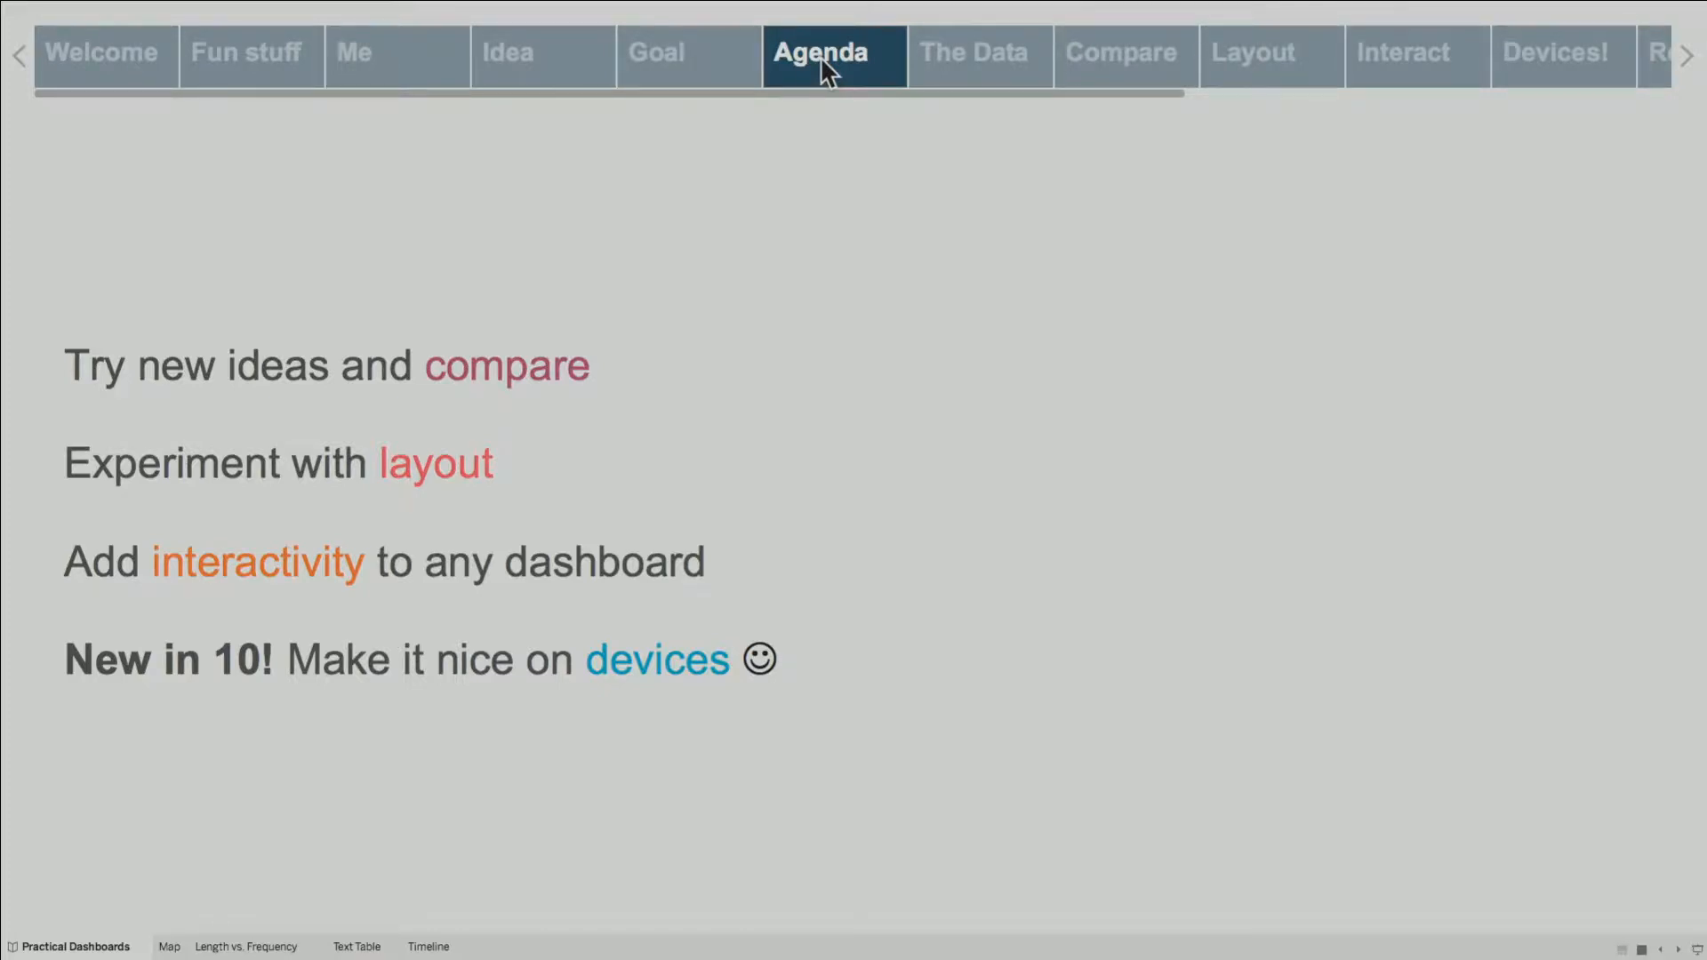
Show The Data story point, then leave presentation mode and open the Map worksheet
click(945, 55)
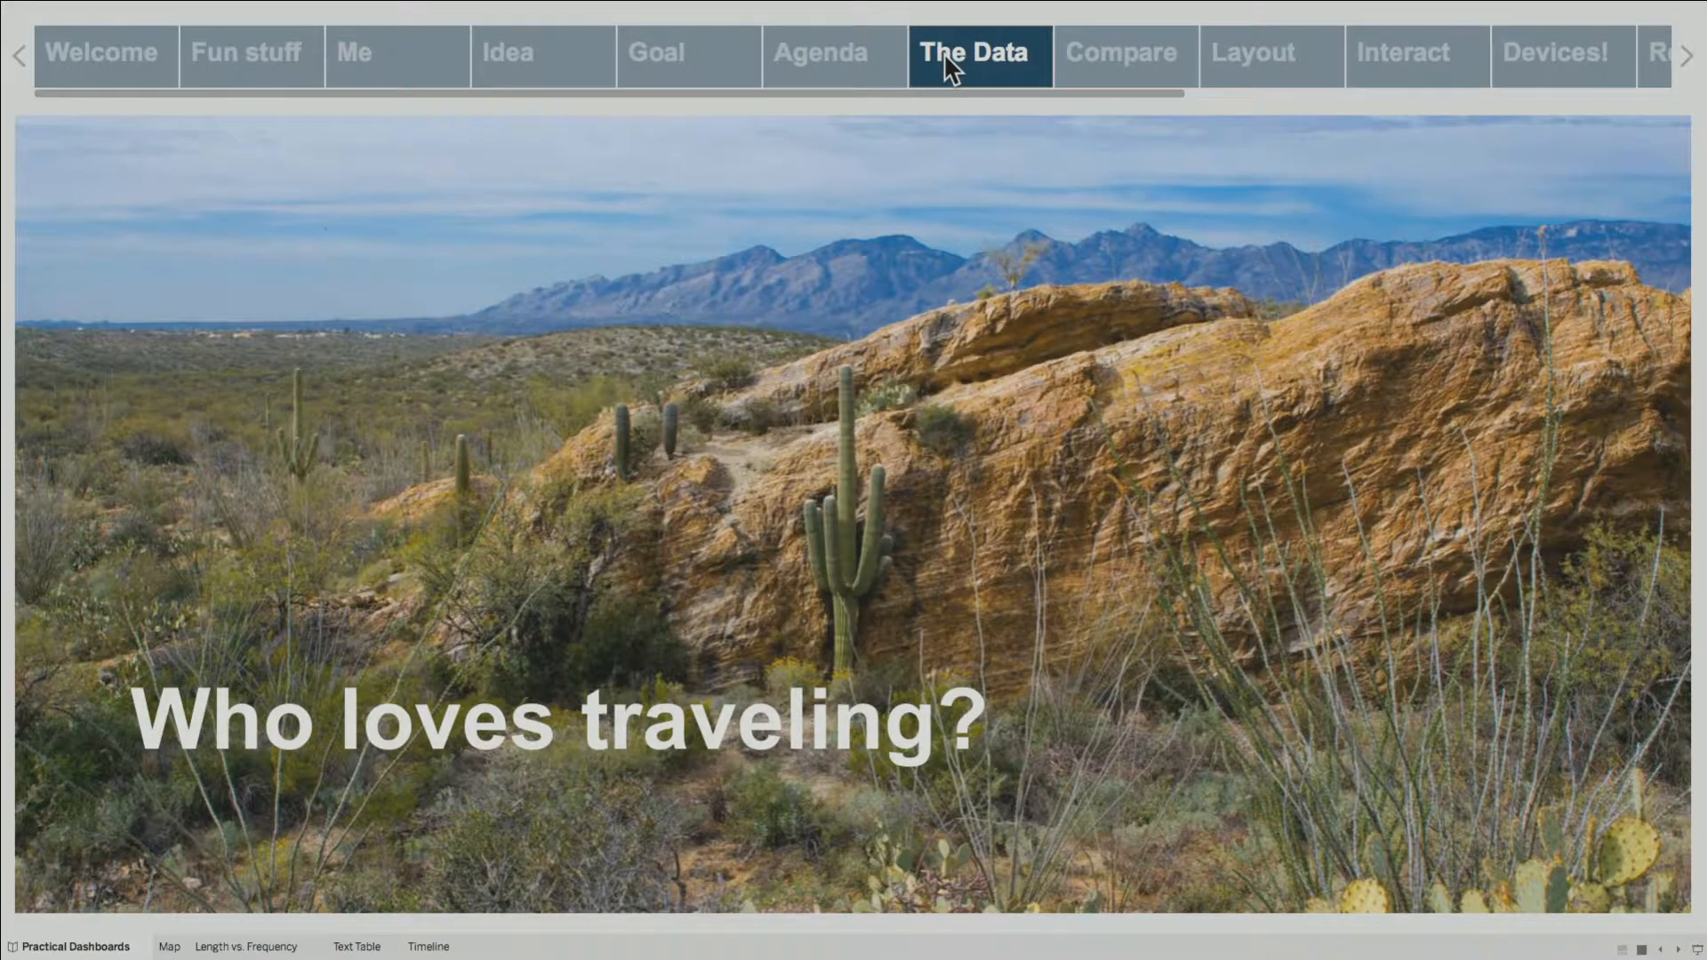
key(Escape)
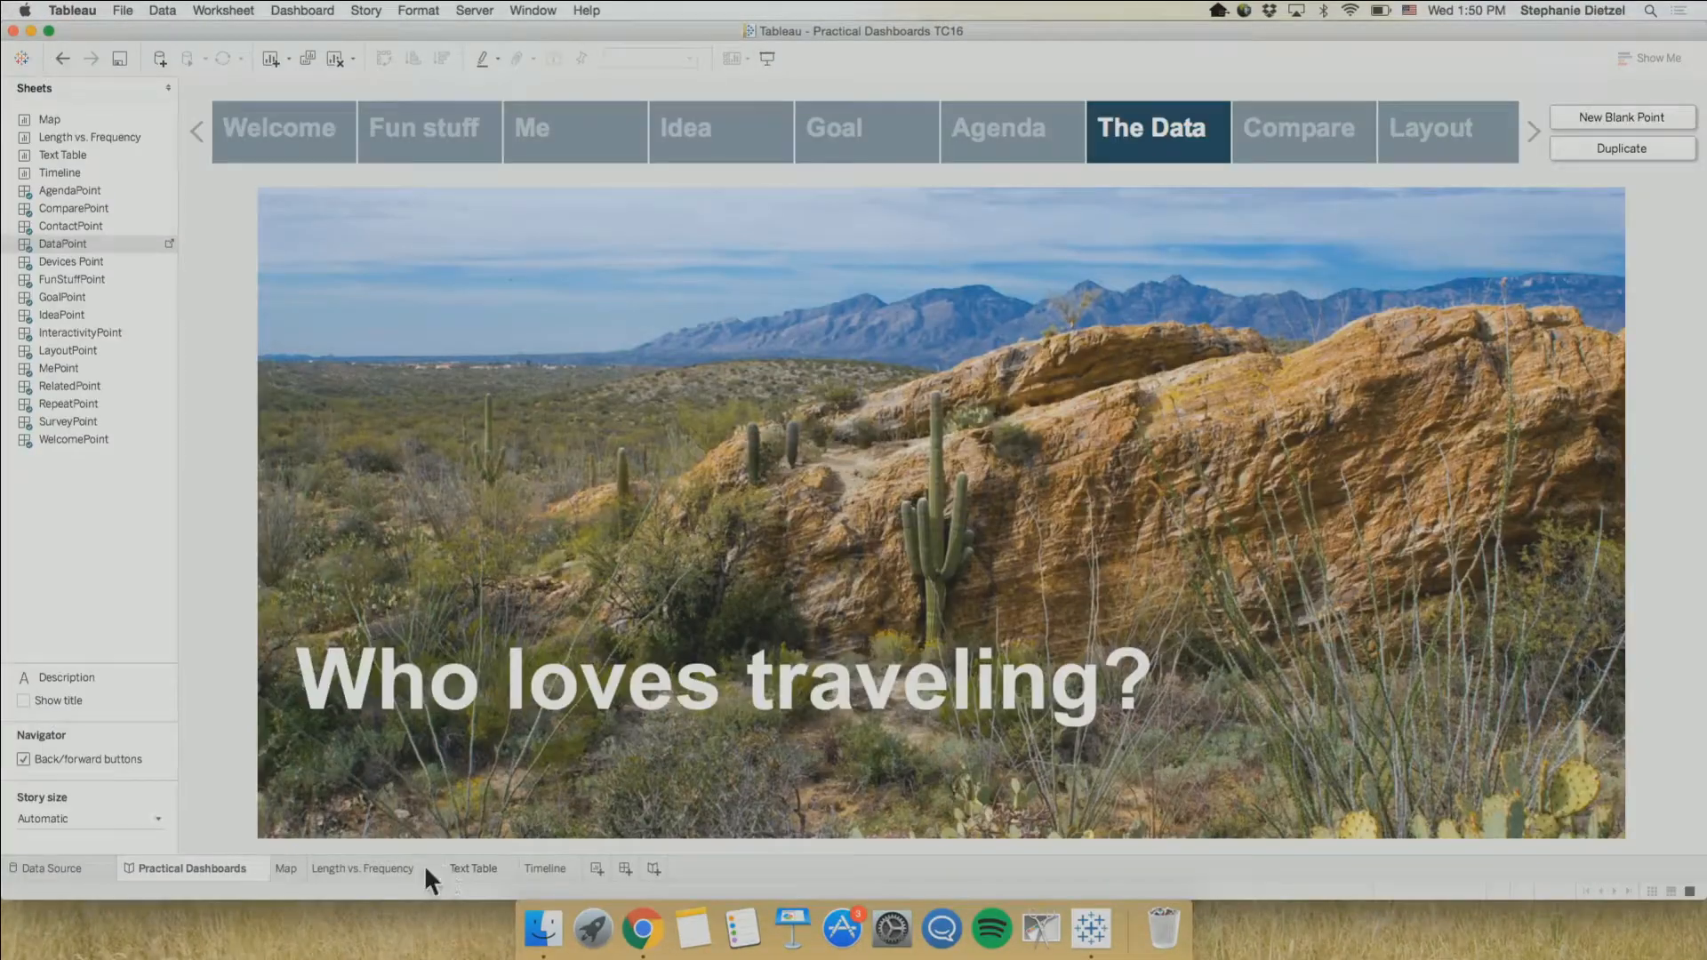
click(282, 868)
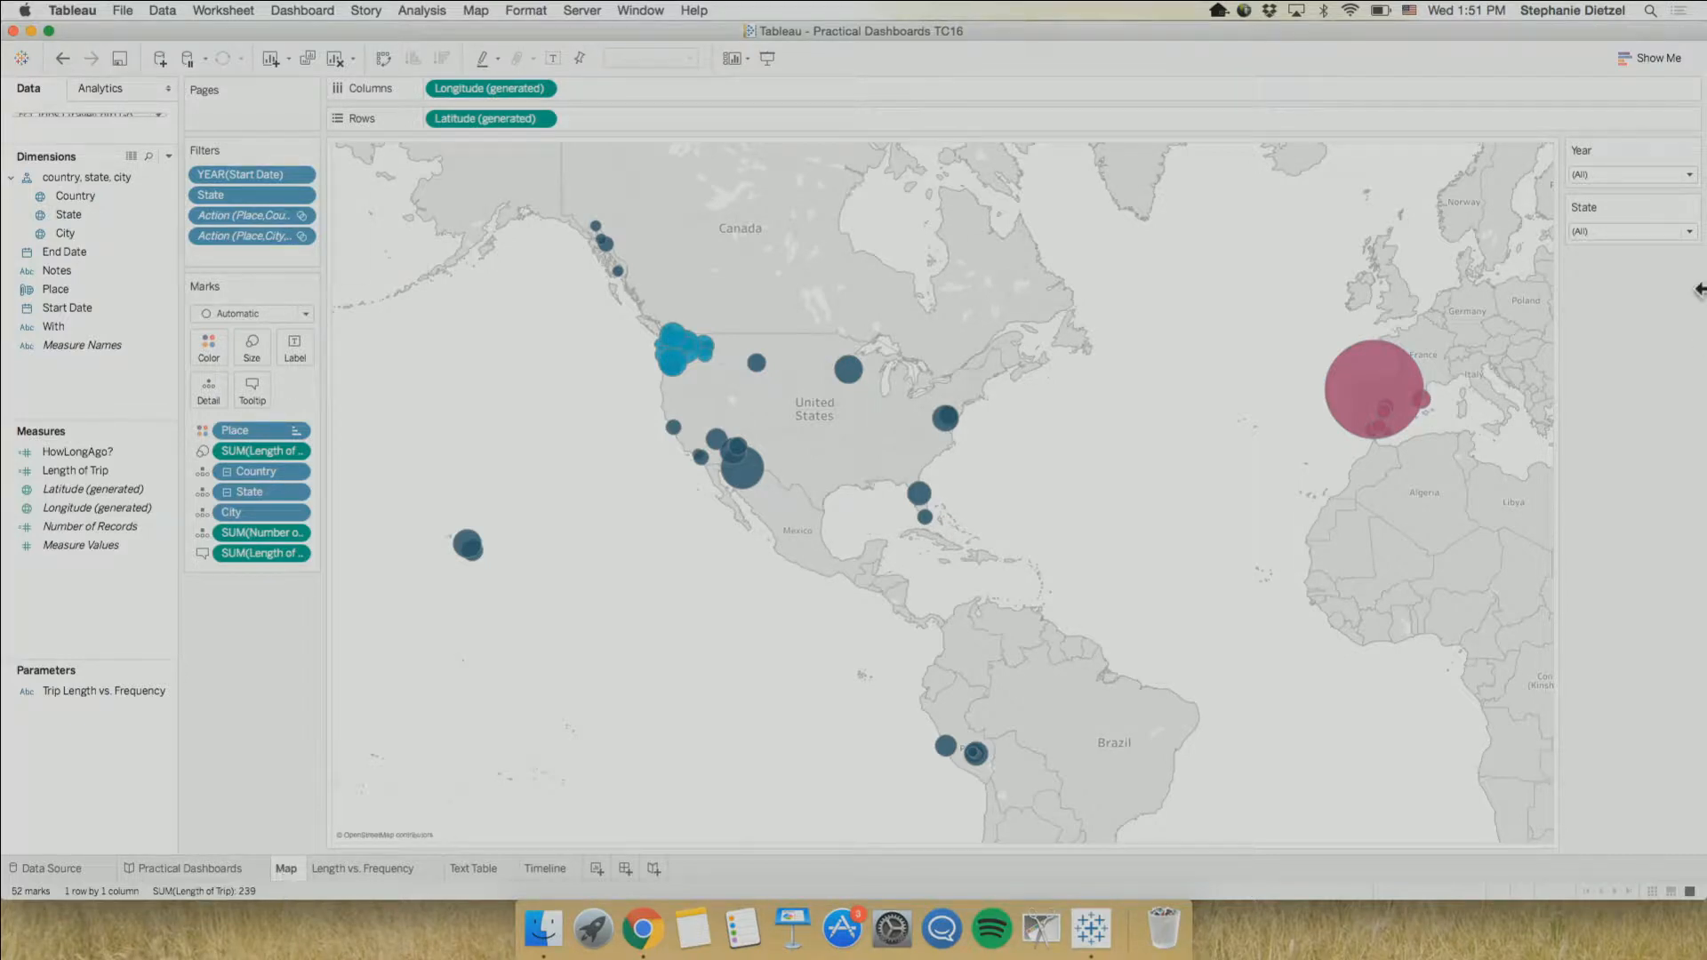
Filter the map to the year 2016, then restore all years
click(1627, 175)
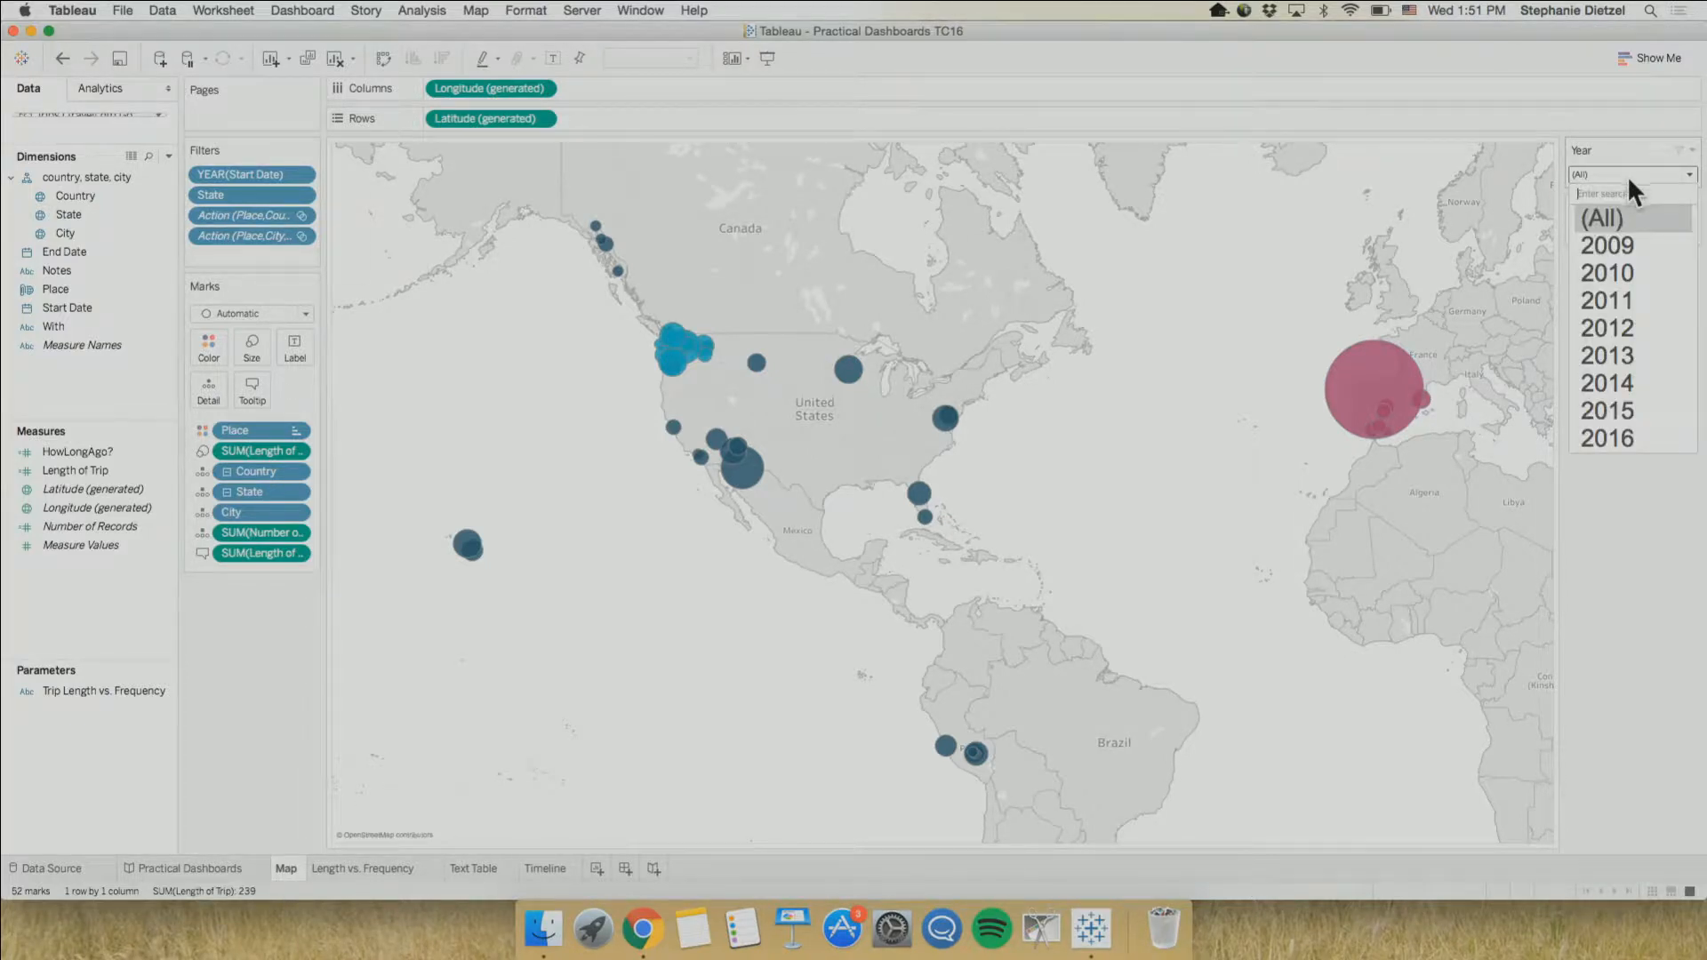
click(1606, 429)
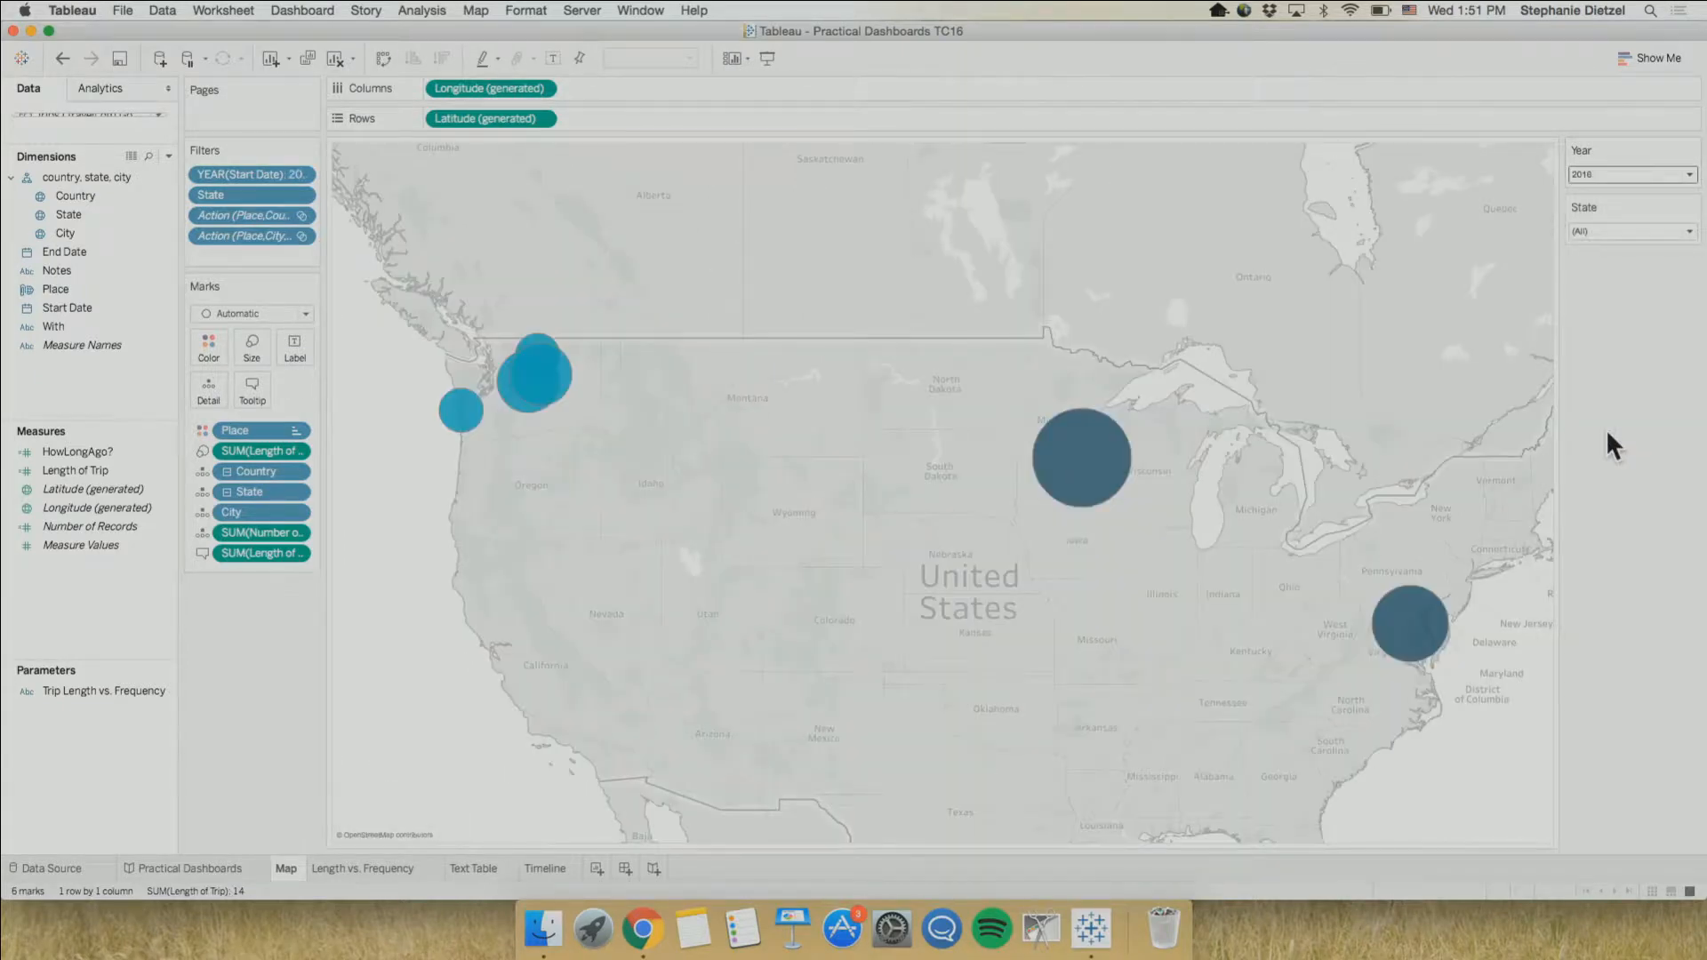
click(1677, 149)
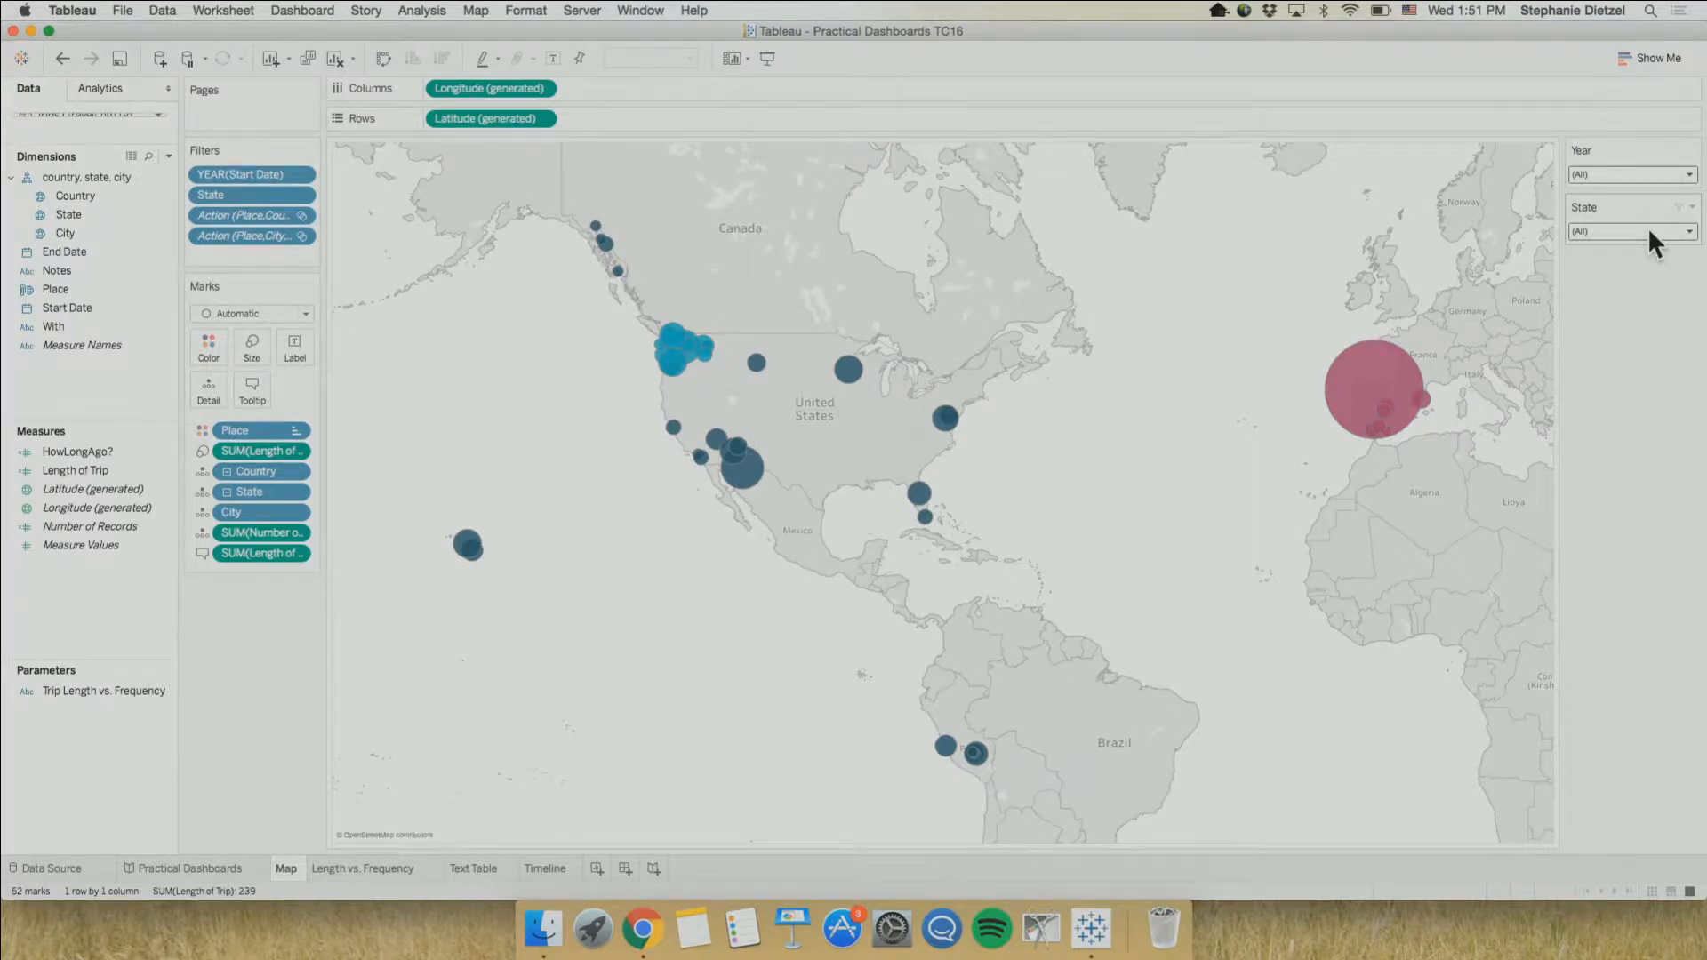
Filter the map to the state Arizona, then clear the State filter
click(1647, 229)
click(1624, 358)
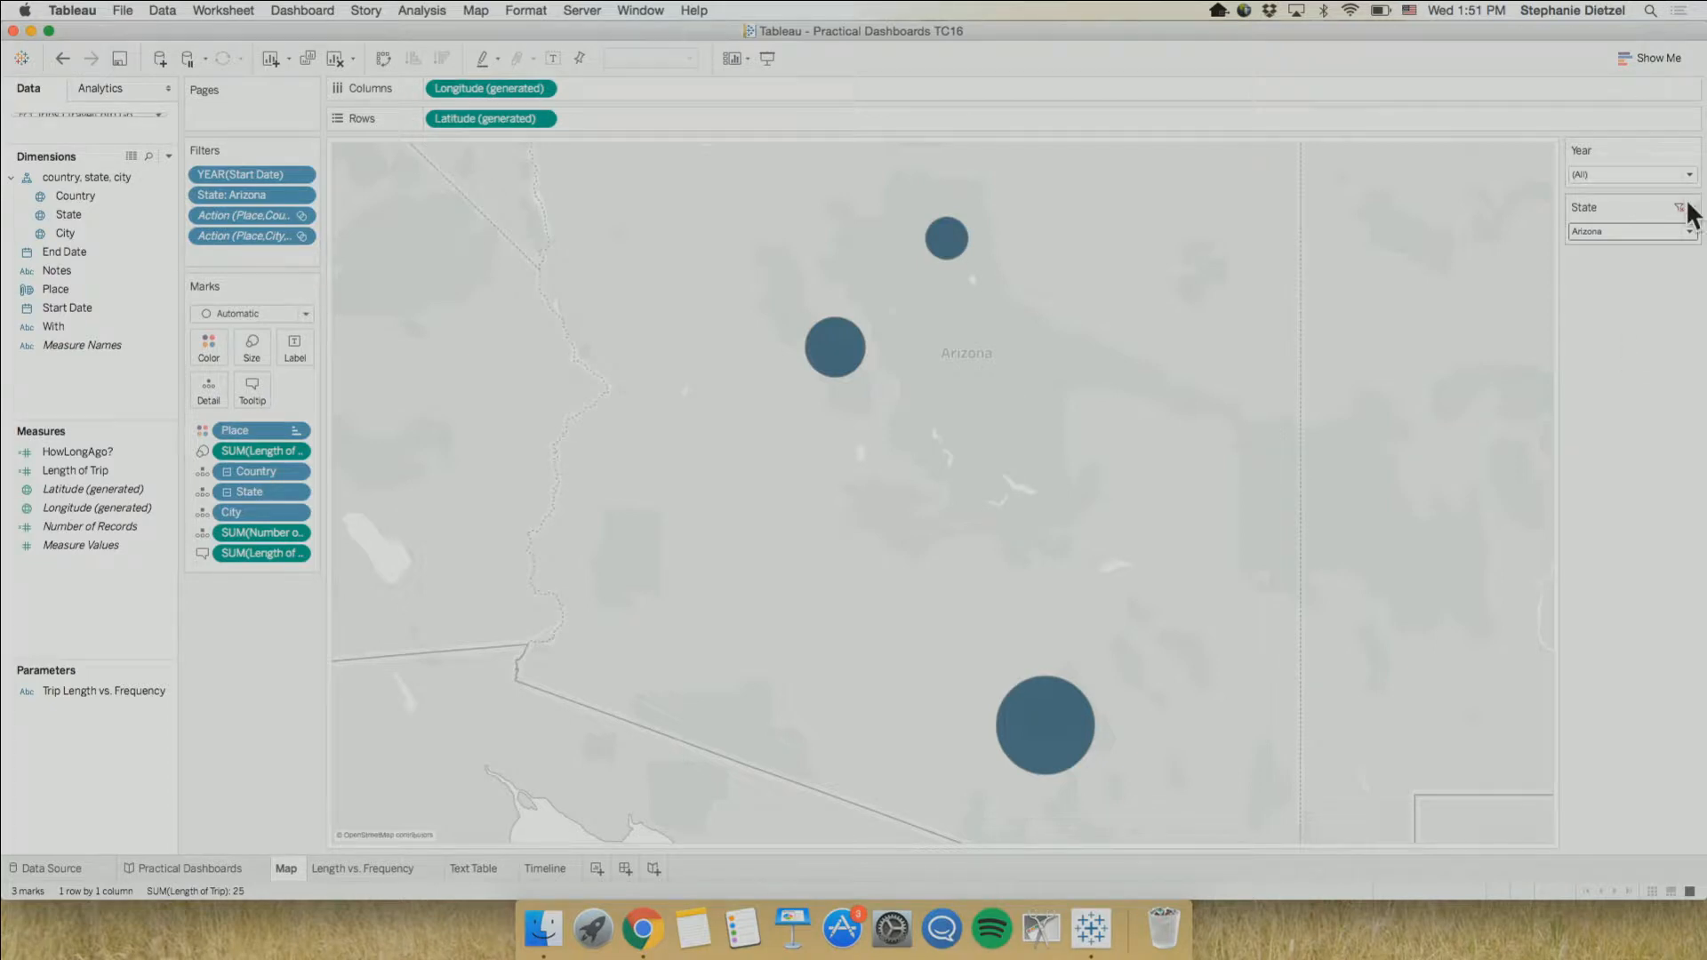
click(1681, 208)
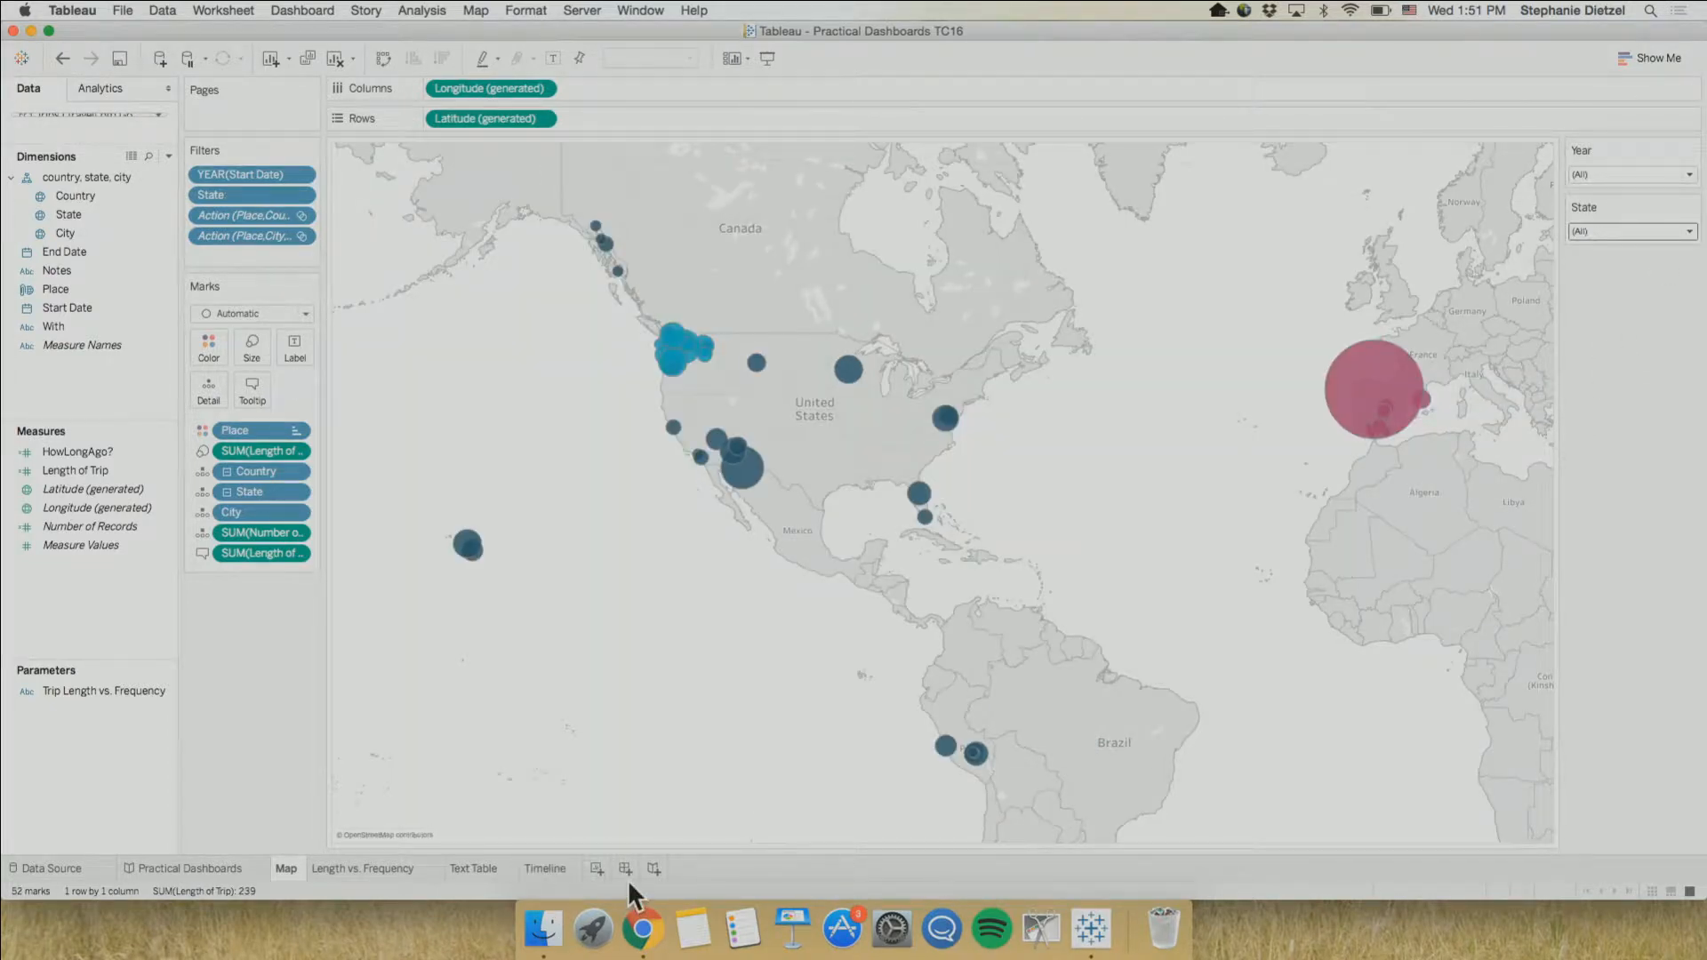
Look at the TravelLog source spreadsheet in Google Sheets and return to Tableau
key(ctrl+Right)
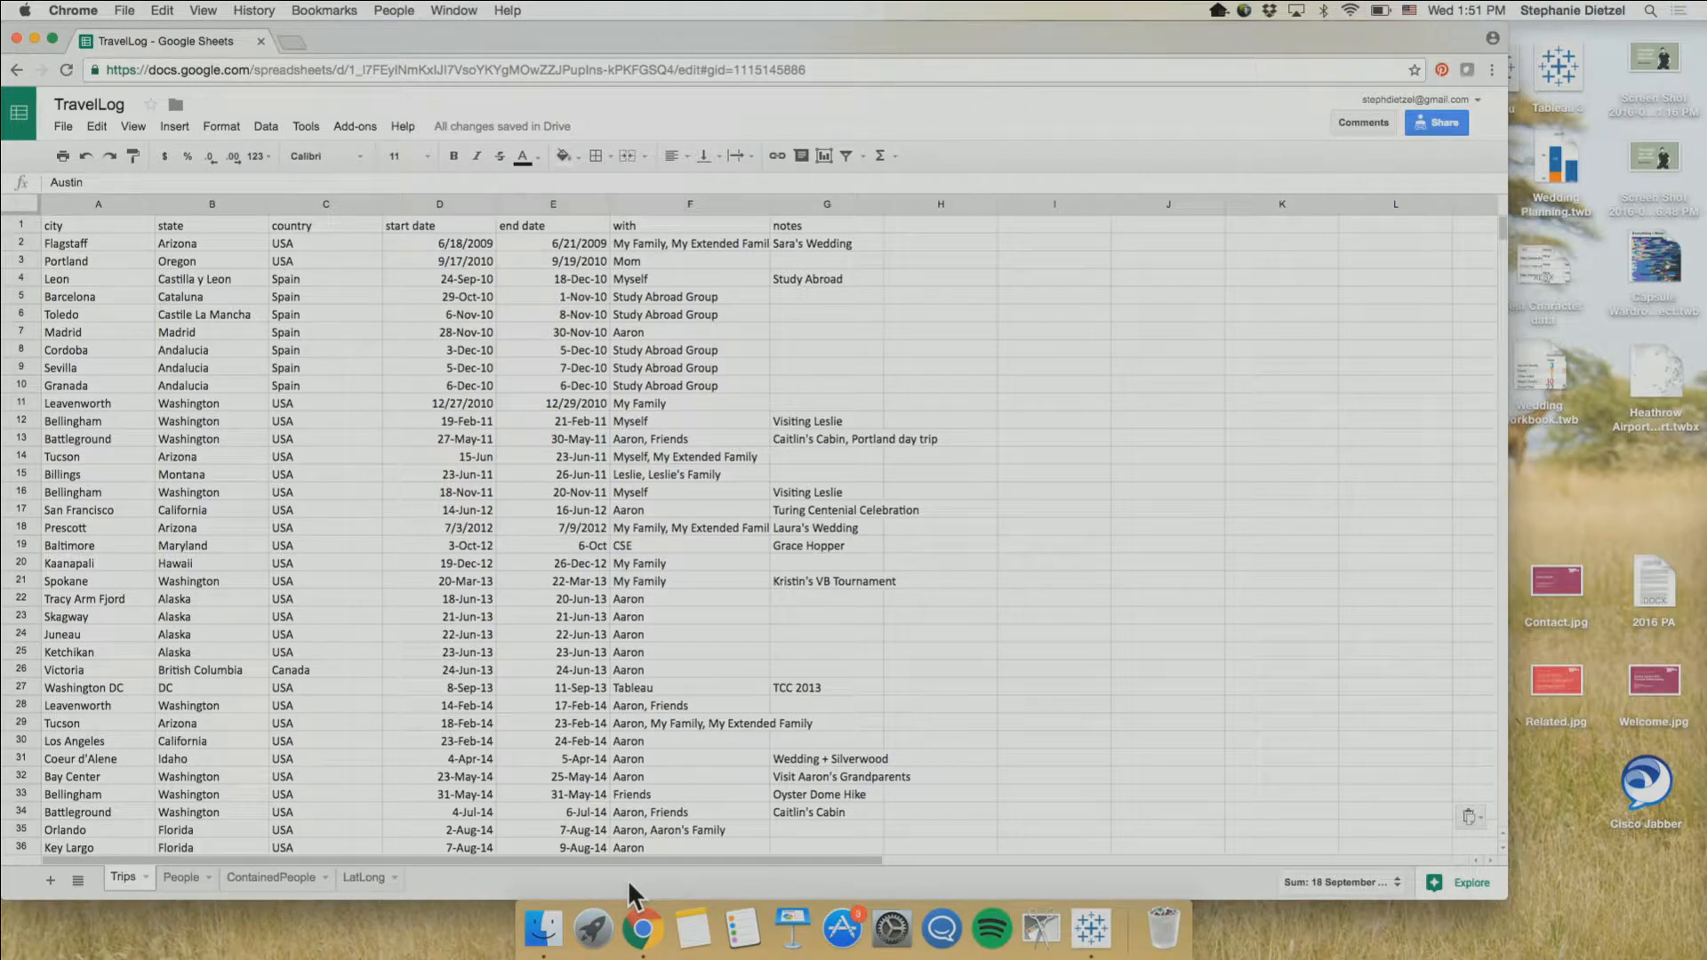
key(ctrl+Left)
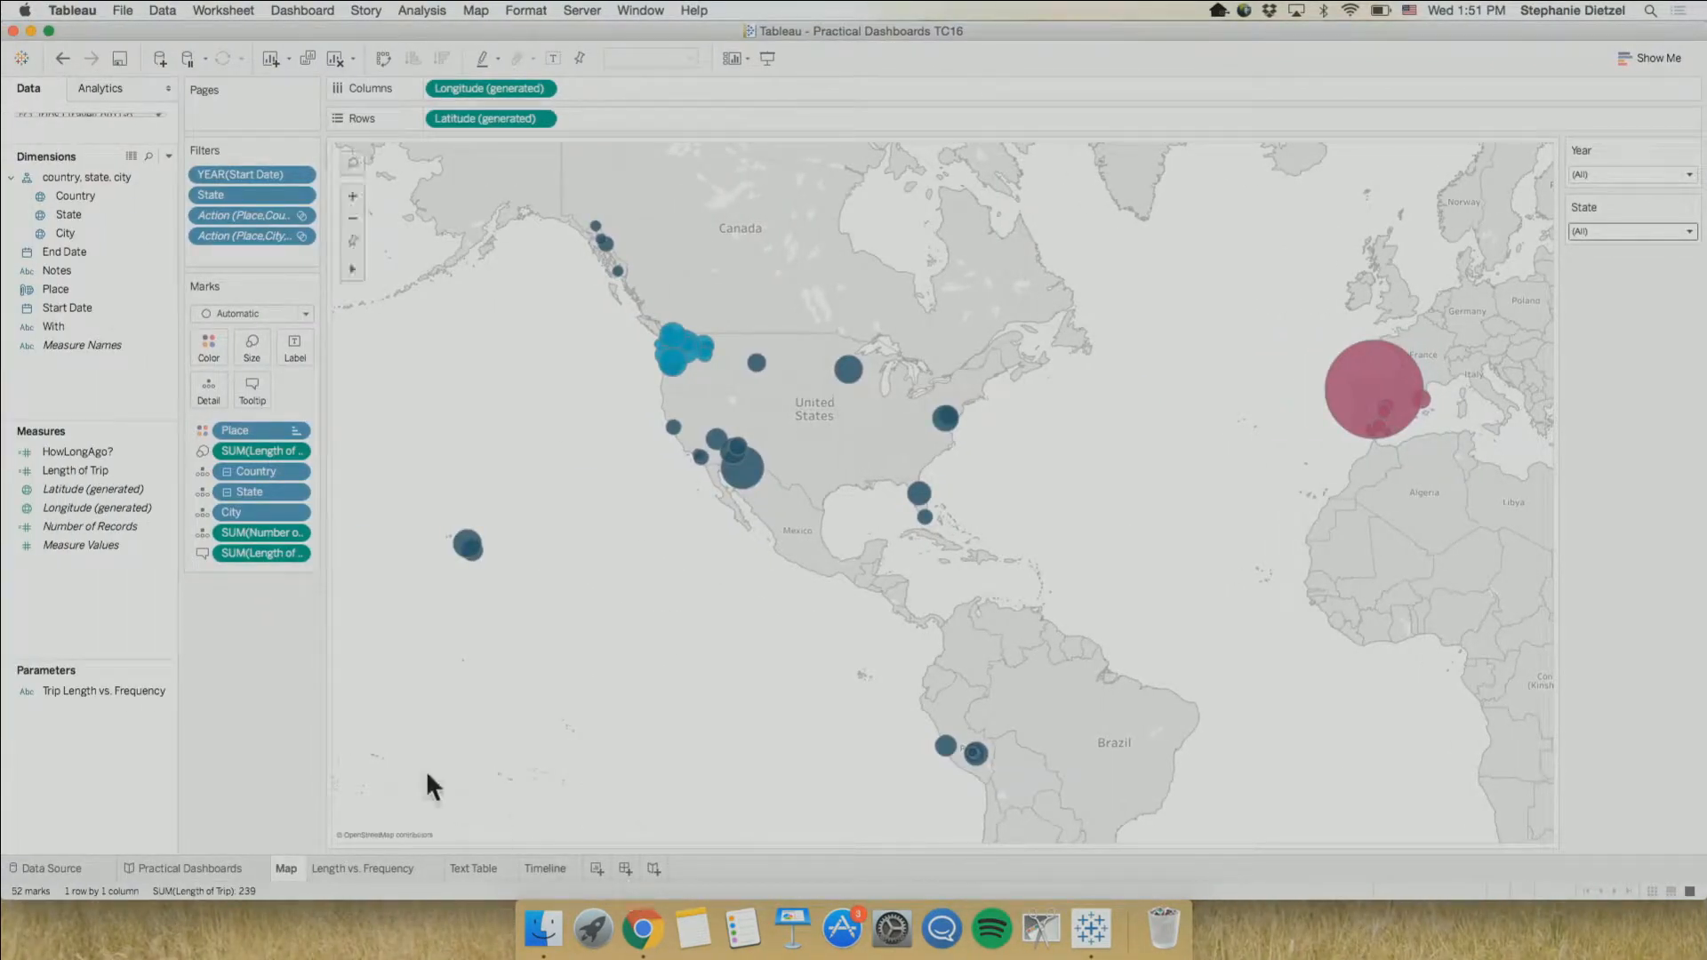
Examine the Castilla y Leon and Washington bars in Length vs. Frequency, plus the Text Table and Timeline worksheets
click(339, 868)
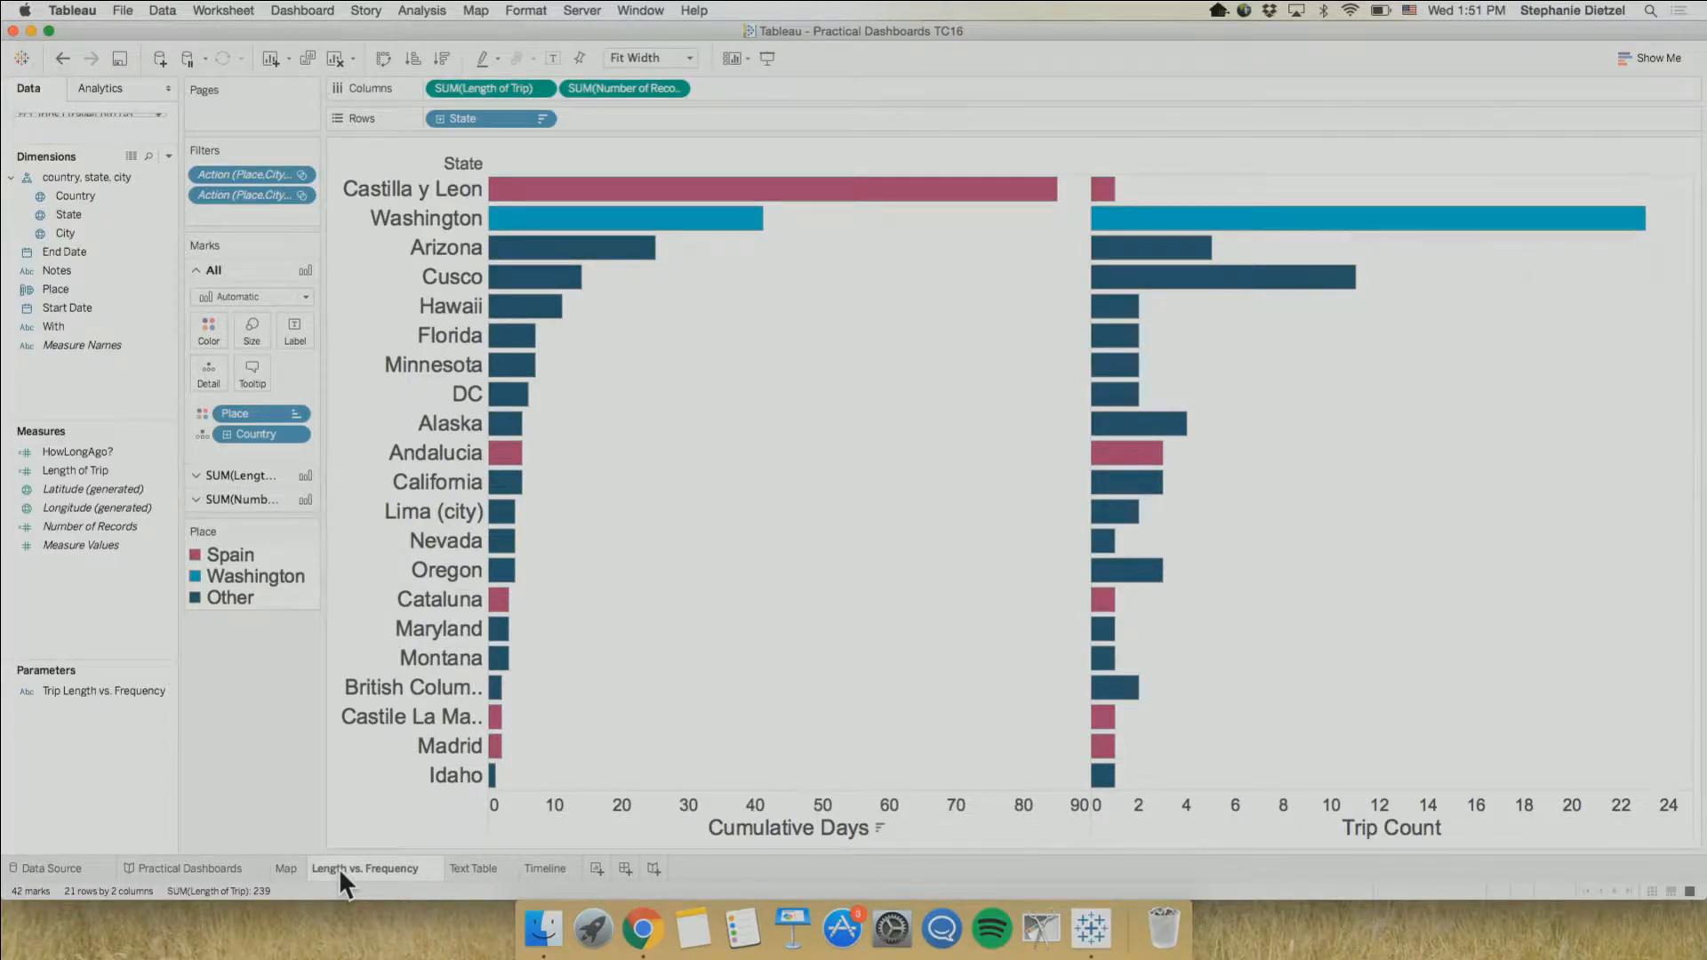
mouse_move(925, 197)
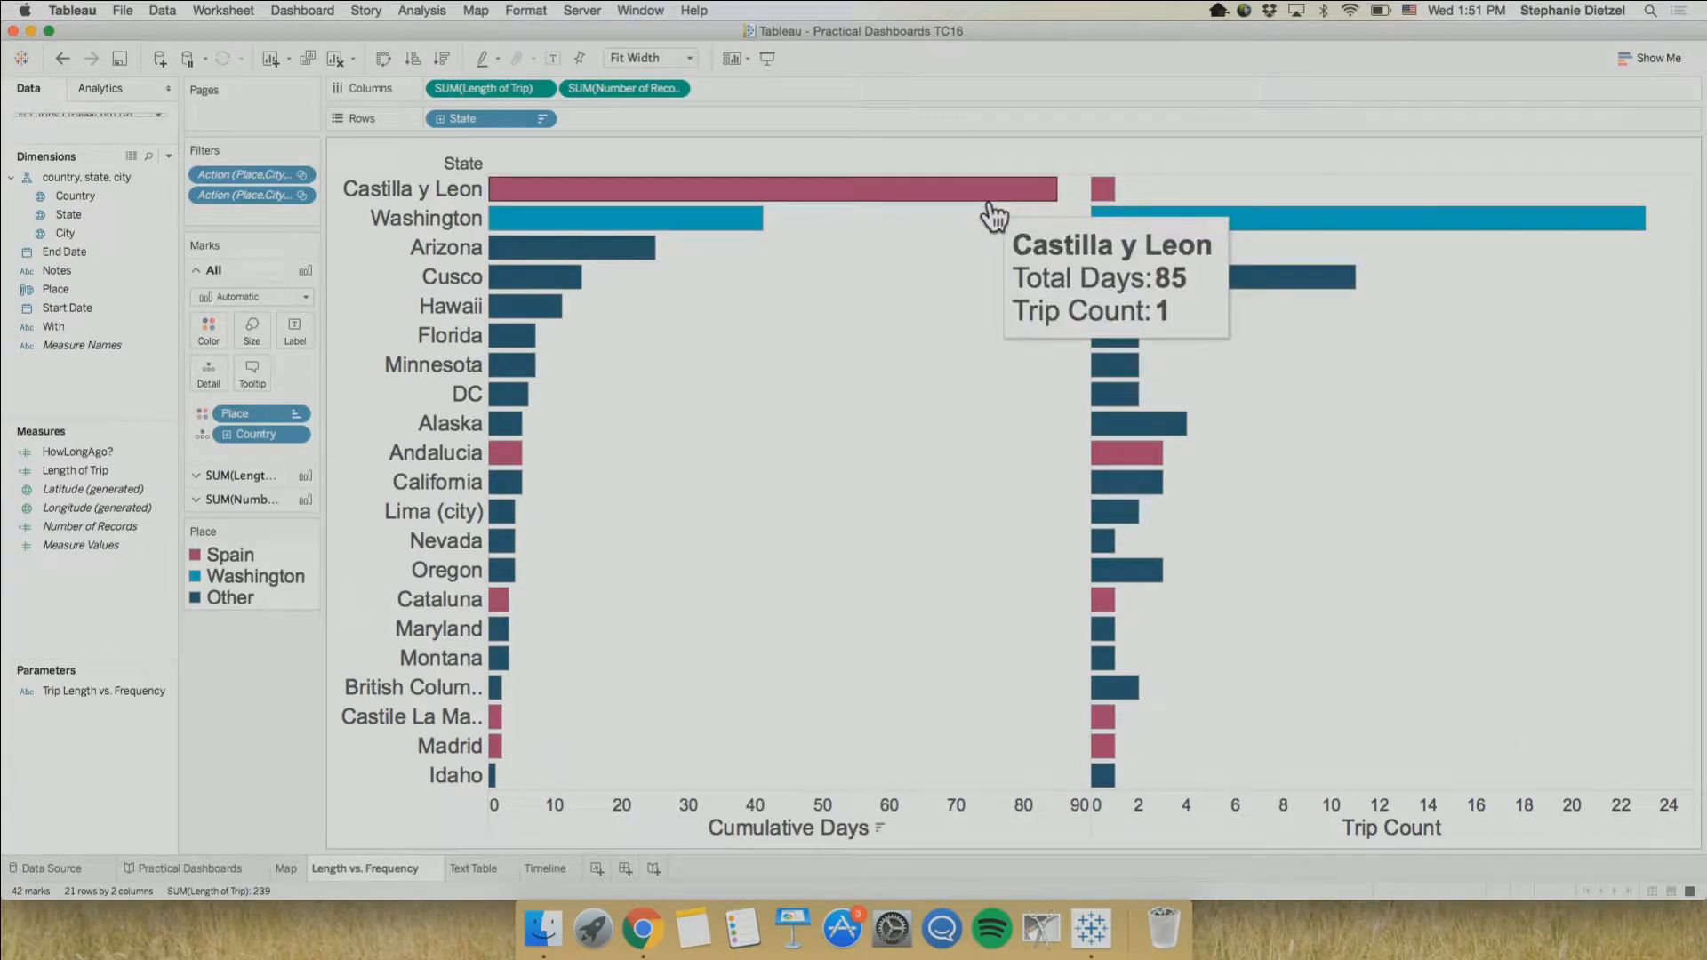
mouse_move(727, 231)
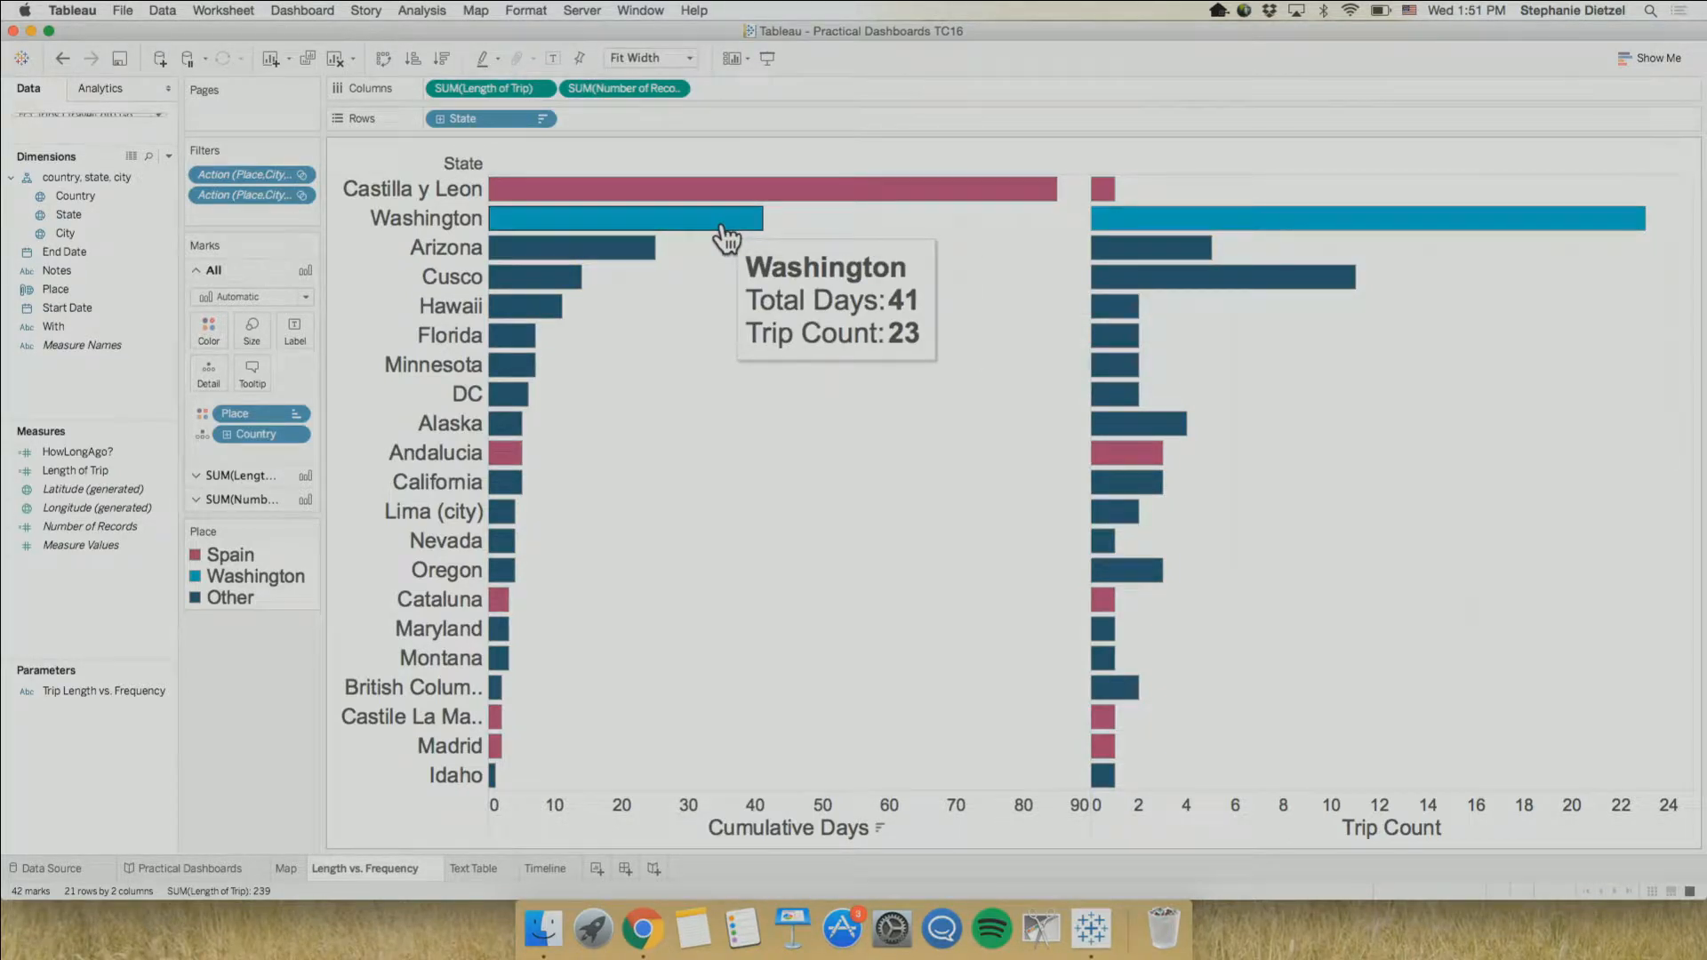
mouse_move(1429, 229)
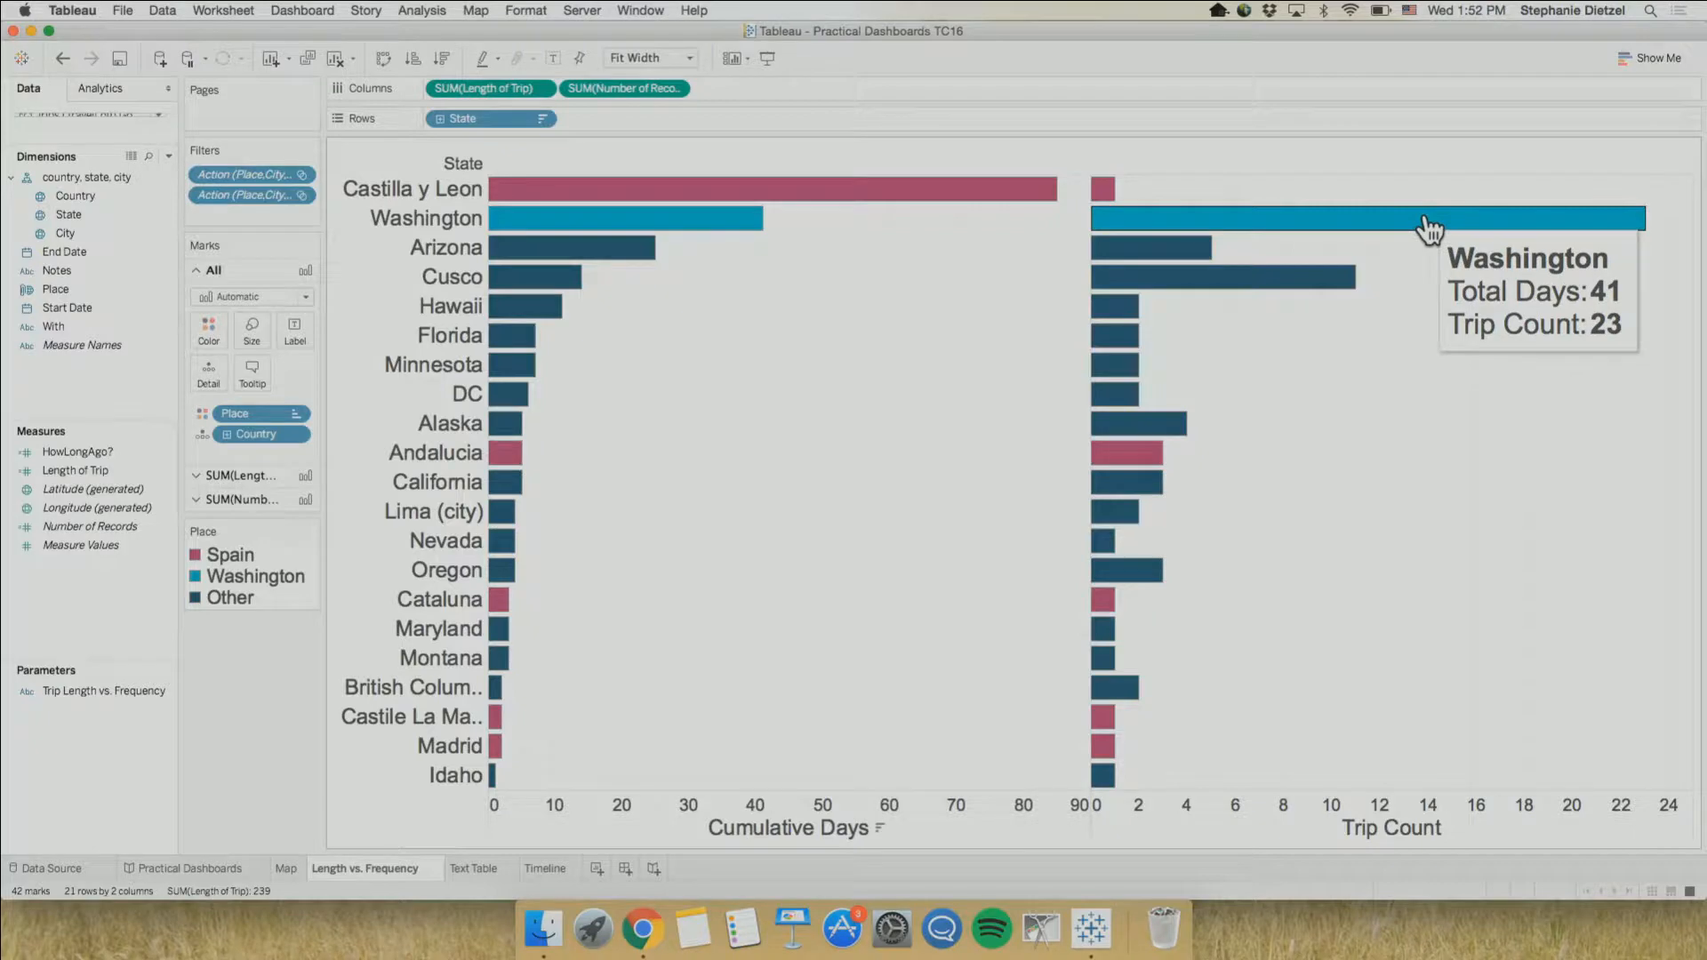
click(464, 869)
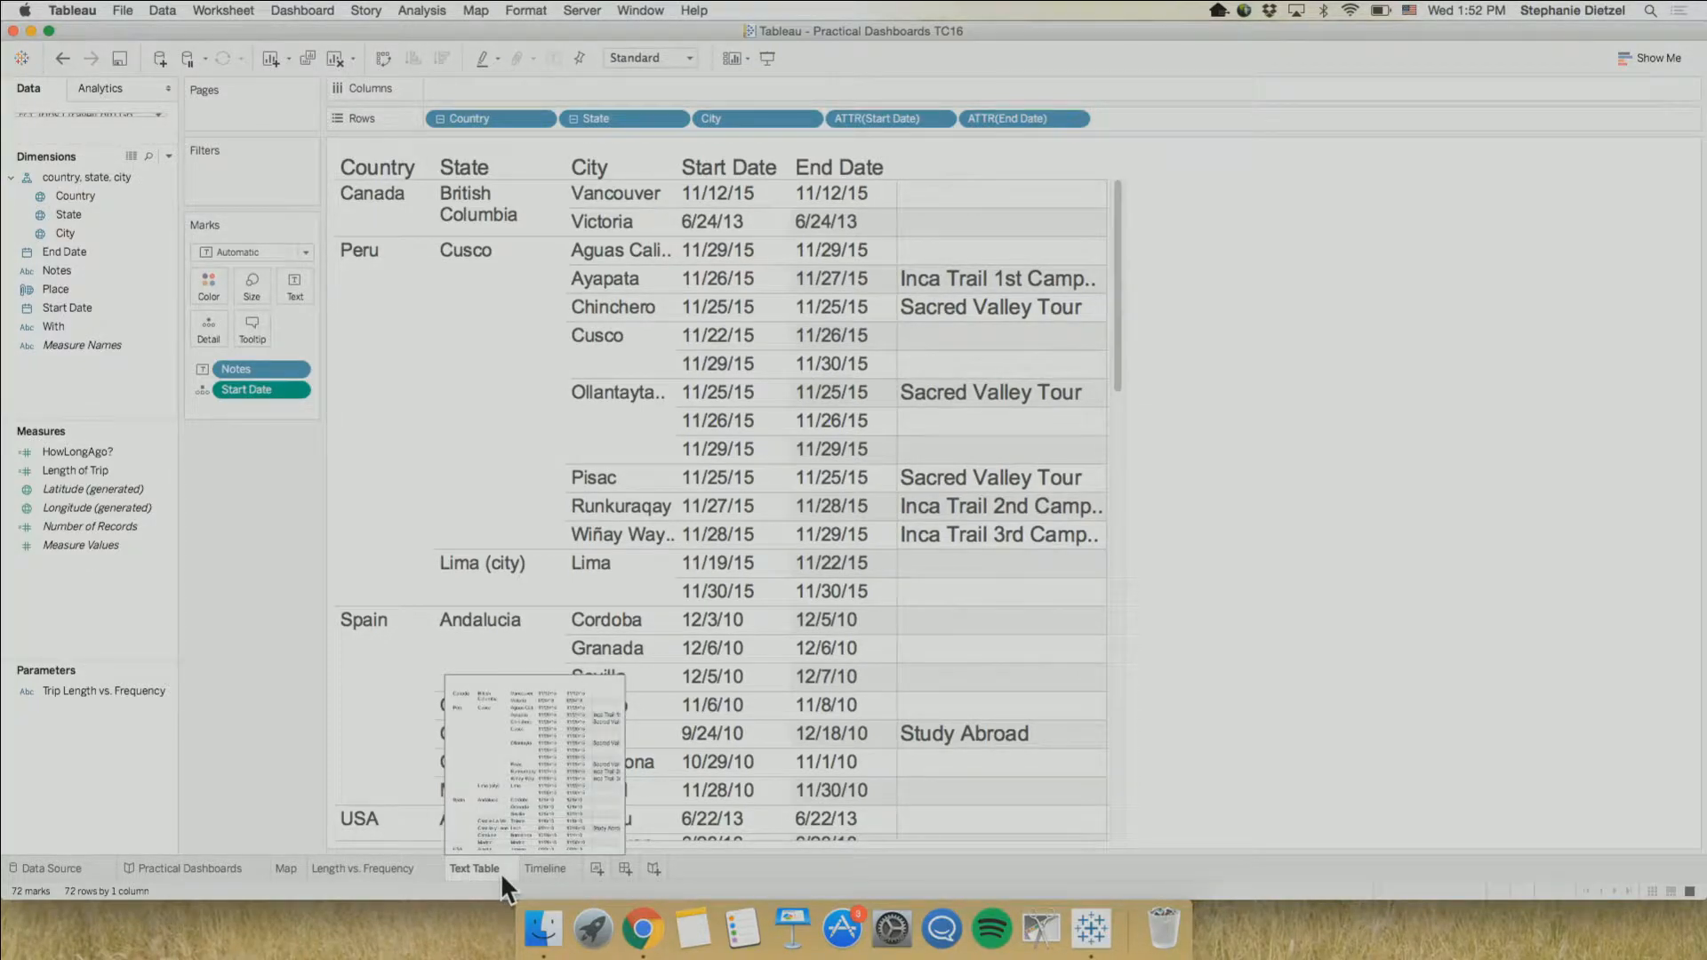
click(552, 872)
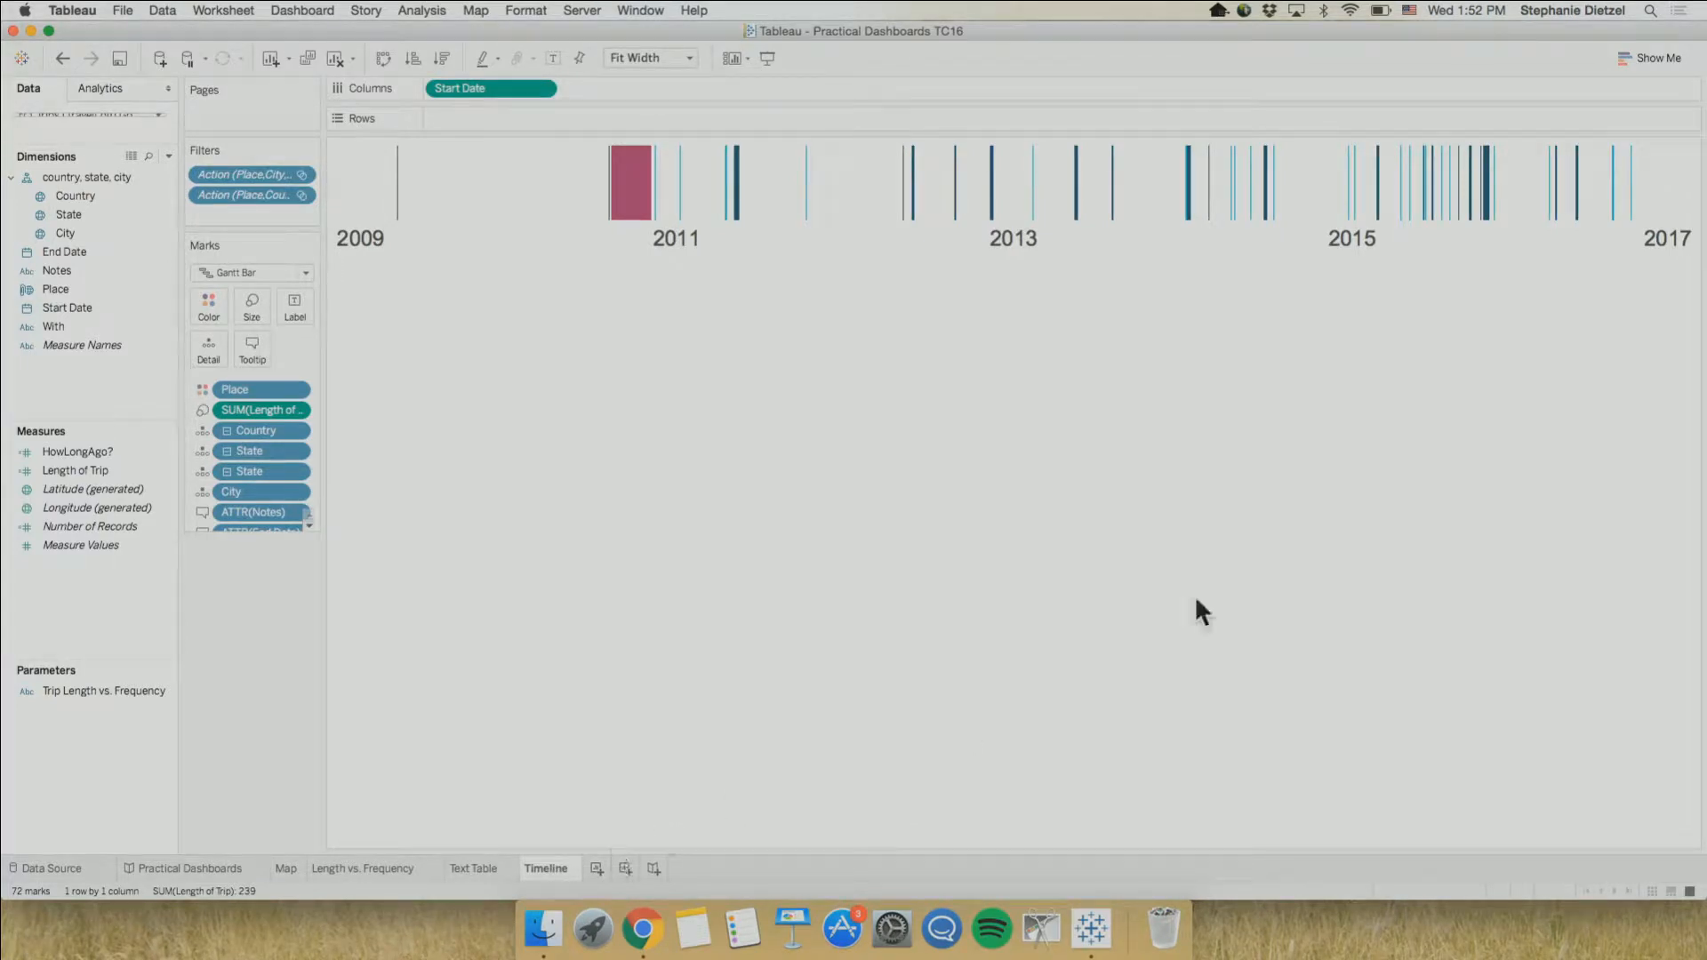
mouse_move(1115, 219)
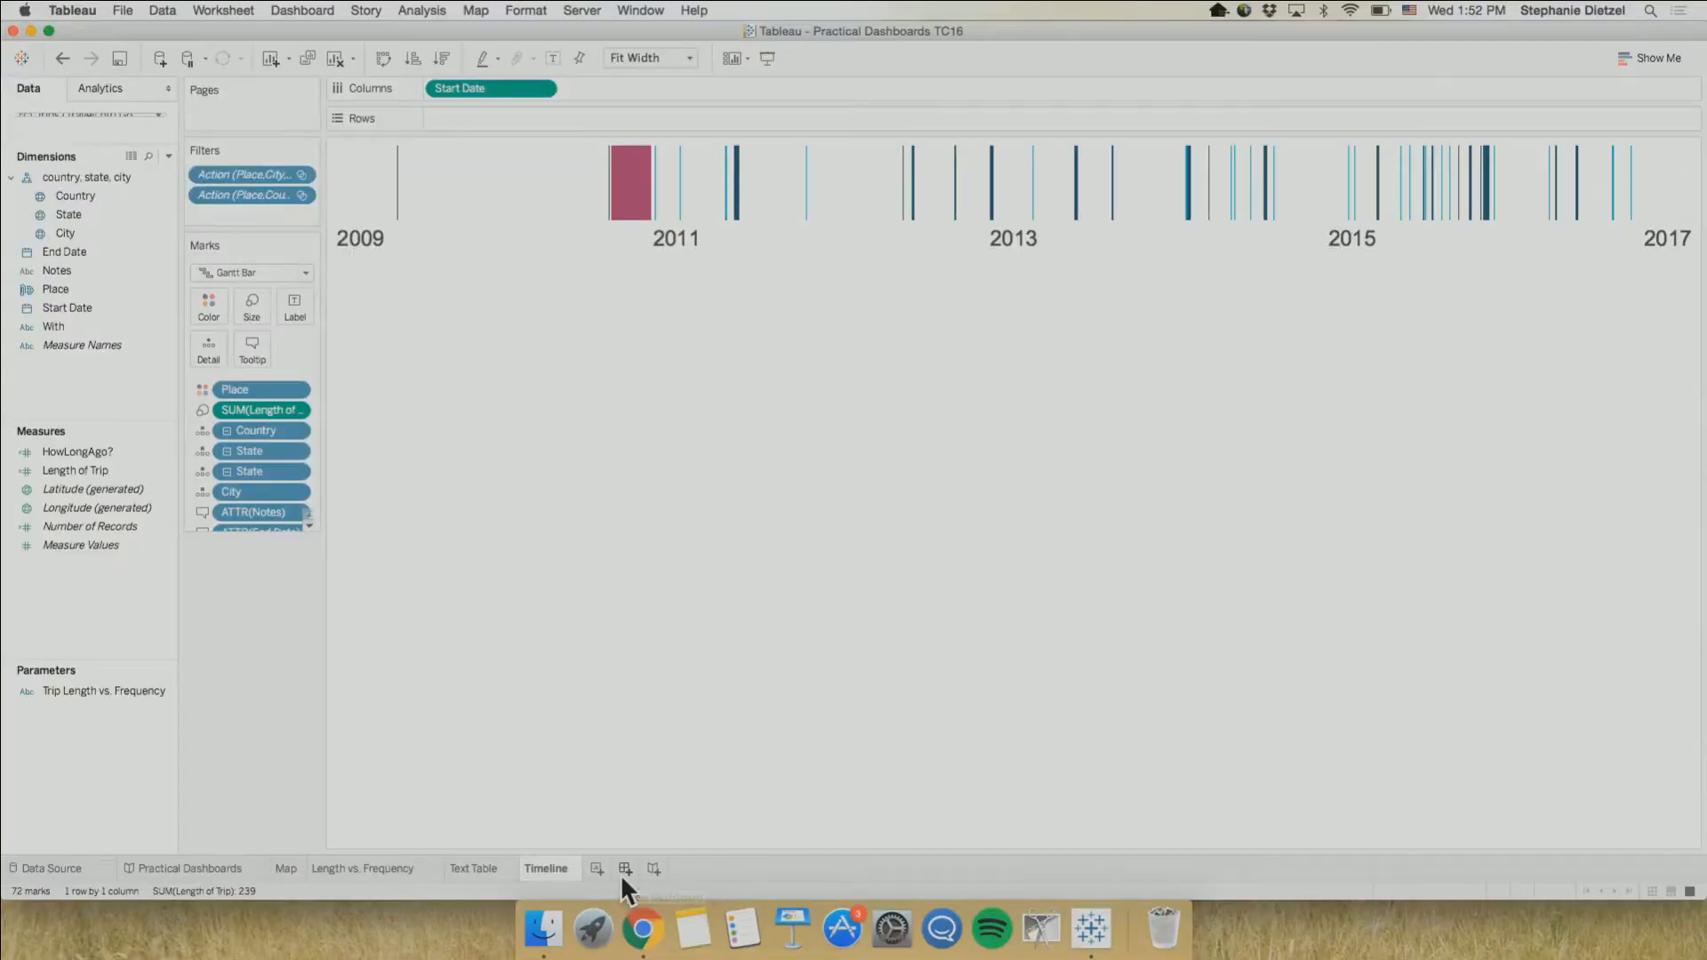
Create a dashboard with Map on top, Length vs. Frequency below it, Text Table to its right, and Timeline above Text Table
click(626, 869)
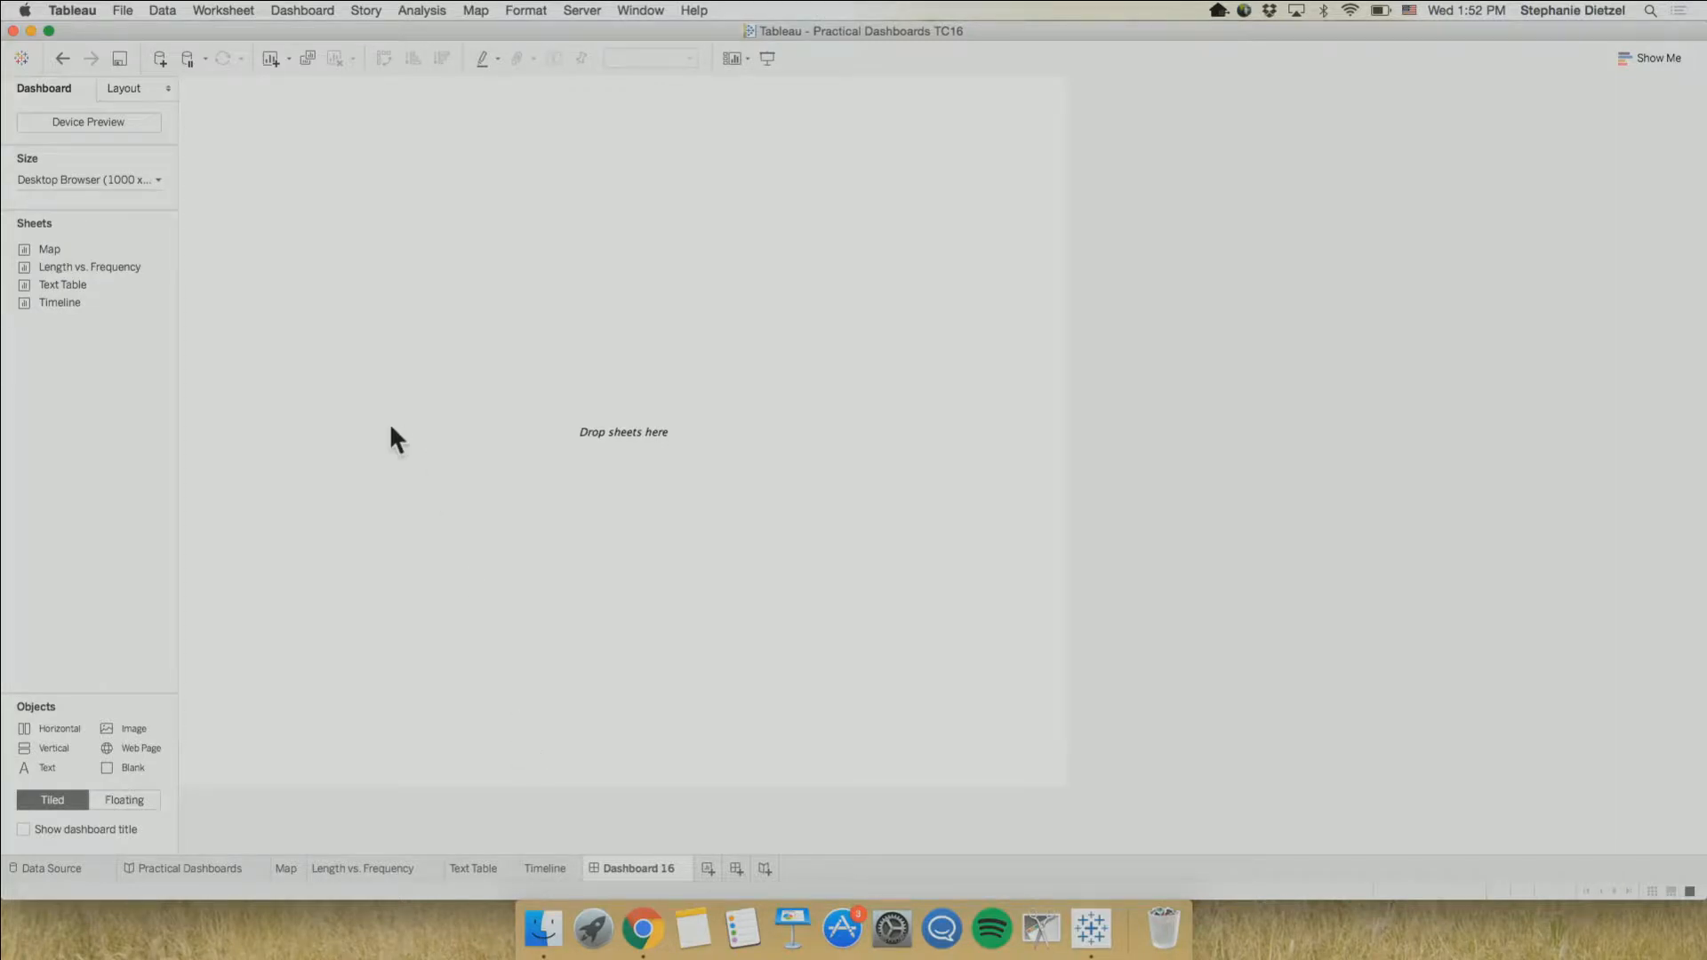
double_click(77, 249)
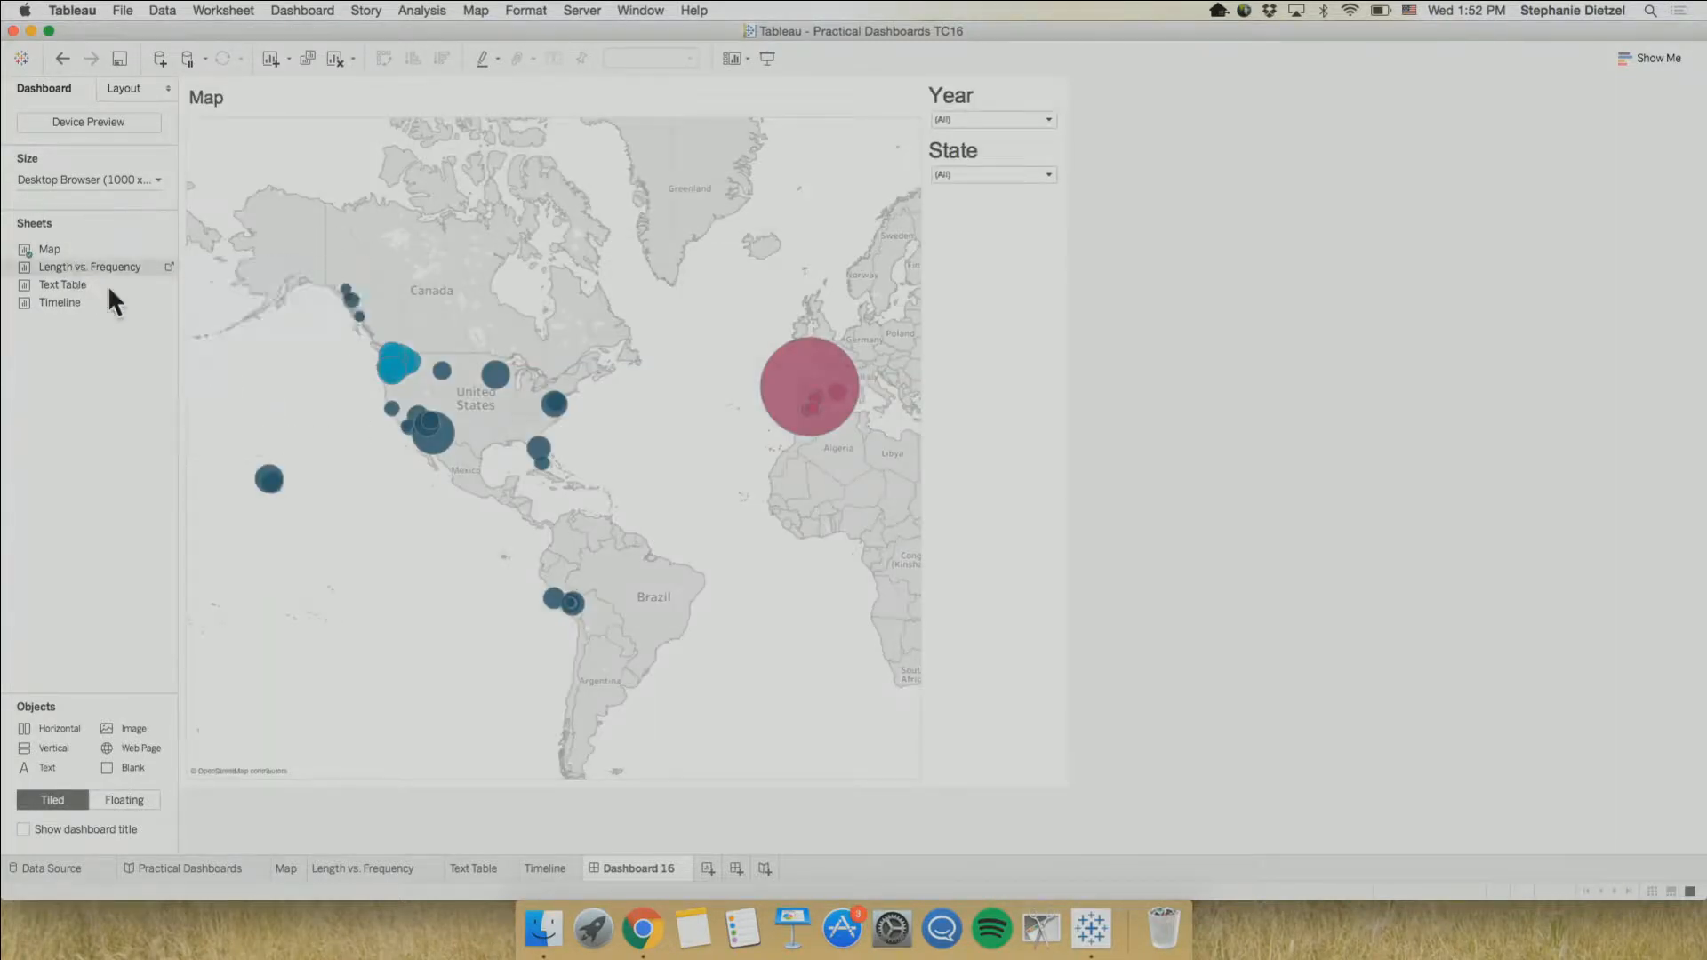
drag(109, 284, 528, 558)
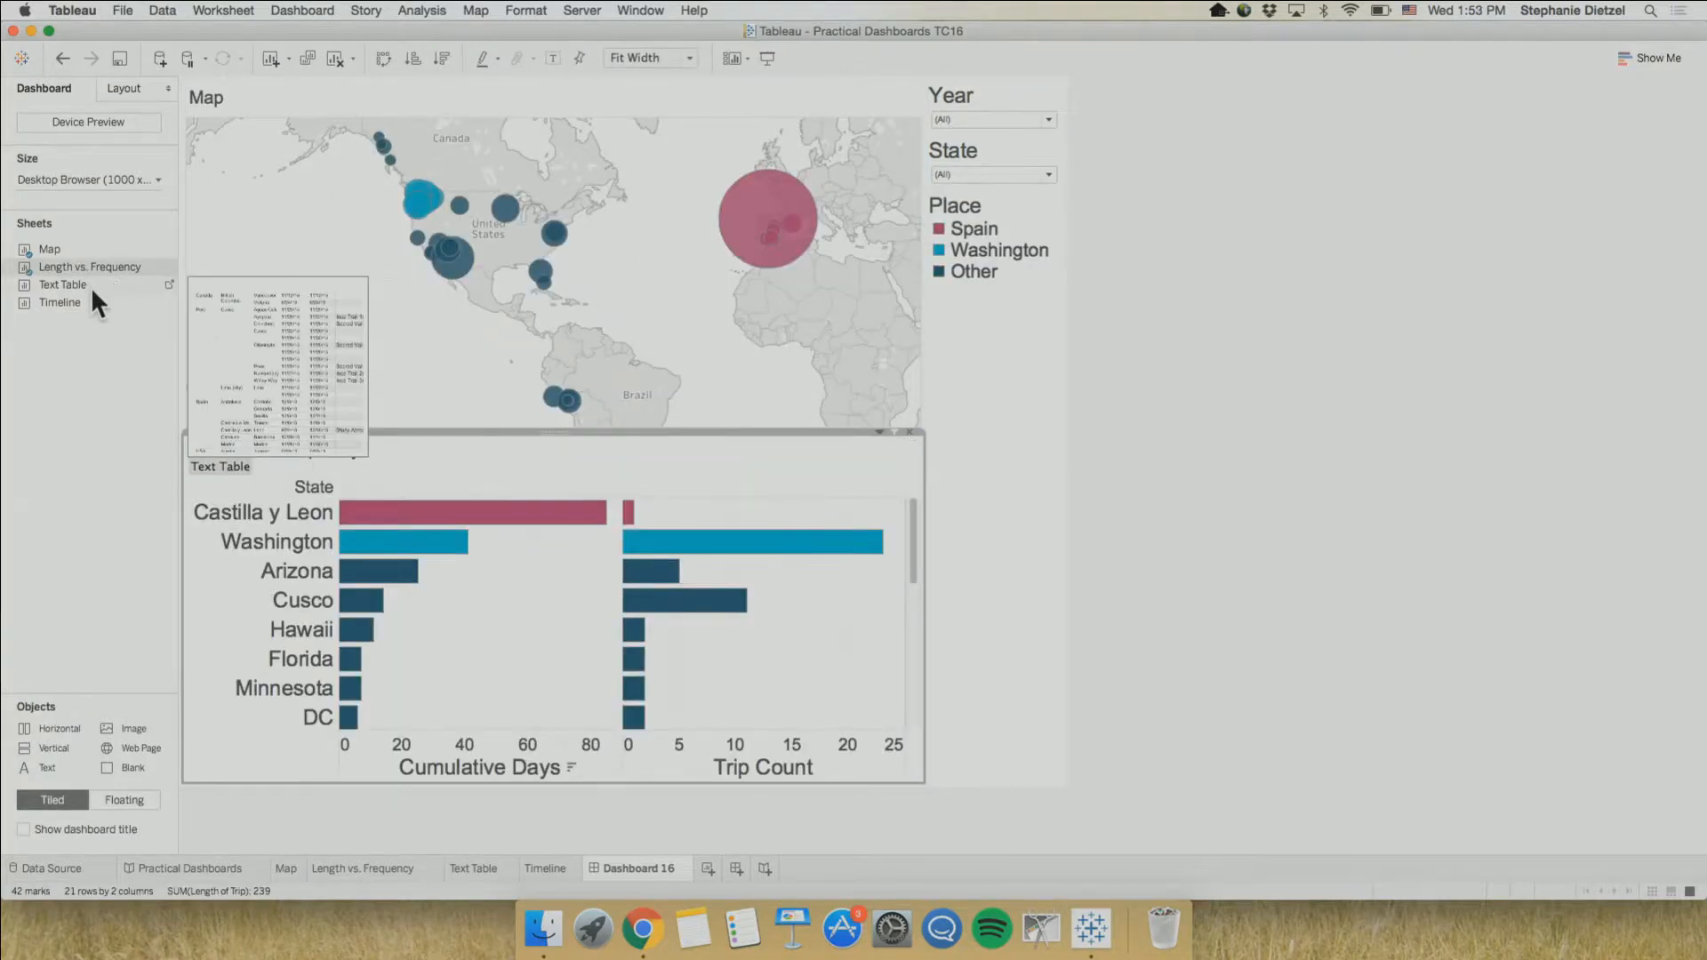
drag(89, 285, 708, 612)
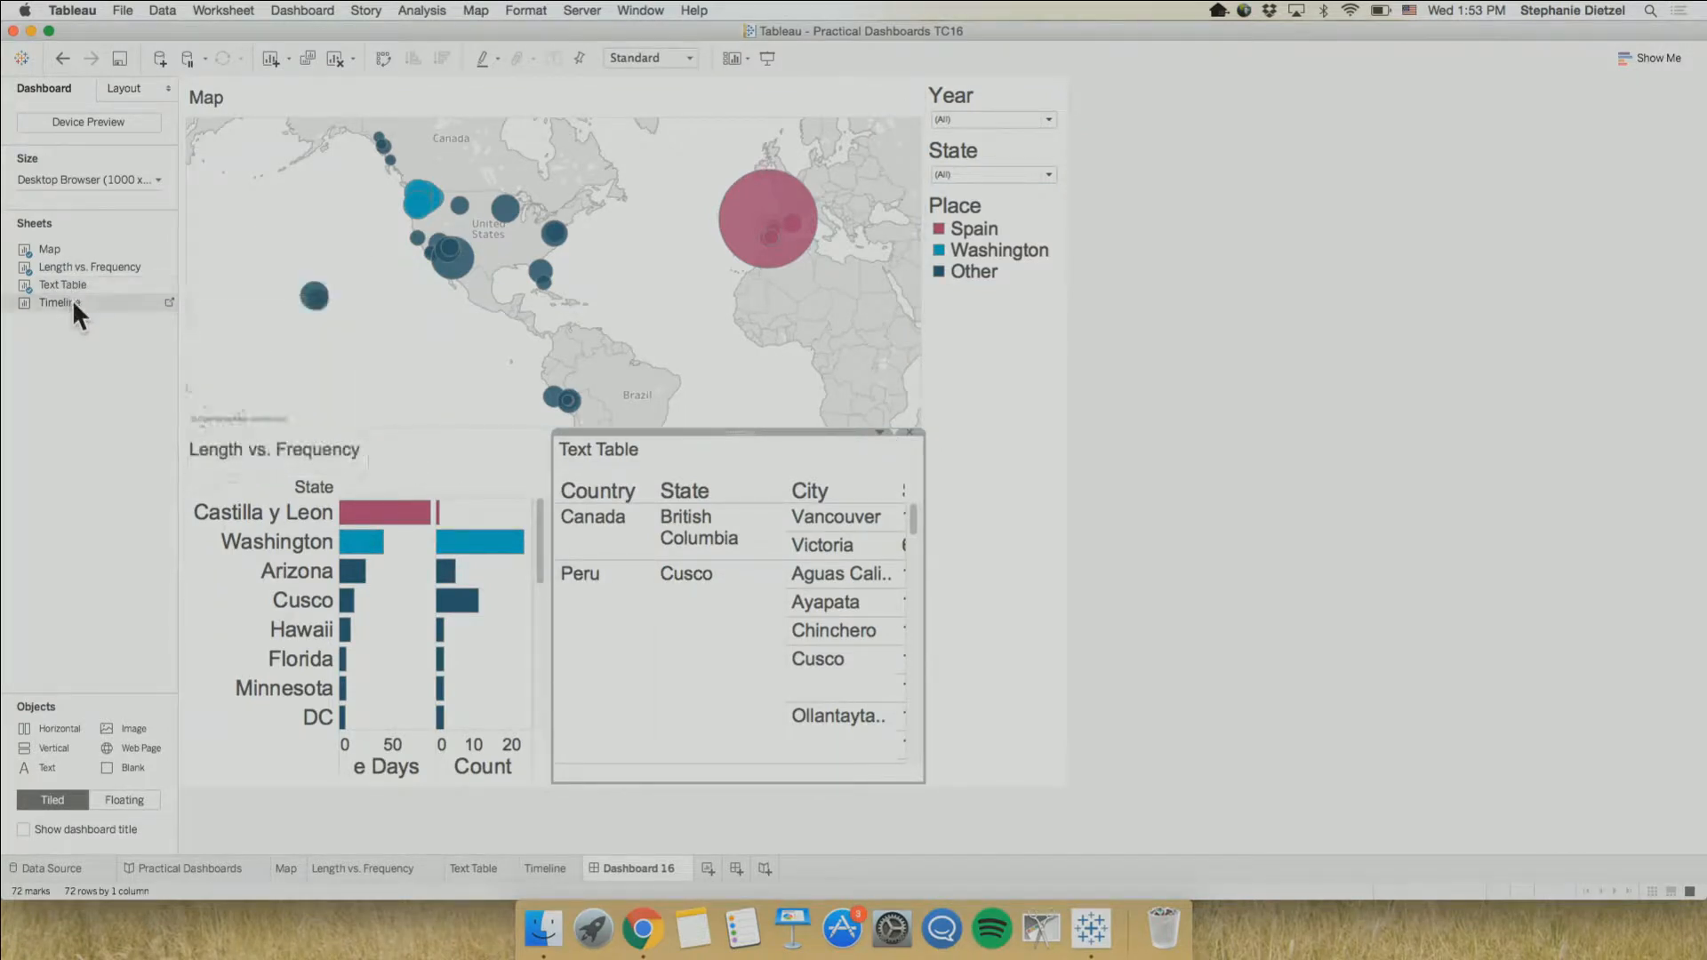
drag(73, 299, 681, 498)
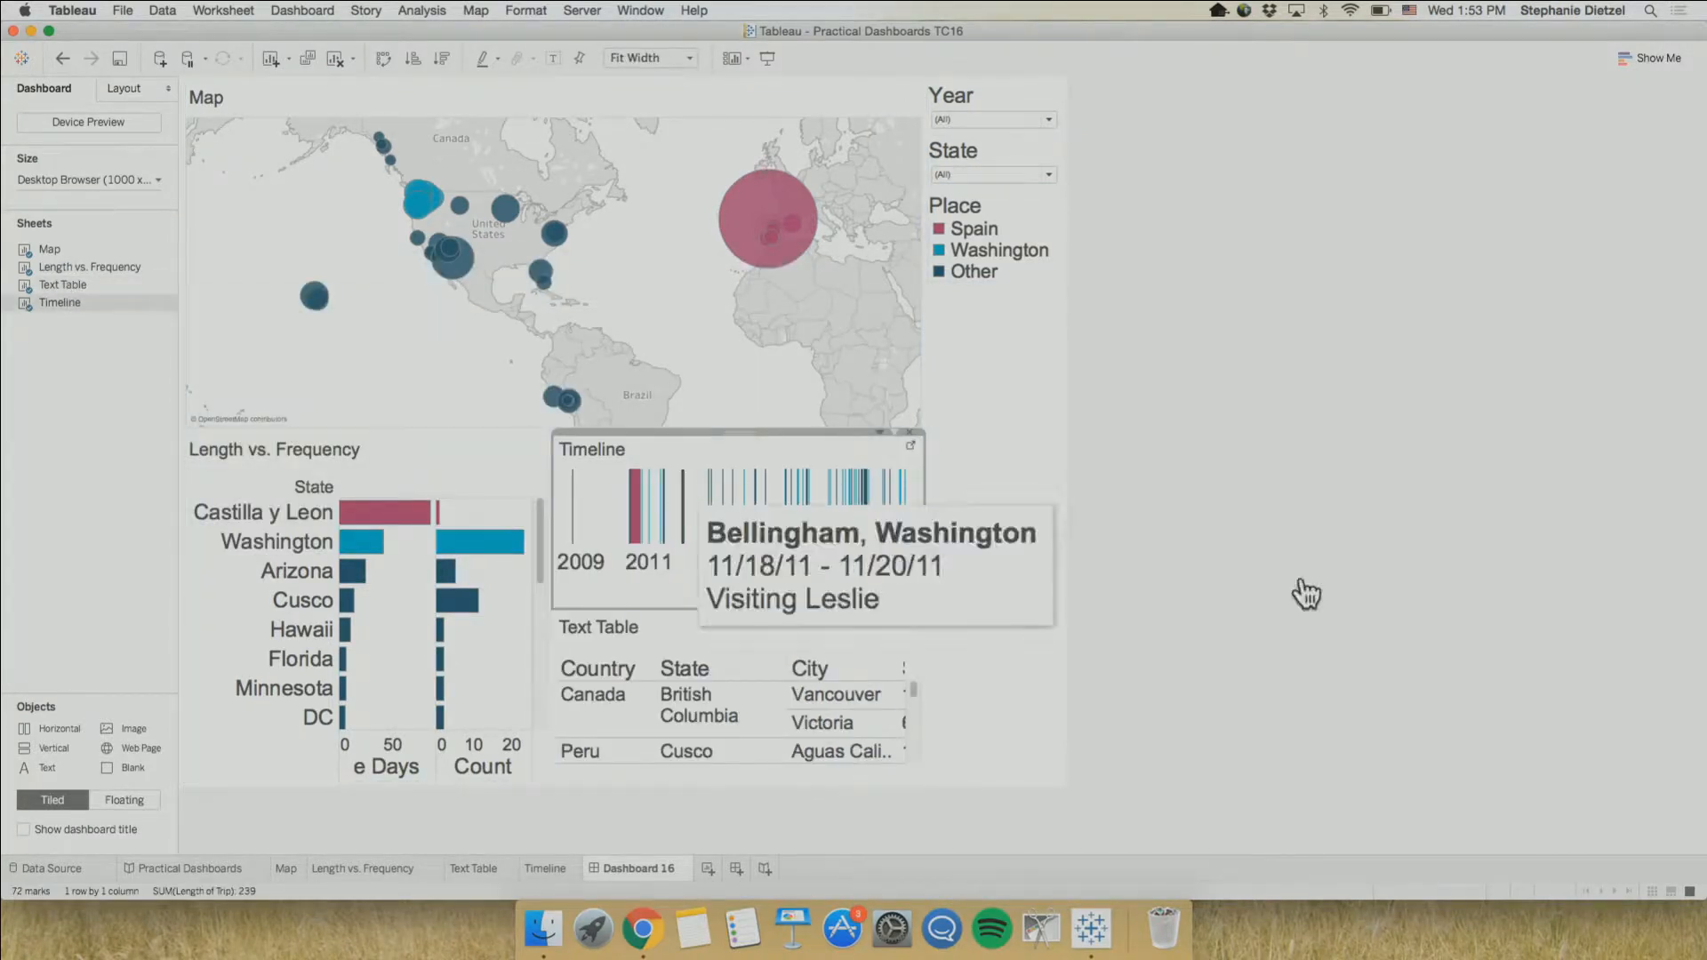
click(1352, 559)
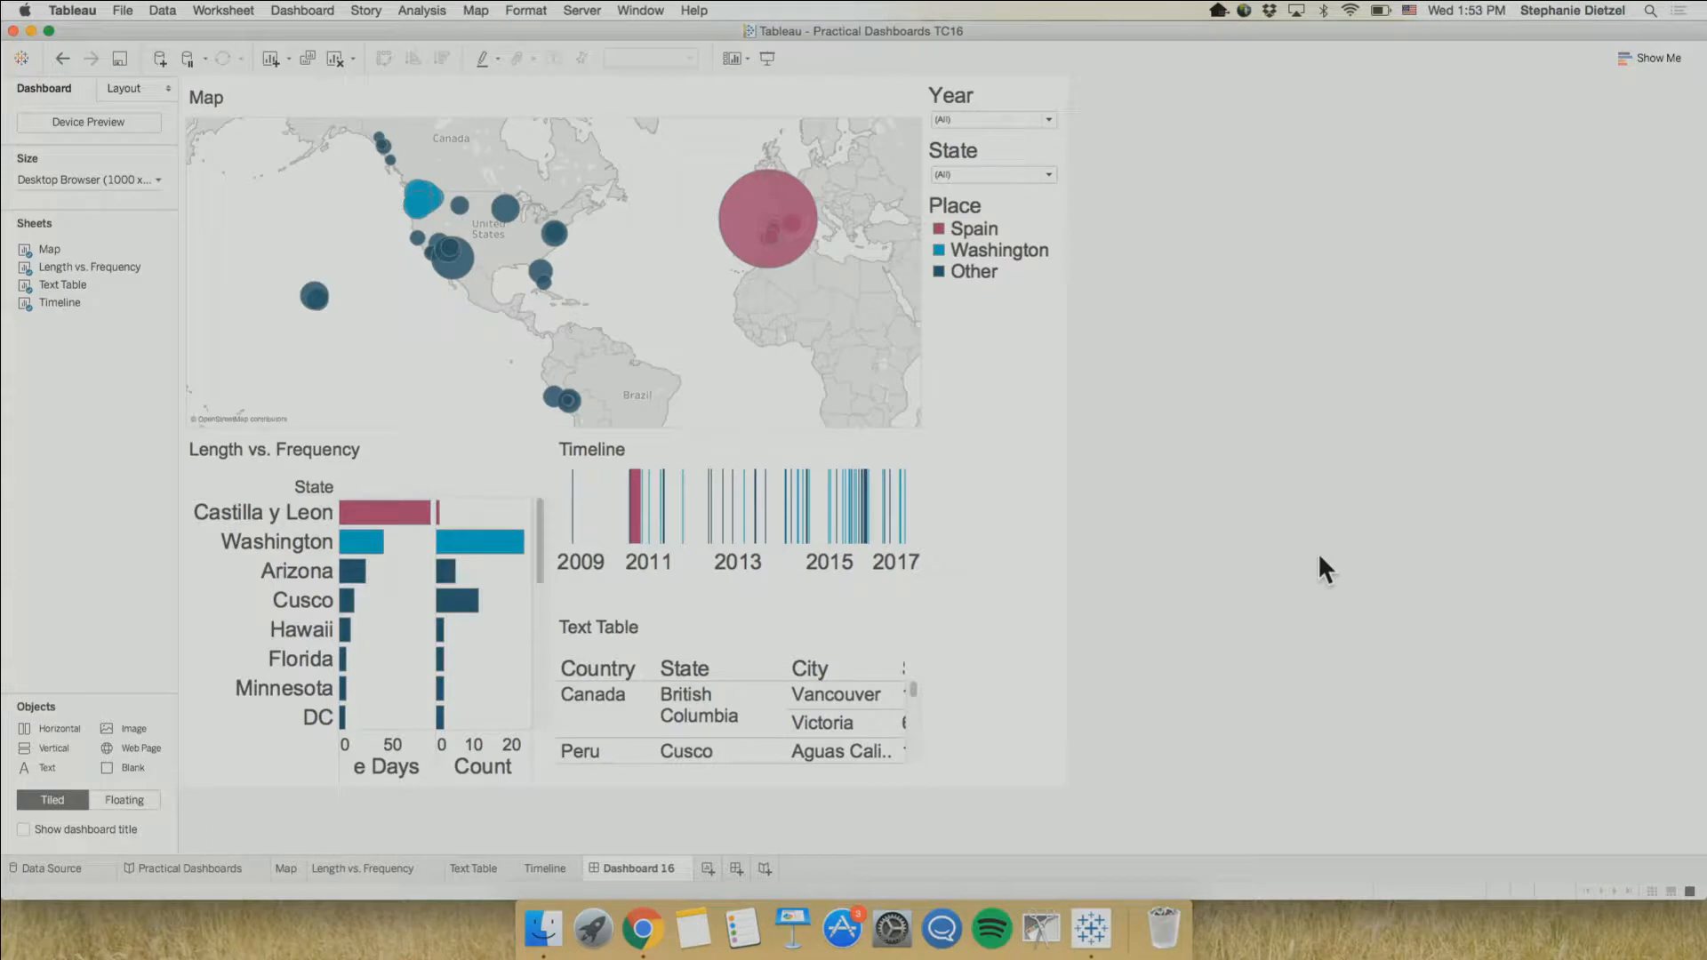
Move the Timeline above Length vs. Frequency and the Place legend between the map and the filters
click(776, 445)
drag(744, 432, 457, 493)
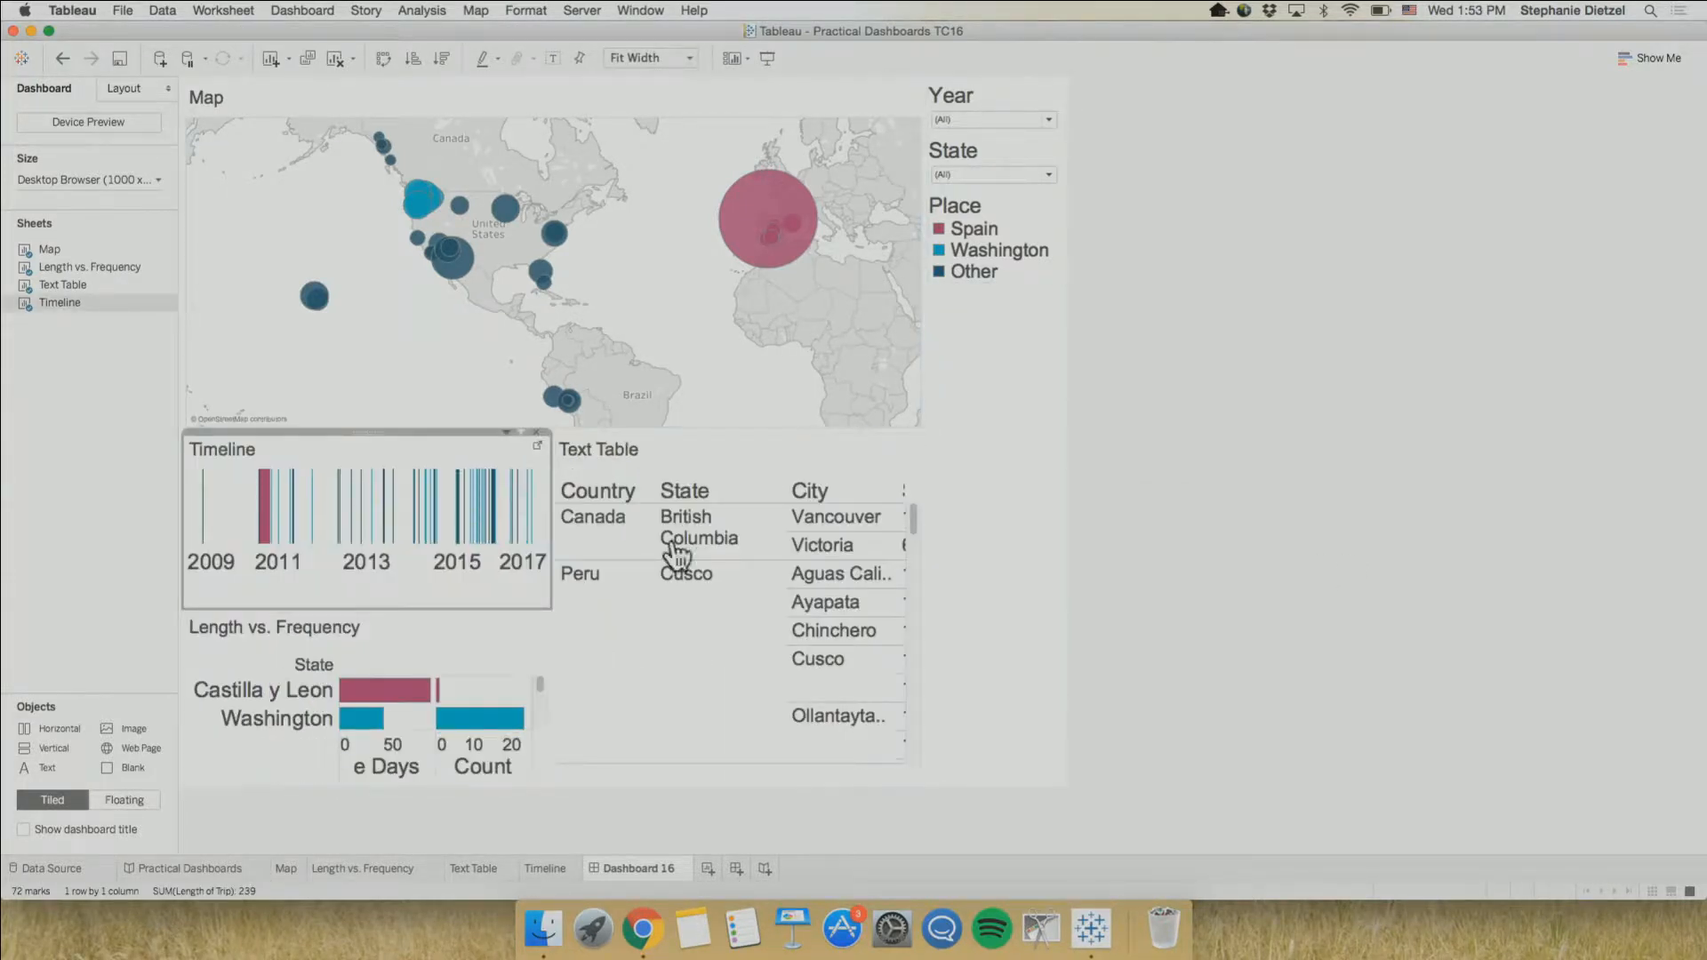
click(989, 194)
drag(990, 188, 877, 212)
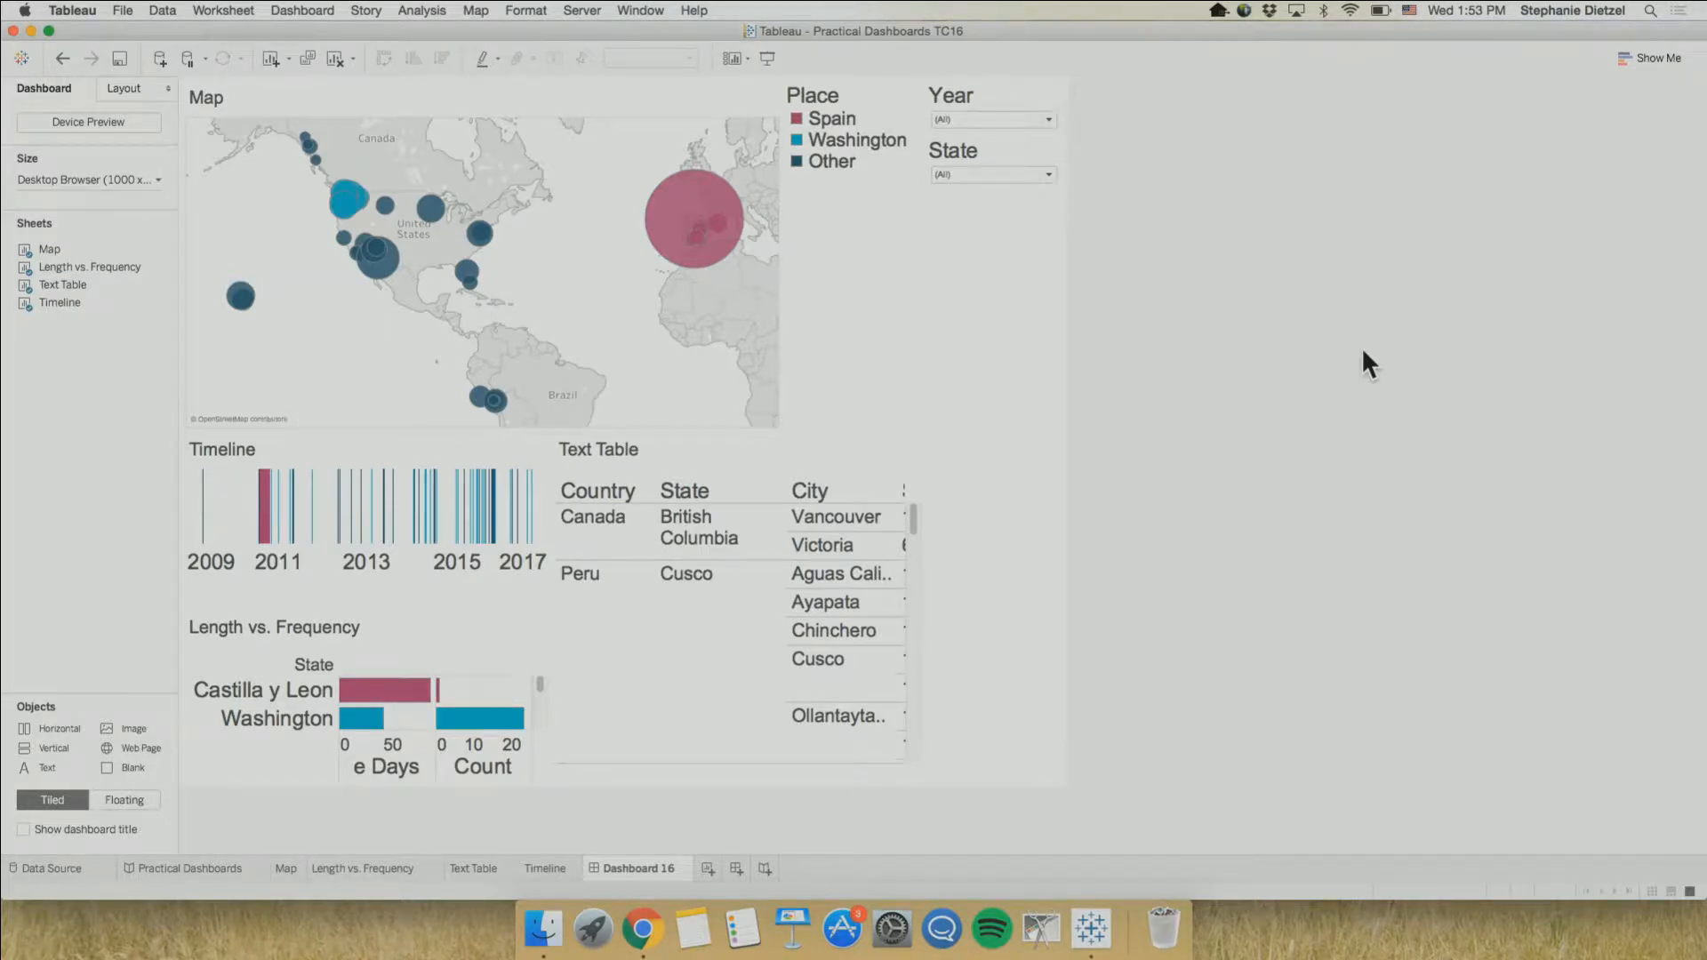
Undo the legend and Timeline moves, restoring the Timeline above the Text Table
click(57, 55)
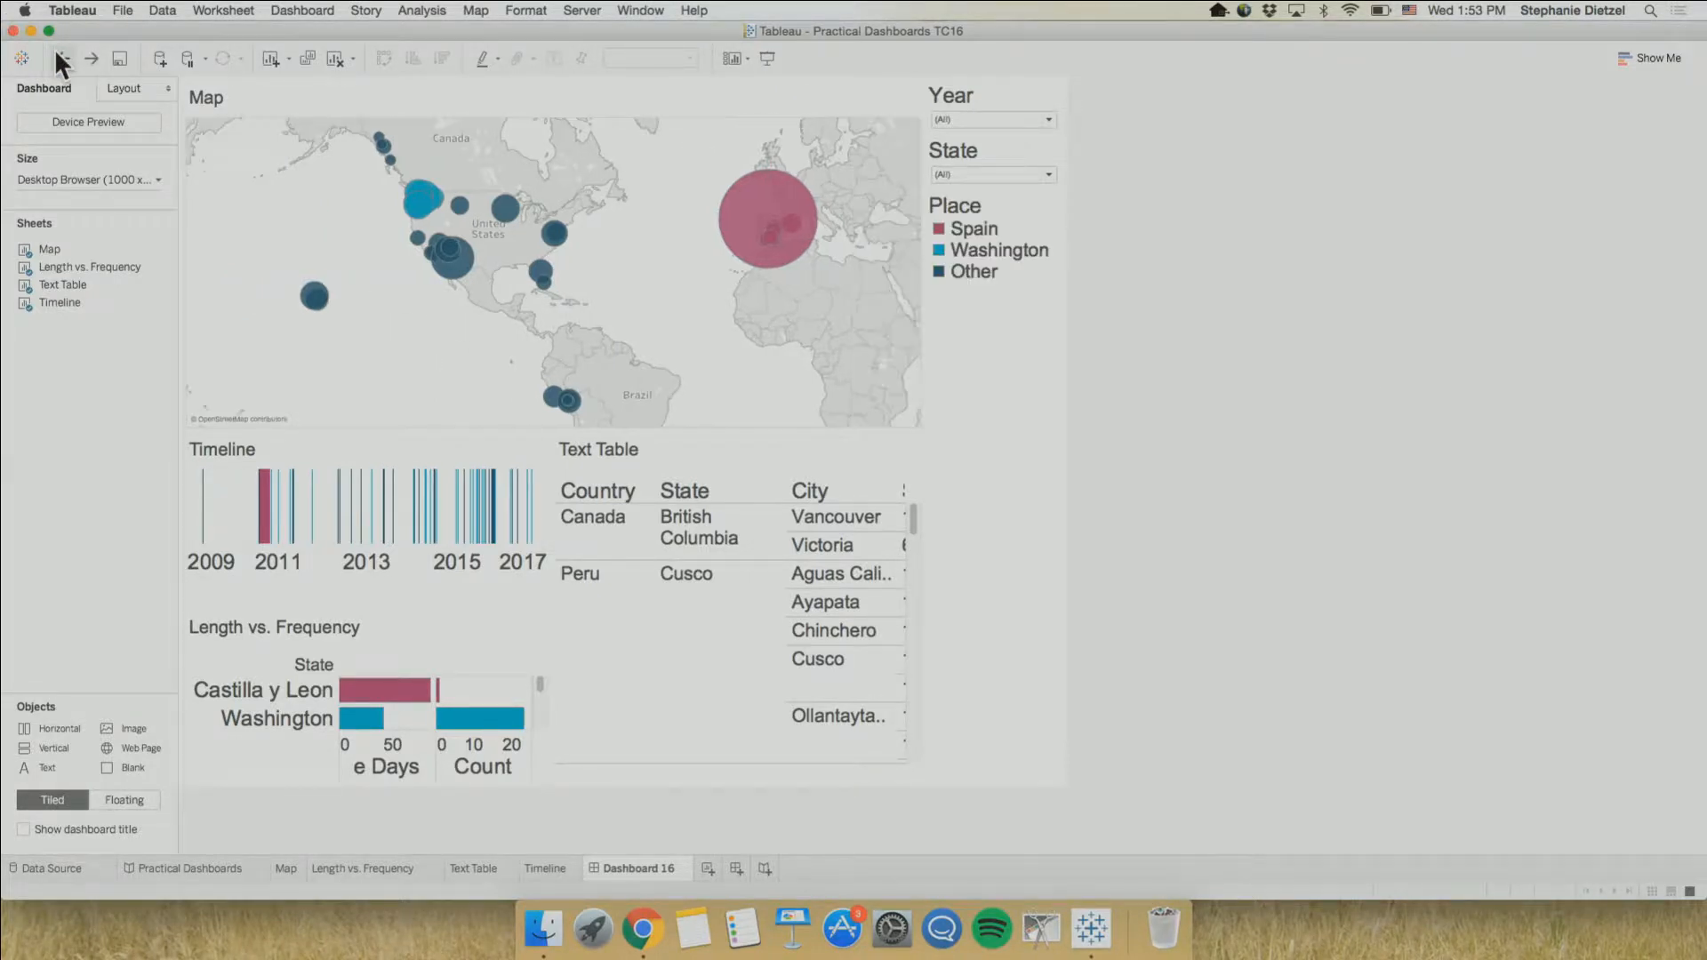
click(57, 56)
click(57, 55)
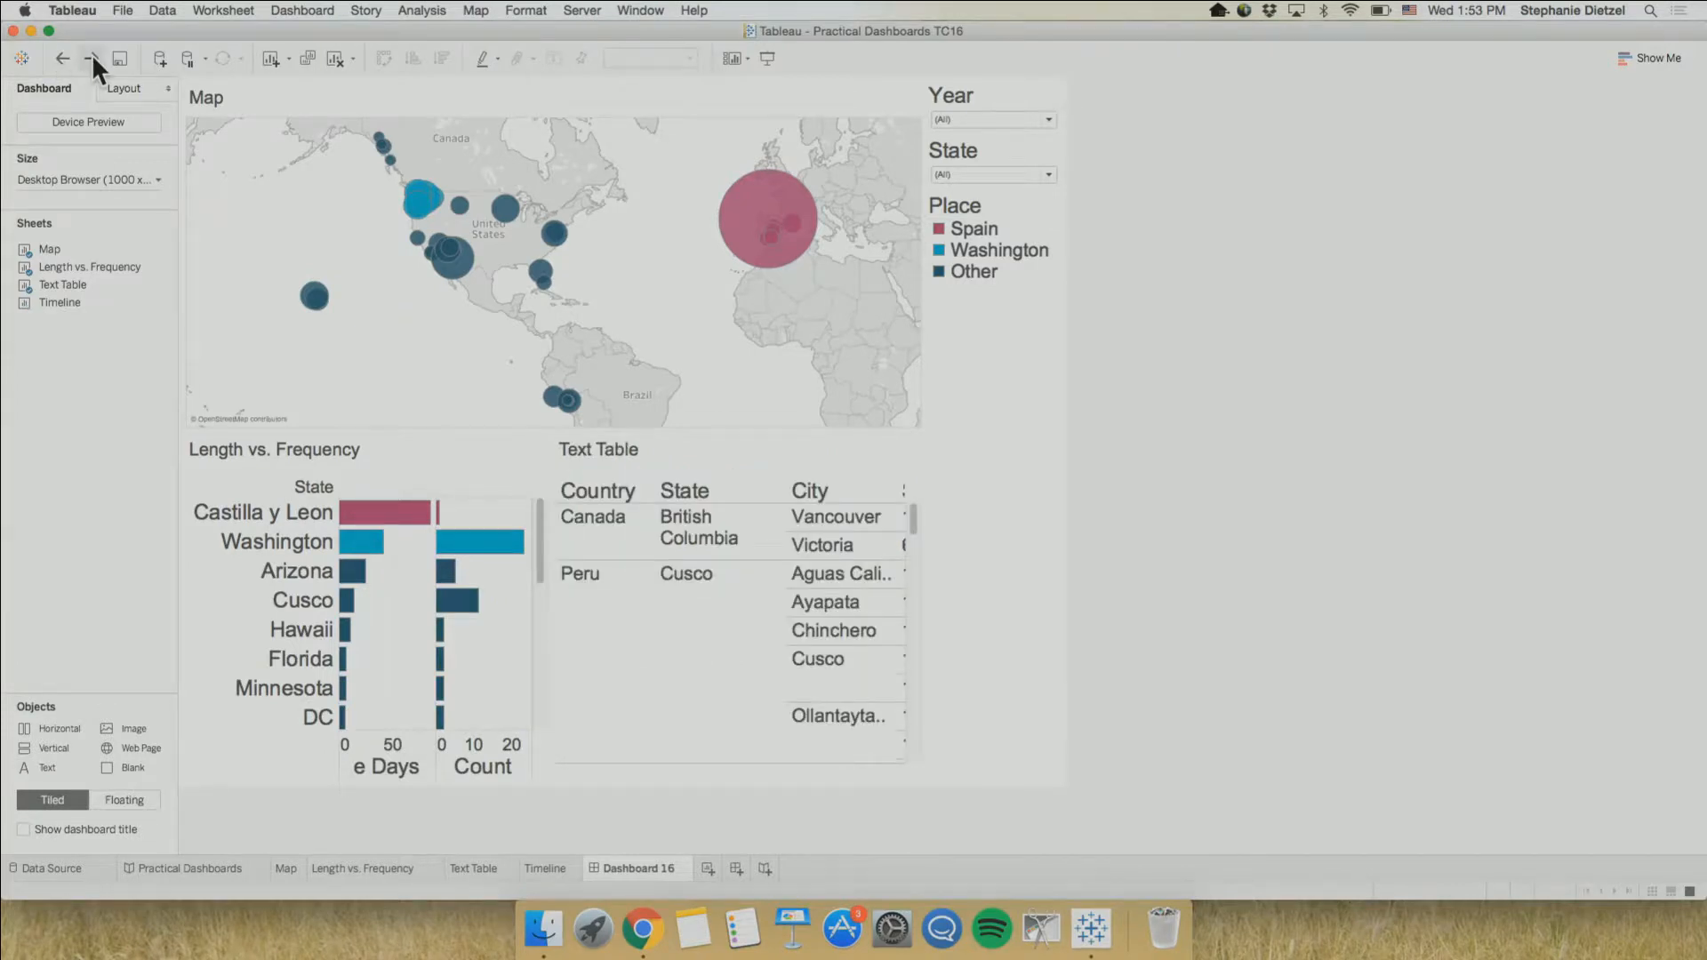
click(92, 56)
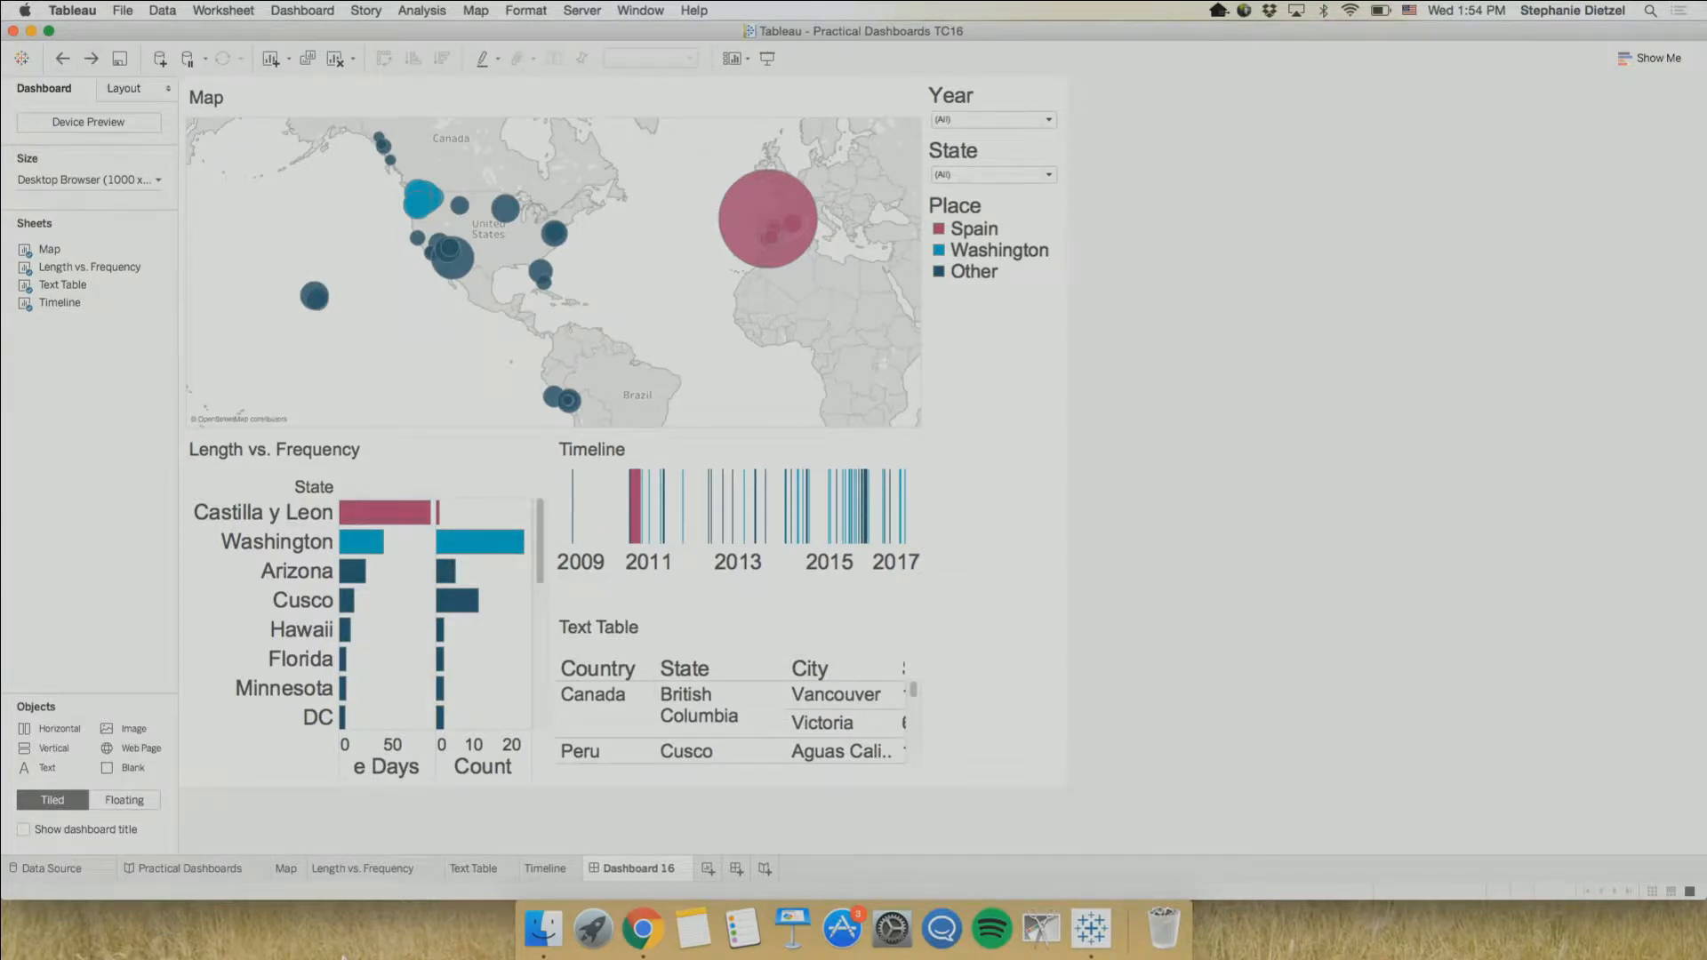
Duplicate the Dashboard 16 sheet
right_click(635, 866)
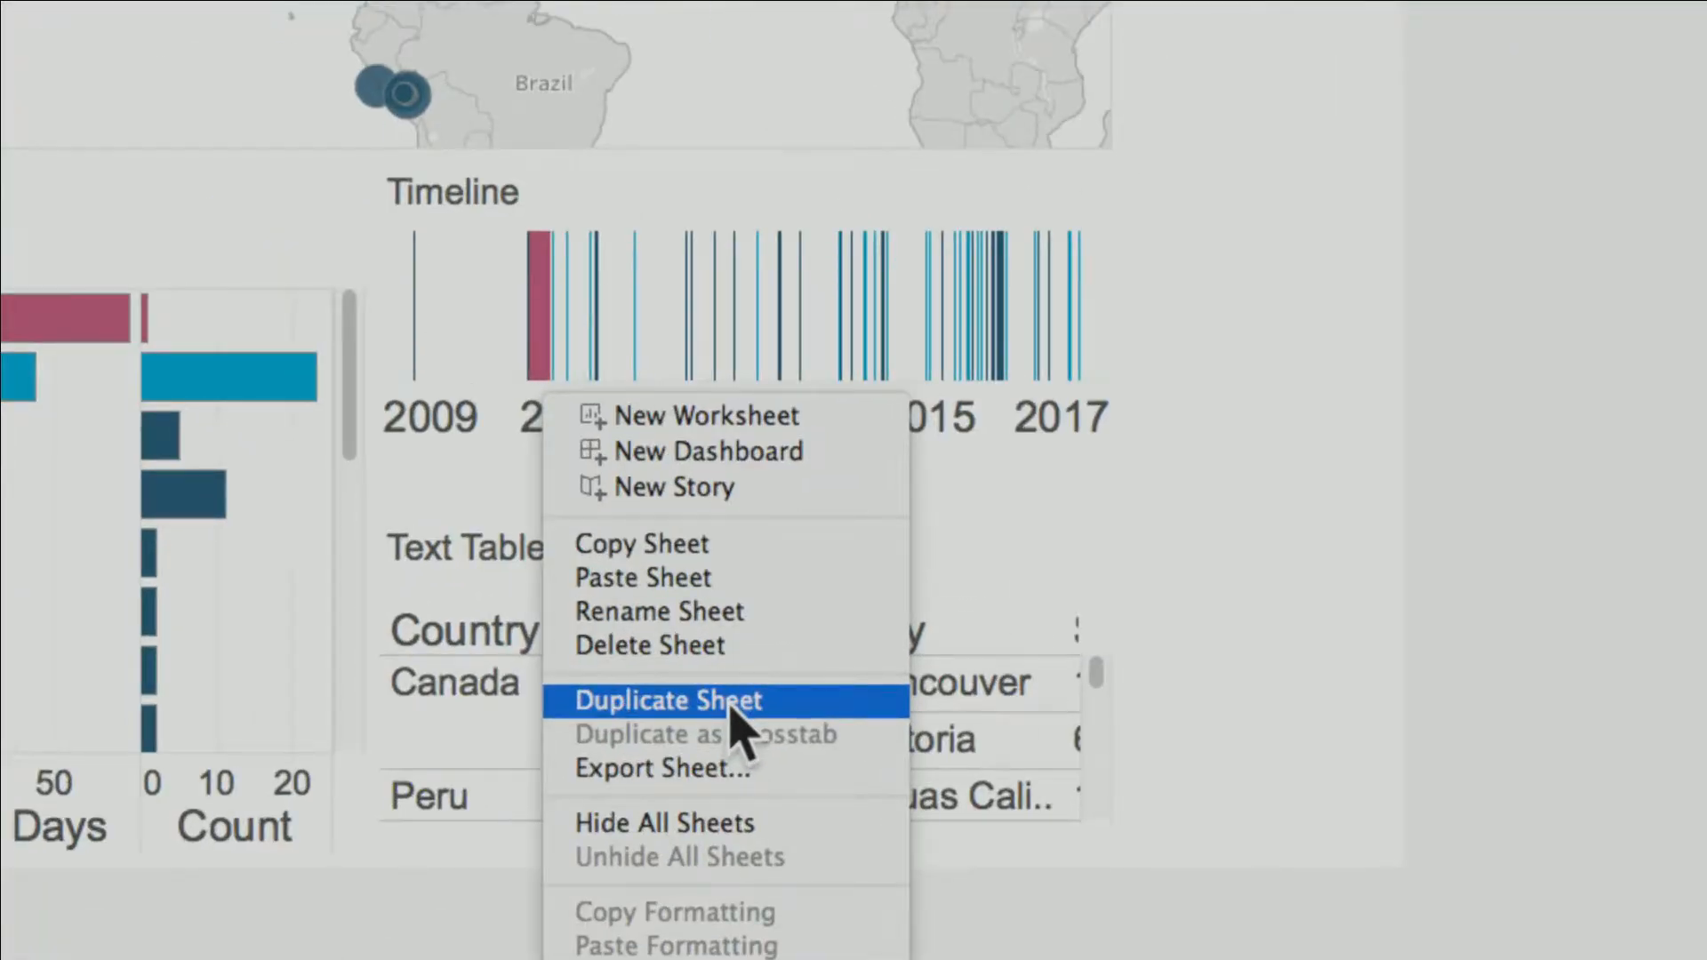
click(729, 702)
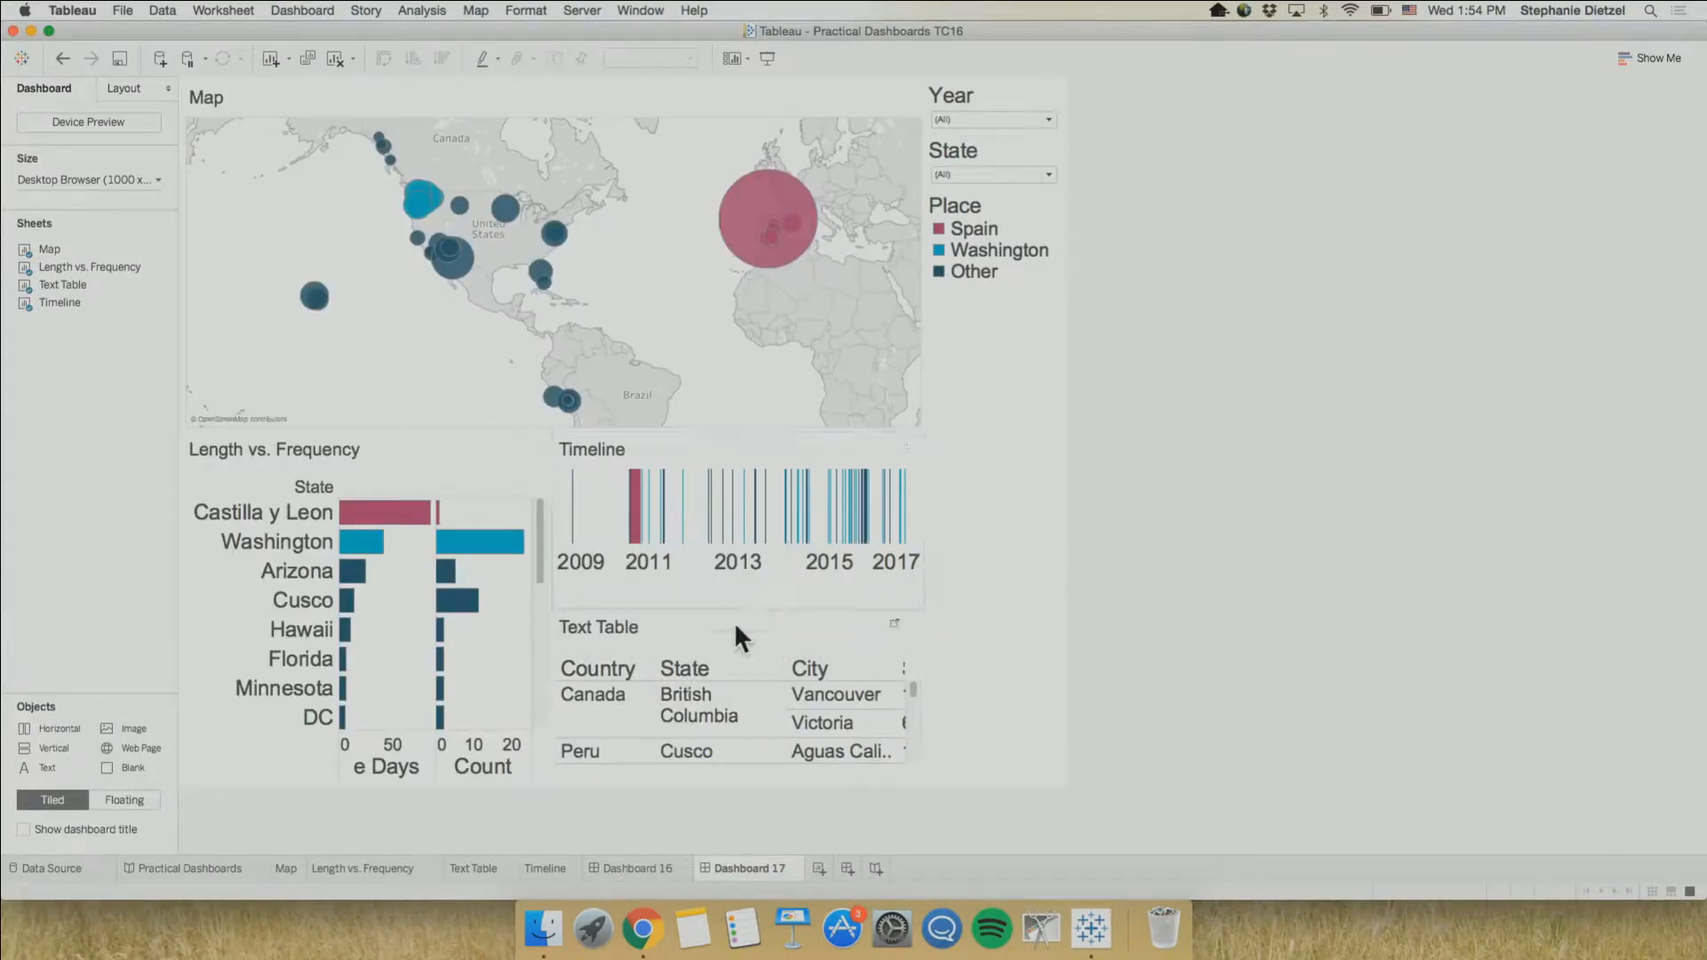
Place the Timeline across the full width below the Map and shrink it to a thin strip, enlarging the Map
click(733, 589)
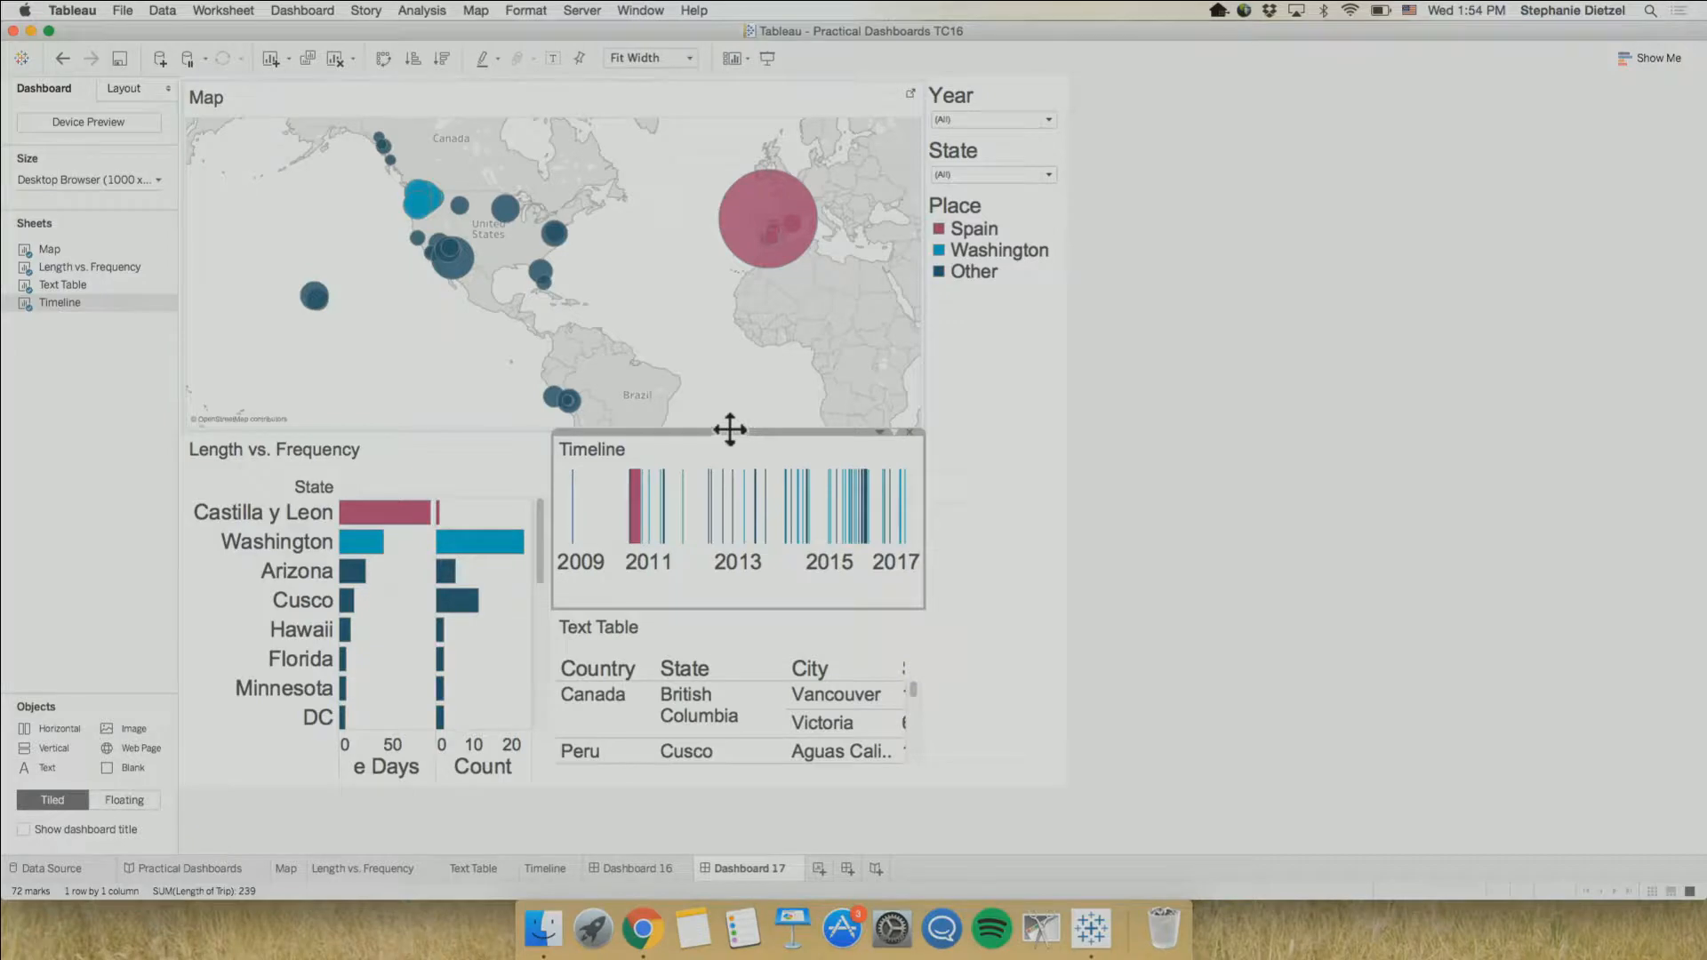
drag(724, 430, 678, 548)
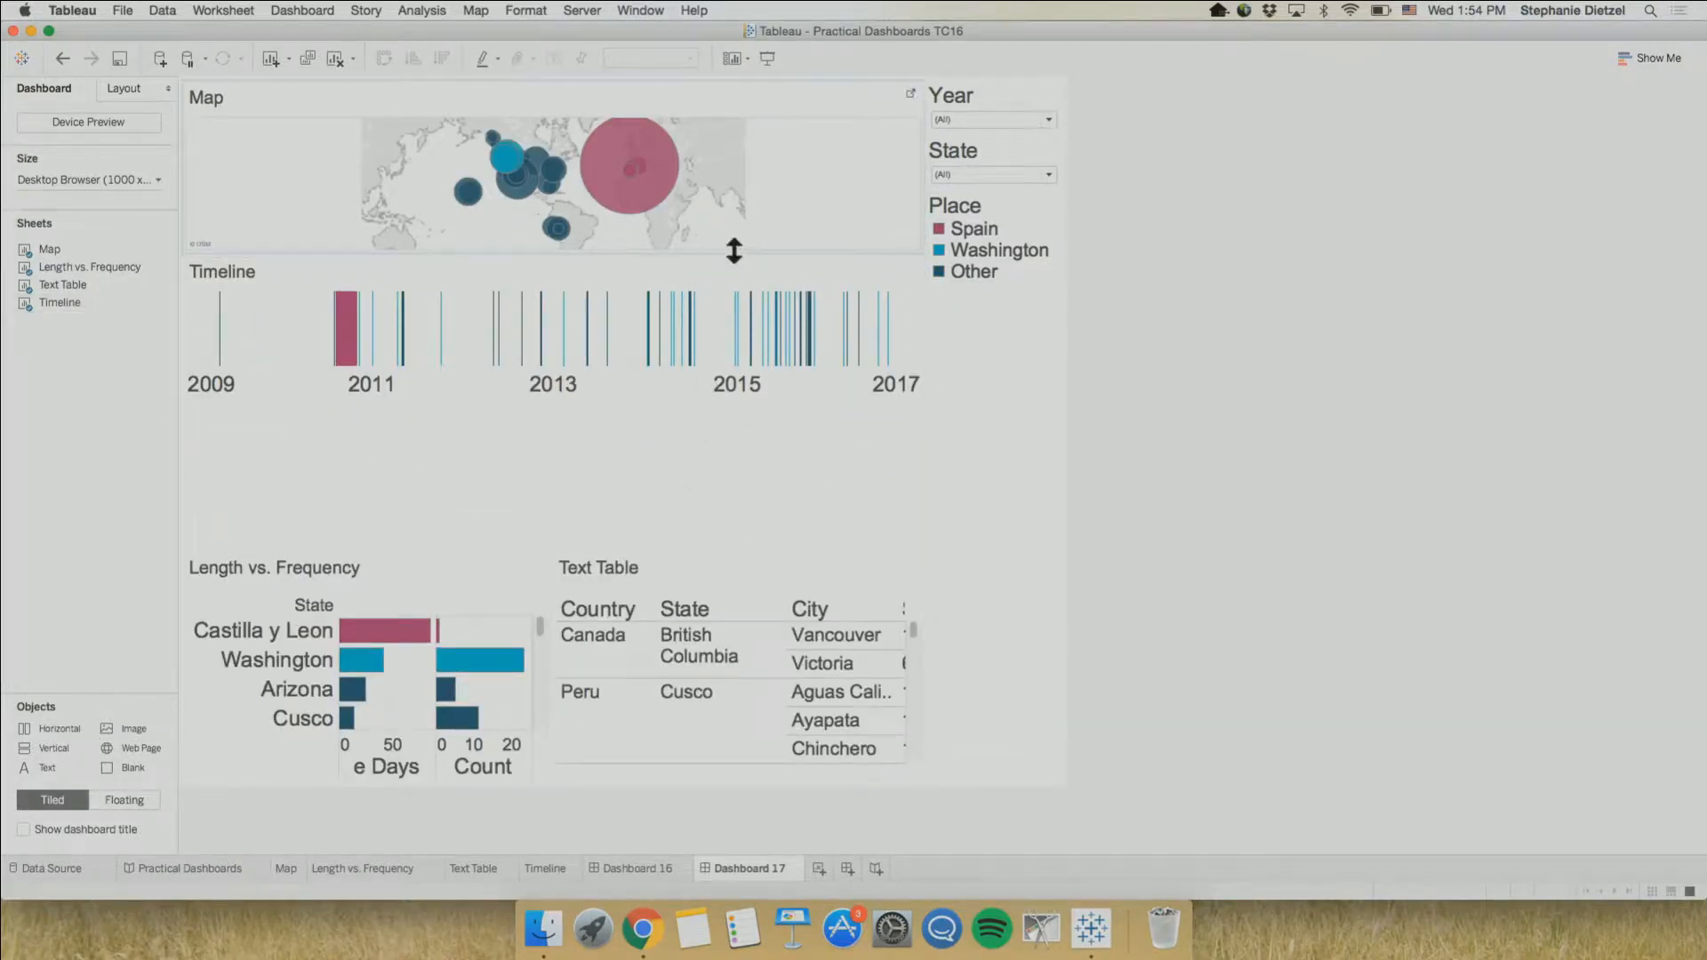
drag(712, 253, 716, 452)
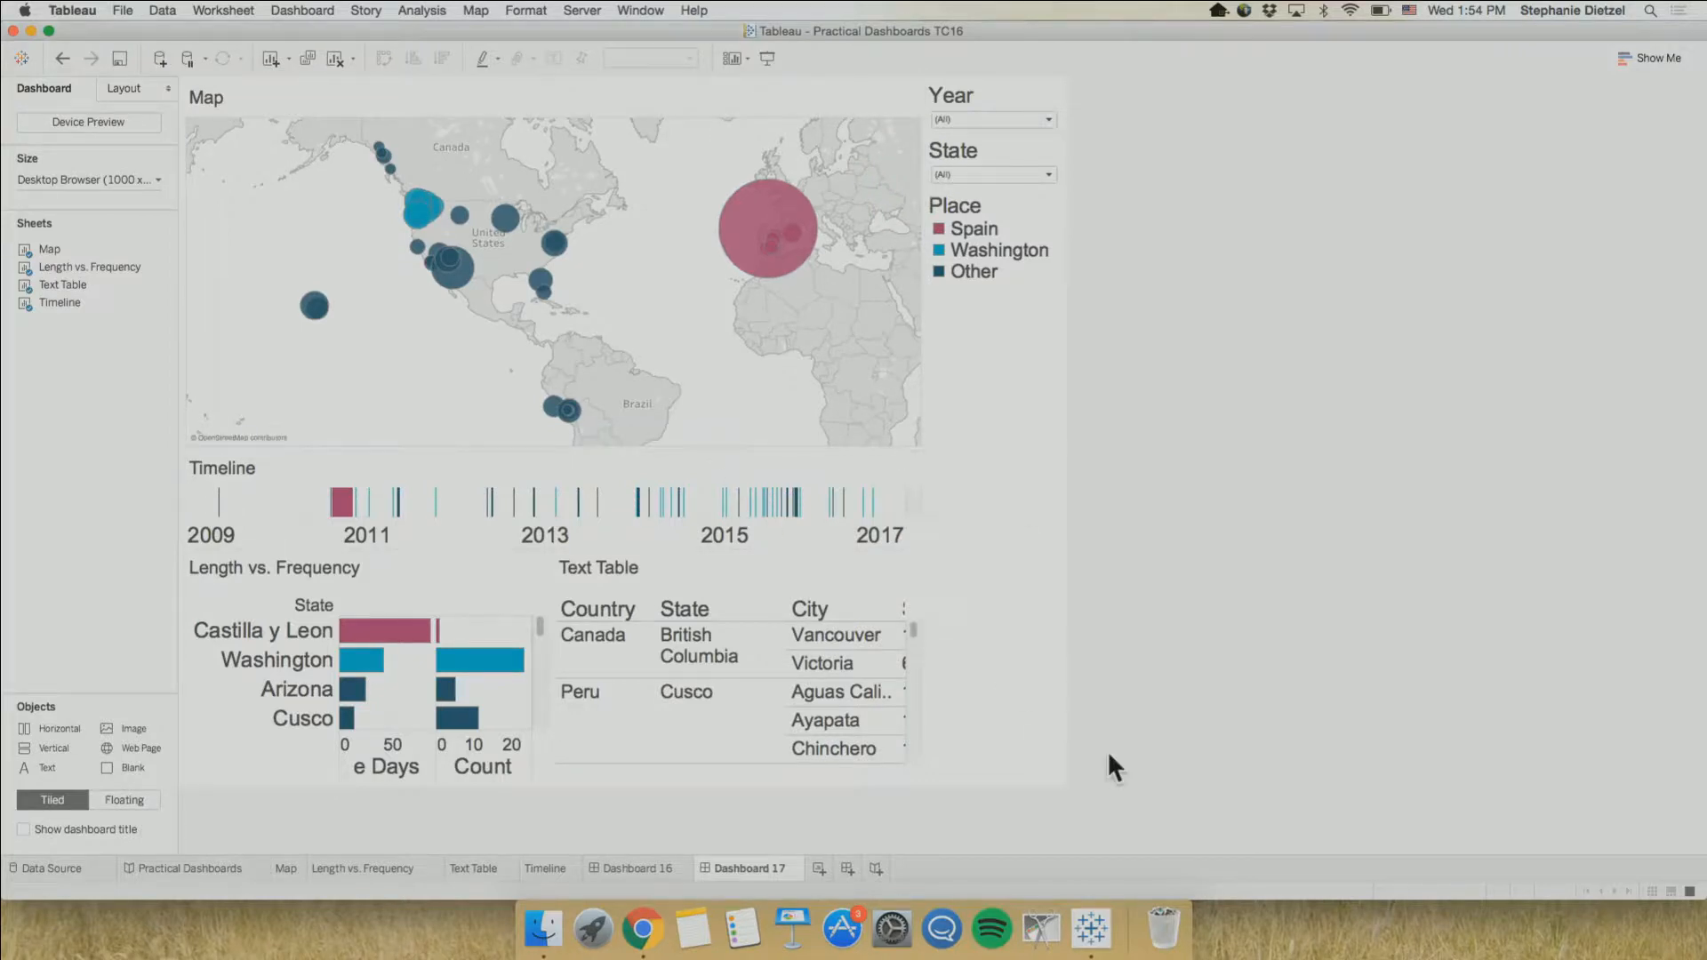
Duplicate the Dashboard 16 sheet and remove the Text Table from the copy
click(631, 868)
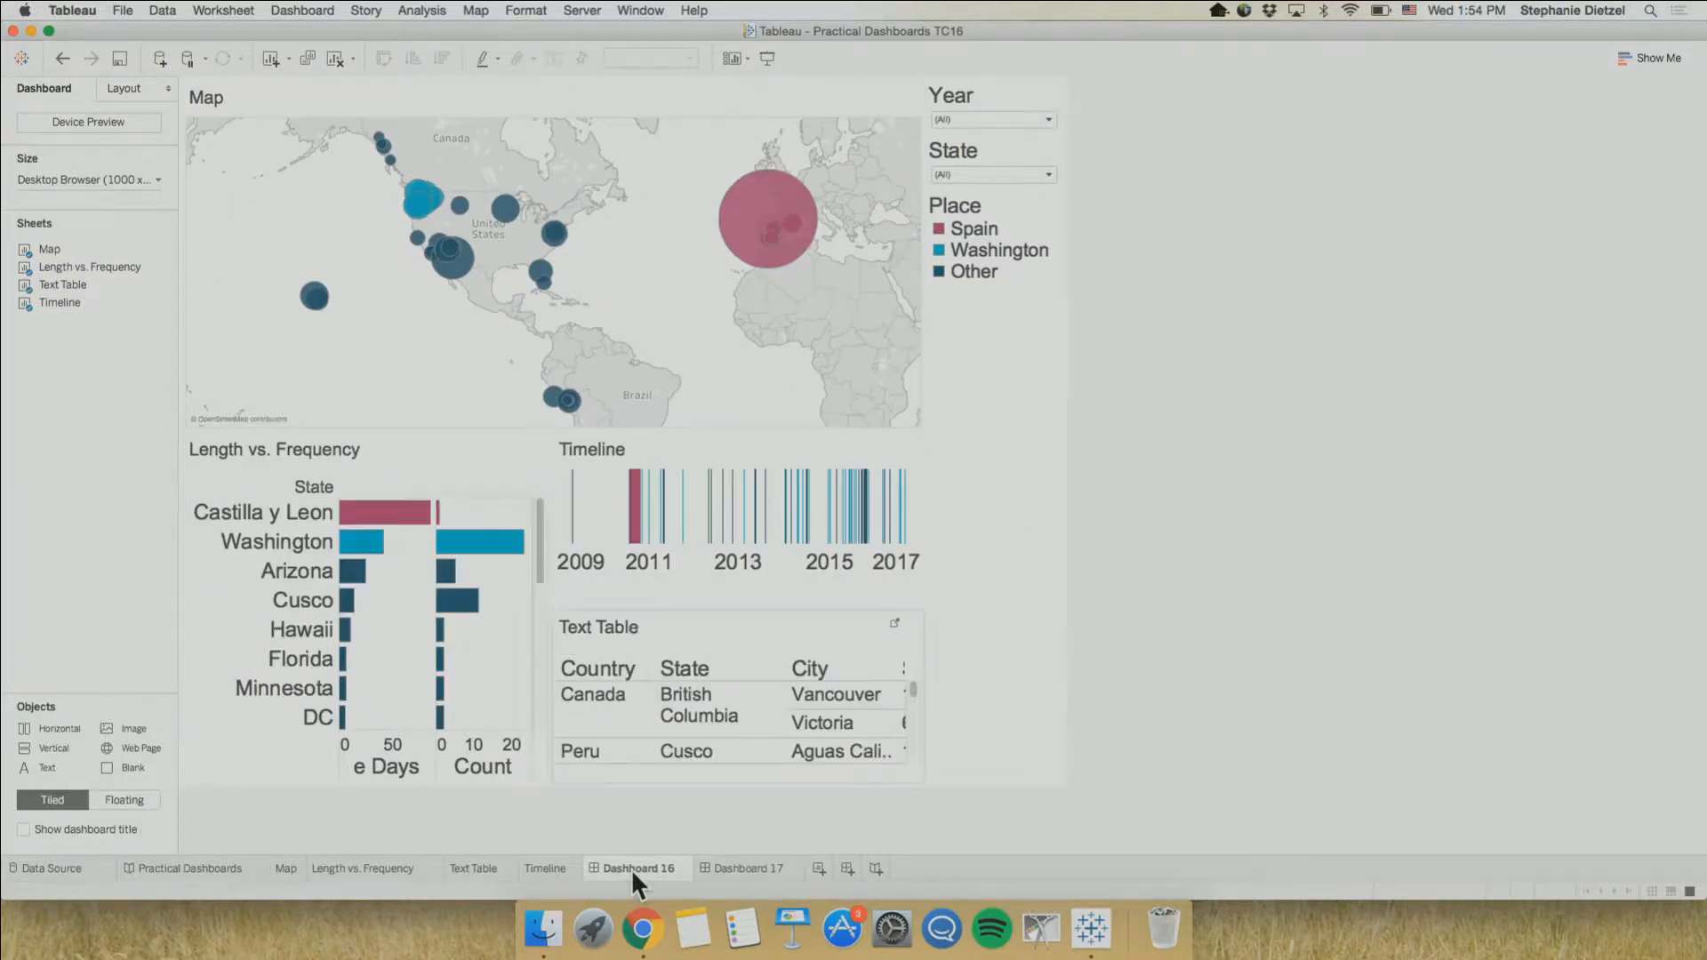
right_click(632, 868)
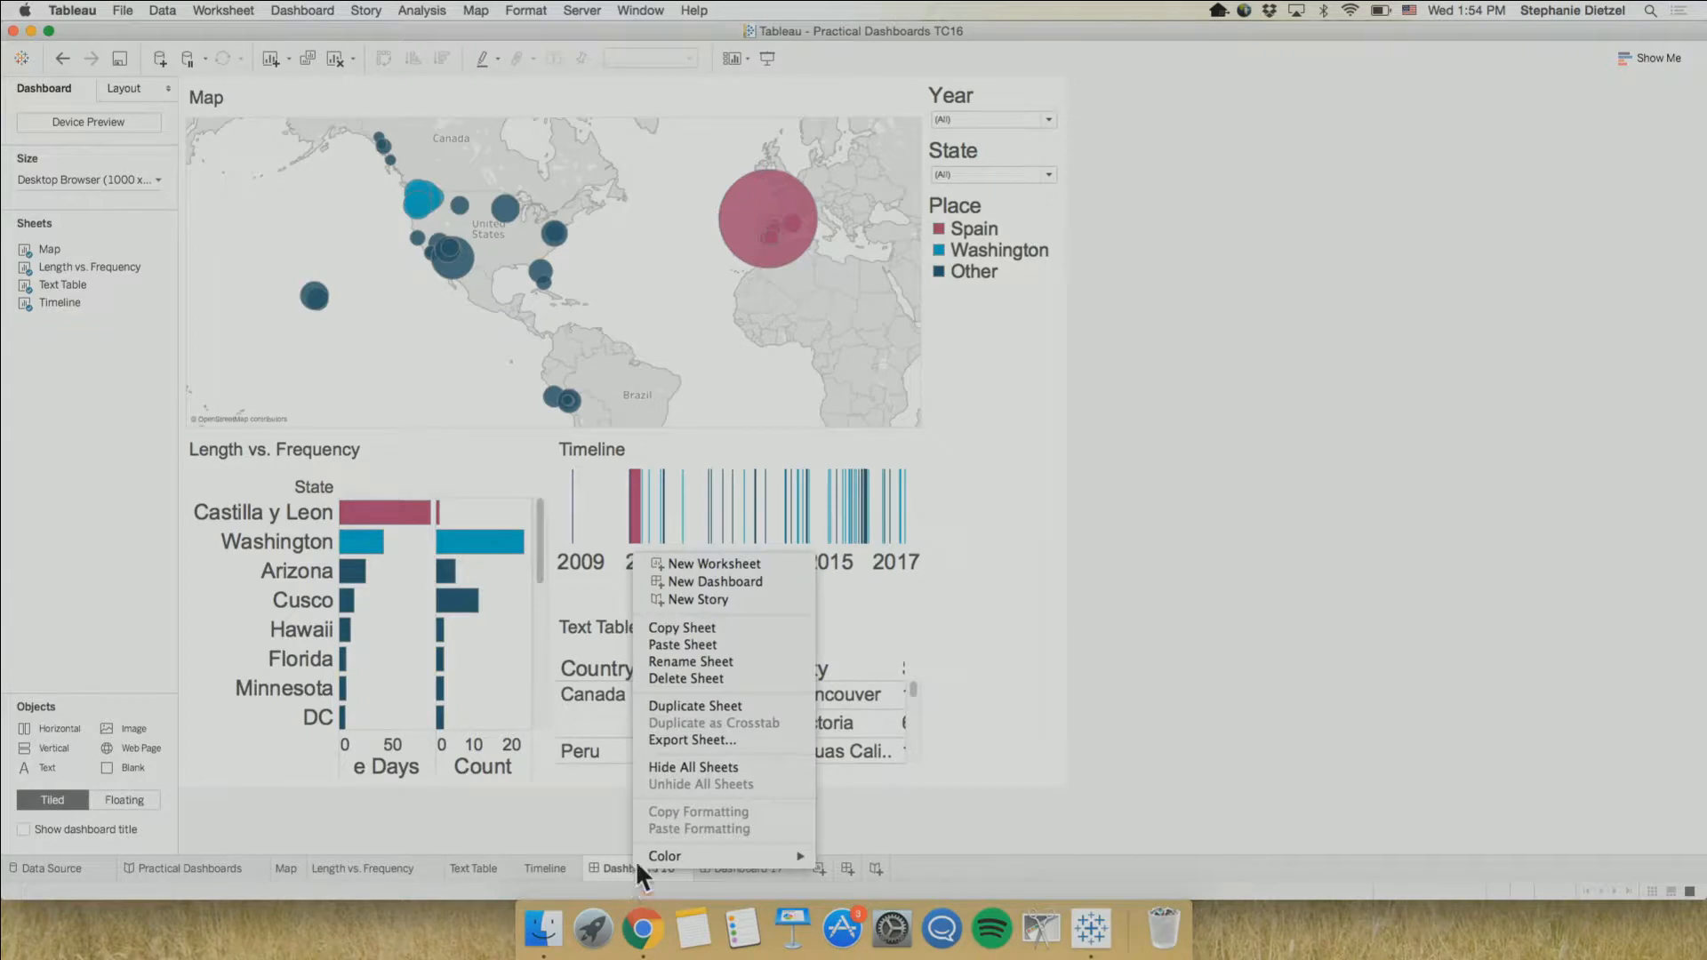
click(693, 705)
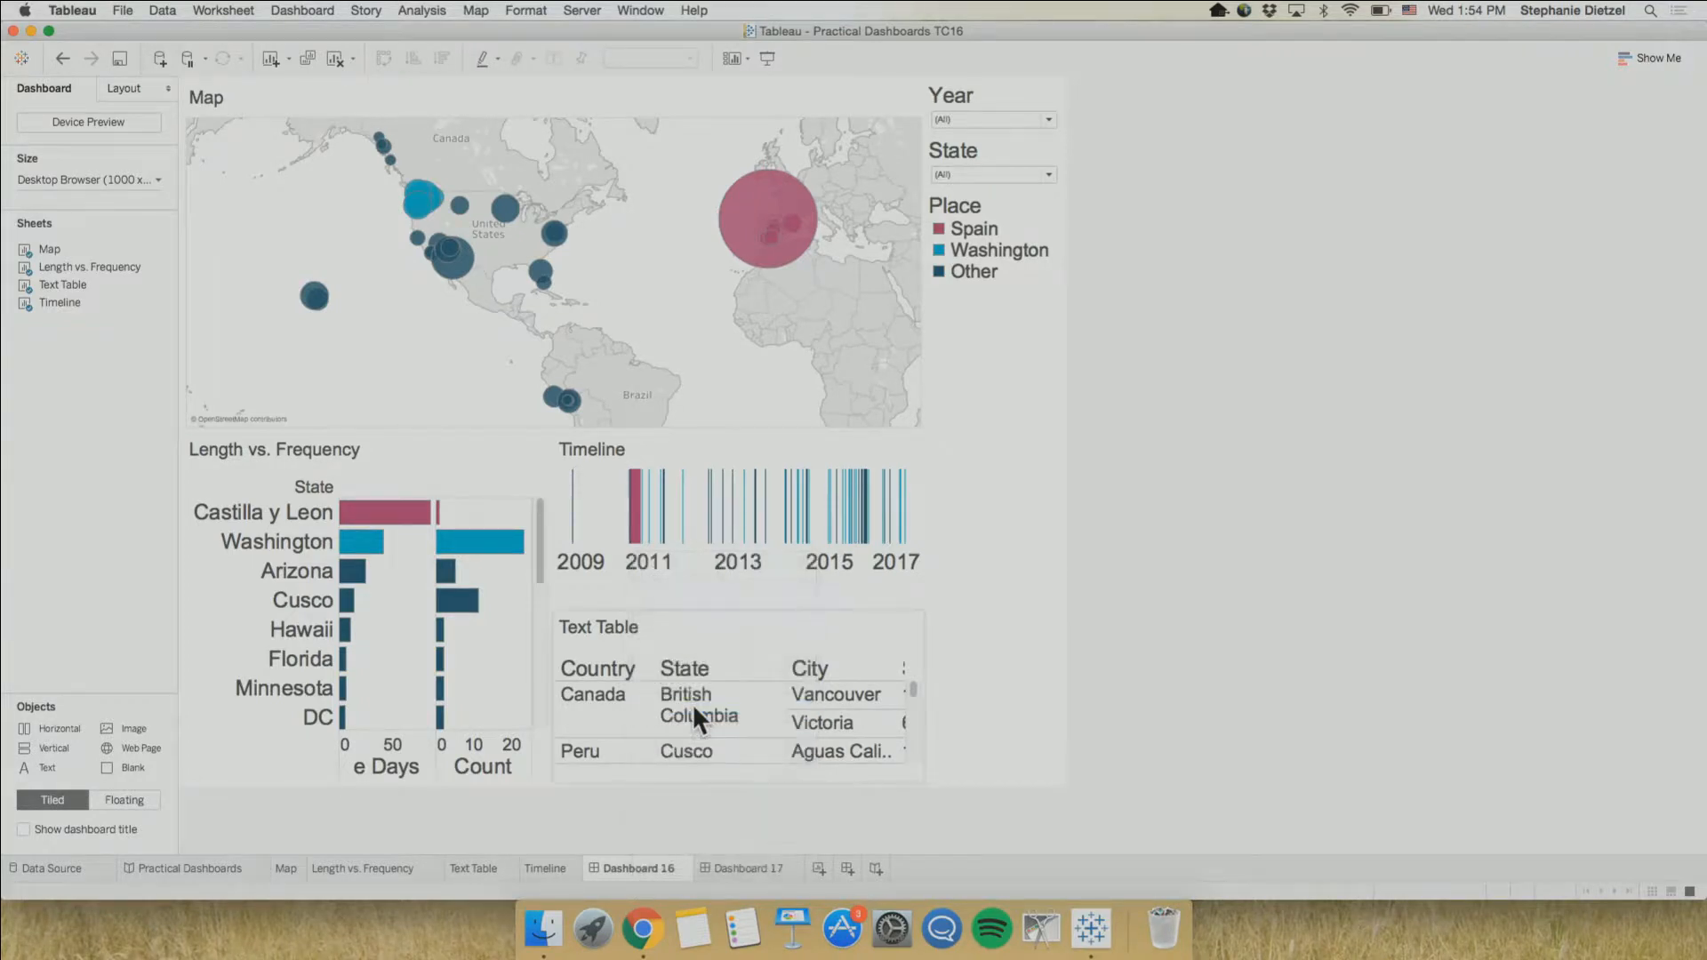
click(814, 624)
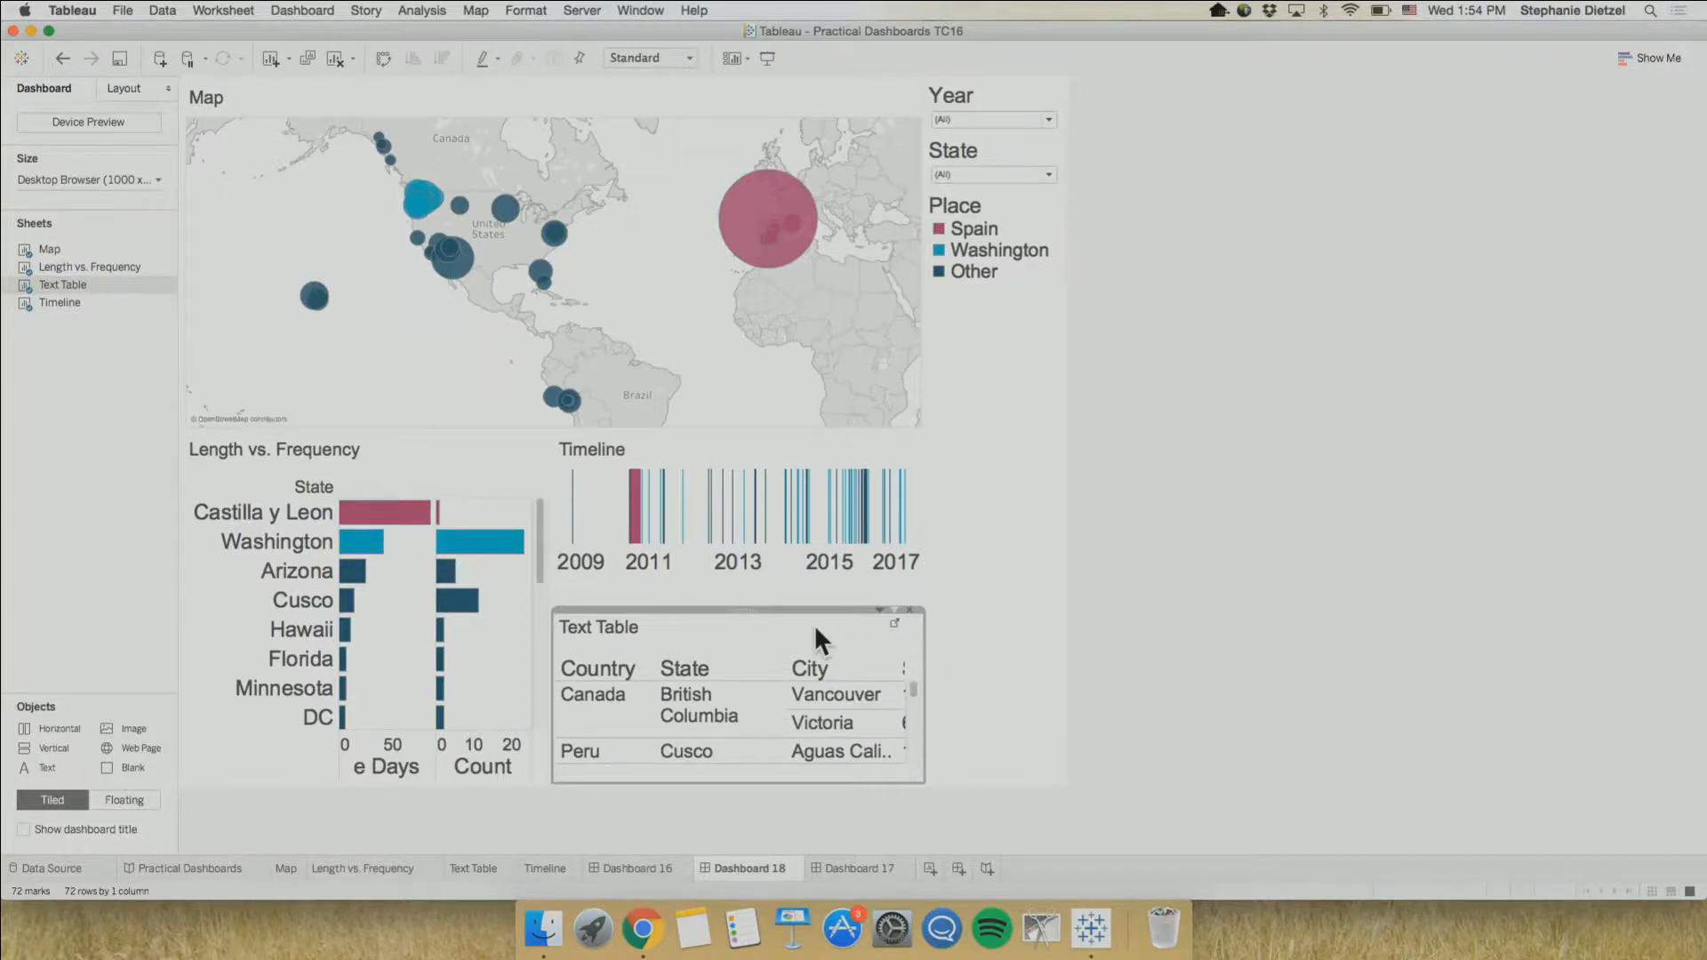
click(911, 609)
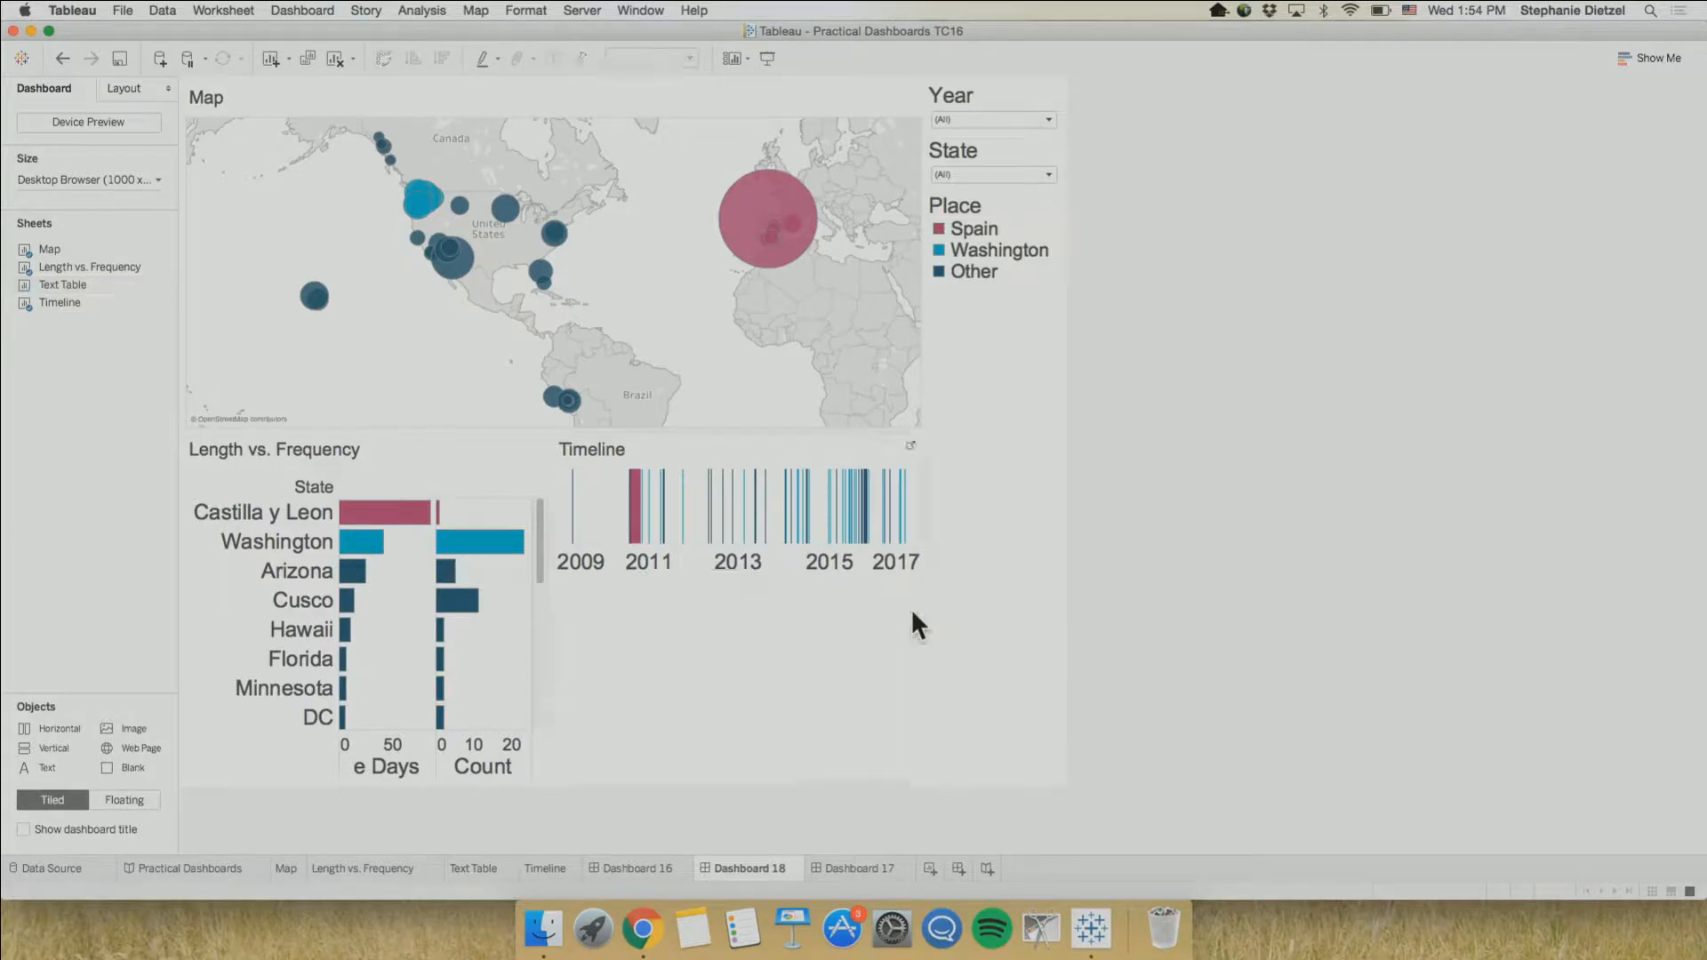
Compare the layouts of Dashboard 16, Dashboard 17 and Dashboard 18
click(625, 867)
click(736, 867)
click(652, 869)
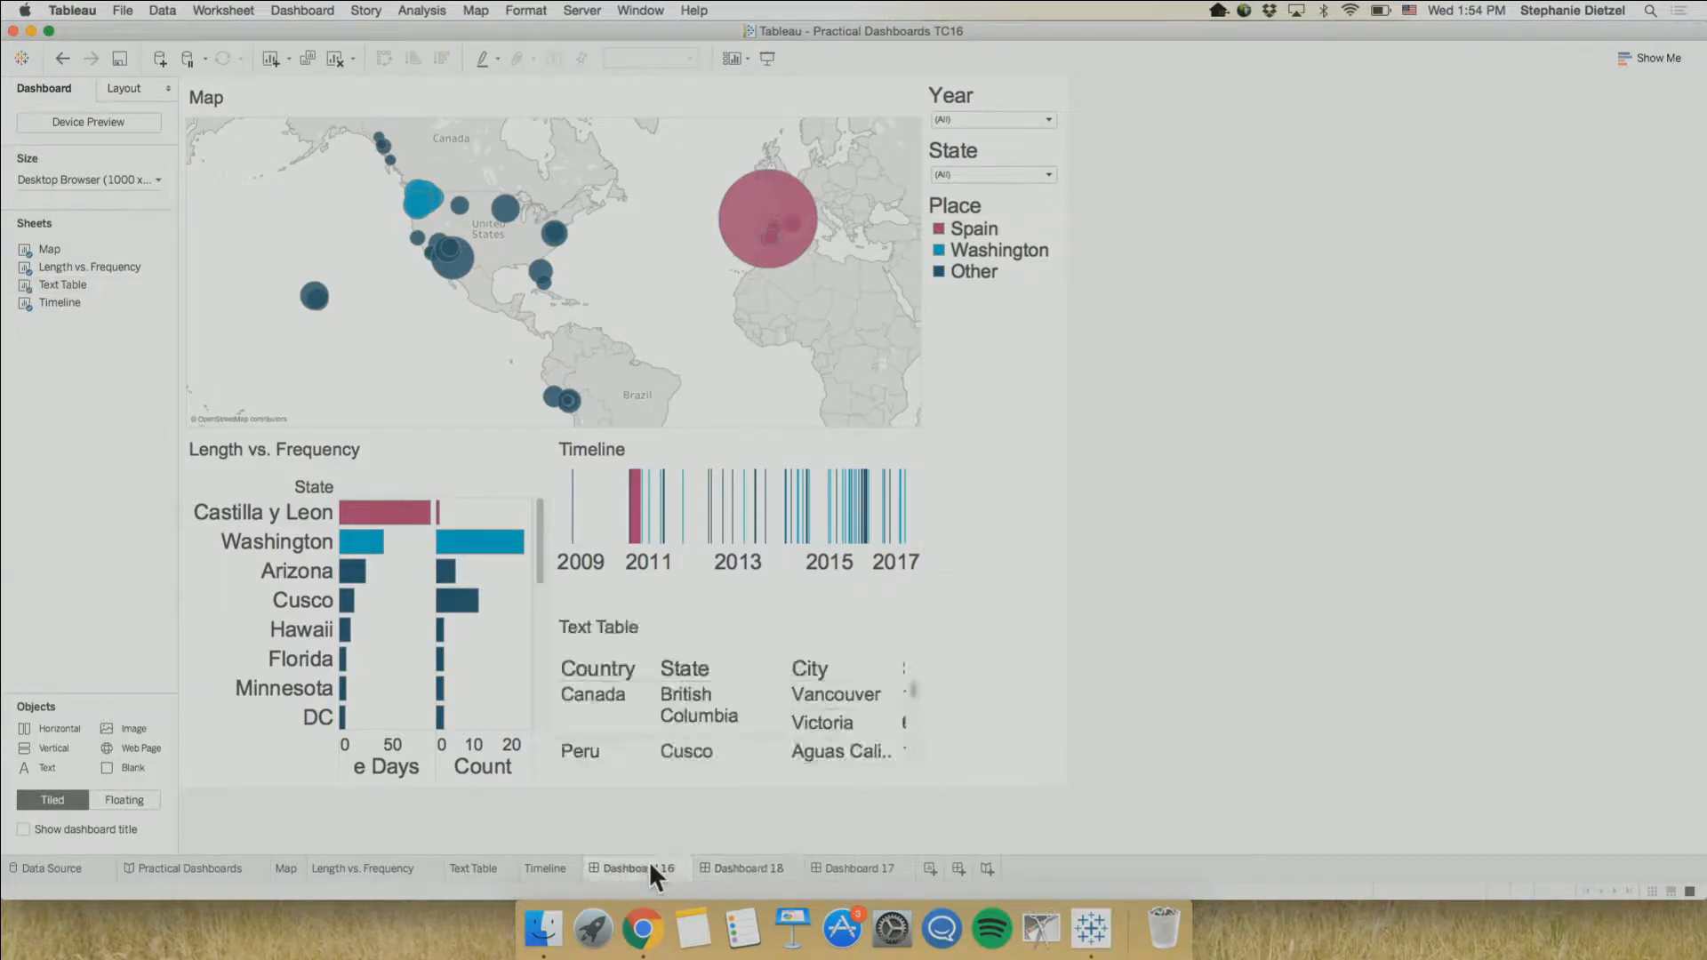
click(863, 867)
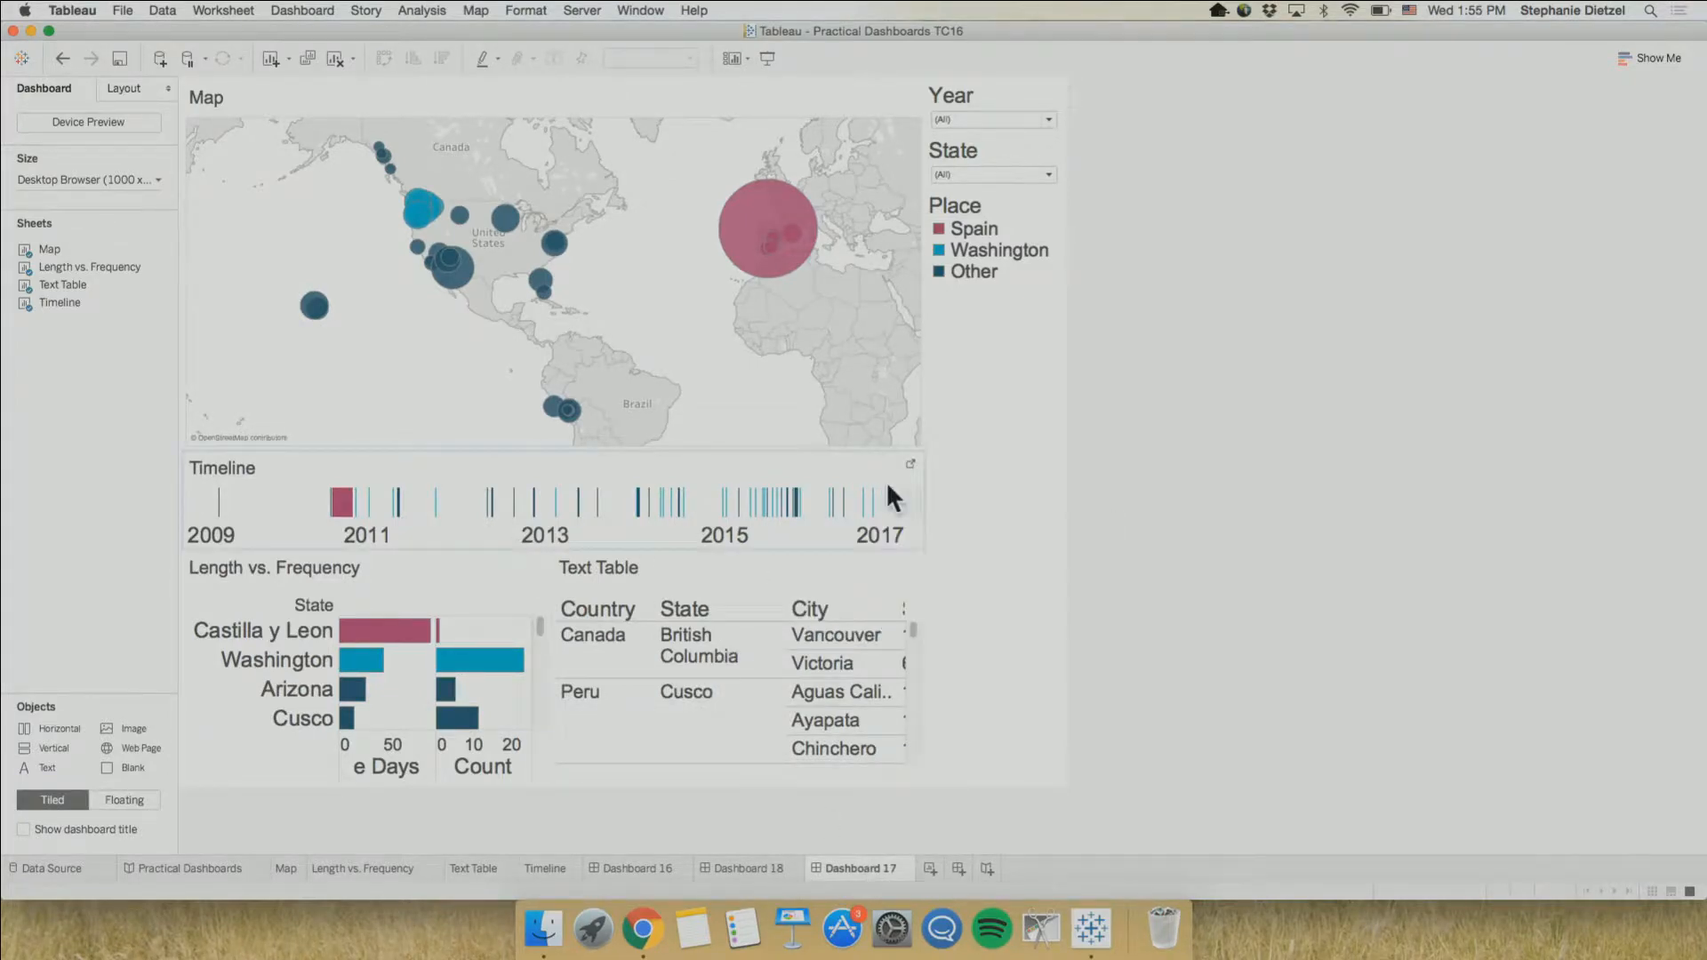
click(752, 861)
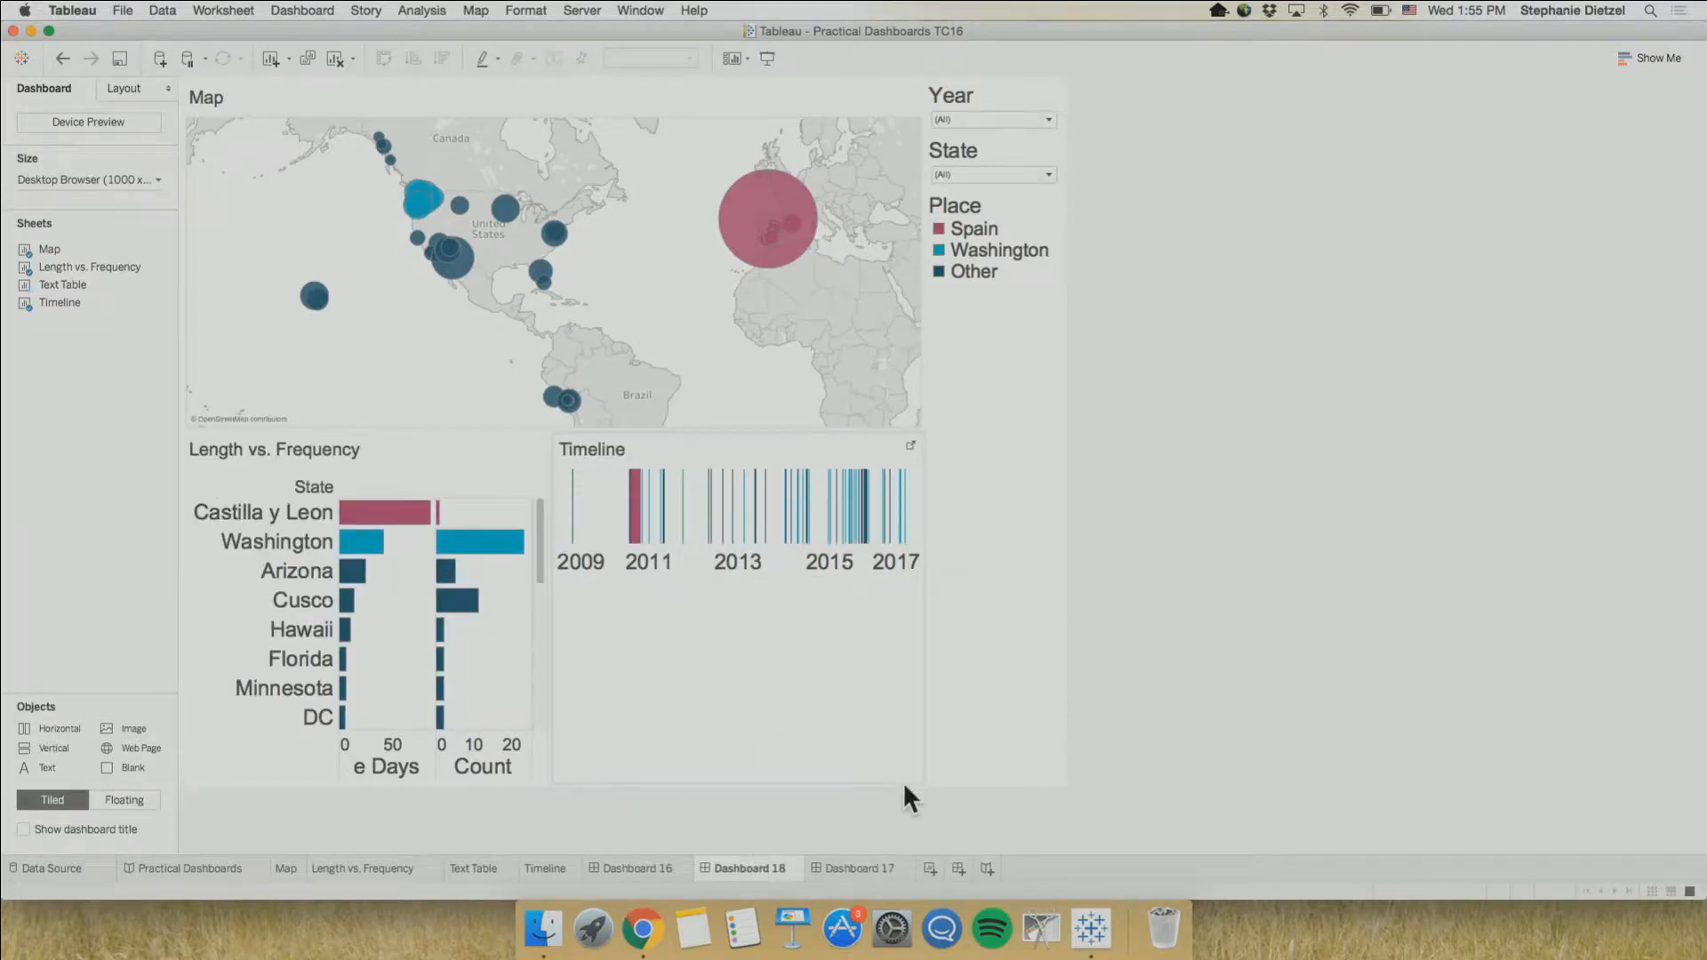
Duplicate the Dashboard 17 sheet and remove the Text Table from the copy
click(855, 865)
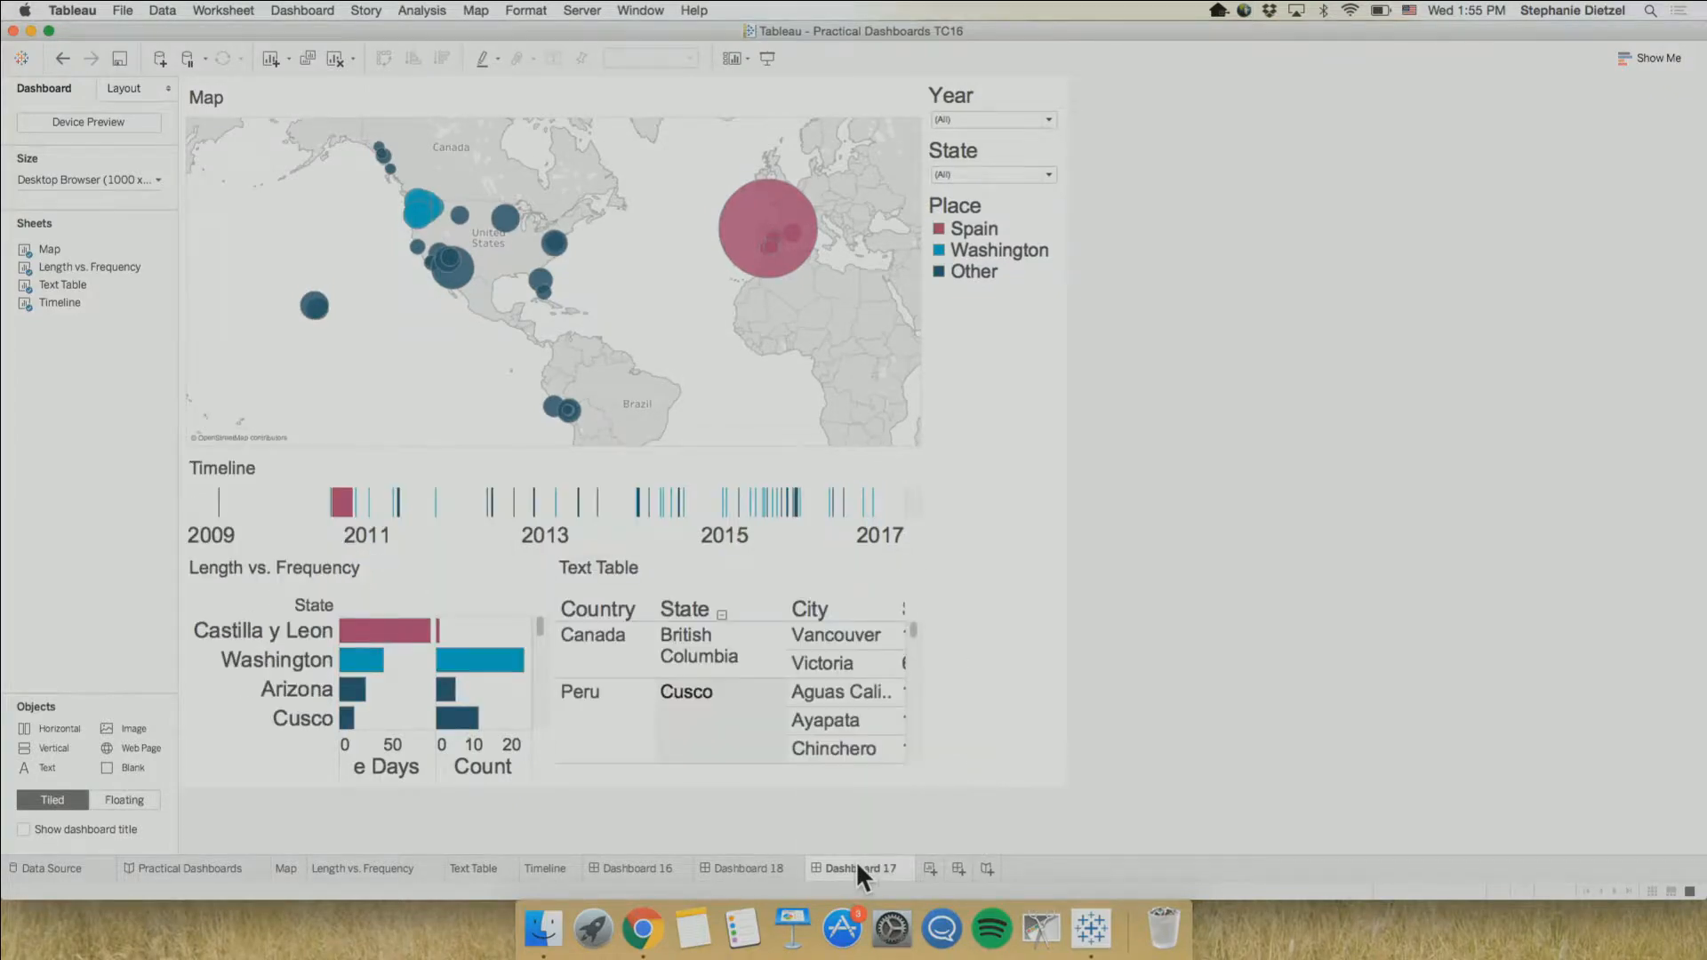
right_click(855, 861)
click(969, 699)
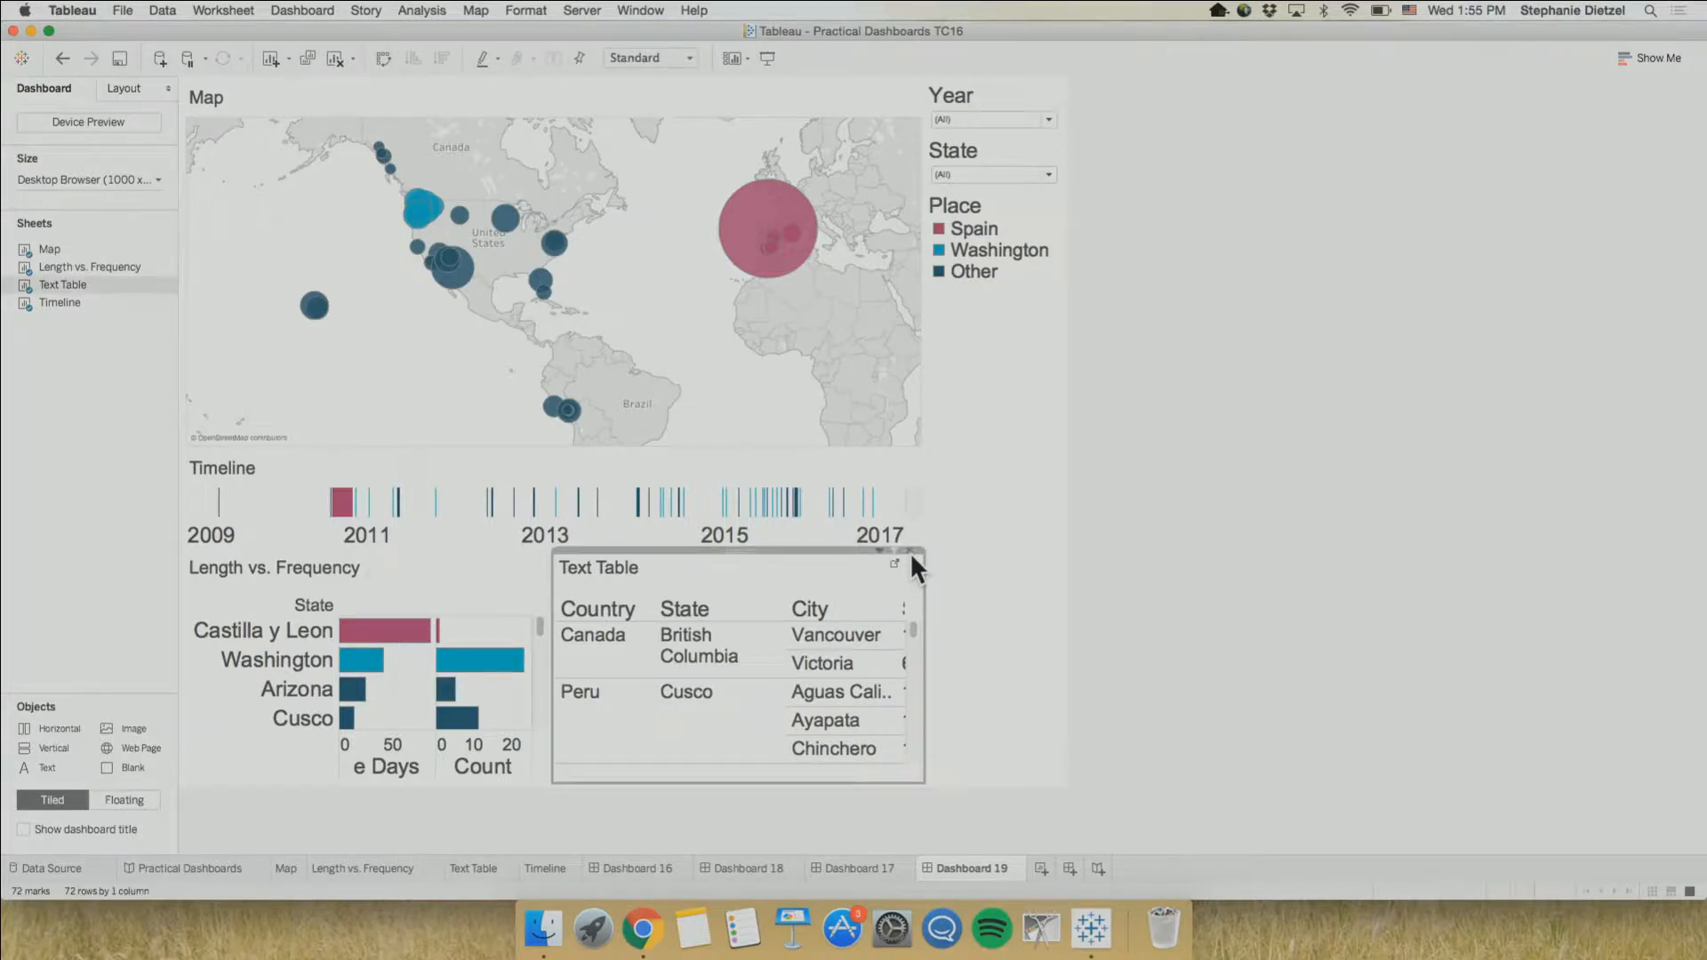
click(908, 551)
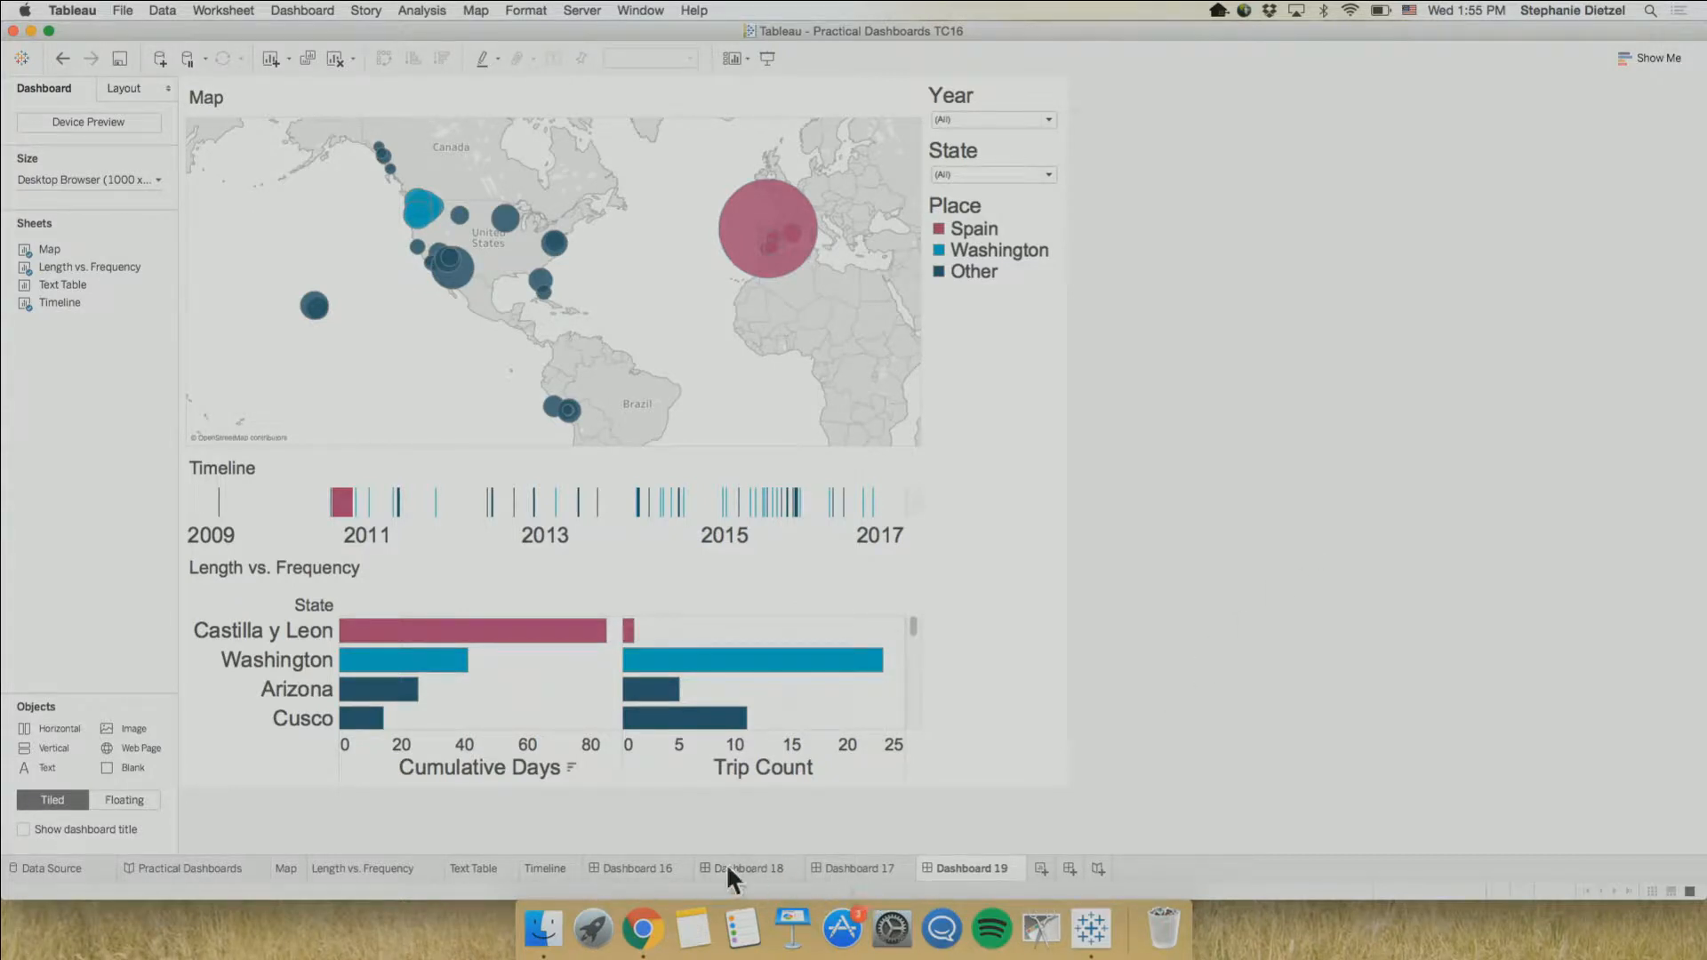
Open the Practical Dashboards story and check the hide option of its RepeatPoint sheet
mouse_move(728, 869)
mouse_move(202, 859)
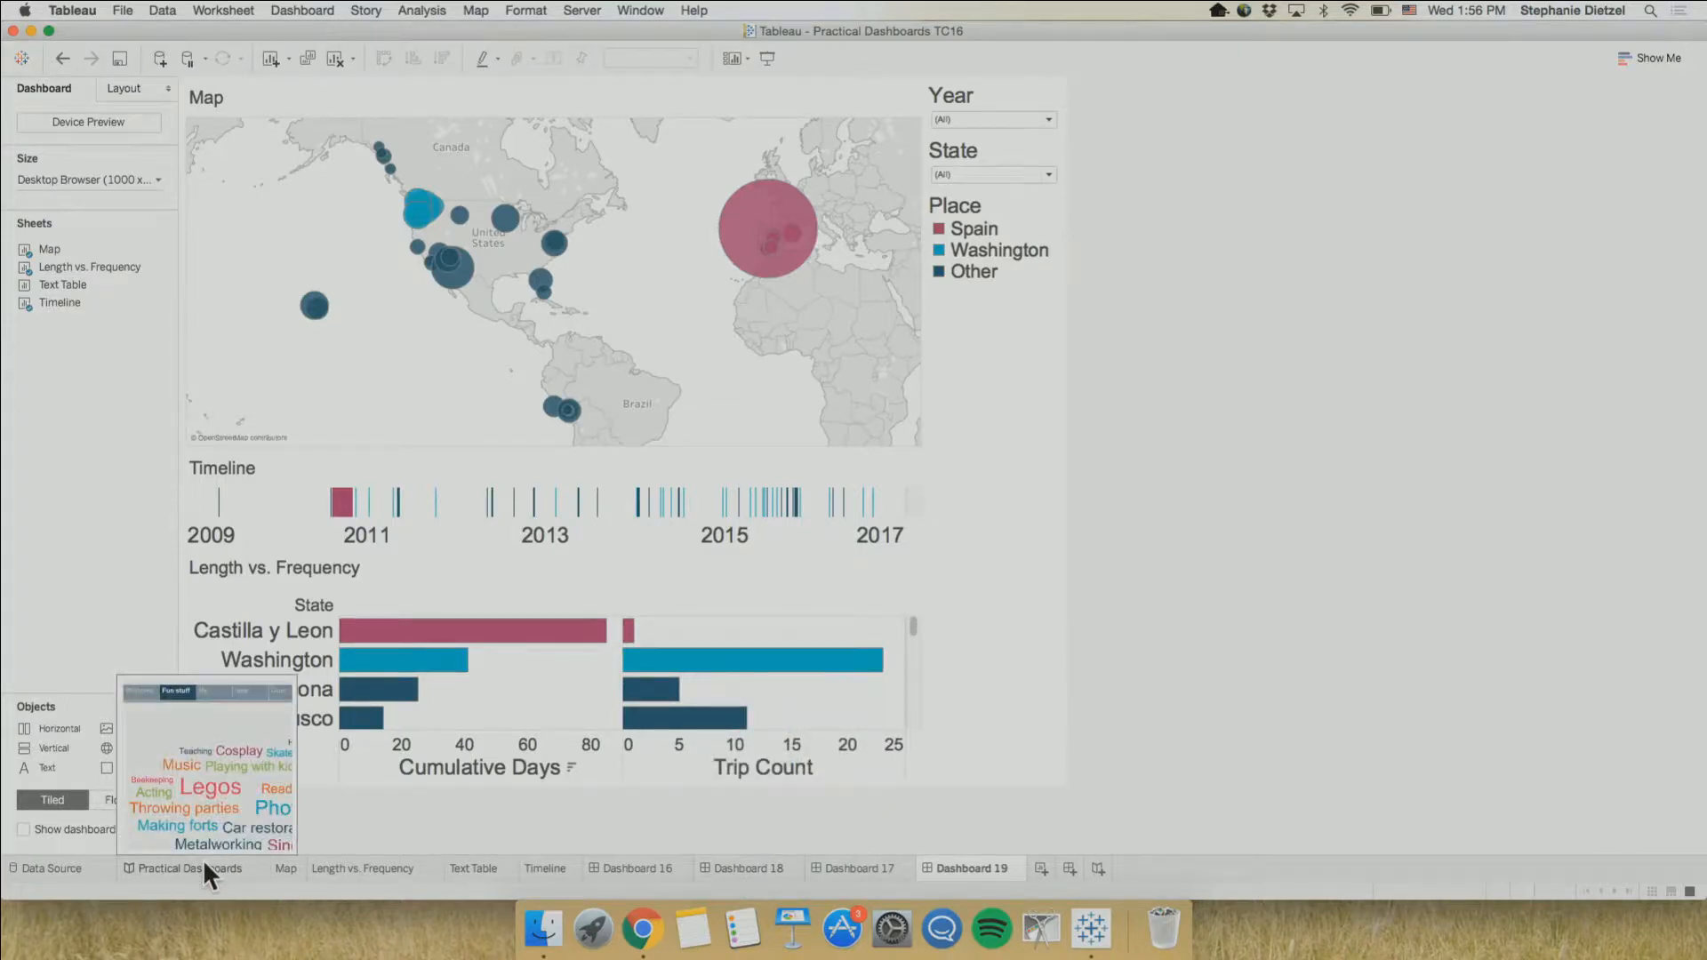
click(203, 868)
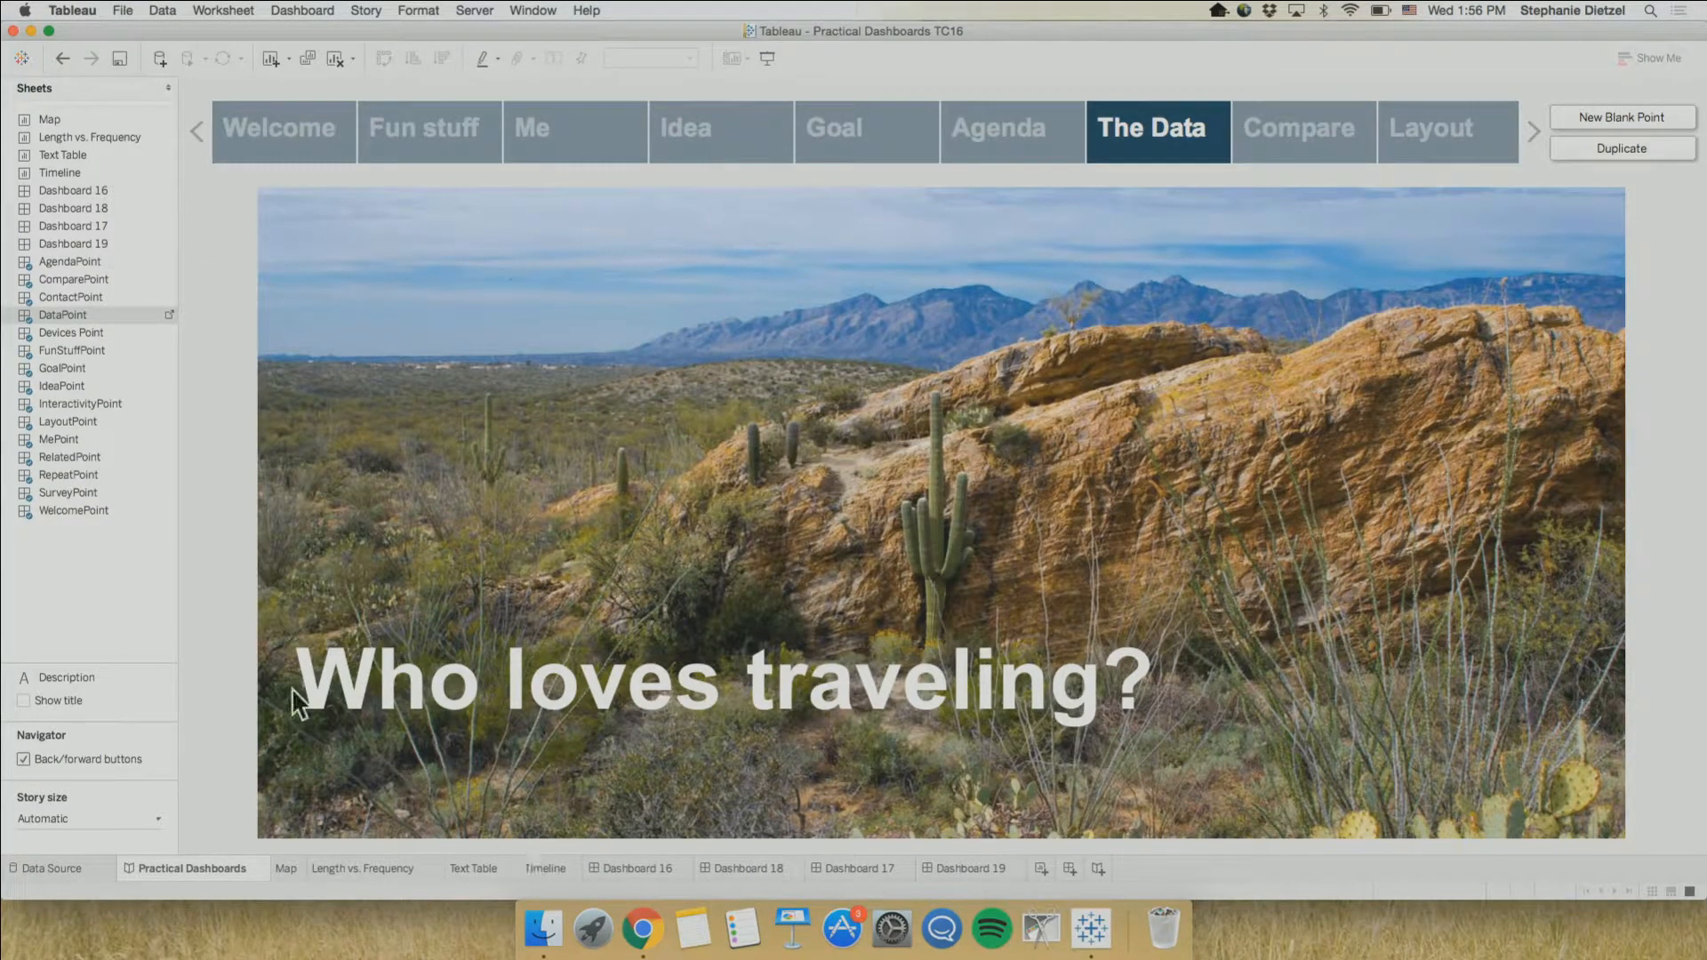
right_click(101, 477)
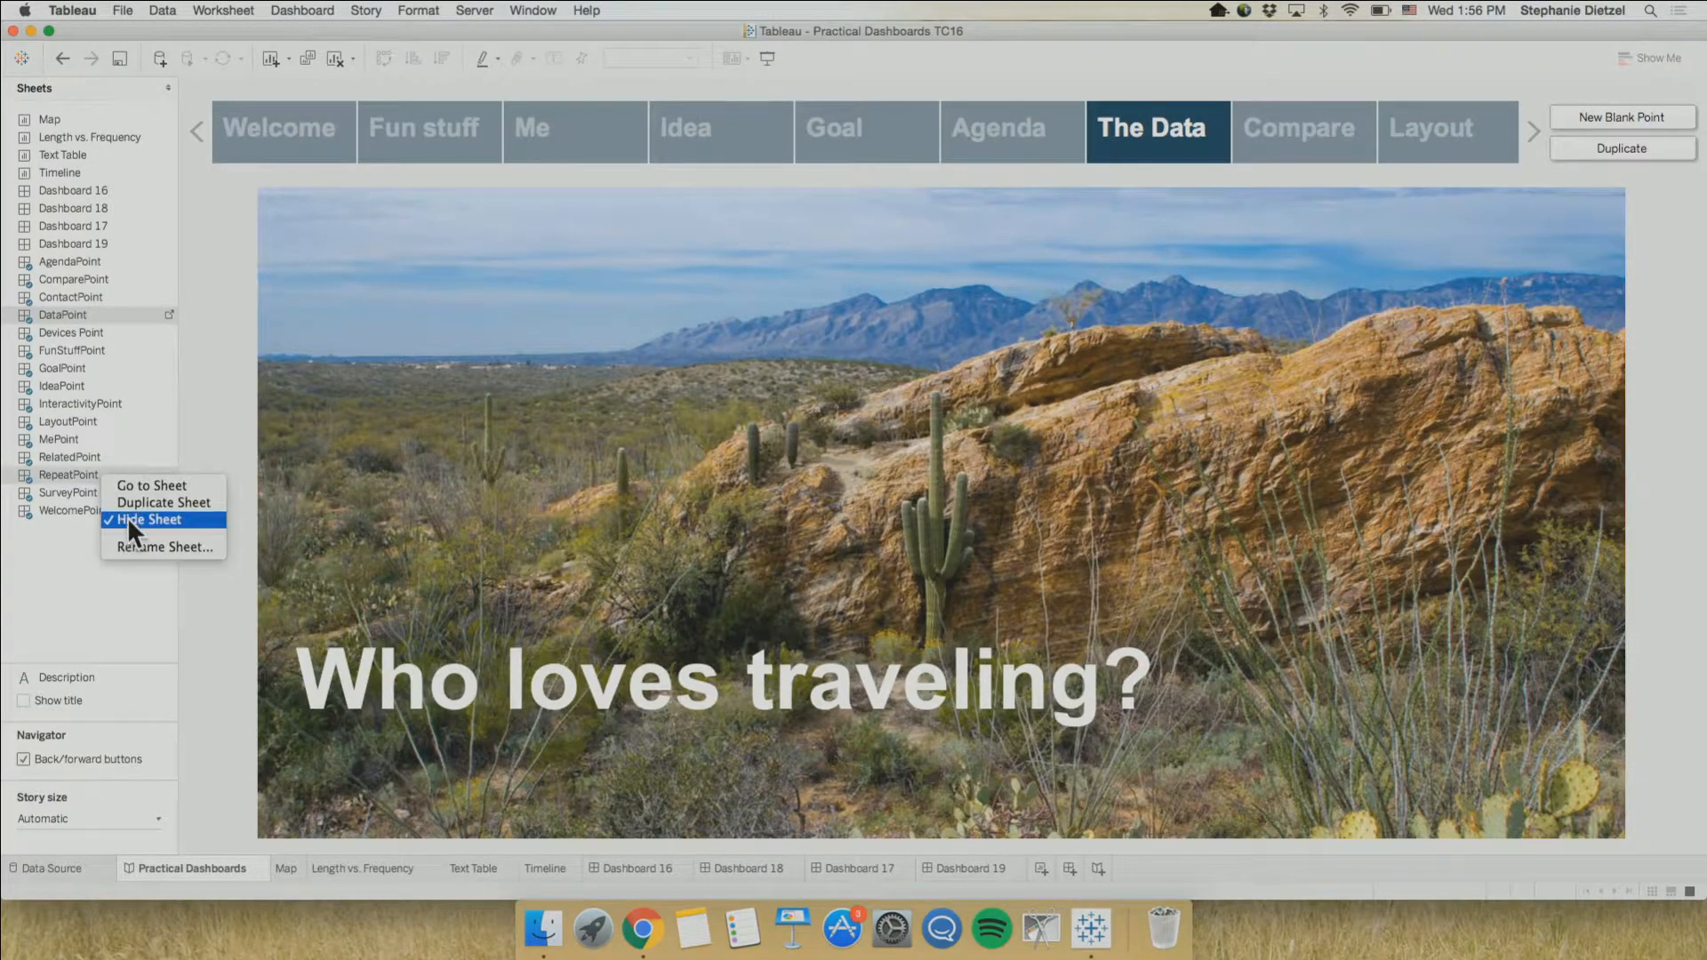
click(83, 559)
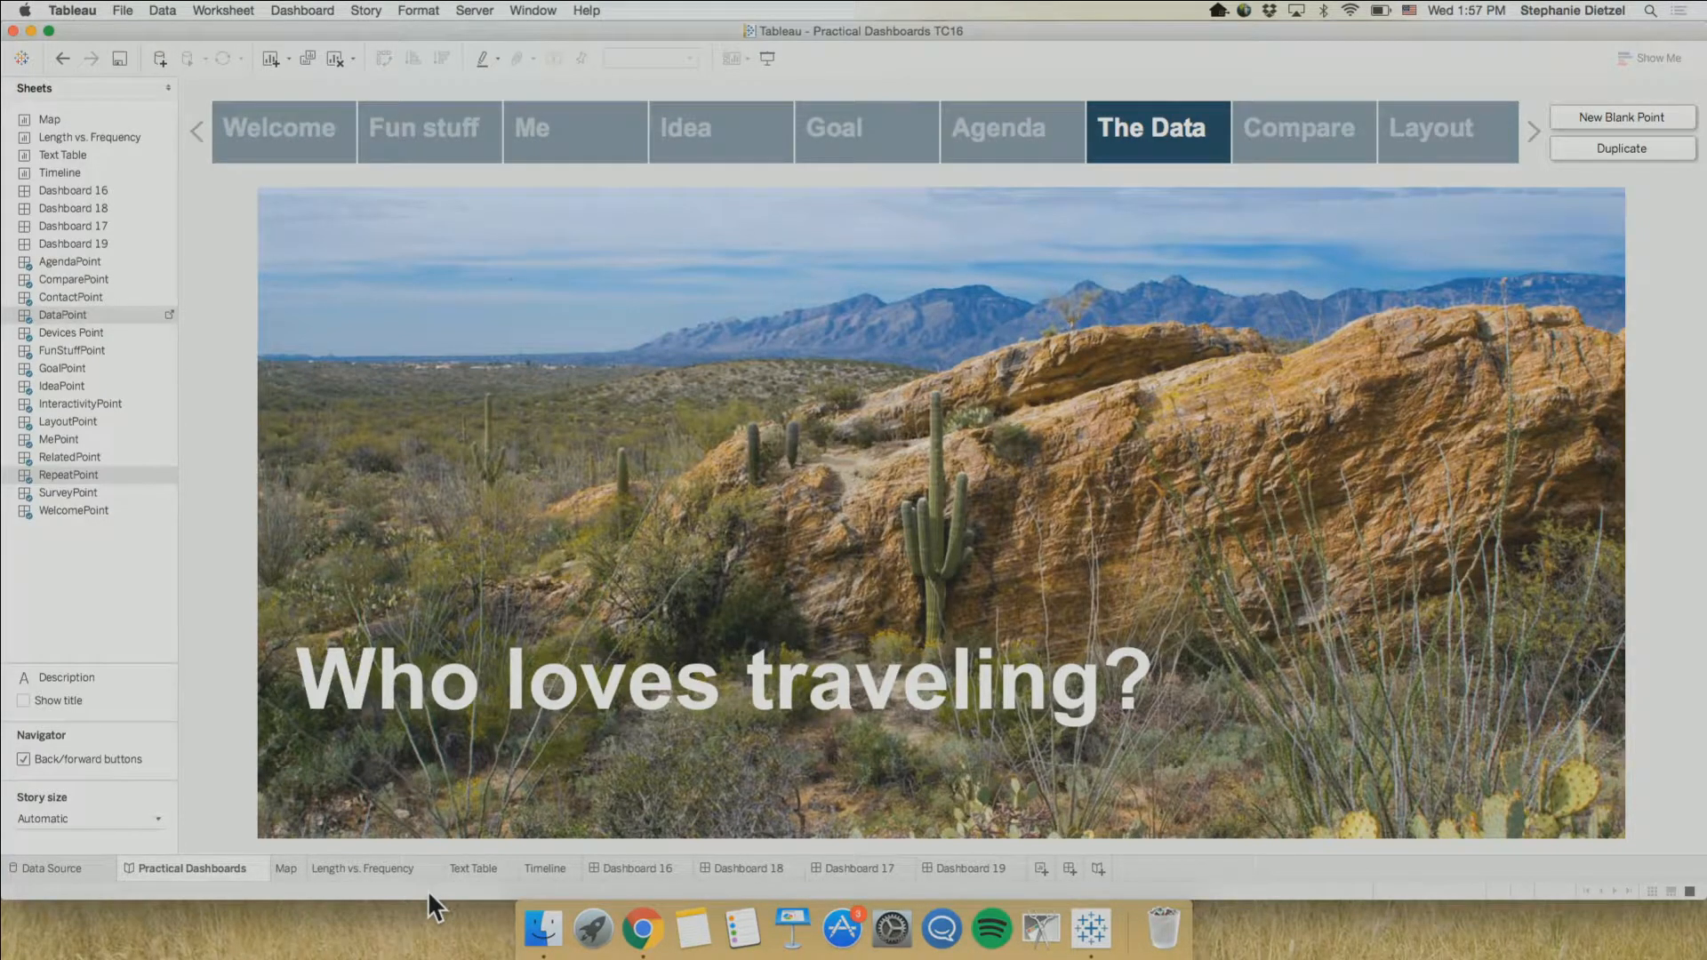
Create a new story and add Map, Length vs. Frequency, Text Table, Timeline and Dashboards 16, 18 and 17 as story points
click(1097, 872)
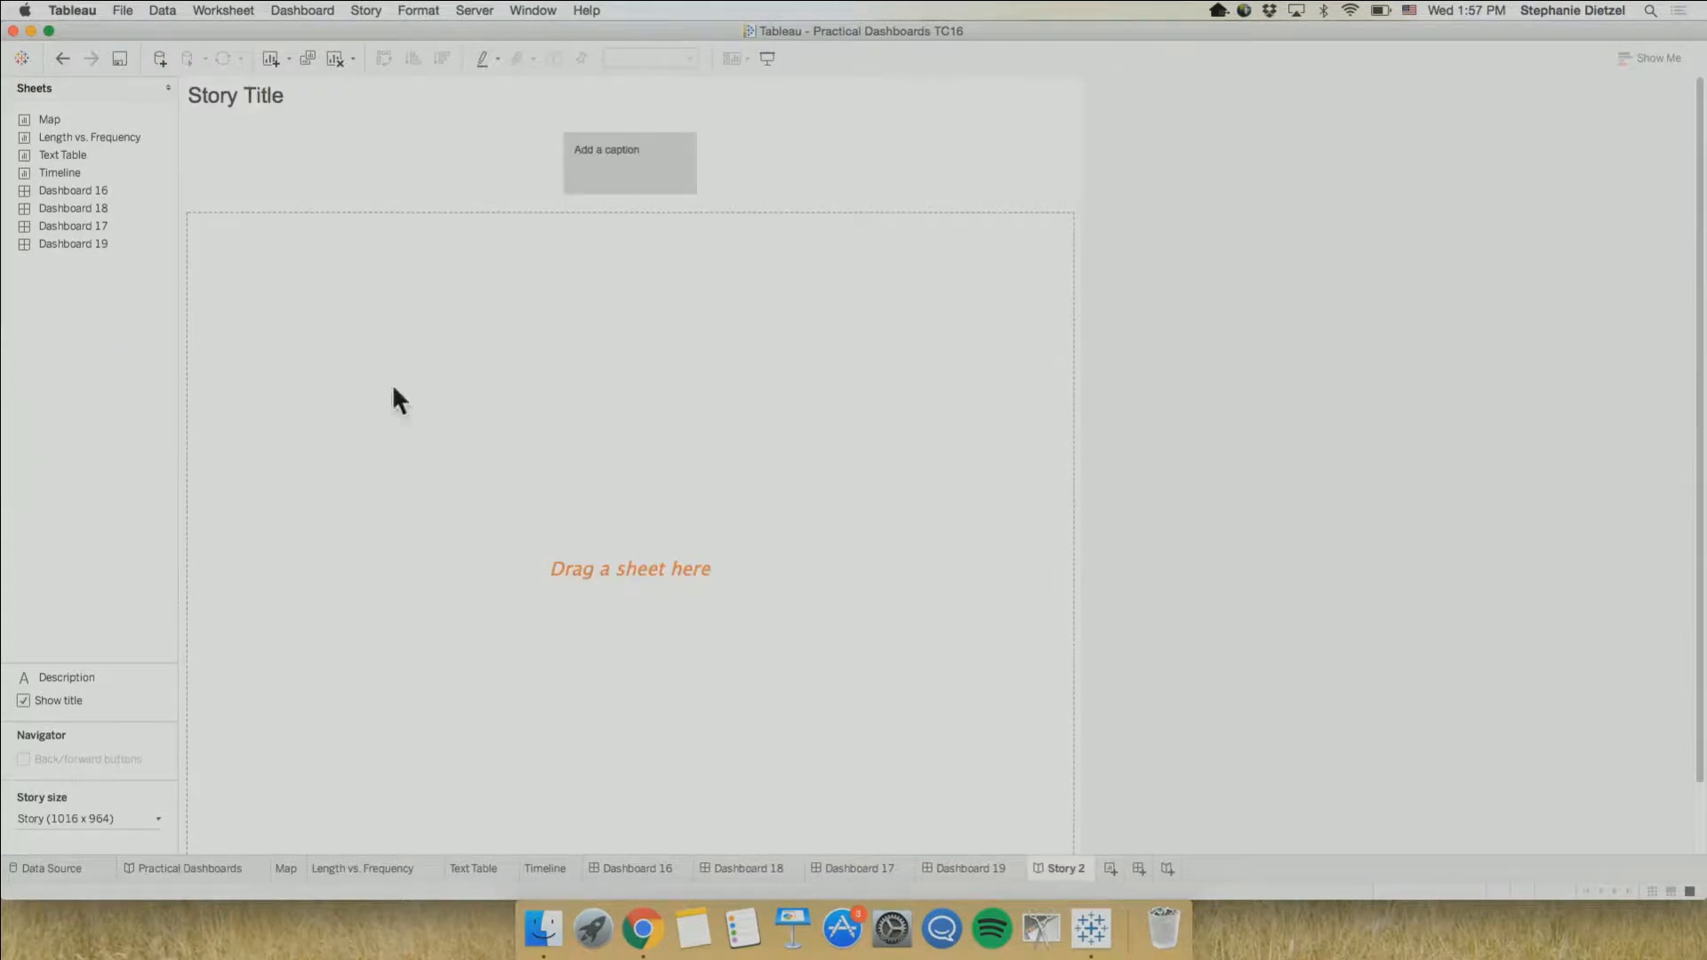
double_click(73, 121)
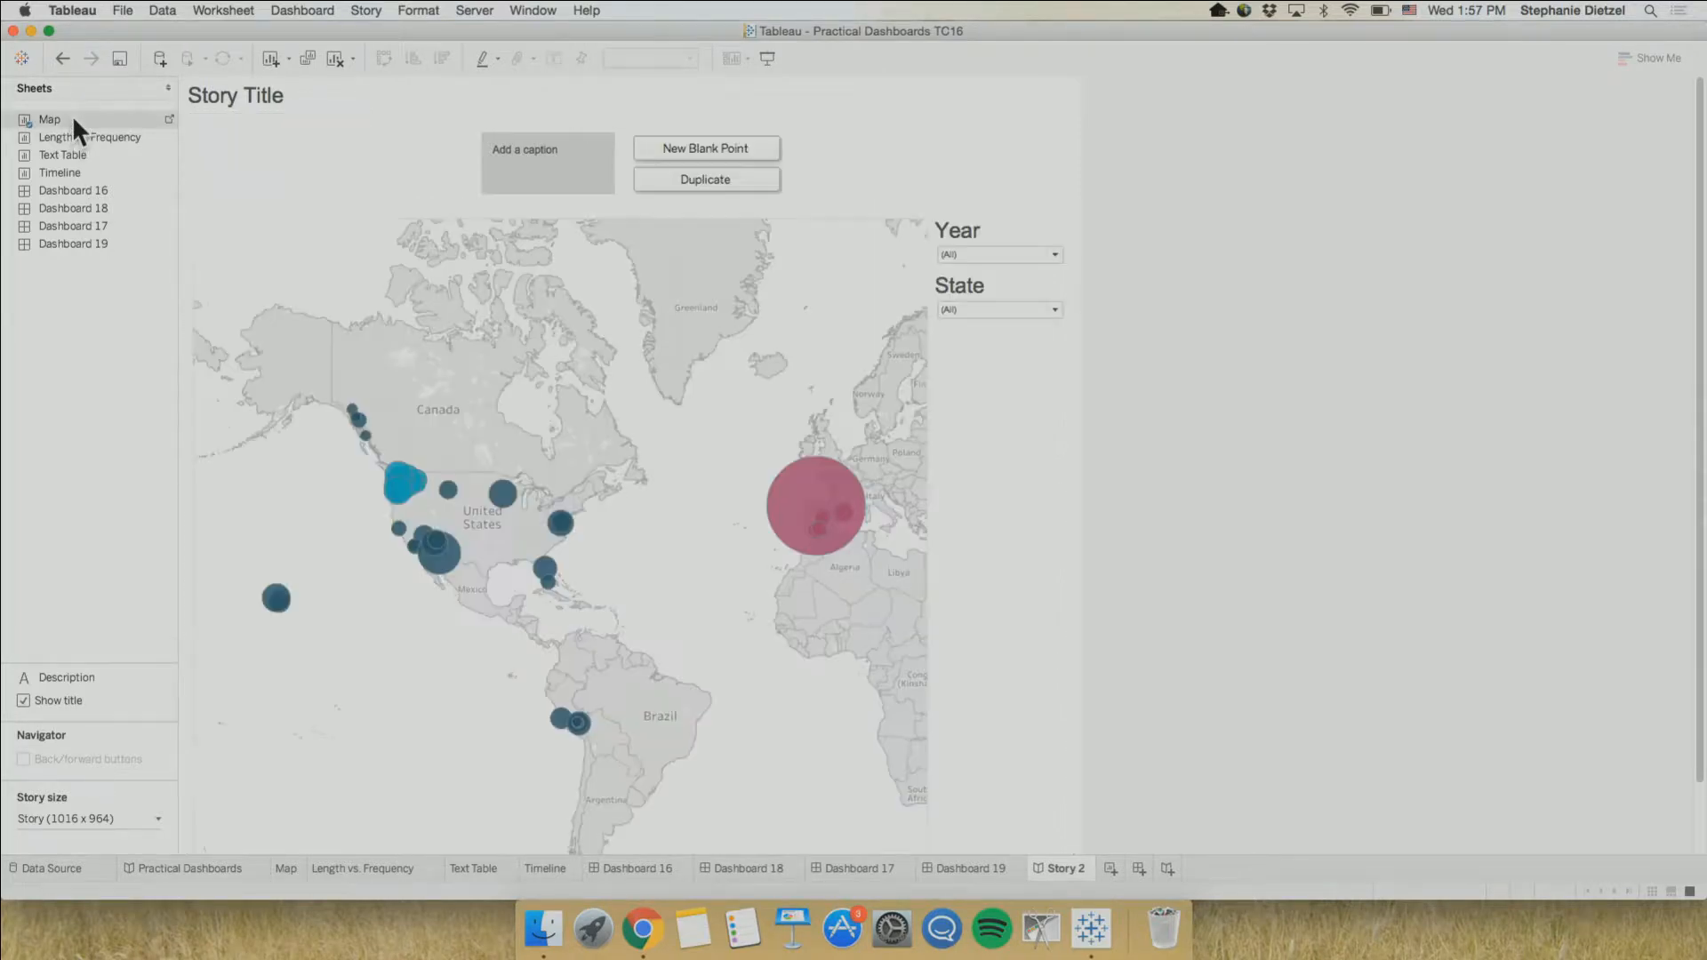
double_click(74, 137)
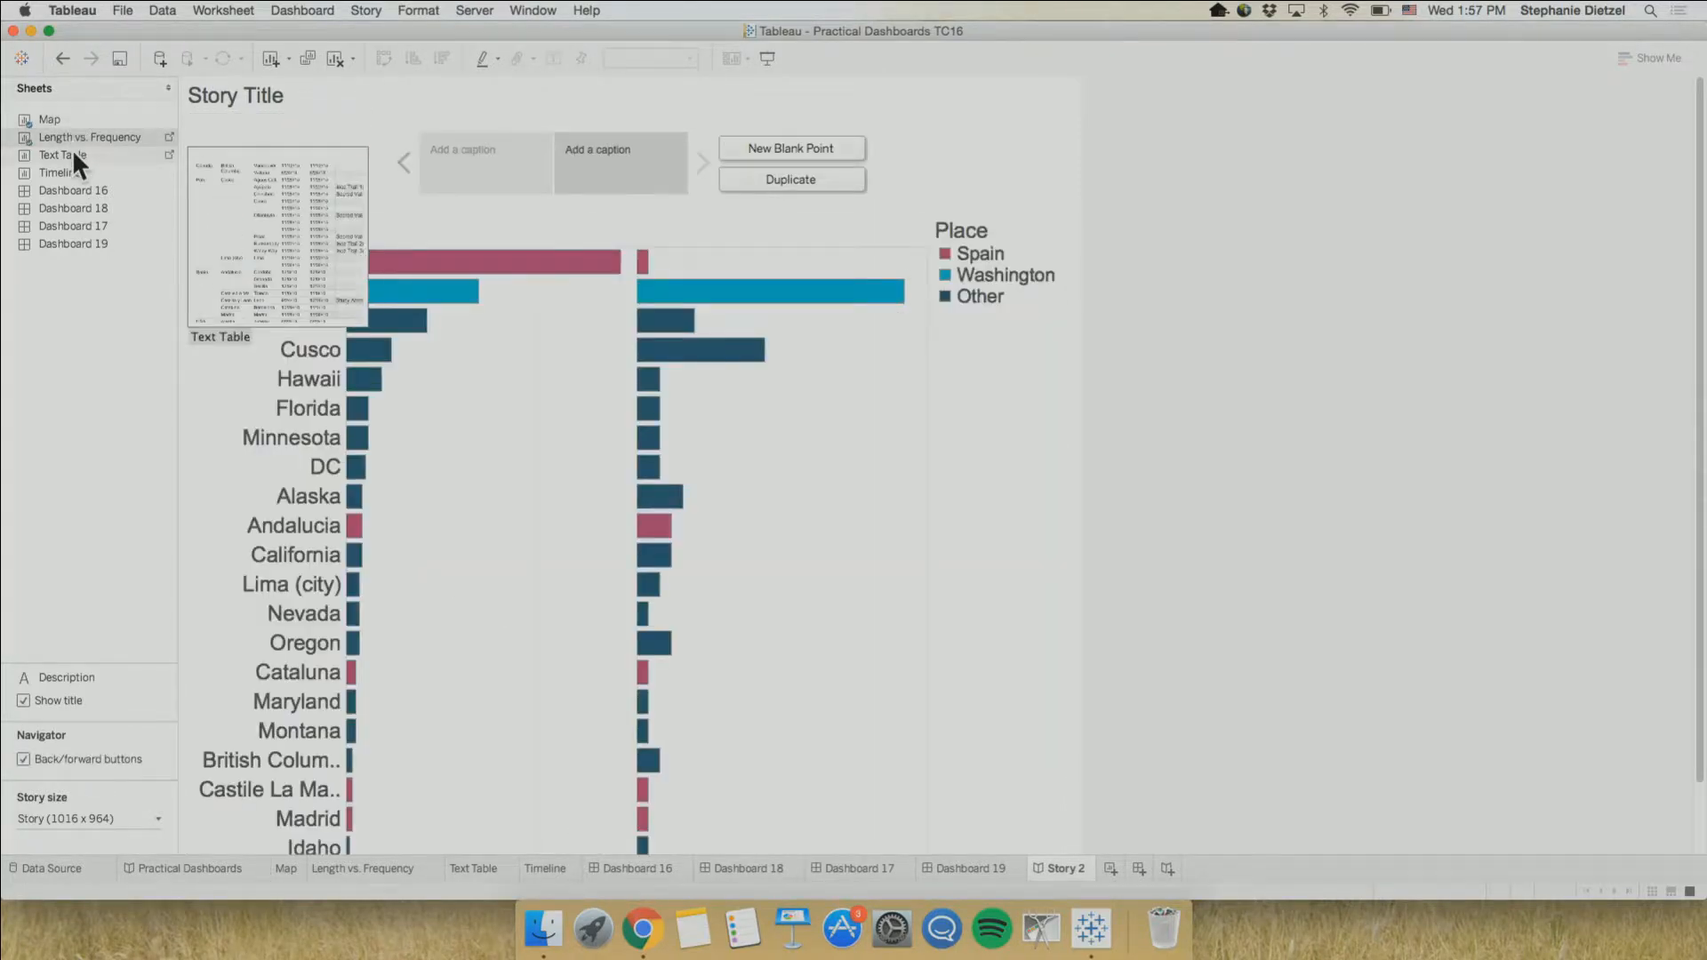
double_click(72, 153)
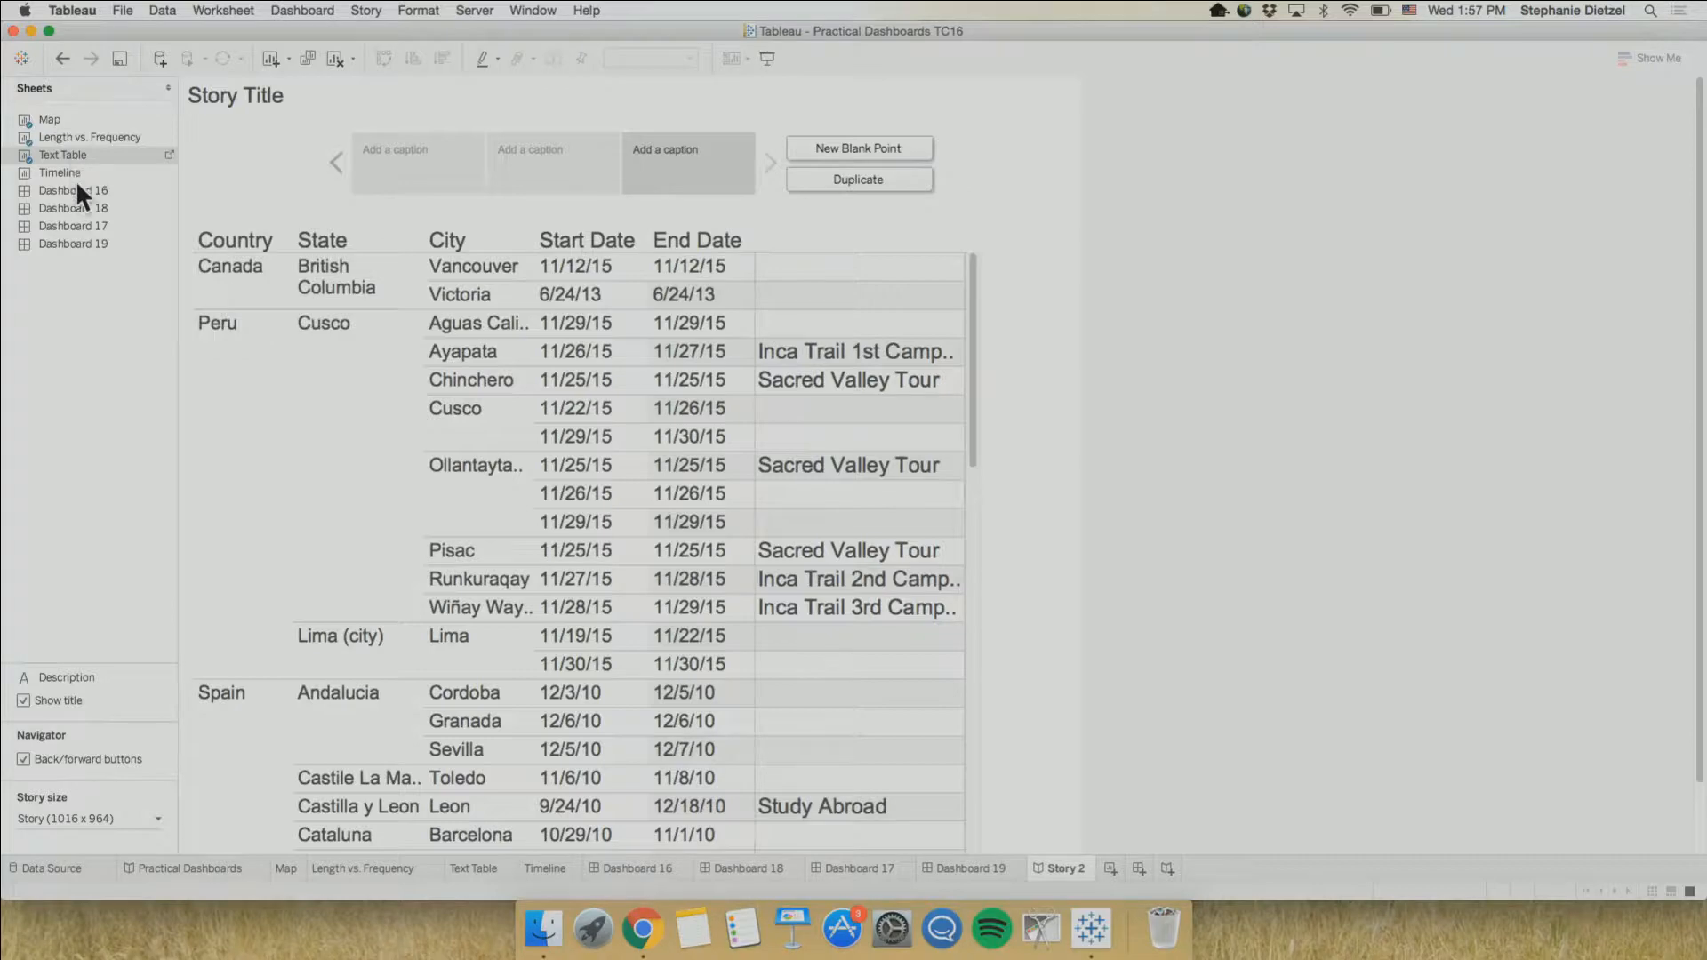
double_click(74, 172)
double_click(77, 184)
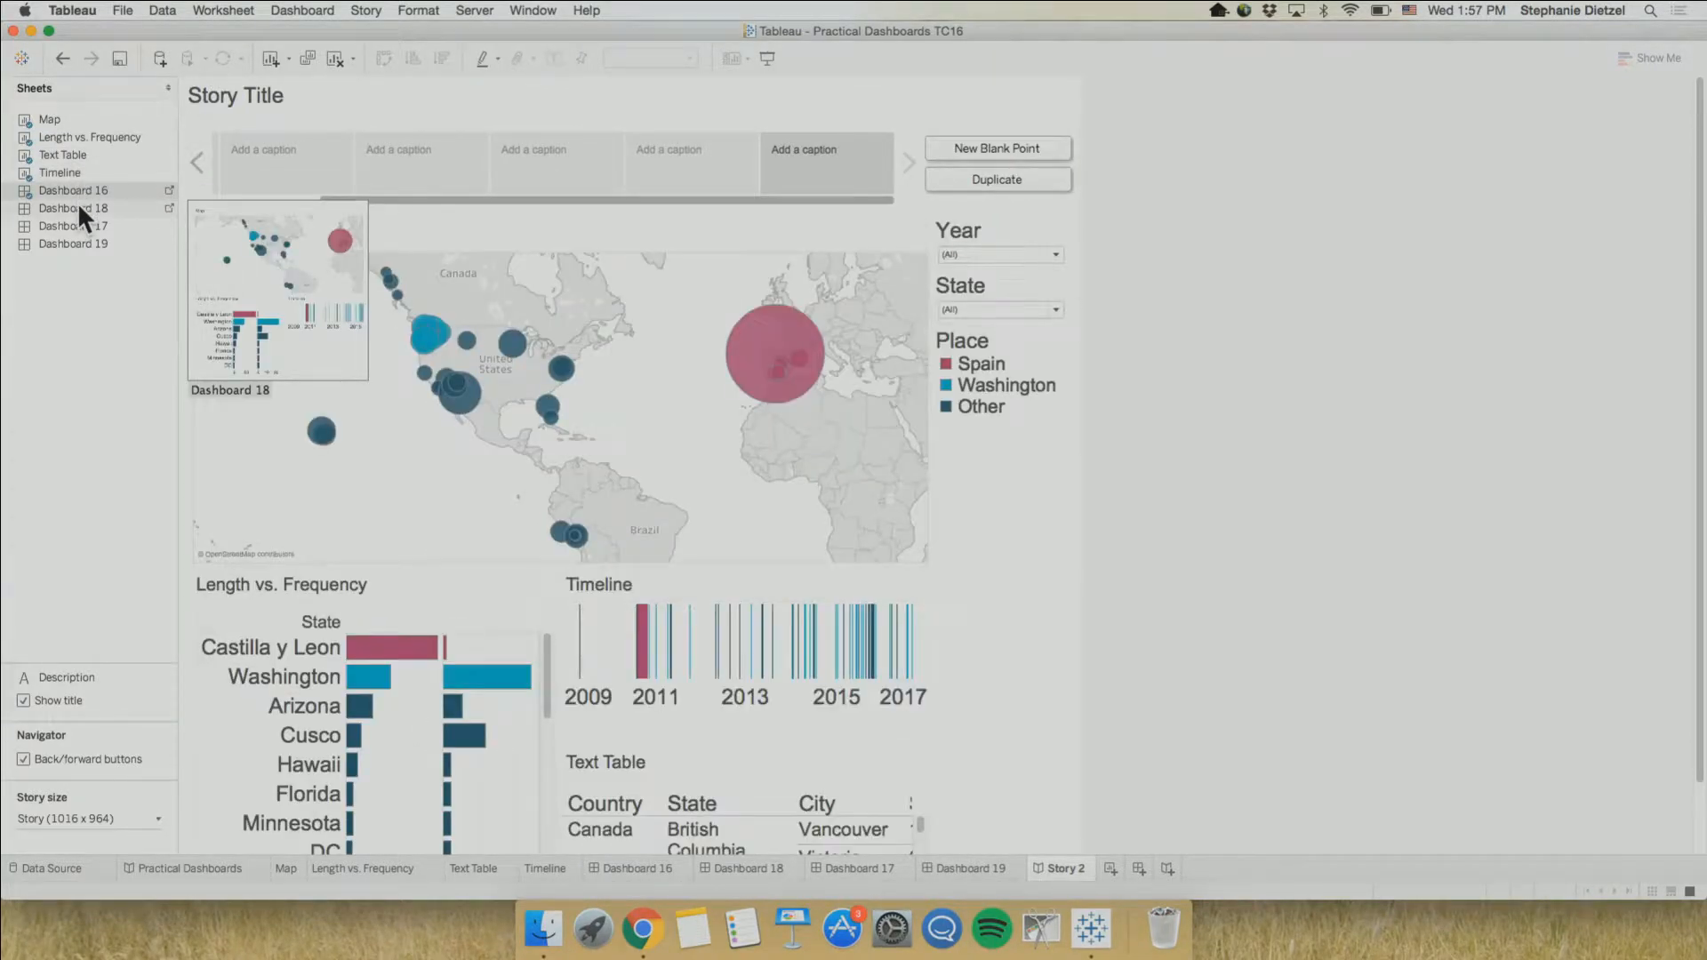
double_click(78, 201)
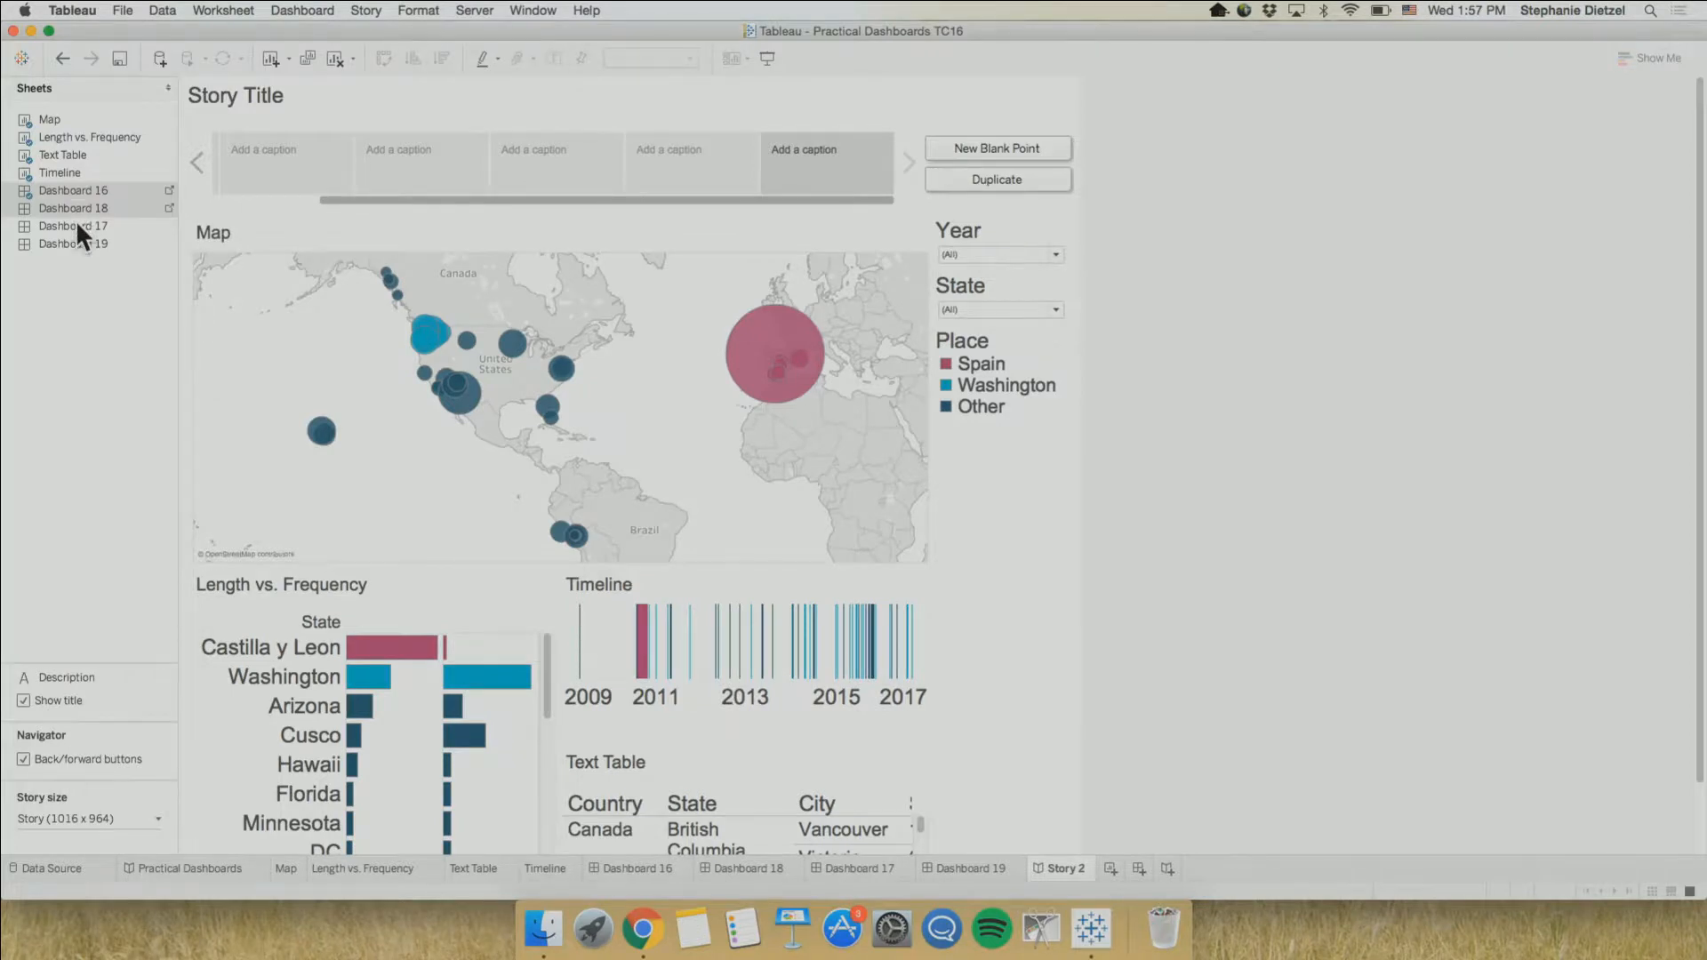
double_click(77, 224)
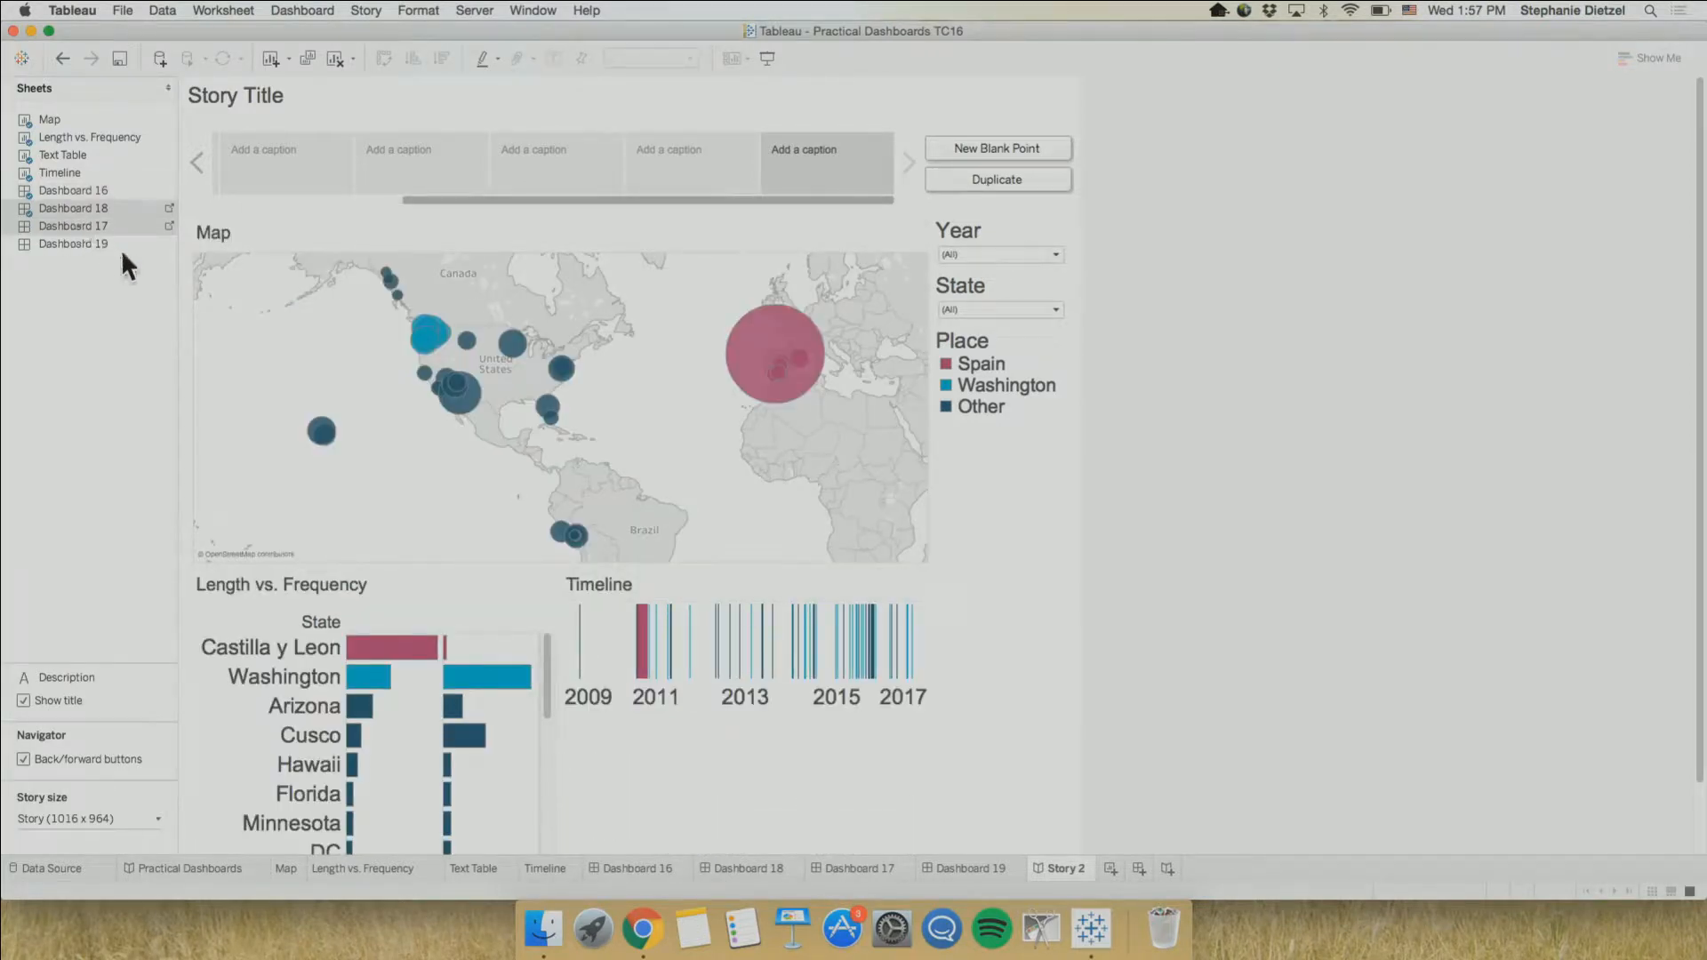
Hide the Dashboard 16 sheet from the new story's sheet list and check which sheet options Dashboard 19 offers
right_click(78, 190)
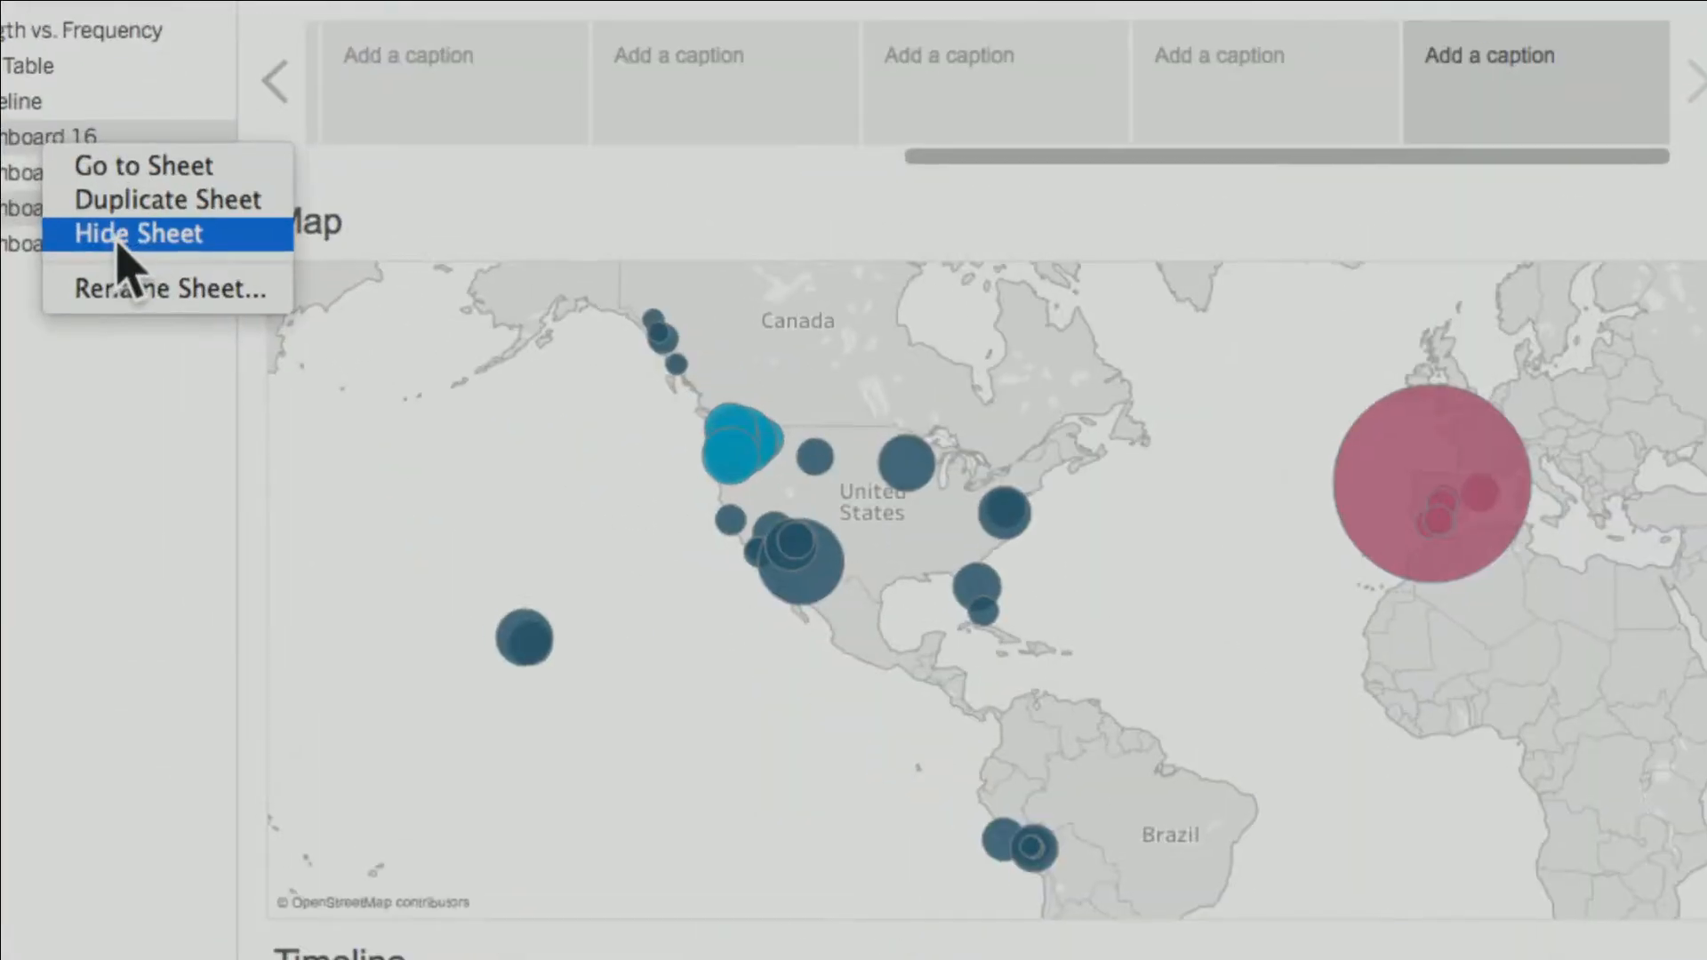
click(118, 235)
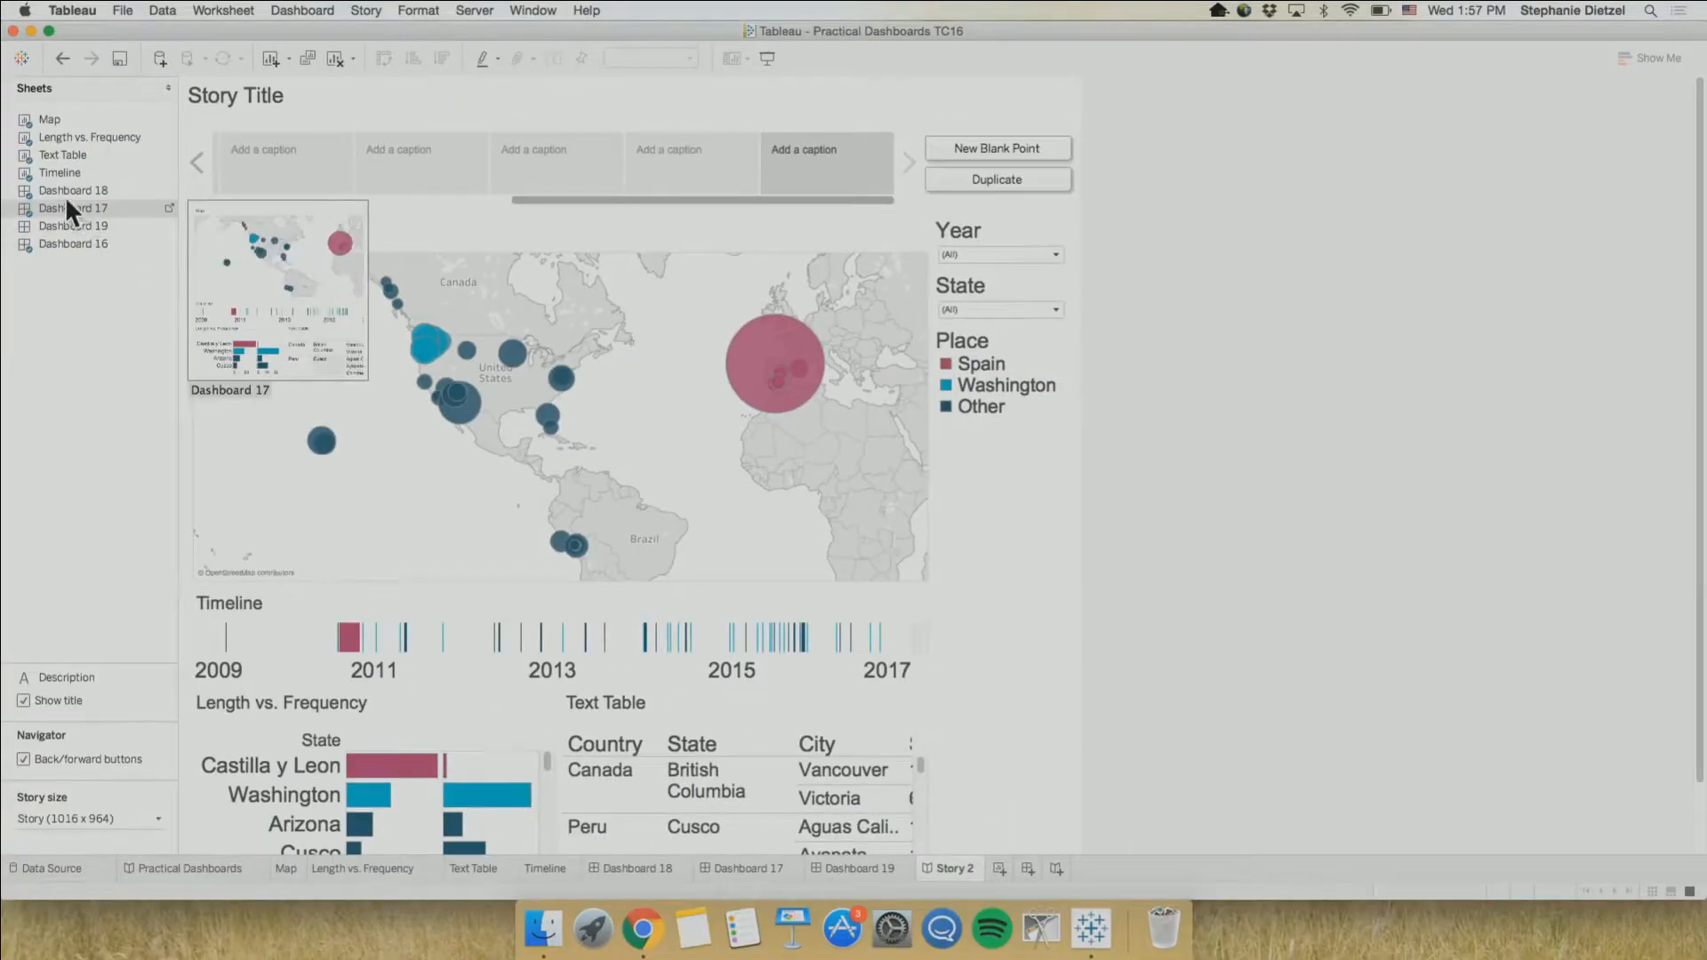
mouse_move(63, 228)
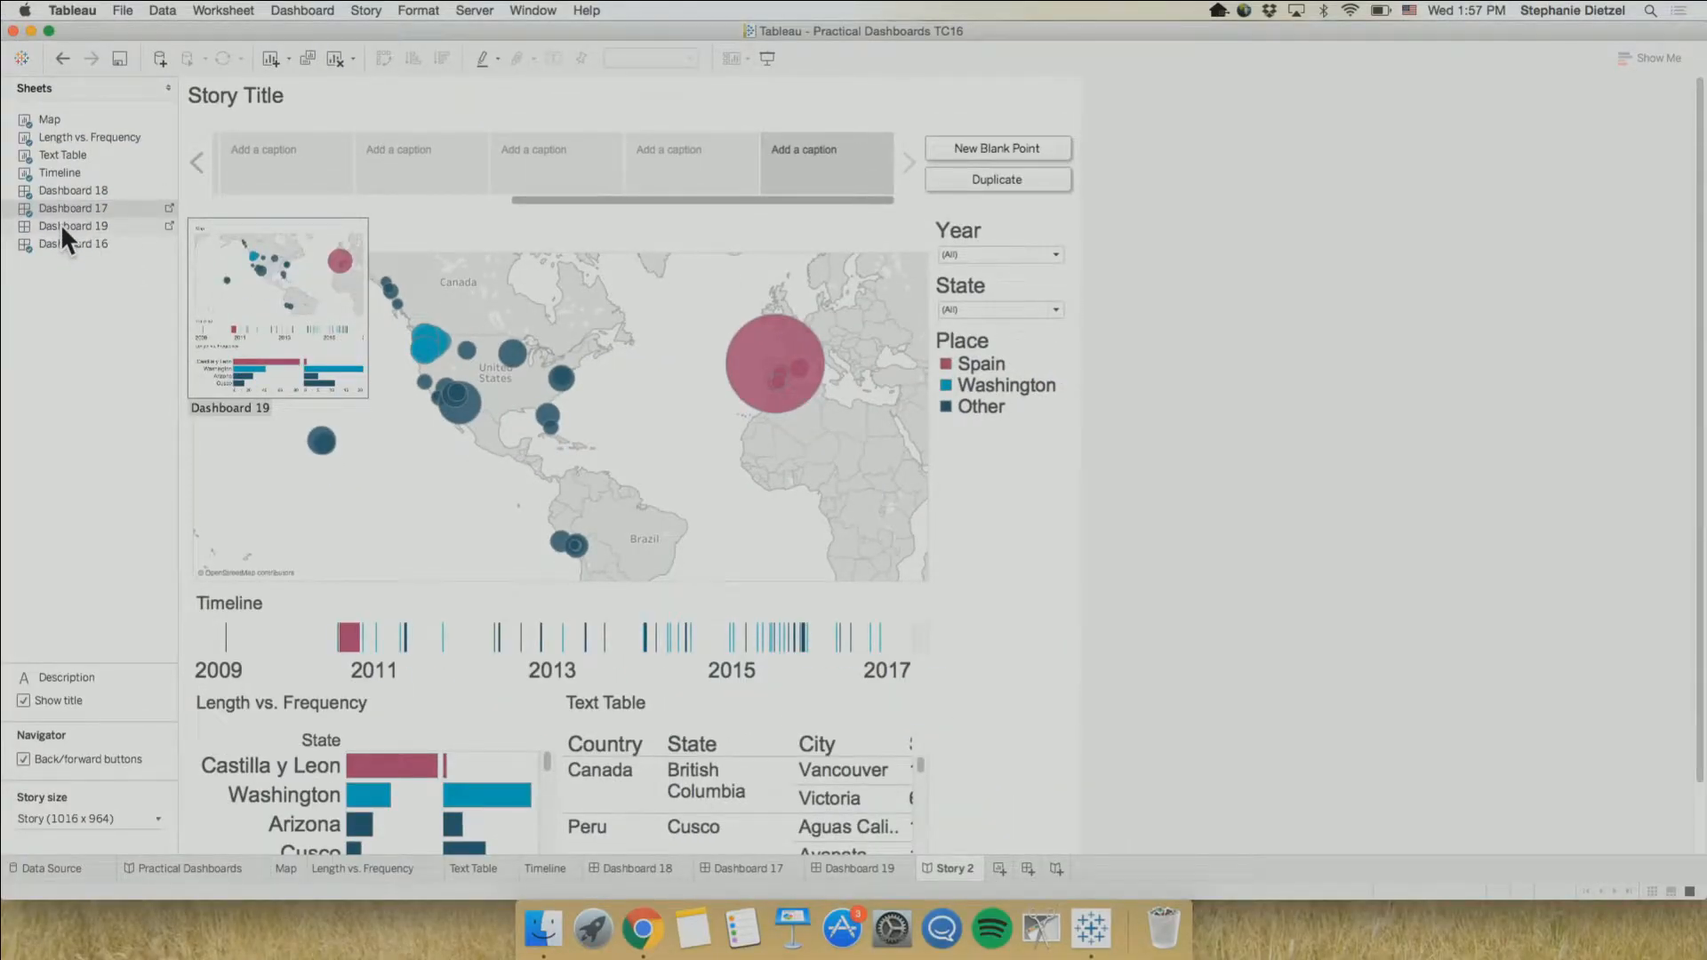
right_click(62, 228)
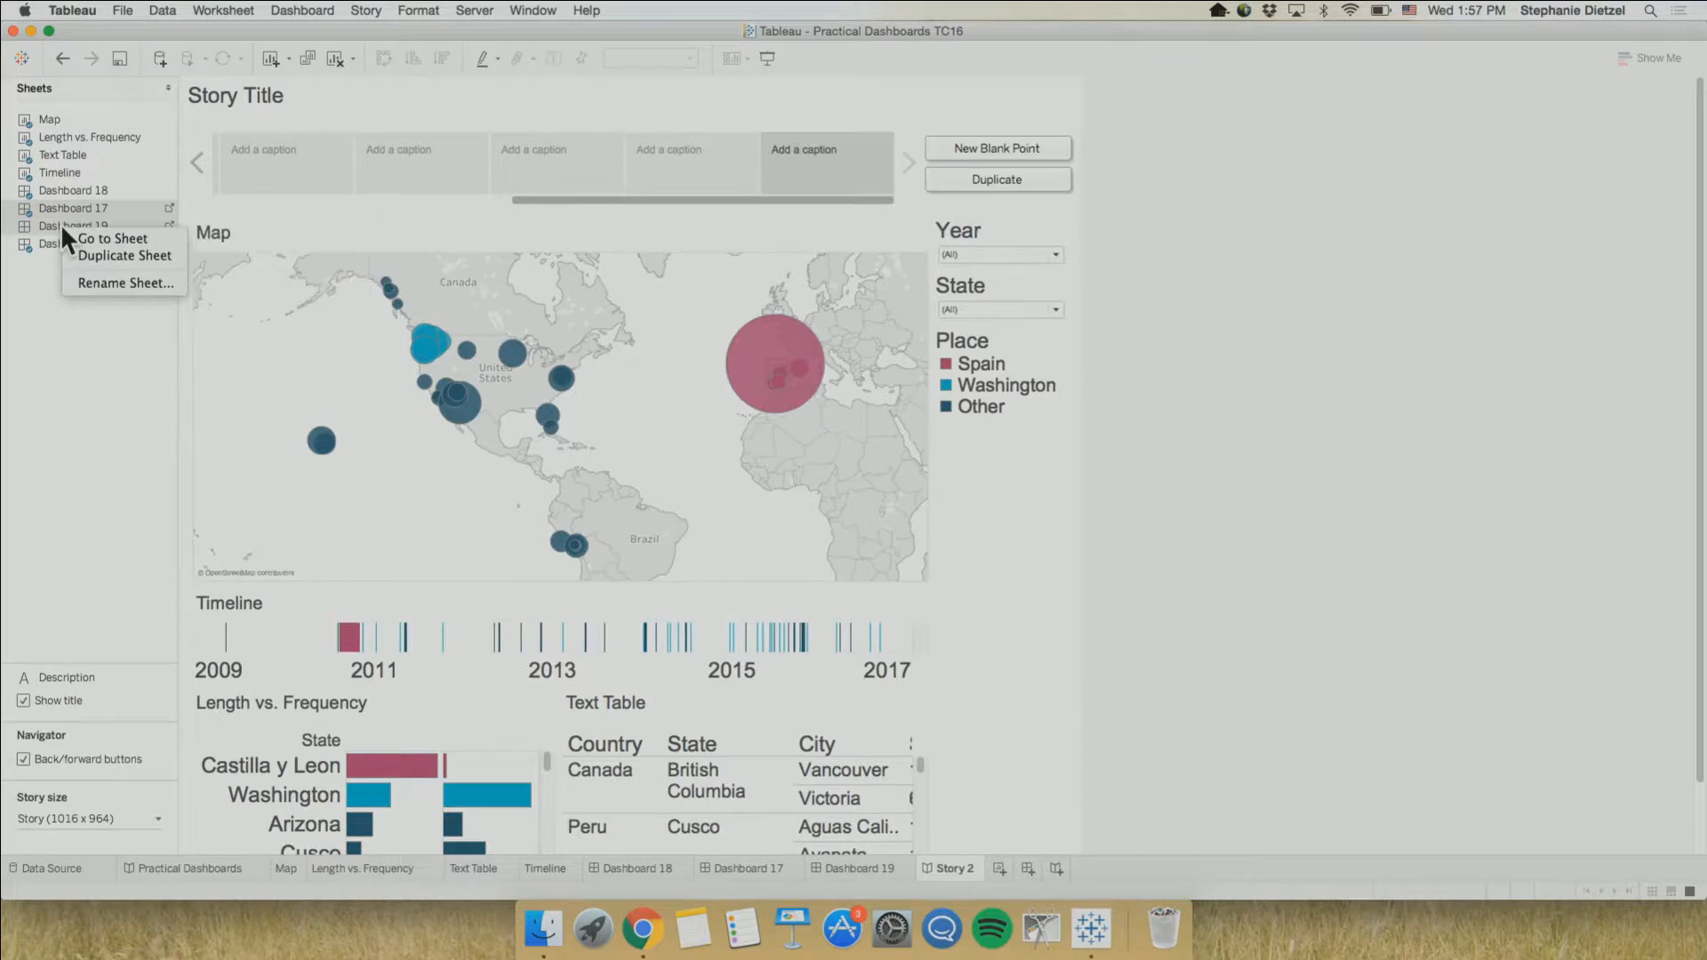
click(125, 255)
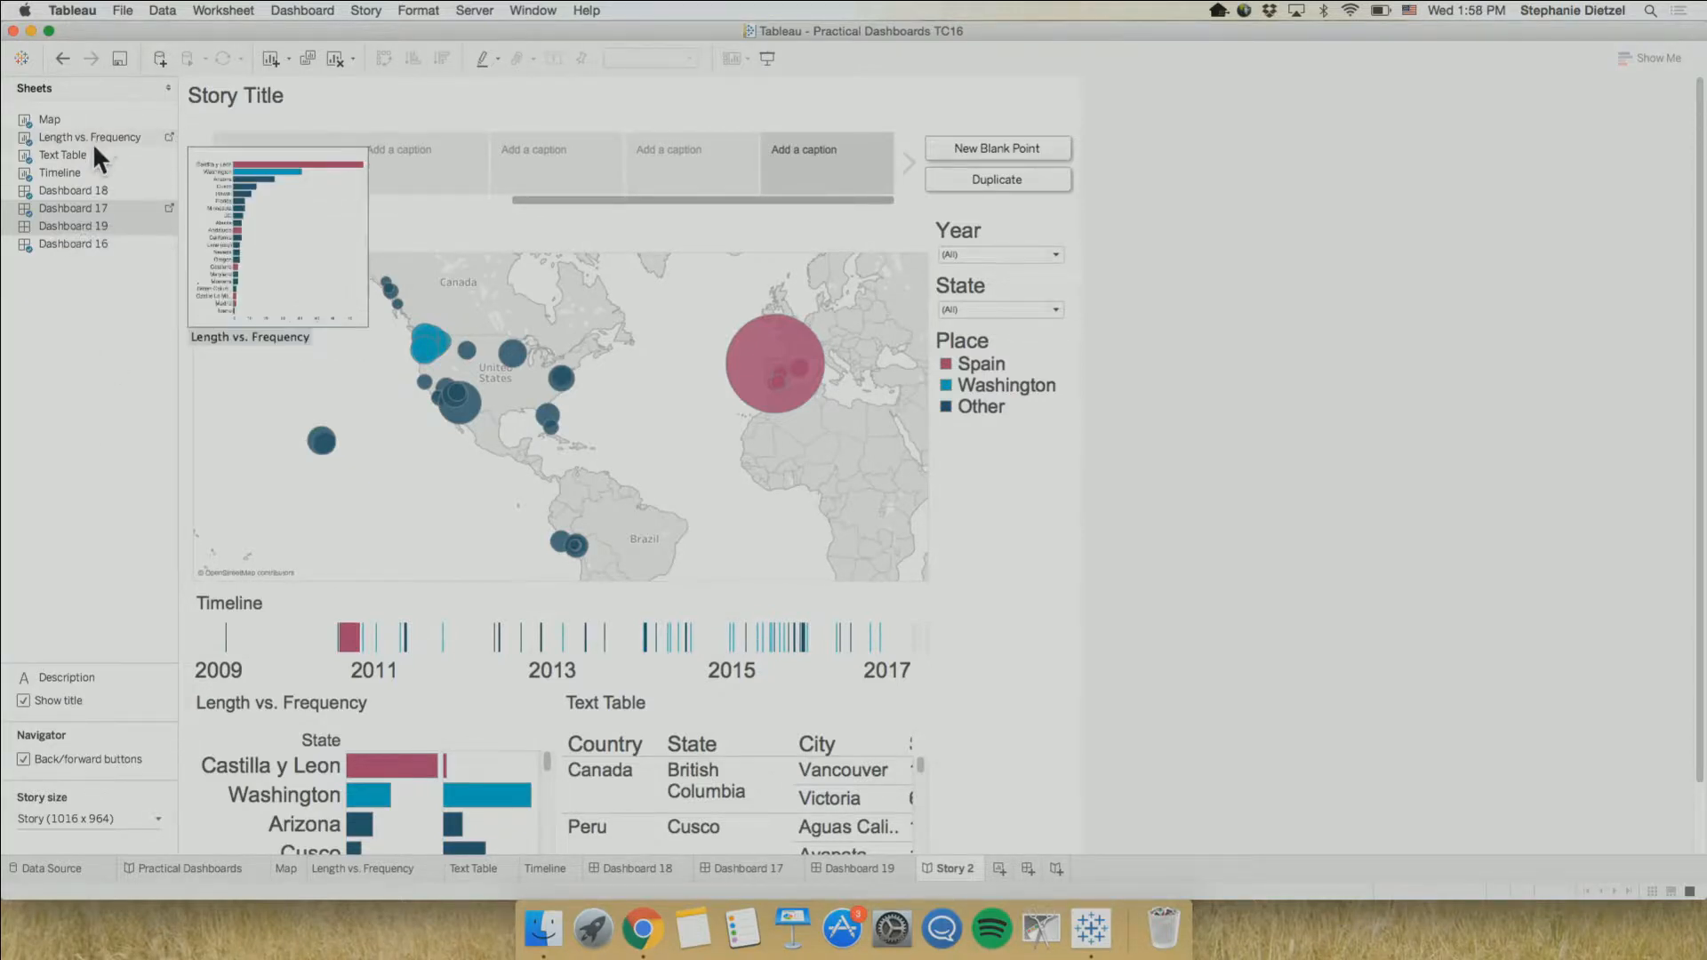
mouse_move(93, 183)
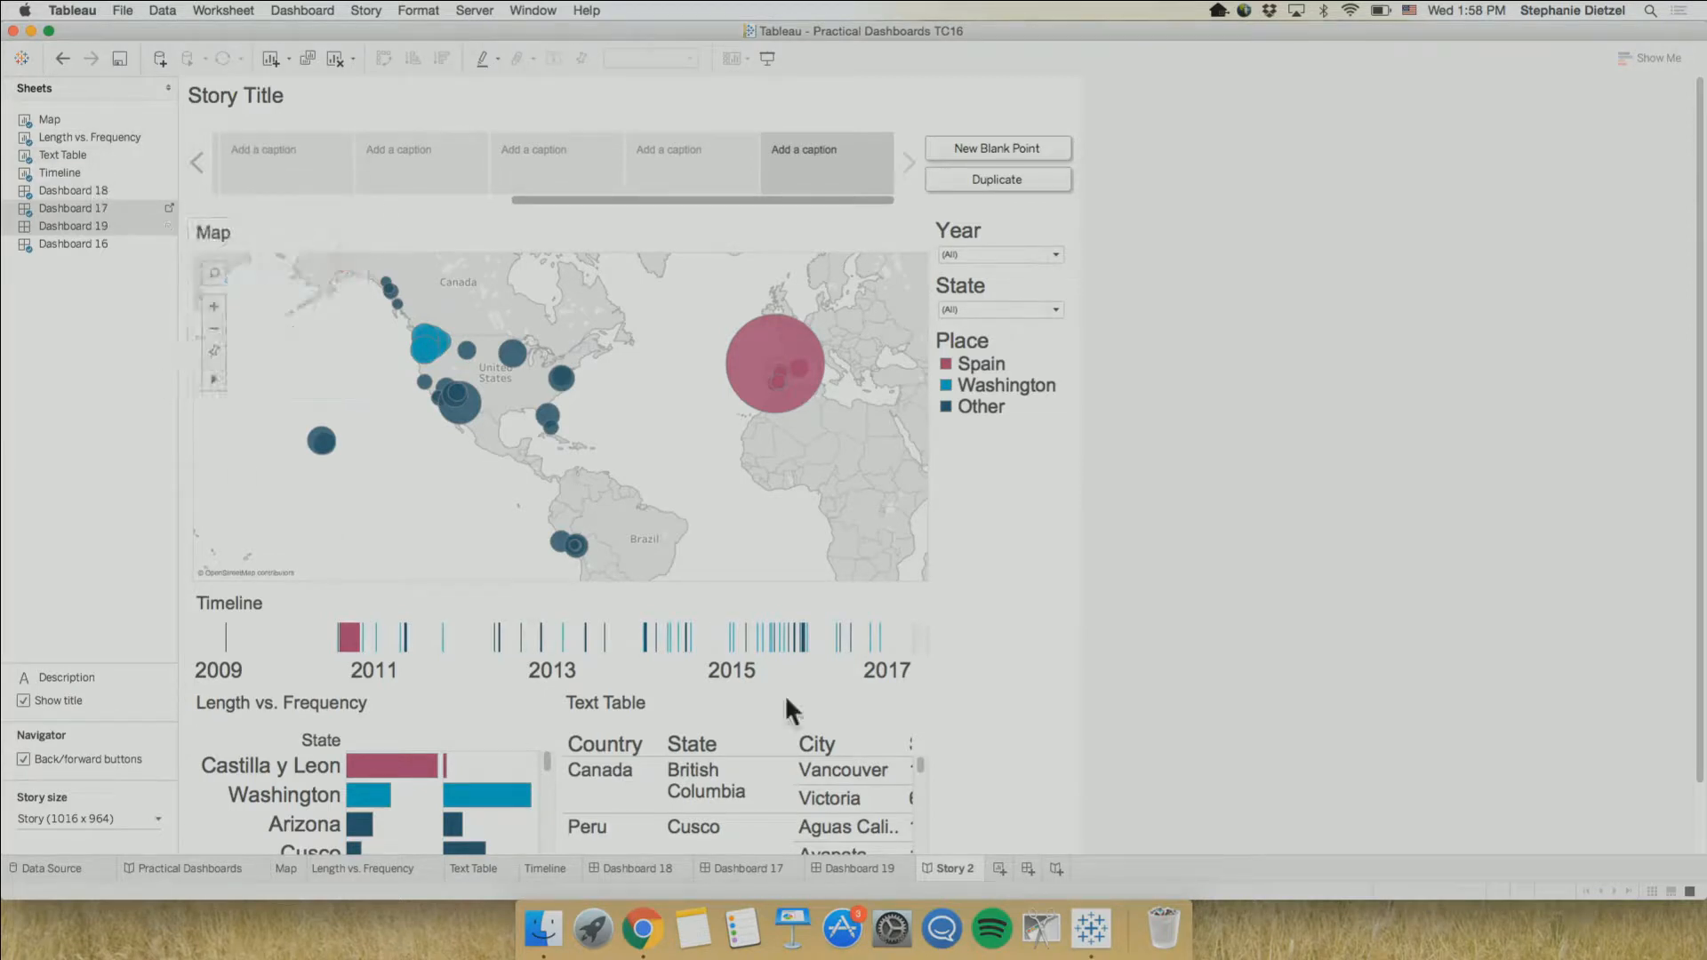
Hide all sheets used in the new story and check the hide option of Dashboard 17
right_click(965, 868)
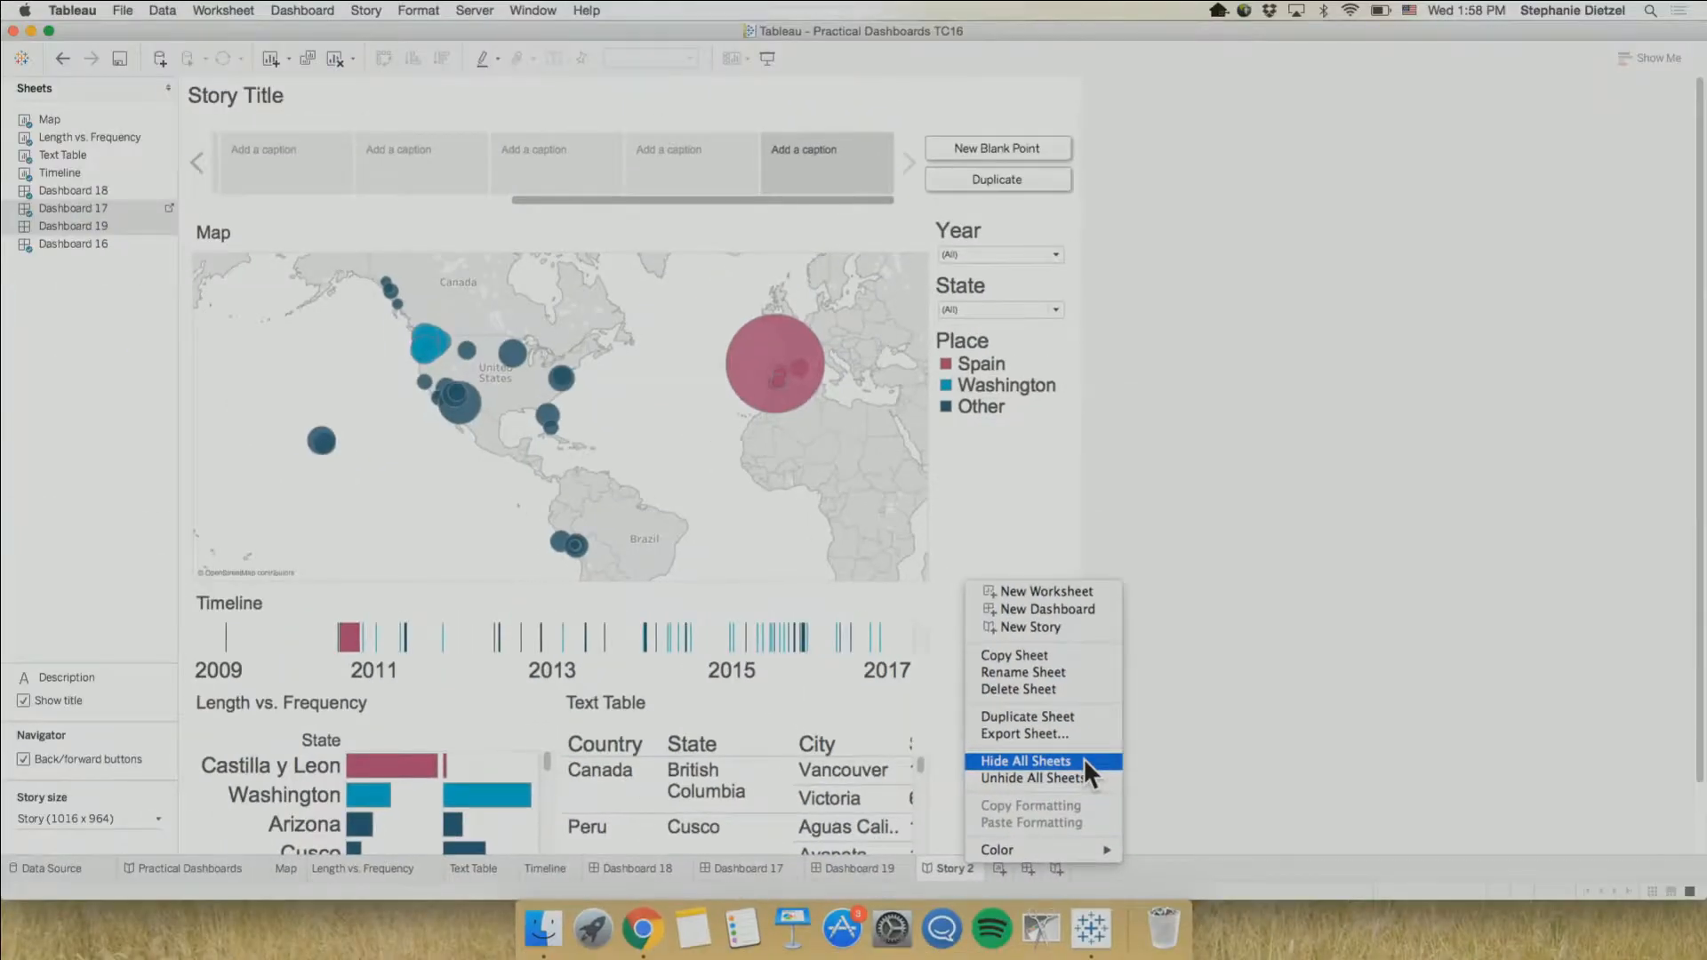
click(1084, 760)
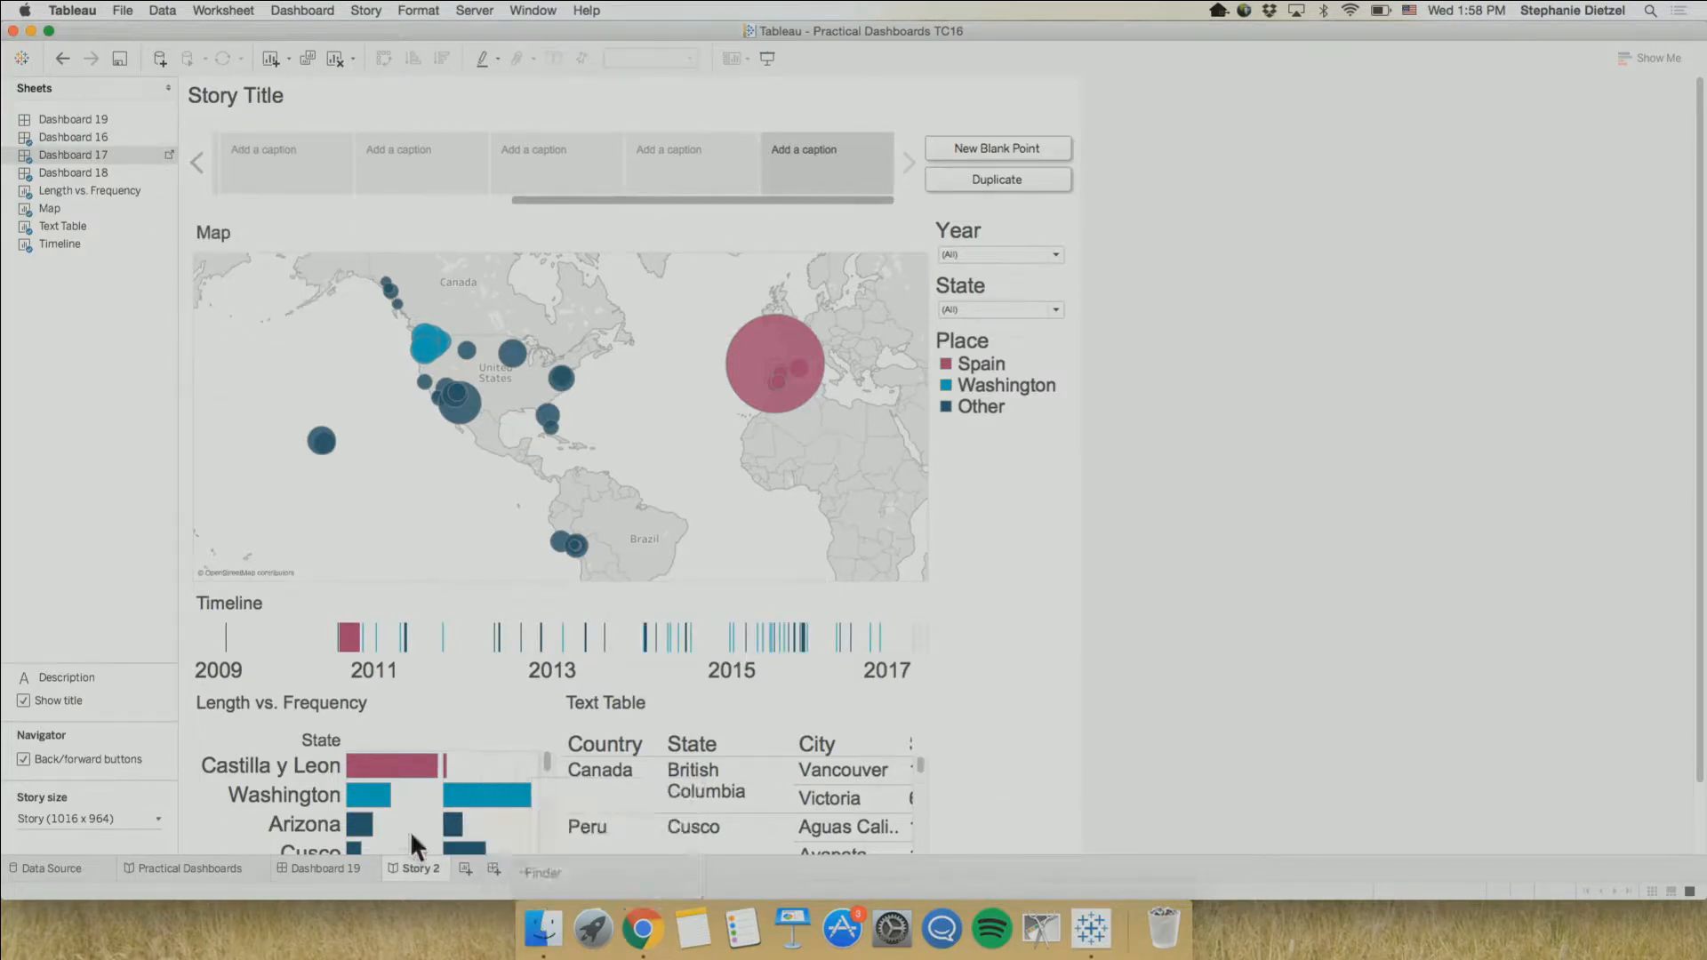
mouse_move(127, 151)
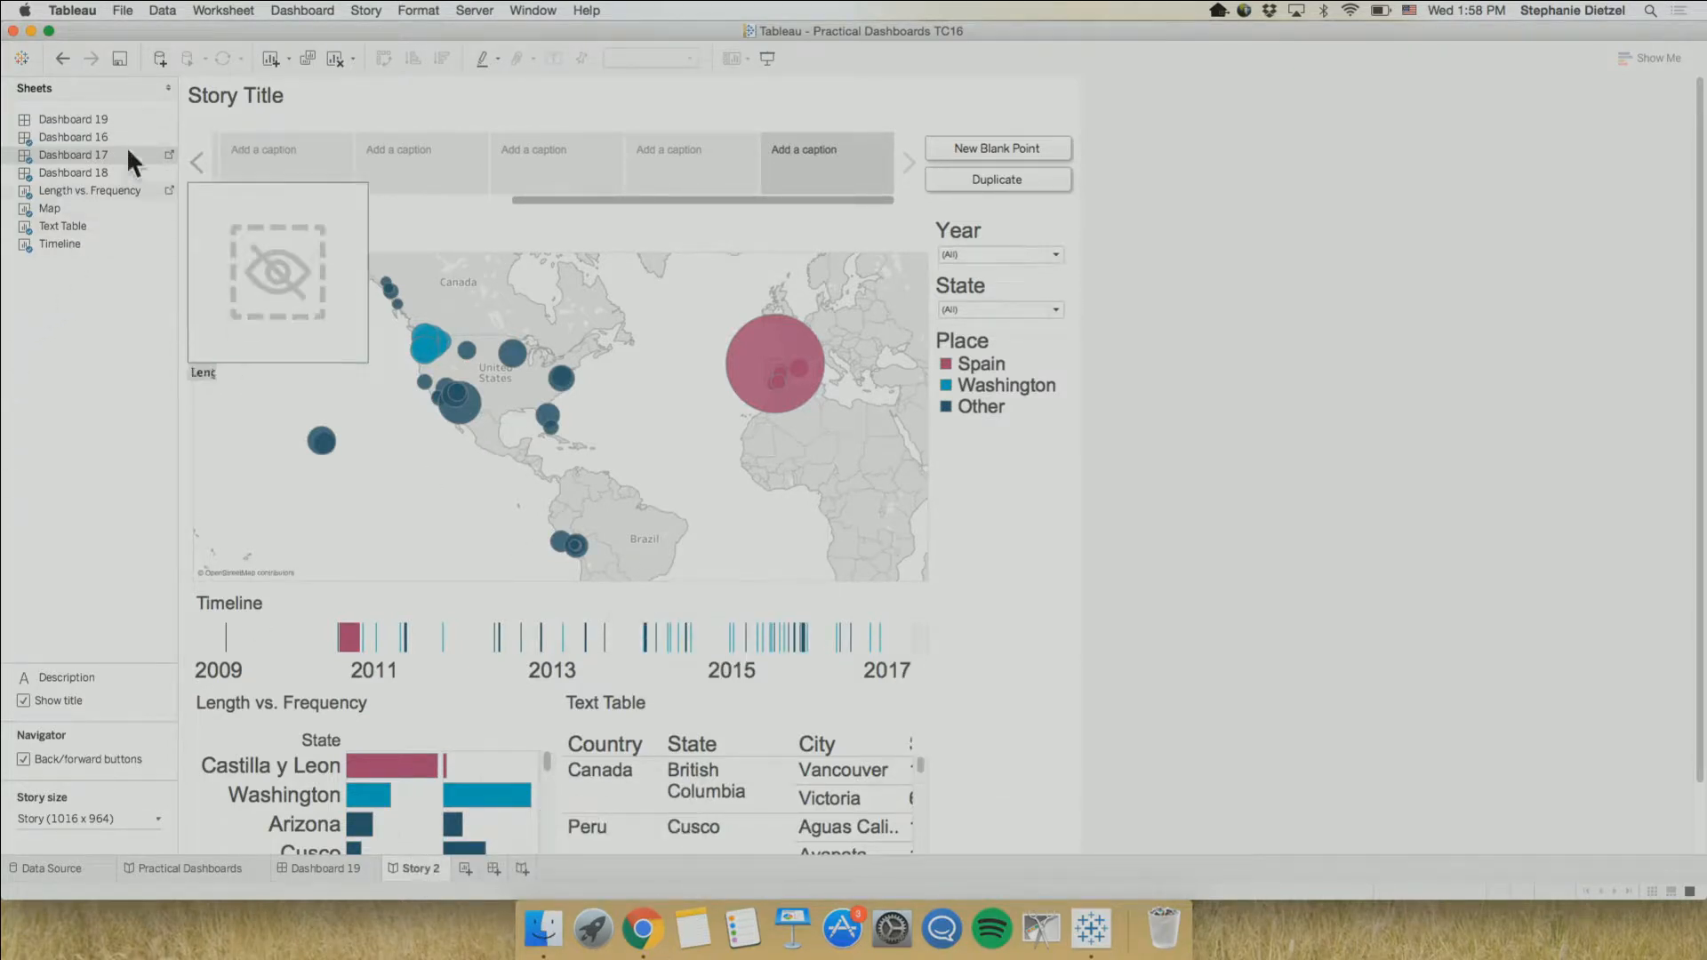
right_click(77, 151)
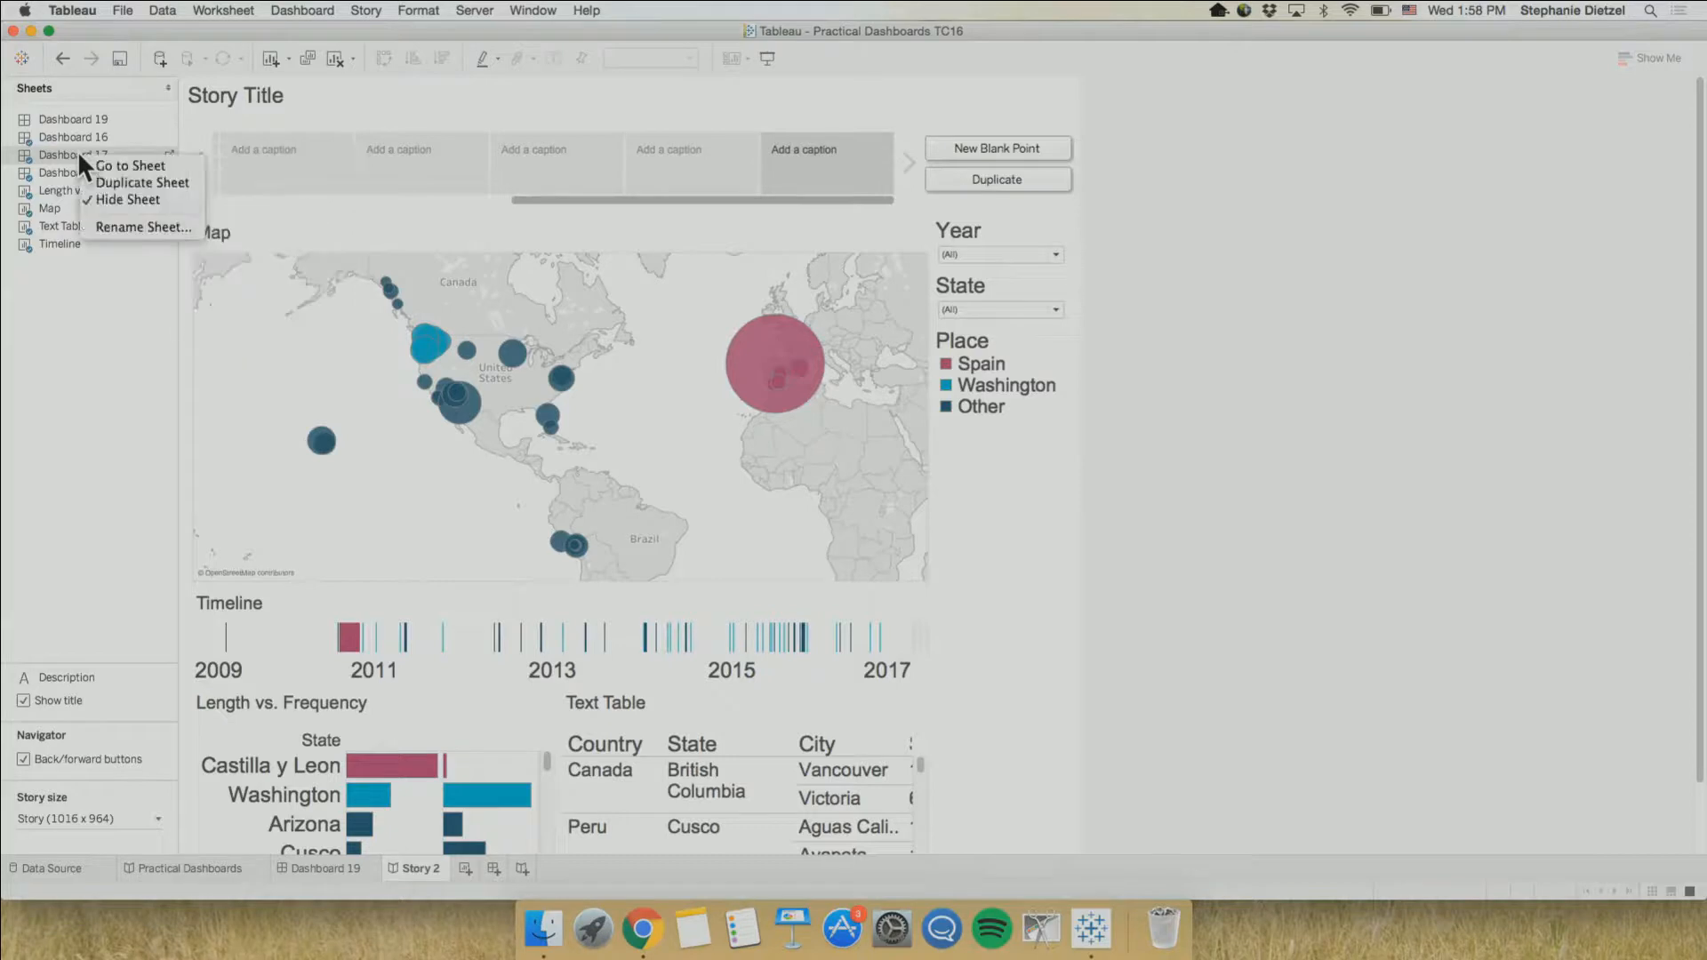
click(106, 199)
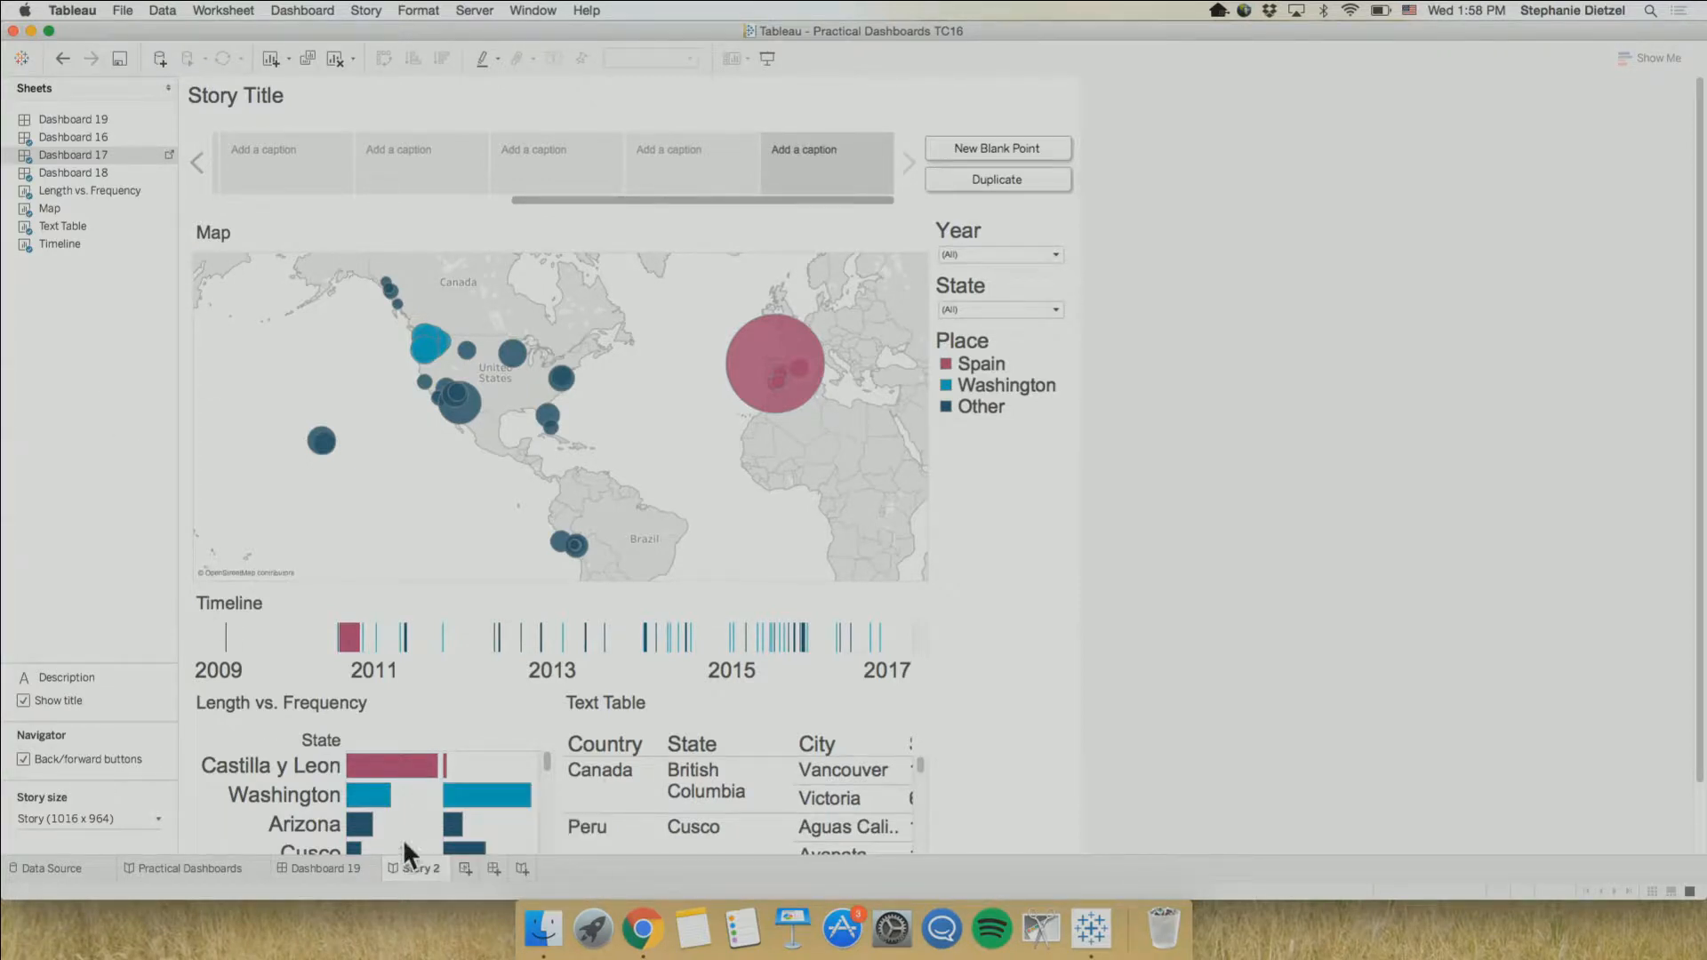
Rename the Story 2 sheet as Junk Drawer and move it directly before Dashboard 19
text(Juxt)
key(BackSpace)
text(nk Drawer)
key(Return)
drag(414, 871, 304, 872)
mouse_move(304, 871)
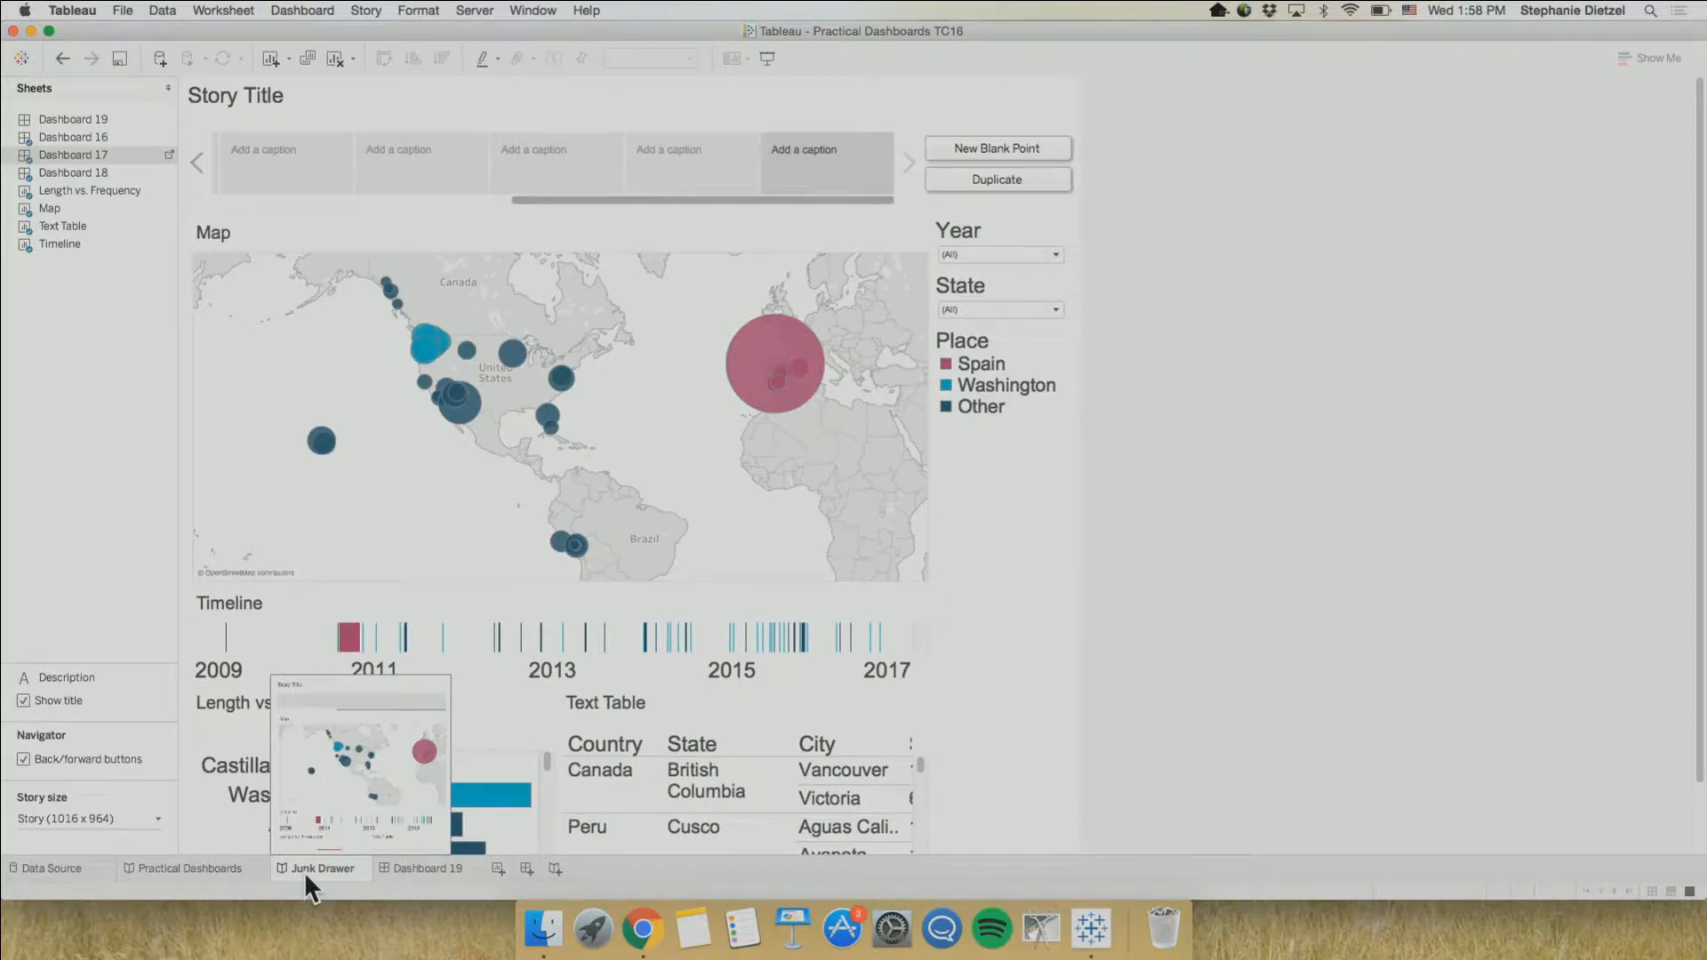
Return to the Practical Dashboards story
click(169, 868)
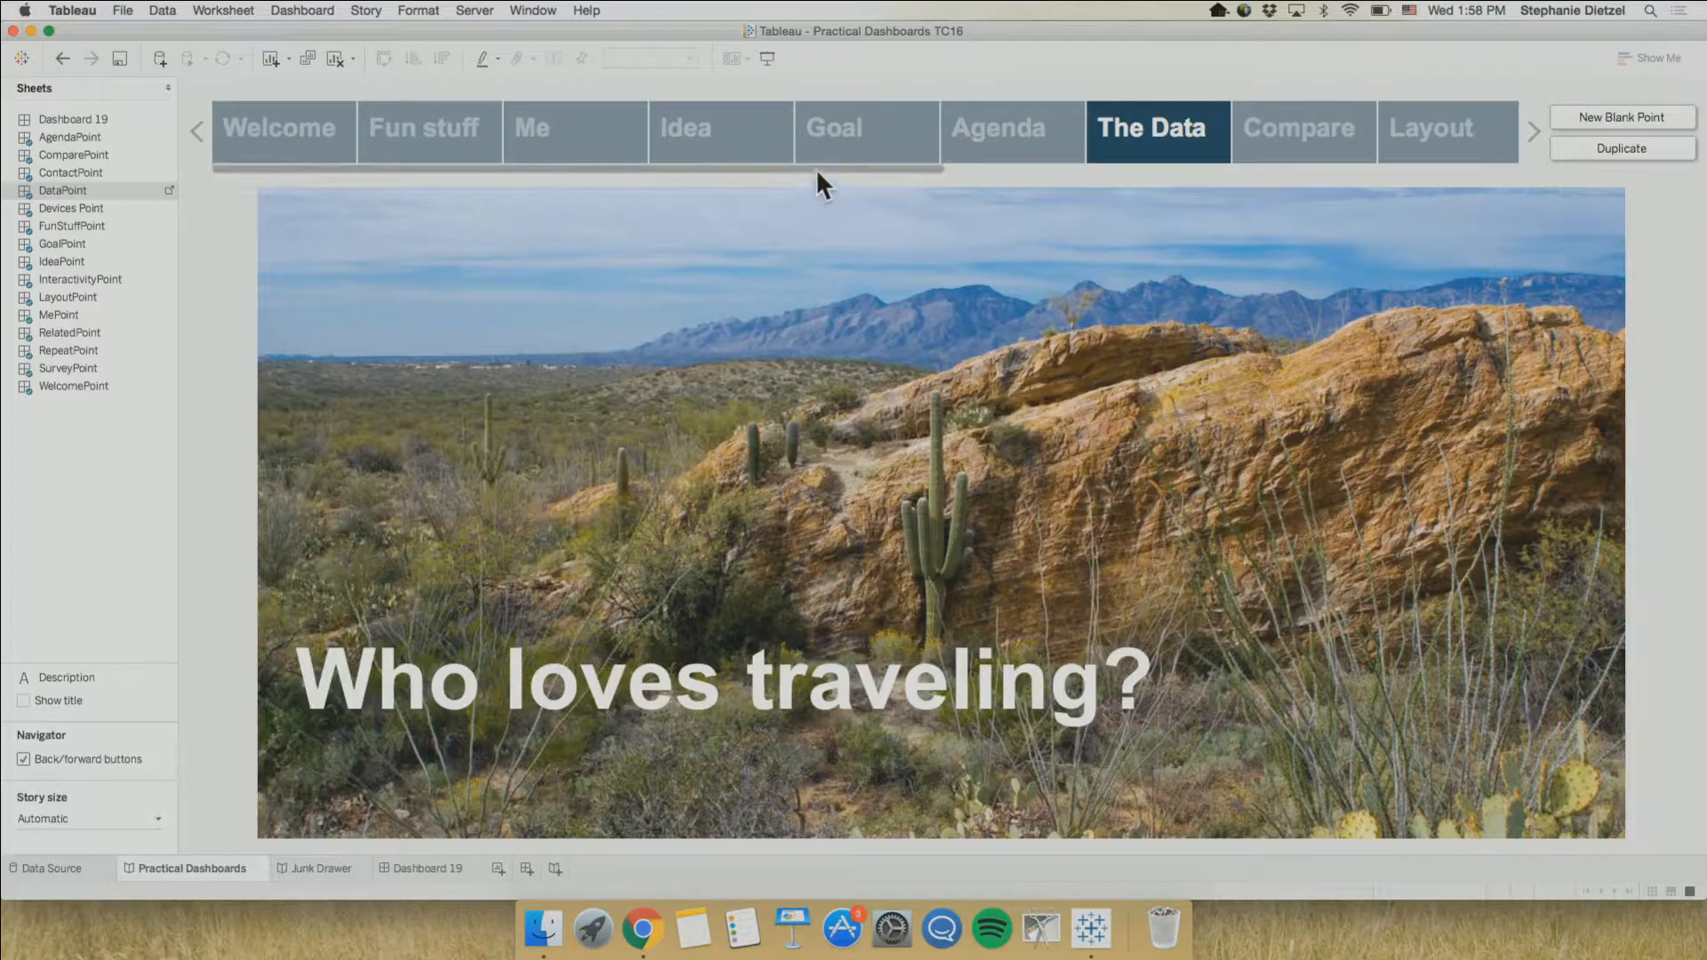
Review the Compare and Agenda points of the Practical Dashboards story
drag(814, 168, 1087, 179)
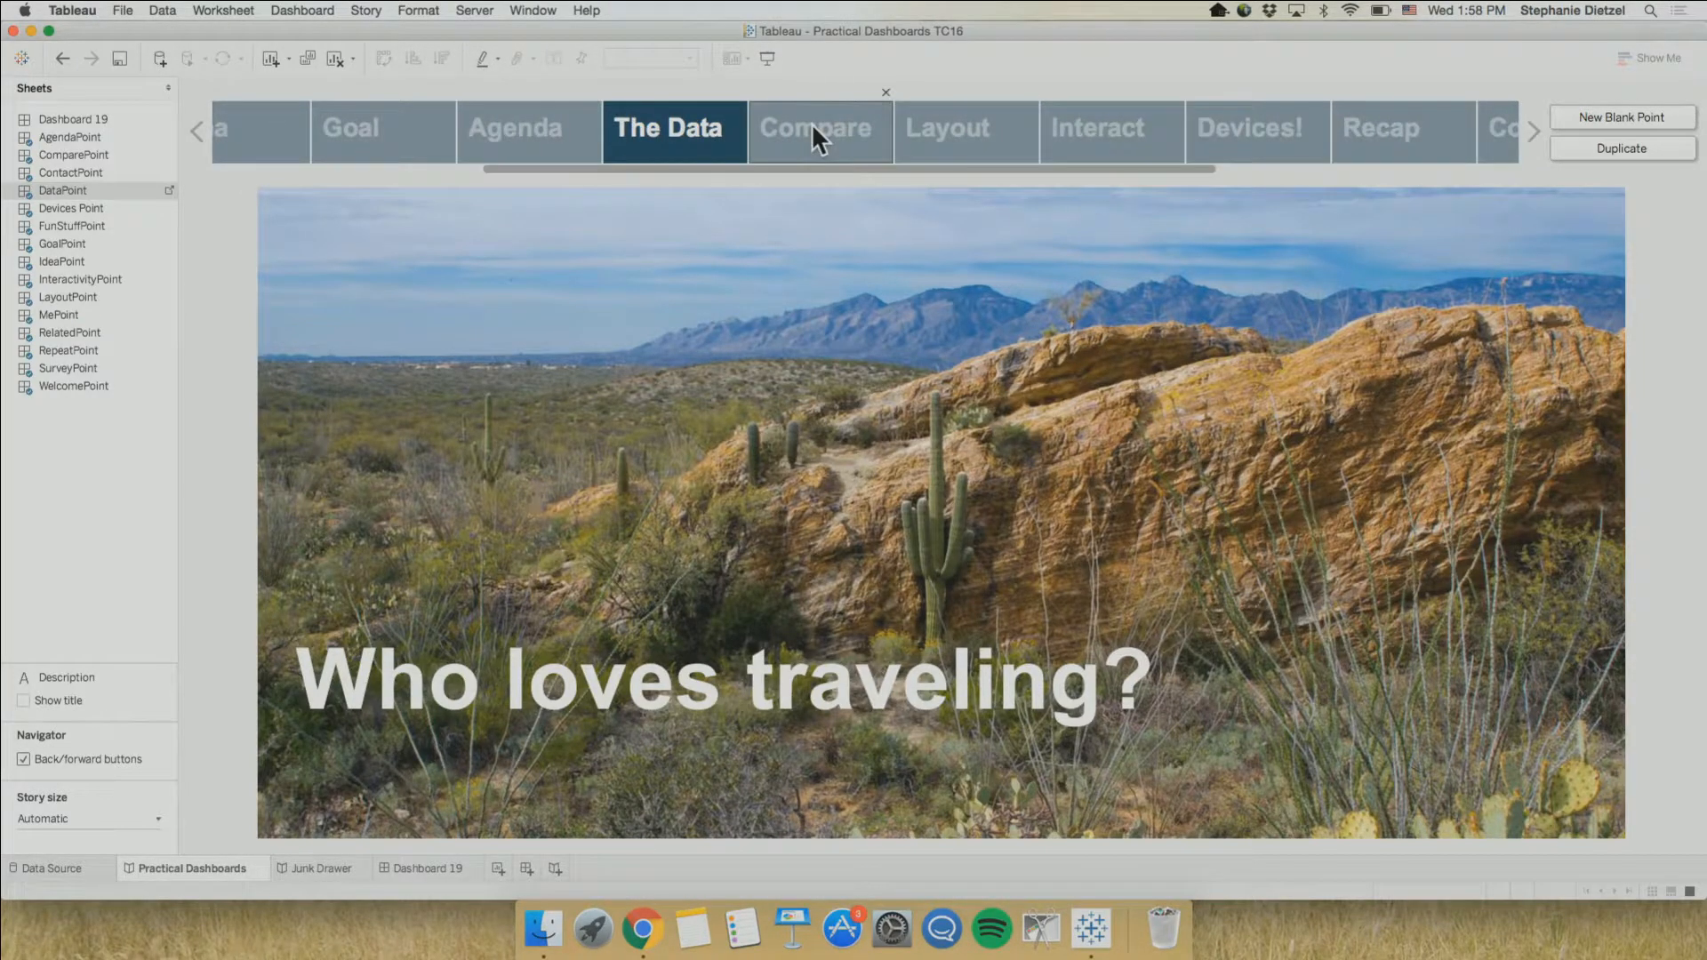
click(813, 124)
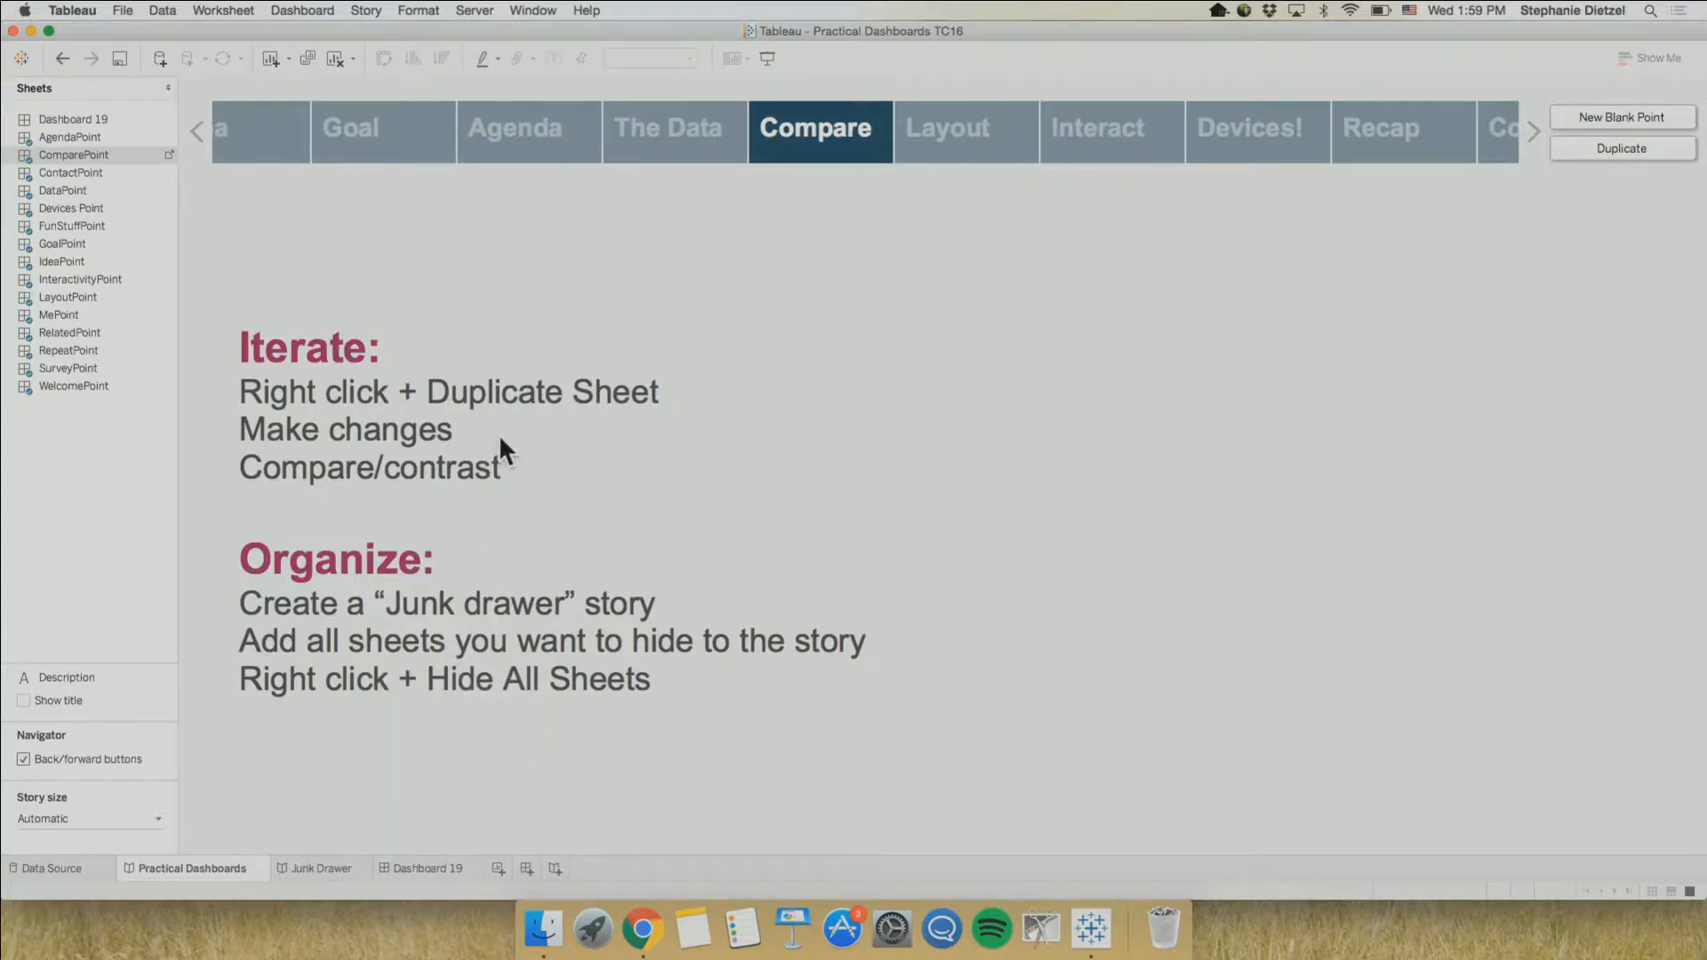
click(515, 134)
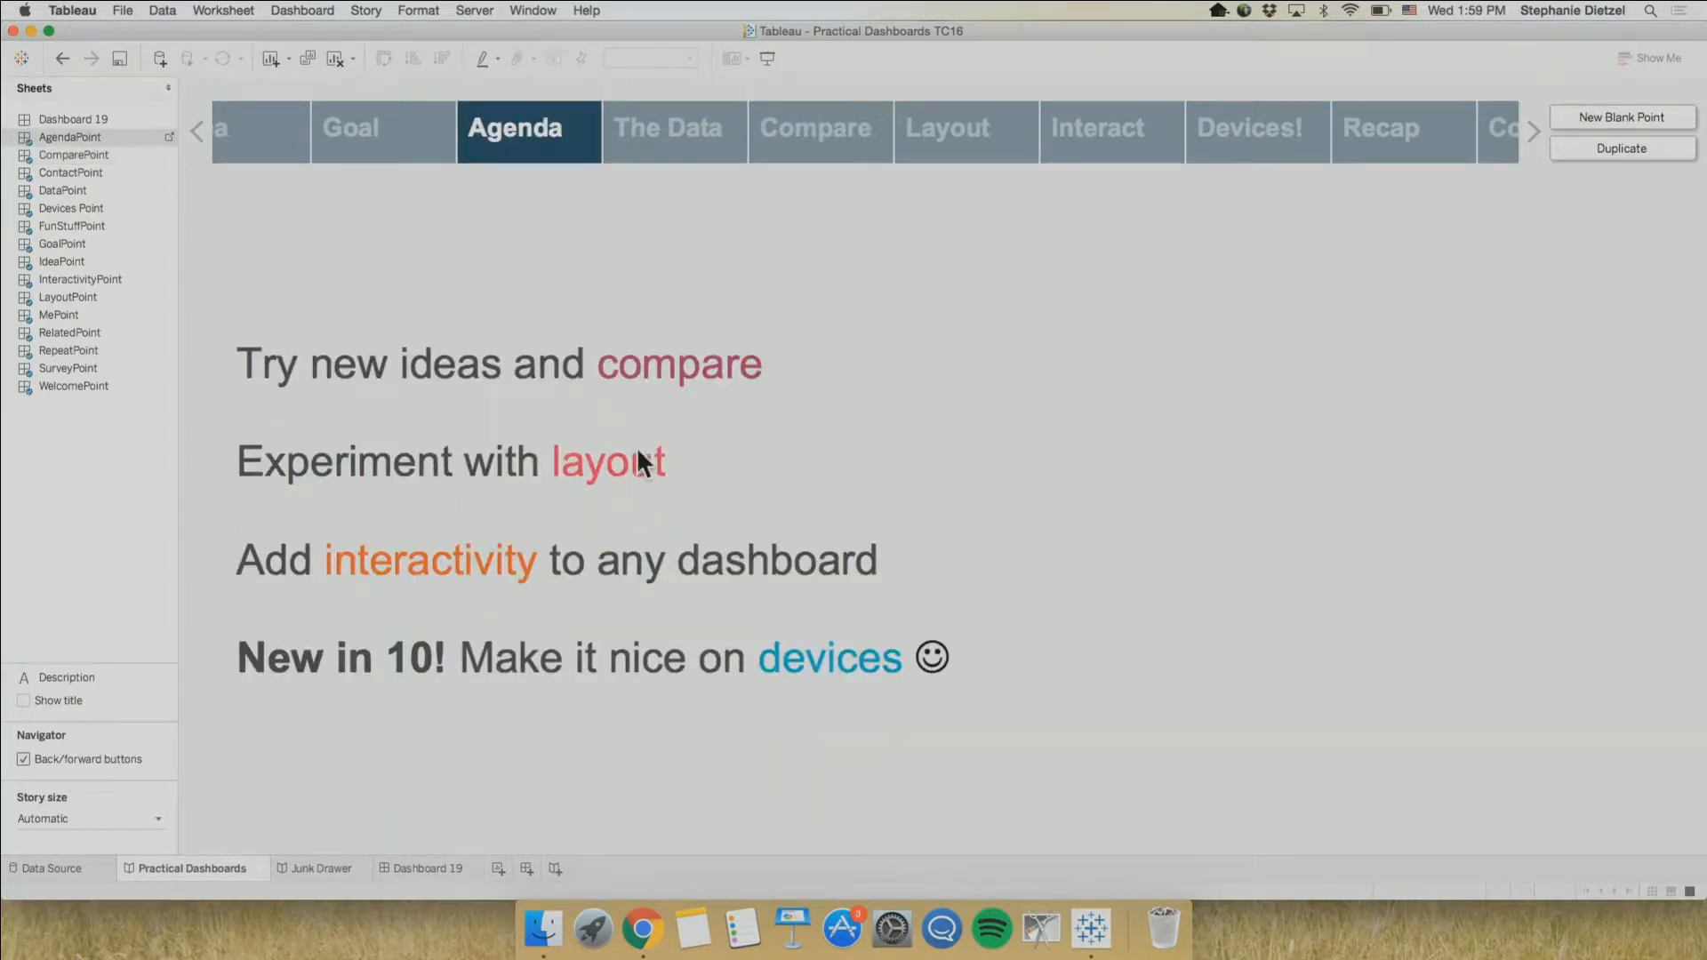
Hide the titles of the Map, Timeline and Length vs. Frequency sheets on Dashboard 19
click(420, 868)
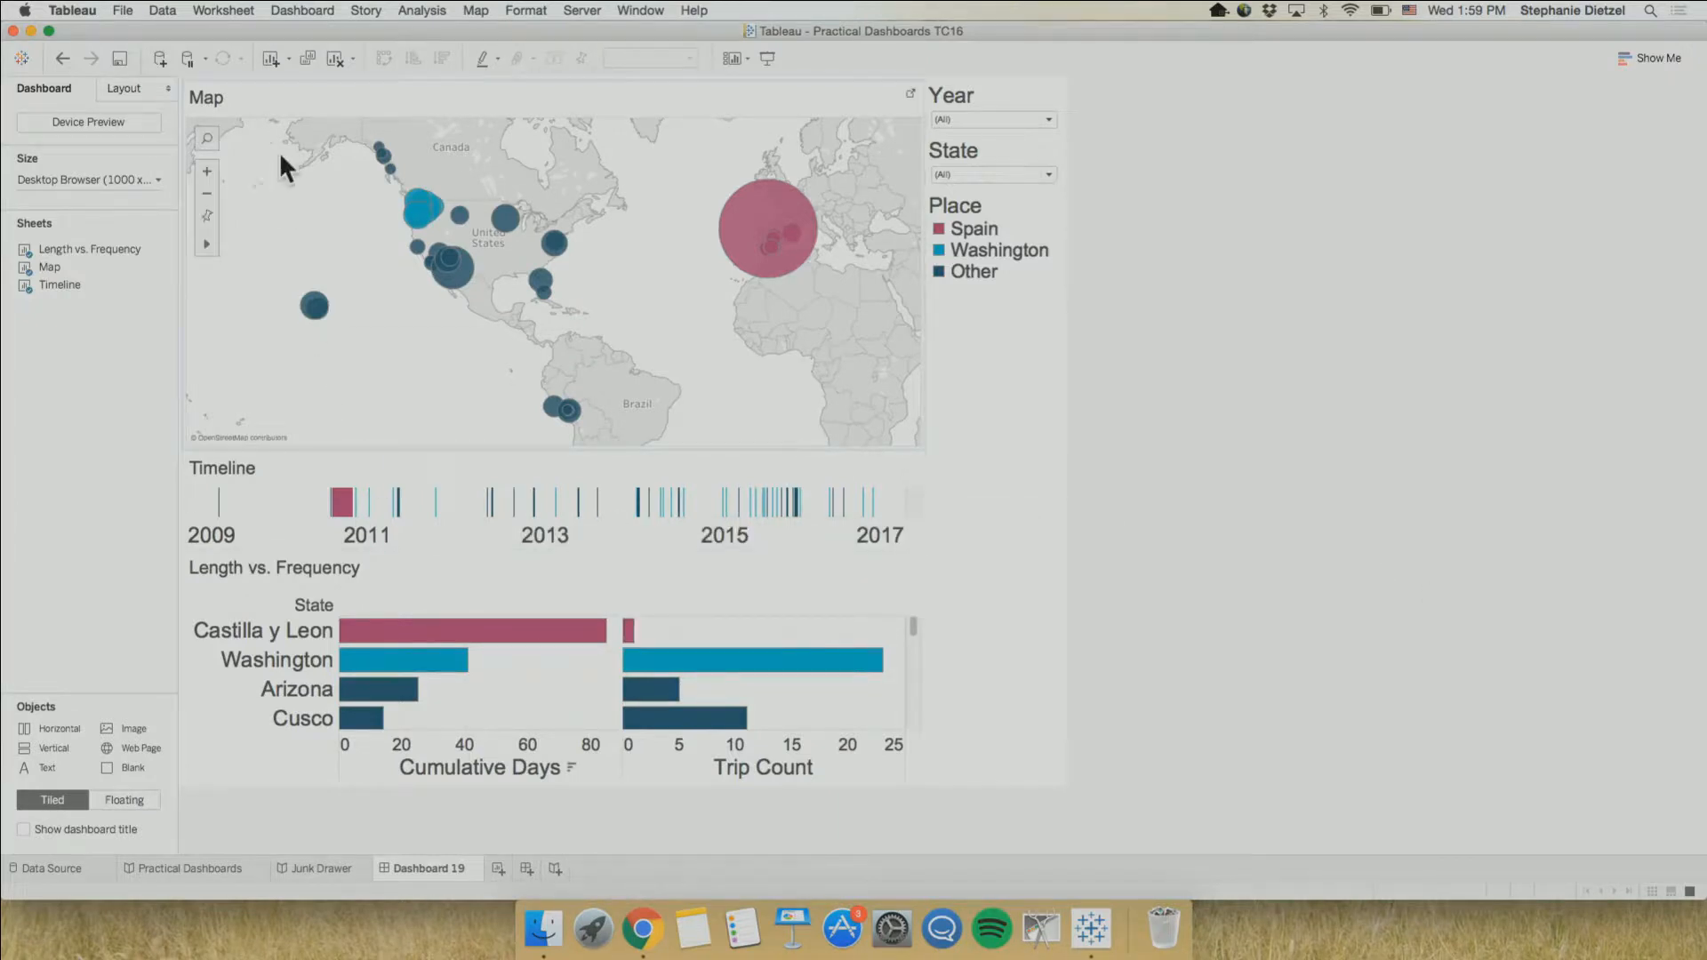
right_click(215, 90)
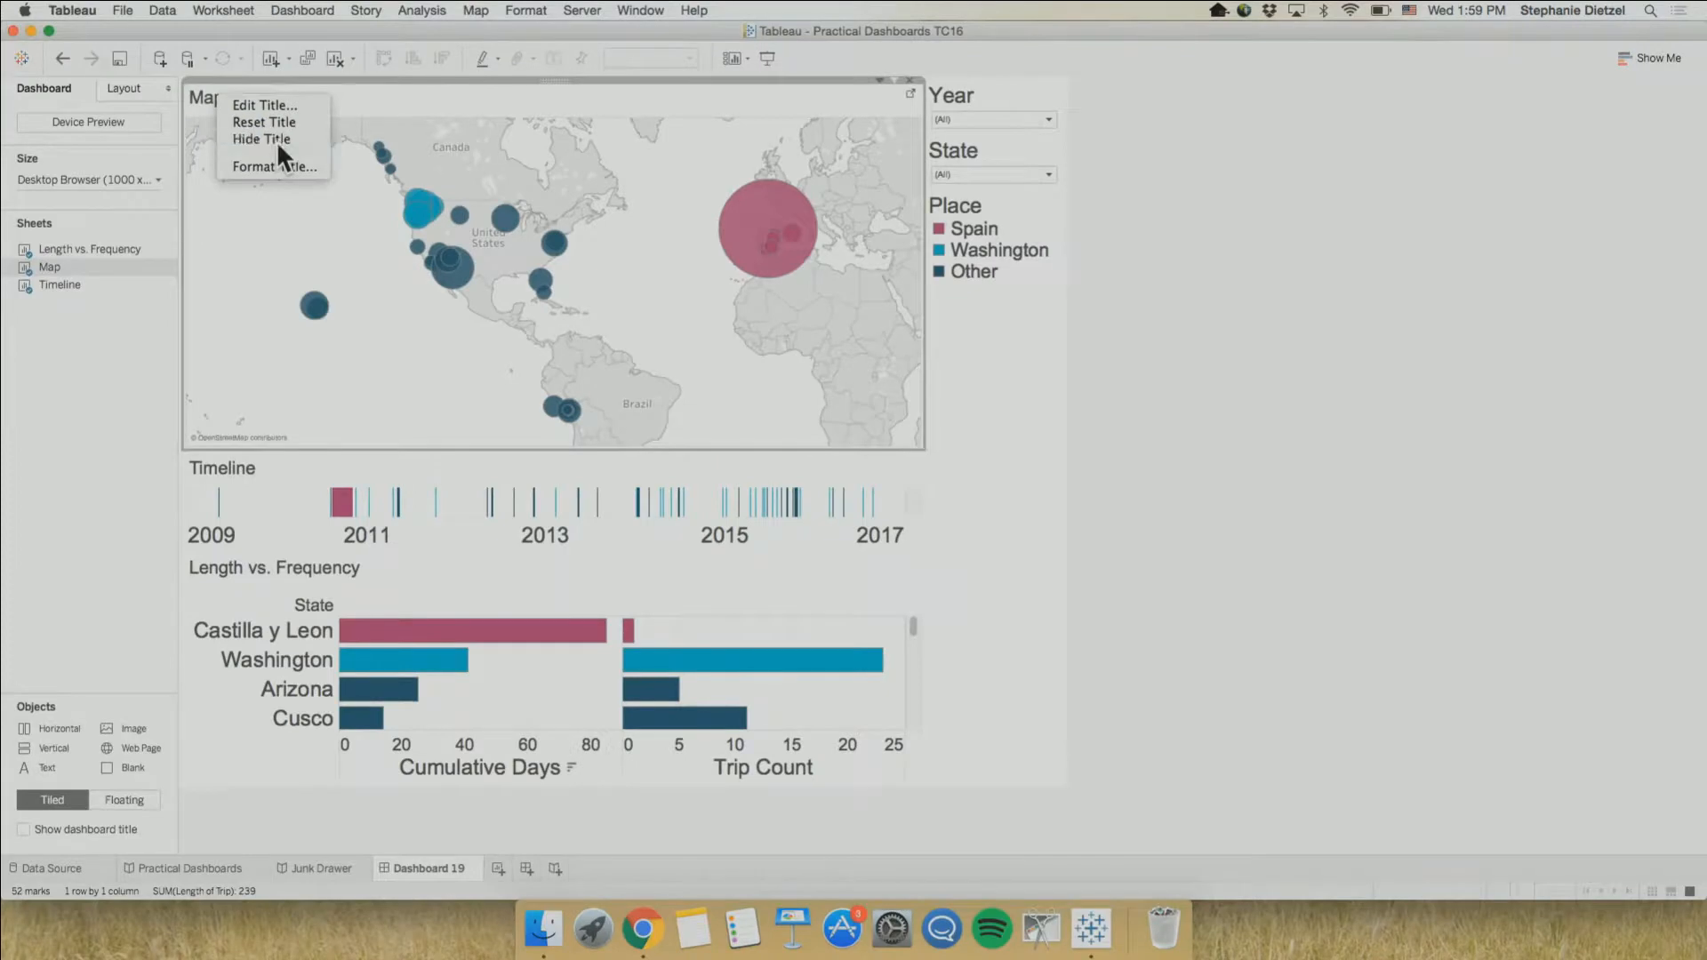
click(263, 141)
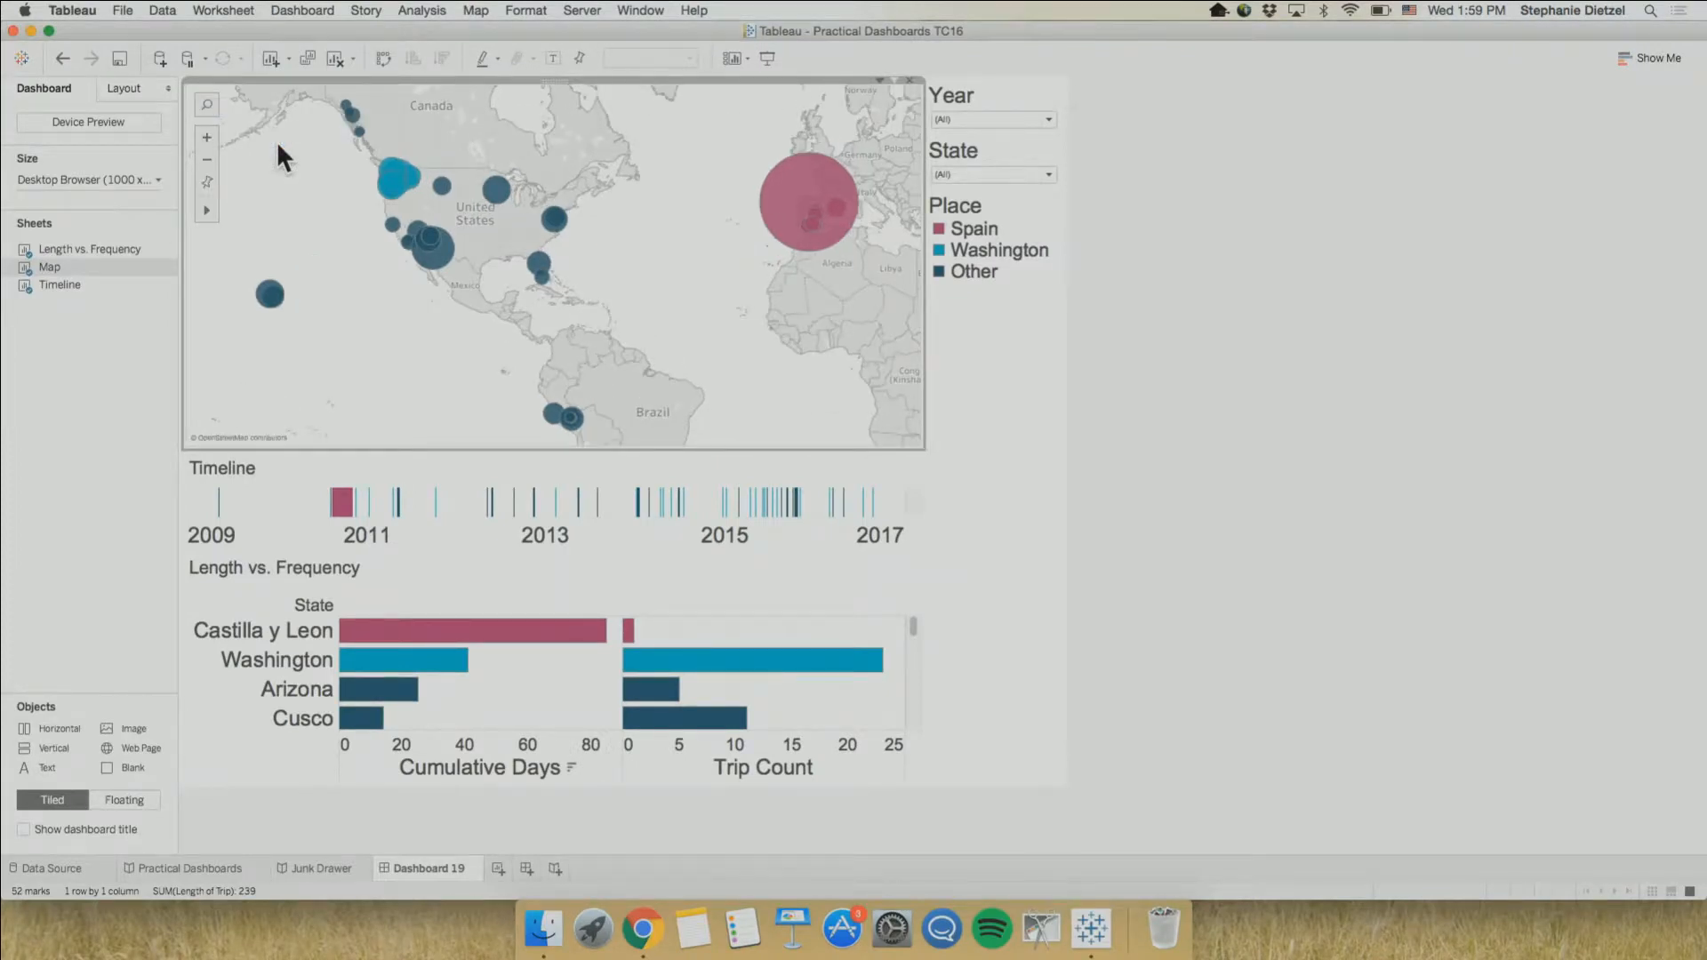
right_click(221, 469)
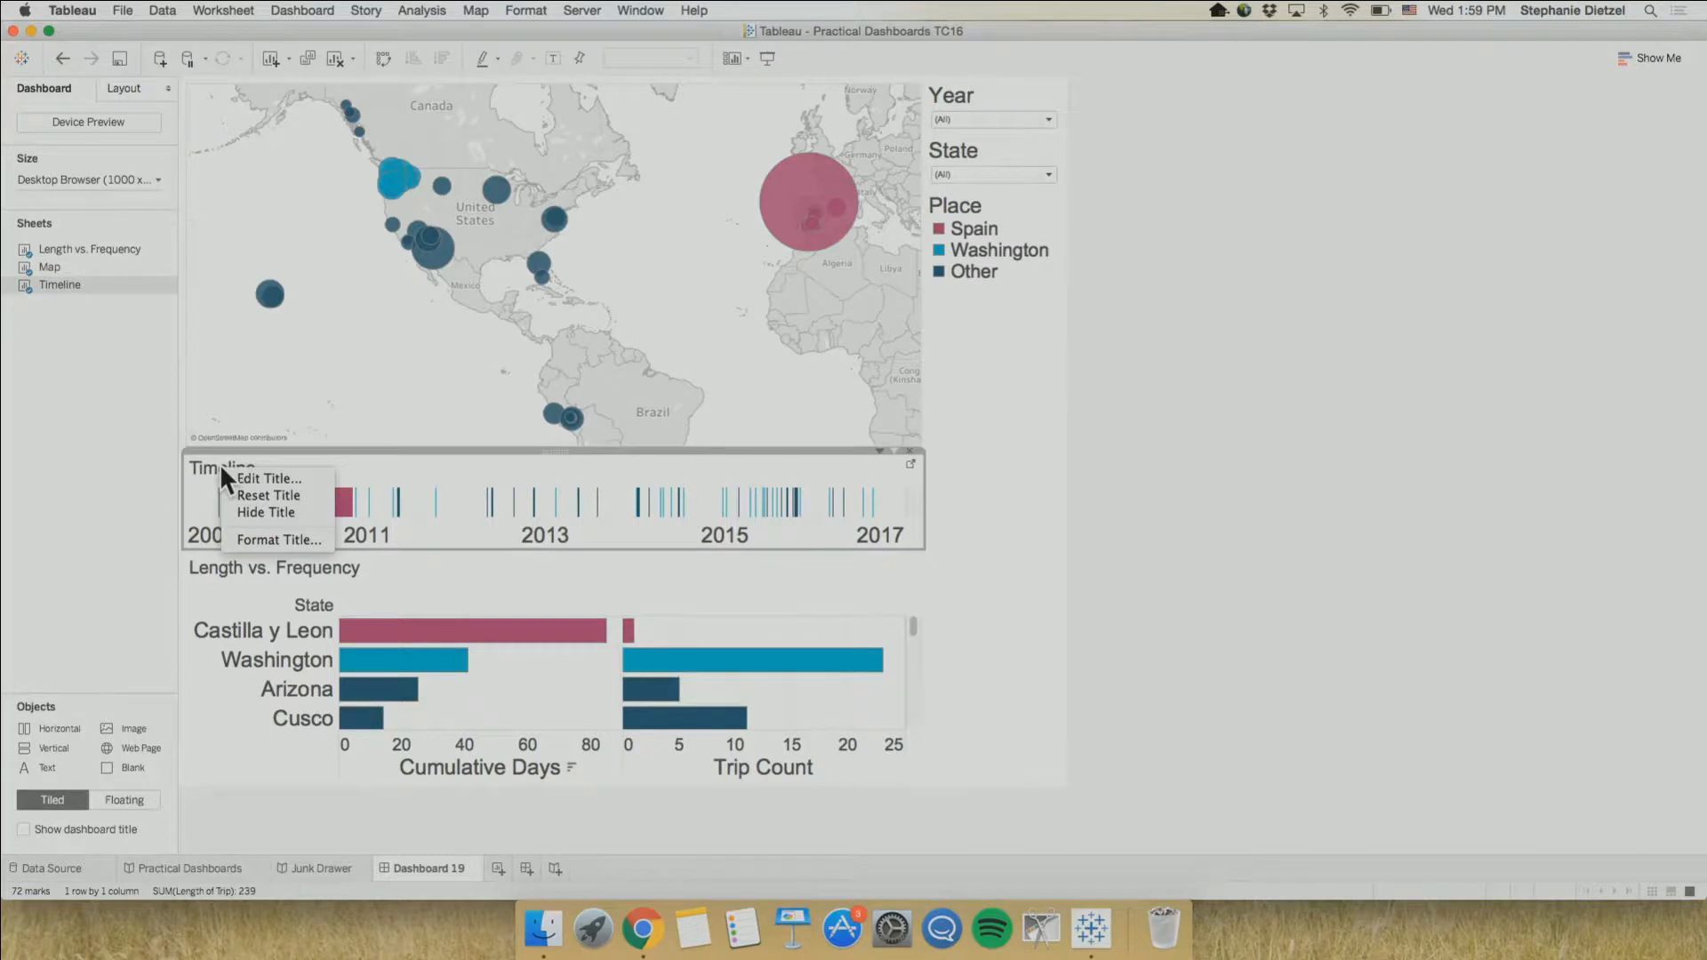
click(253, 512)
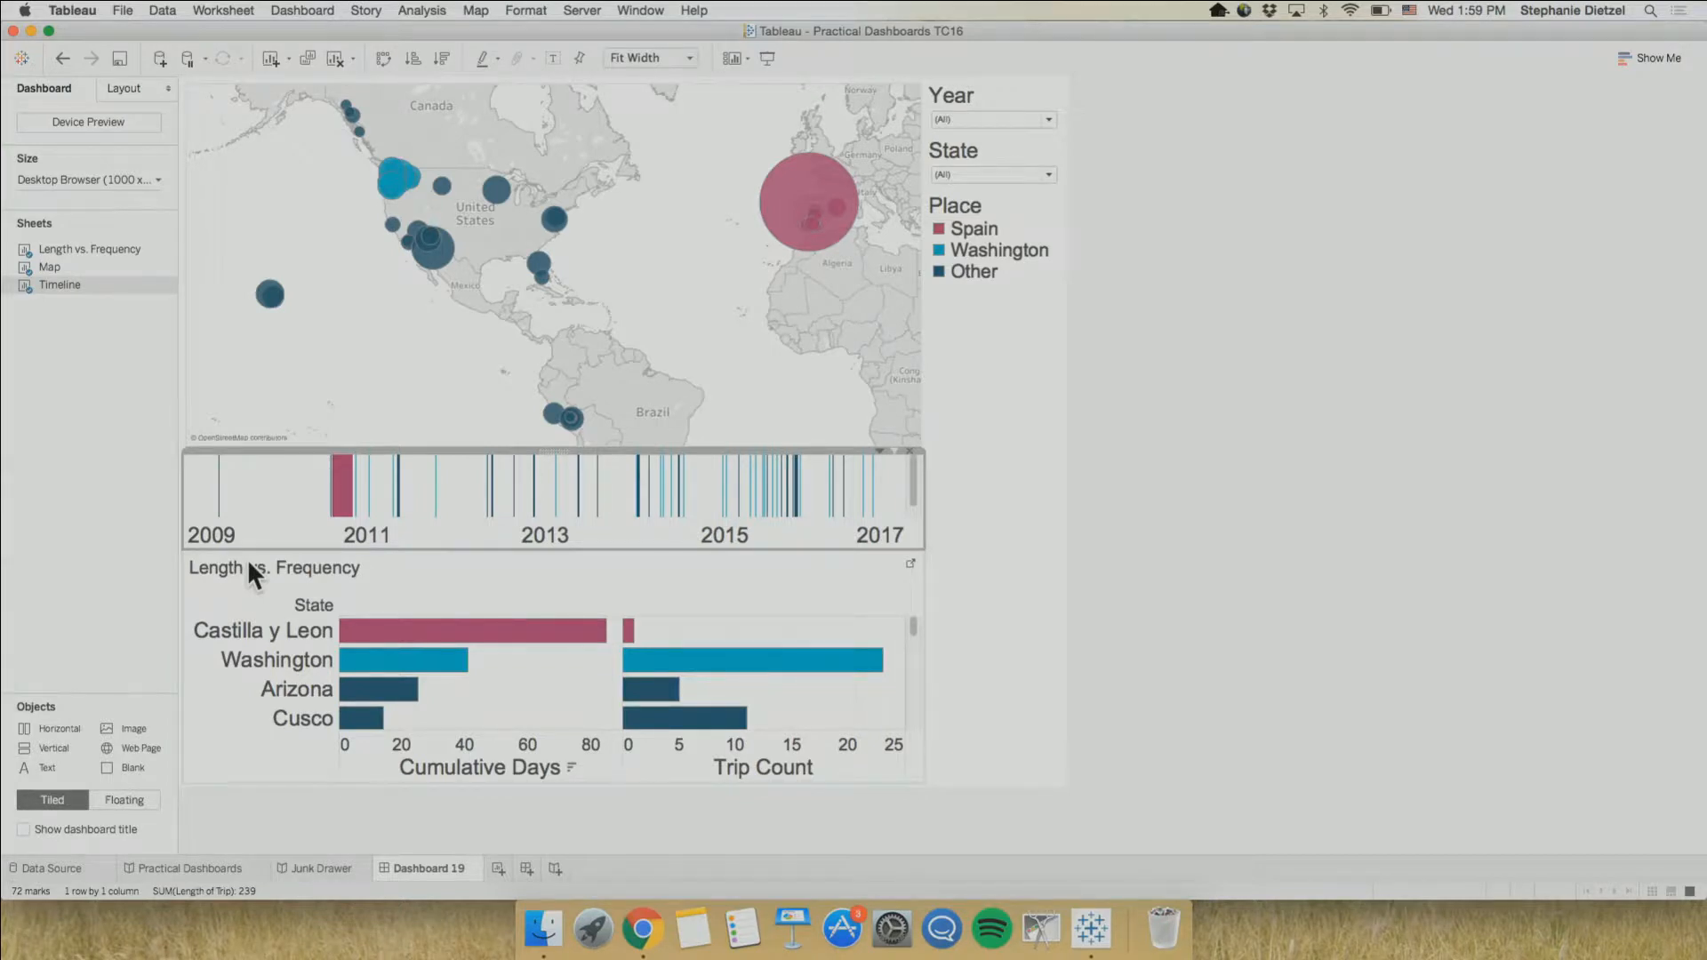
right_click(249, 563)
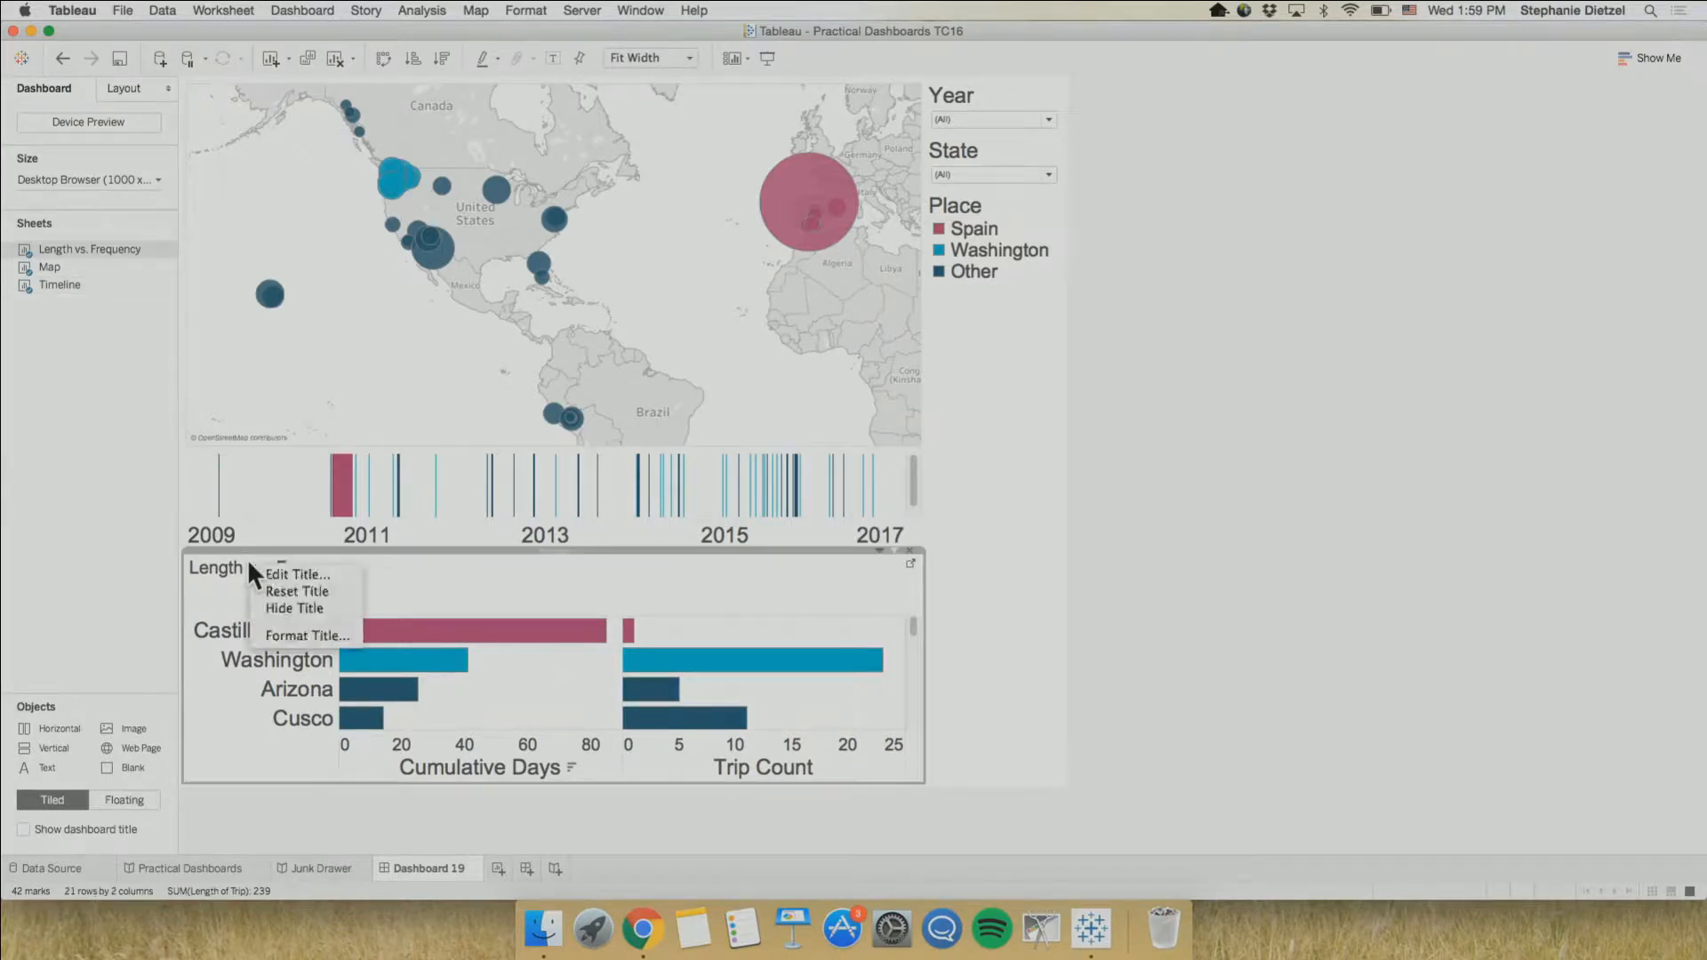
click(275, 605)
click(1213, 609)
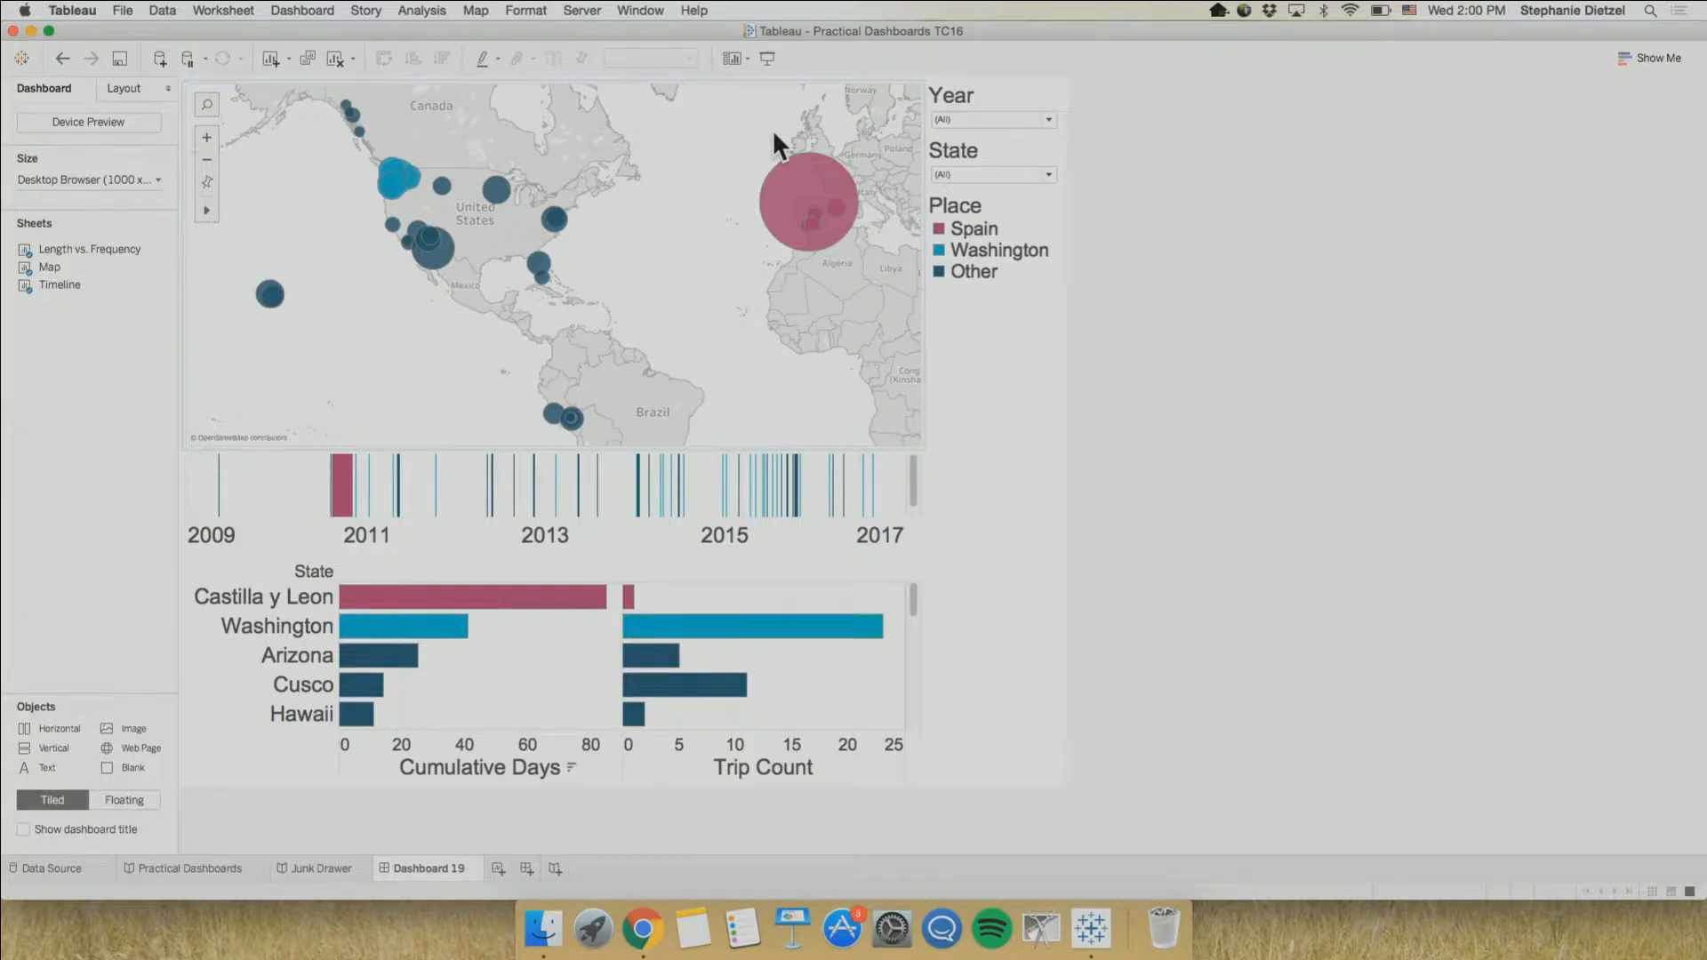
Show the dashboard title and replace its sheet-name placeholder with the traveller's first name in possessive form followed by "Trips"
click(290, 9)
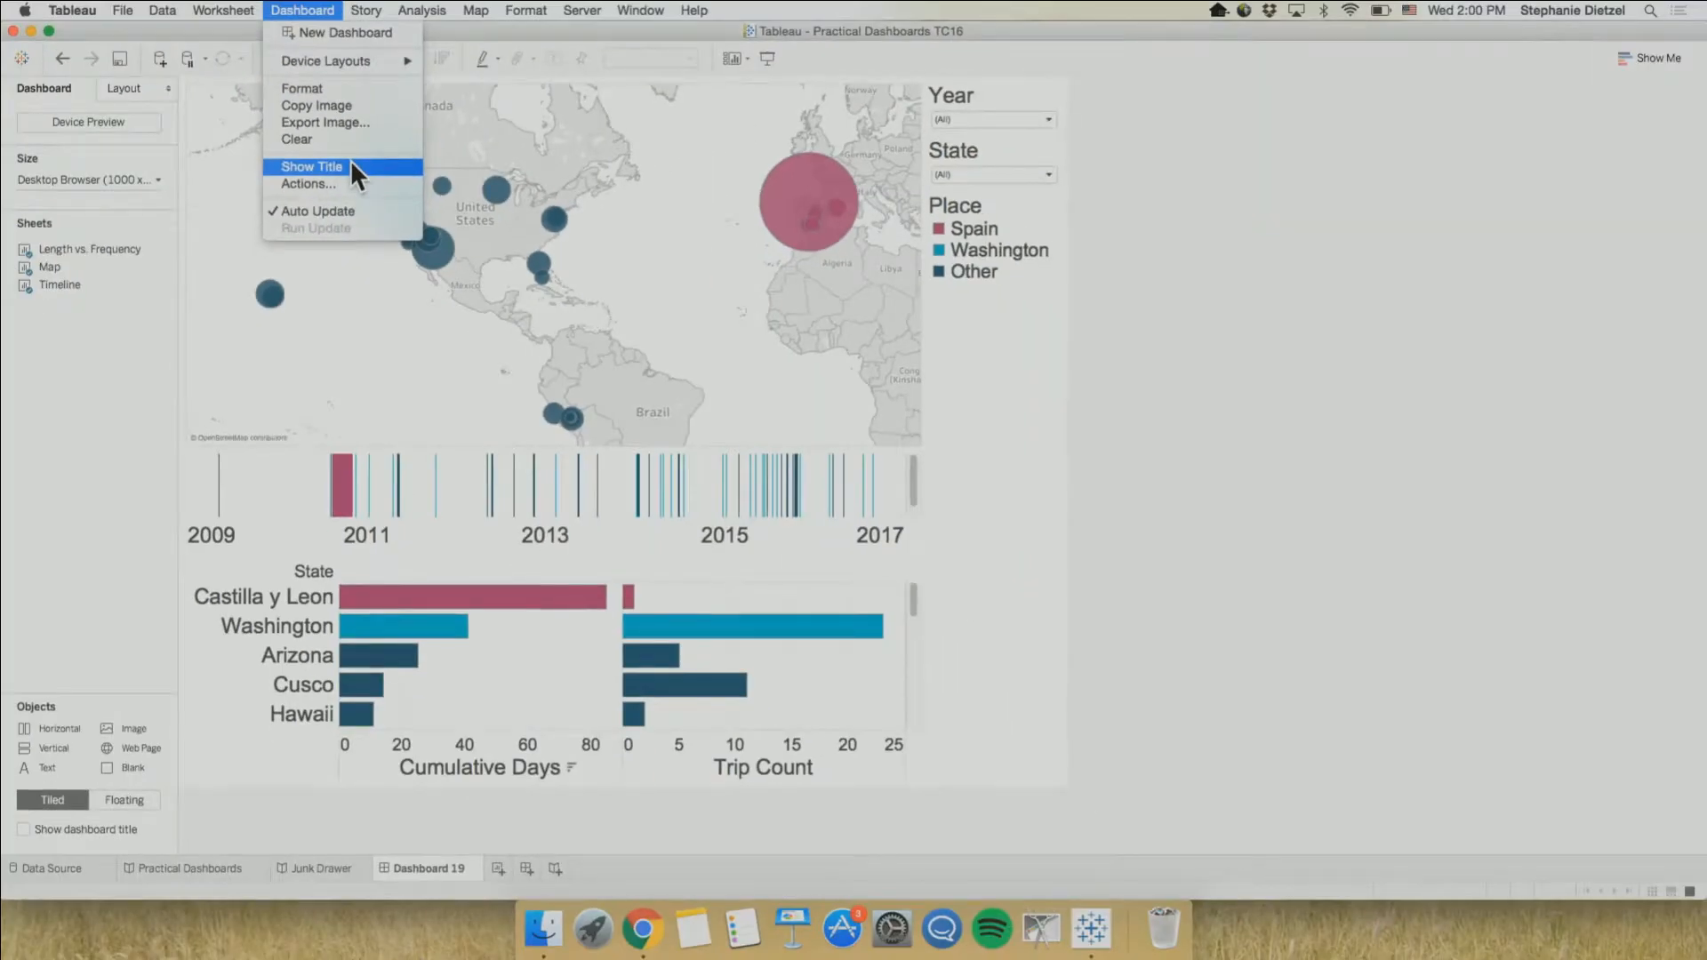
click(351, 169)
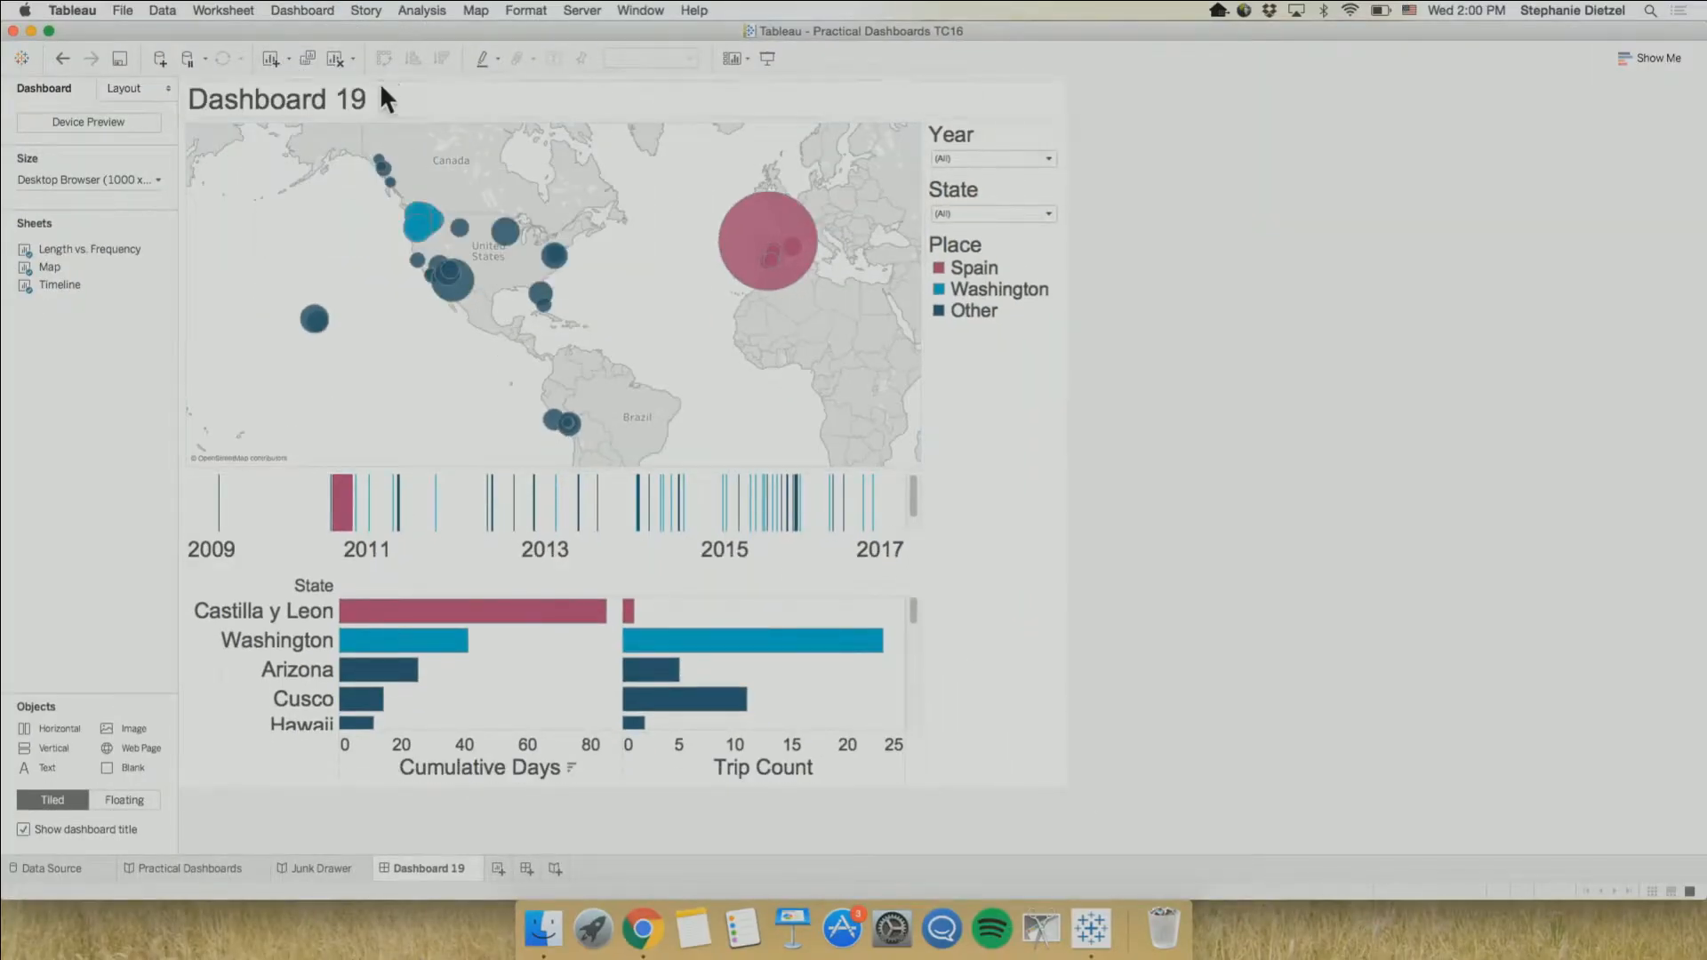
double_click(380, 83)
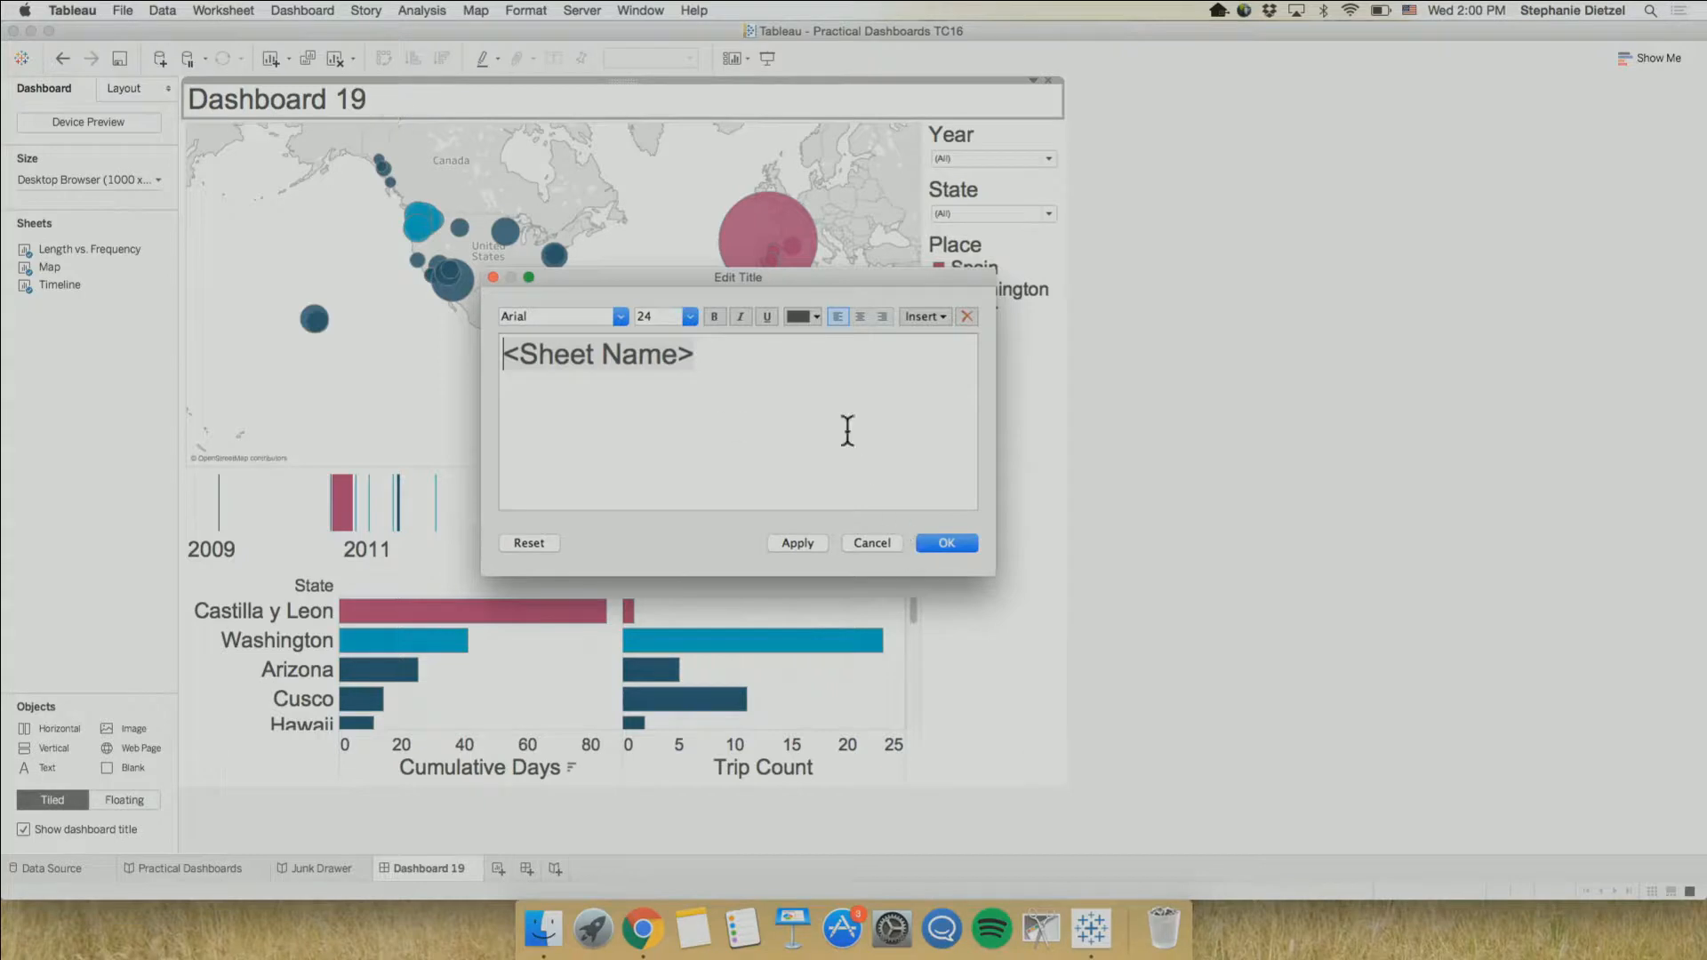
drag(696, 357, 499, 358)
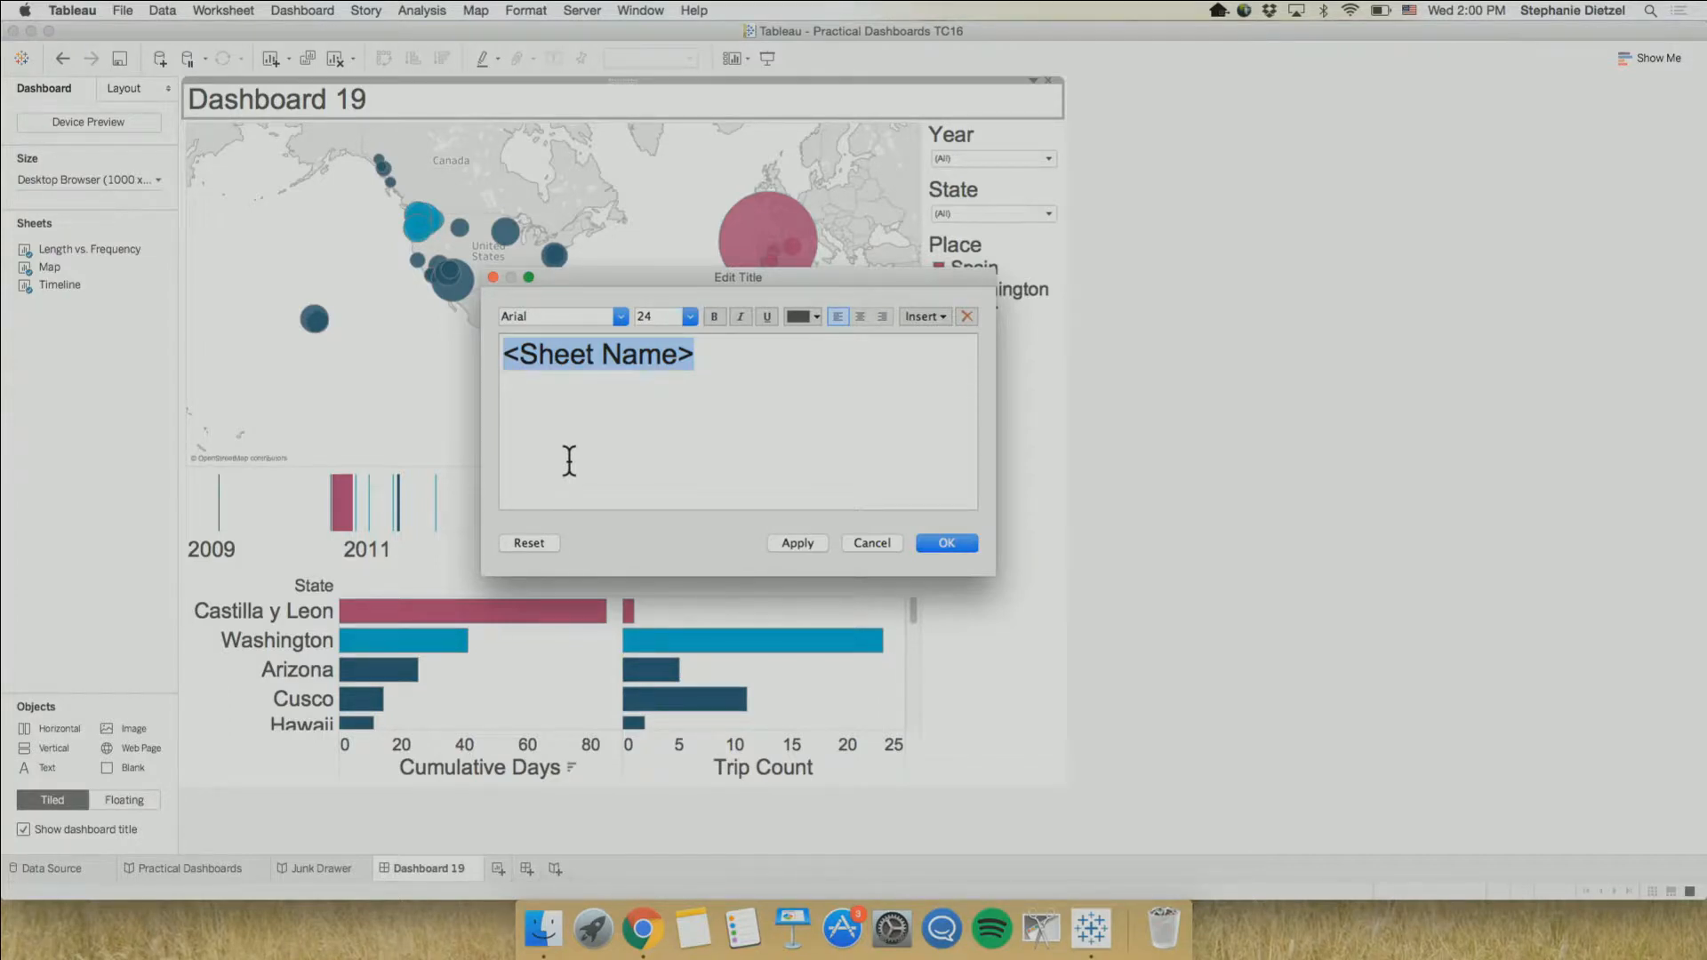
text(Ste)
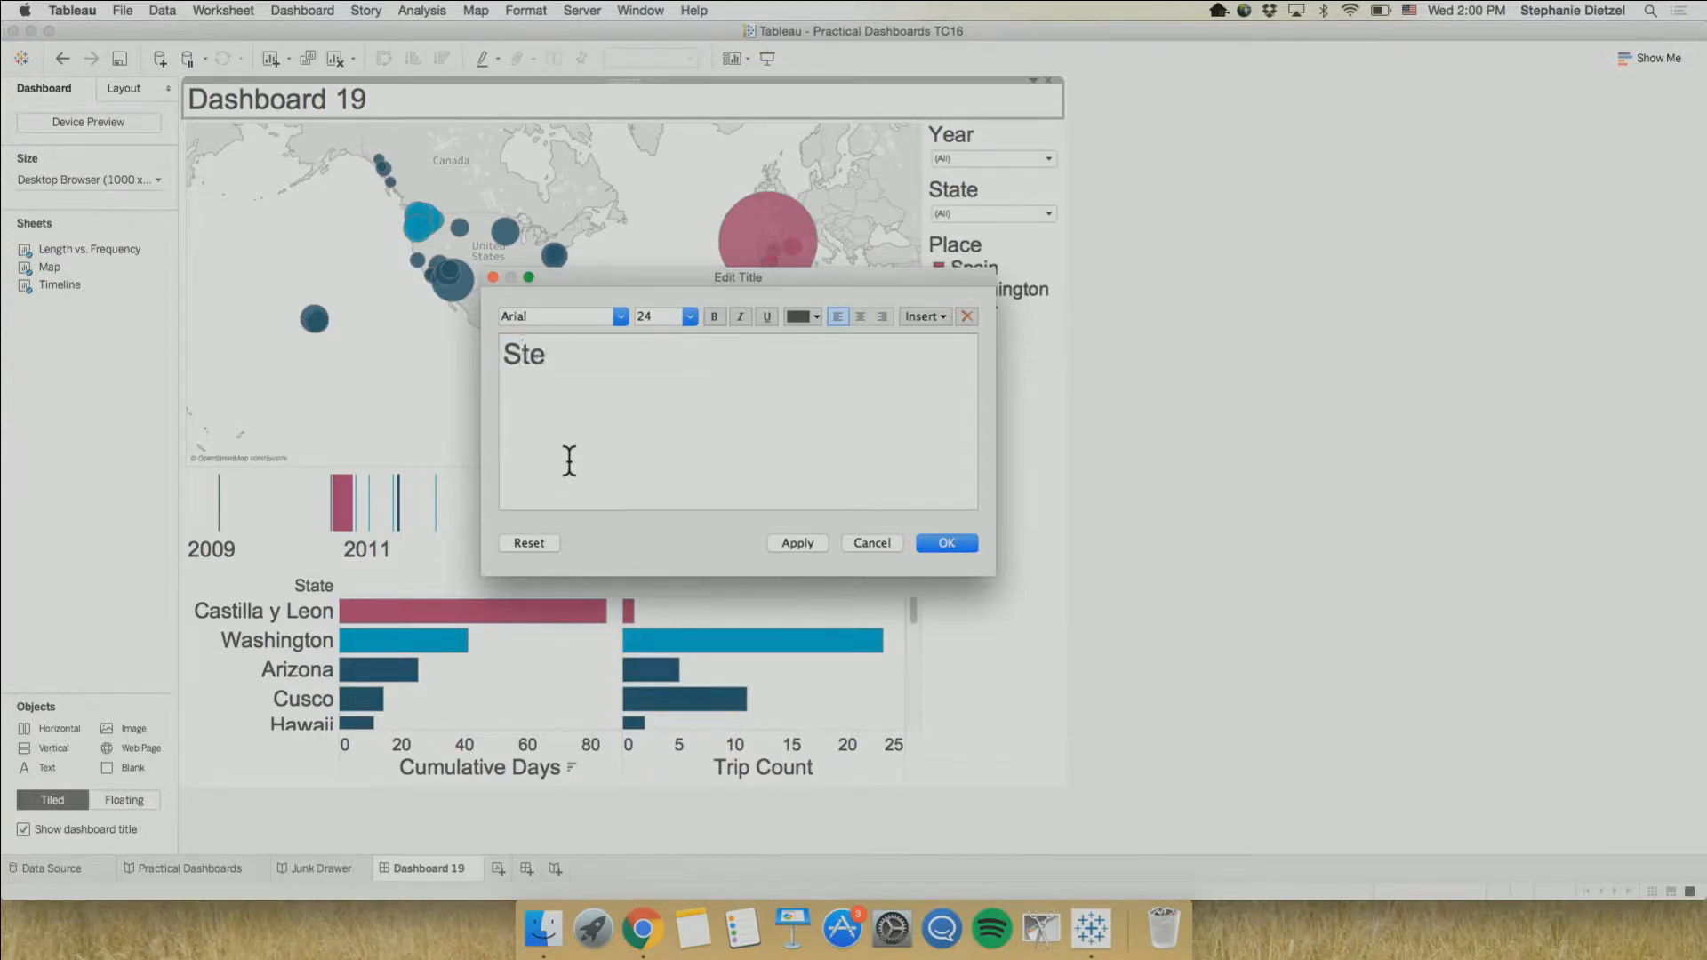
text(ph's Trips)
click(947, 544)
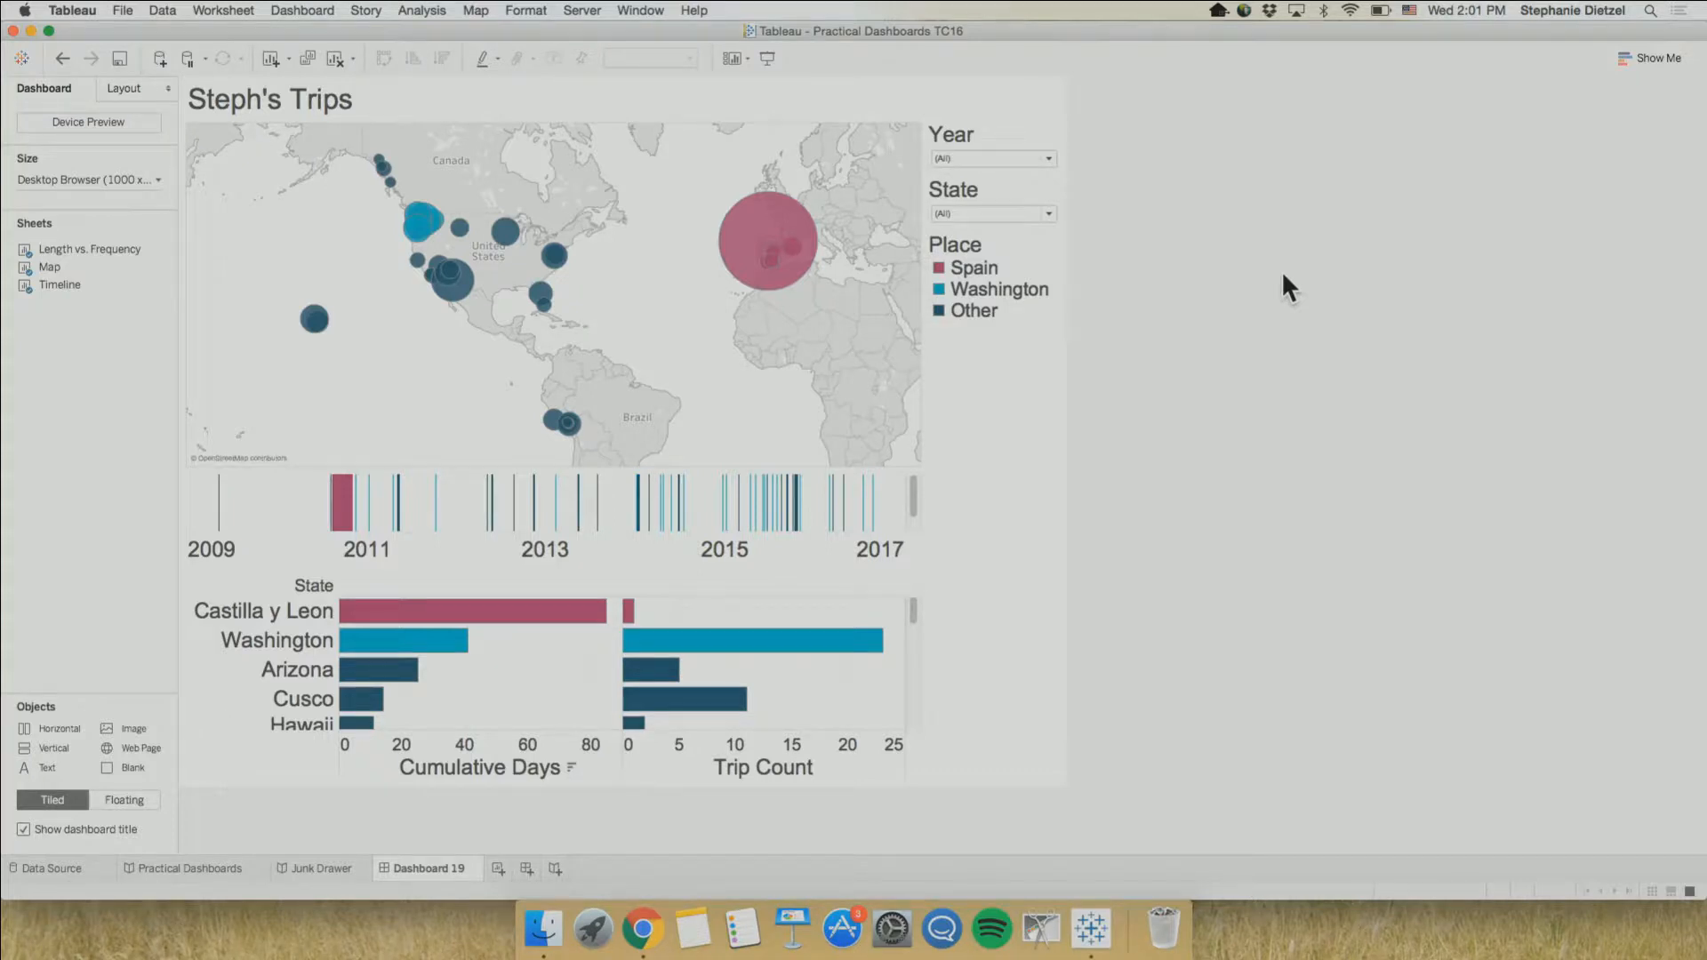
Make the Place color legend floating and position it in the empty space beside the Trip Count bars
click(990, 252)
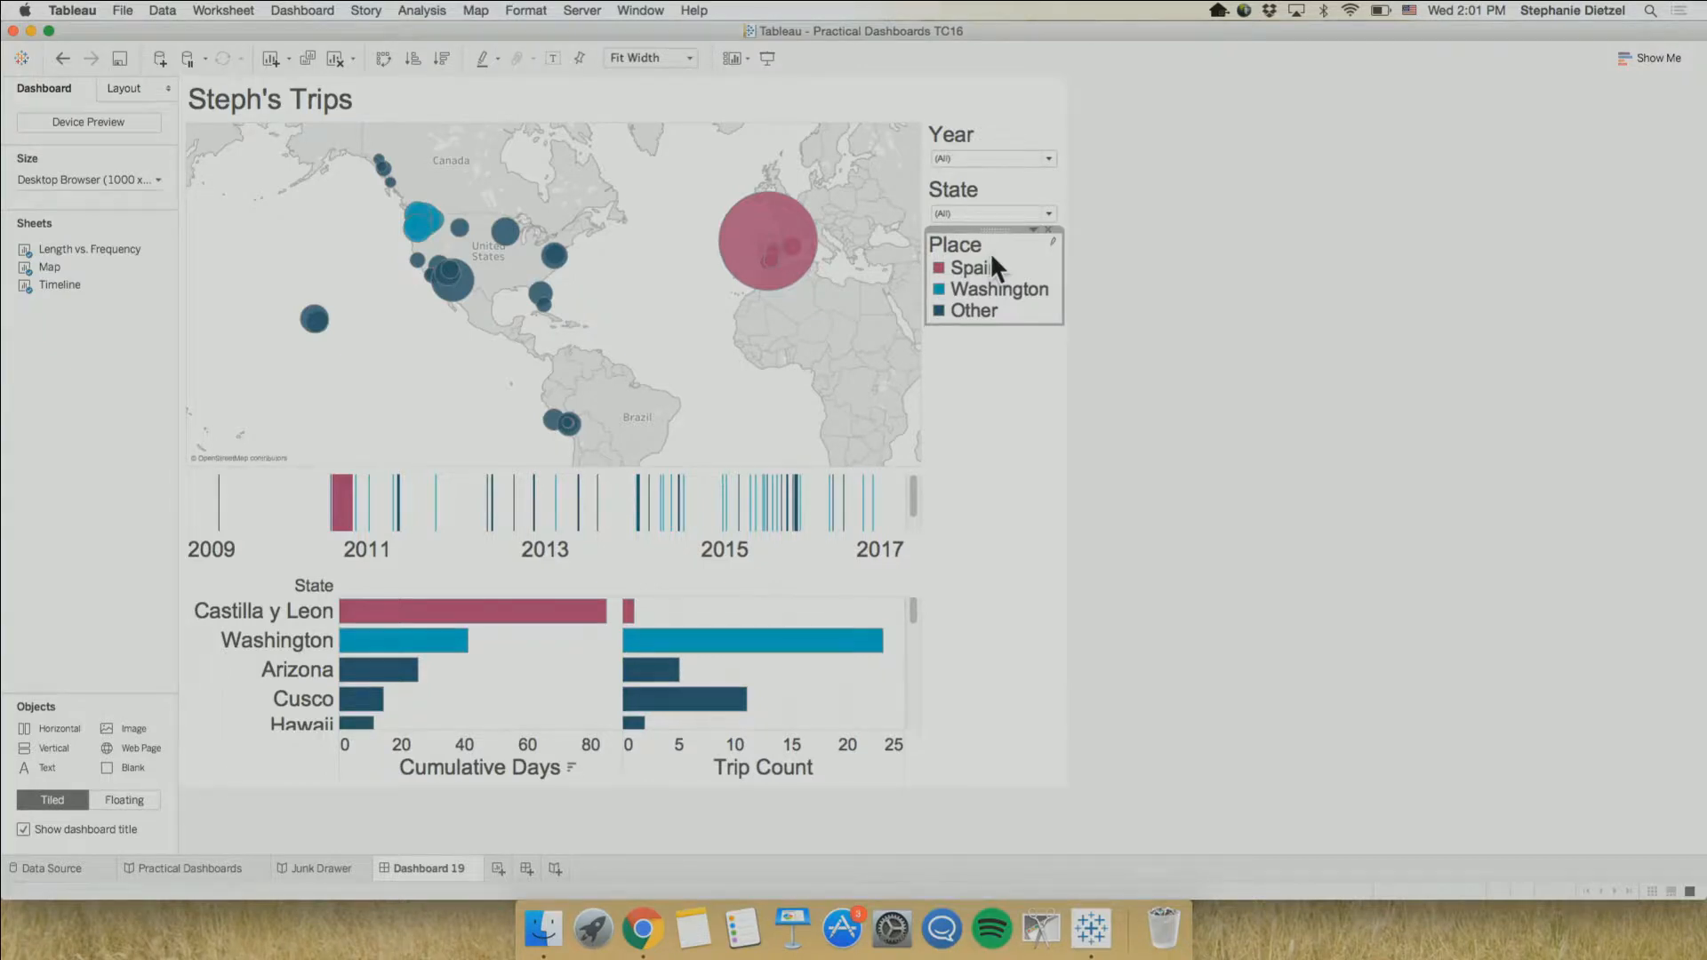
click(1033, 230)
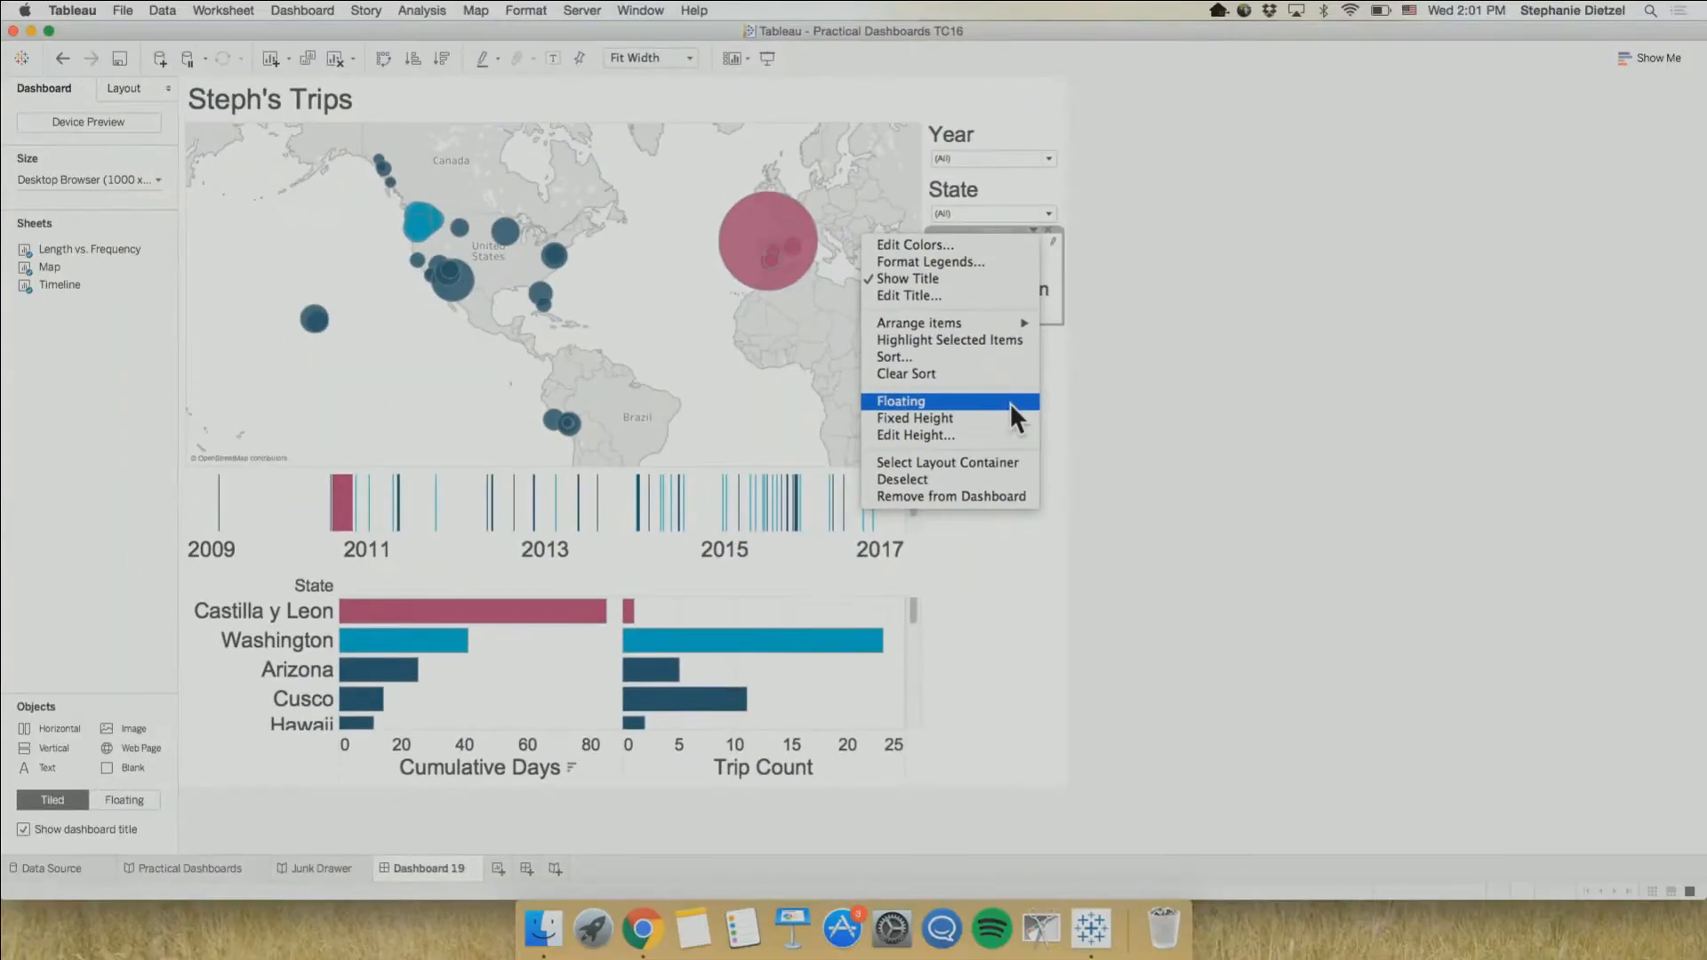
click(1012, 401)
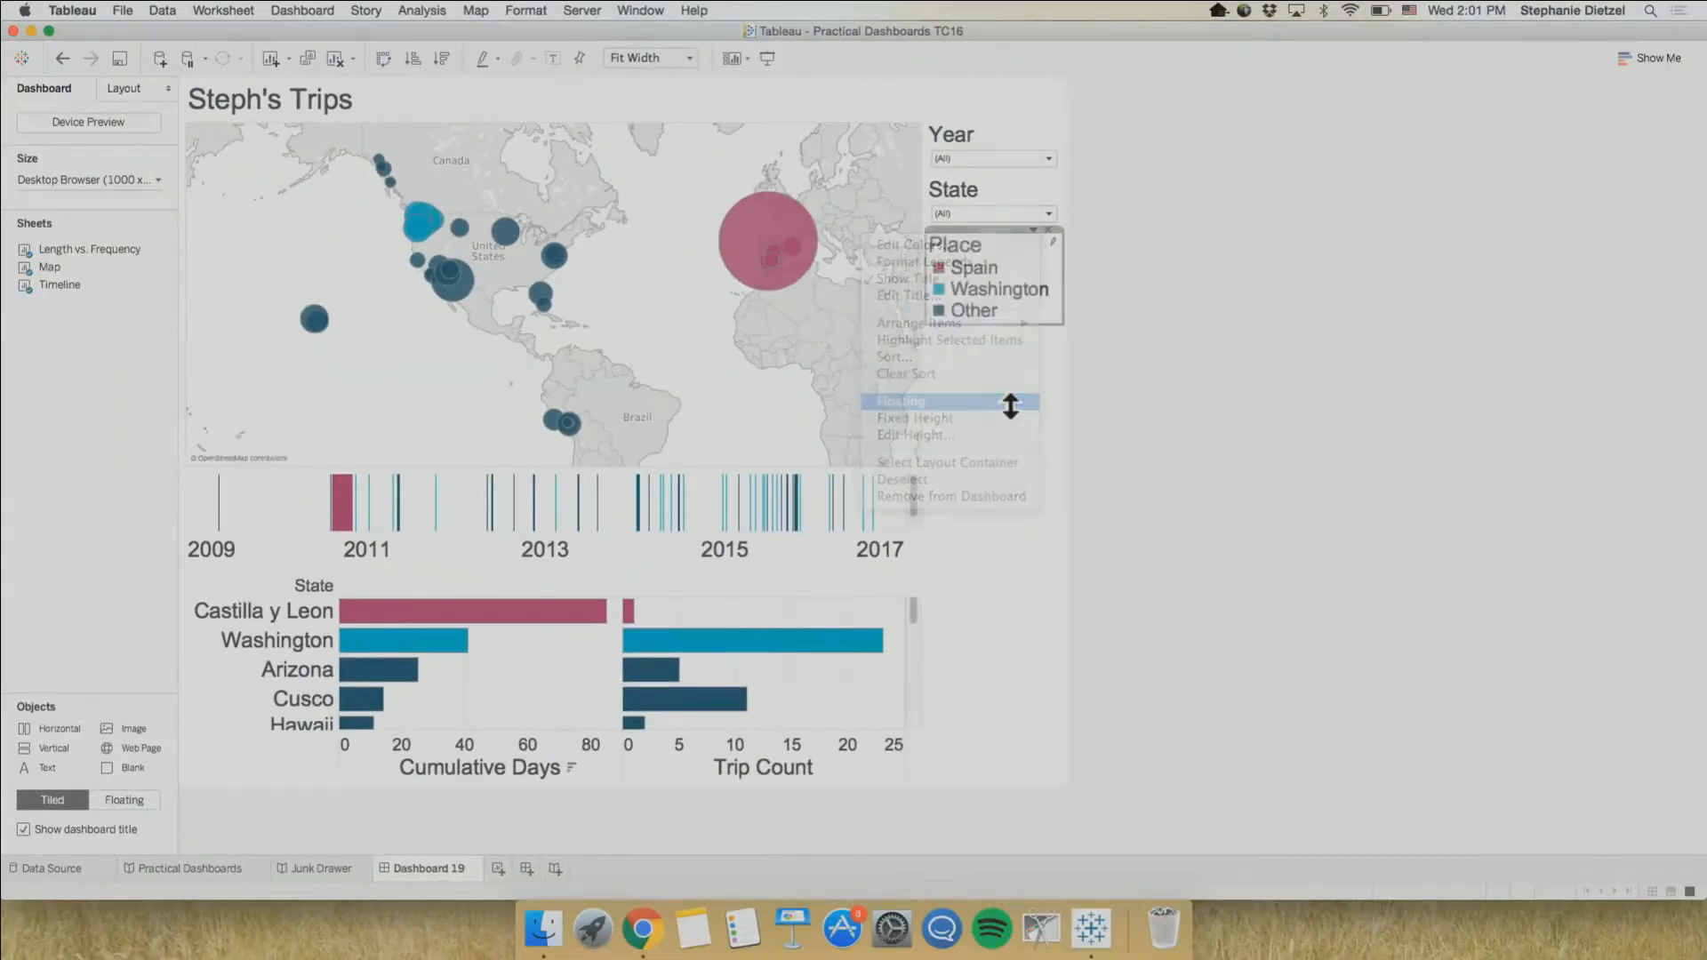
drag(969, 244, 640, 343)
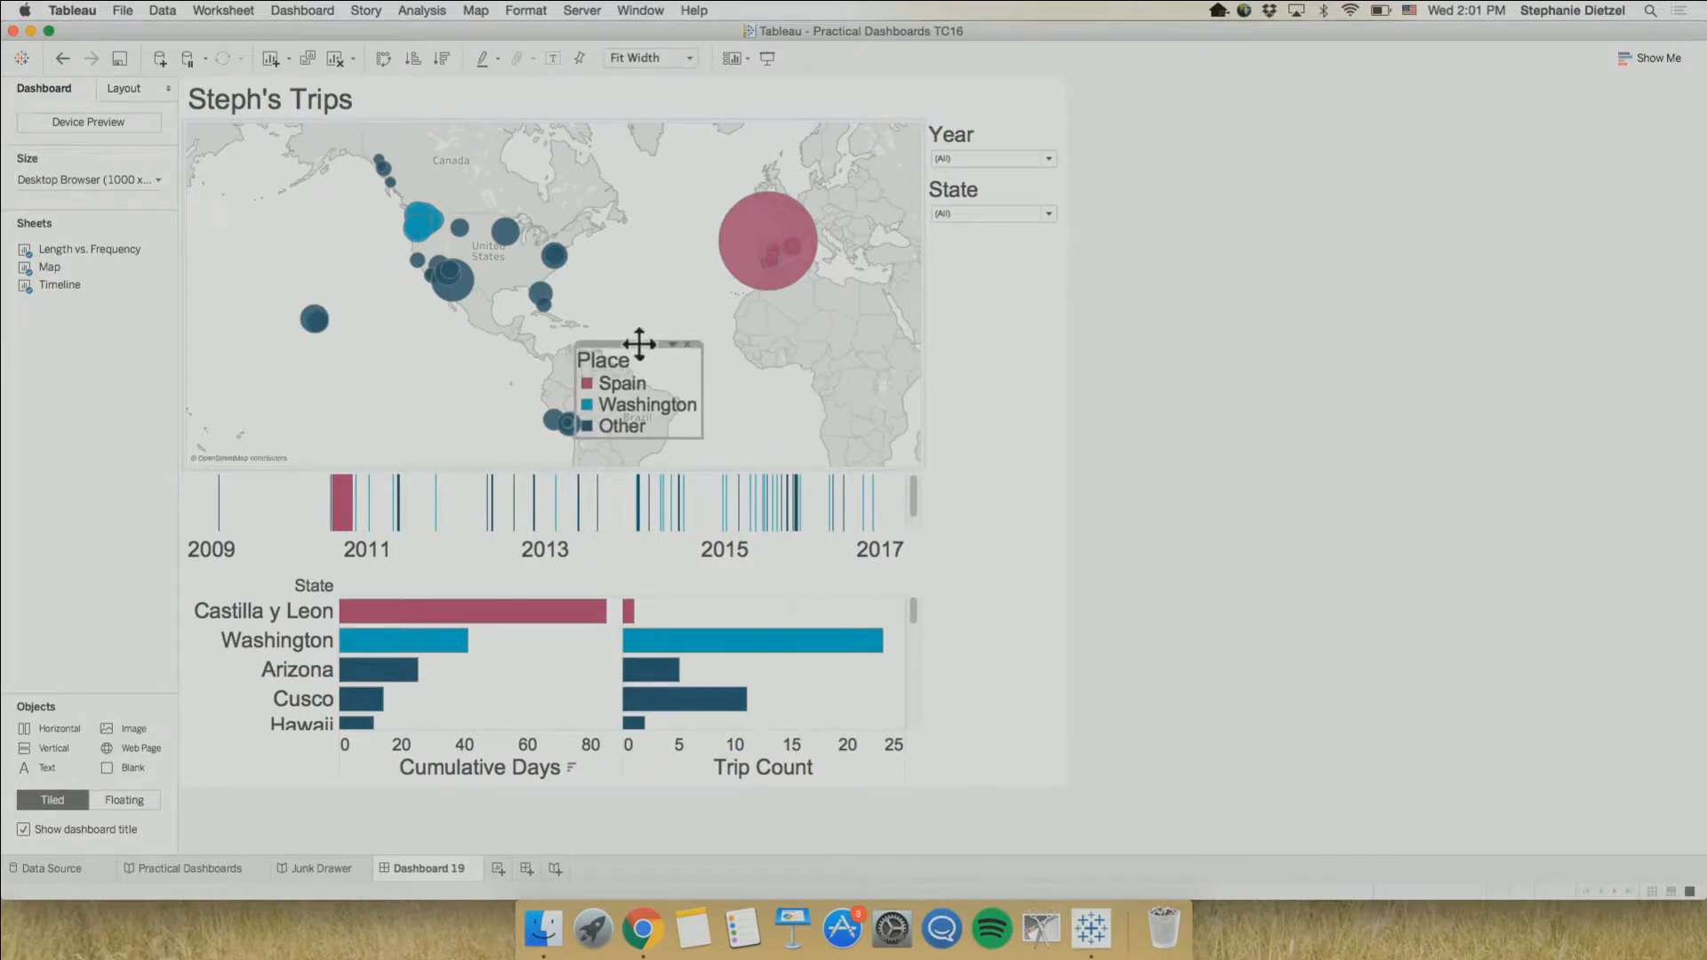
drag(639, 343, 381, 388)
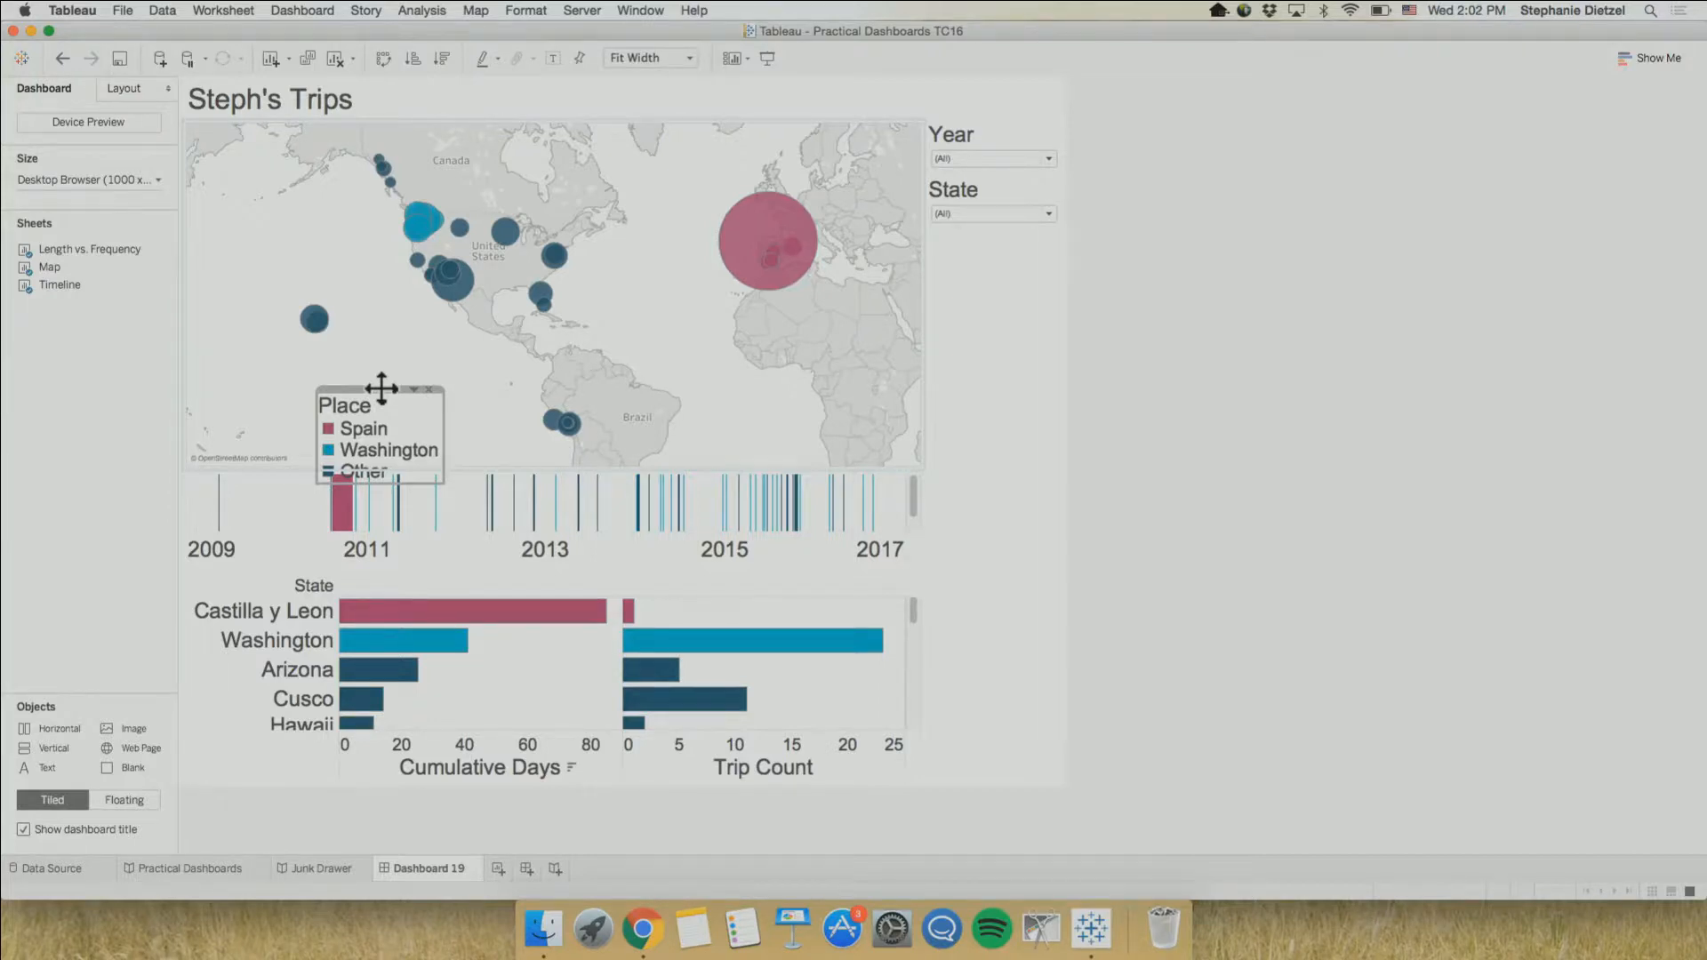
drag(382, 389, 990, 606)
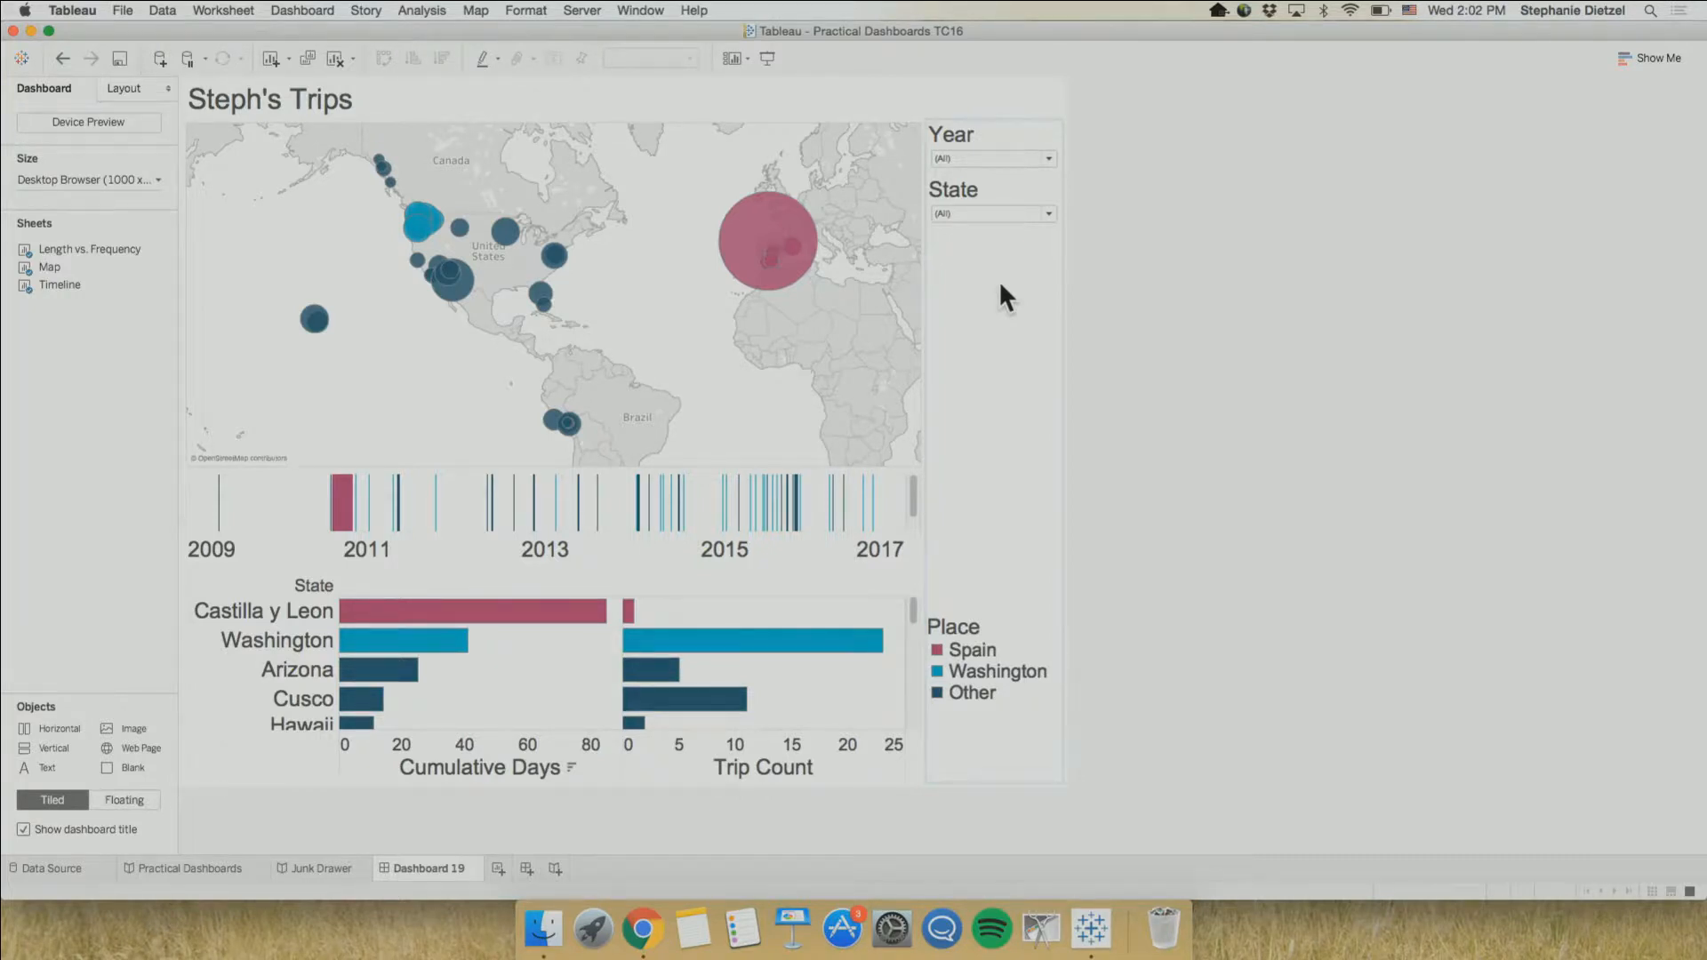
Make the State filter floating and place it over the lower right corner of the map
click(1012, 179)
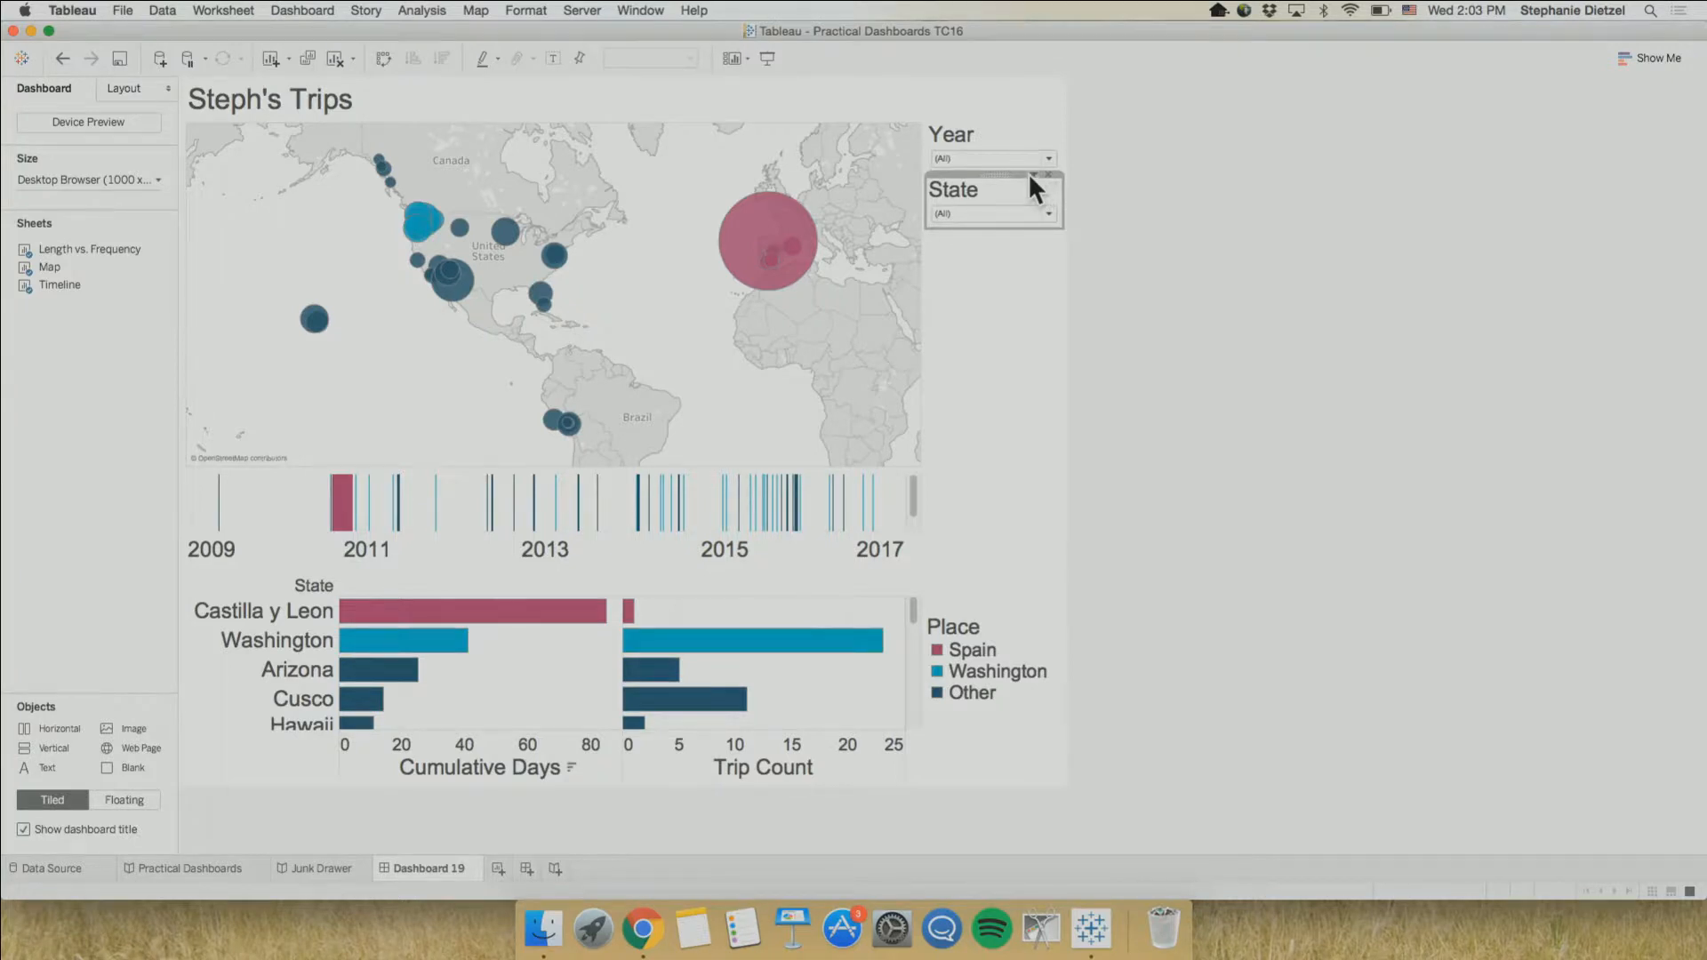
double_click(1033, 175)
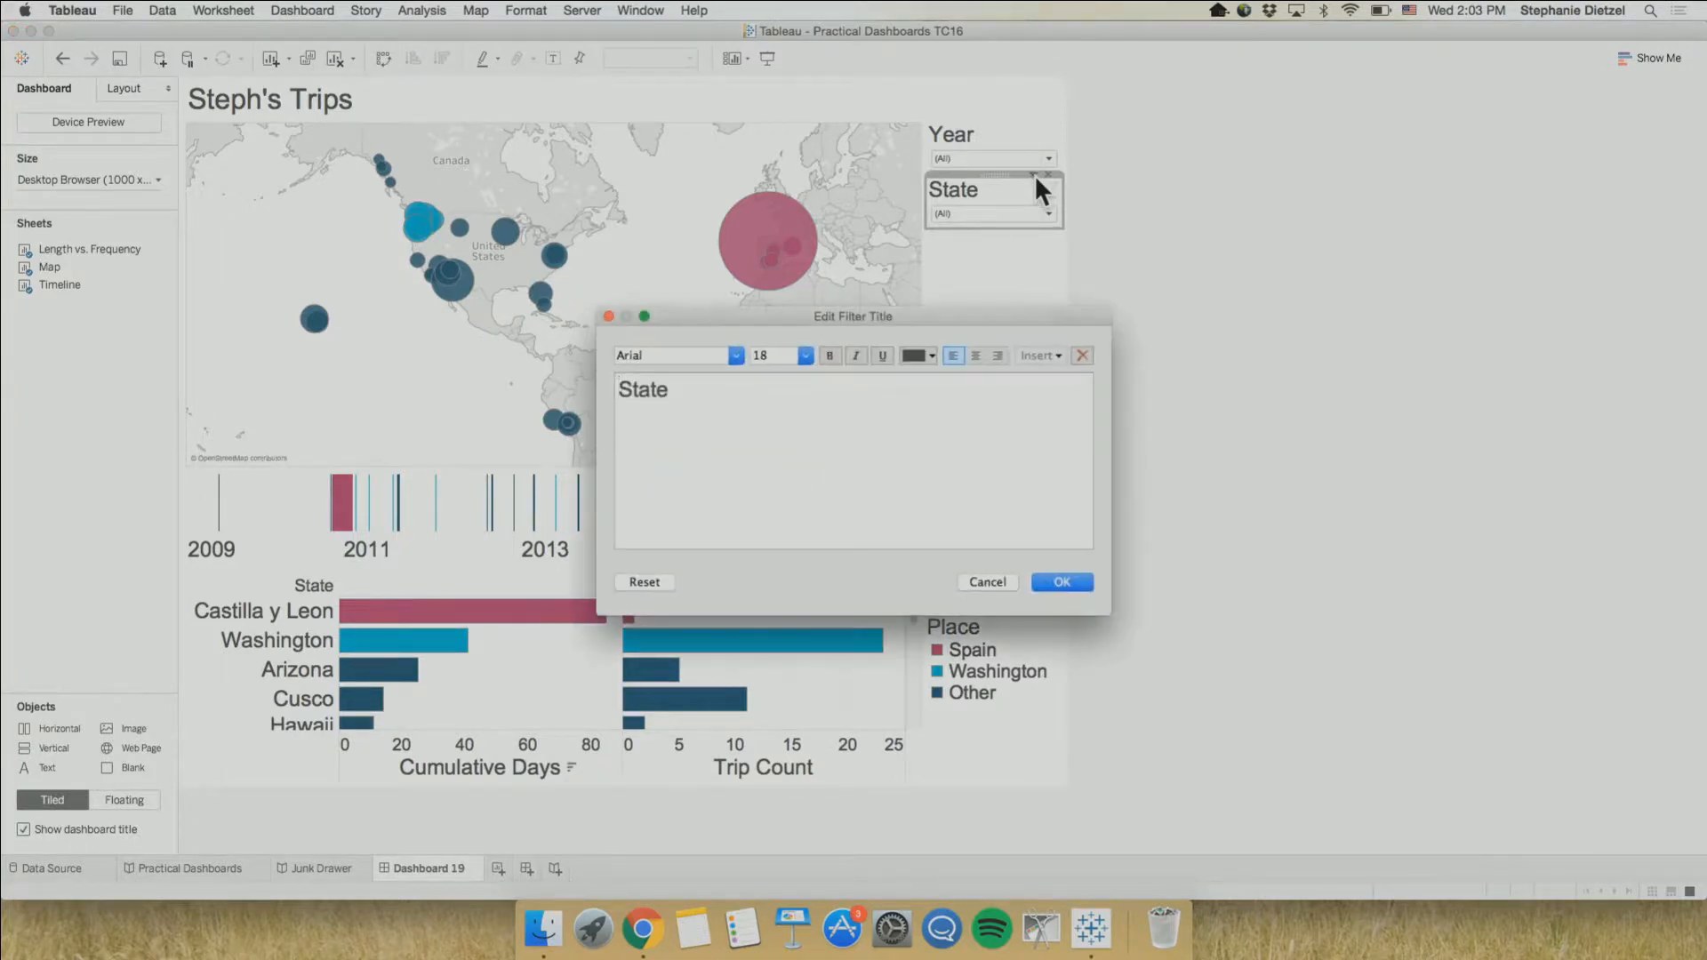
click(608, 316)
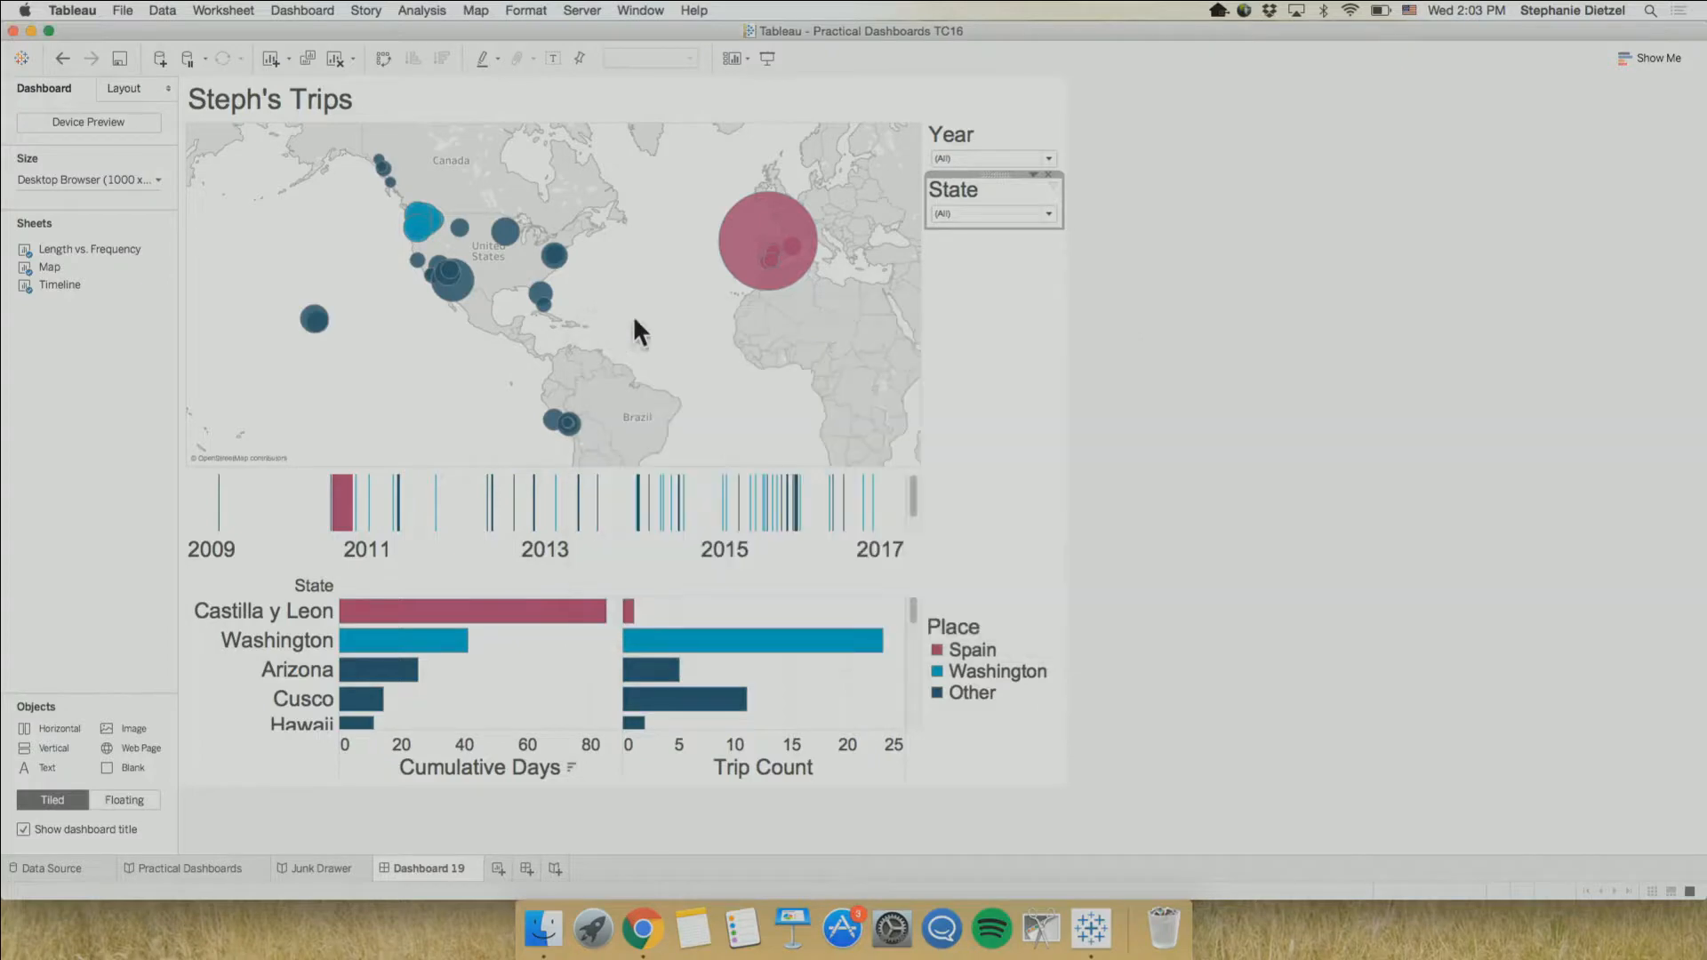
click(1032, 174)
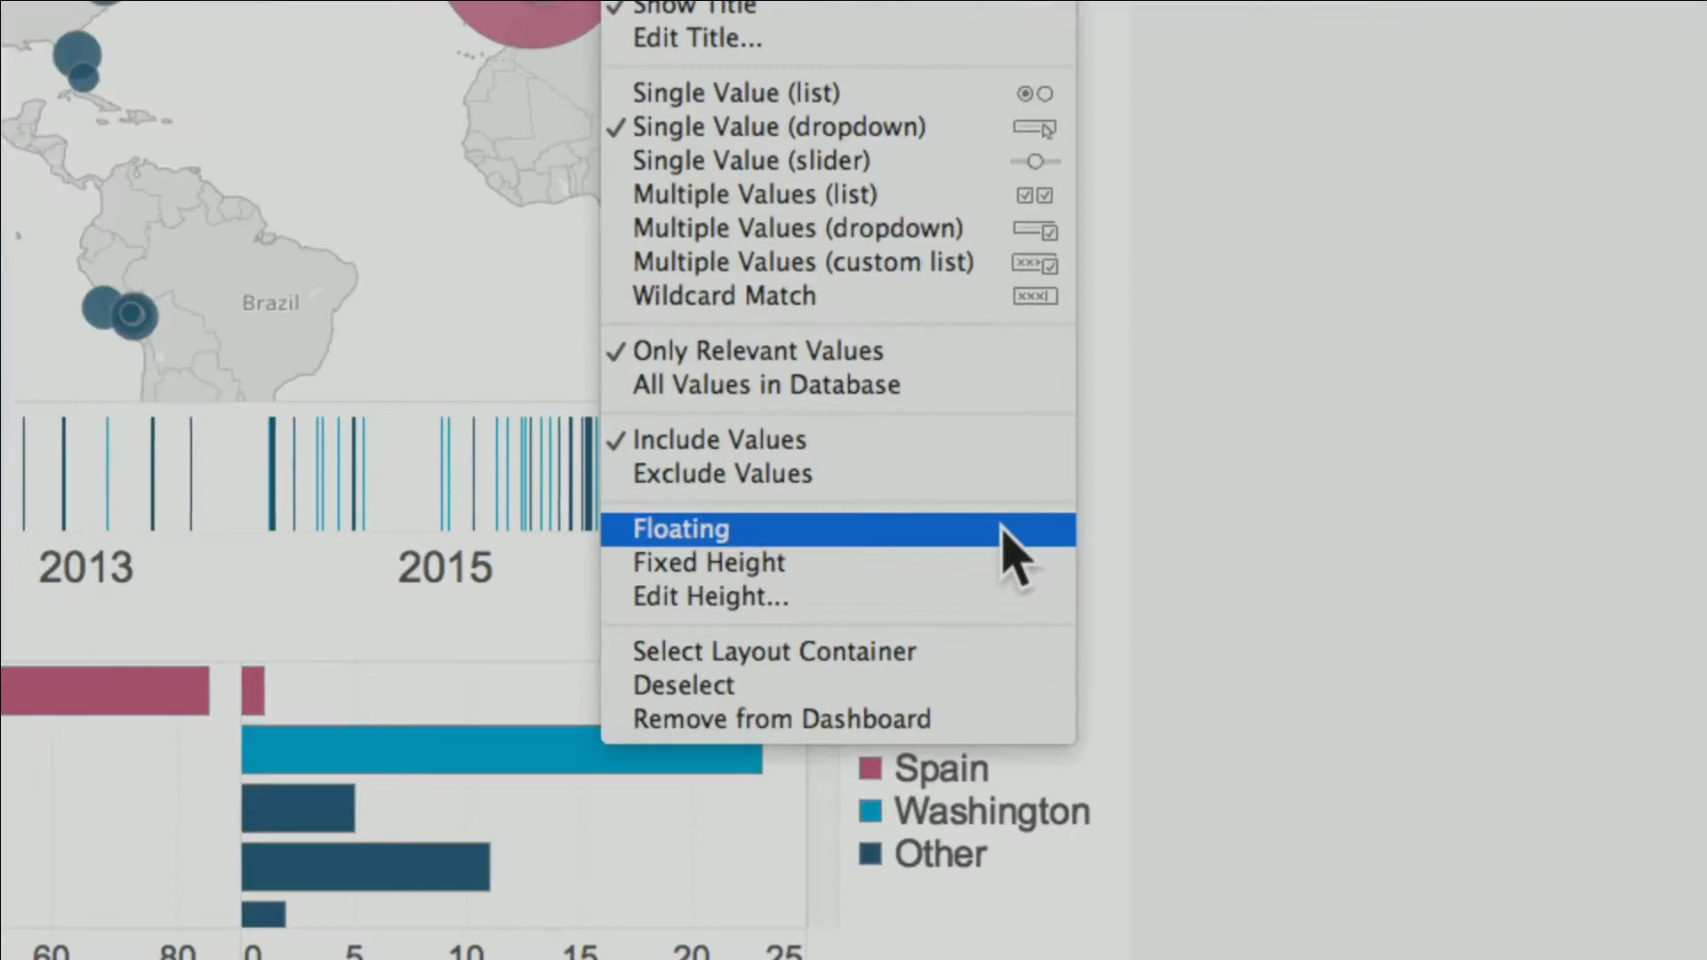
click(1003, 528)
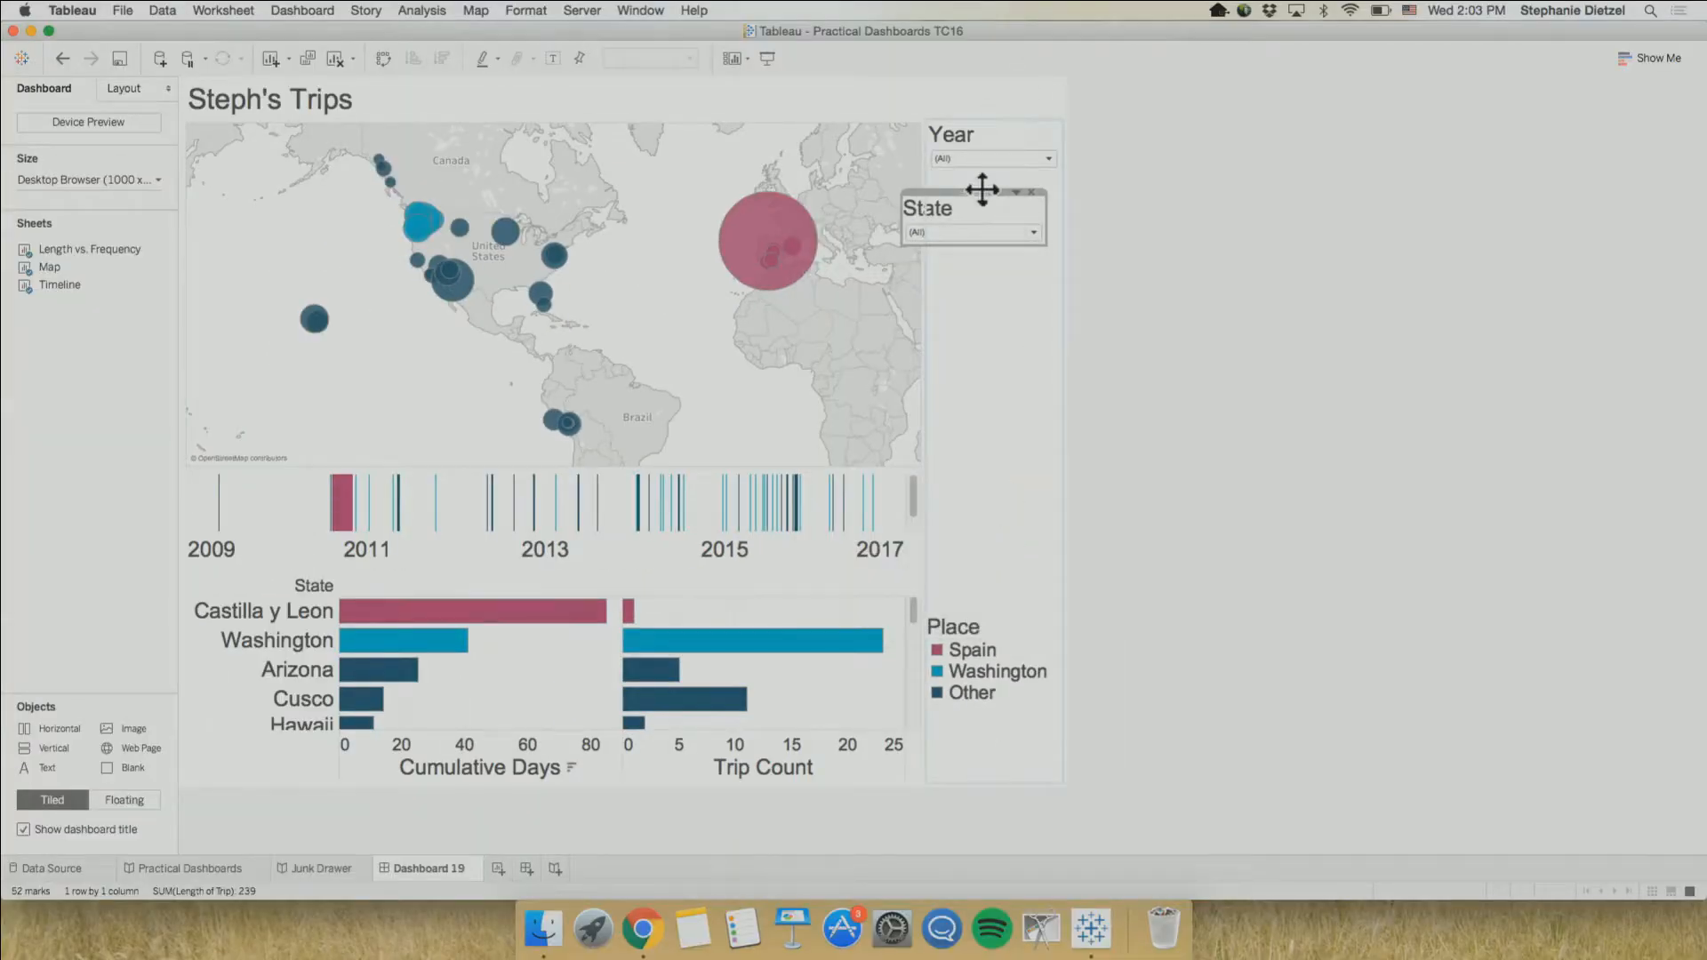
drag(979, 188, 955, 380)
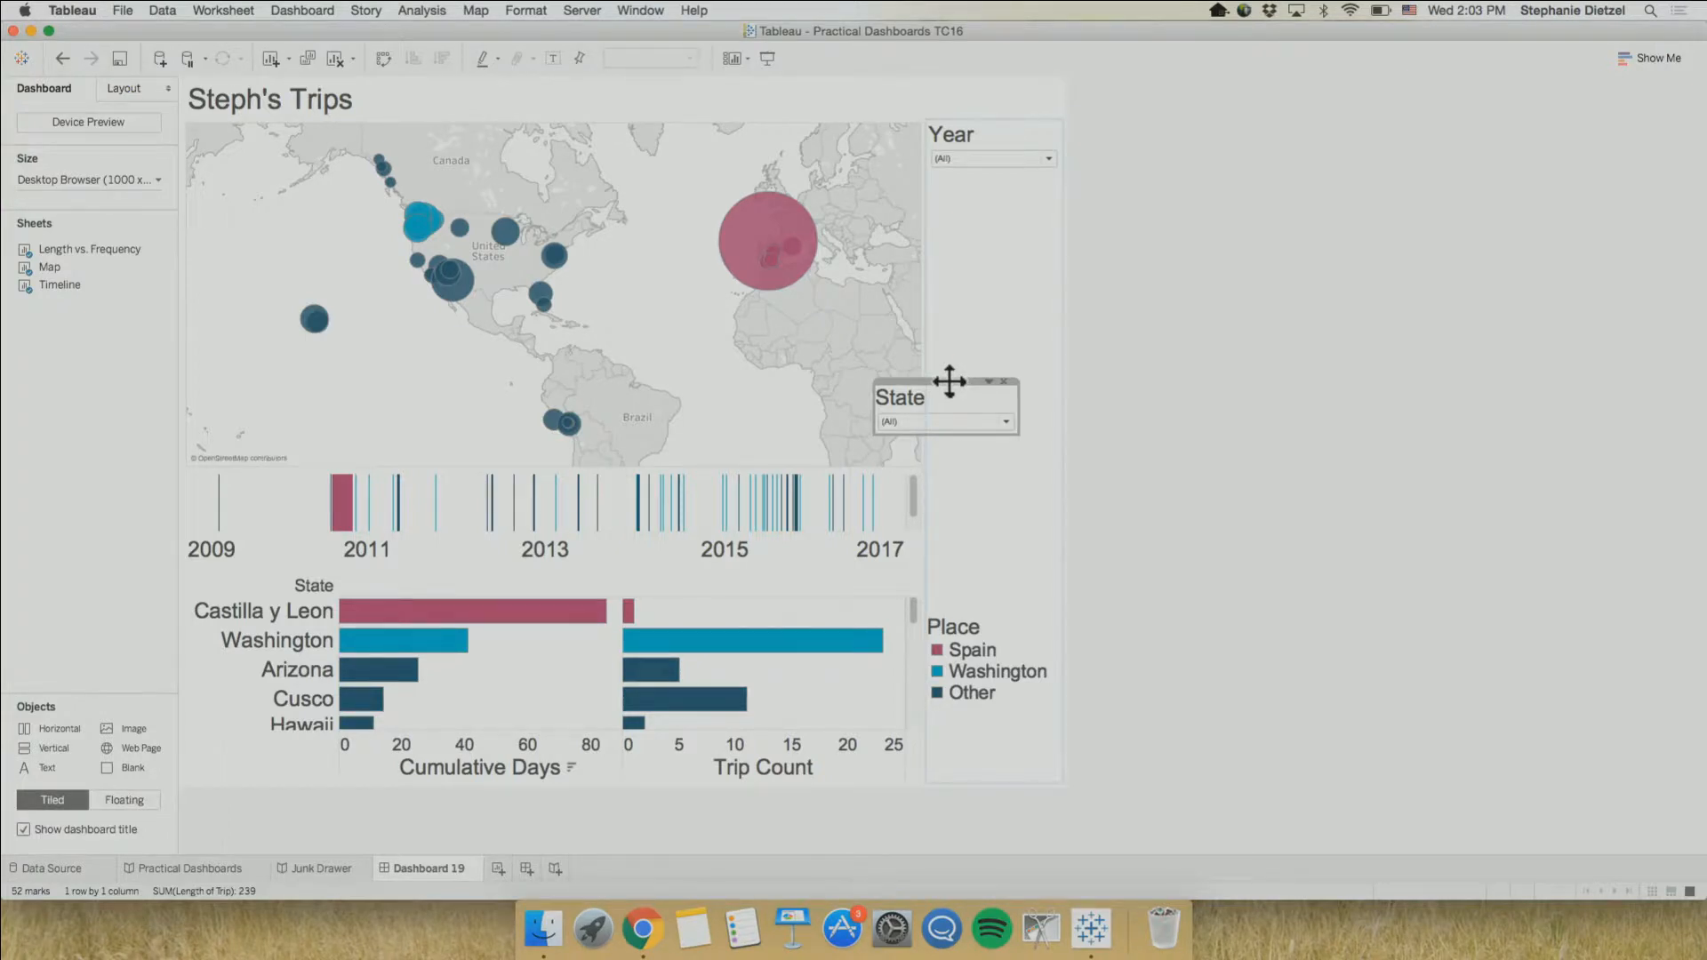
drag(950, 382, 959, 369)
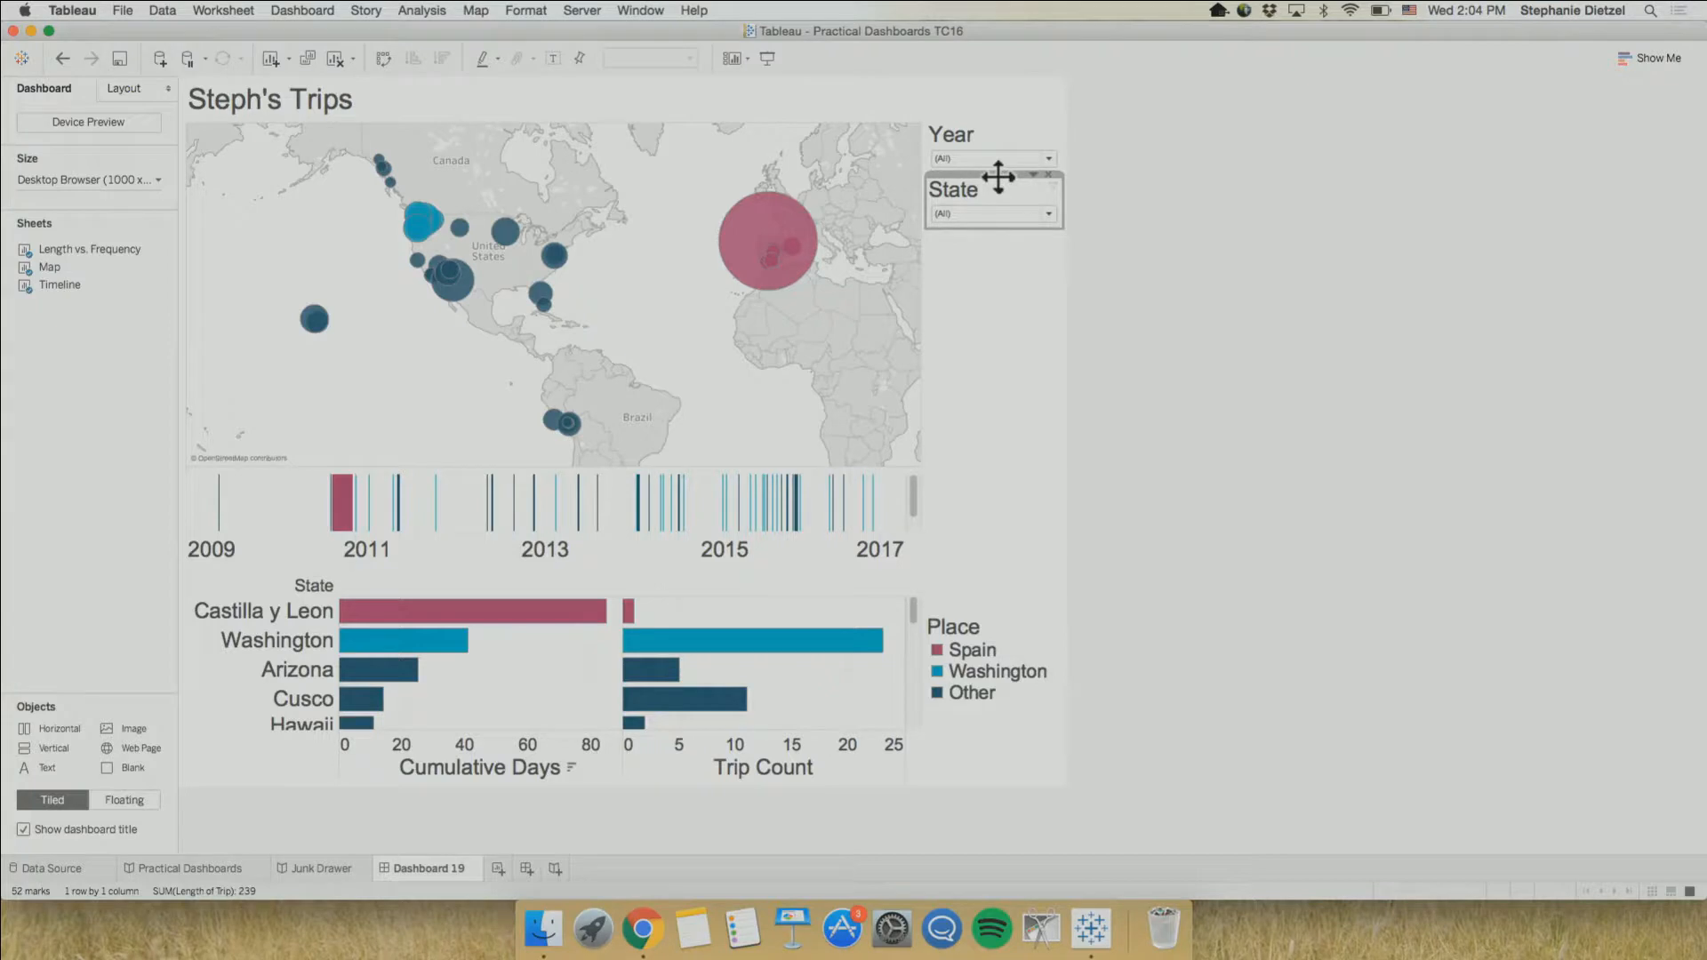
drag(998, 177, 916, 400)
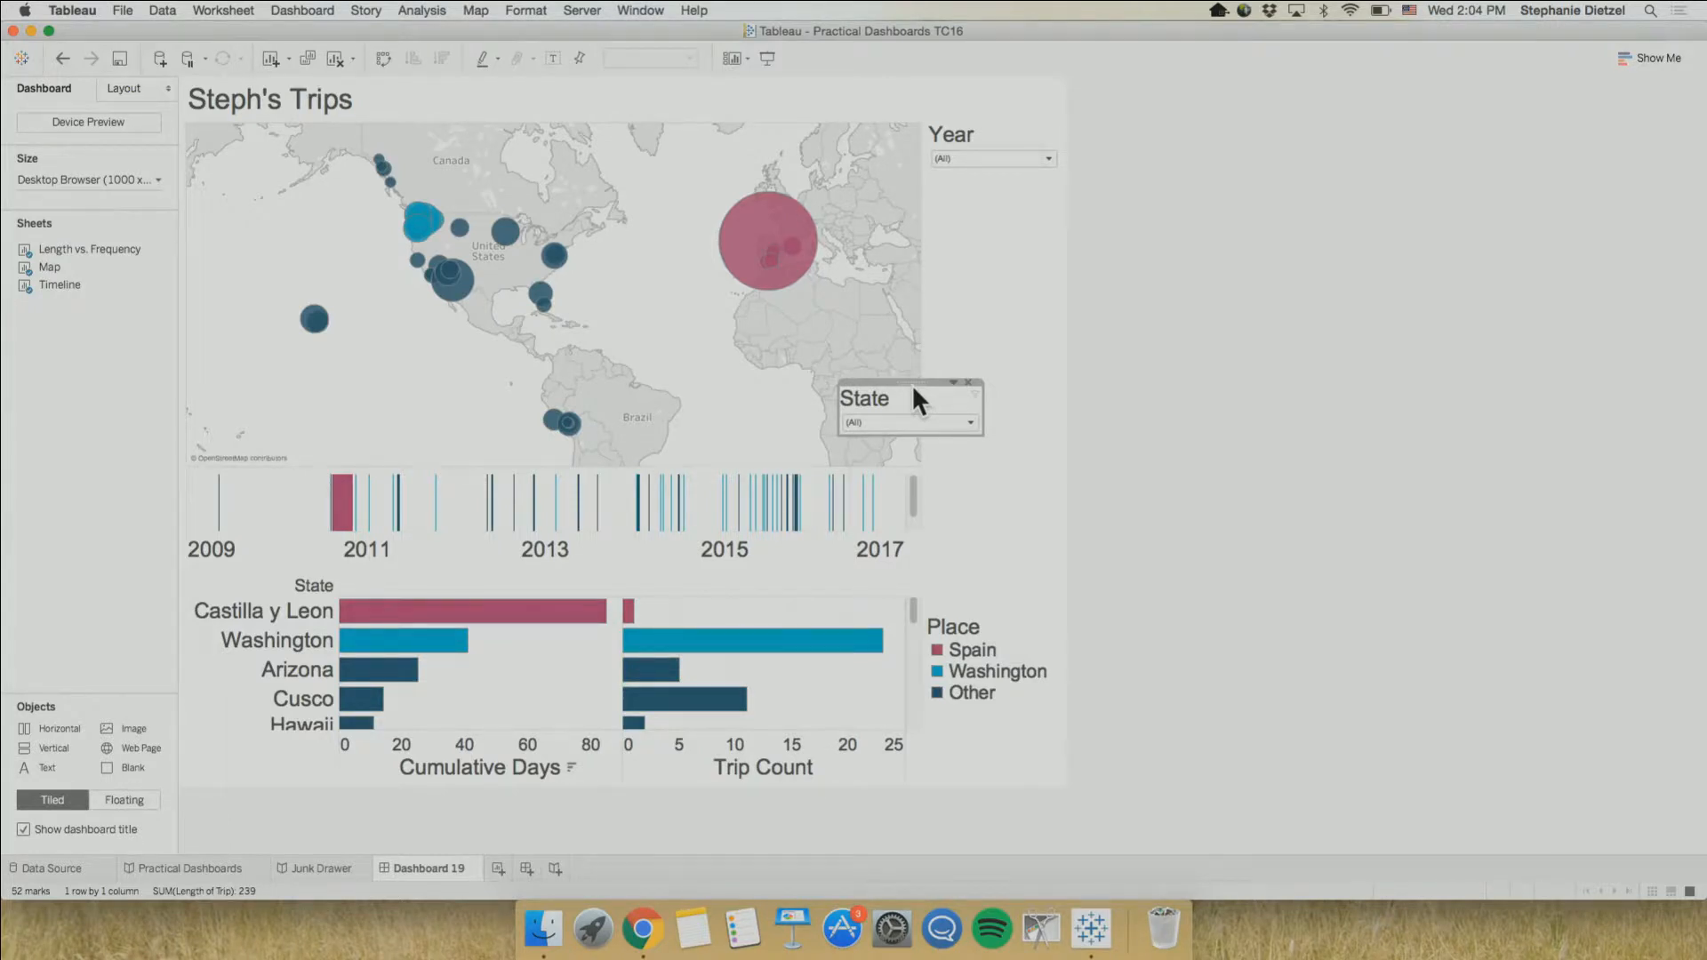
Move the Year filter onto the map beside the State filter, then undo the repositioning of both filters
click(990, 142)
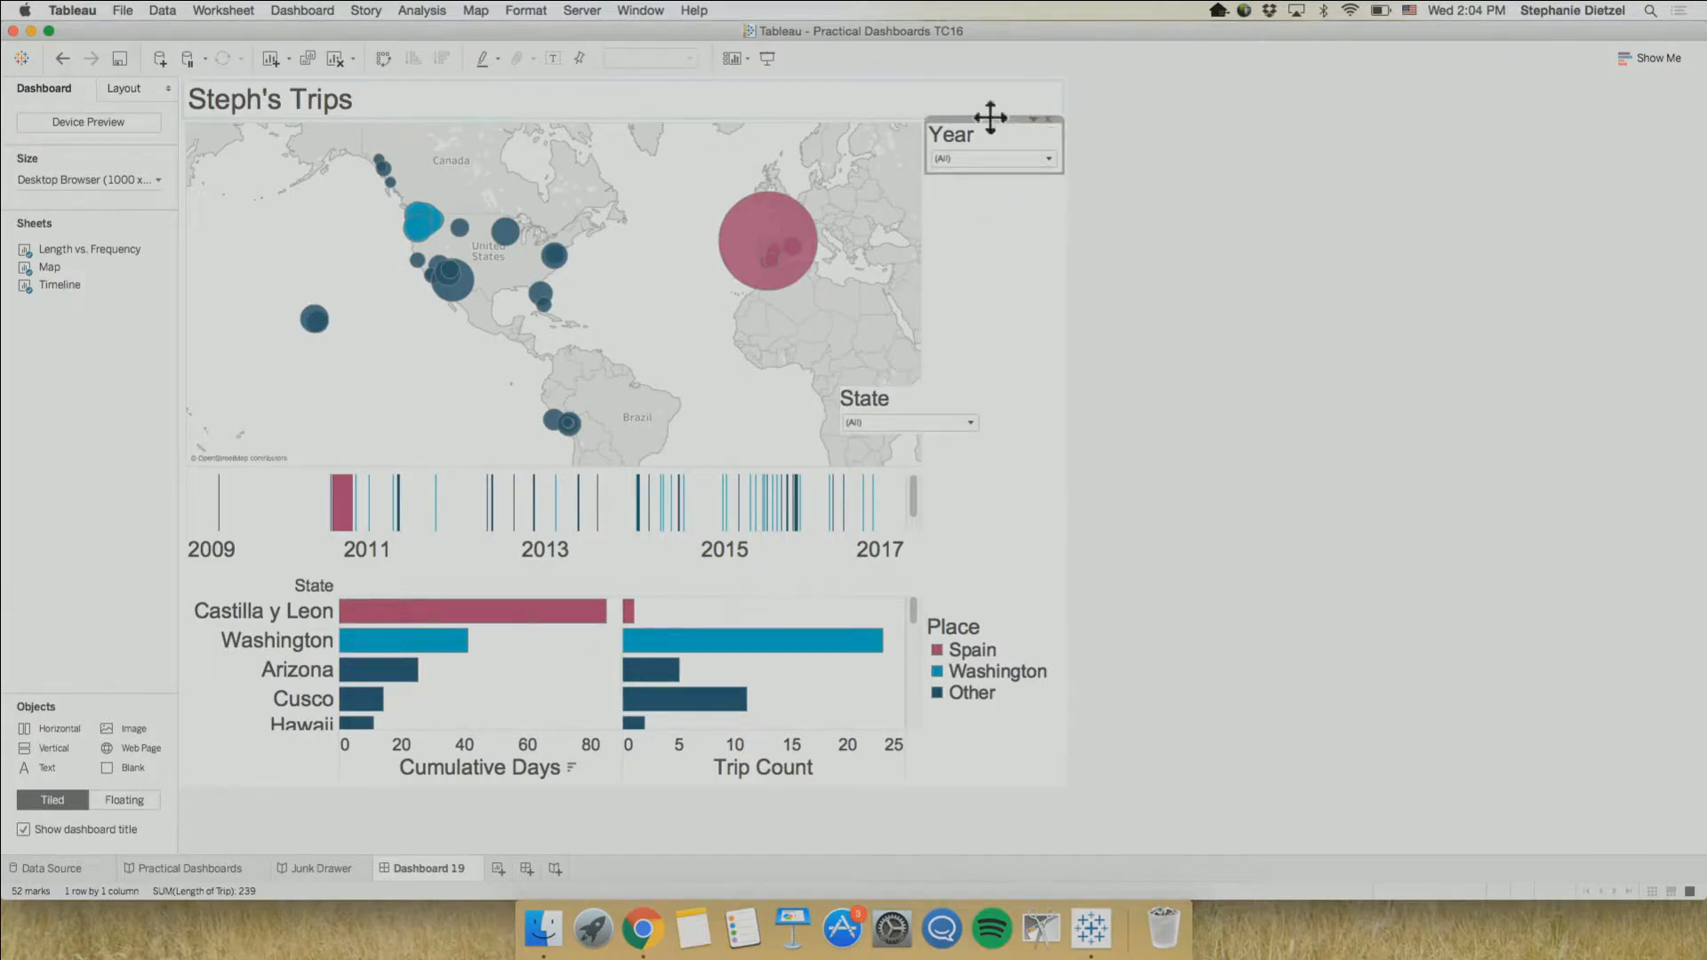
drag(990, 118, 751, 388)
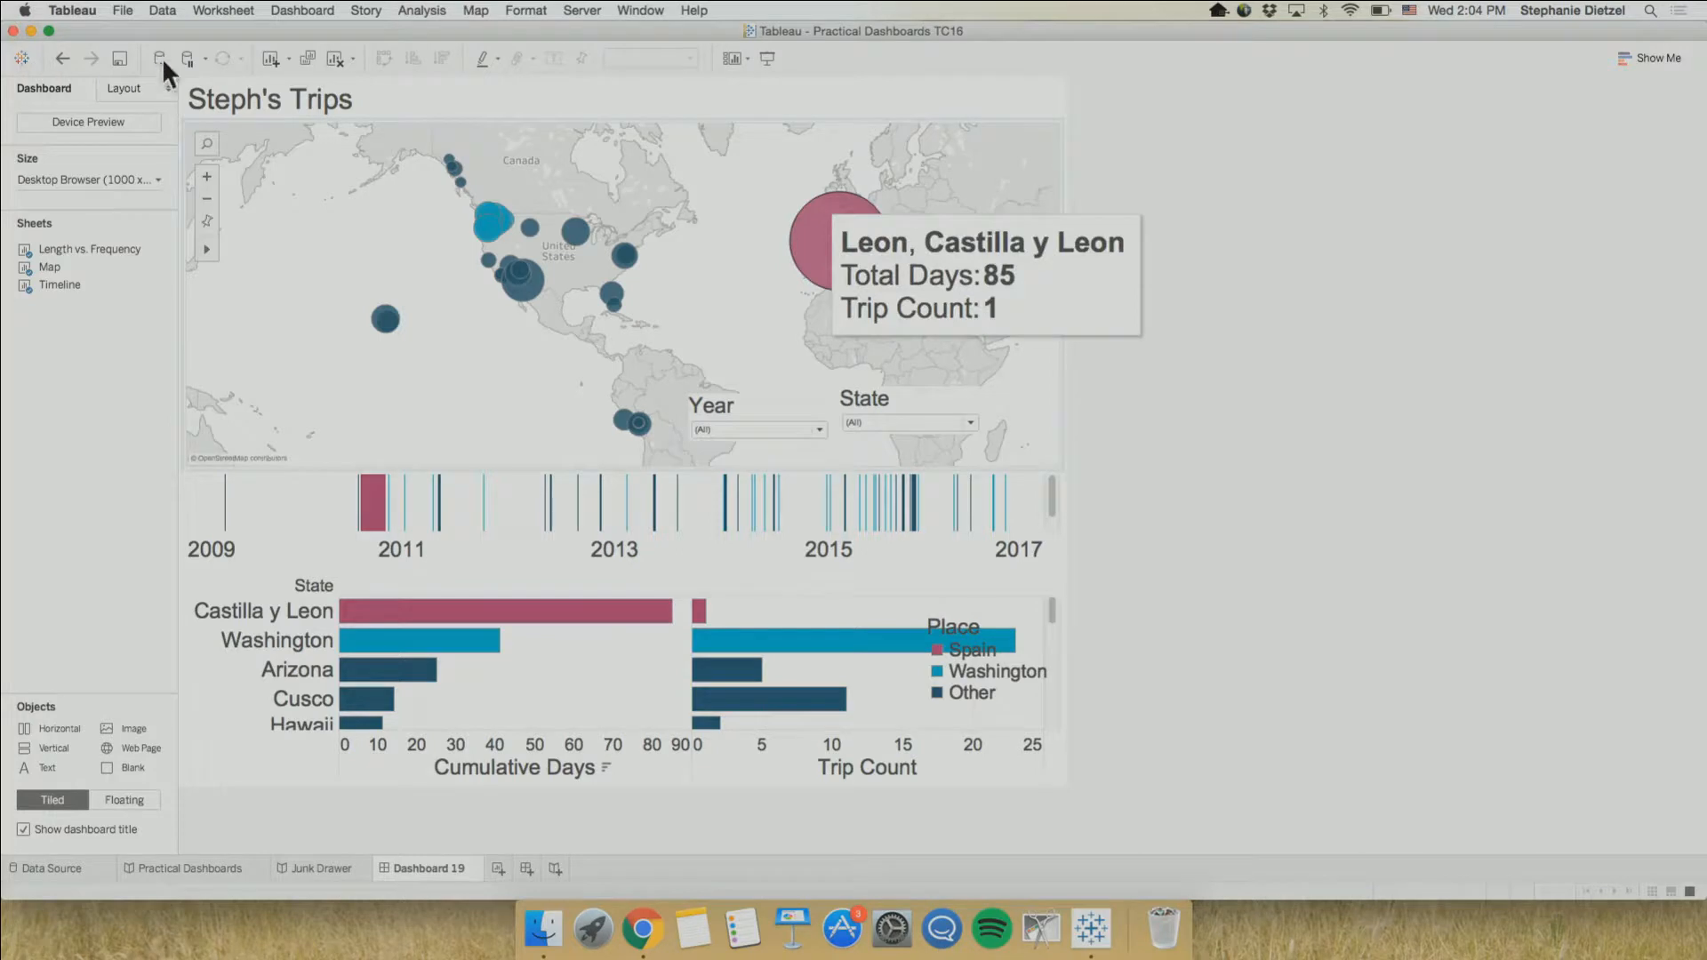
click(60, 51)
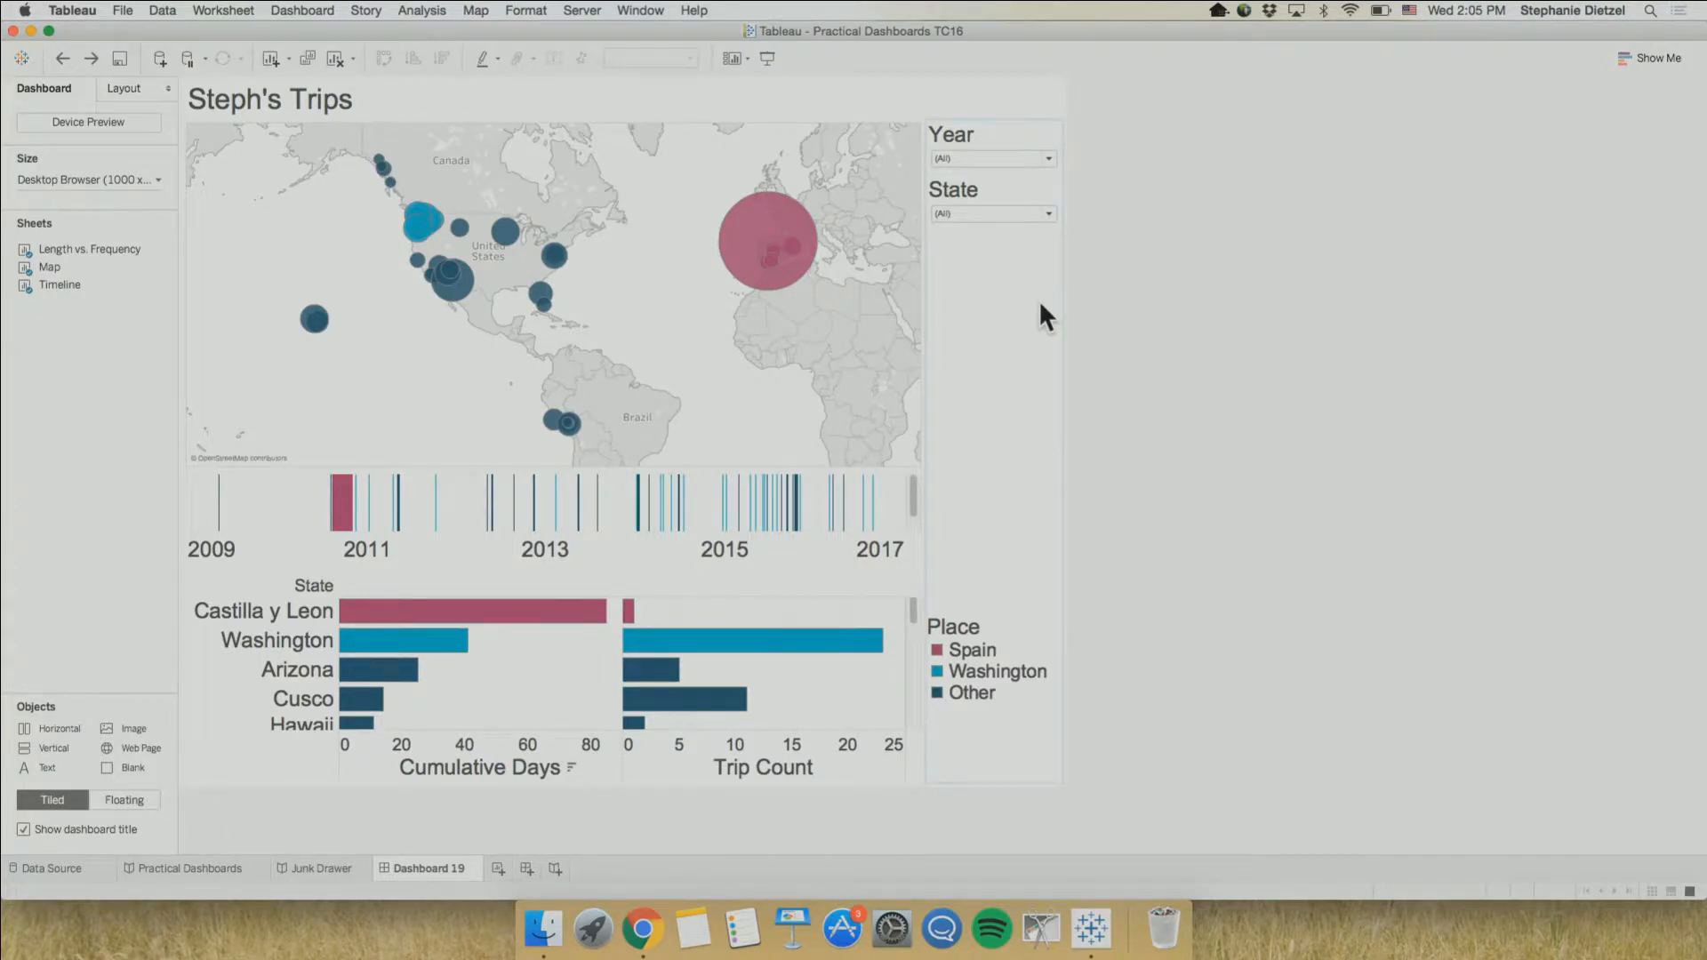
Duplicate the Dashboard 19 sheet
right_click(441, 869)
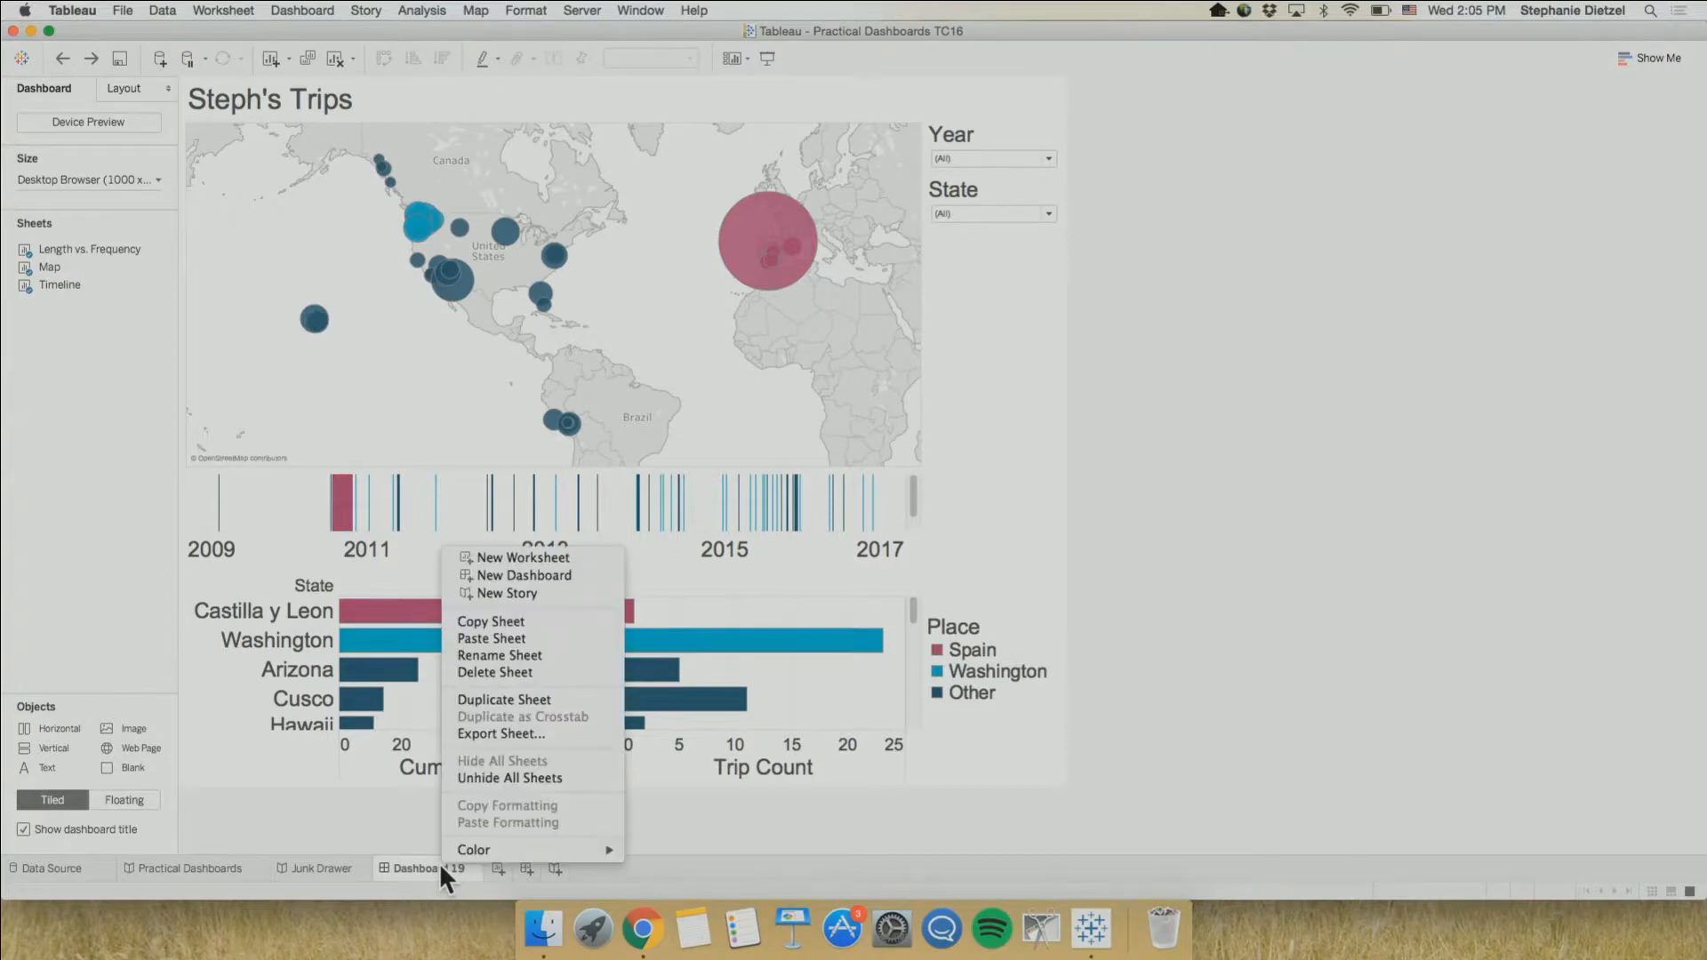
click(544, 699)
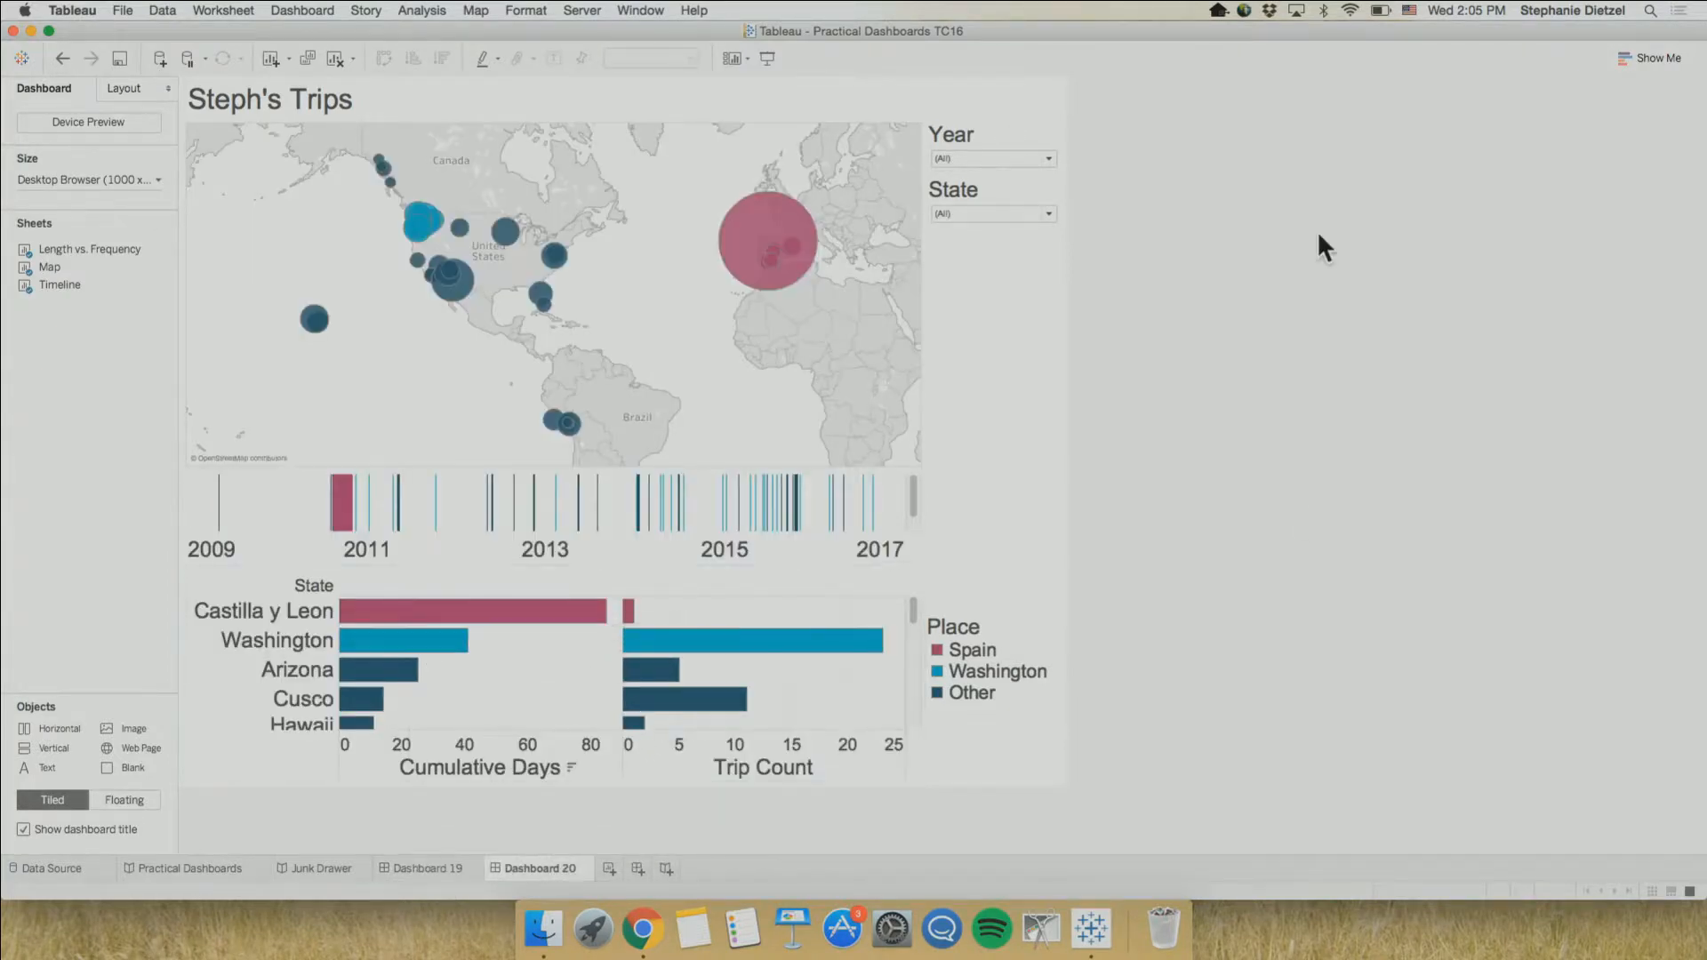
Move the container with the Year and State filters to the left side of the map, then undo the move
click(1013, 292)
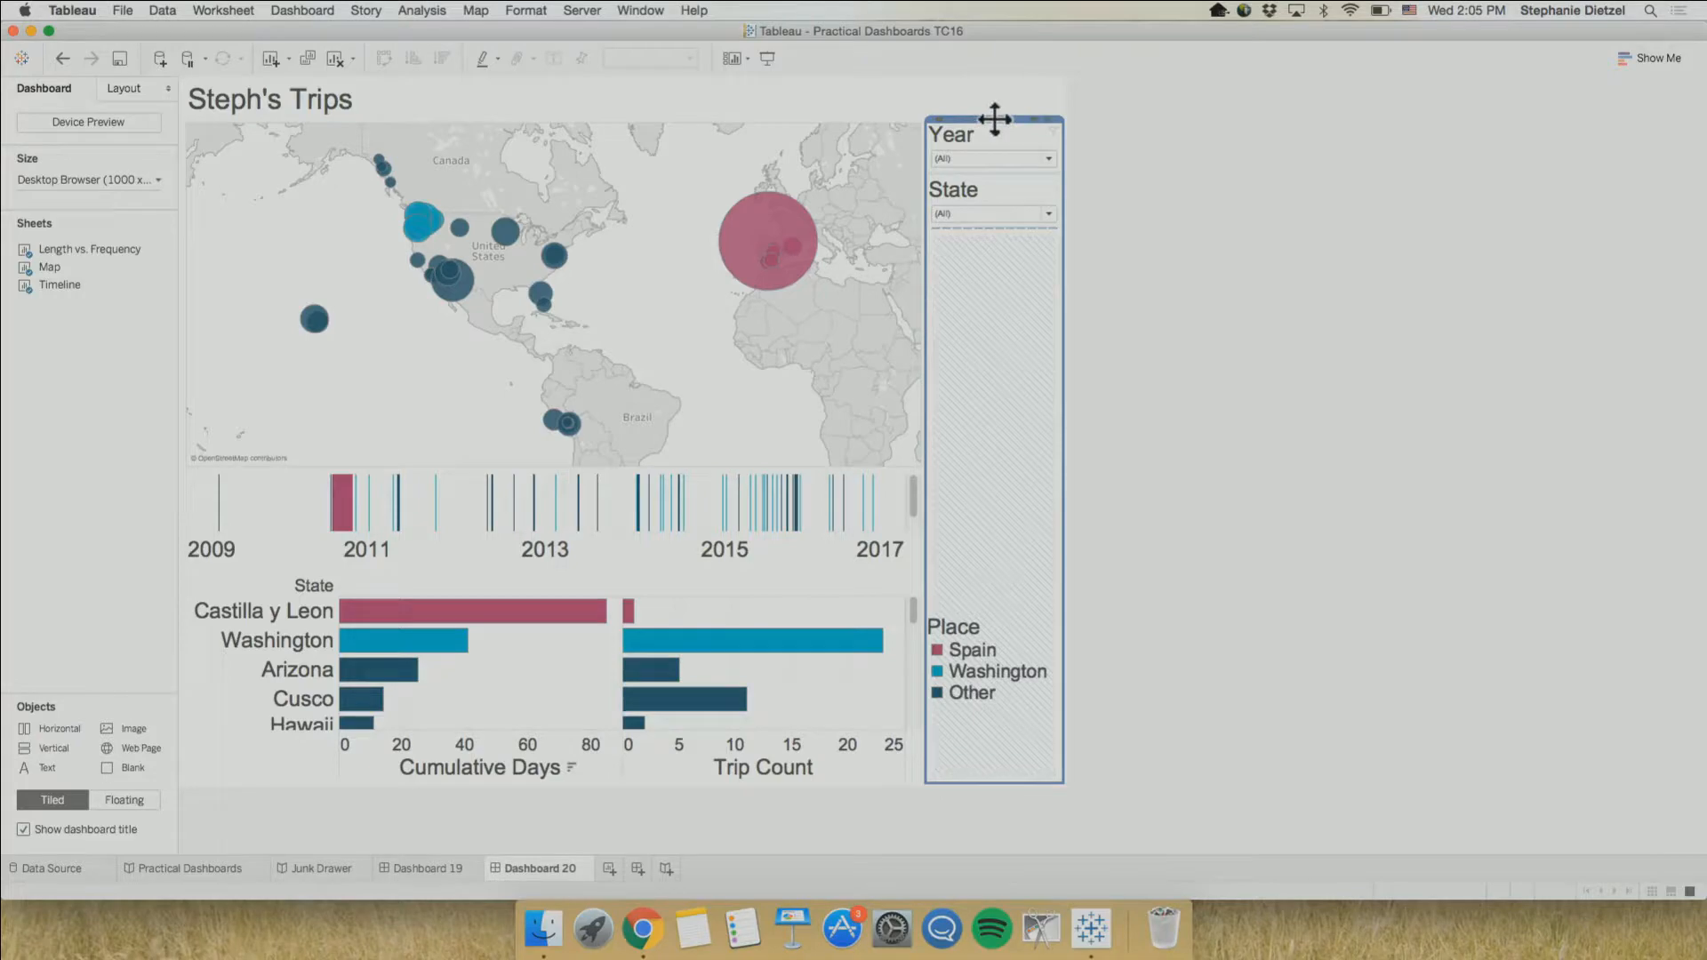
drag(995, 118, 389, 302)
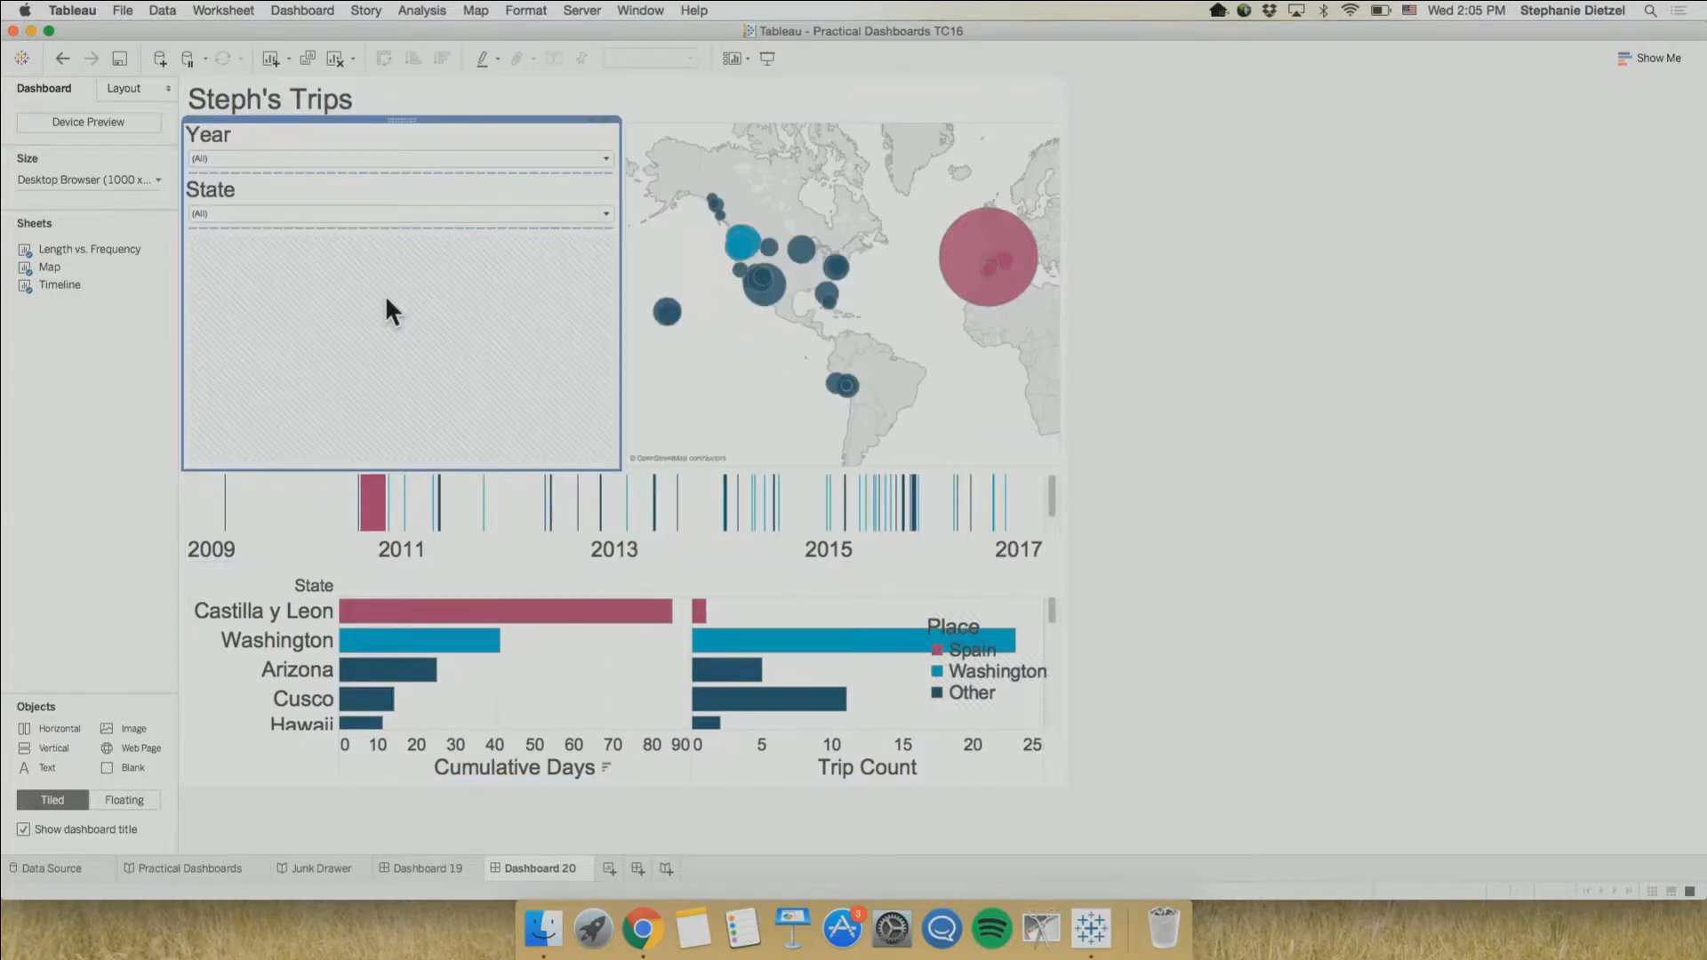
click(62, 55)
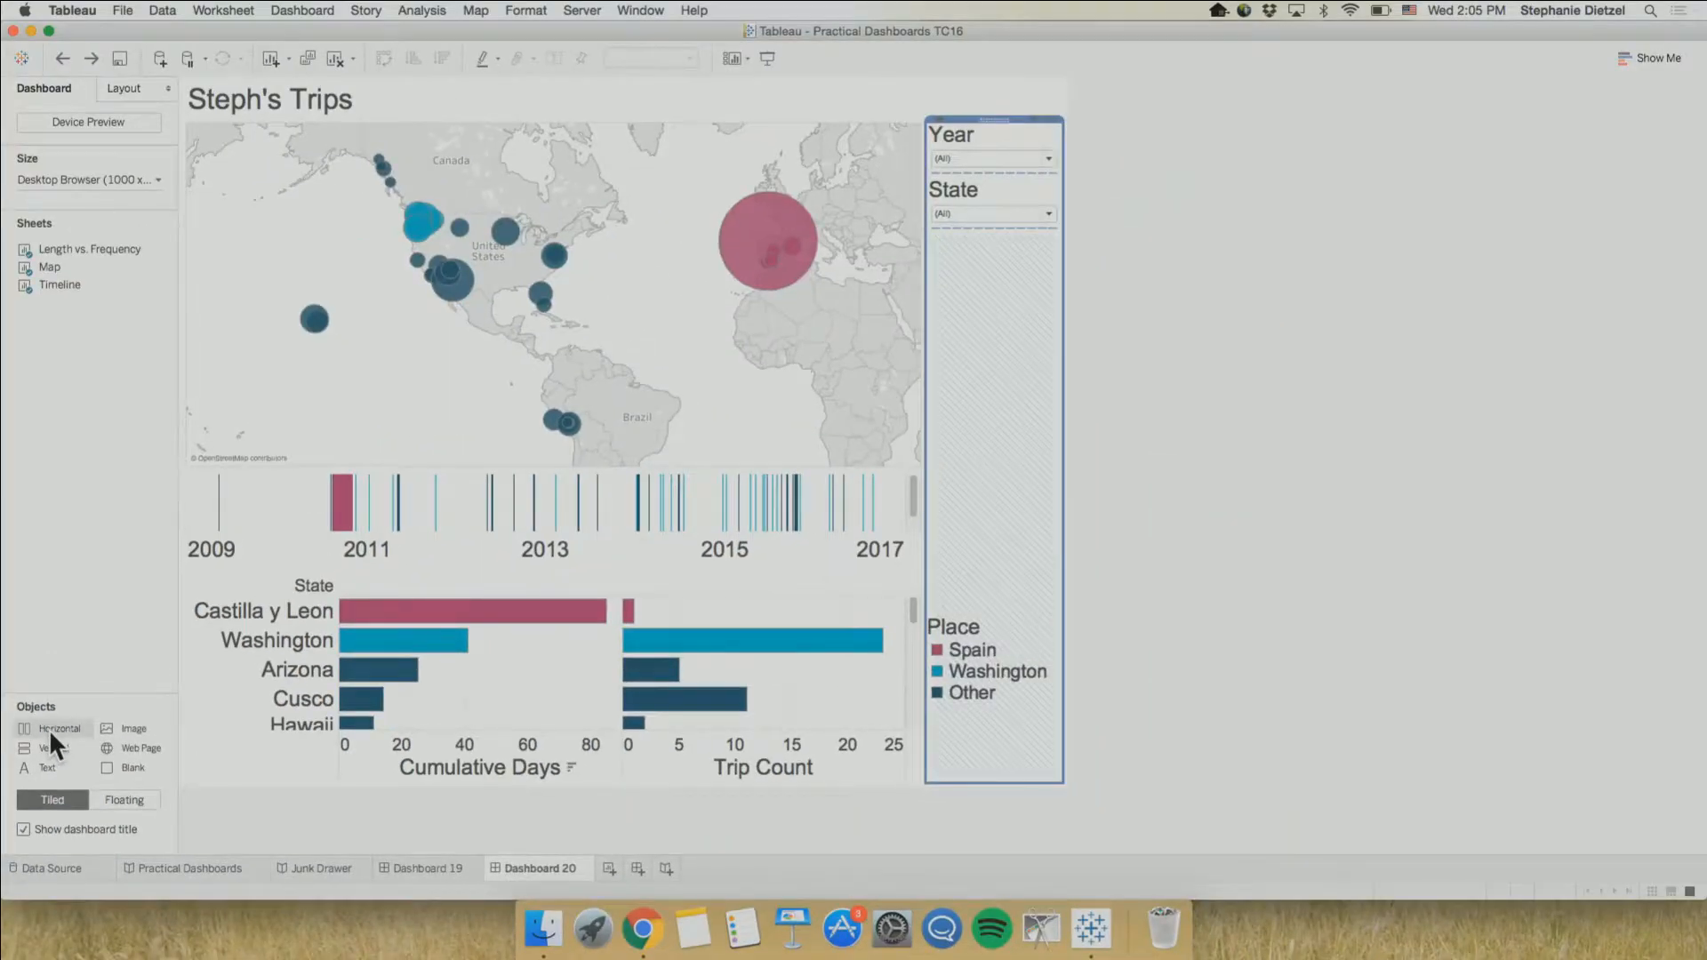
Add a horizontal layout container across the full width of the dashboard, below the existing charts
drag(50, 730, 300, 862)
drag(433, 867, 664, 784)
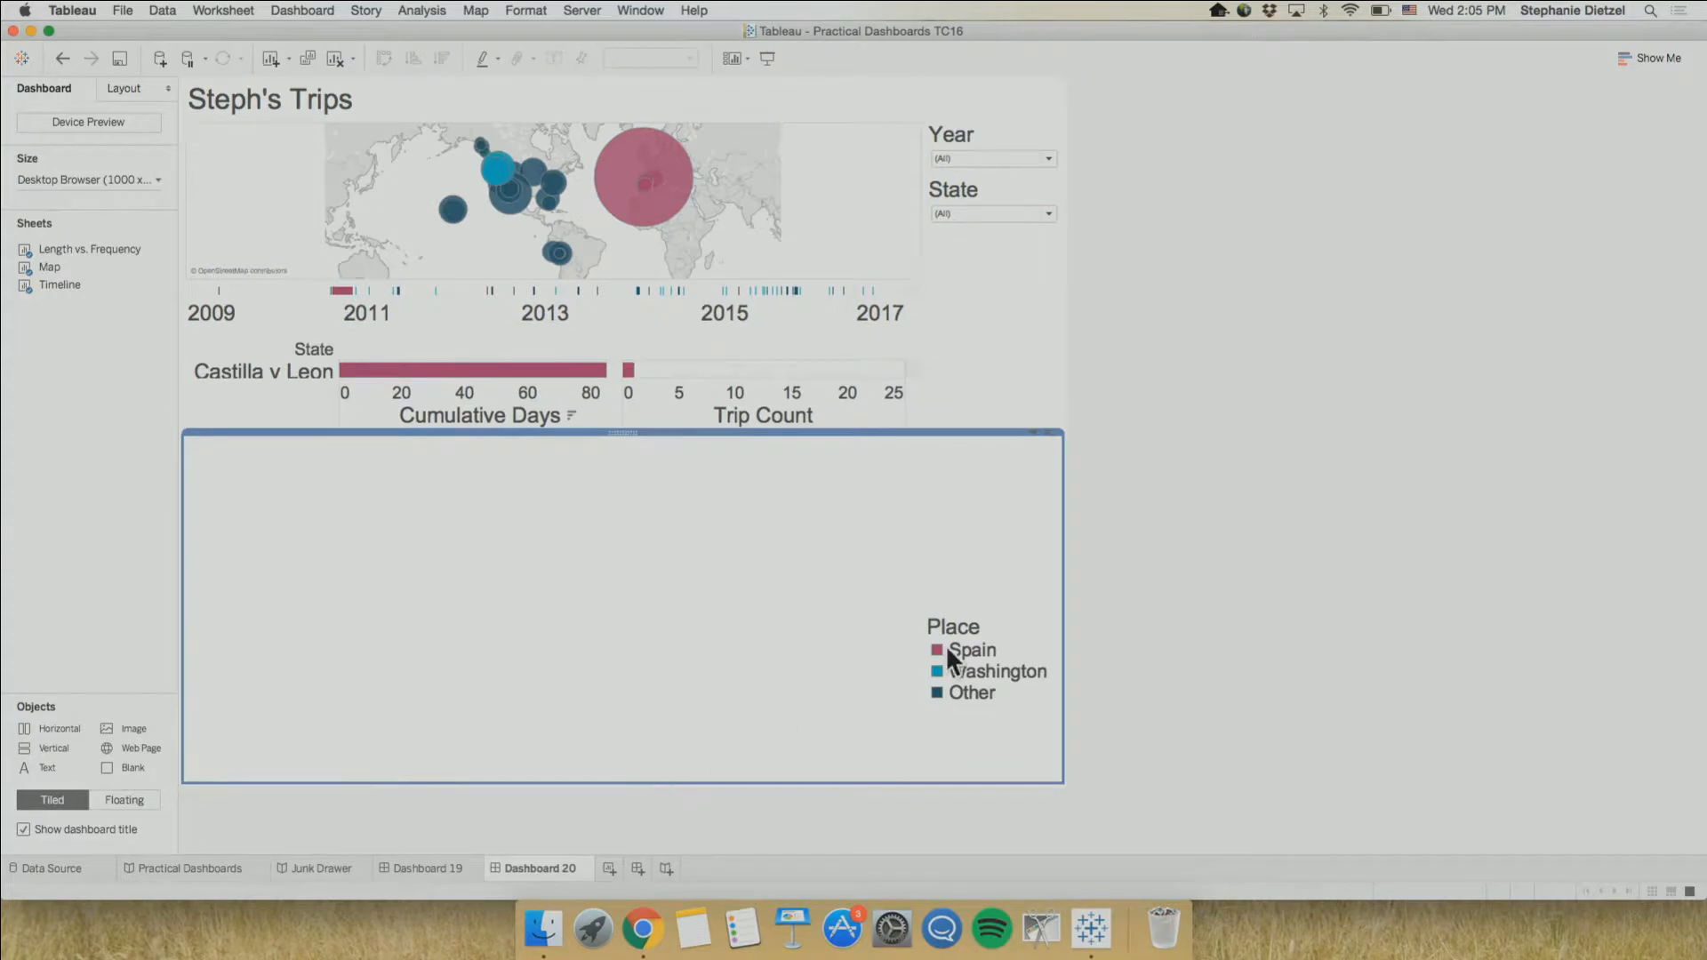
click(1222, 539)
click(686, 551)
Move the Length vs. Frequency bars into the new horizontal container and place the Timeline to their right inside it
click(678, 340)
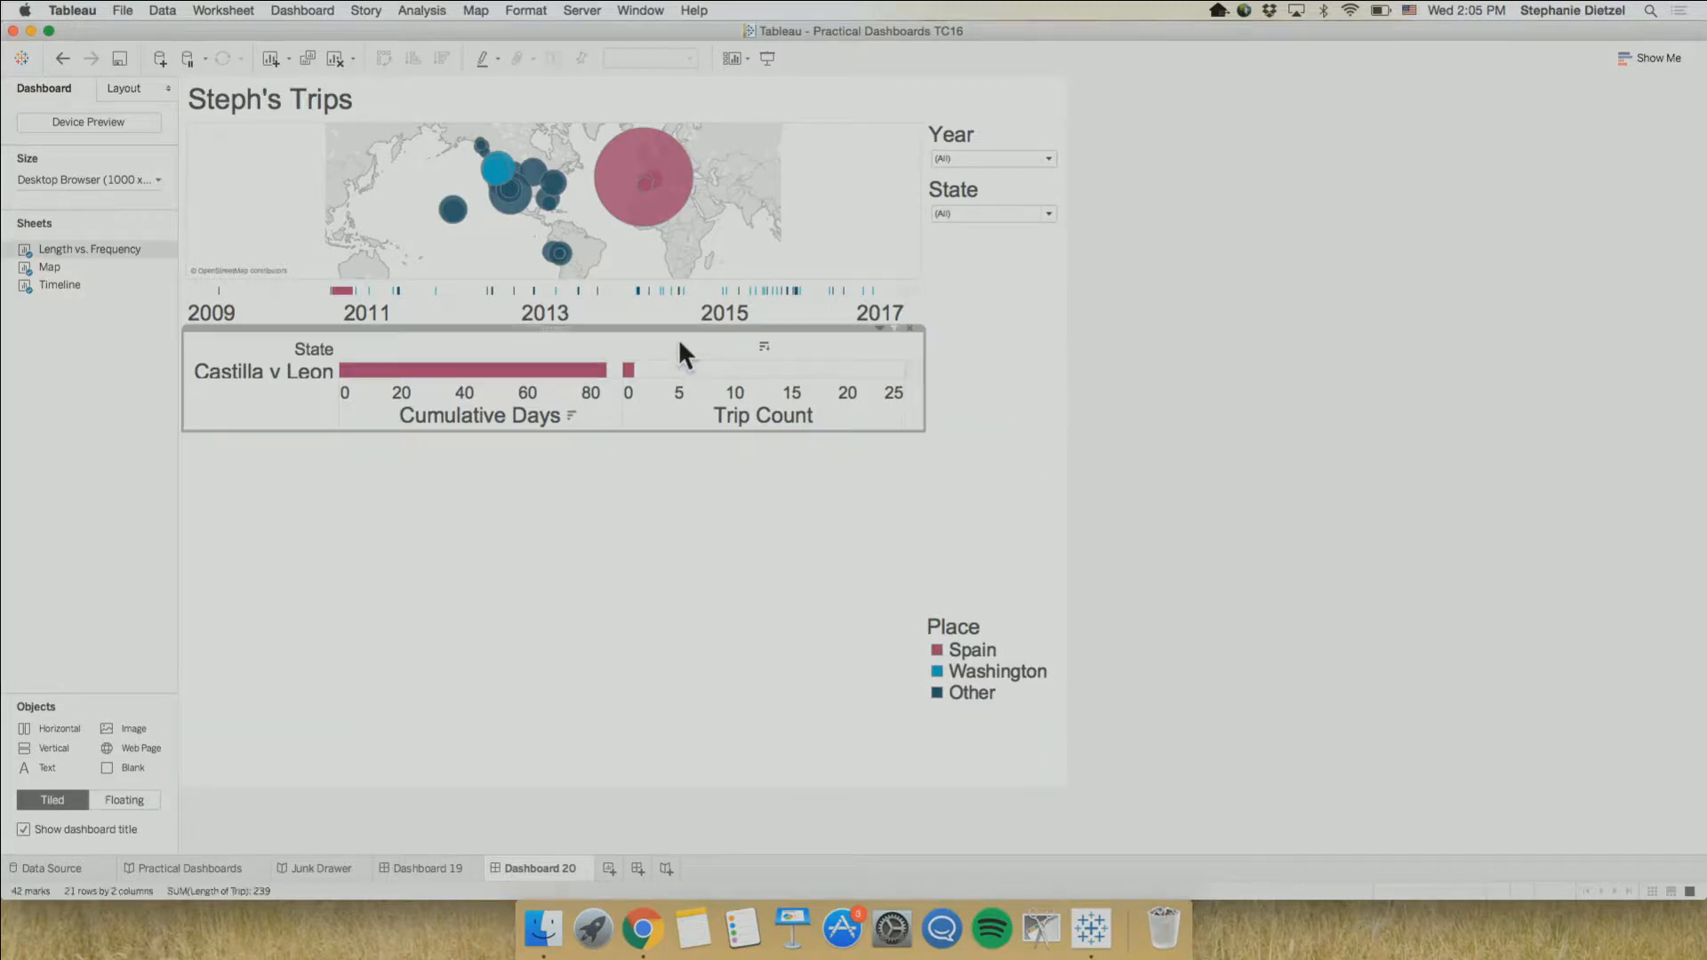
drag(562, 328, 552, 501)
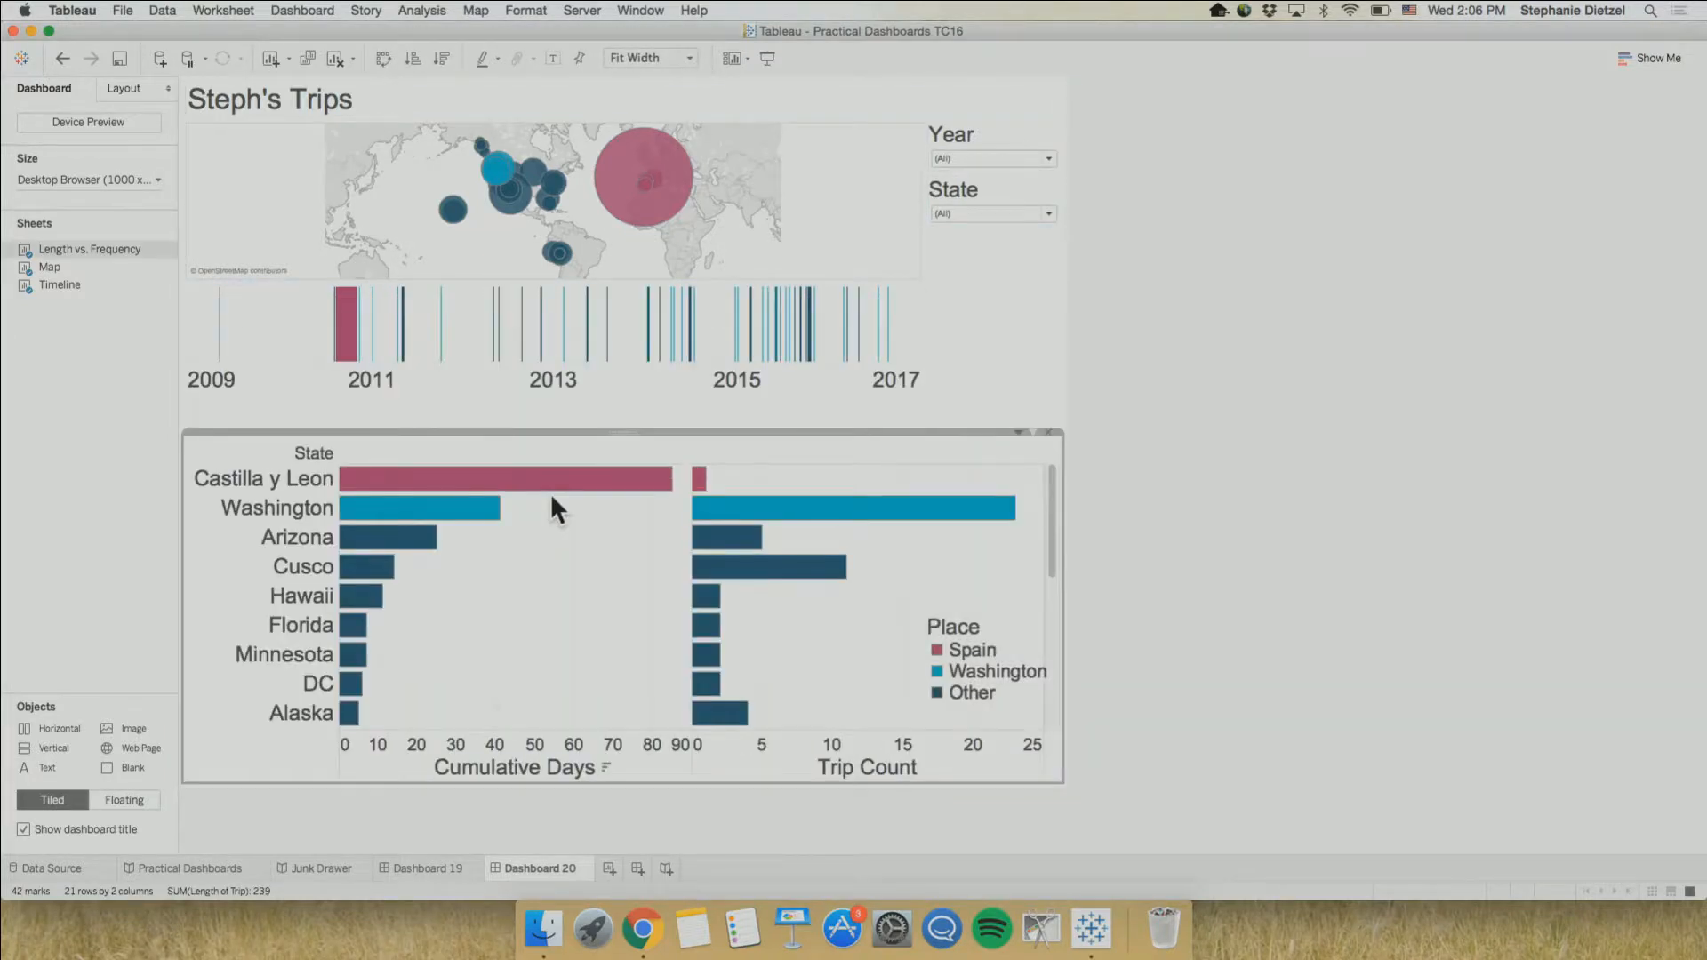
click(614, 384)
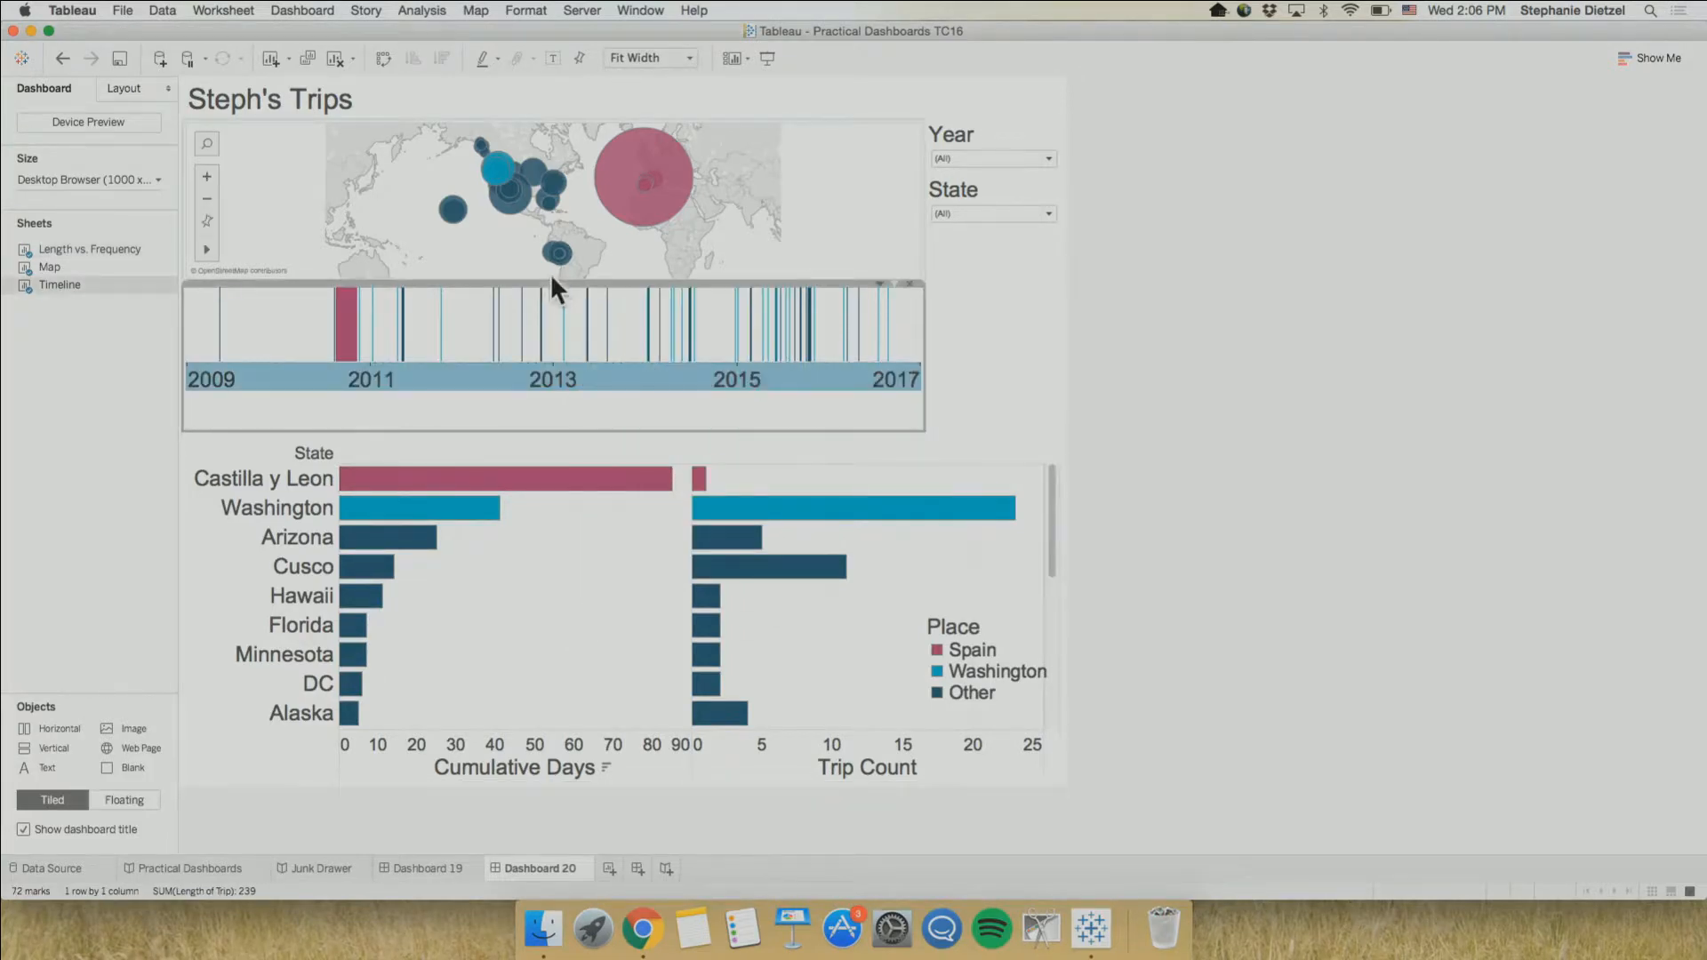
drag(553, 284, 693, 627)
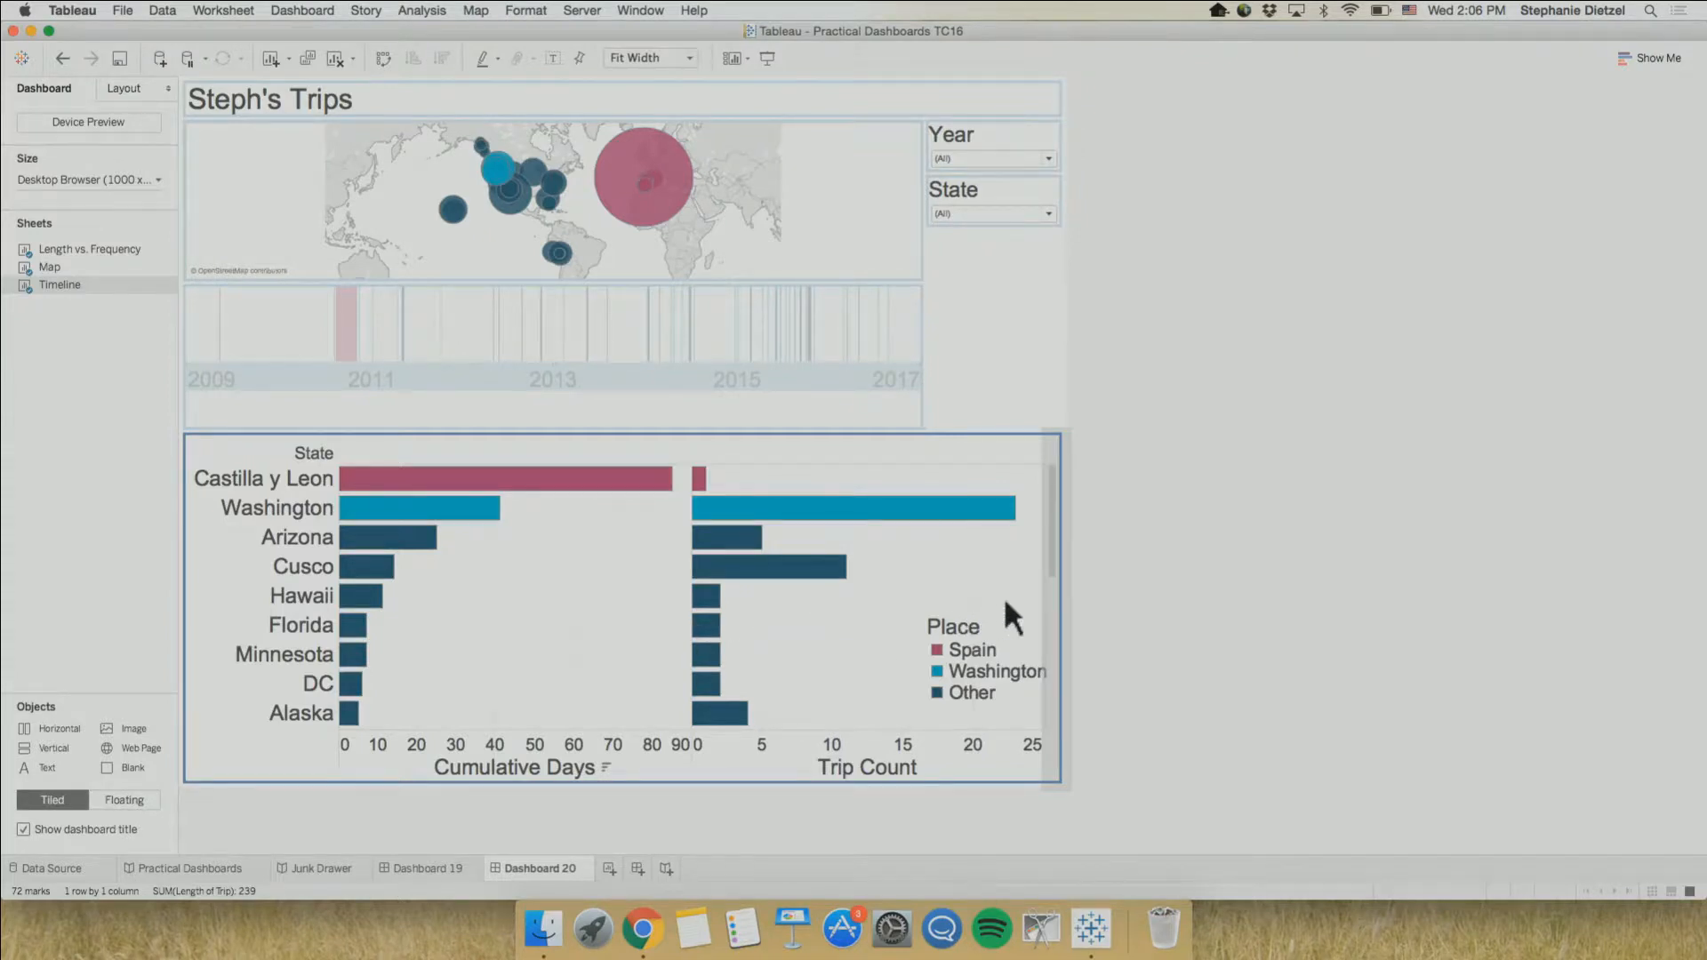
drag(1016, 600, 1056, 600)
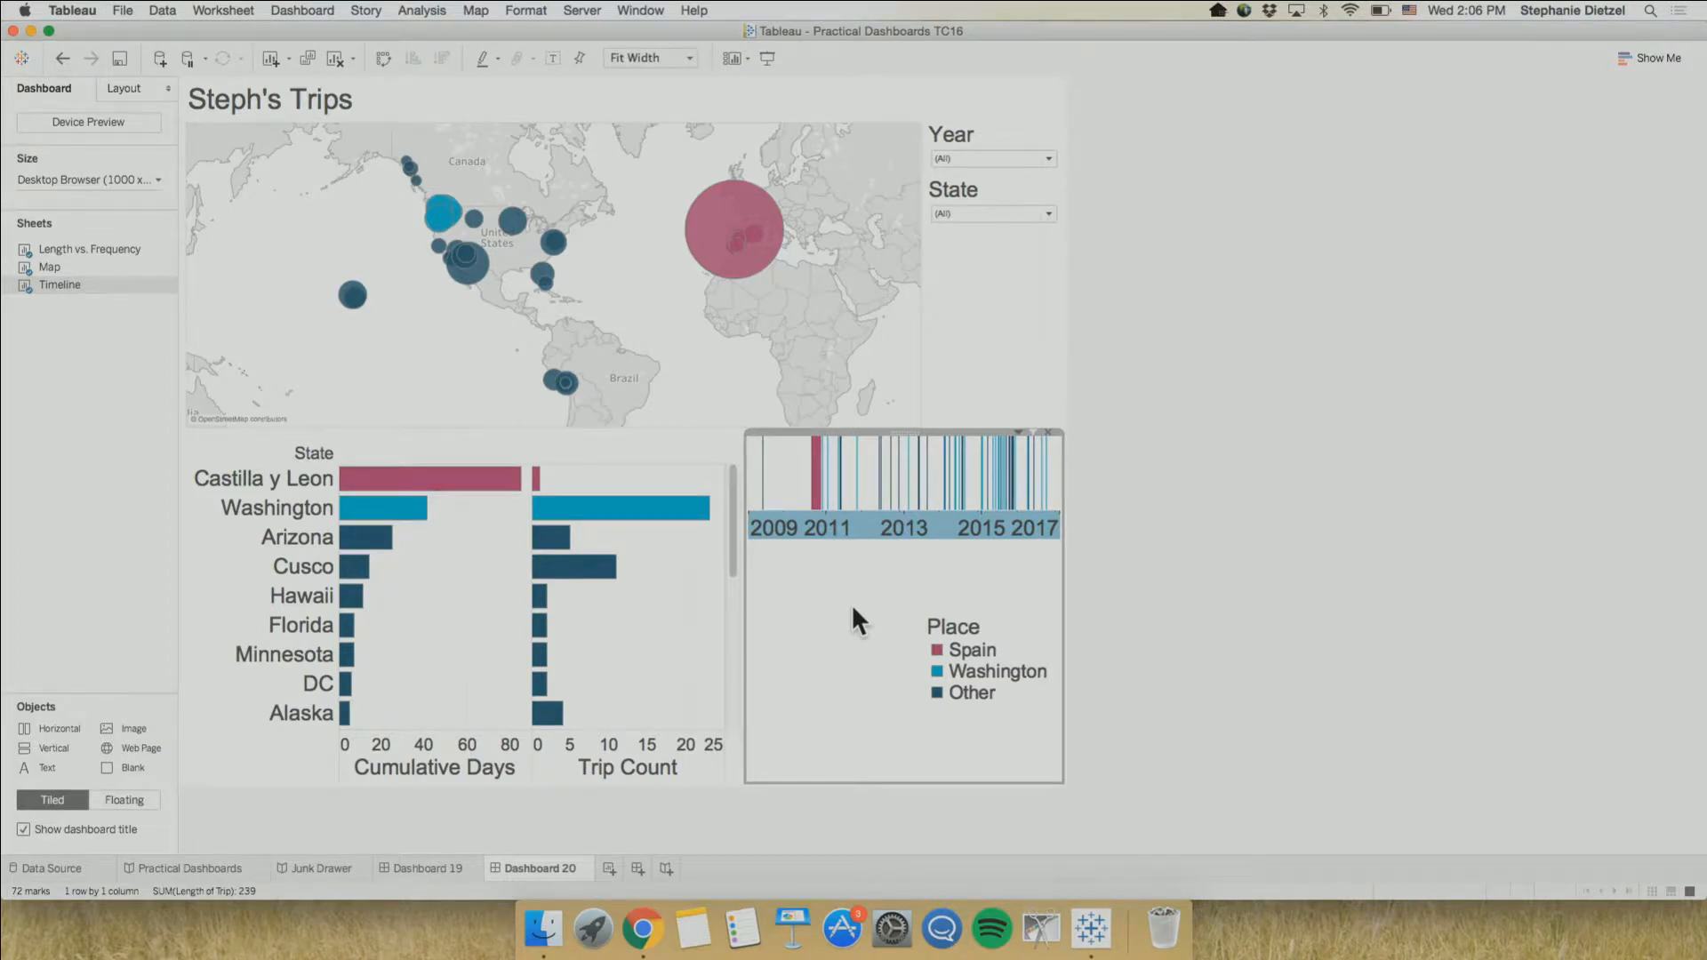
Compare selecting individual charts and the filter container, and select the Timeline's parent with Select Layout Container
click(994, 291)
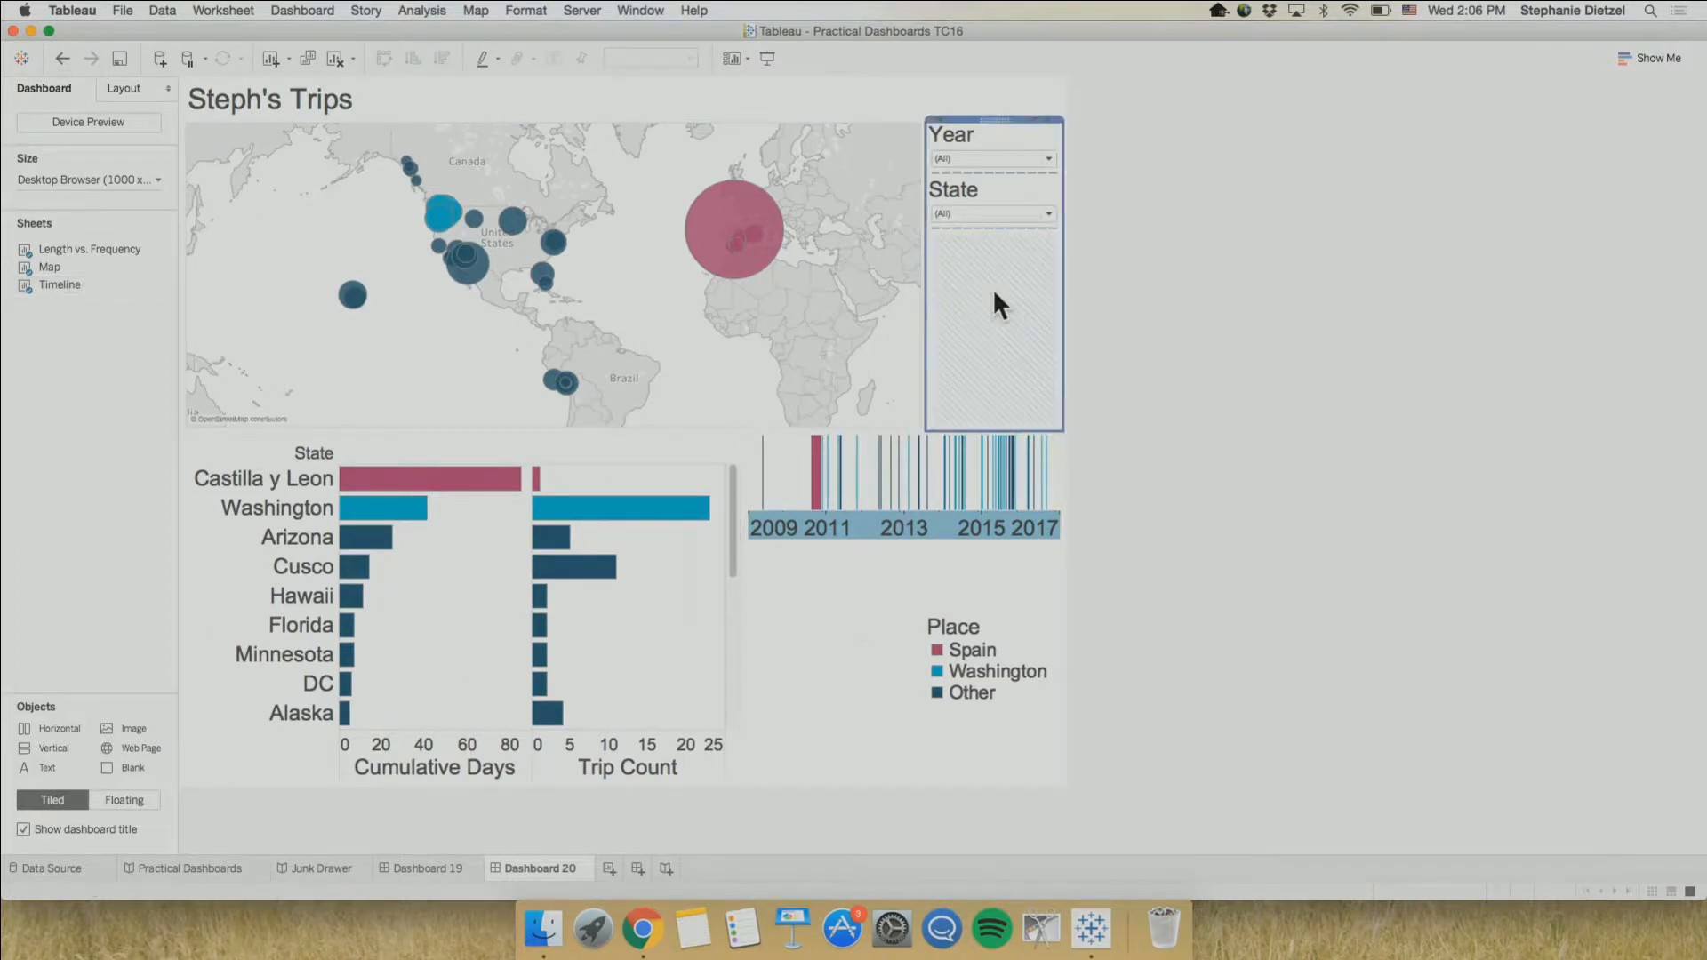
click(796, 606)
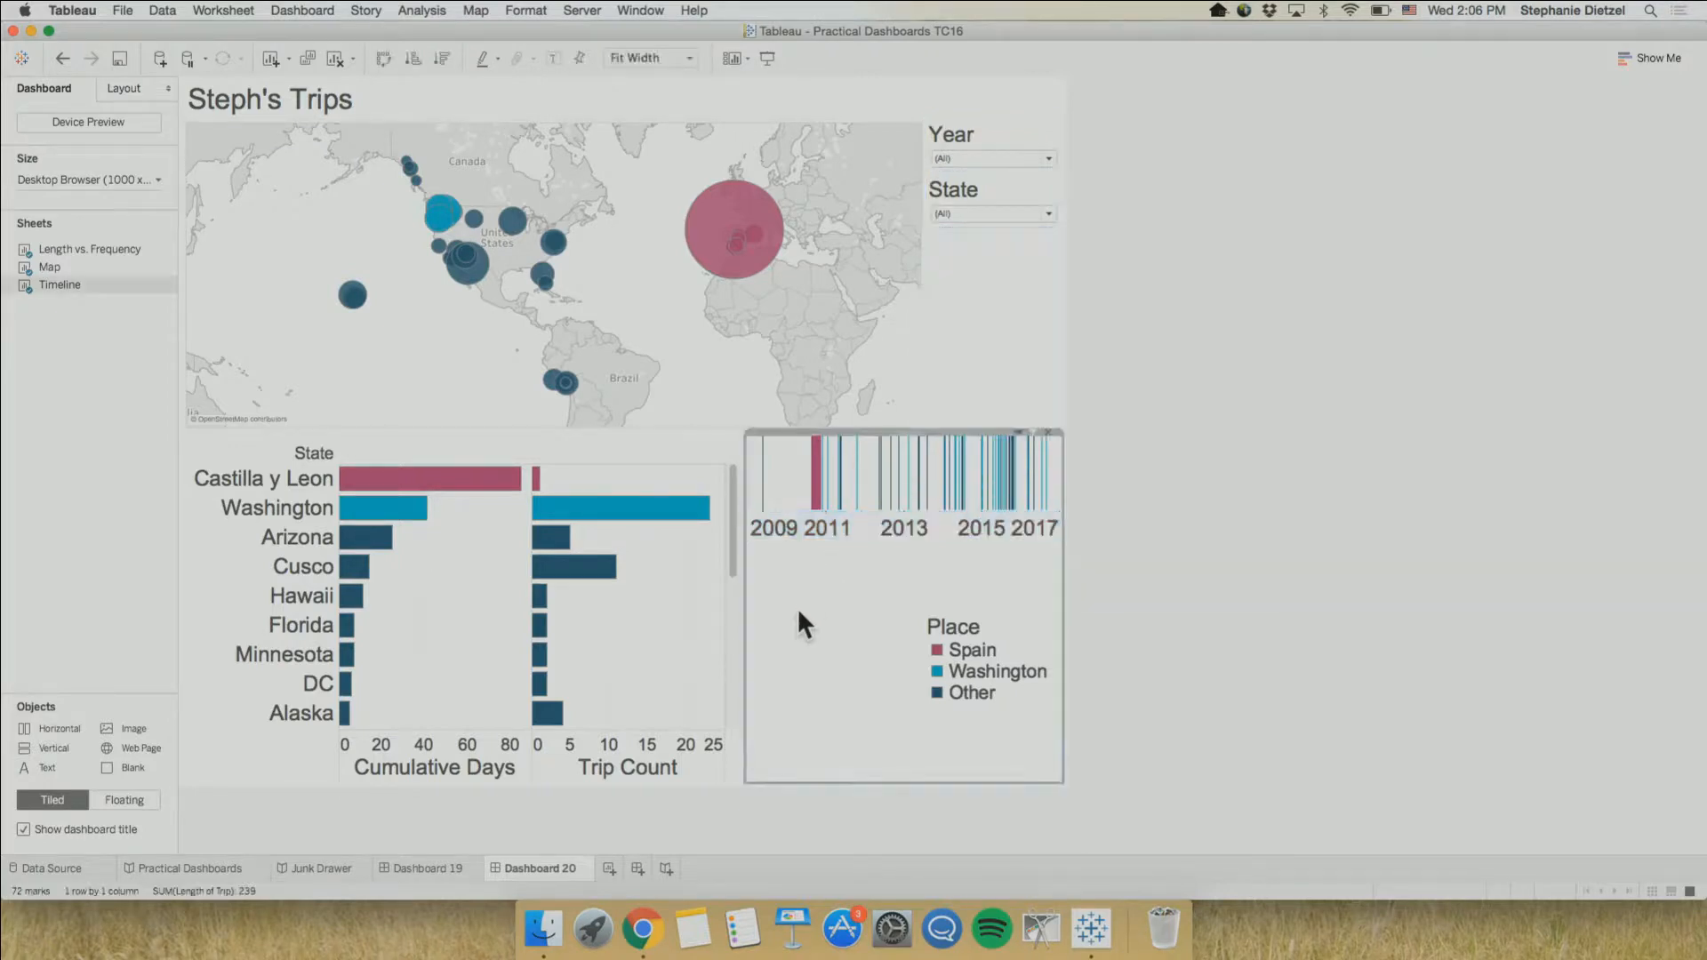
click(601, 614)
click(848, 660)
click(1010, 375)
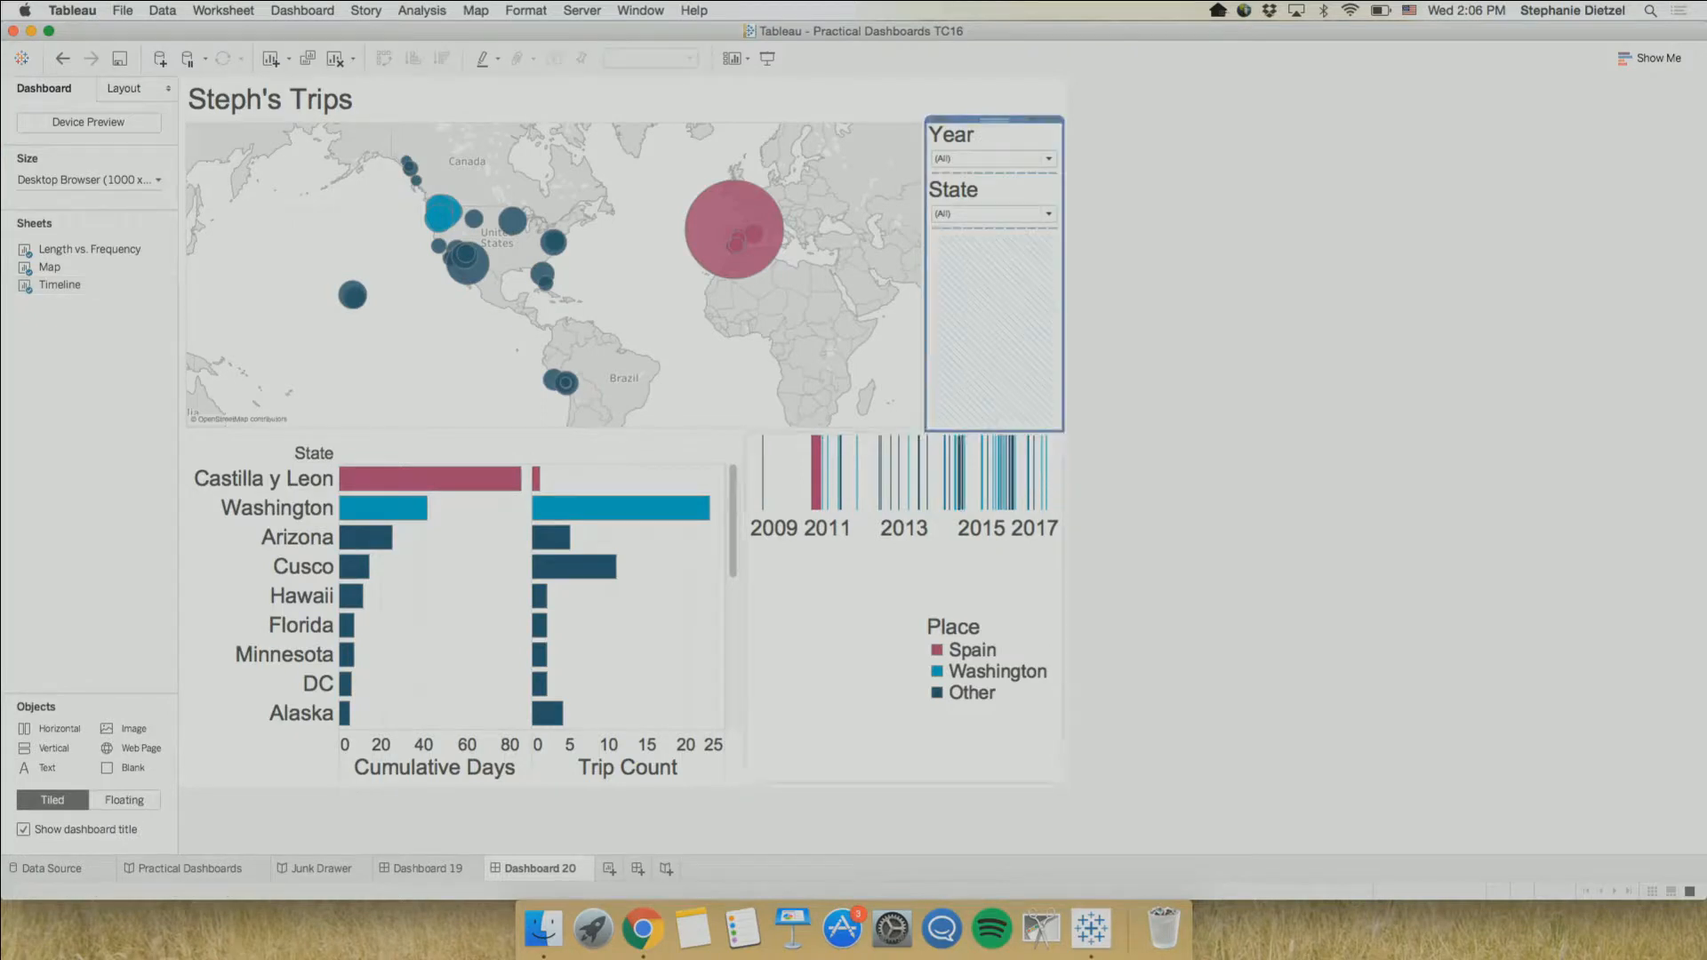
click(811, 667)
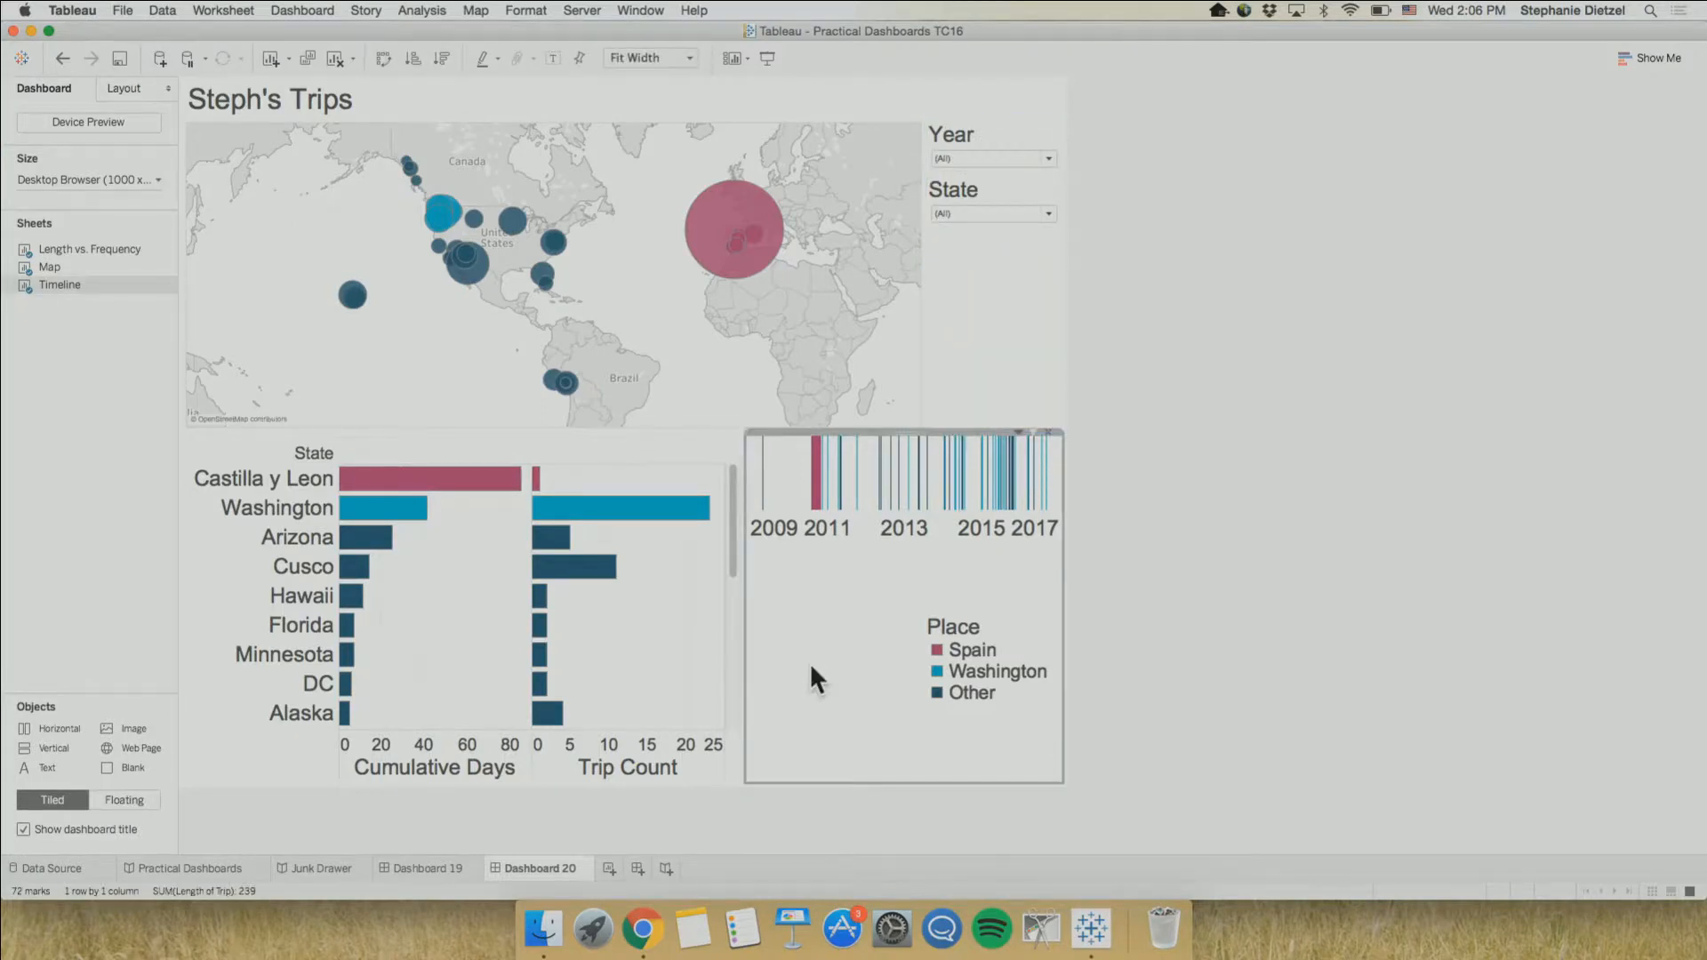
click(1022, 436)
click(1019, 432)
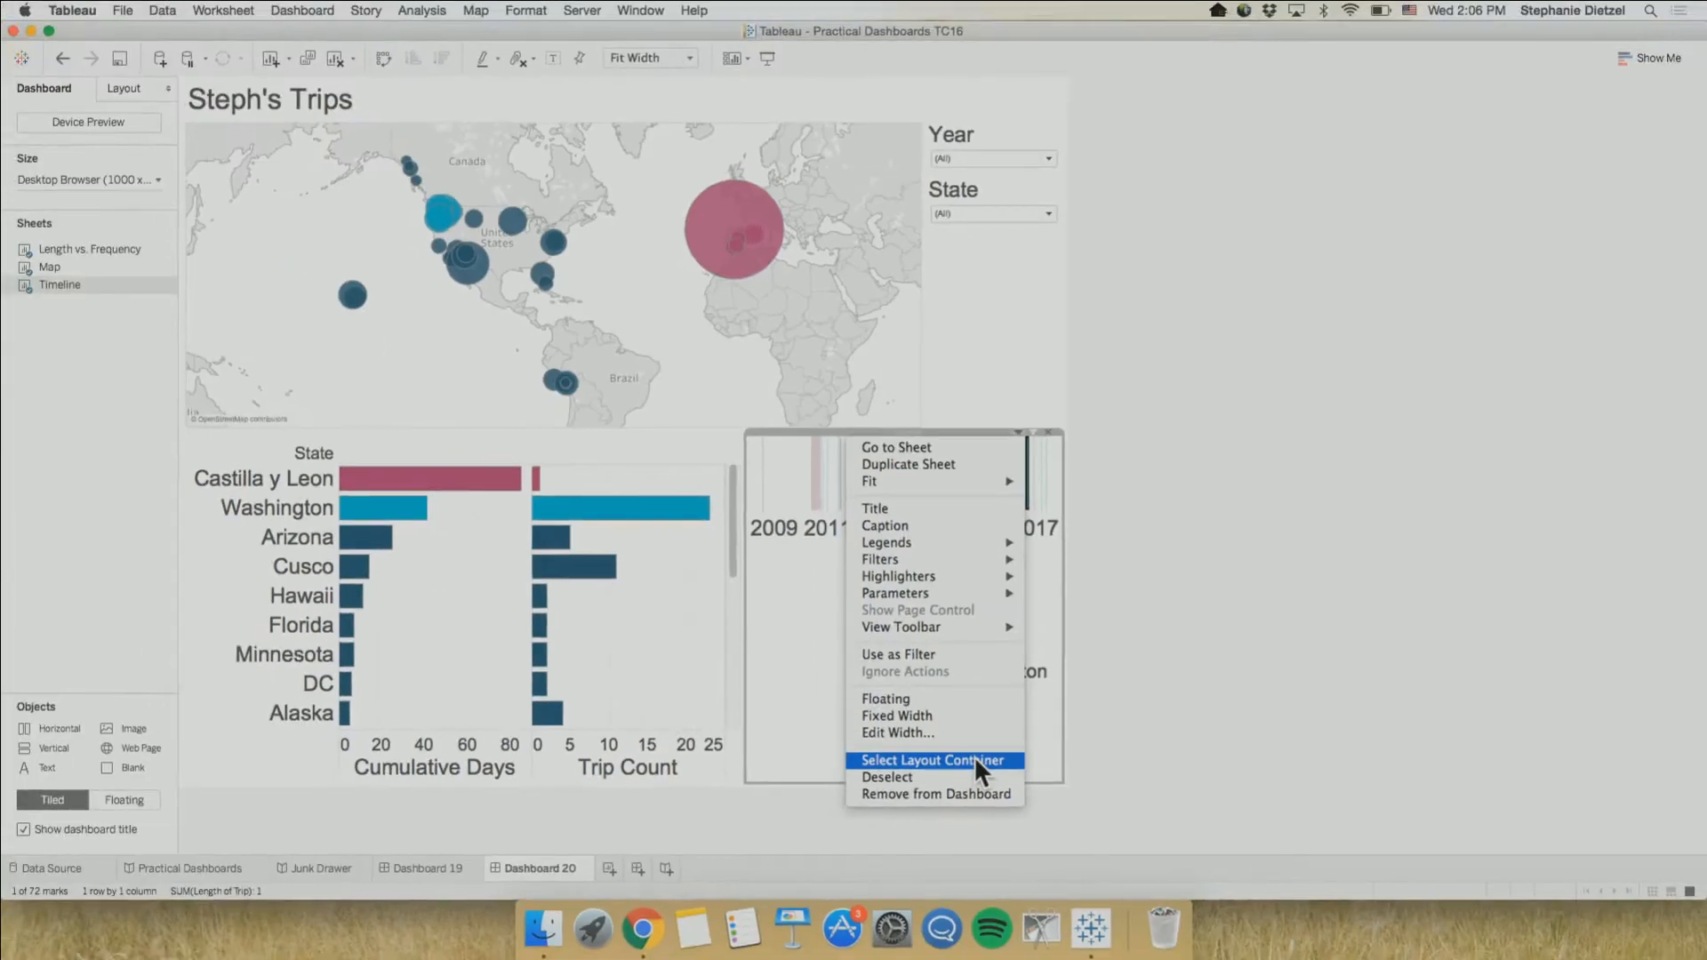
click(975, 762)
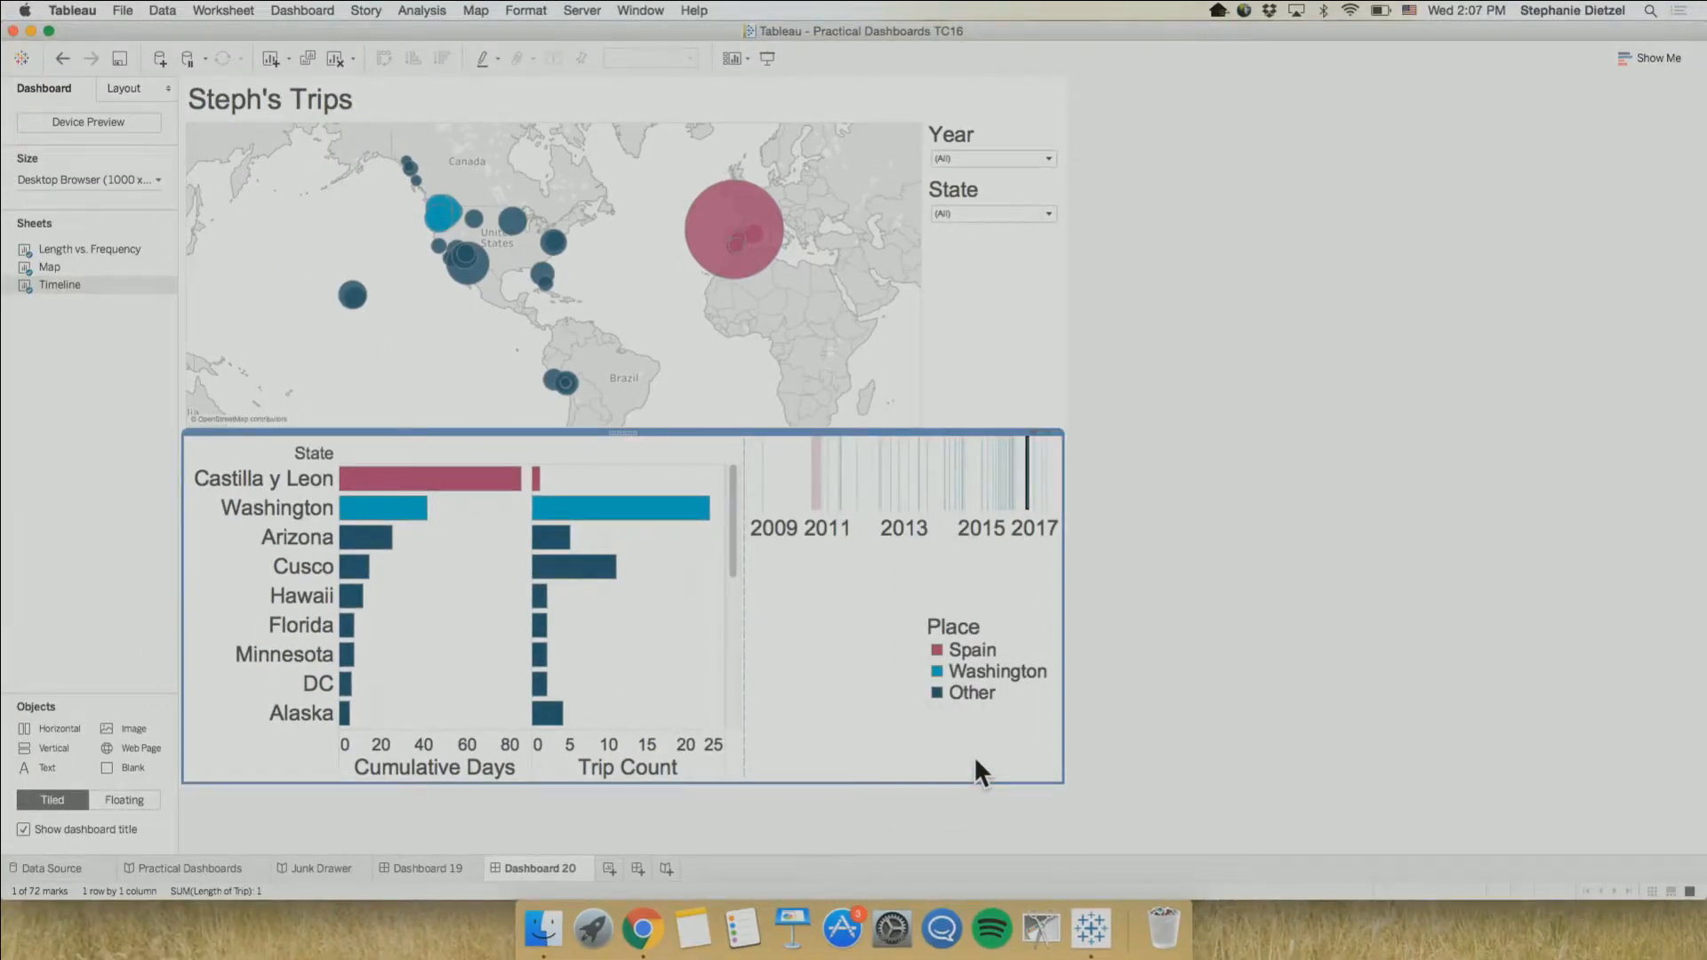
click(771, 680)
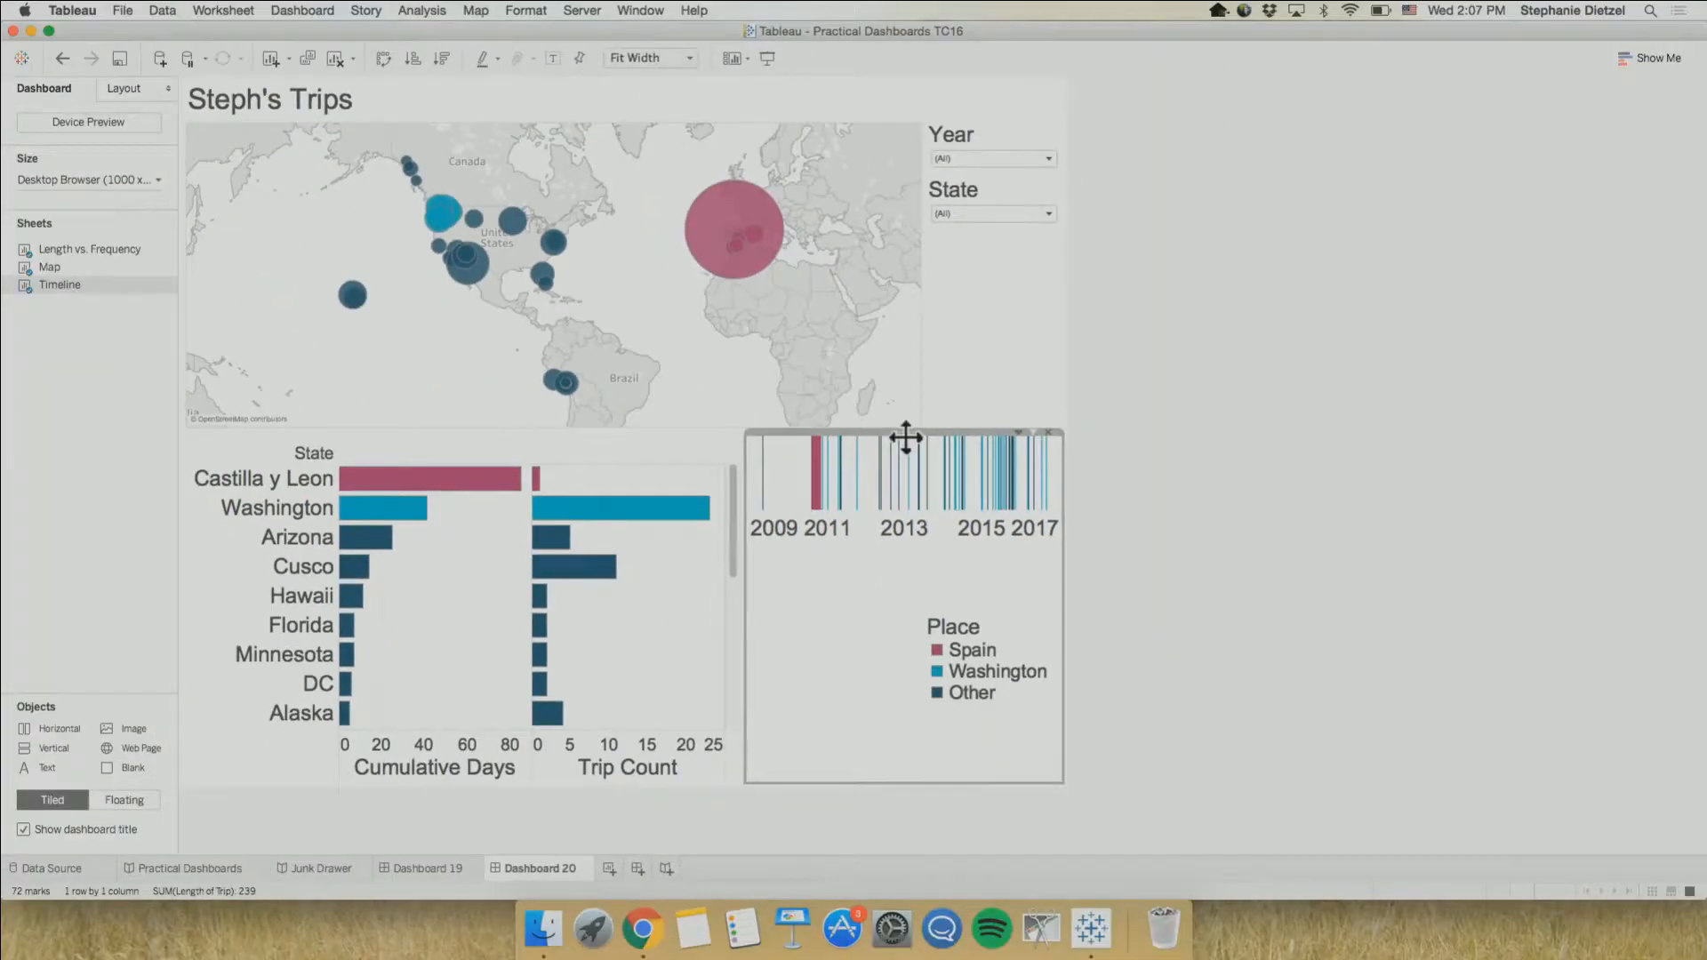
Select the horizontal container holding the bars and Timeline, and move the whole container between the dashboard title and the map
click(909, 451)
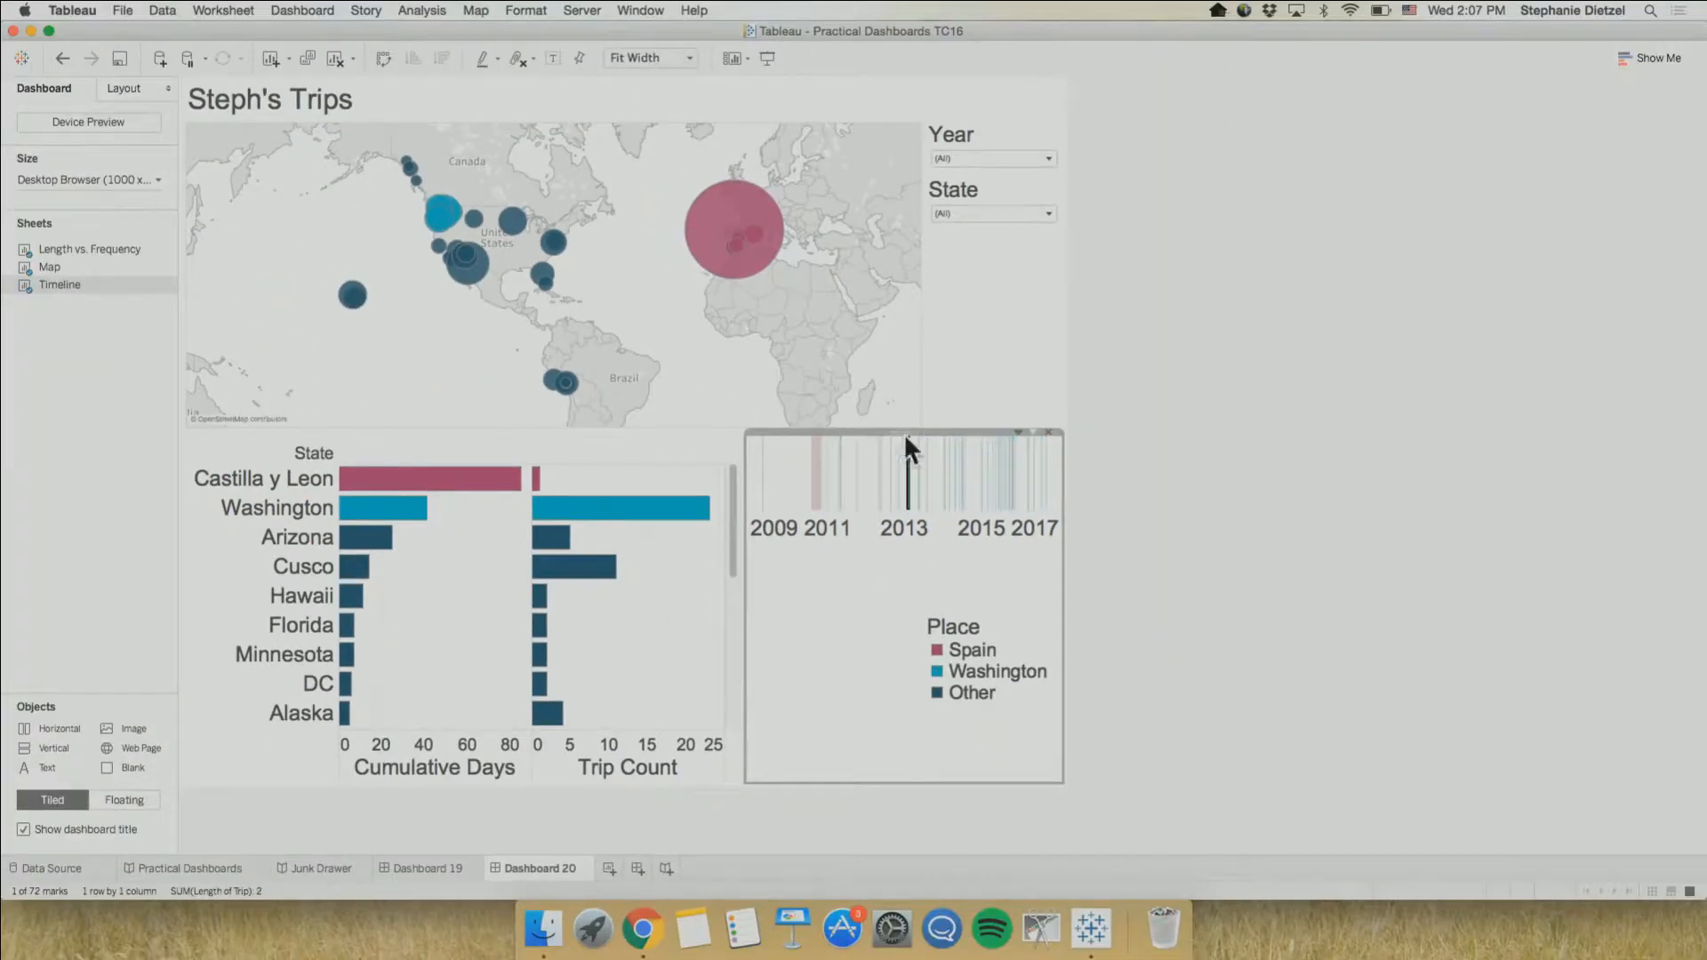
double_click(904, 432)
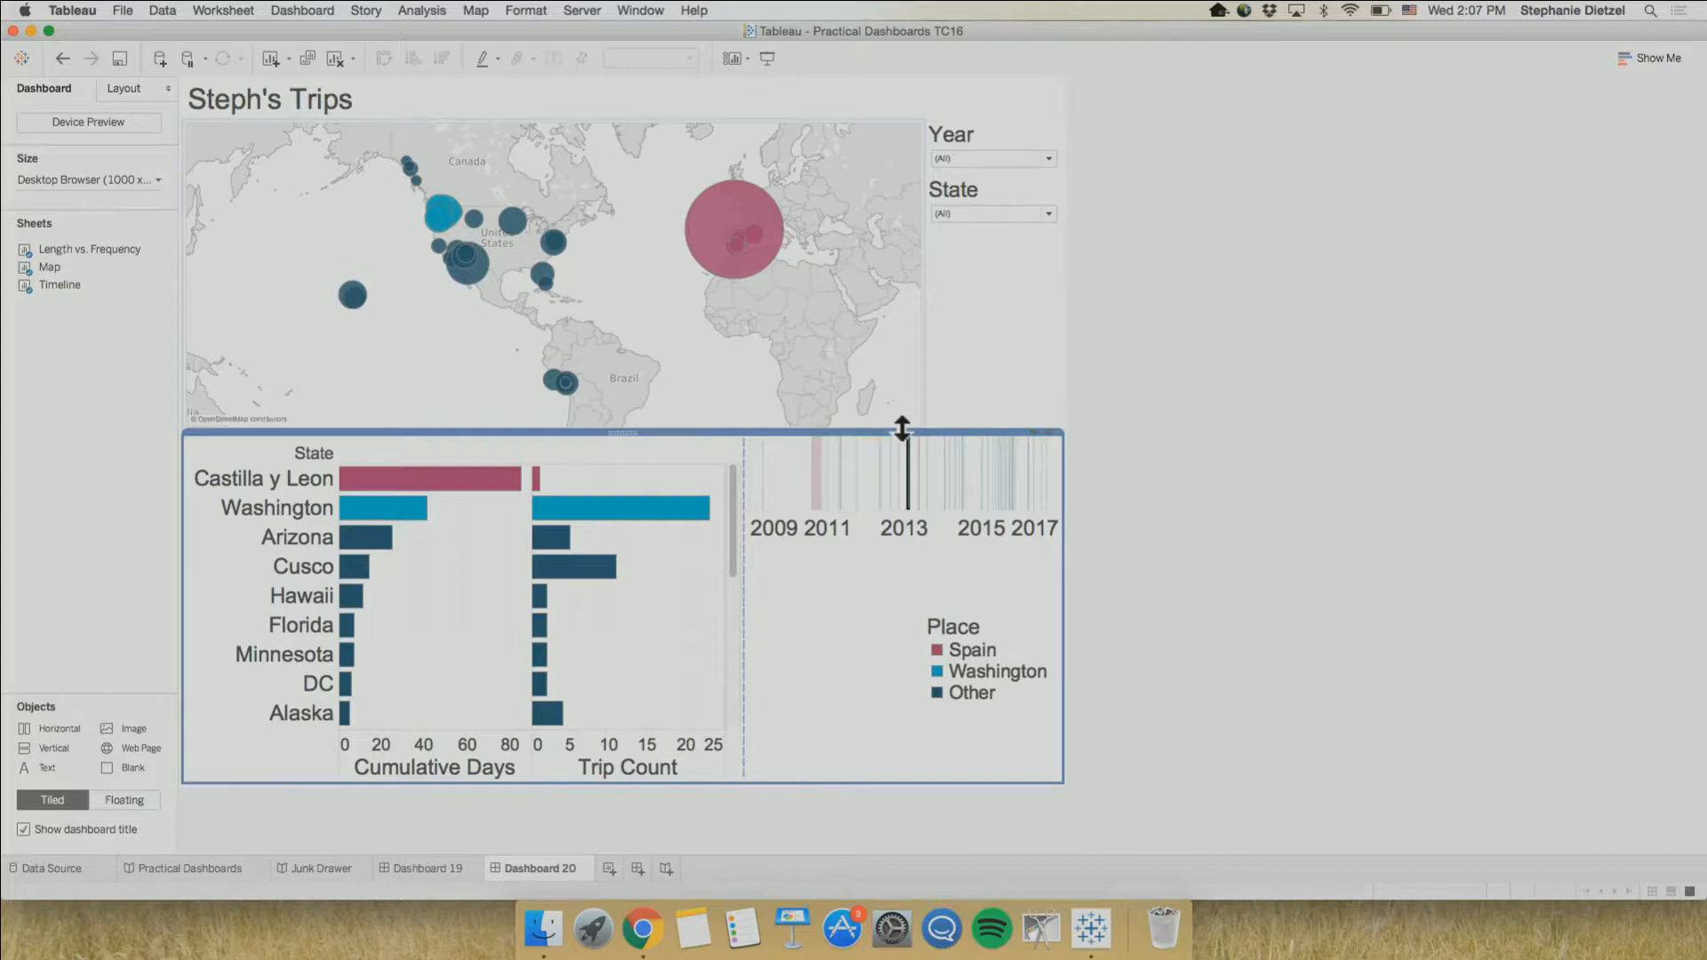
click(642, 587)
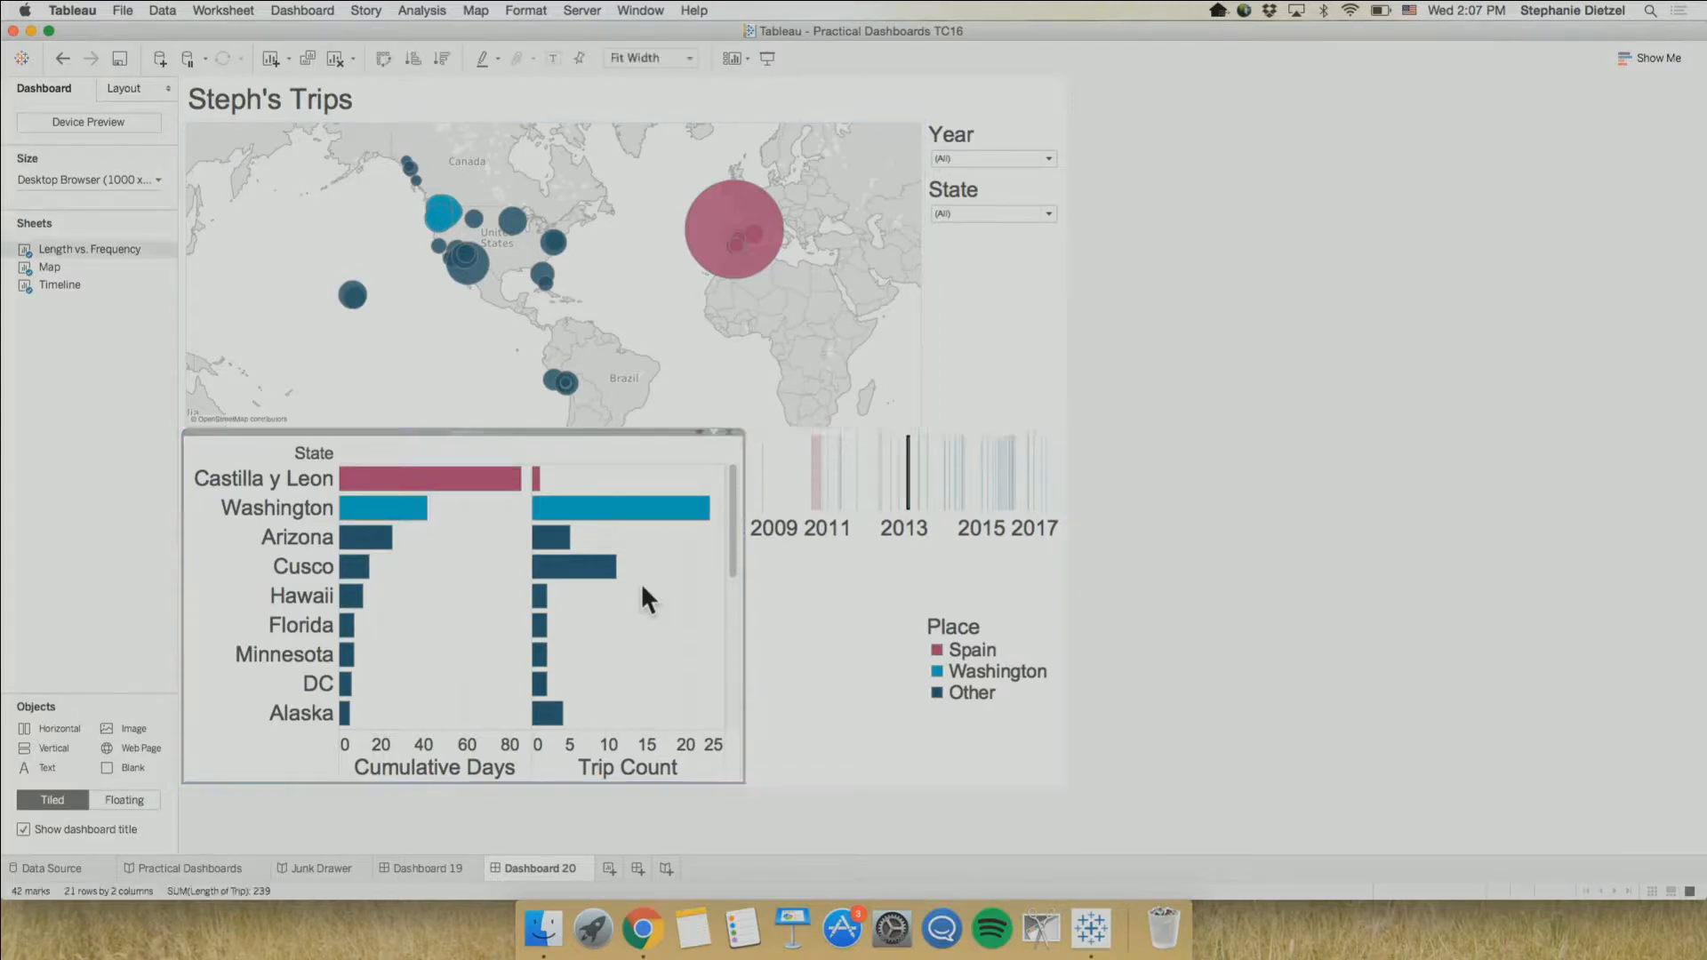
double_click(459, 433)
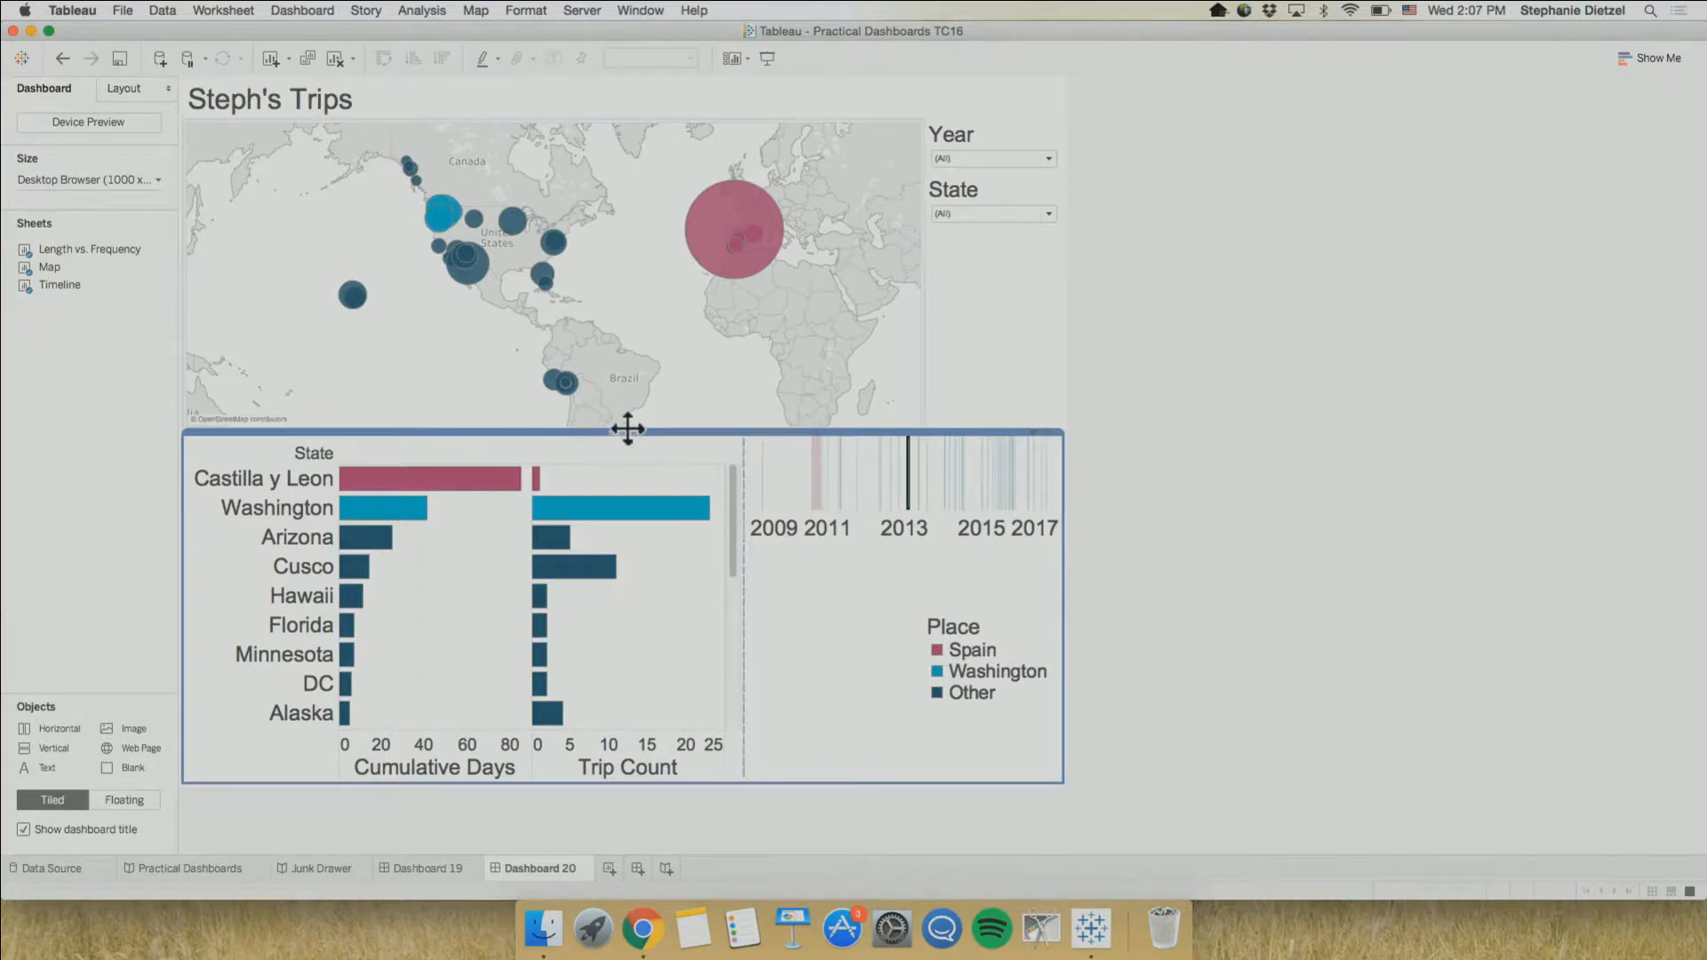
drag(628, 430, 606, 108)
Widen the Timeline by narrowing the bar chart until both share the container about equally, and select their container
click(894, 296)
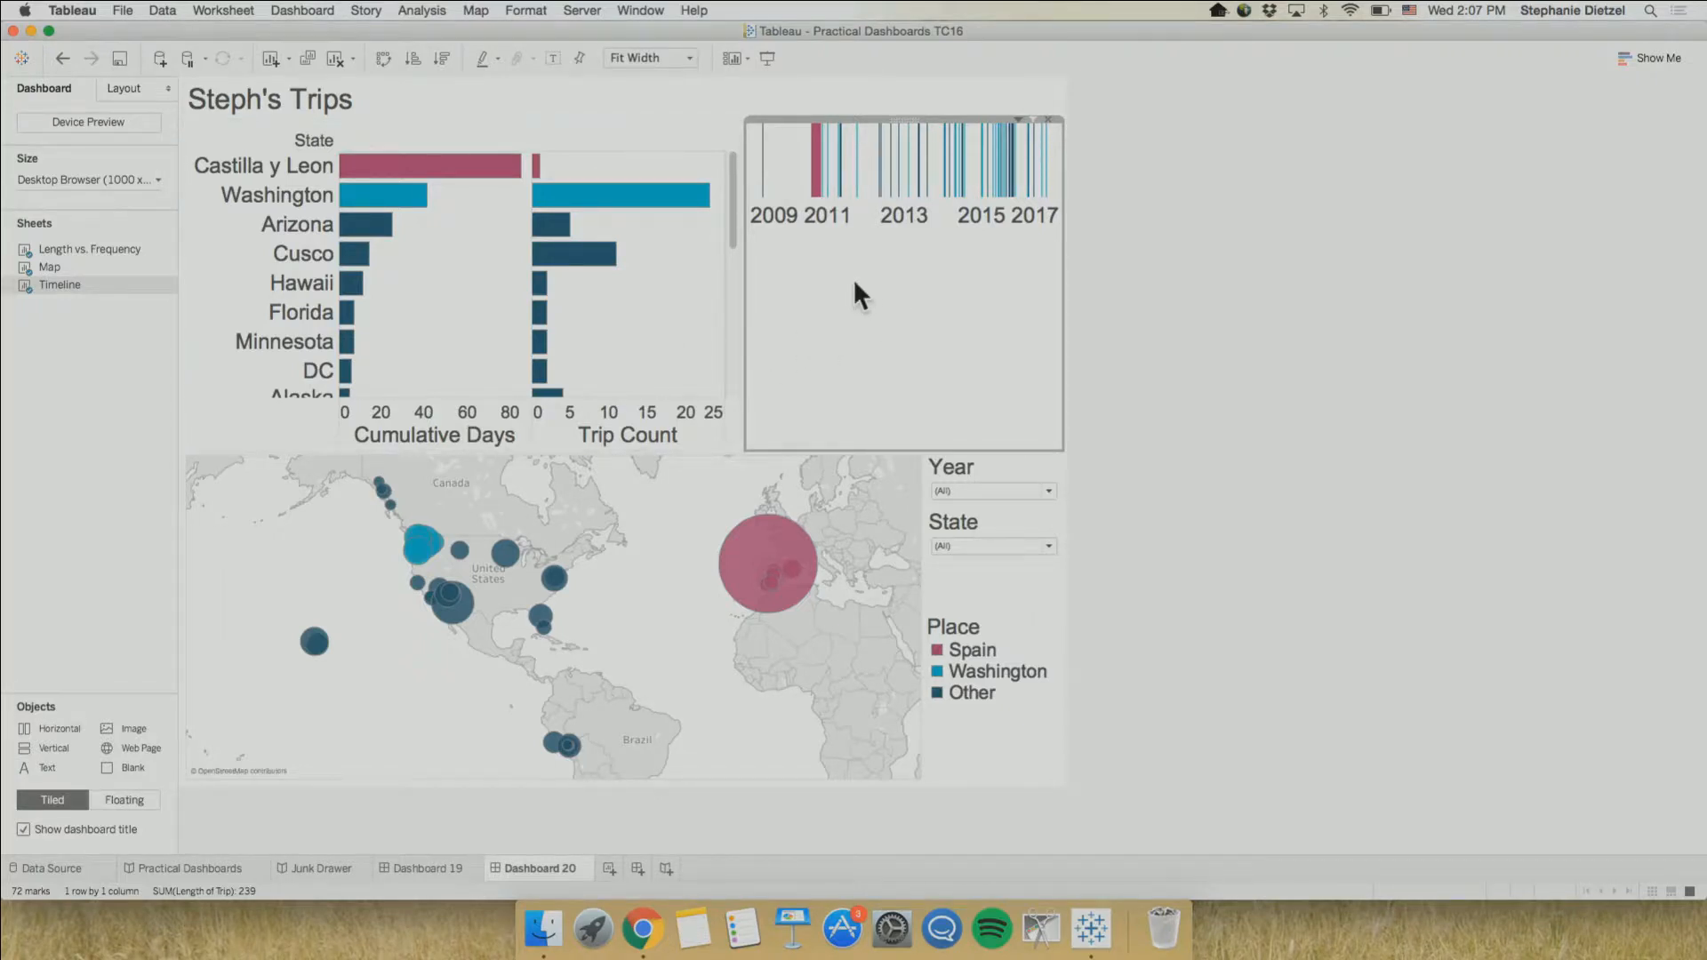
click(745, 299)
drag(744, 299, 625, 366)
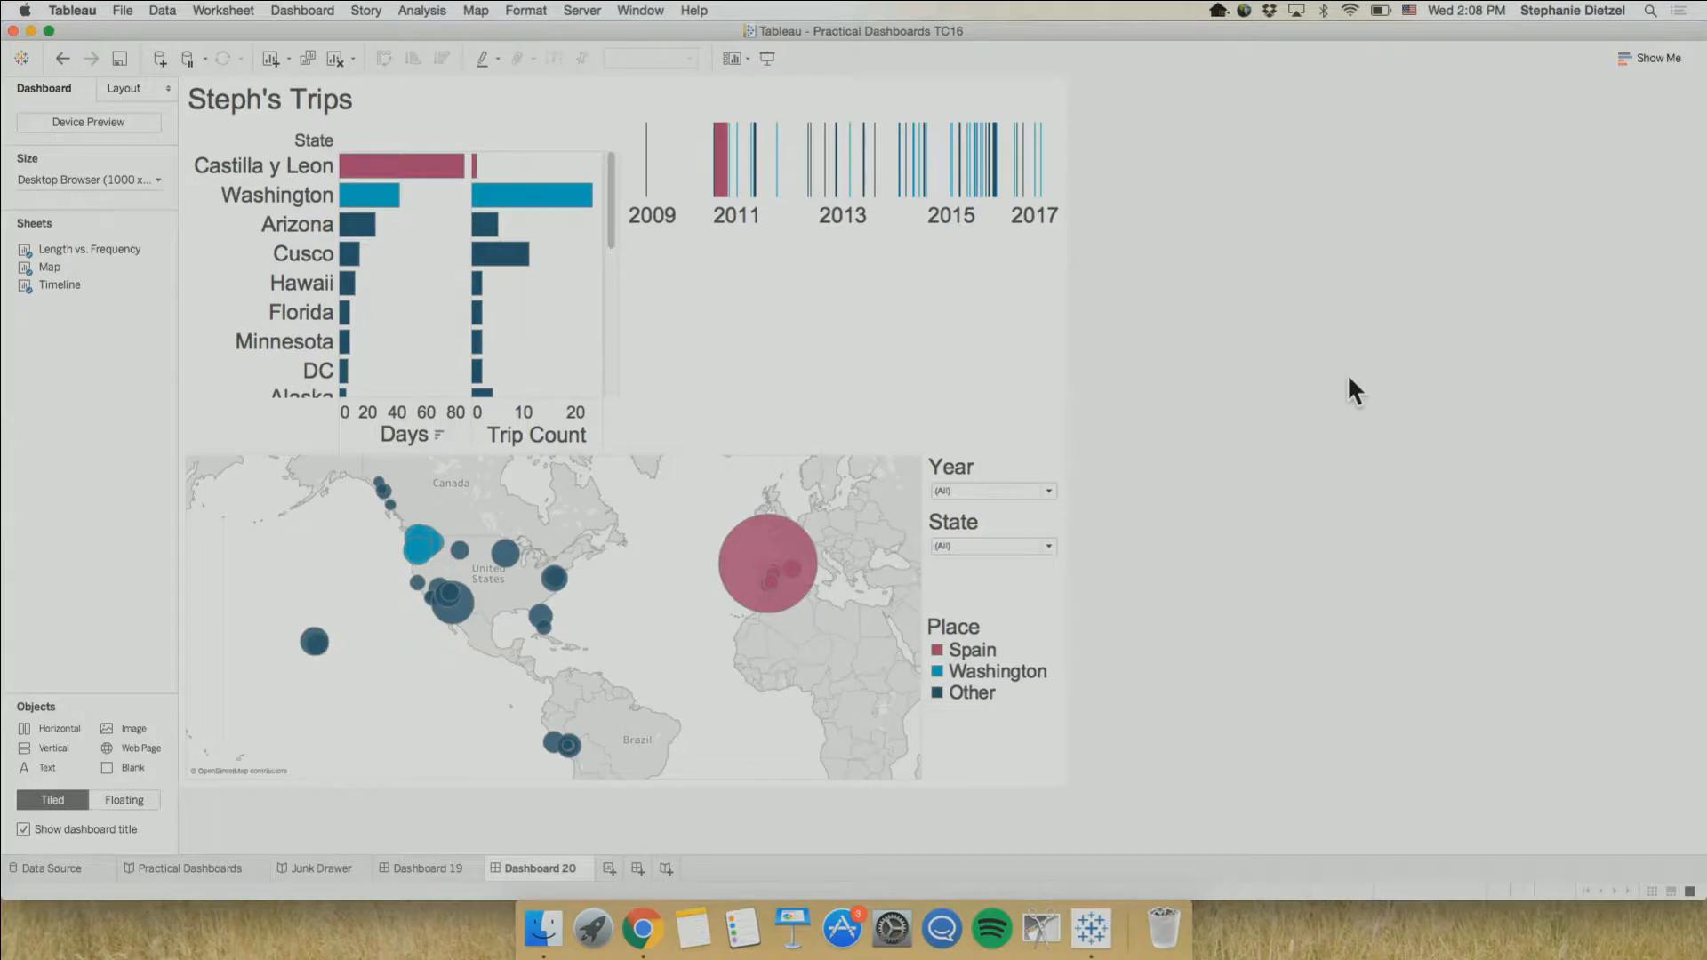
click(908, 354)
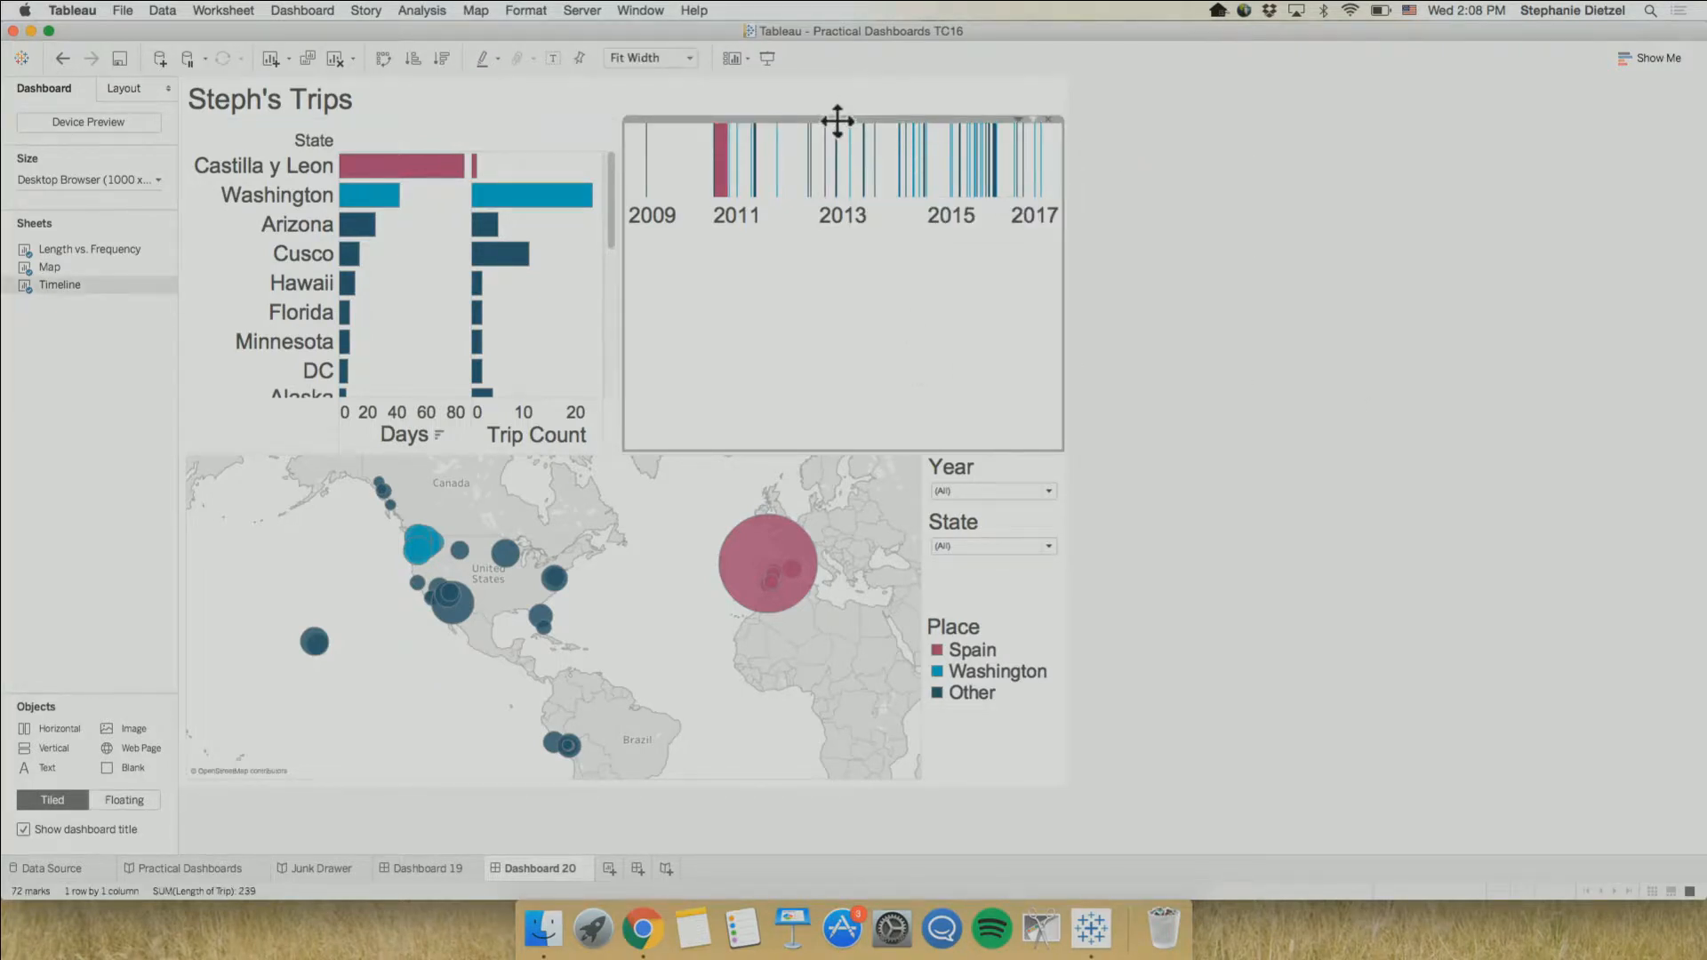
double_click(836, 120)
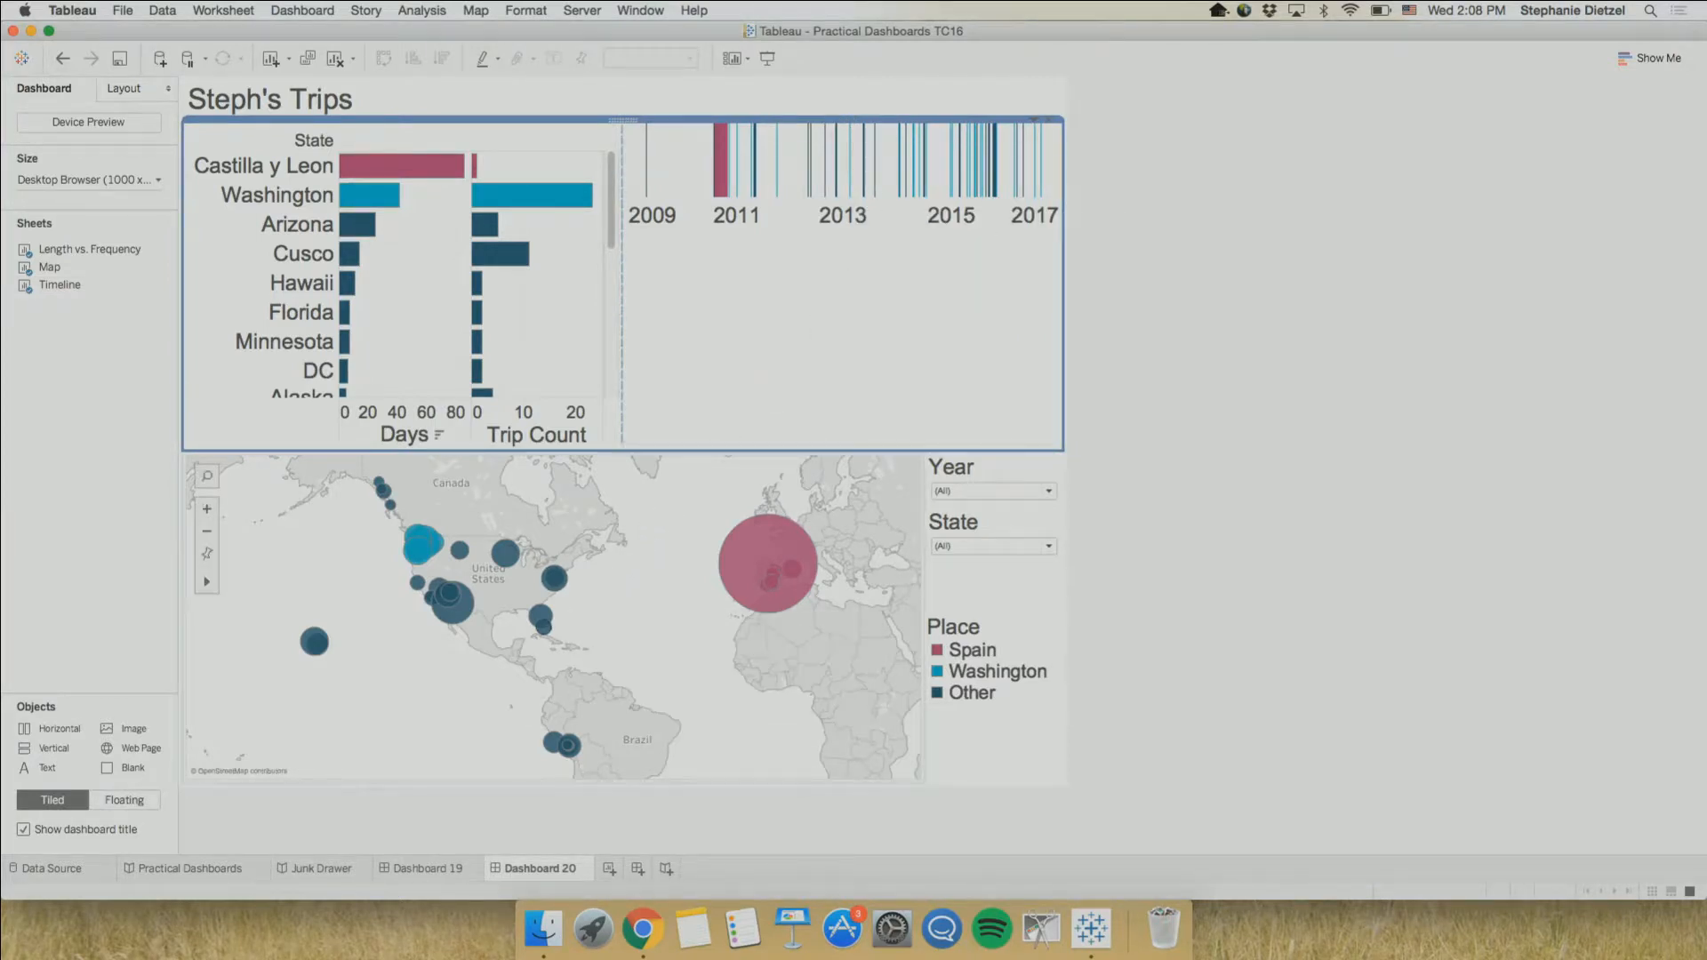
On Dashboard 19, float the Year and State filter container, shrink it, and place it over the map's lower right corner
click(429, 858)
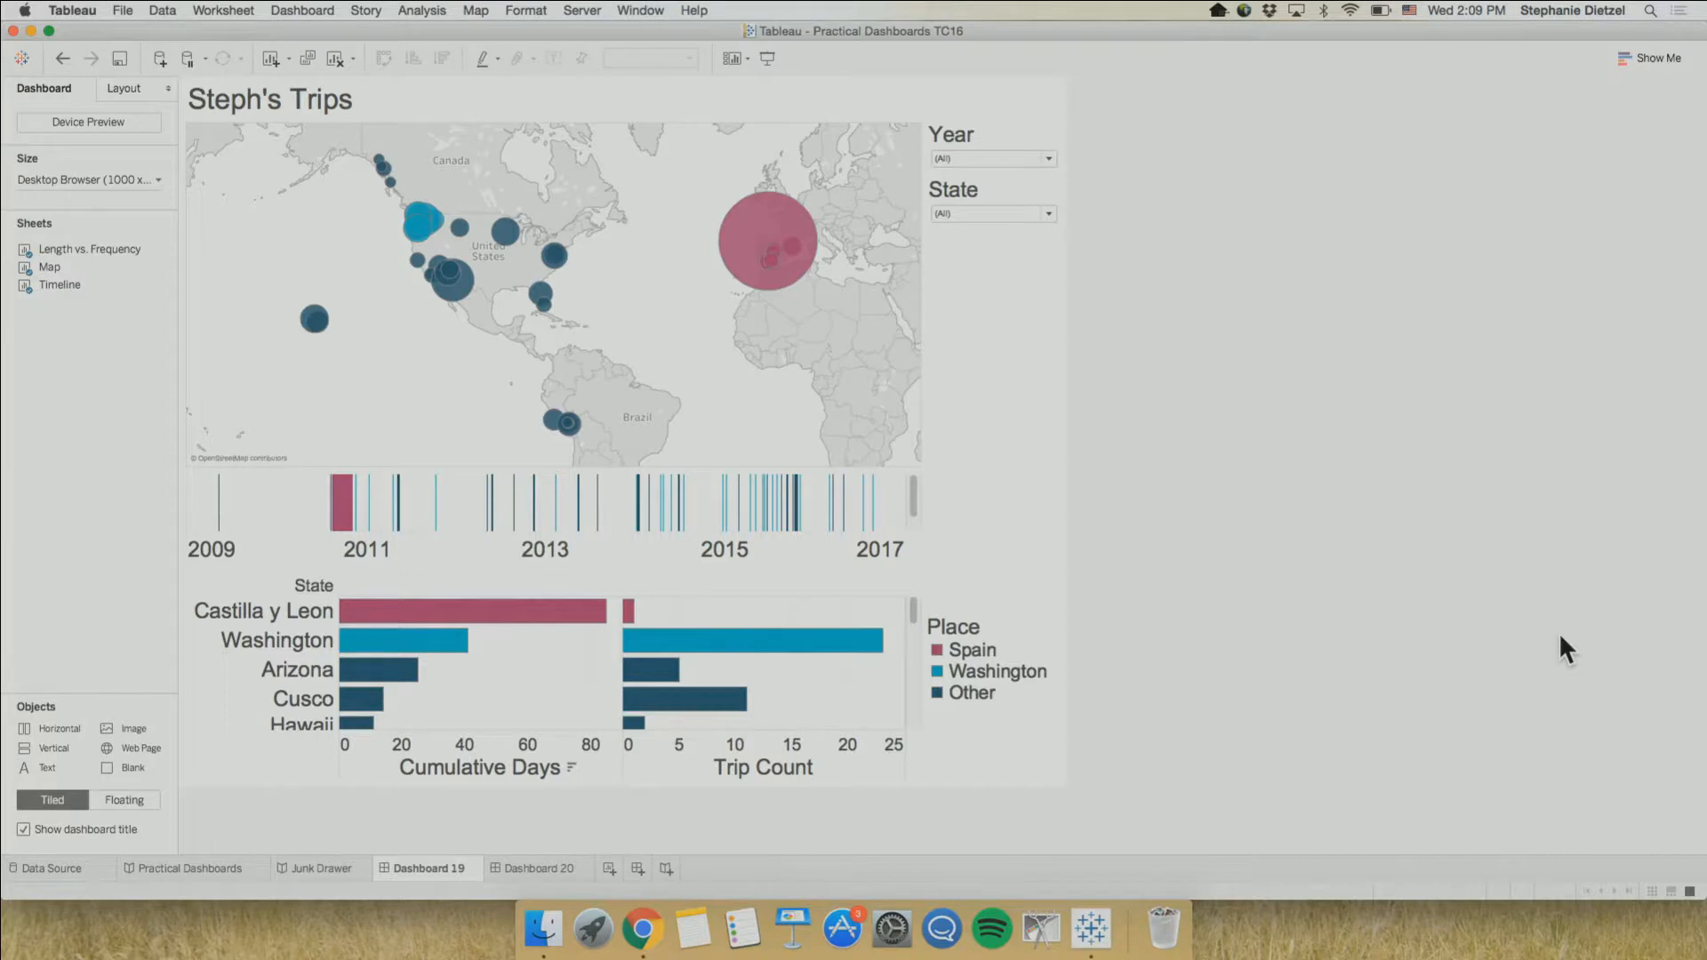
click(1017, 313)
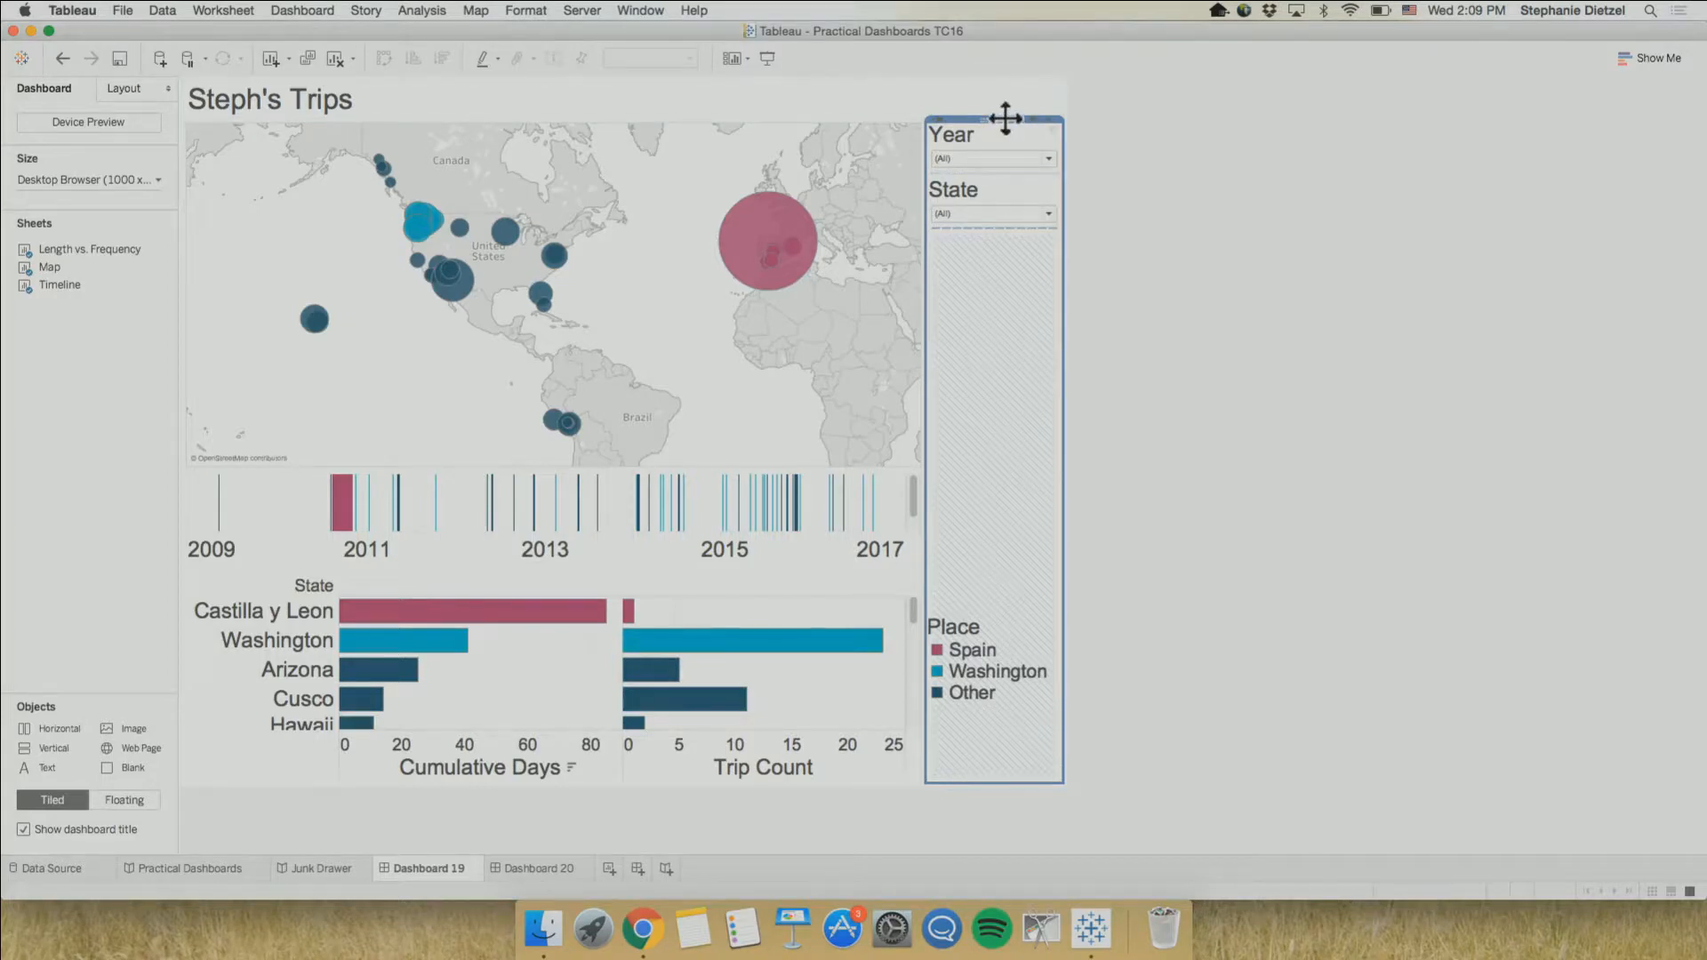
drag(1005, 119, 850, 222)
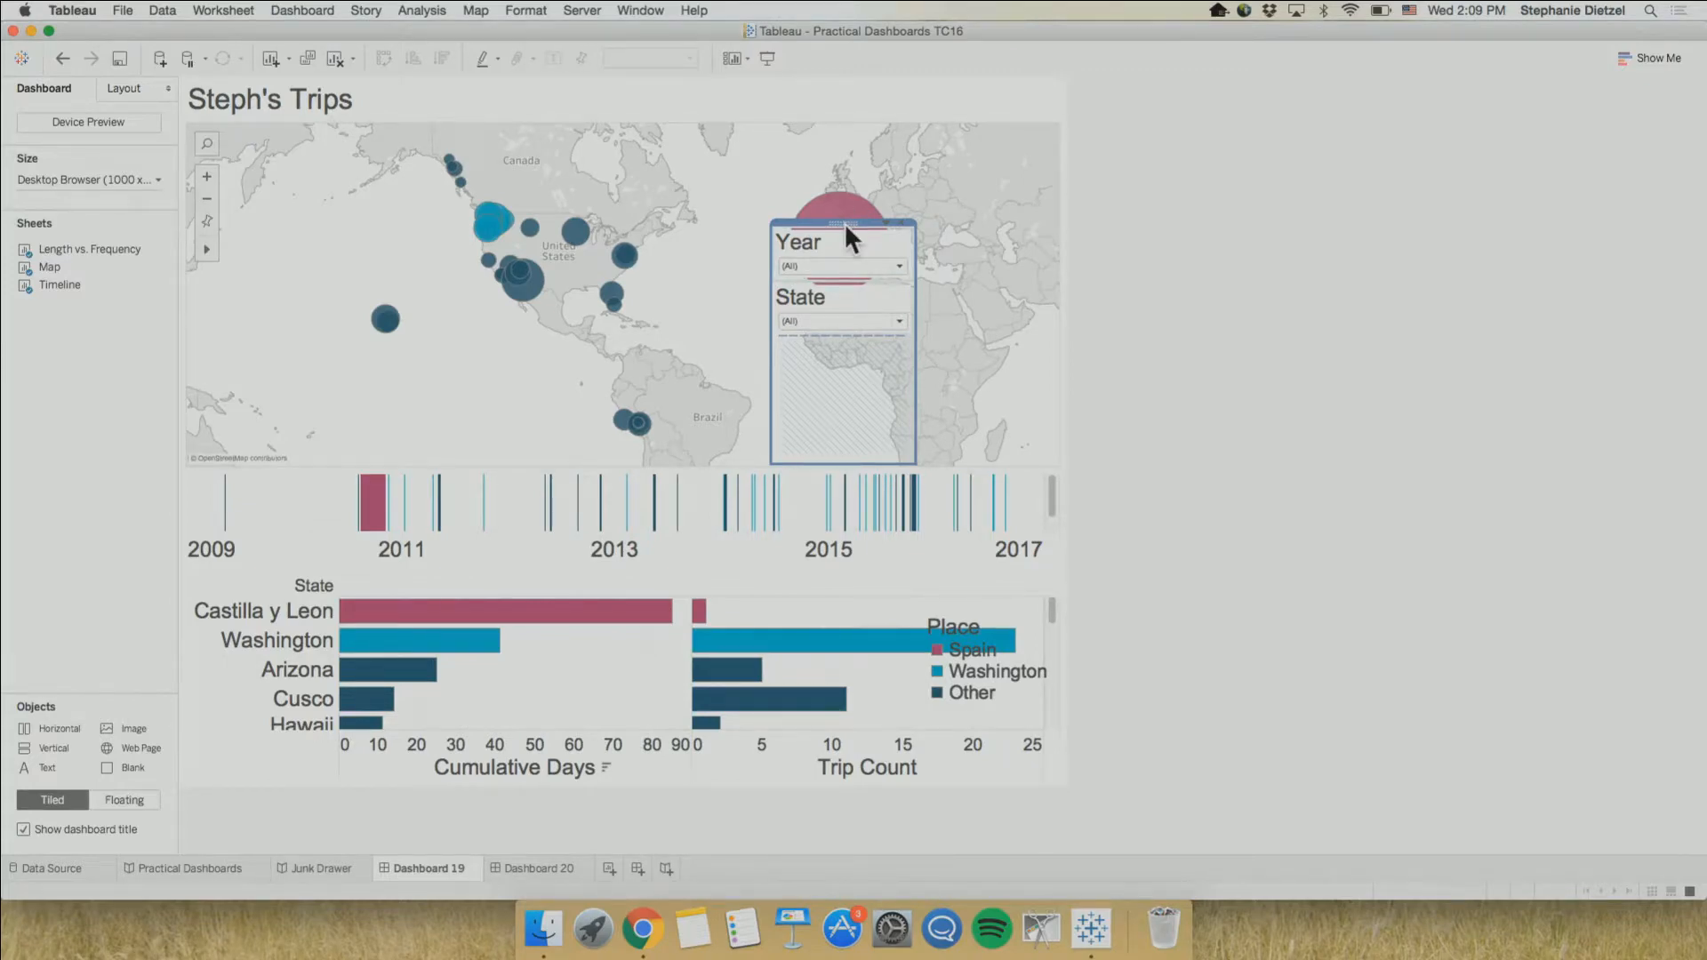
drag(843, 225, 877, 280)
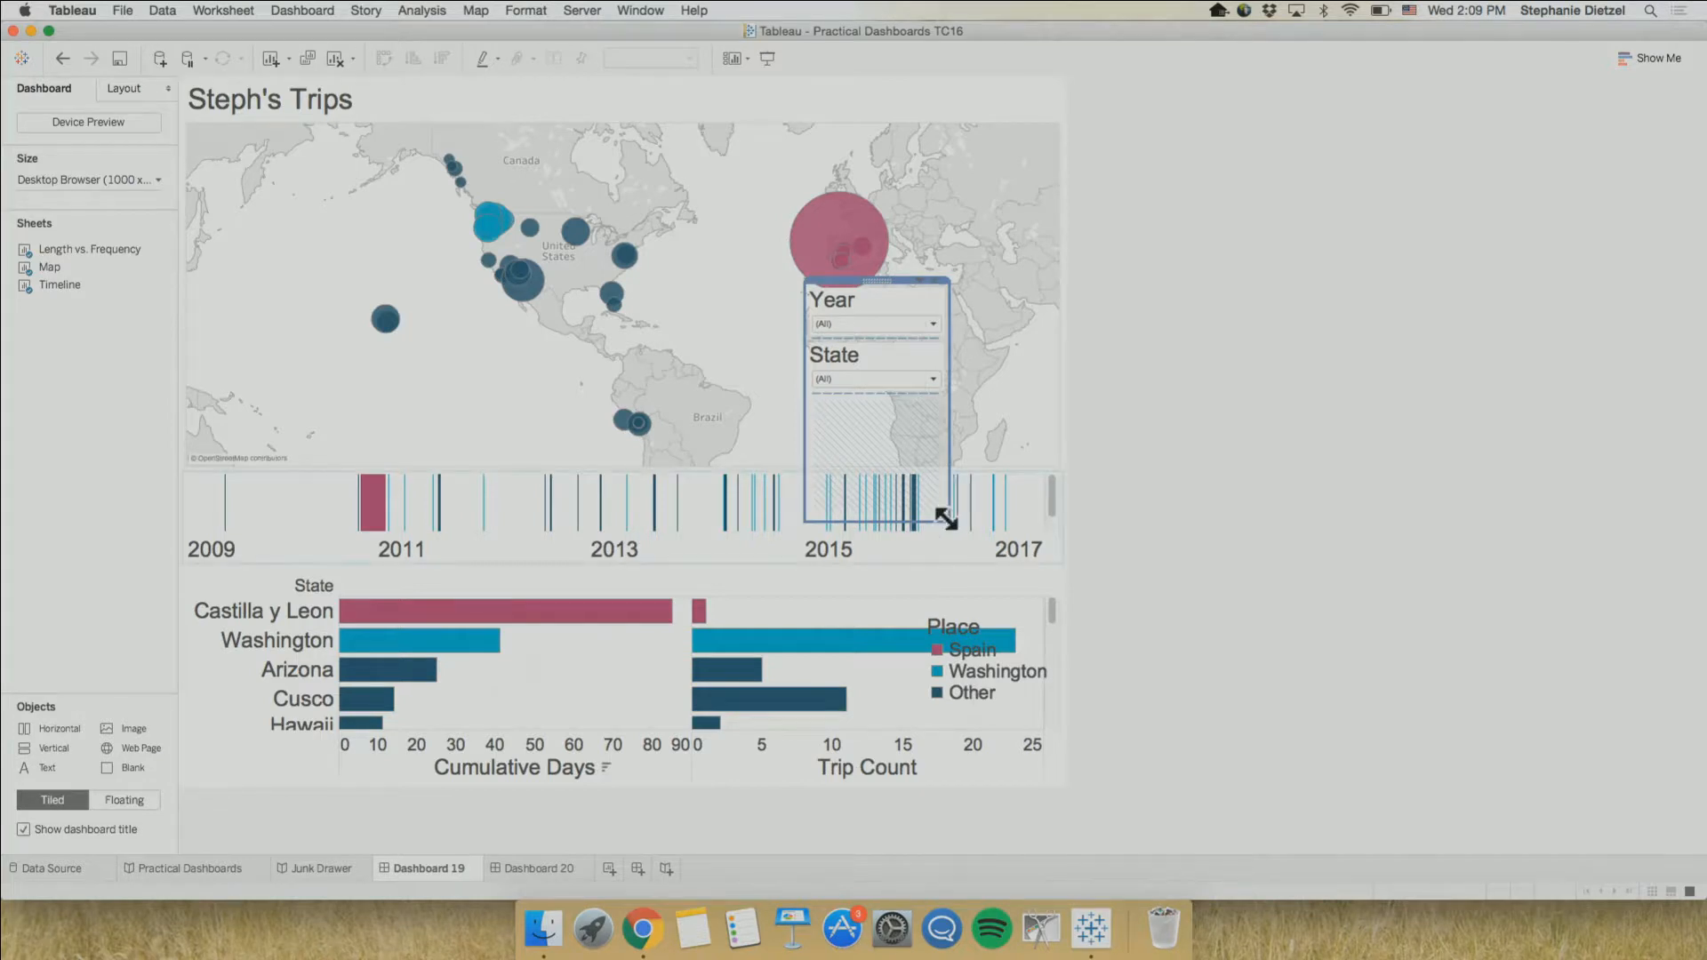
drag(949, 519, 937, 428)
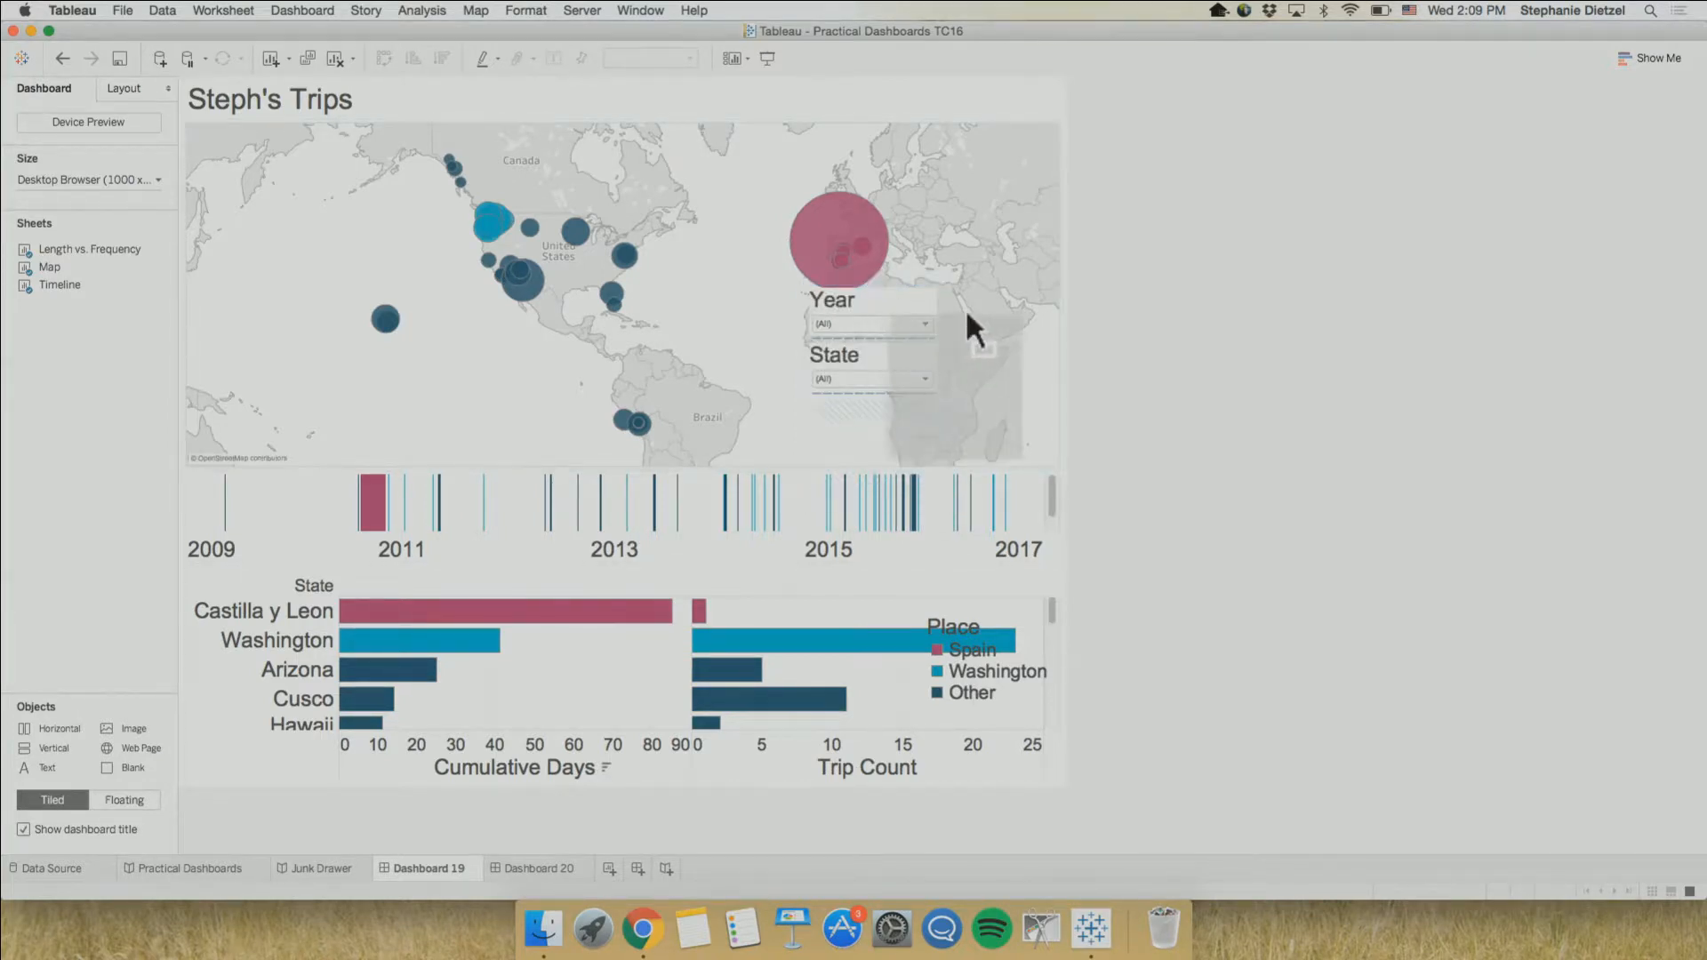
drag(968, 307, 987, 305)
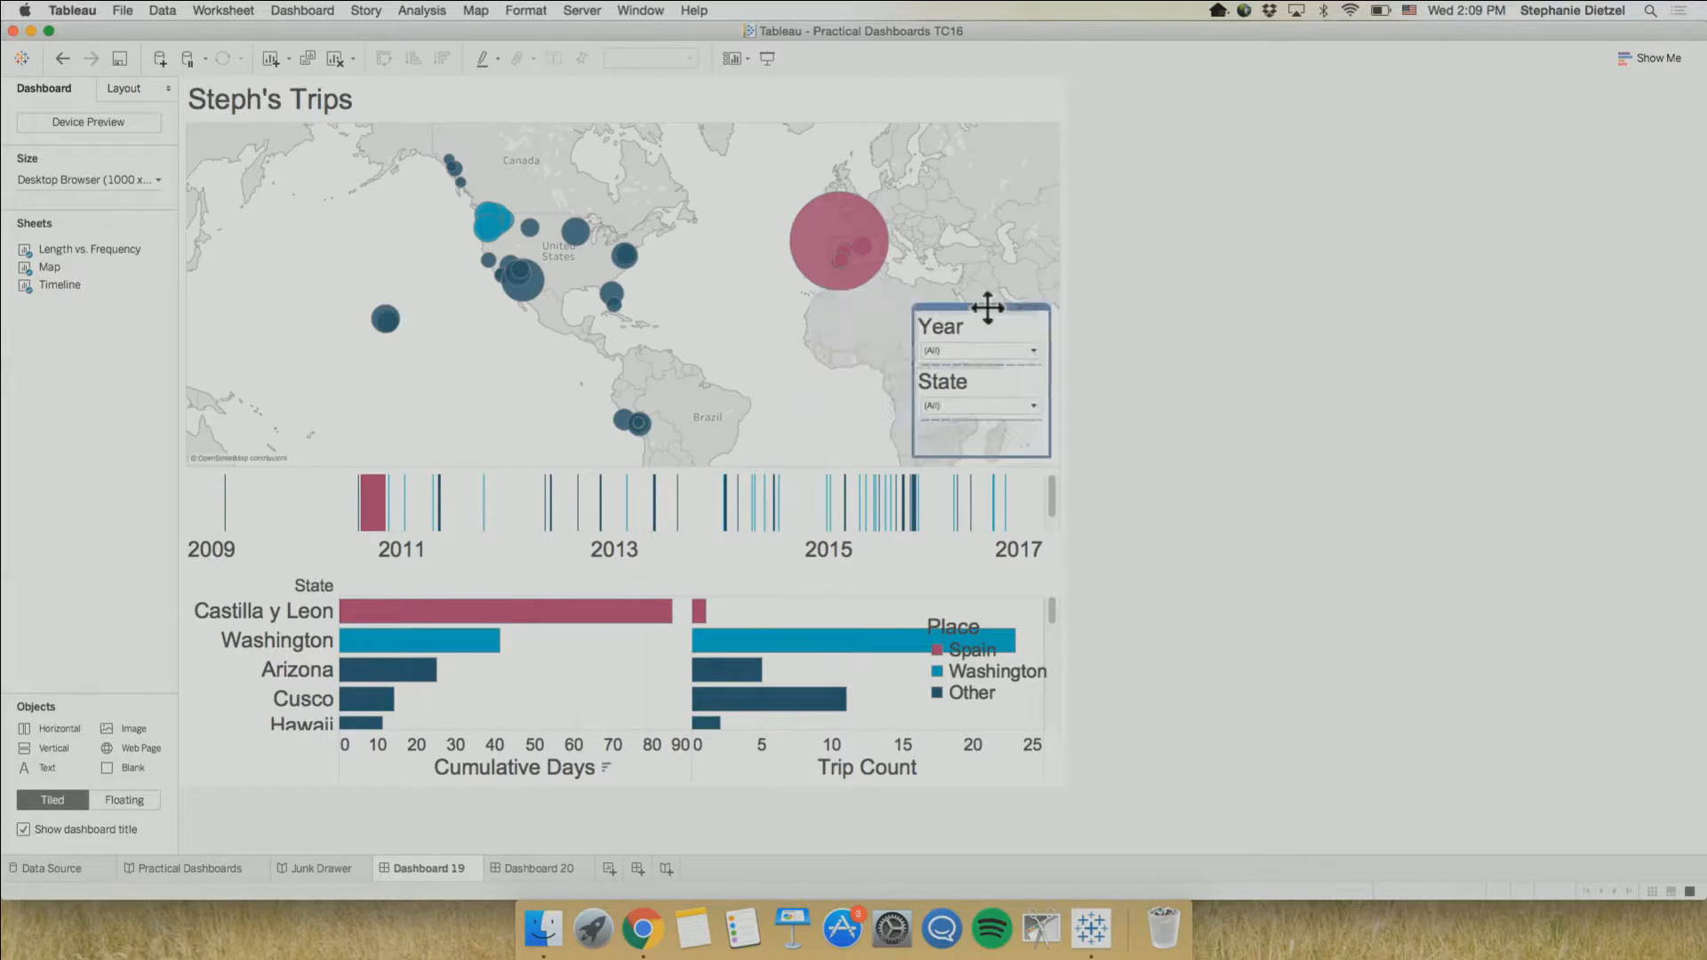
Reselect the floating filter container through the State filter and shift it slightly left and down on the map
click(1401, 397)
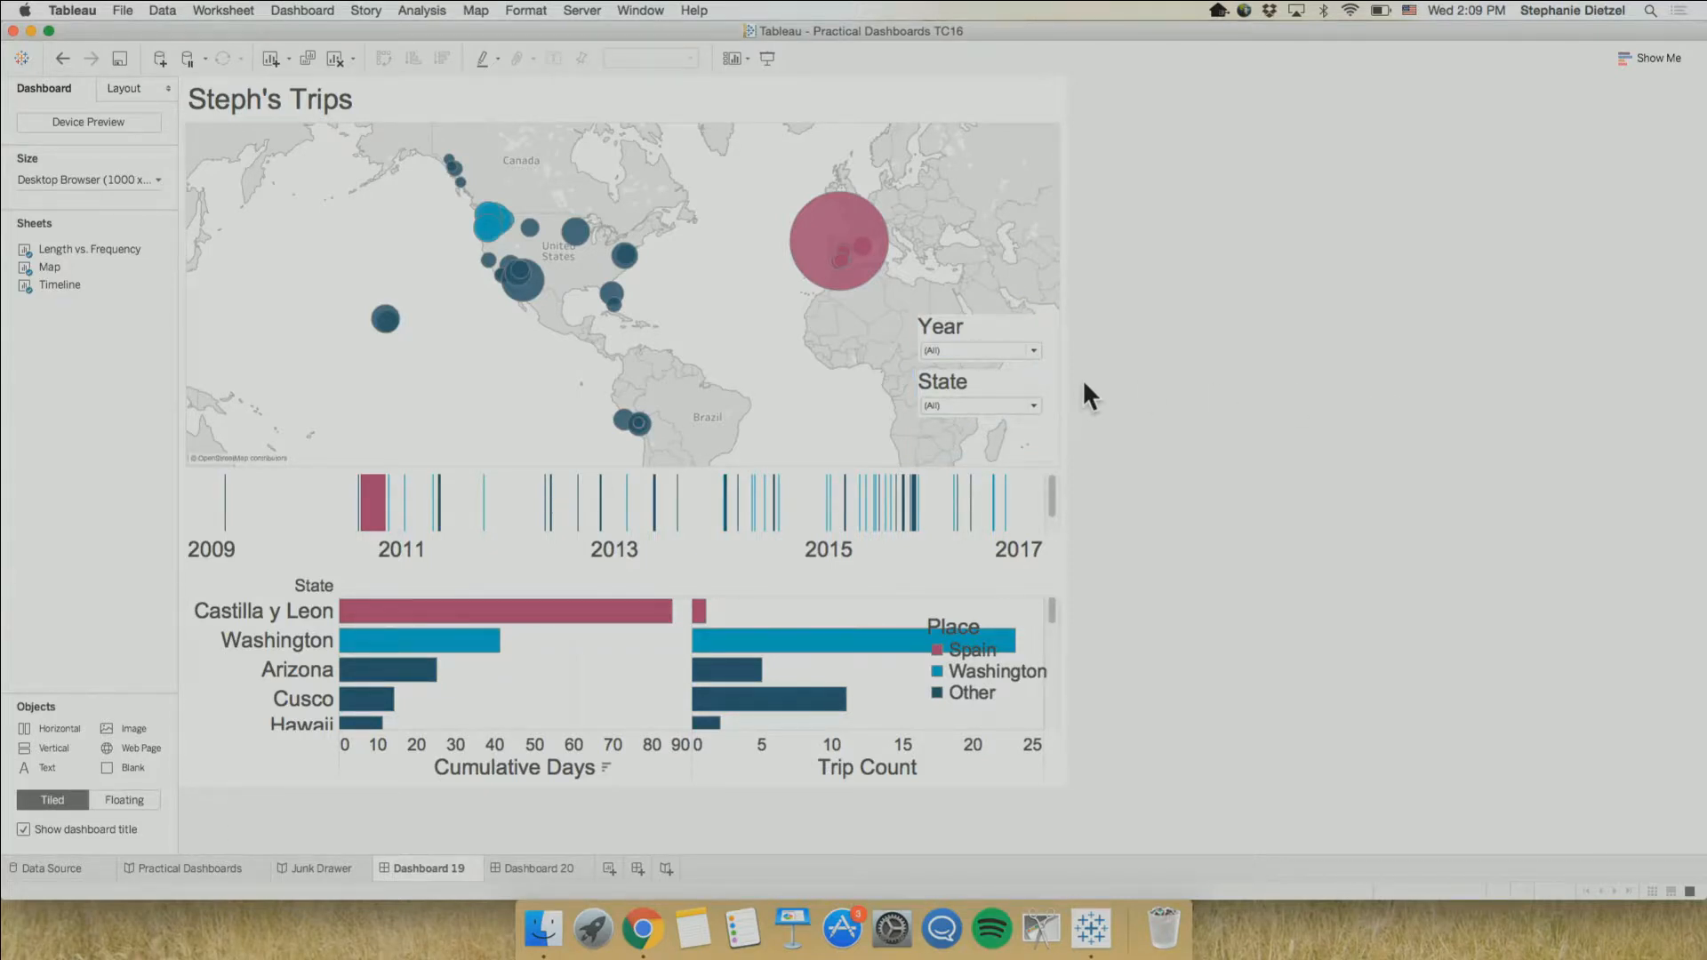
click(985, 383)
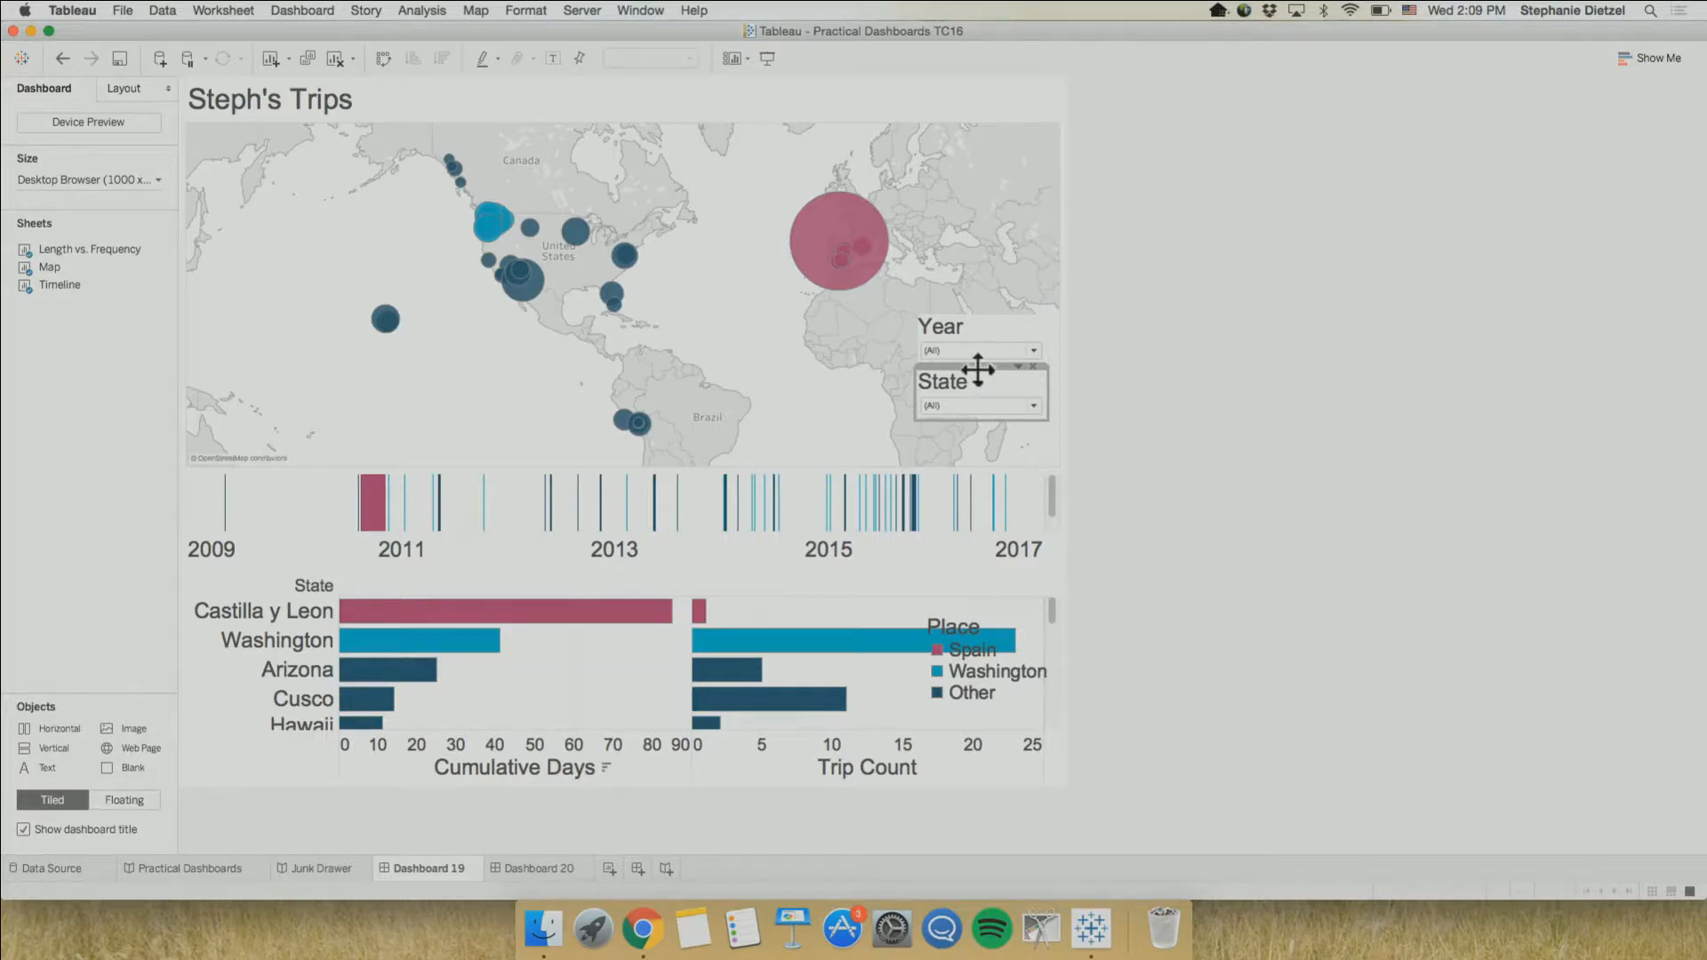
double_click(975, 365)
drag(983, 306, 972, 316)
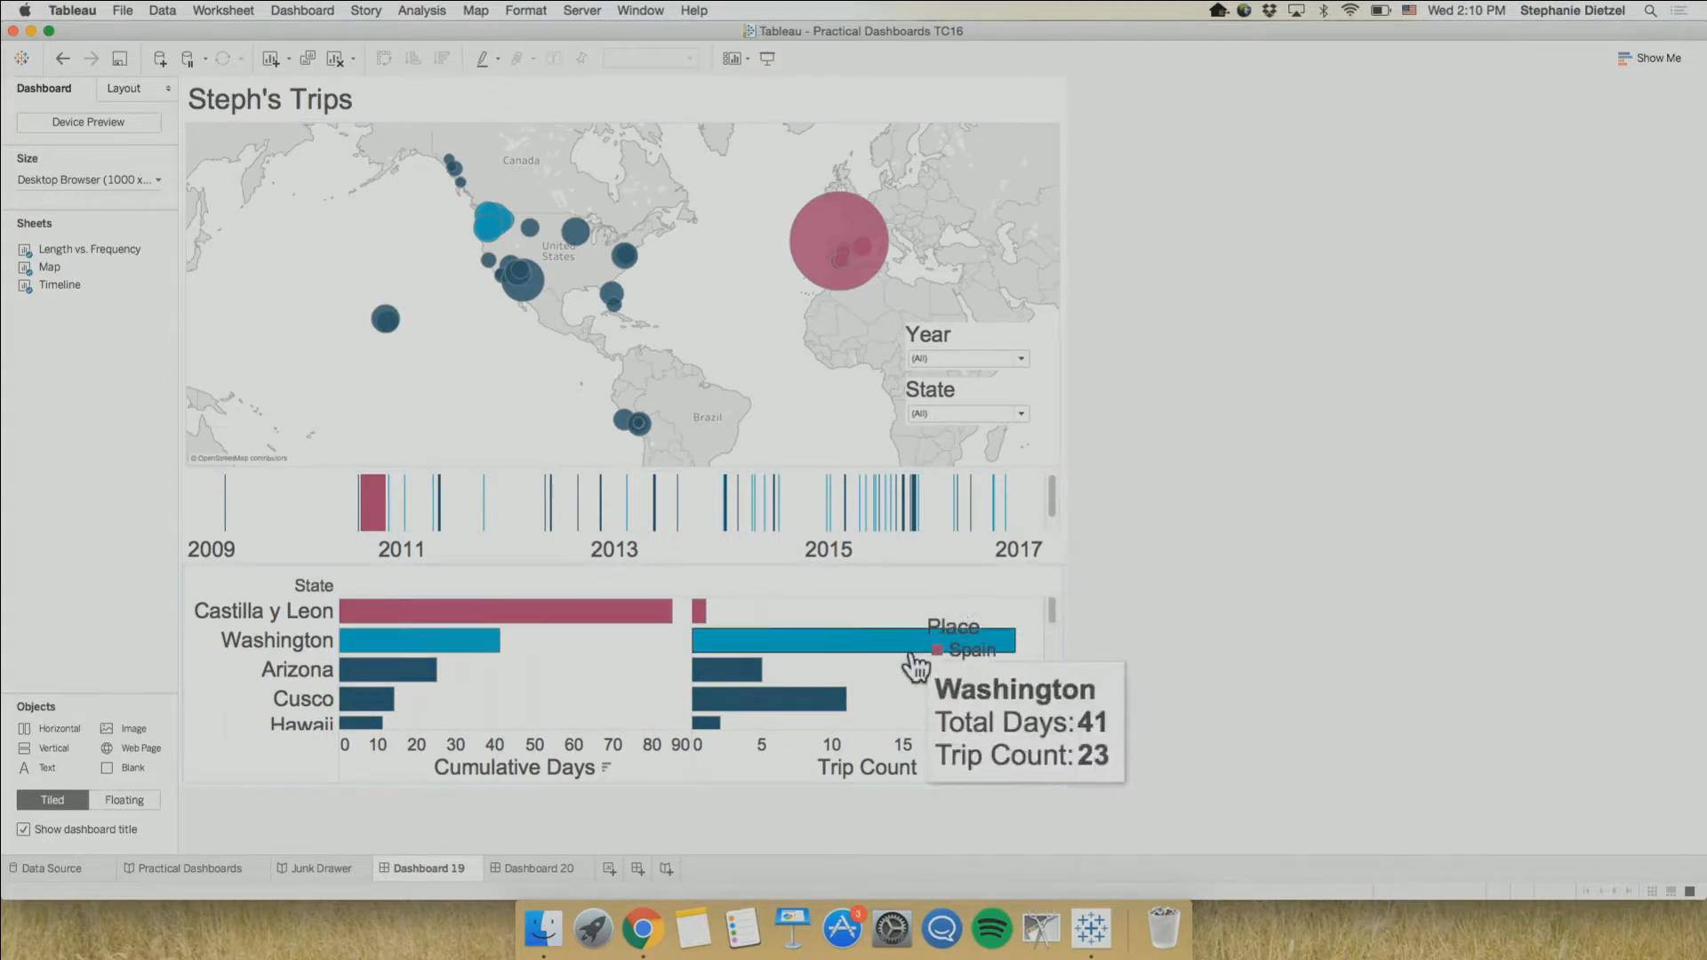
Move the floating Place color legend off the Trip Count bars onto the ocean at the map's lower left
click(972, 692)
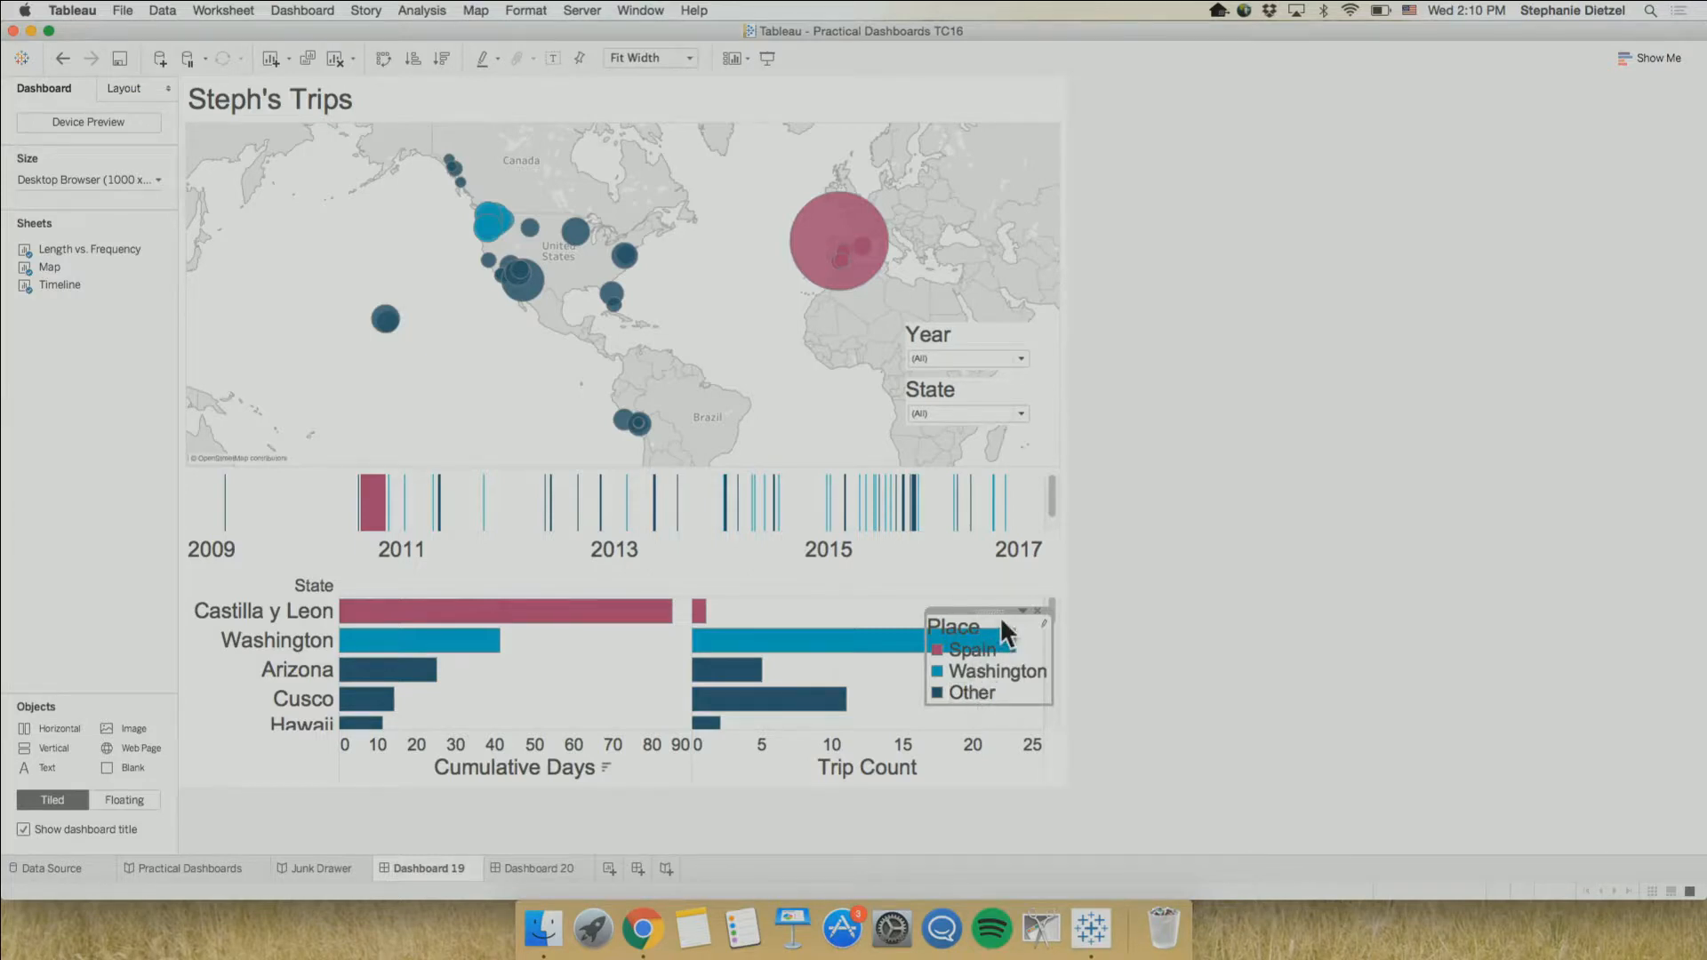
drag(972, 610, 258, 337)
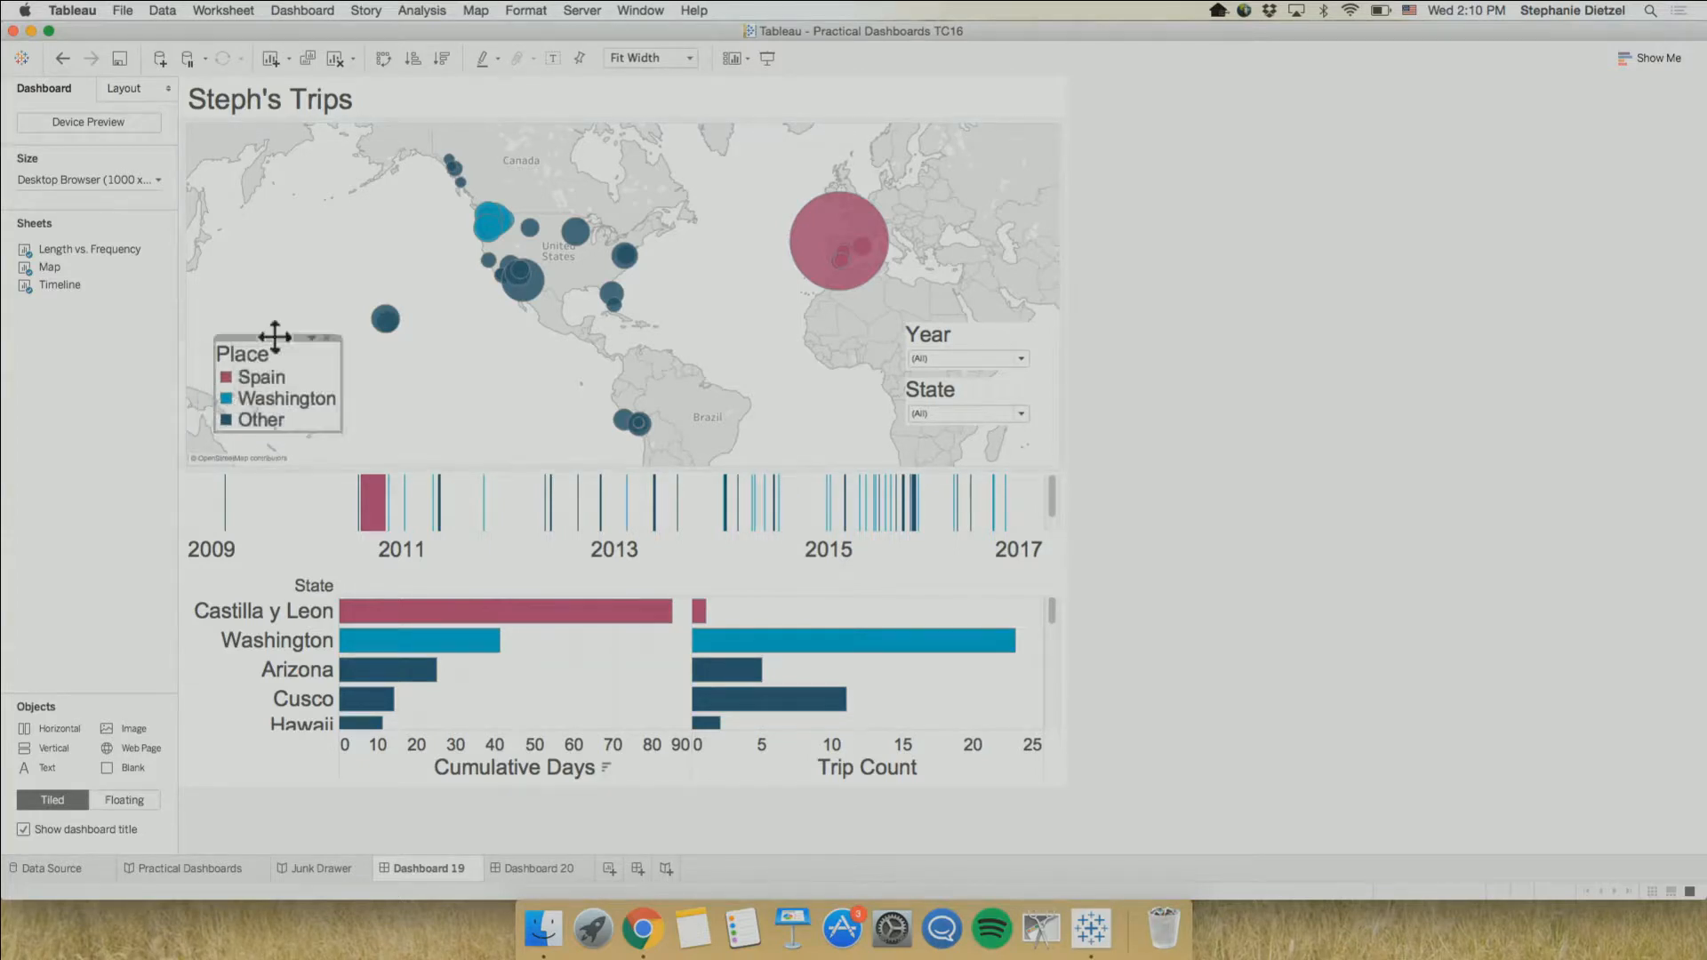
Deselect the Place legend and review the Layout and Agenda points of the Practical Dashboards story
click(1326, 475)
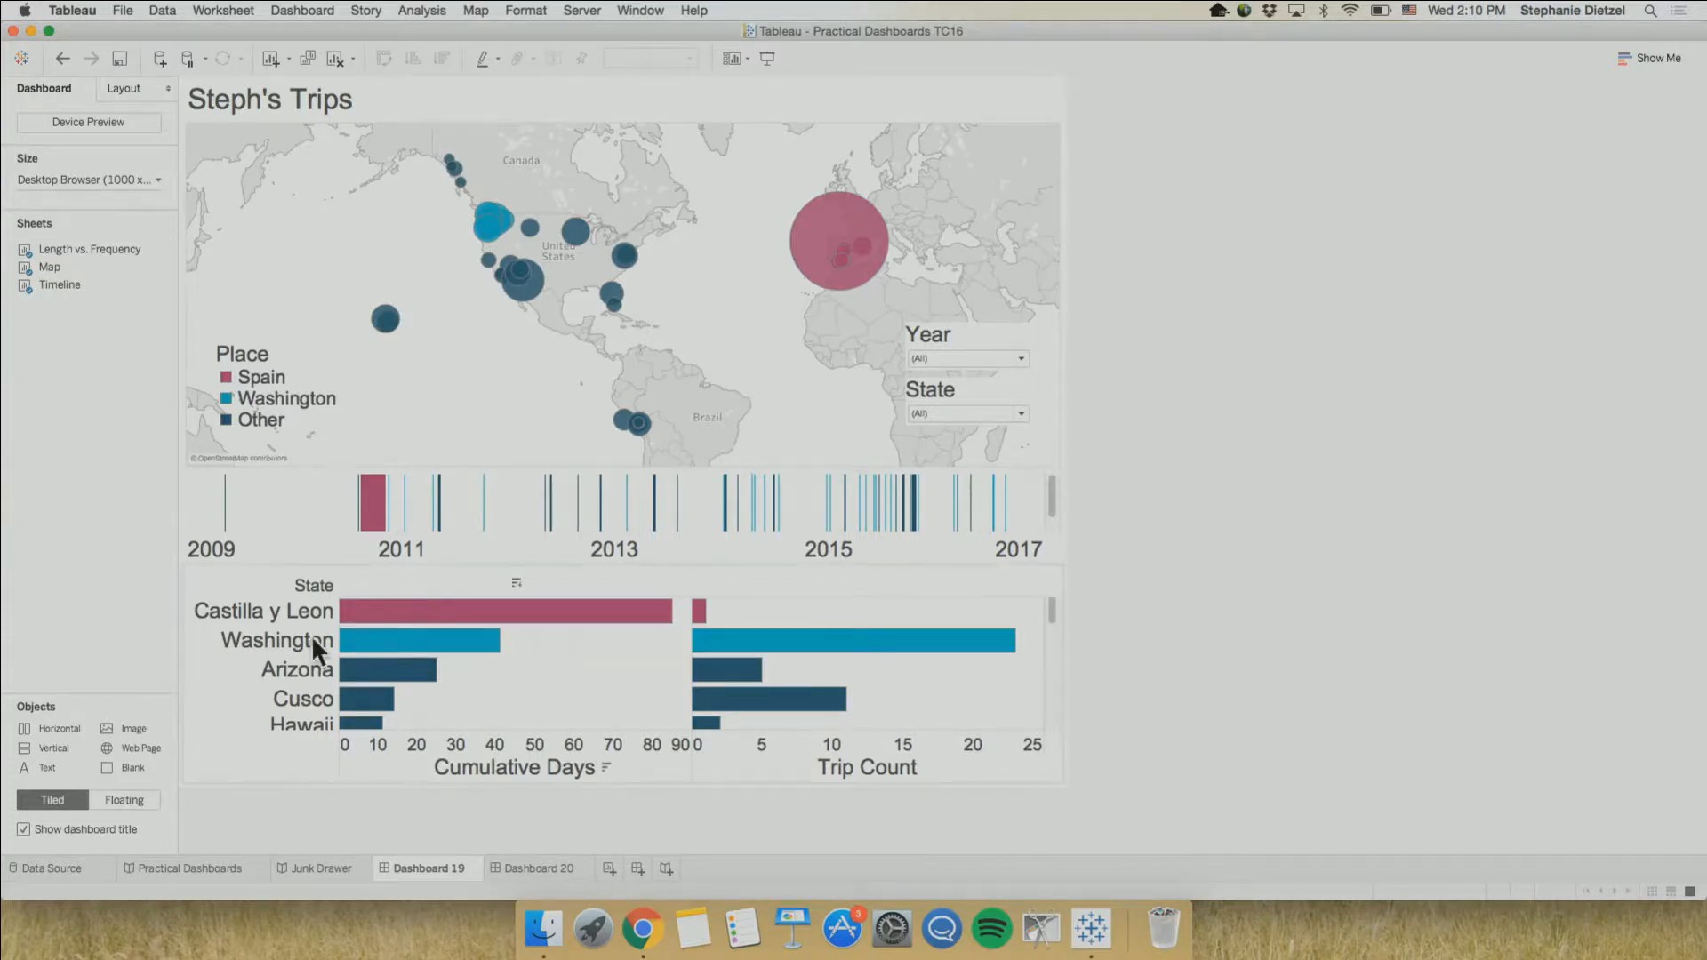
click(206, 869)
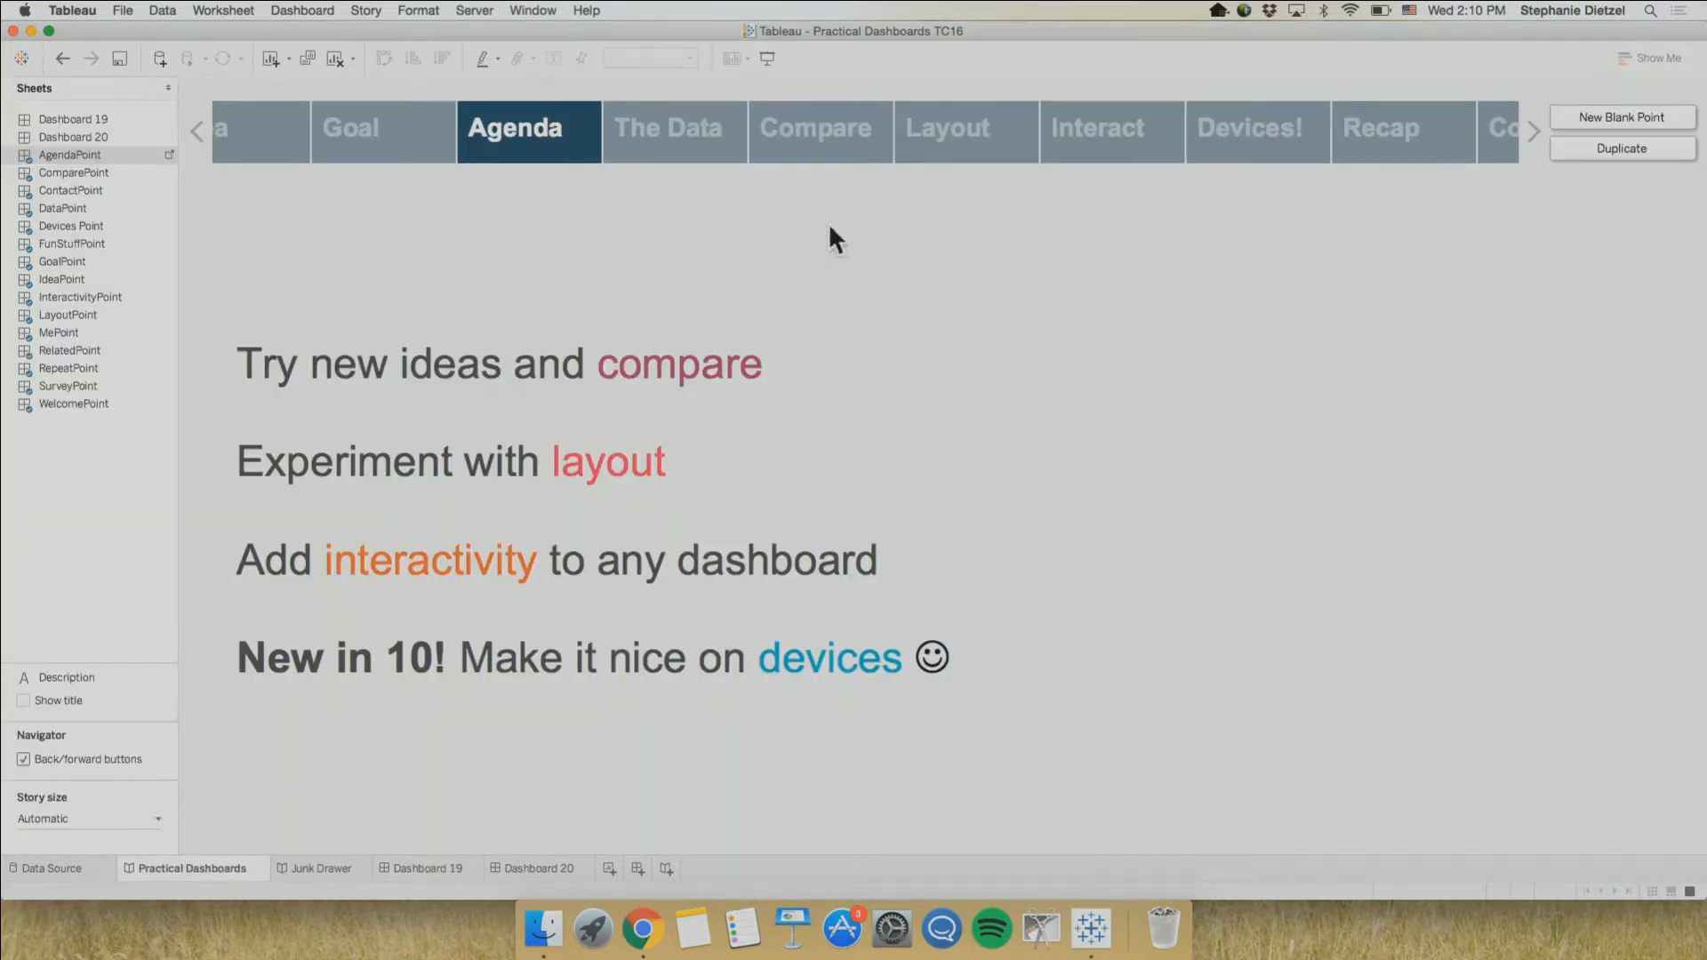
click(958, 125)
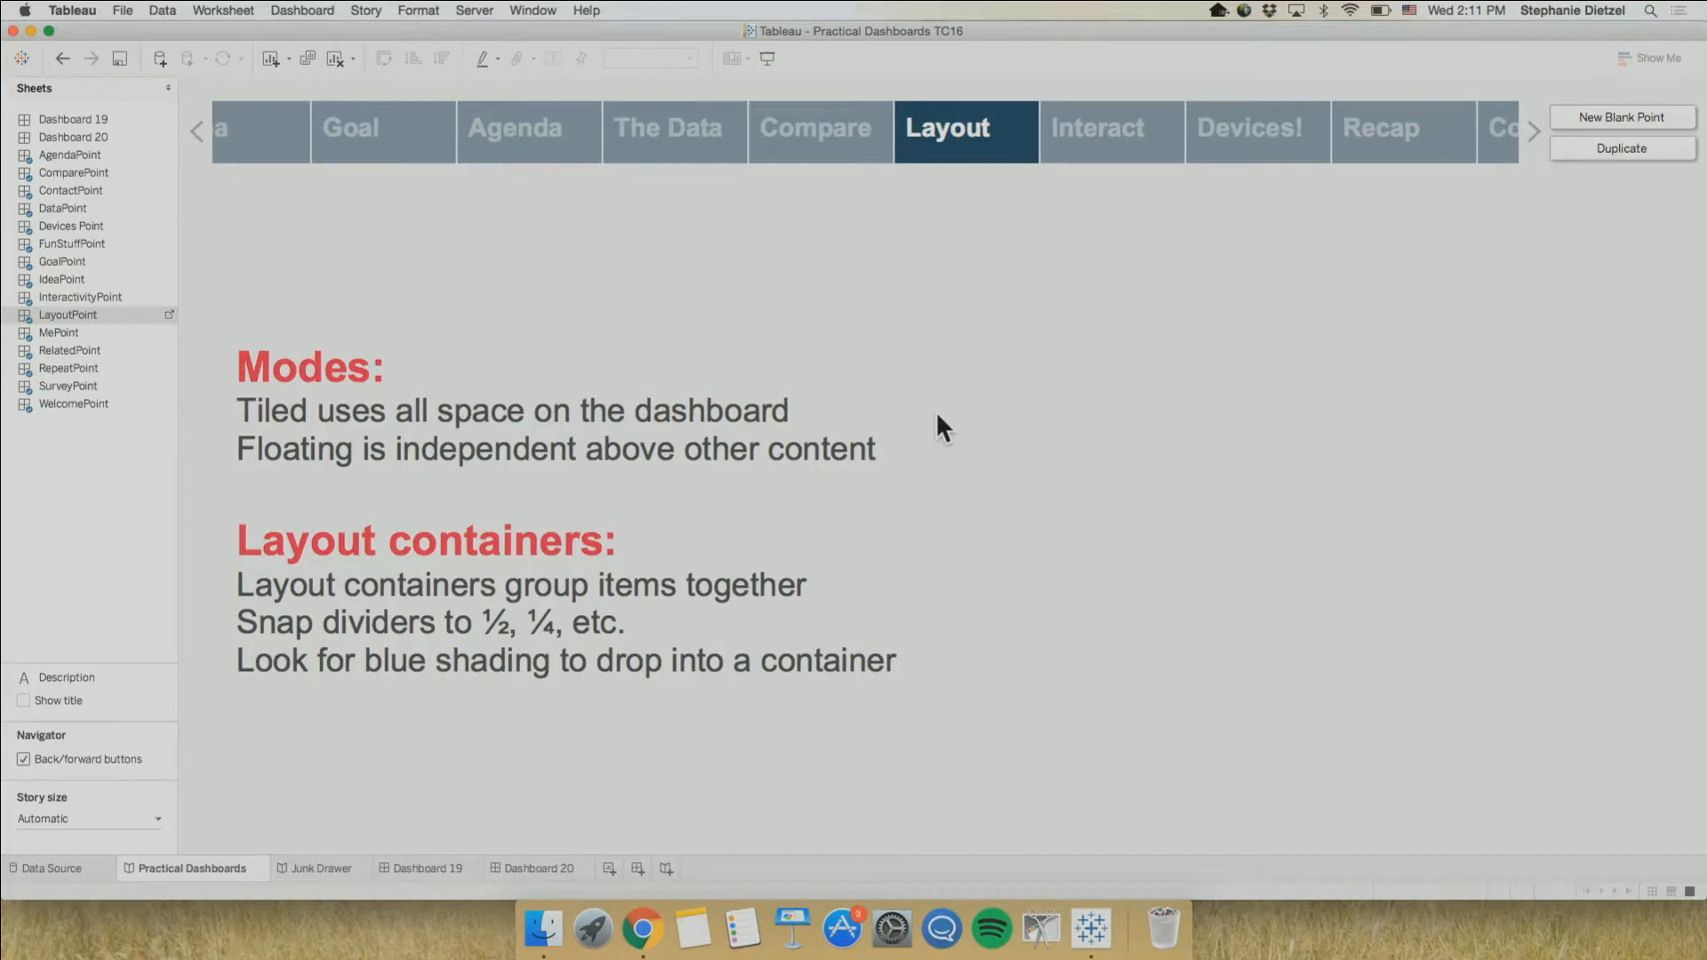
click(521, 137)
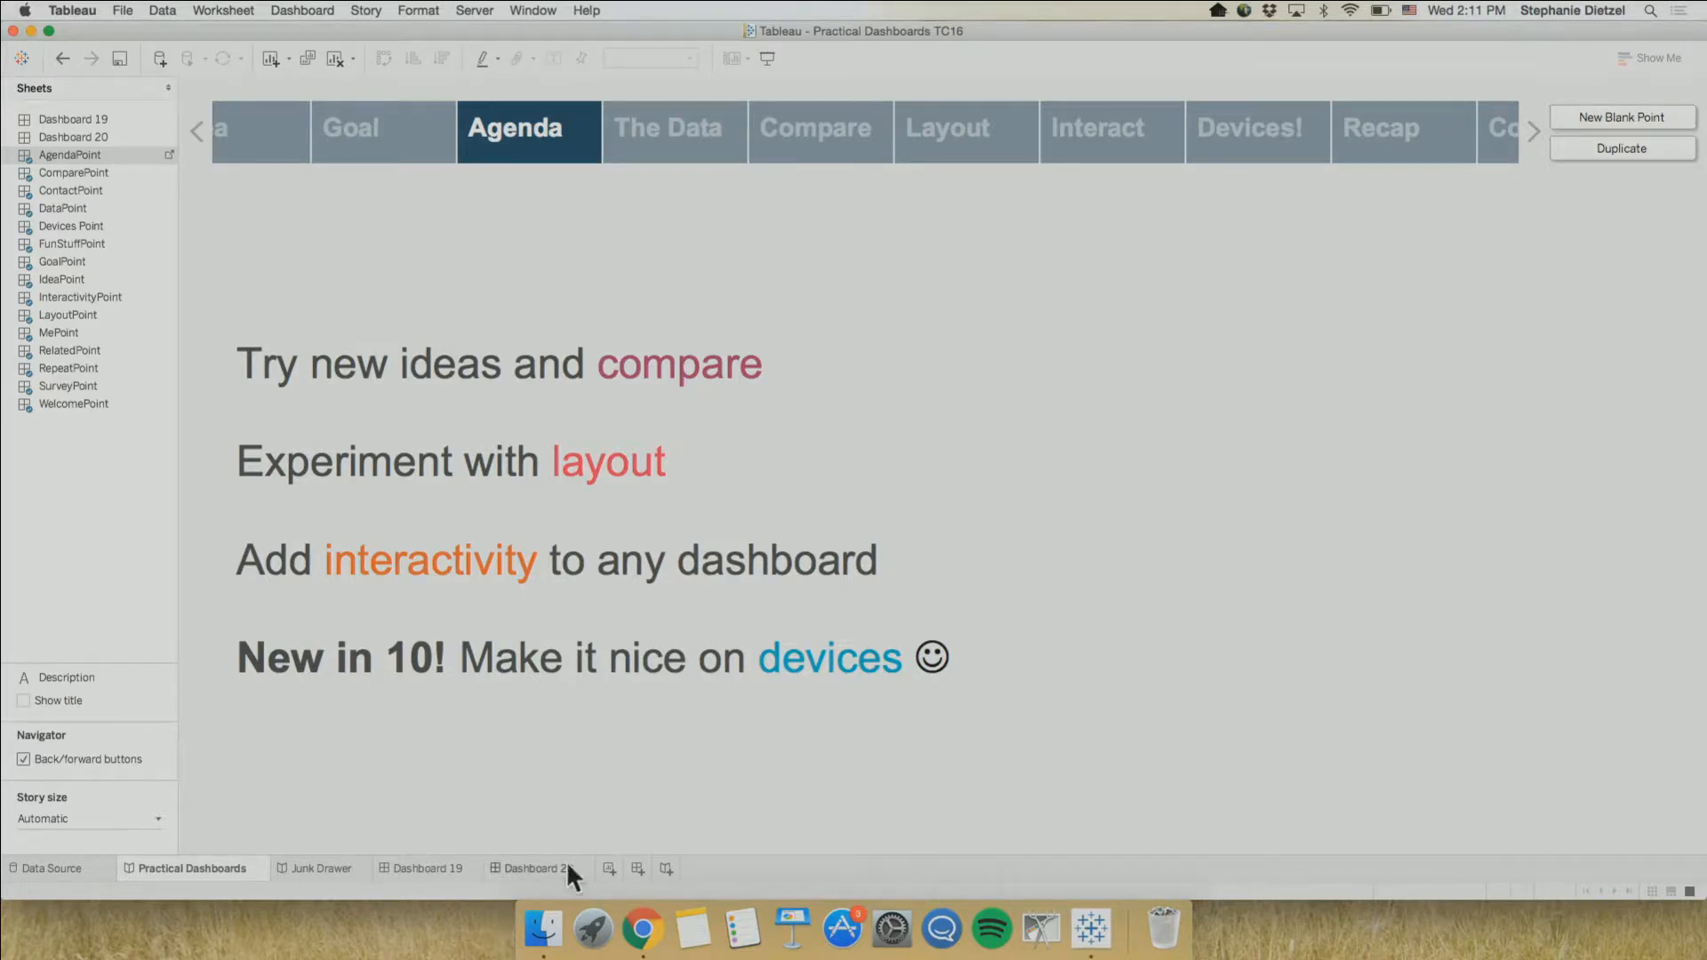
After comparing Dashboards 20 and 19, add Dashboard 20 to the Junk Drawer story and hide all of that story's sheets
click(538, 869)
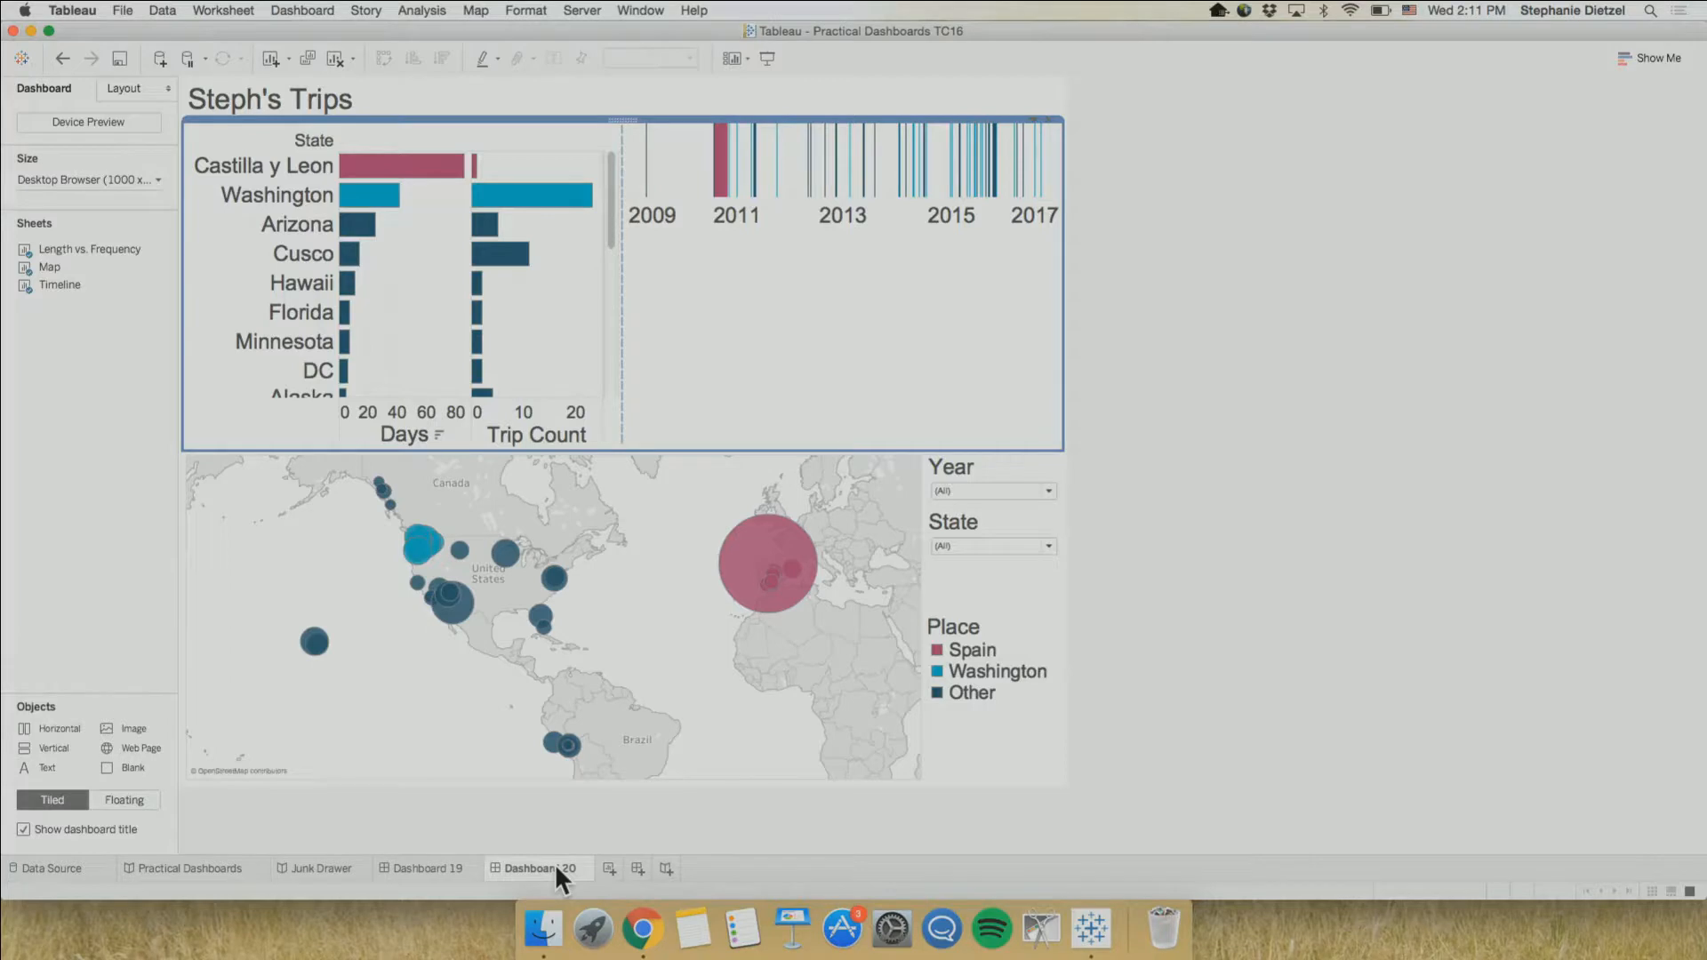
click(429, 864)
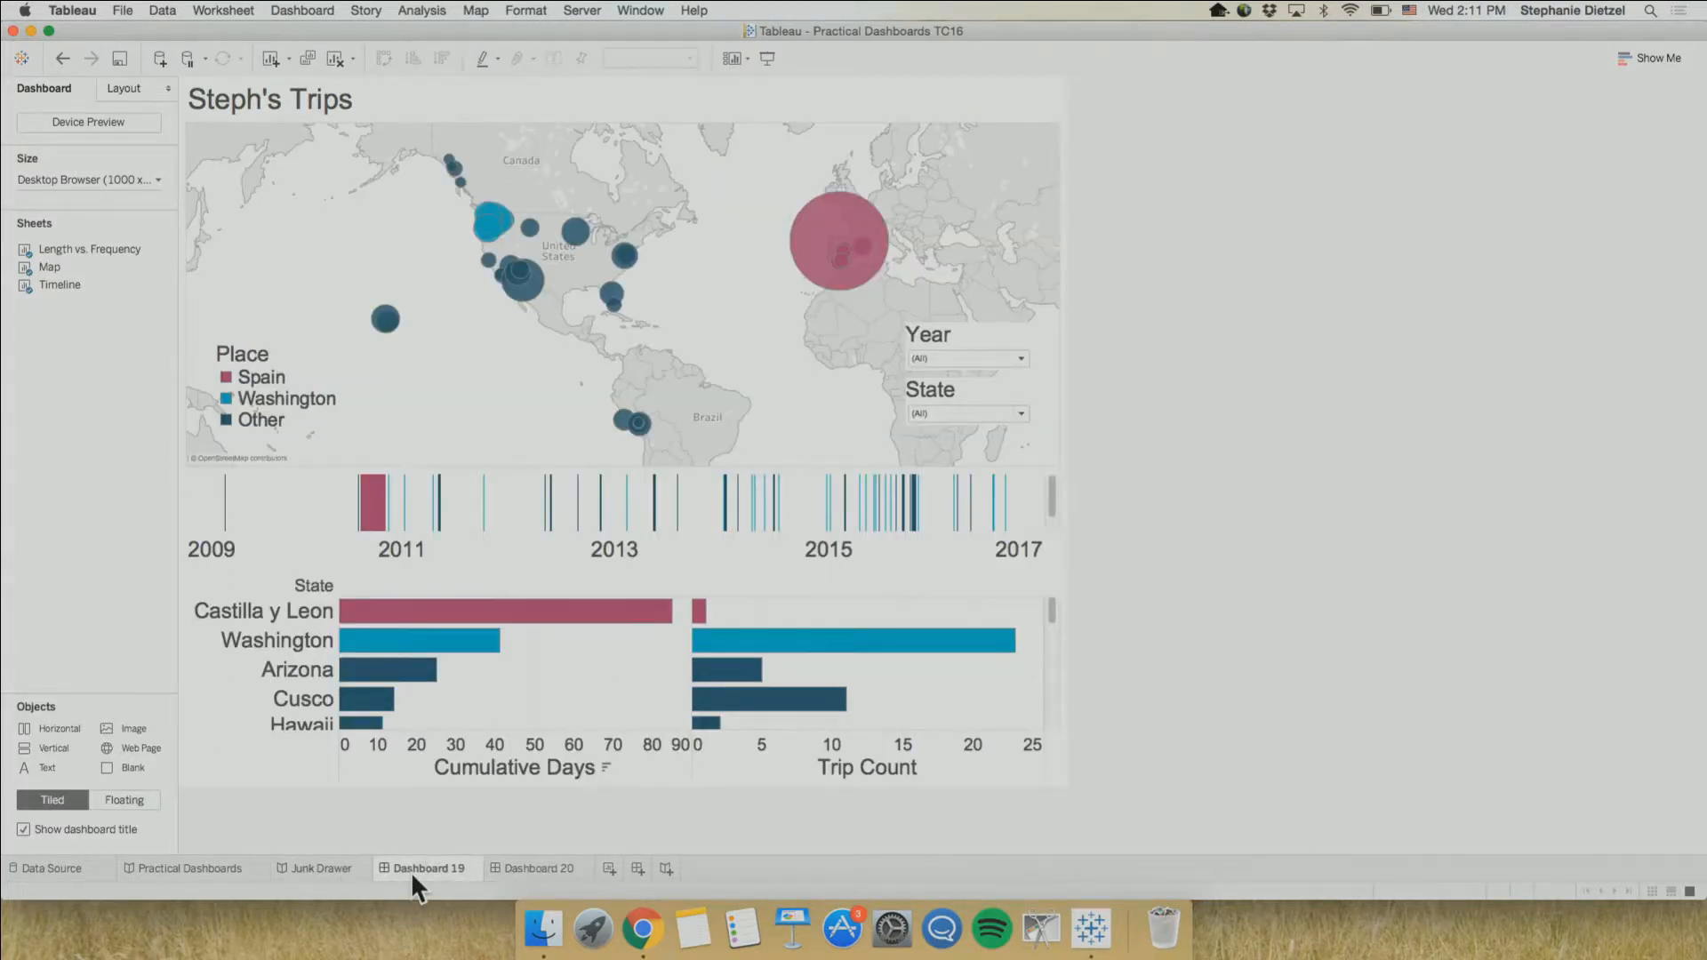
click(331, 867)
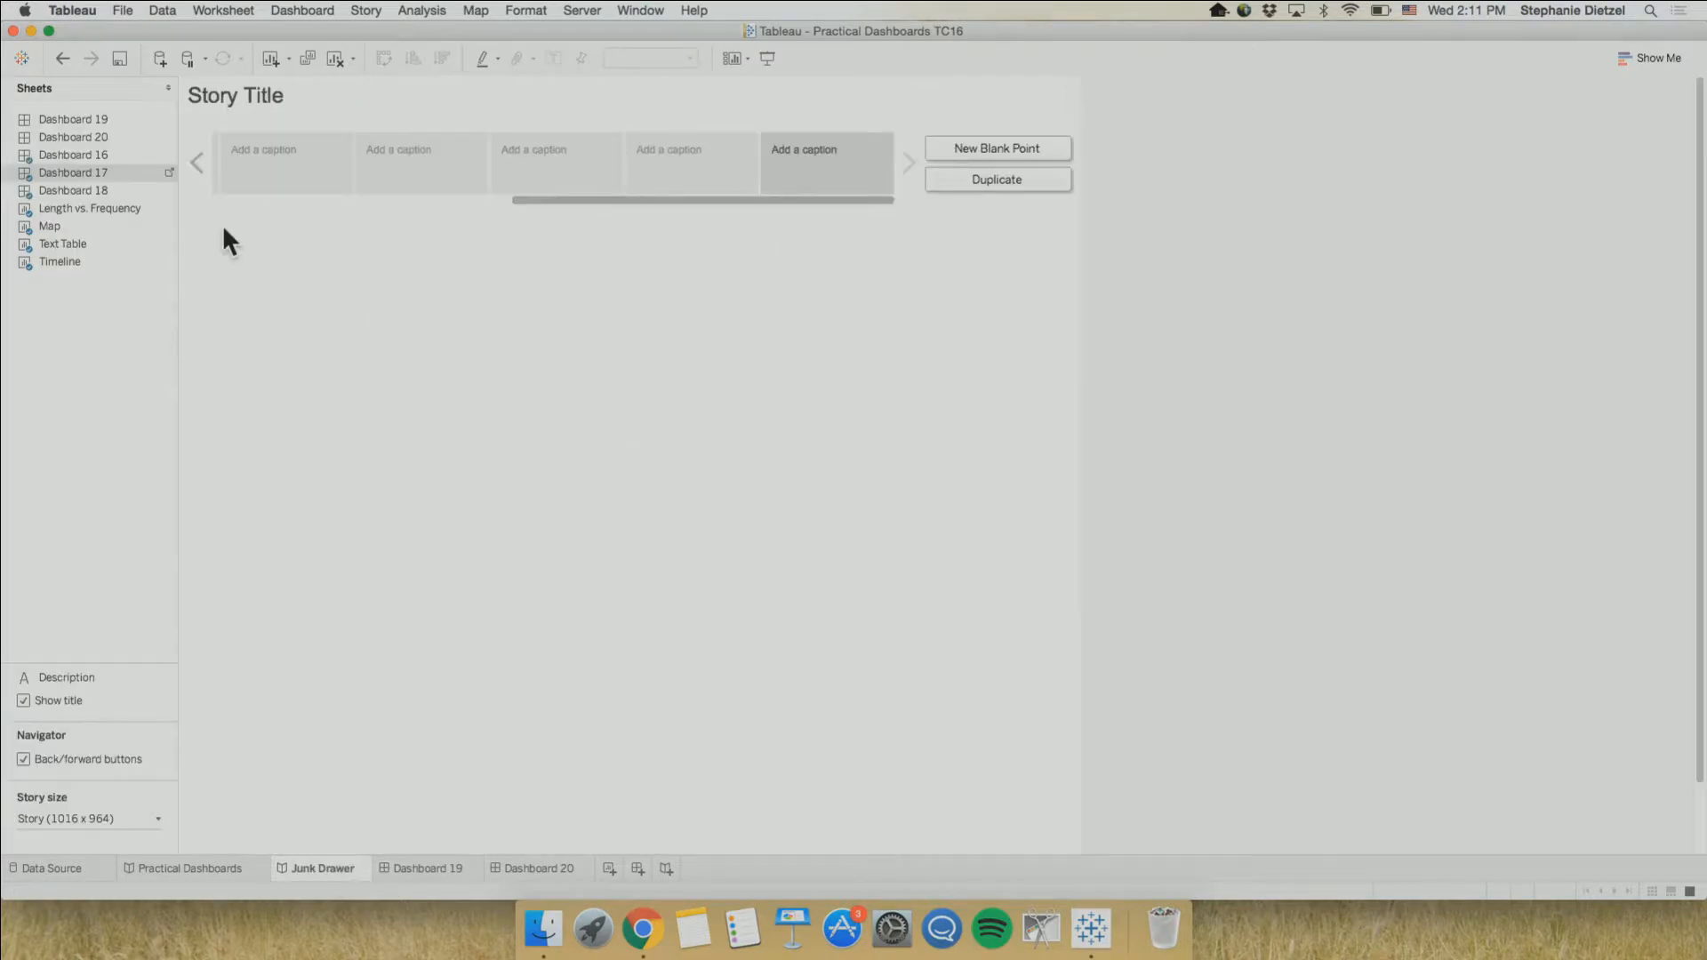
double_click(86, 136)
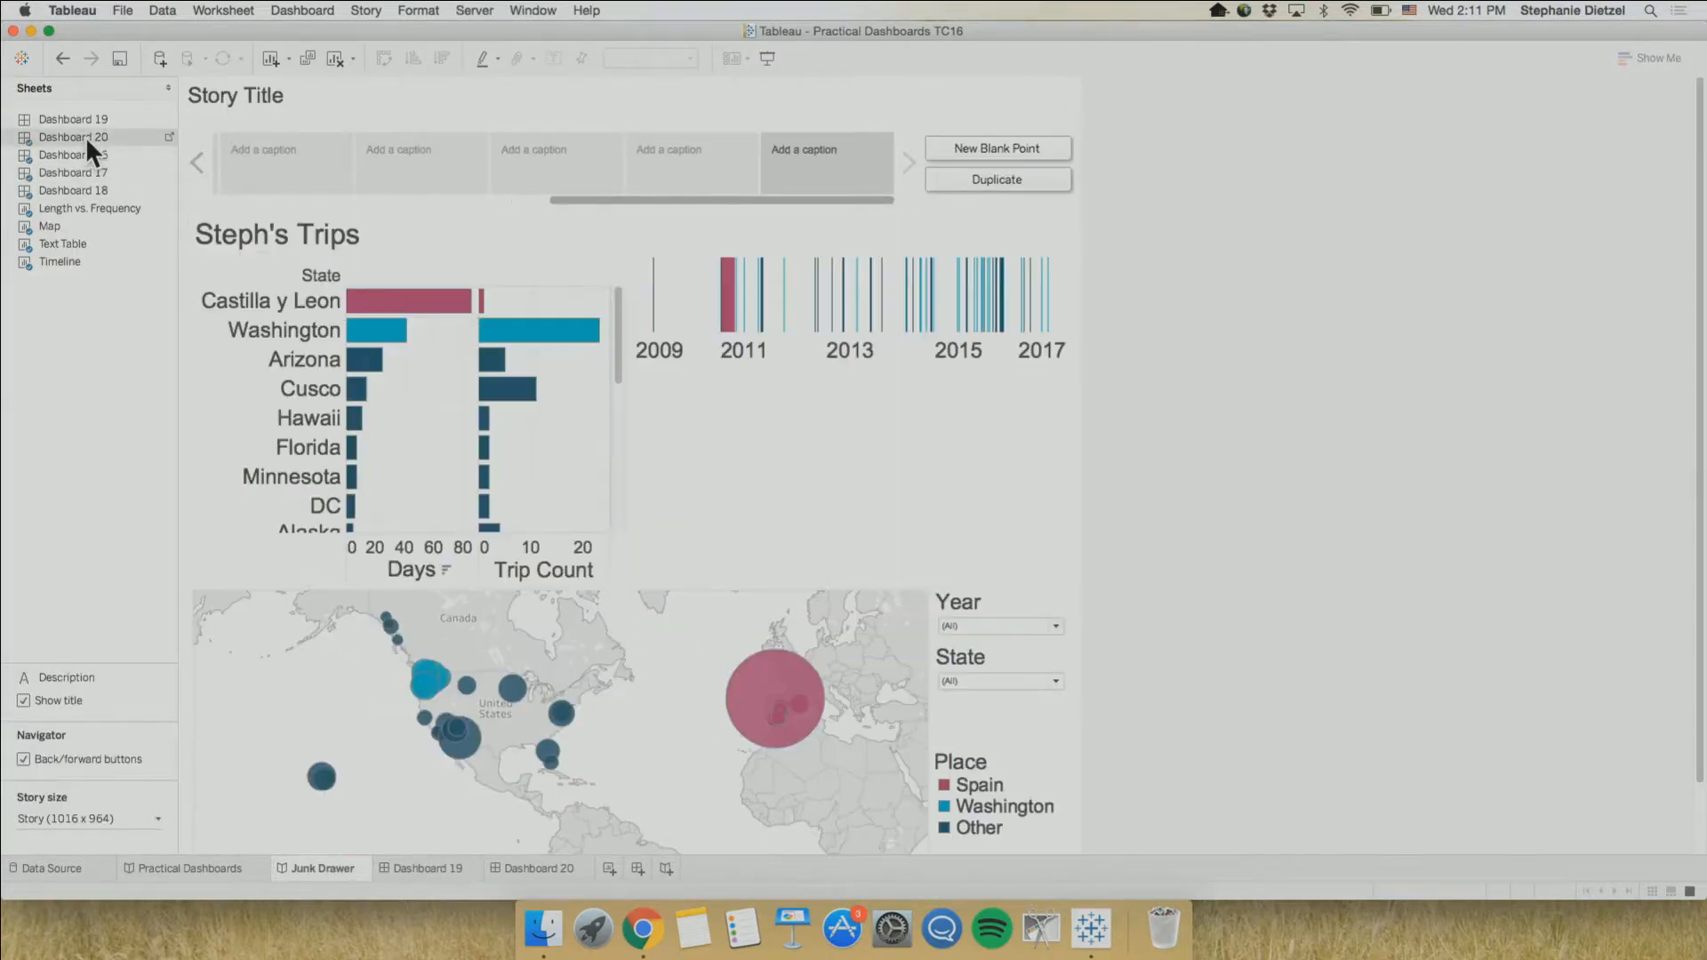
right_click(313, 868)
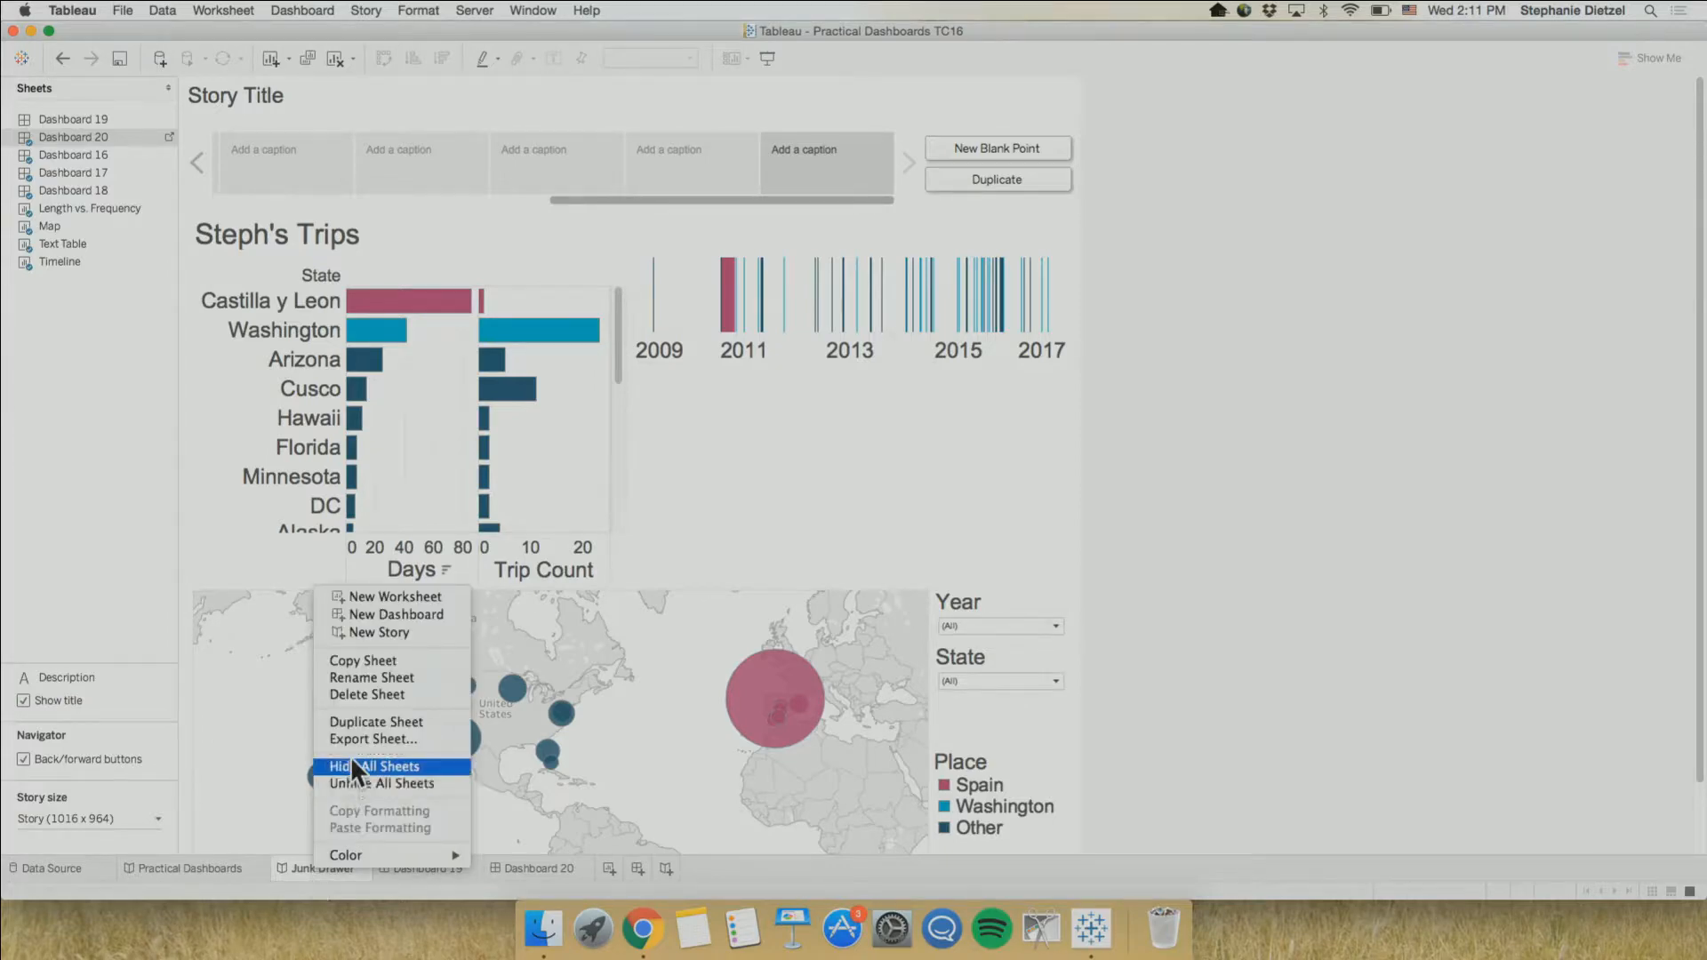
click(354, 764)
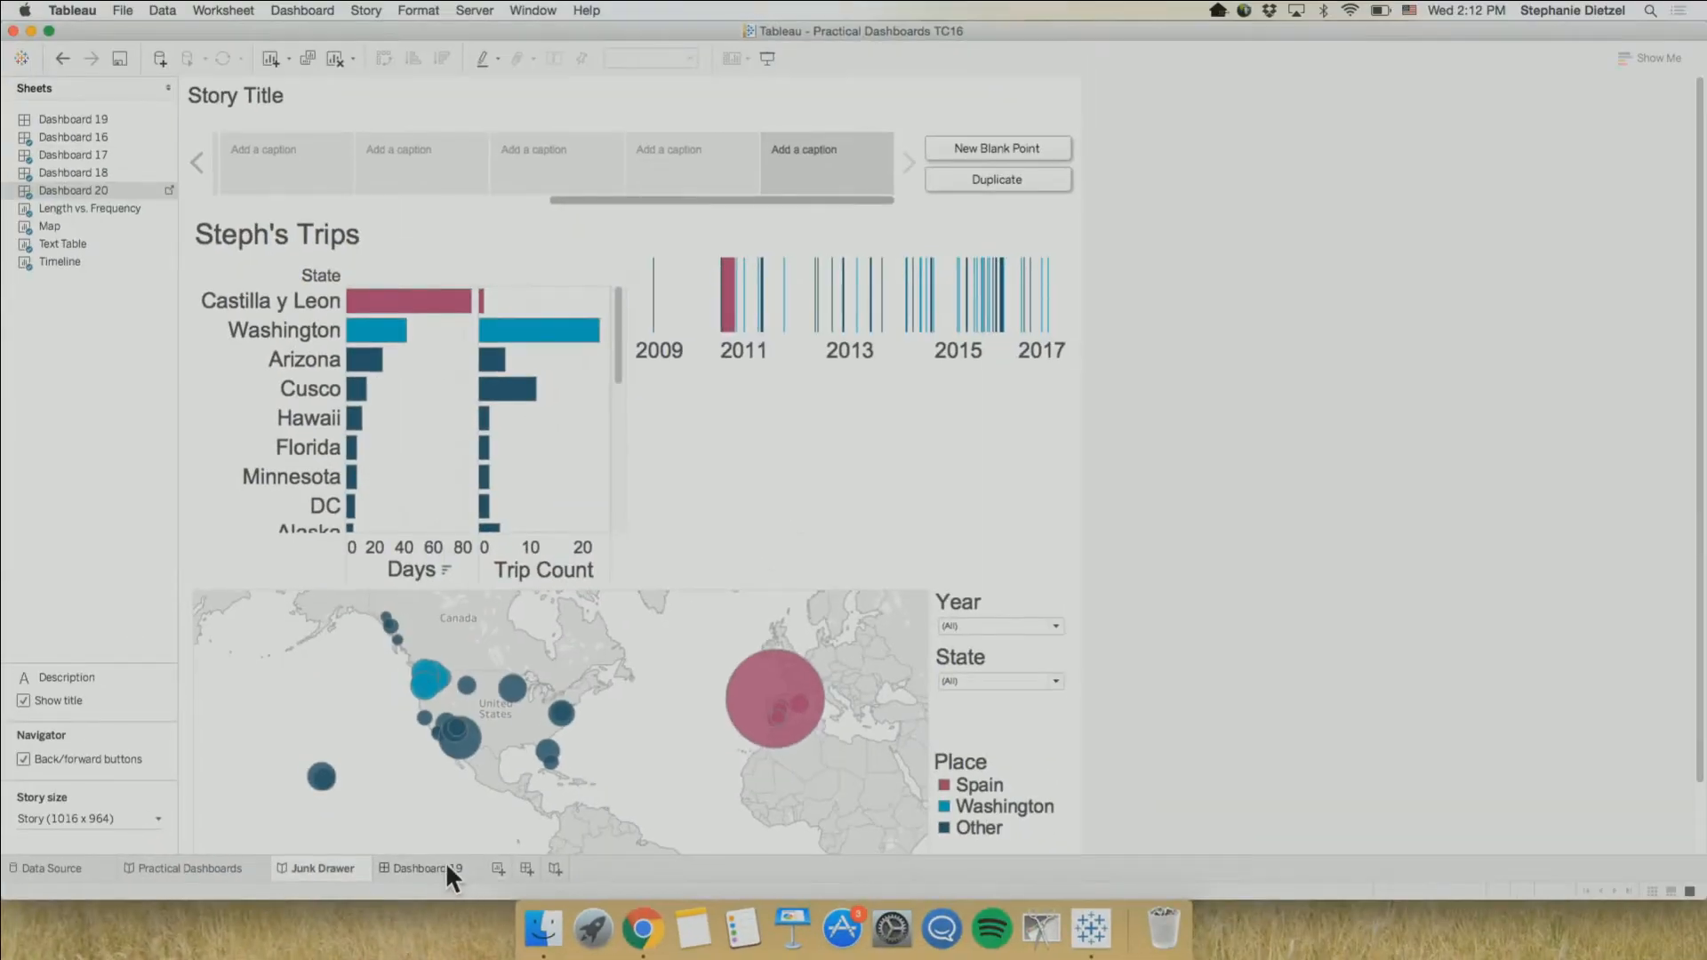
On Dashboard 19, set the Year filter over the map to 2015
click(446, 867)
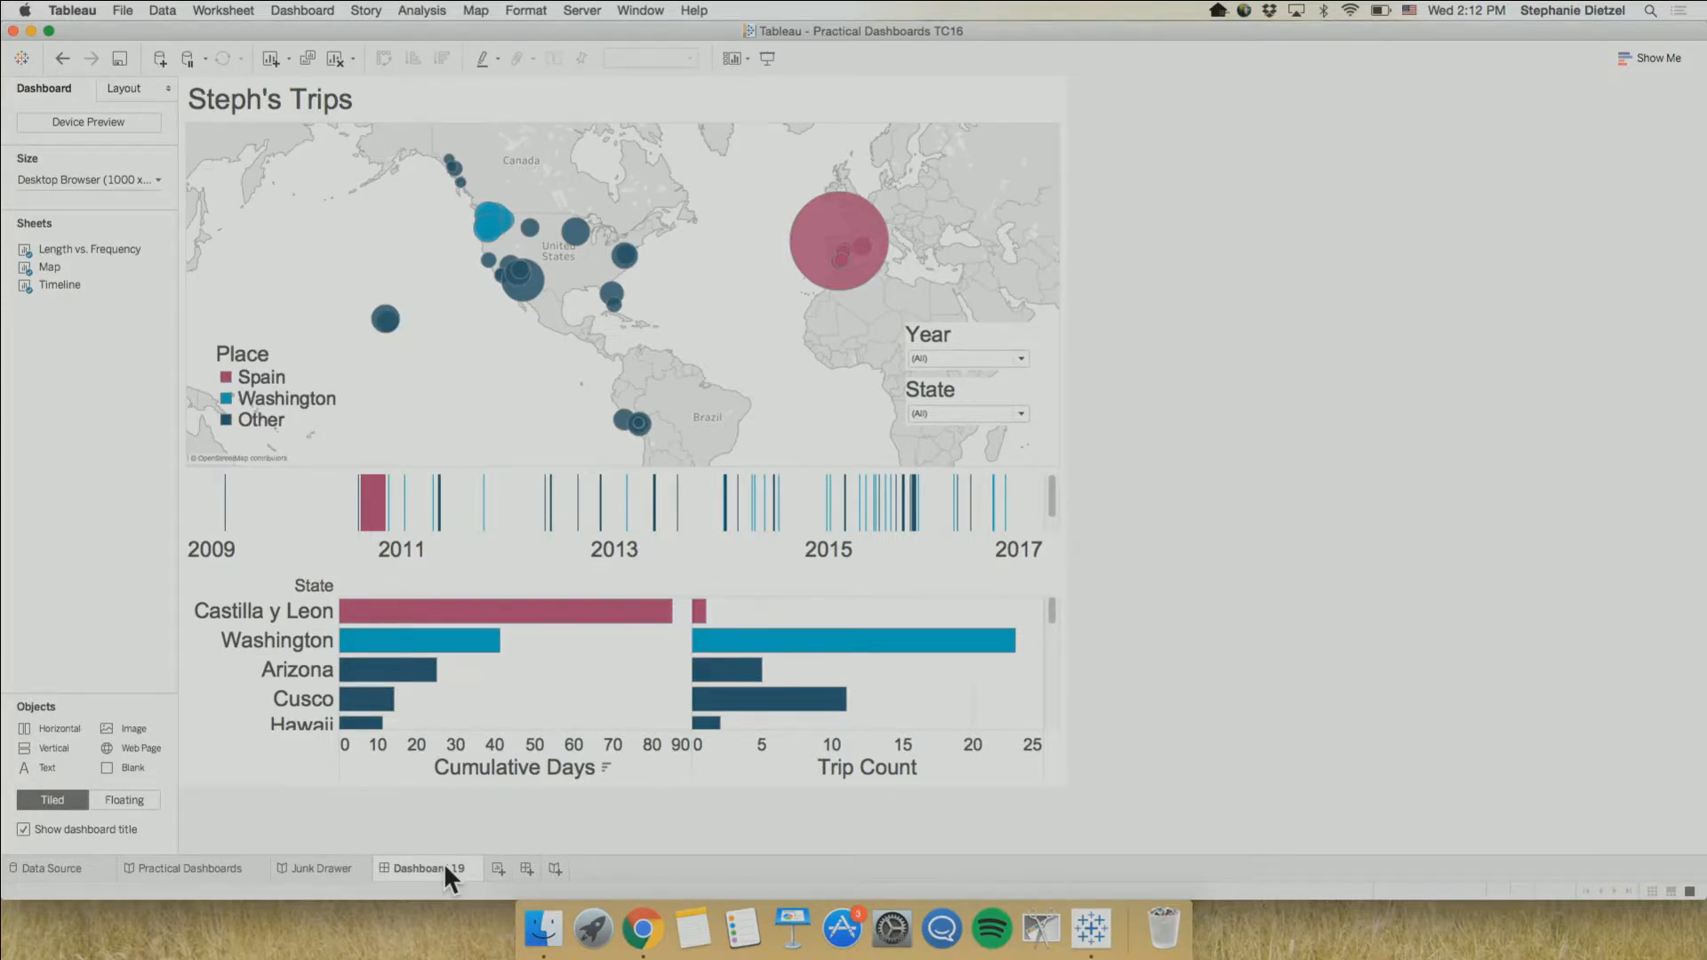
click(1020, 358)
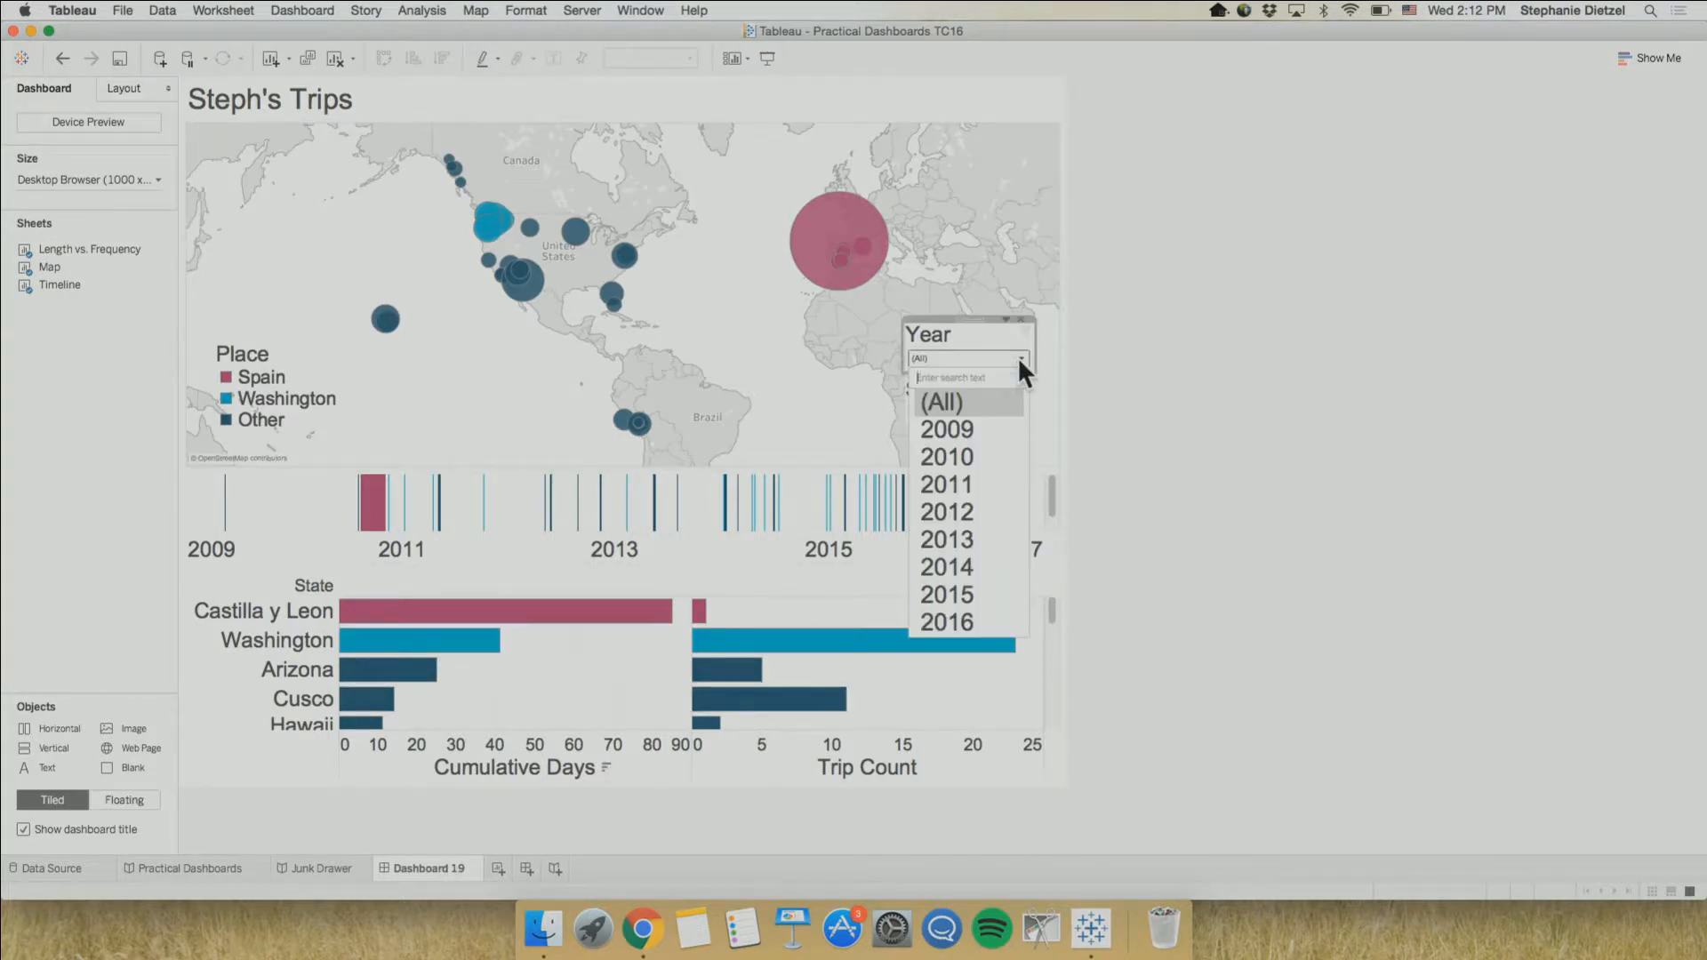
click(974, 590)
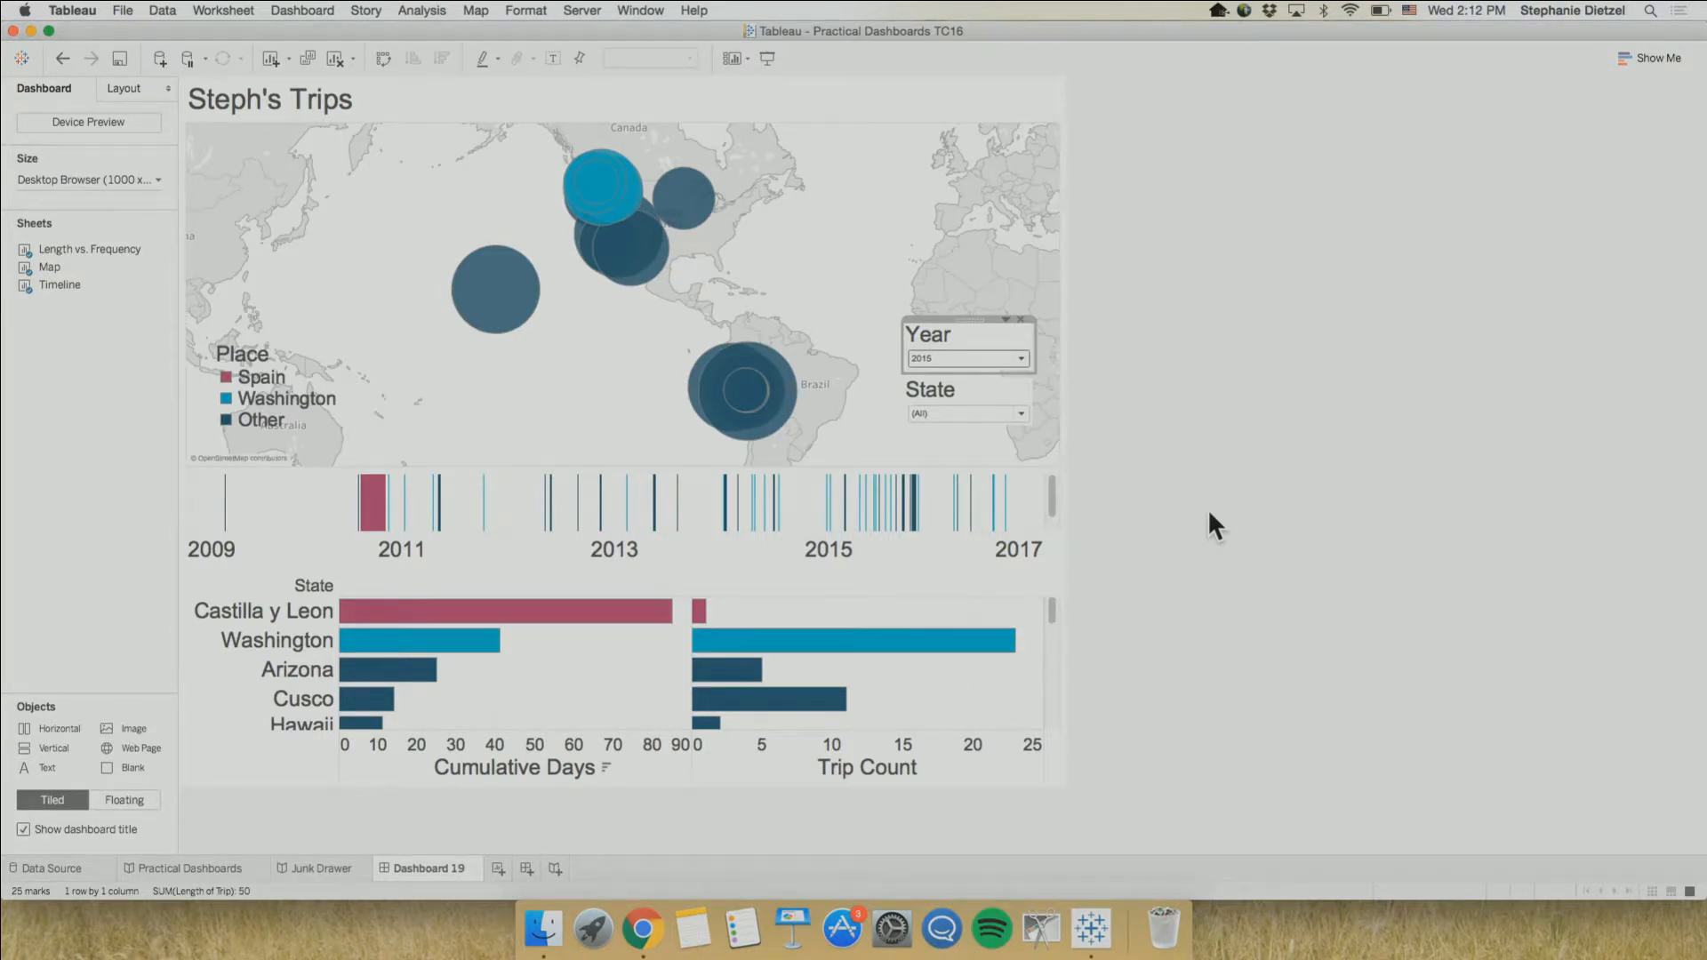
Apply the Year filter to all worksheets using this data source and reset it to all years
click(1005, 317)
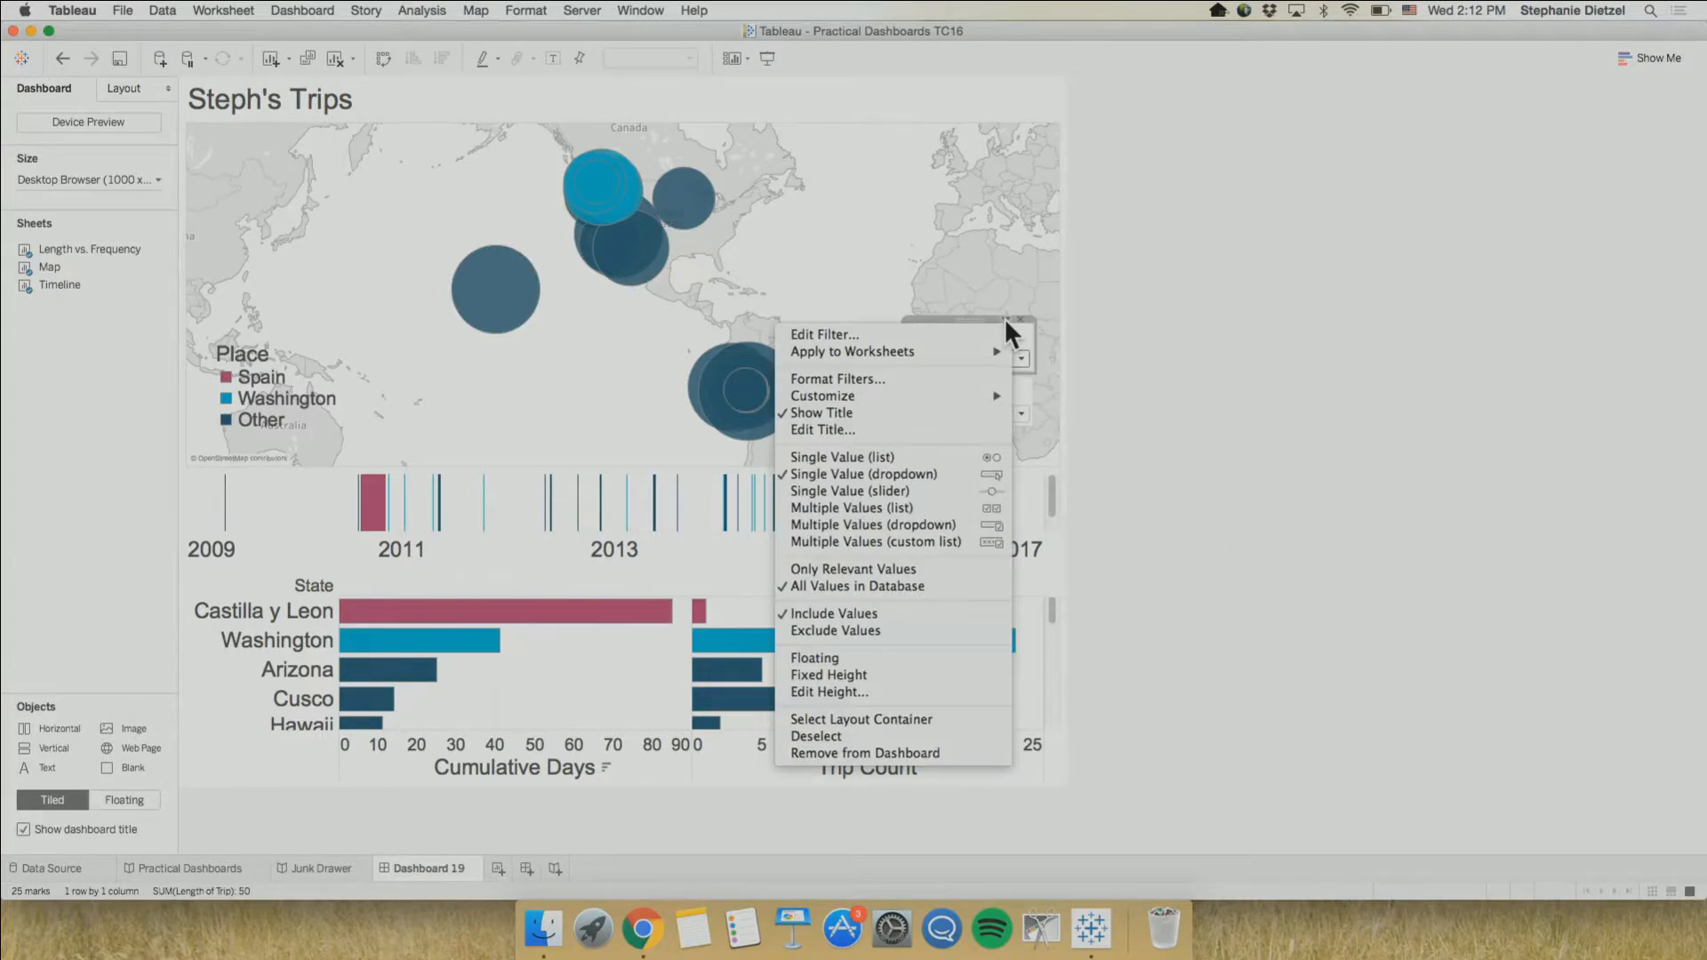
mouse_move(997, 350)
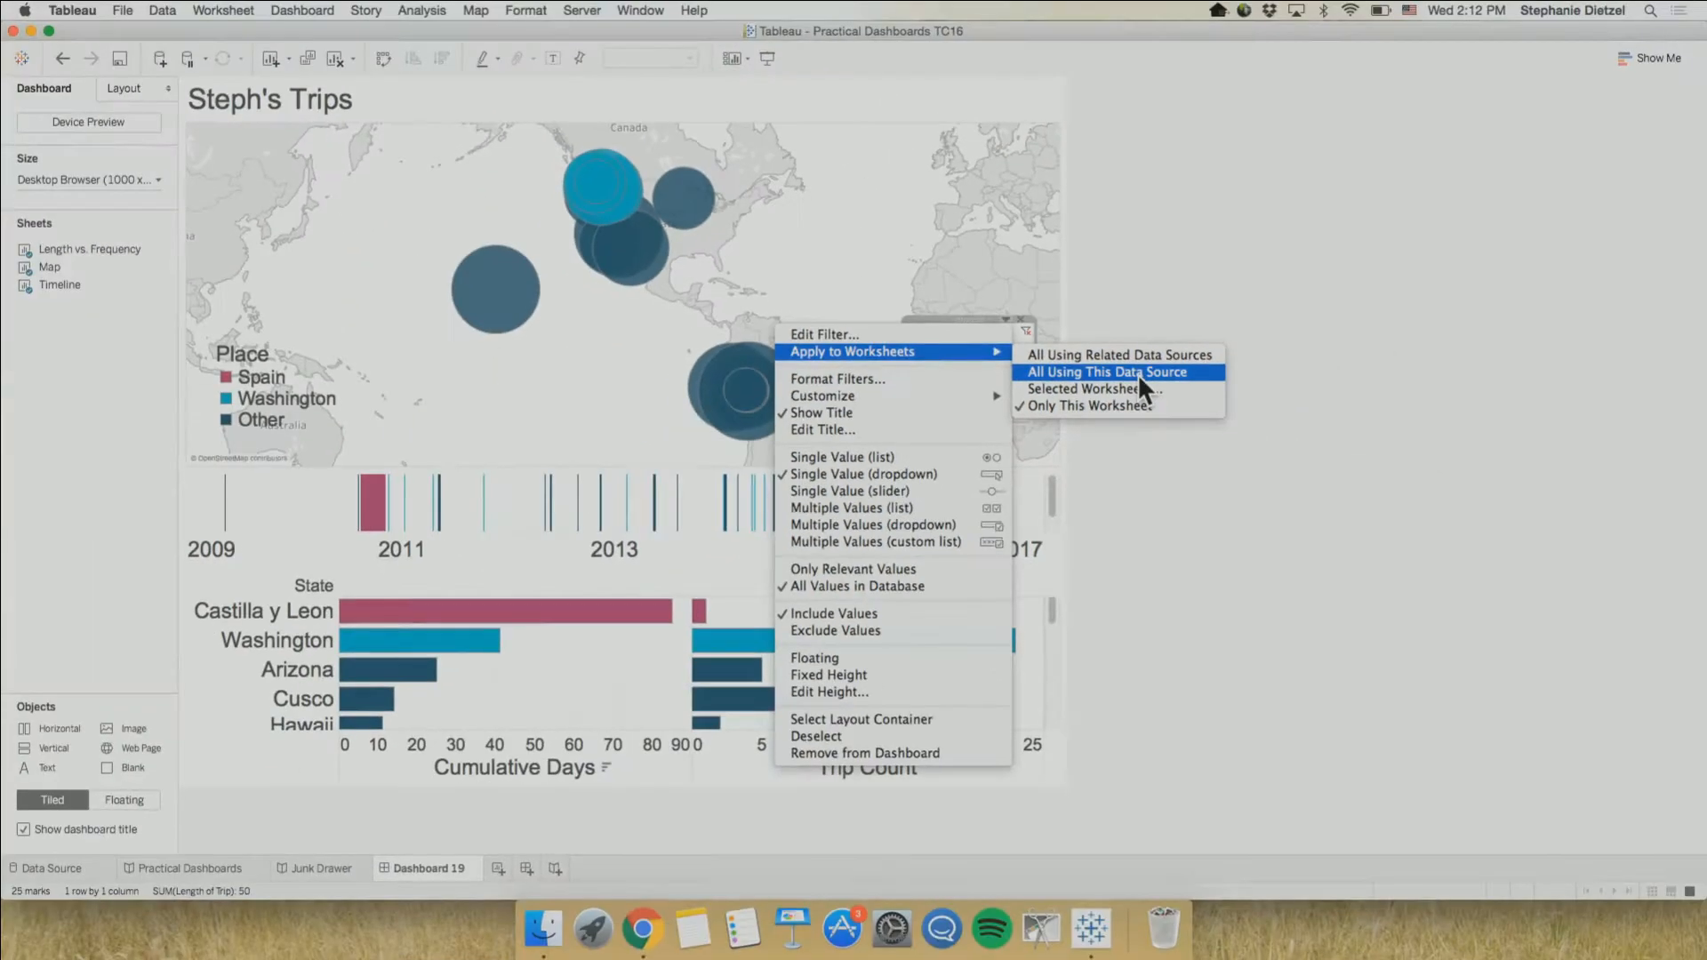
click(1285, 405)
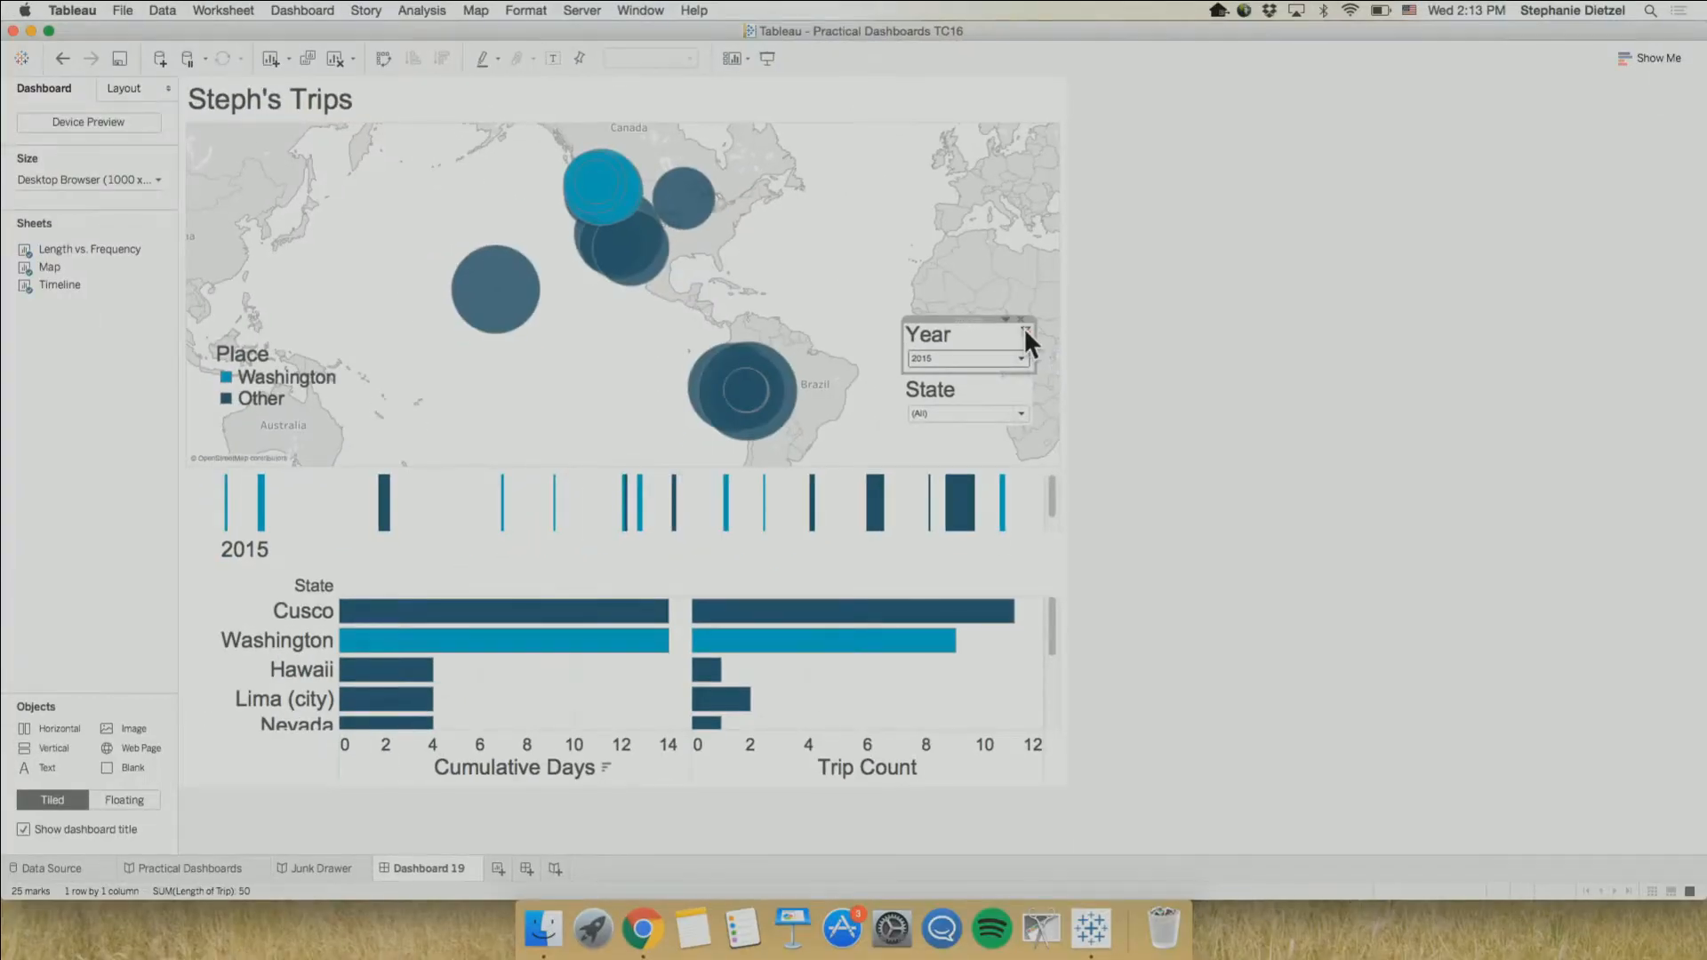
click(1025, 331)
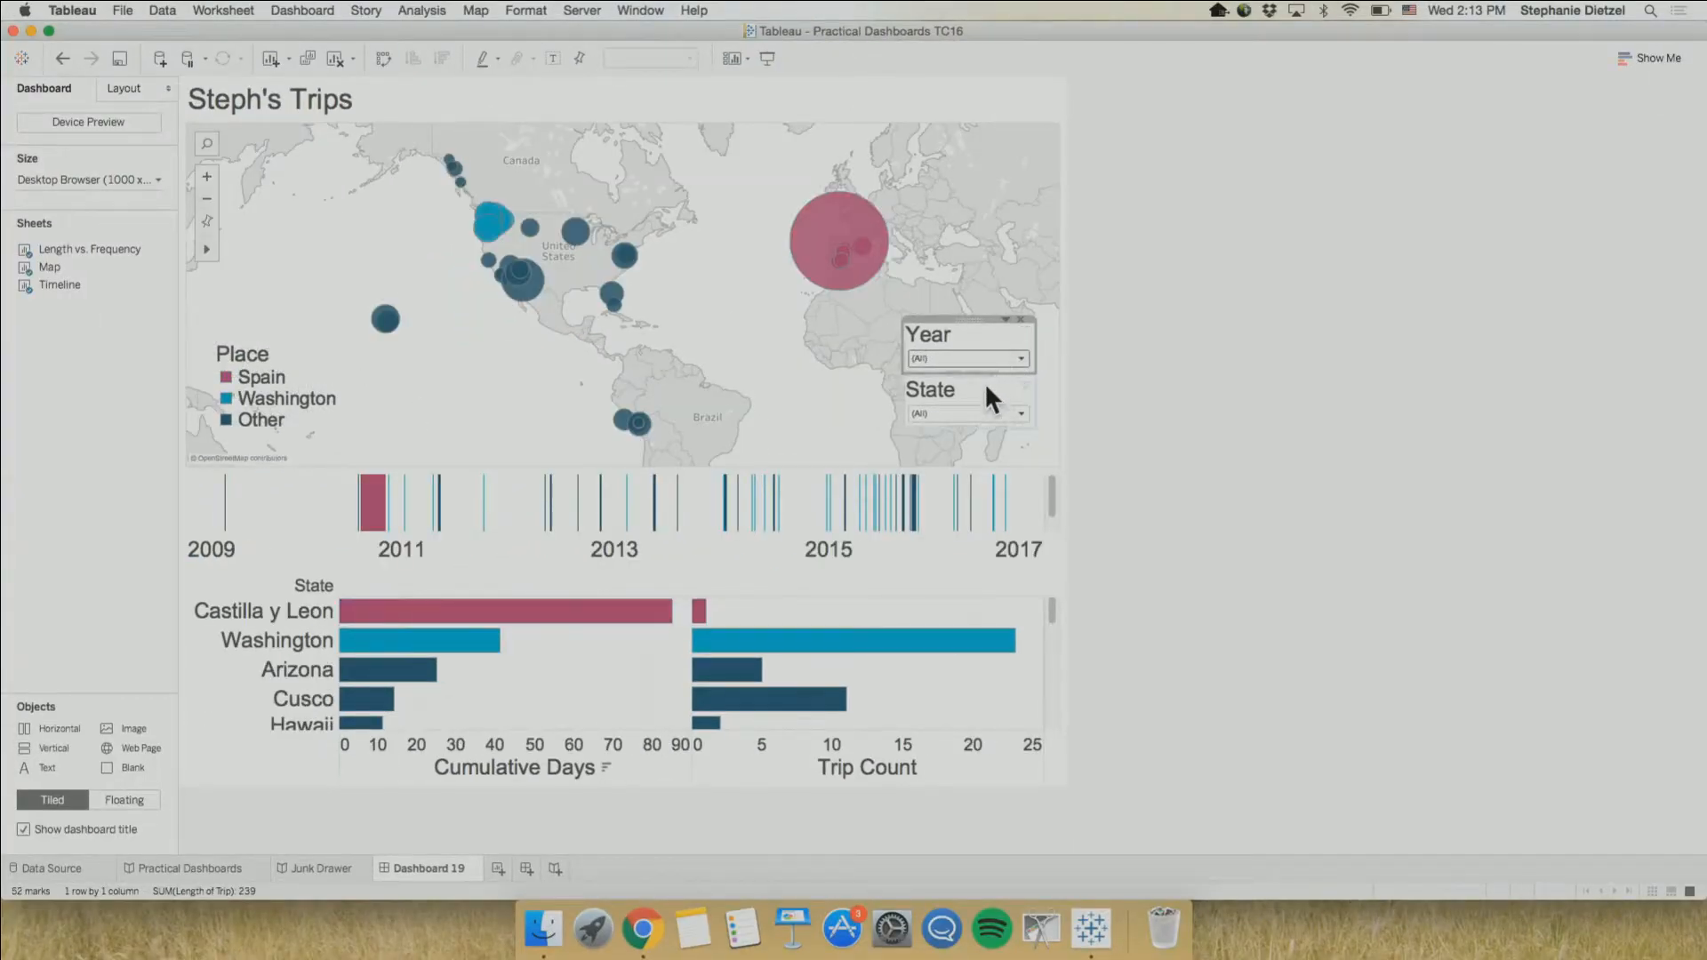
With State filtered to Cusco, apply the State filter to all worksheets on the dashboard, and reset it to all states
click(990, 414)
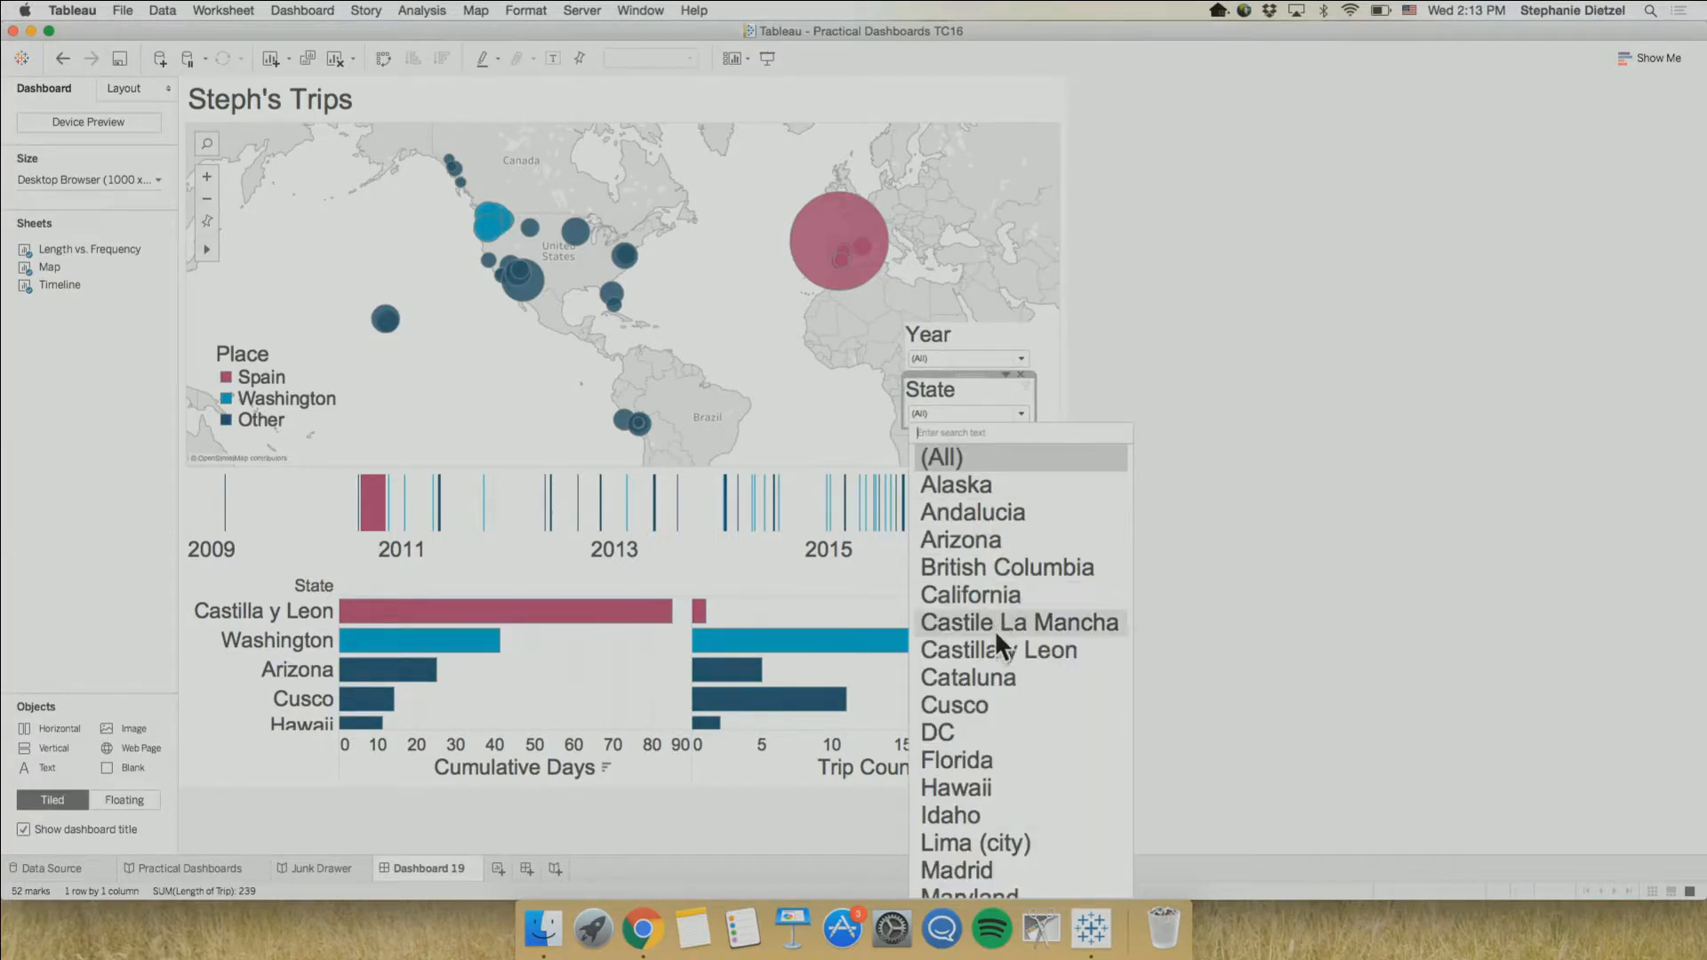
click(977, 703)
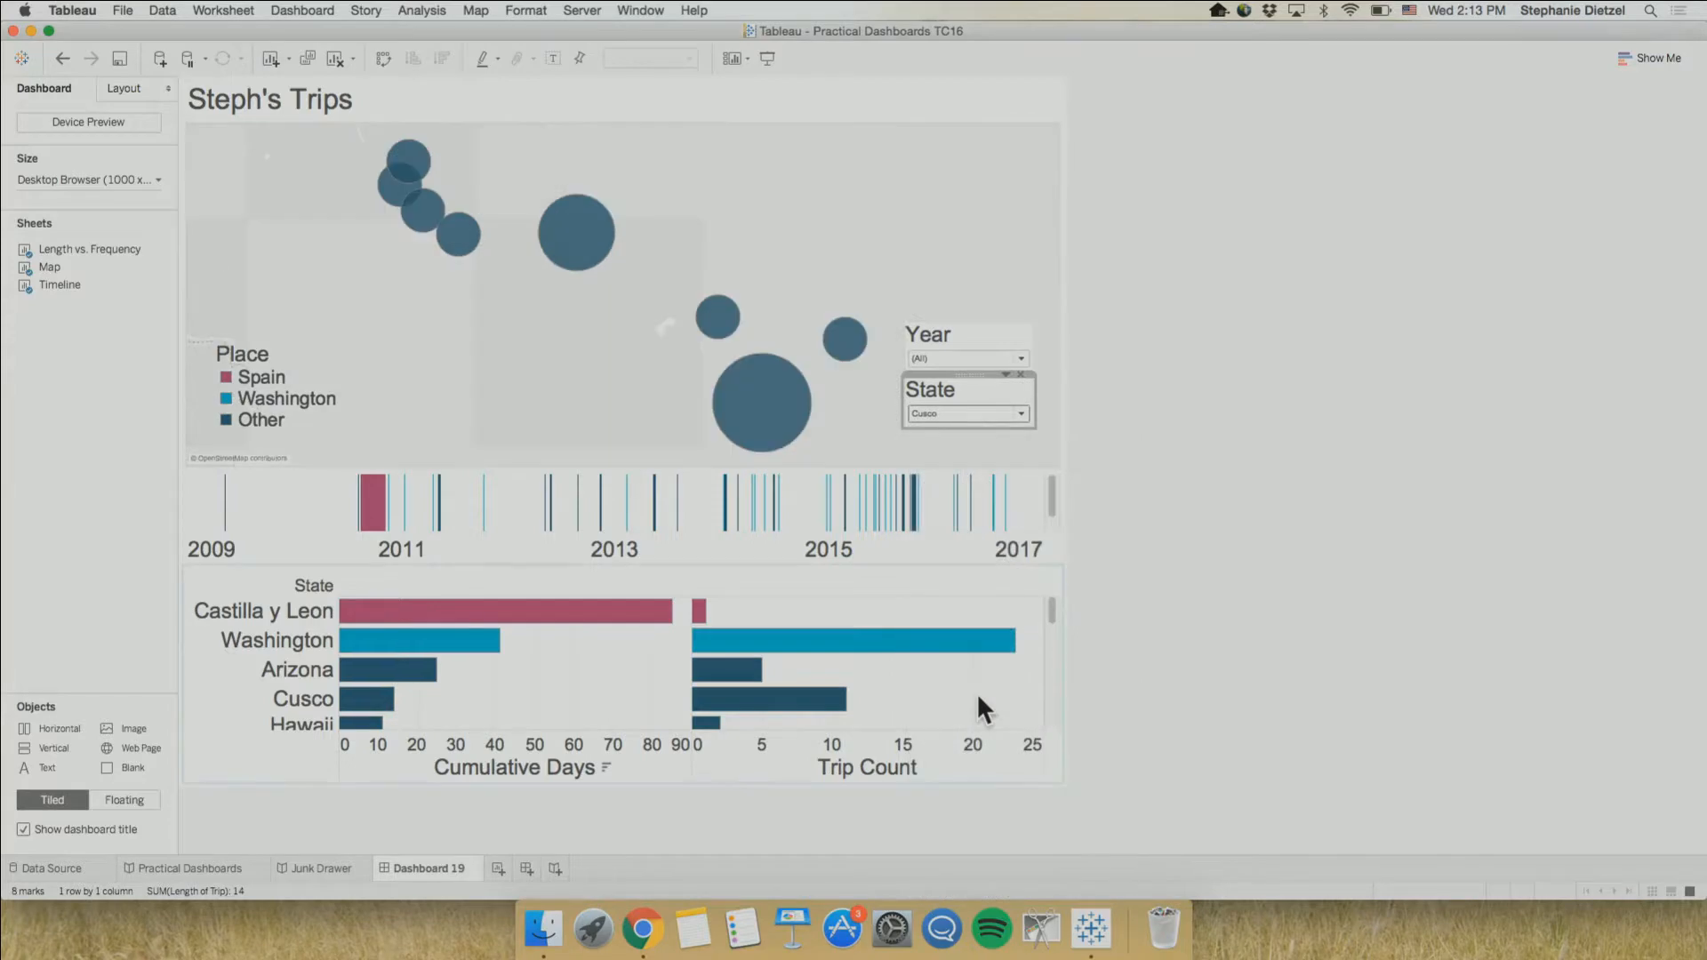
click(1005, 375)
mouse_move(991, 409)
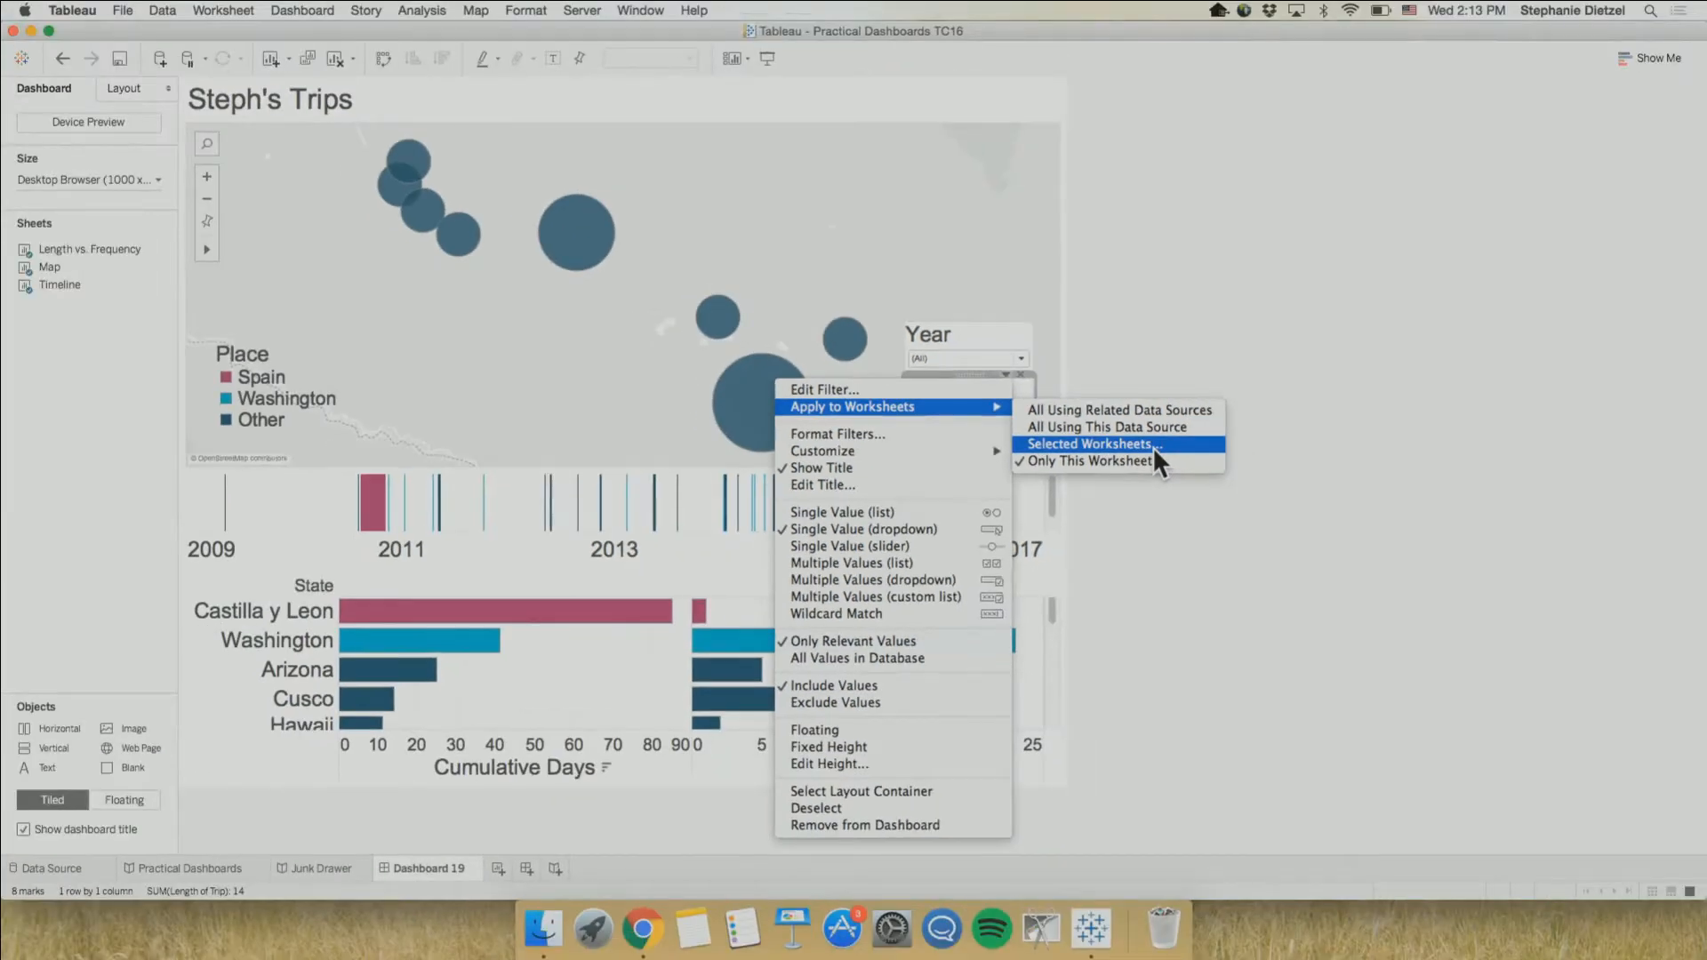
click(1319, 487)
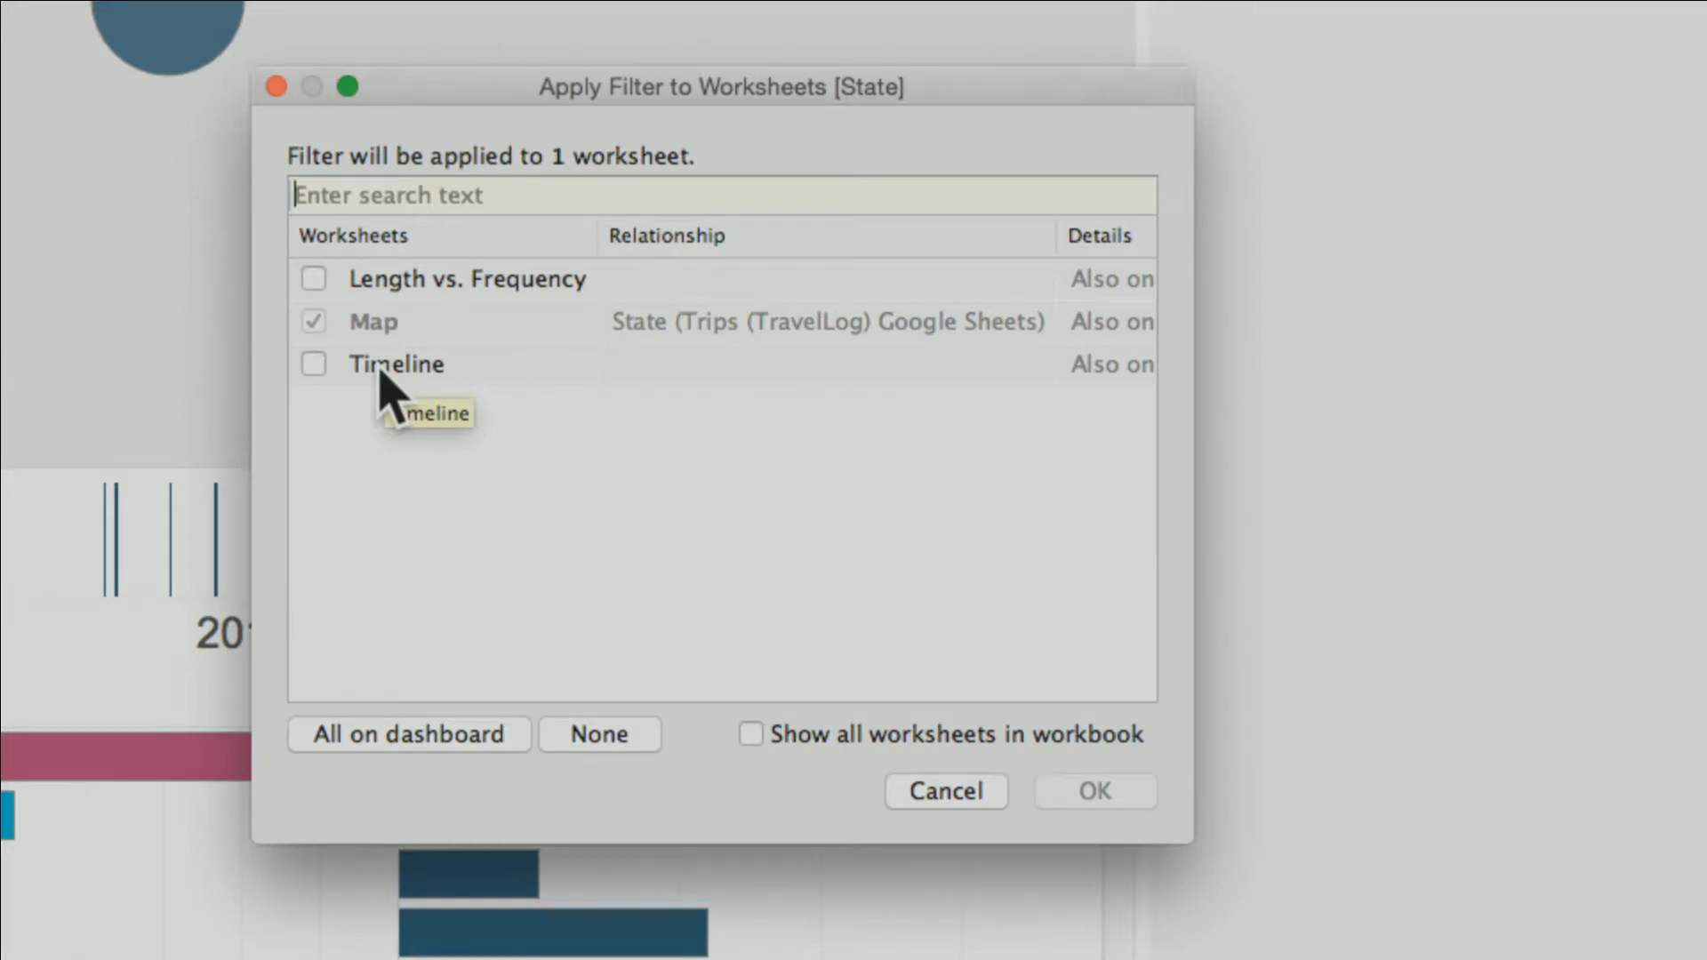
click(406, 725)
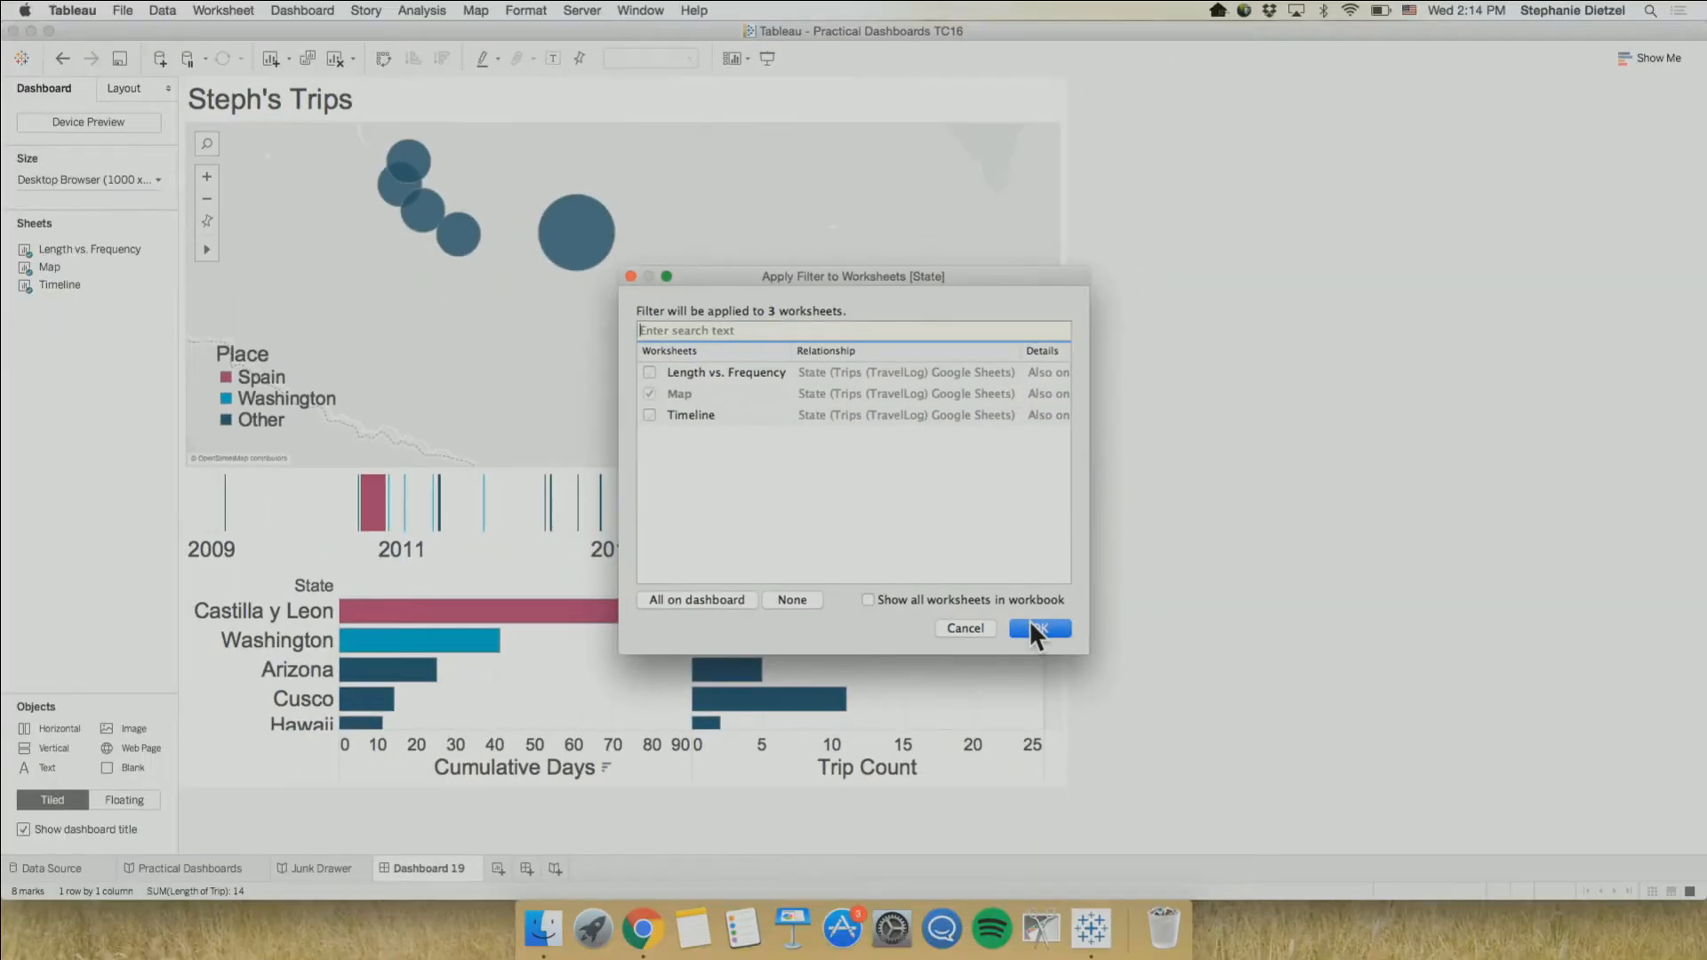
click(1034, 628)
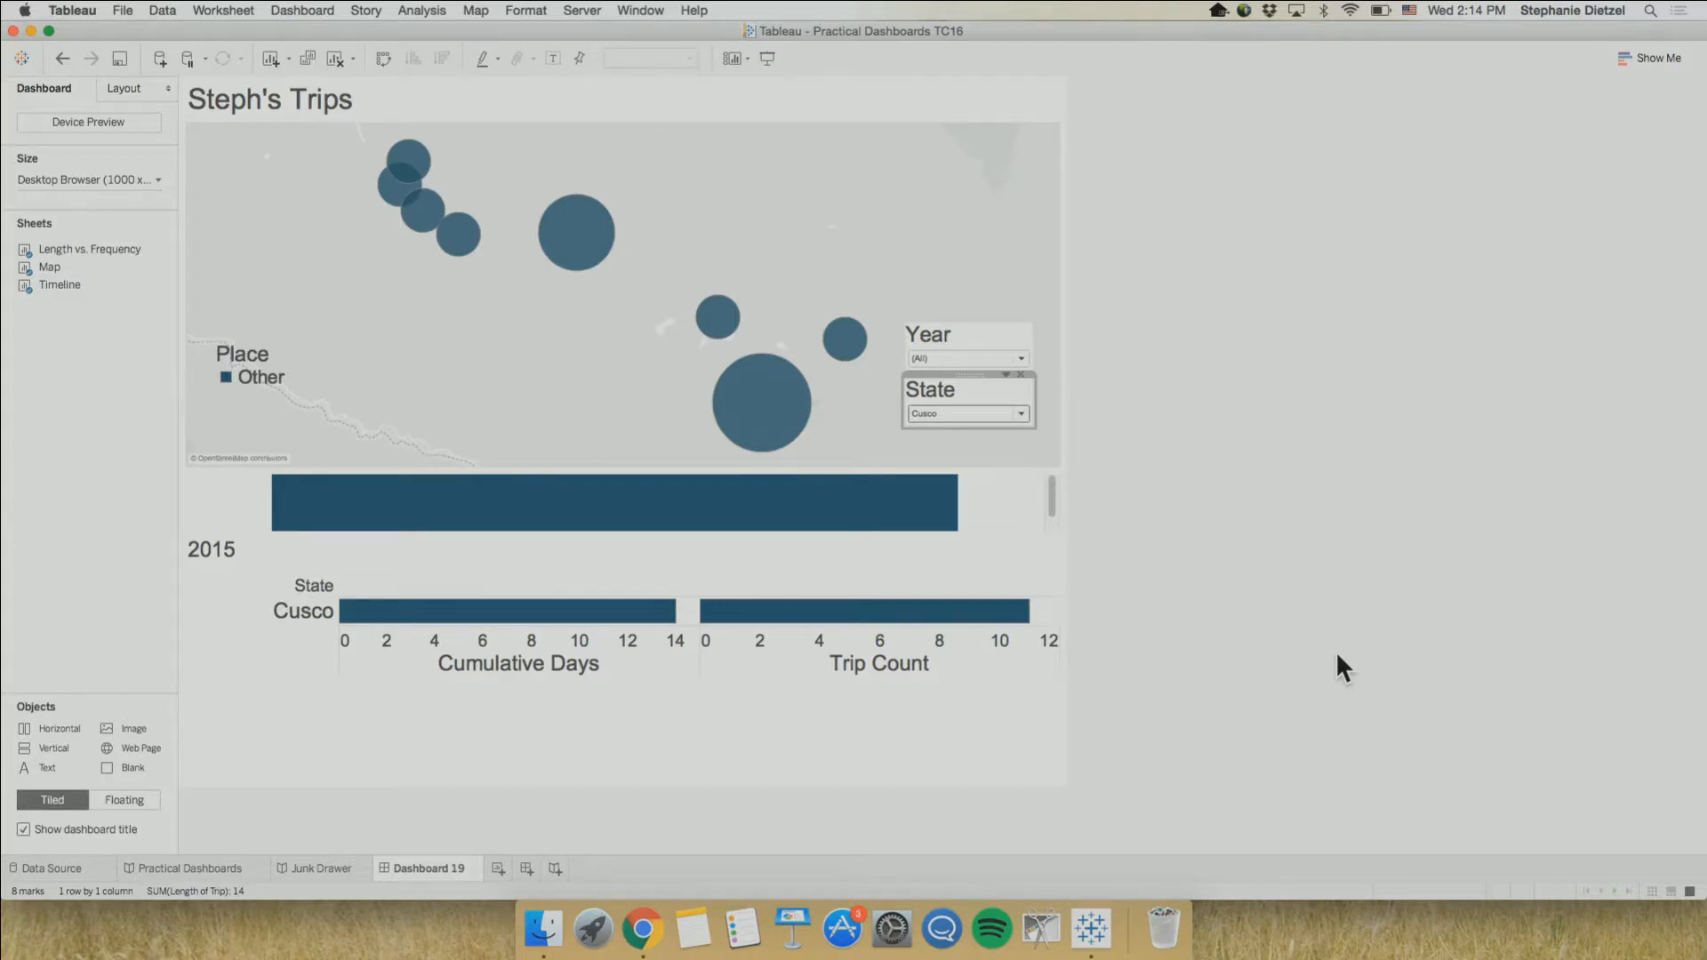
click(1027, 386)
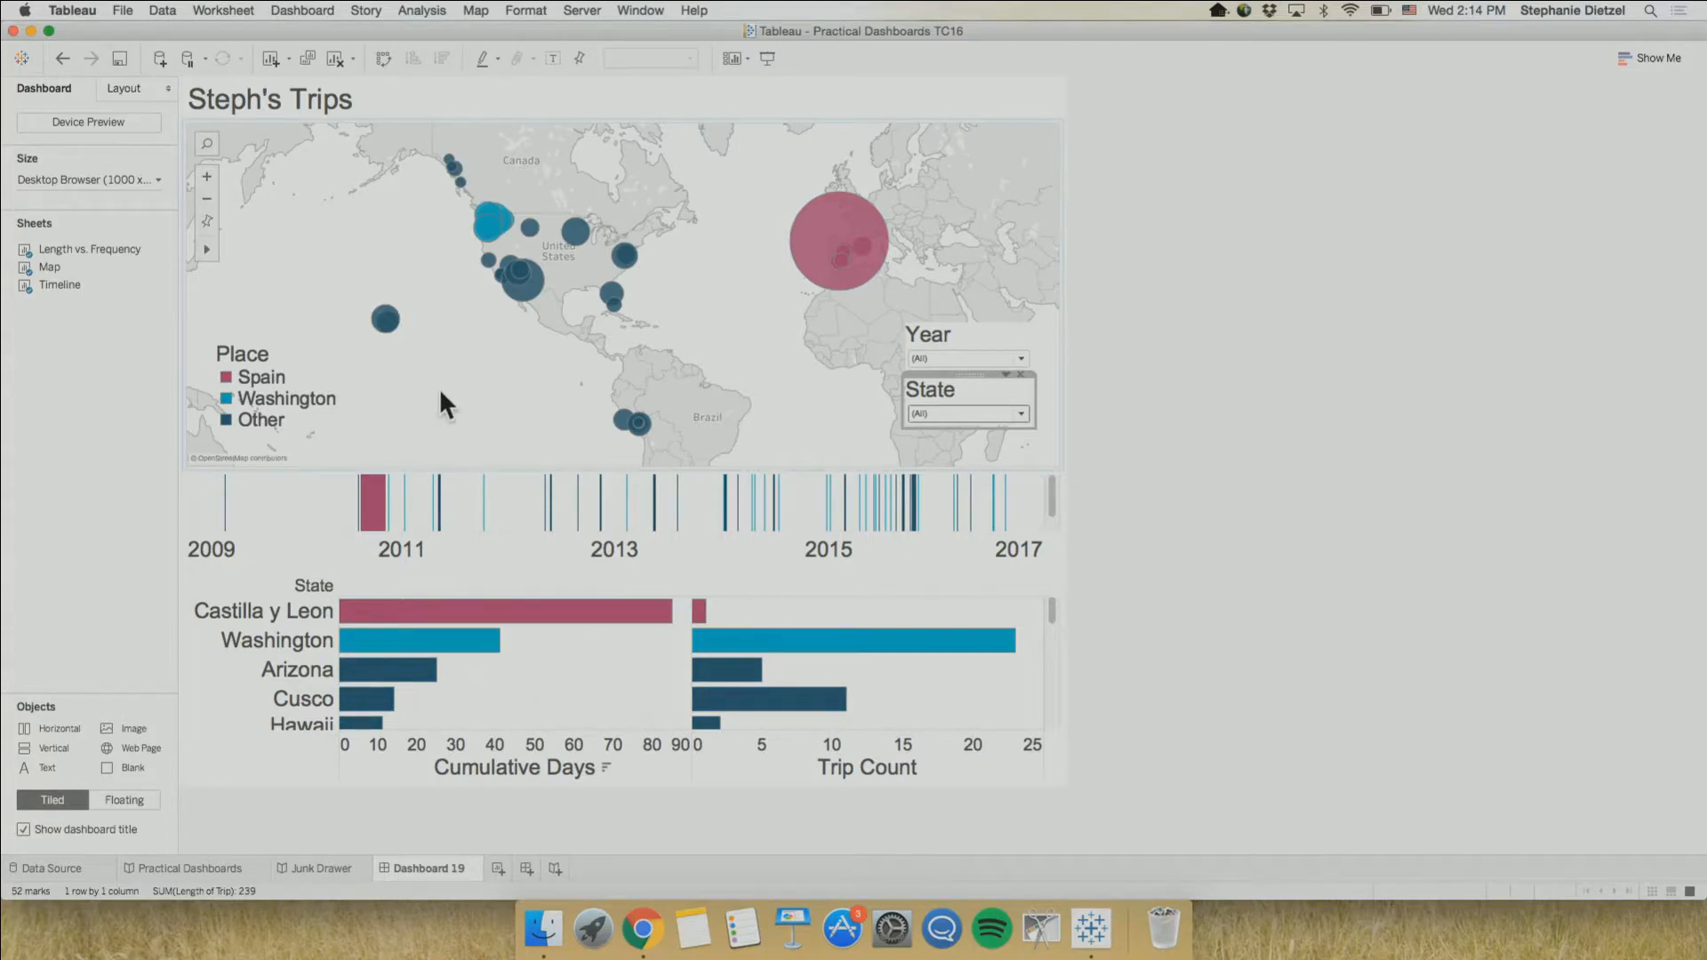
Turn on highlighting for the Place legend and use it to highlight Spain, Washington and Other across the dashboard
click(264, 376)
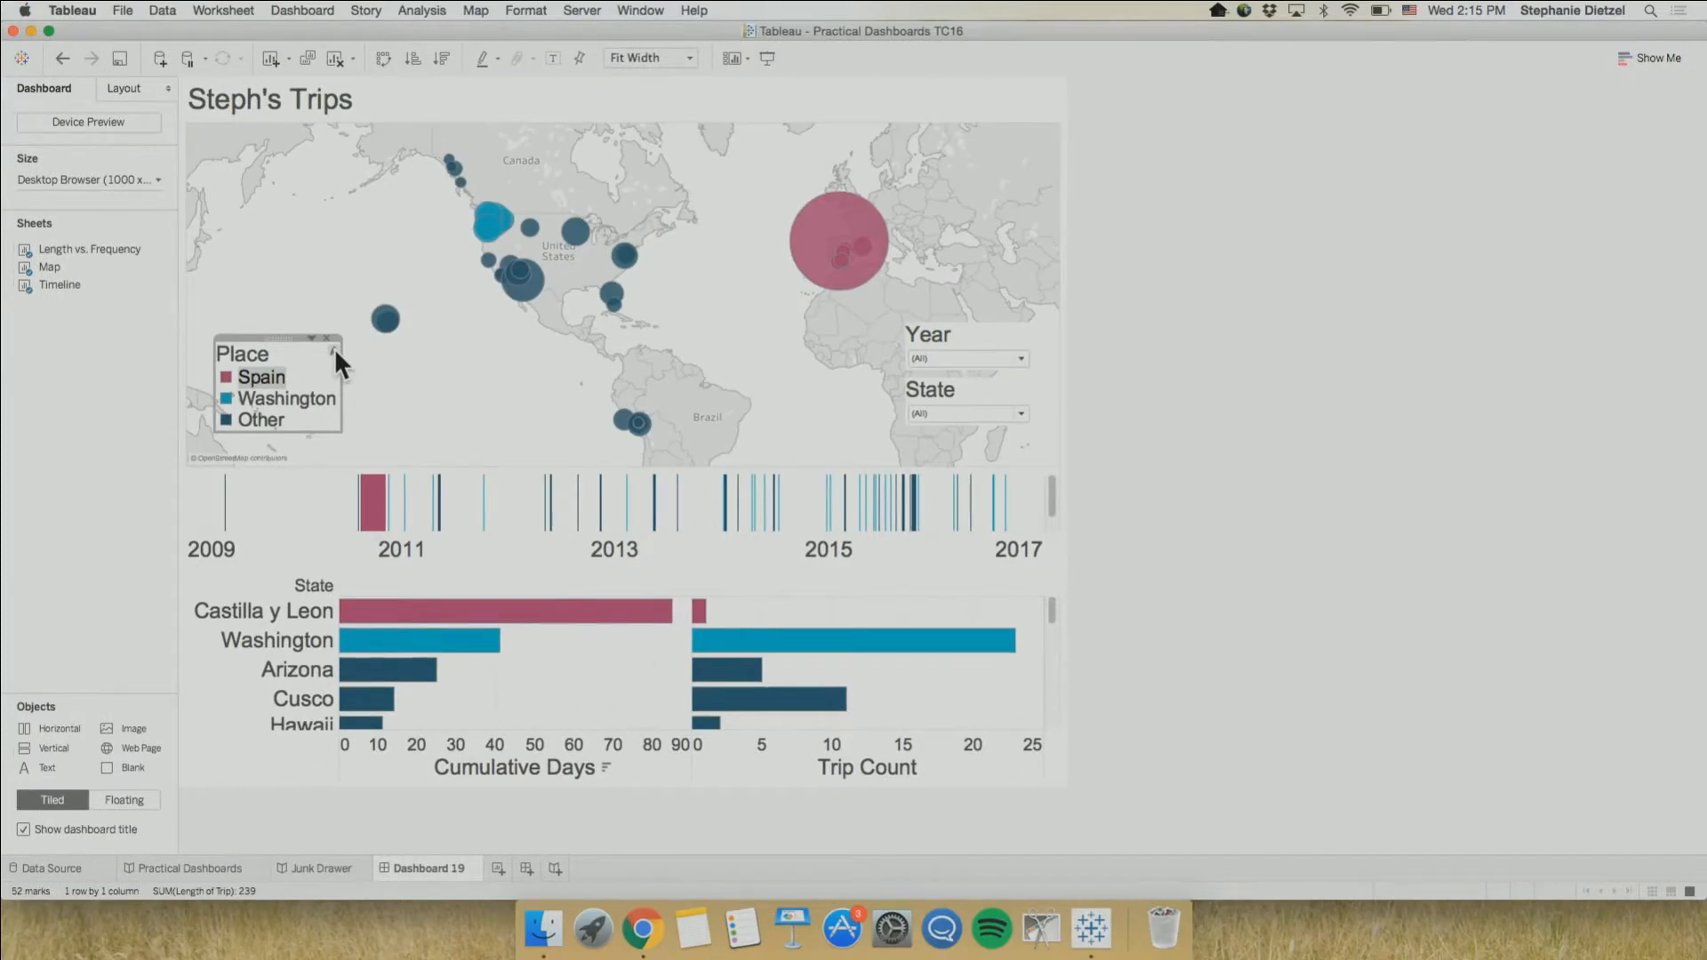
click(333, 349)
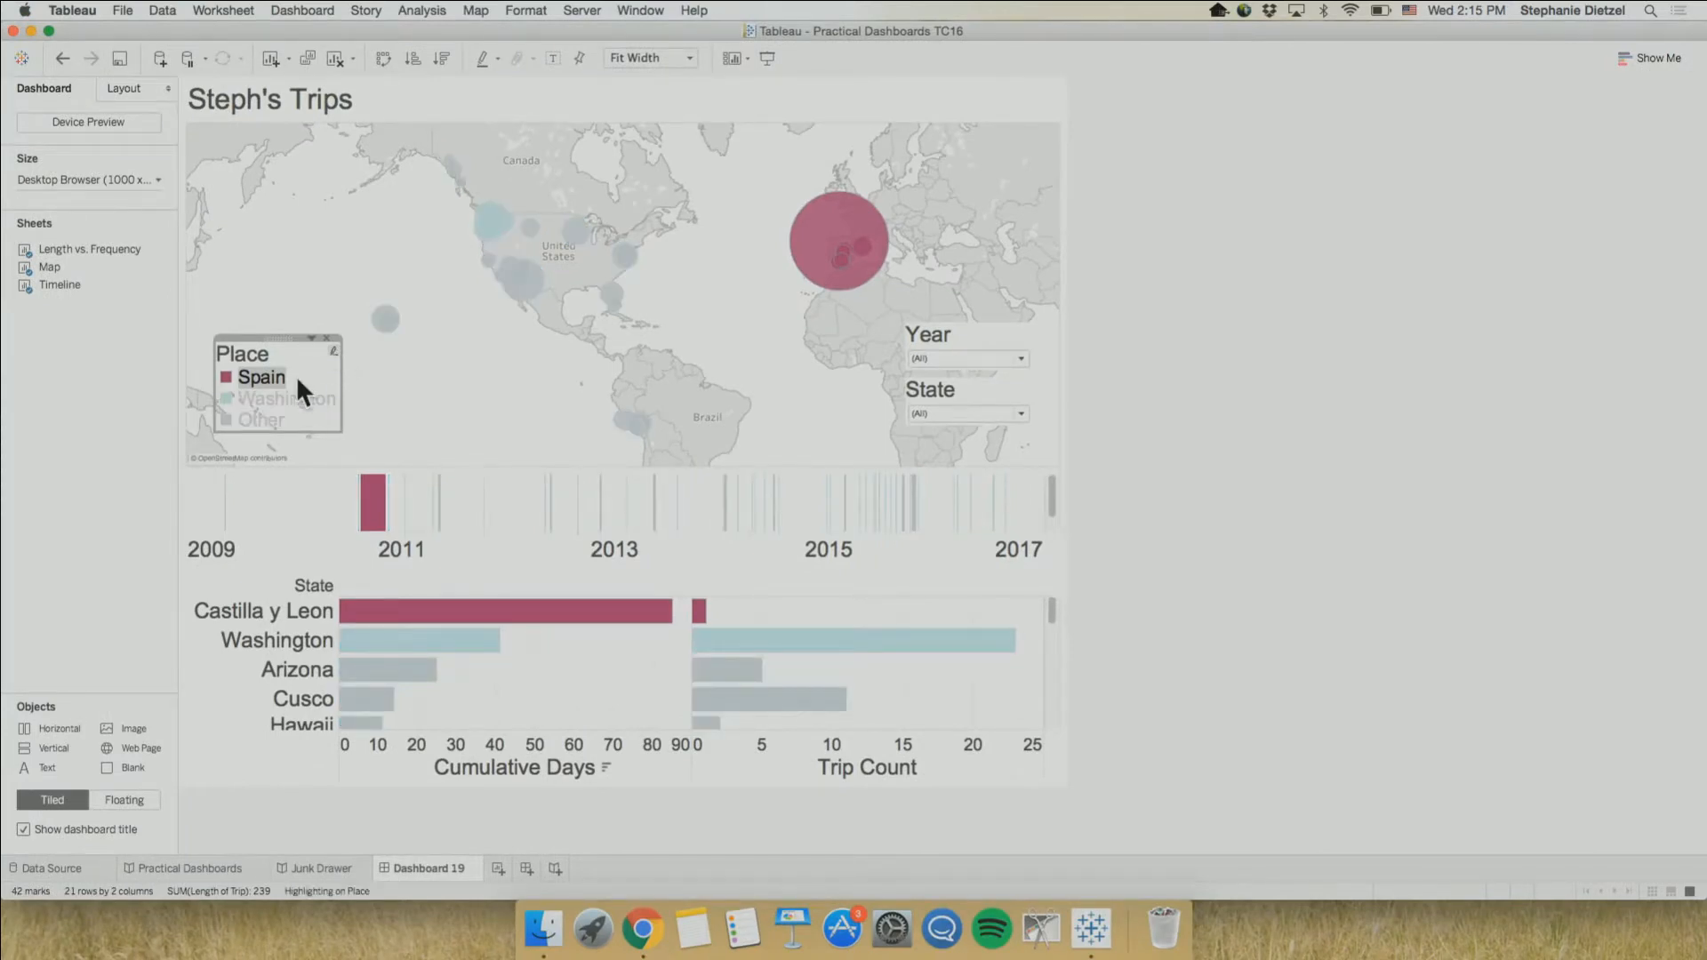
mouse_move(268, 397)
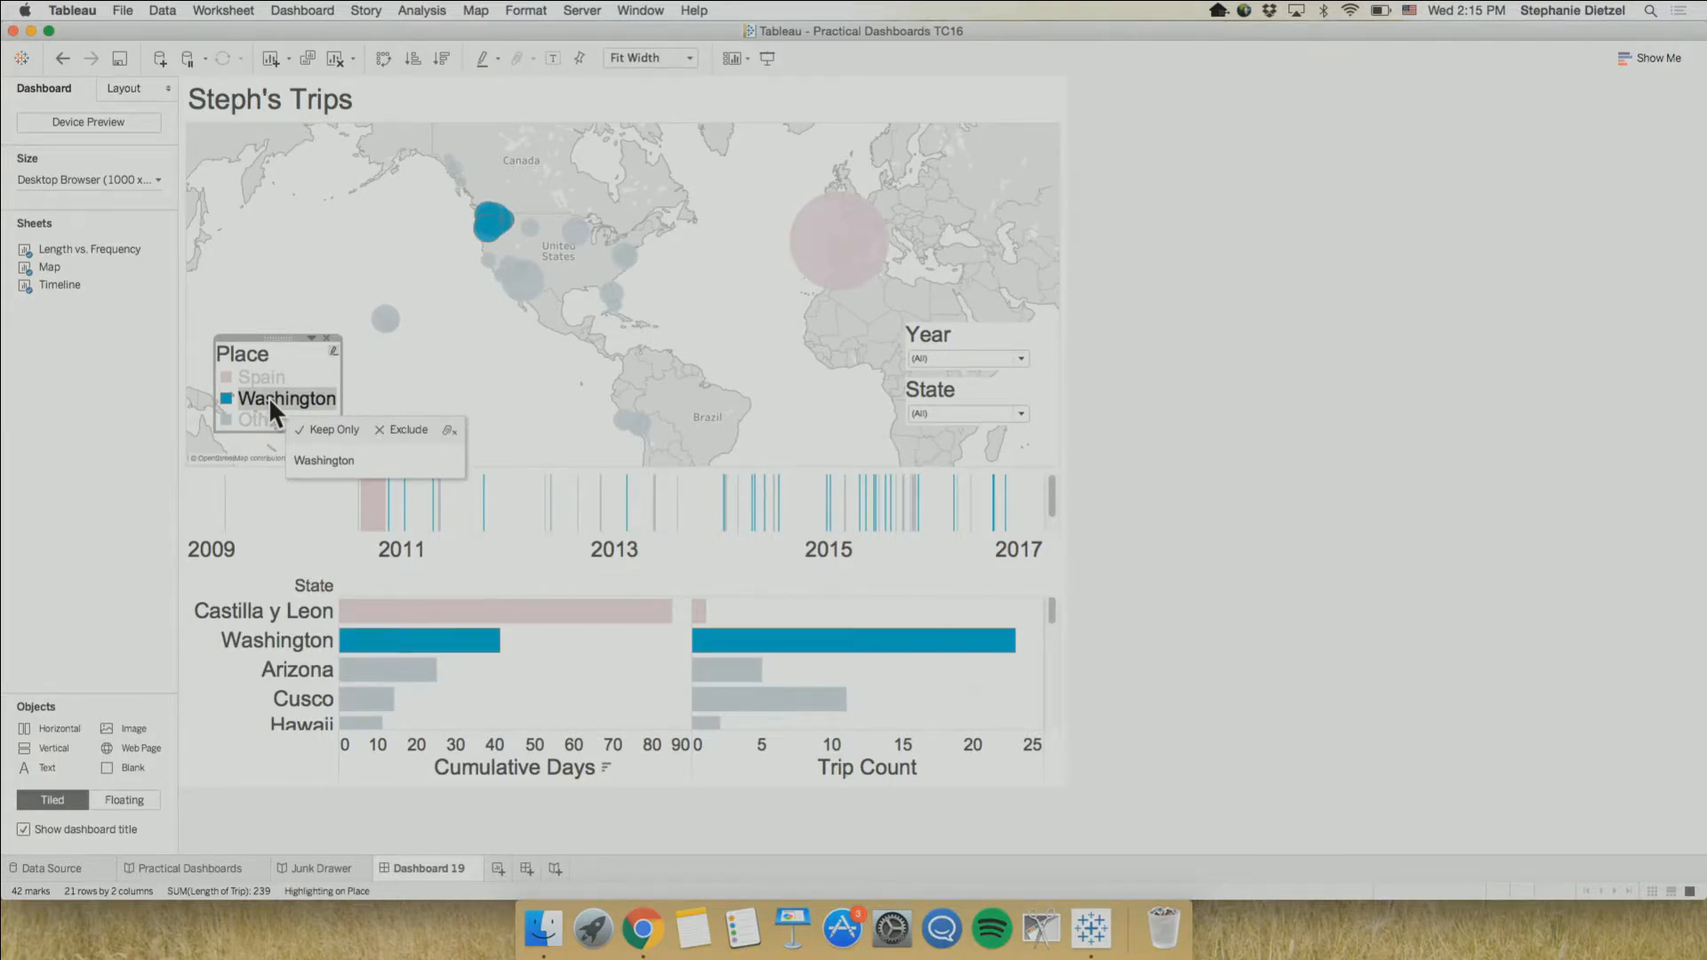
click(258, 415)
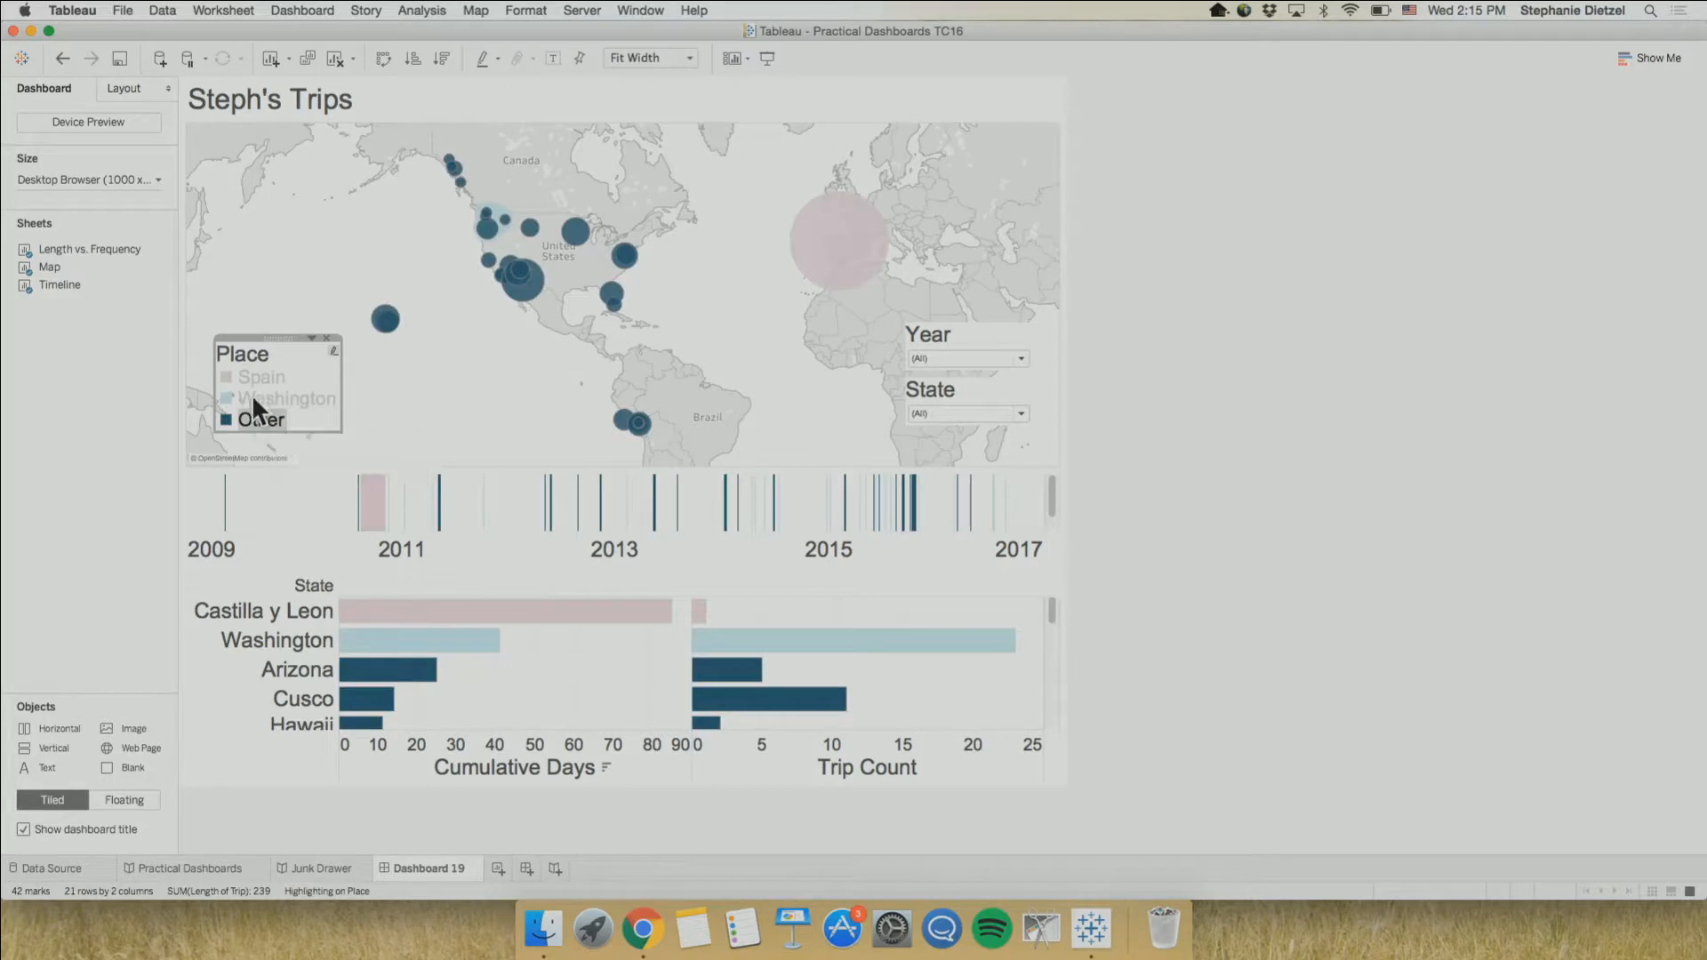
click(255, 397)
click(249, 374)
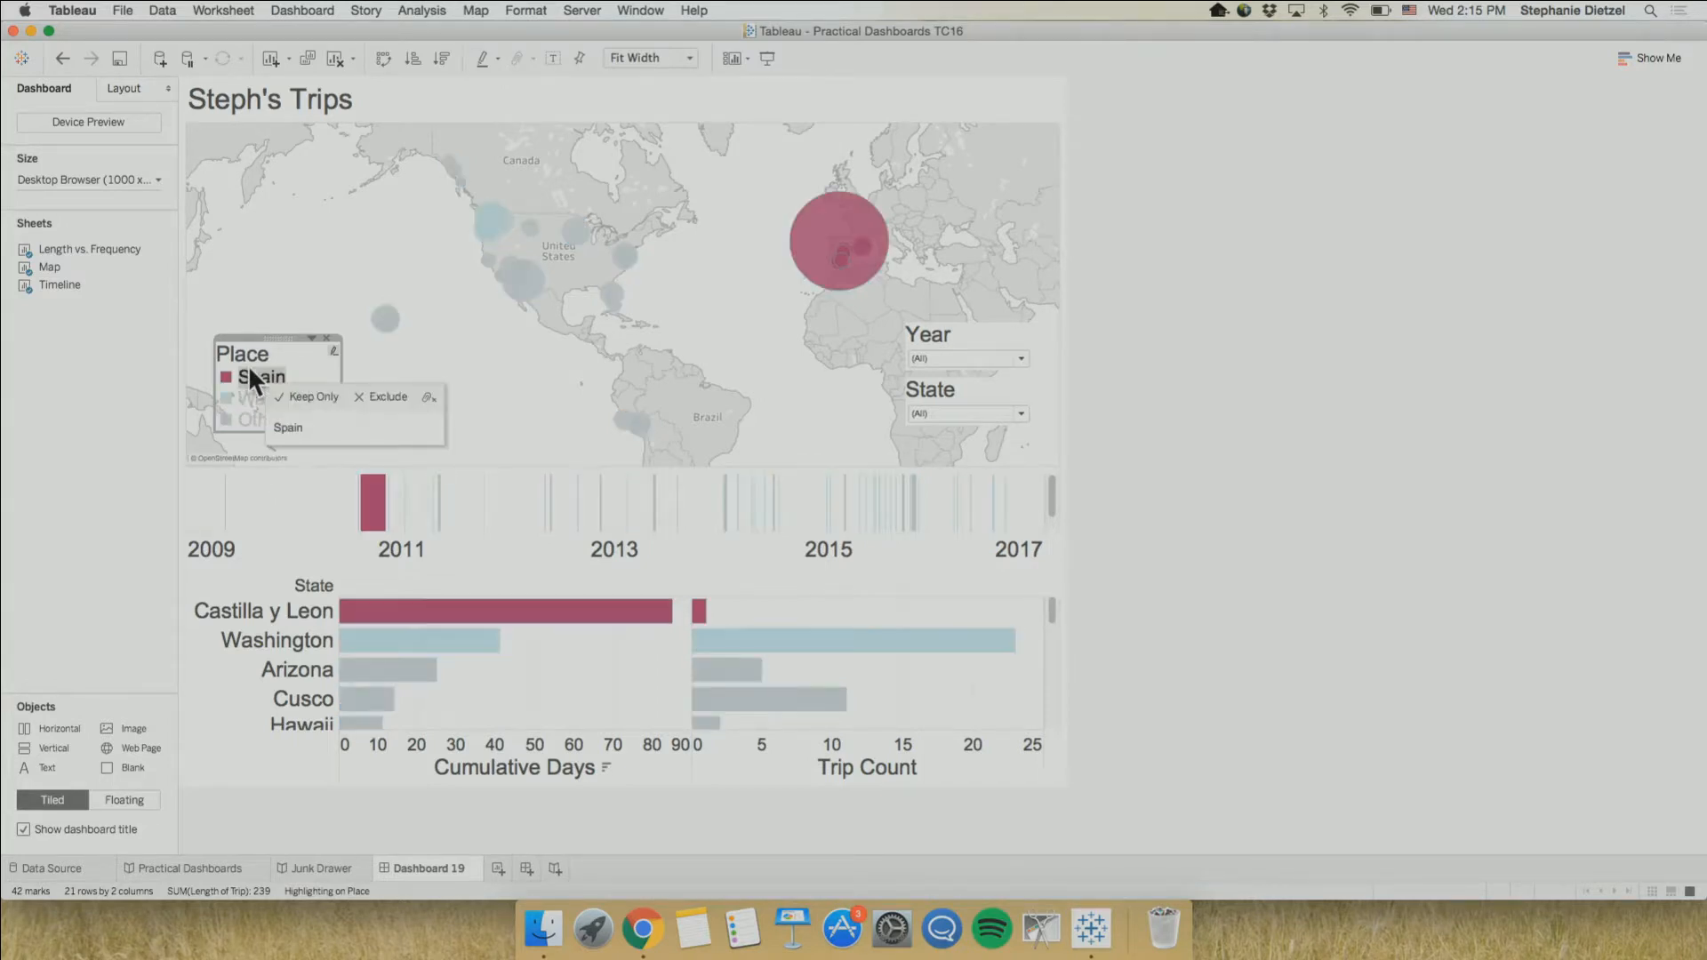
Cycle the Place legend highlight through Washington, Other and Spain again, and clear it with the map selected
click(247, 397)
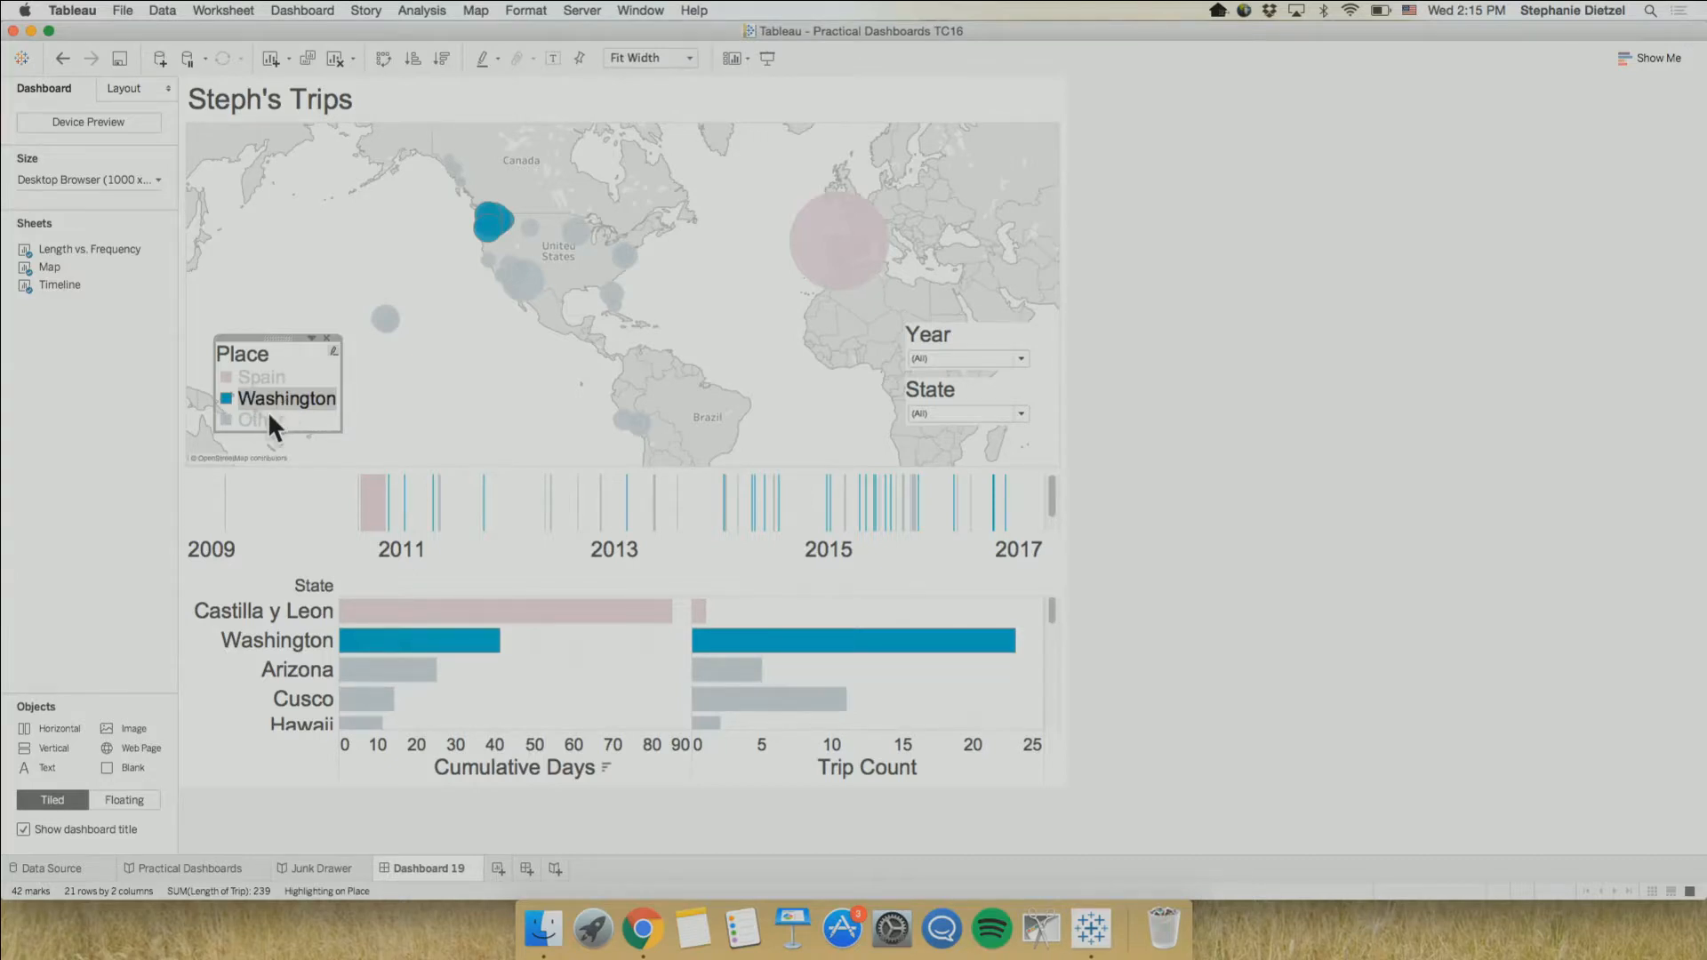
click(268, 411)
click(265, 397)
click(268, 377)
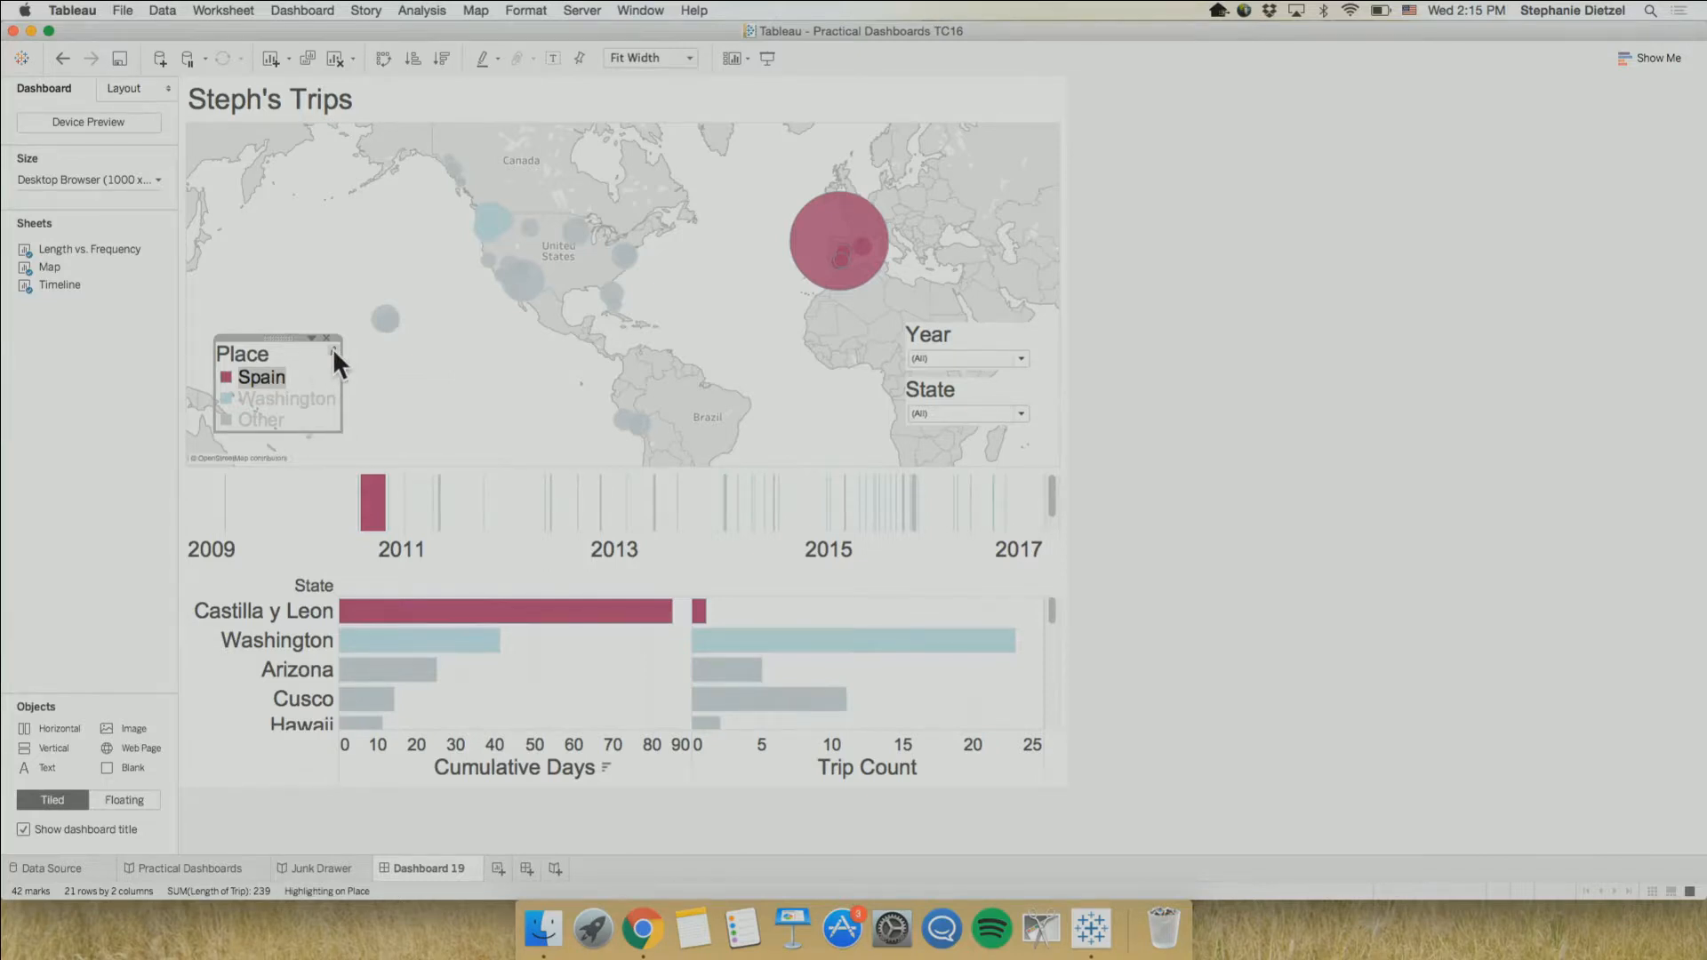
click(270, 391)
click(270, 391)
click(410, 390)
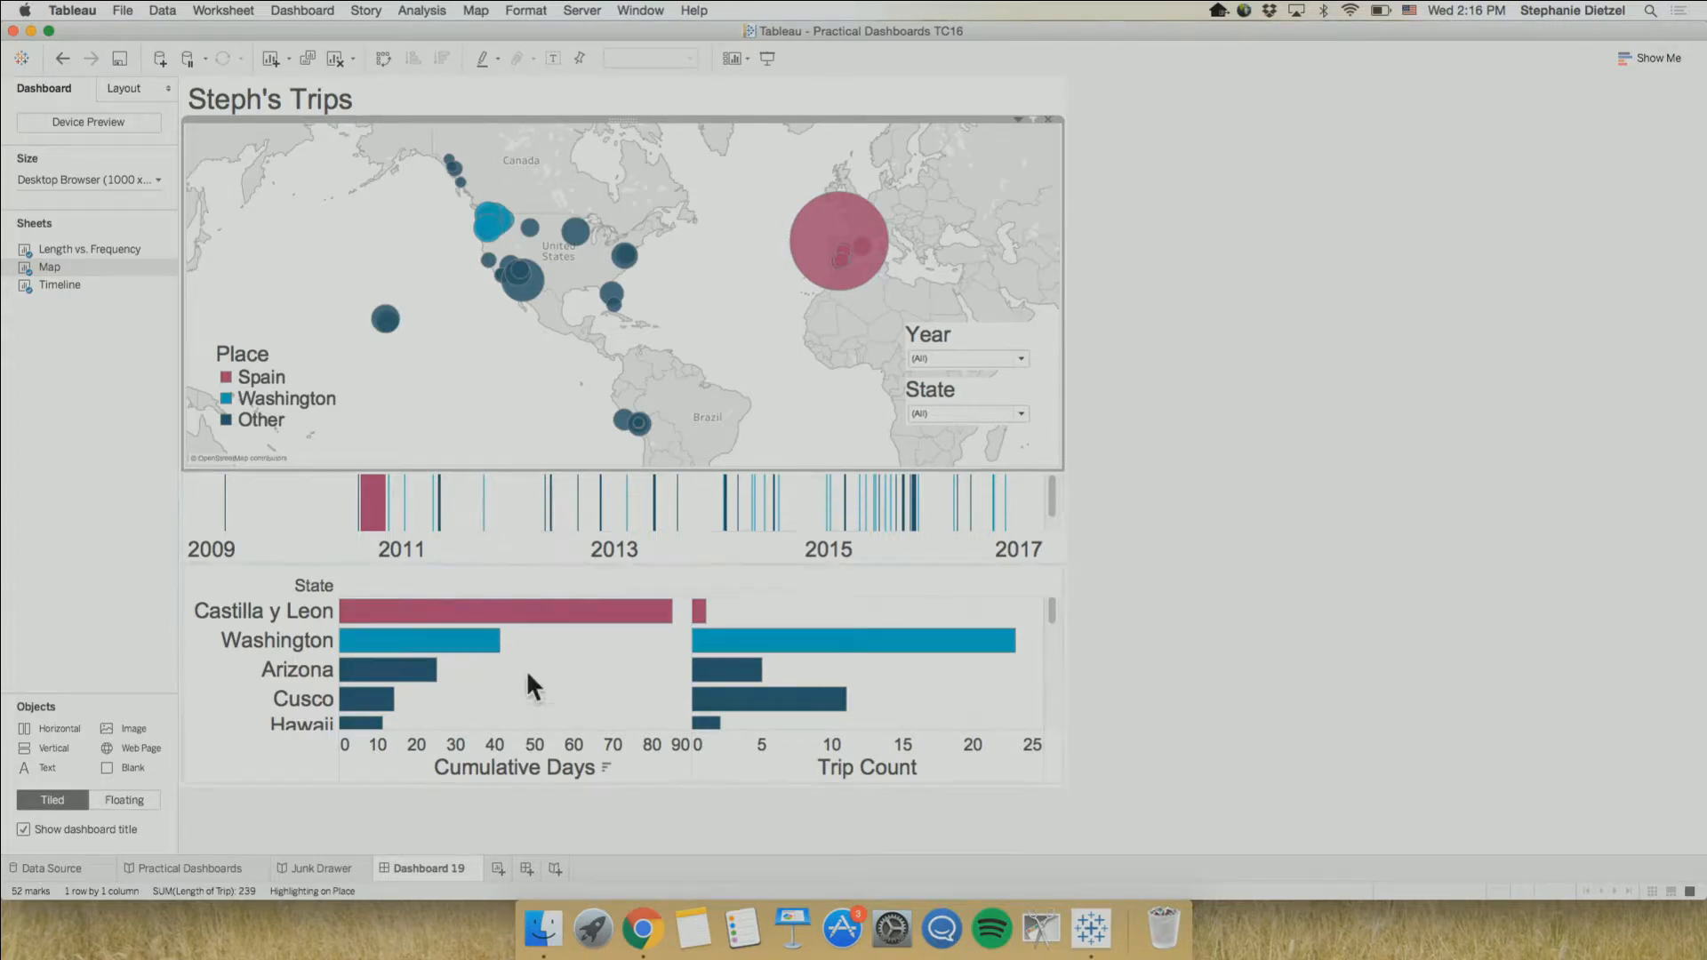
Highlight Washington across the dashboard from its Cumulative Days bar, clear the selection, and inspect the Castilla y Leon bar
mouse_move(495, 657)
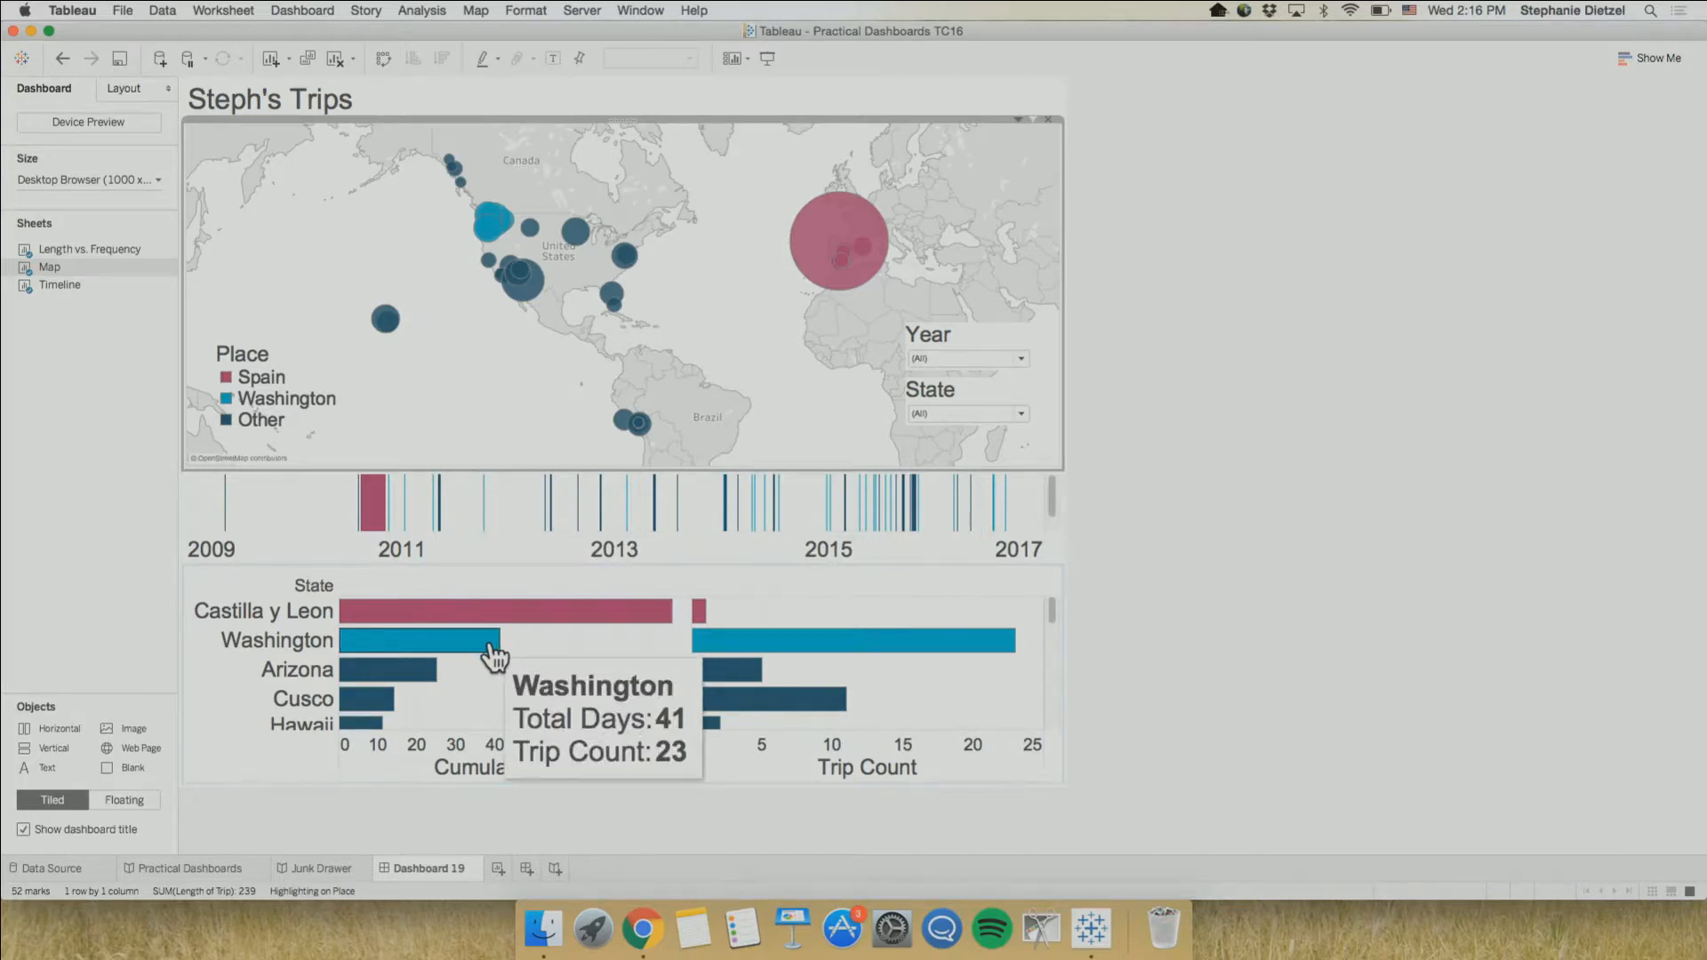
click(495, 656)
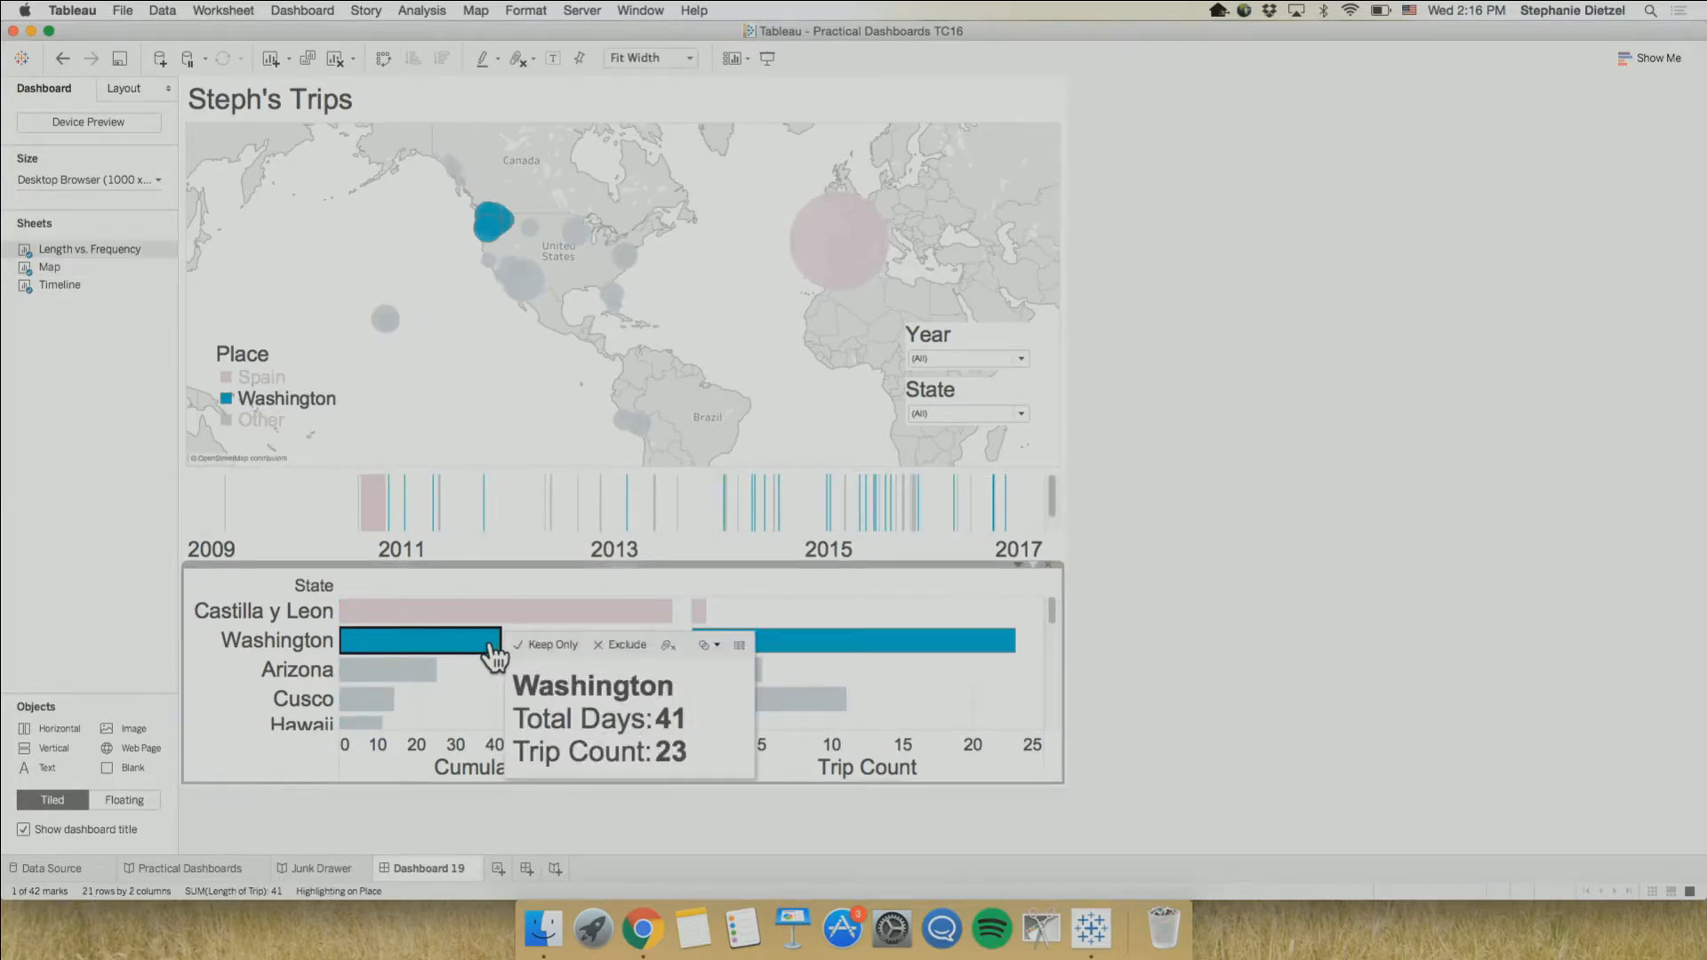
click(494, 656)
mouse_move(462, 603)
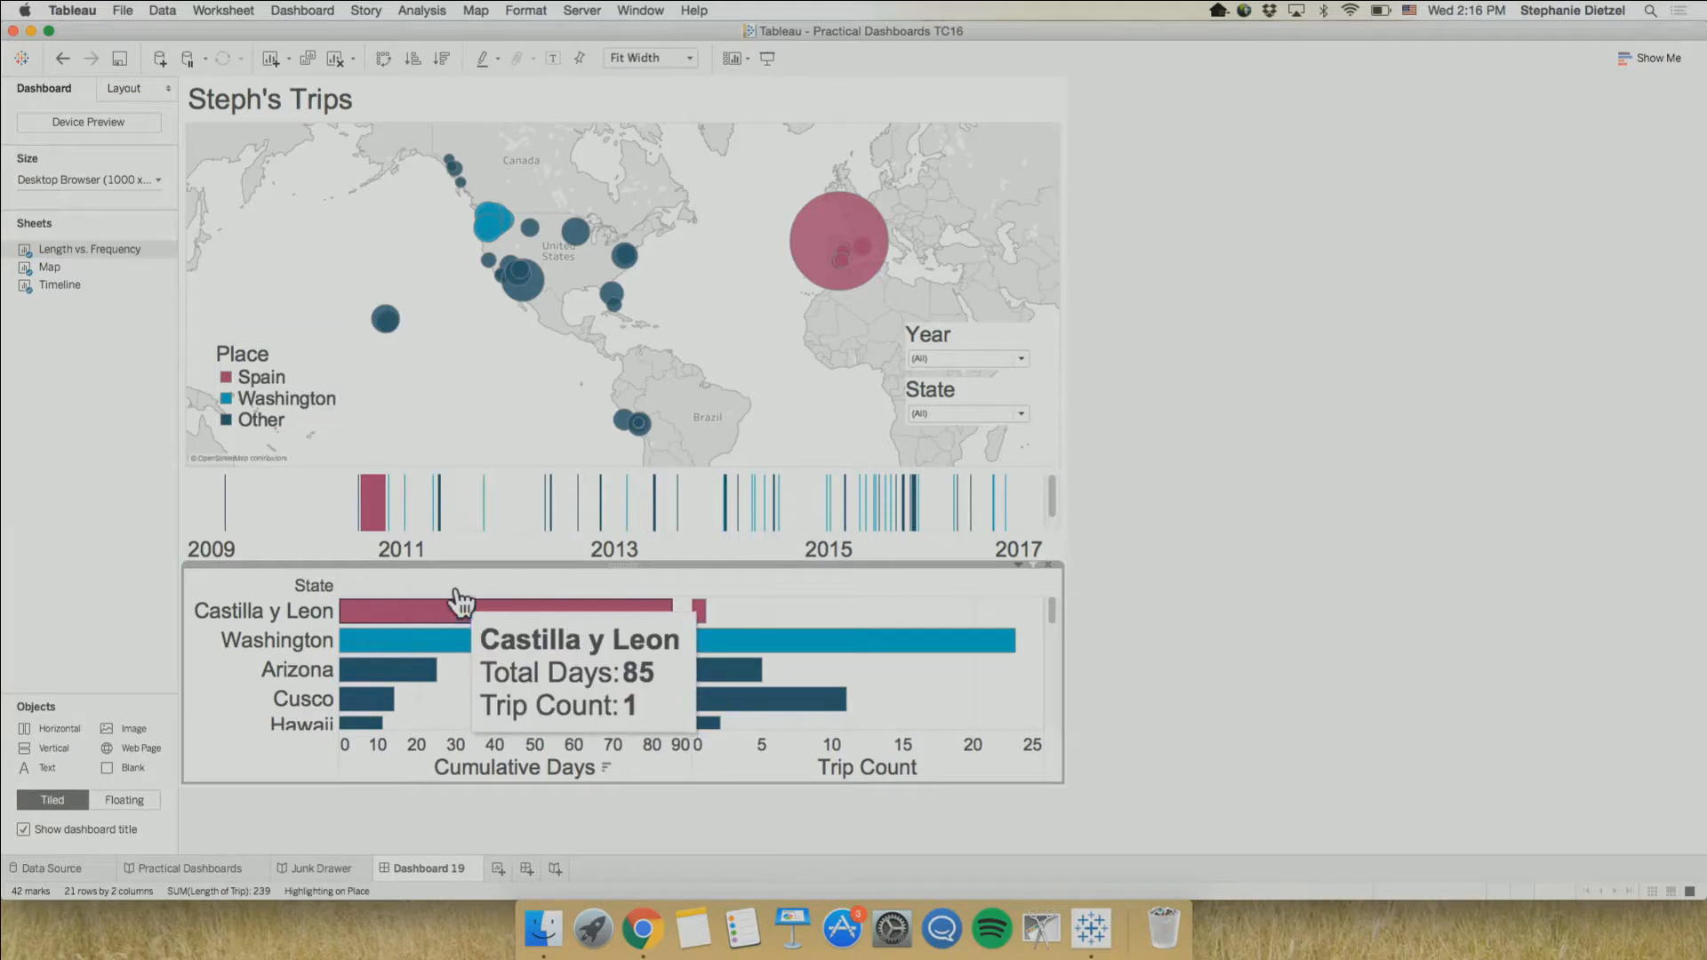
Review the highlighting fields, and test Place highlighting from the Castilla y Leon, Washington and Arizona Cumulative Days bars in turn, ending with nothing selected
click(484, 57)
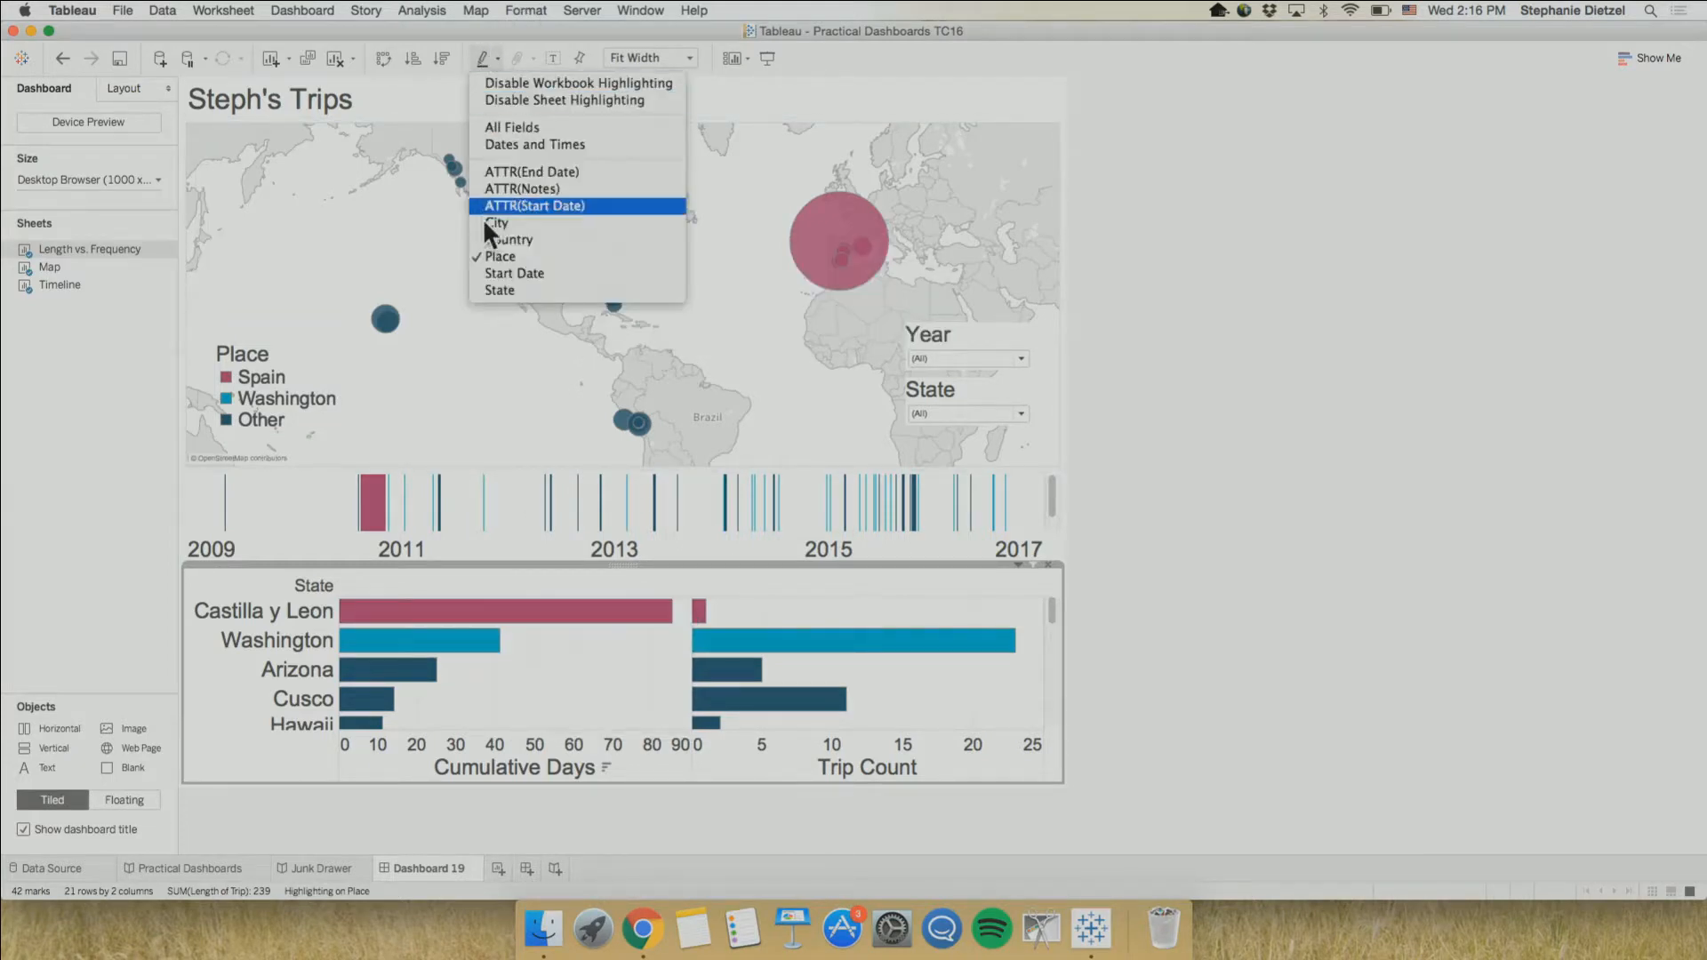
click(431, 345)
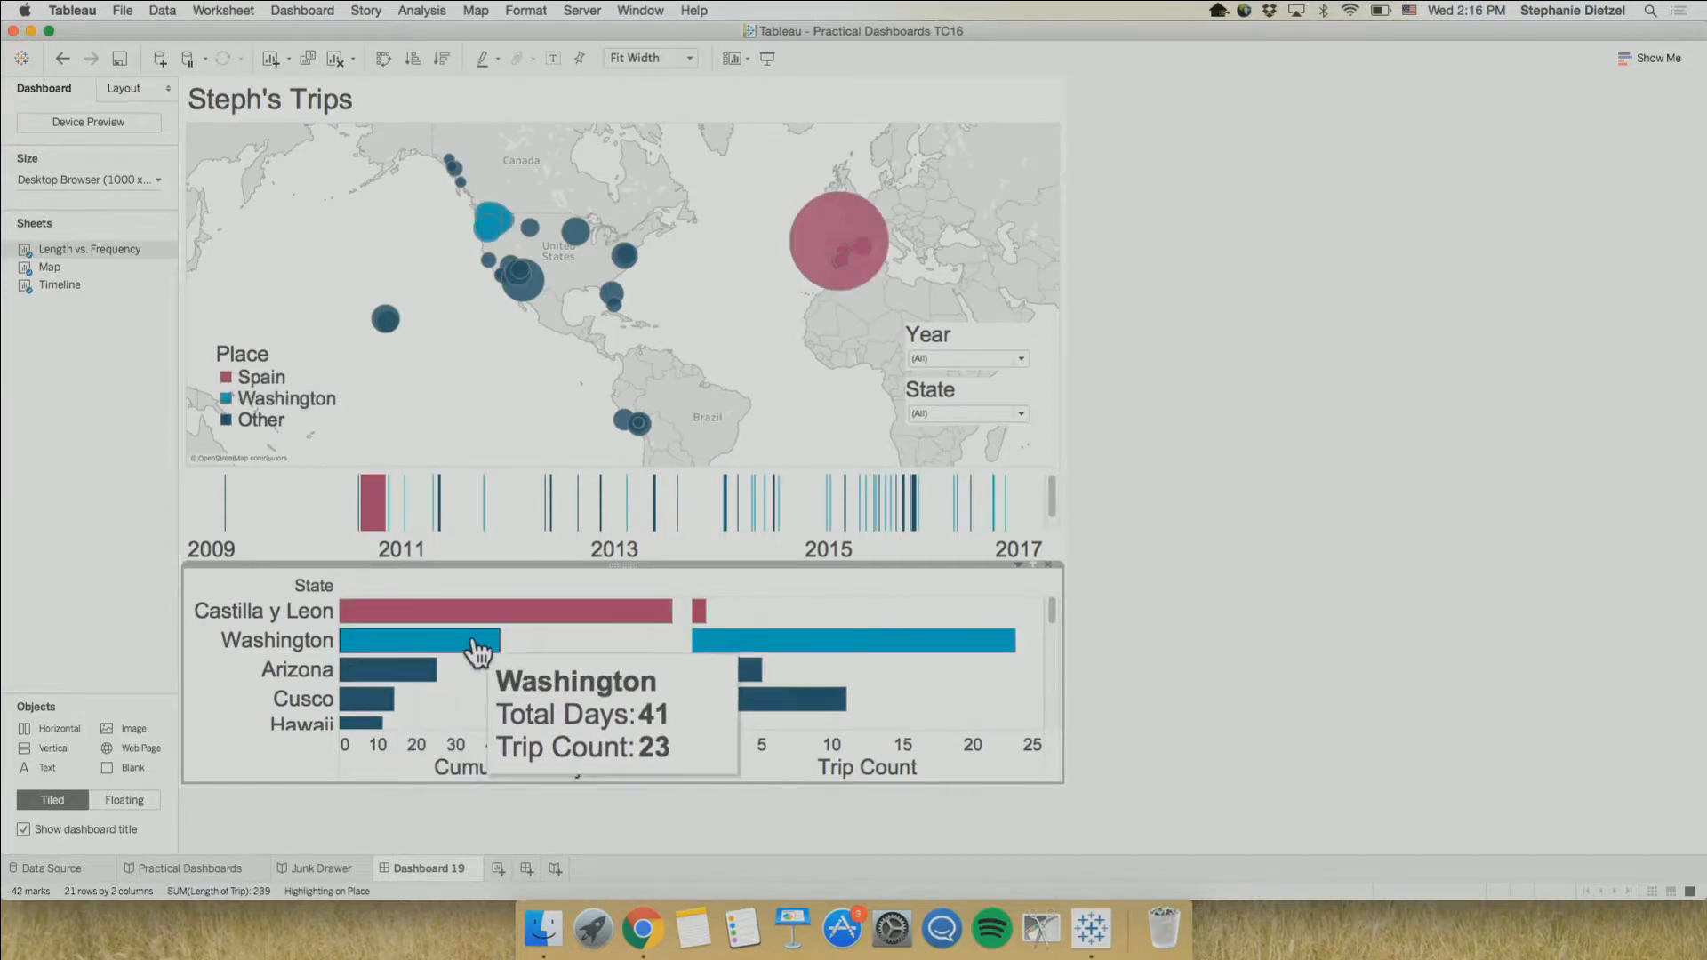
click(489, 615)
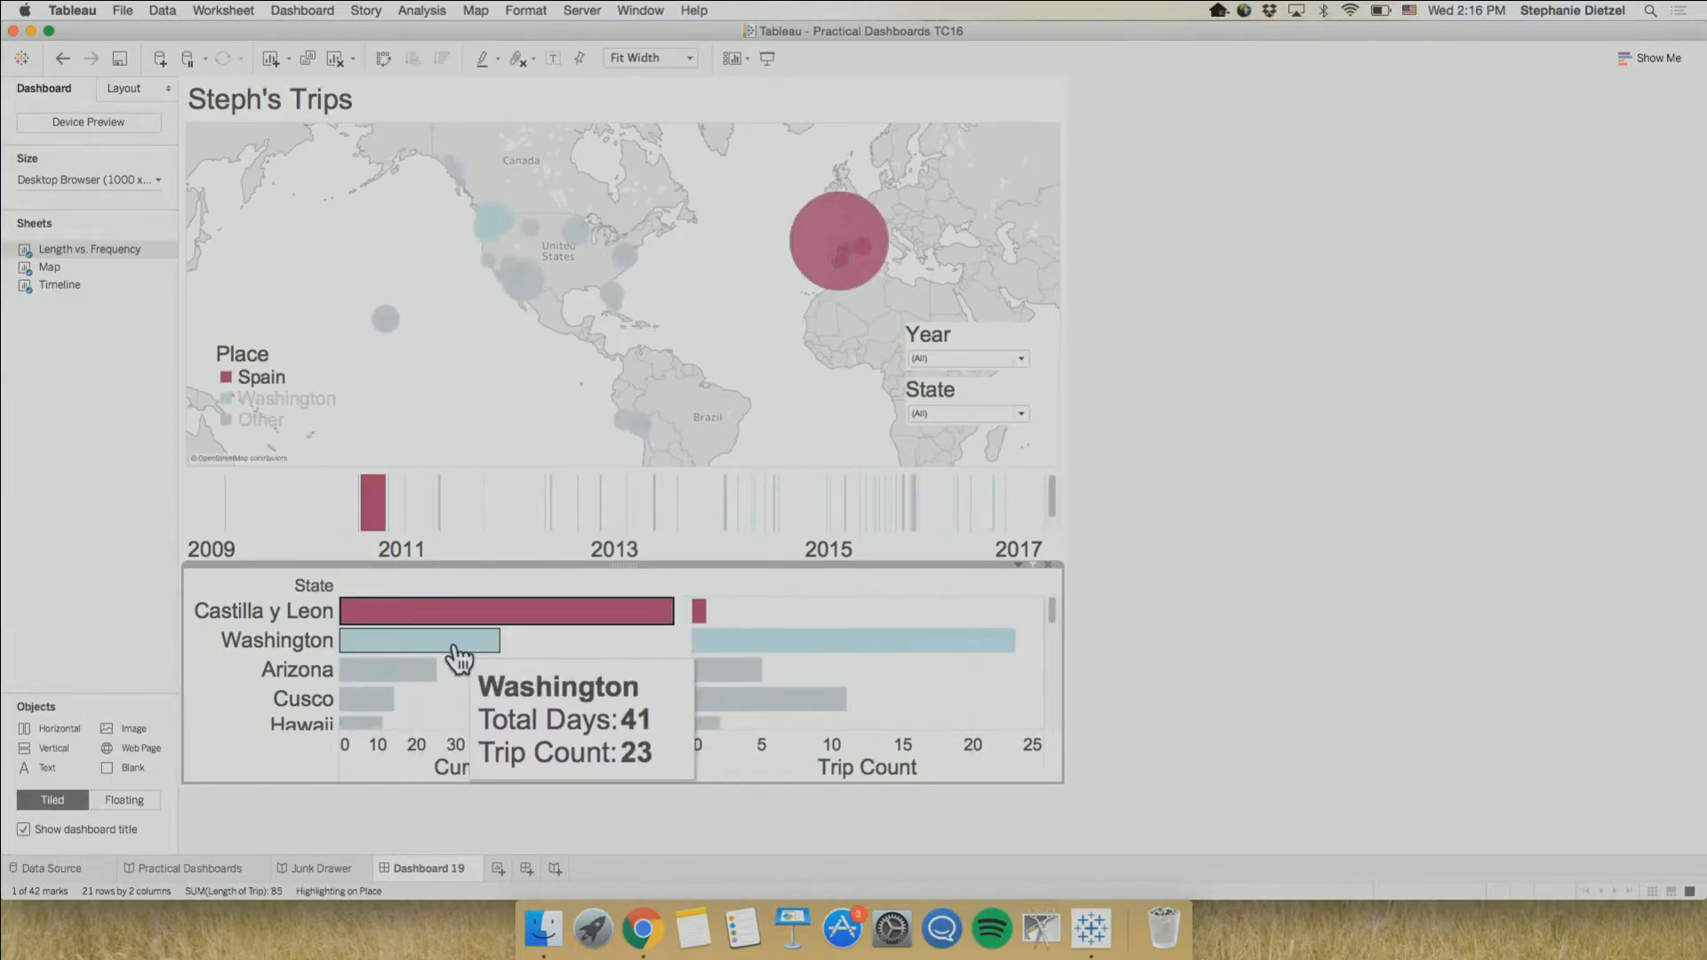
click(456, 647)
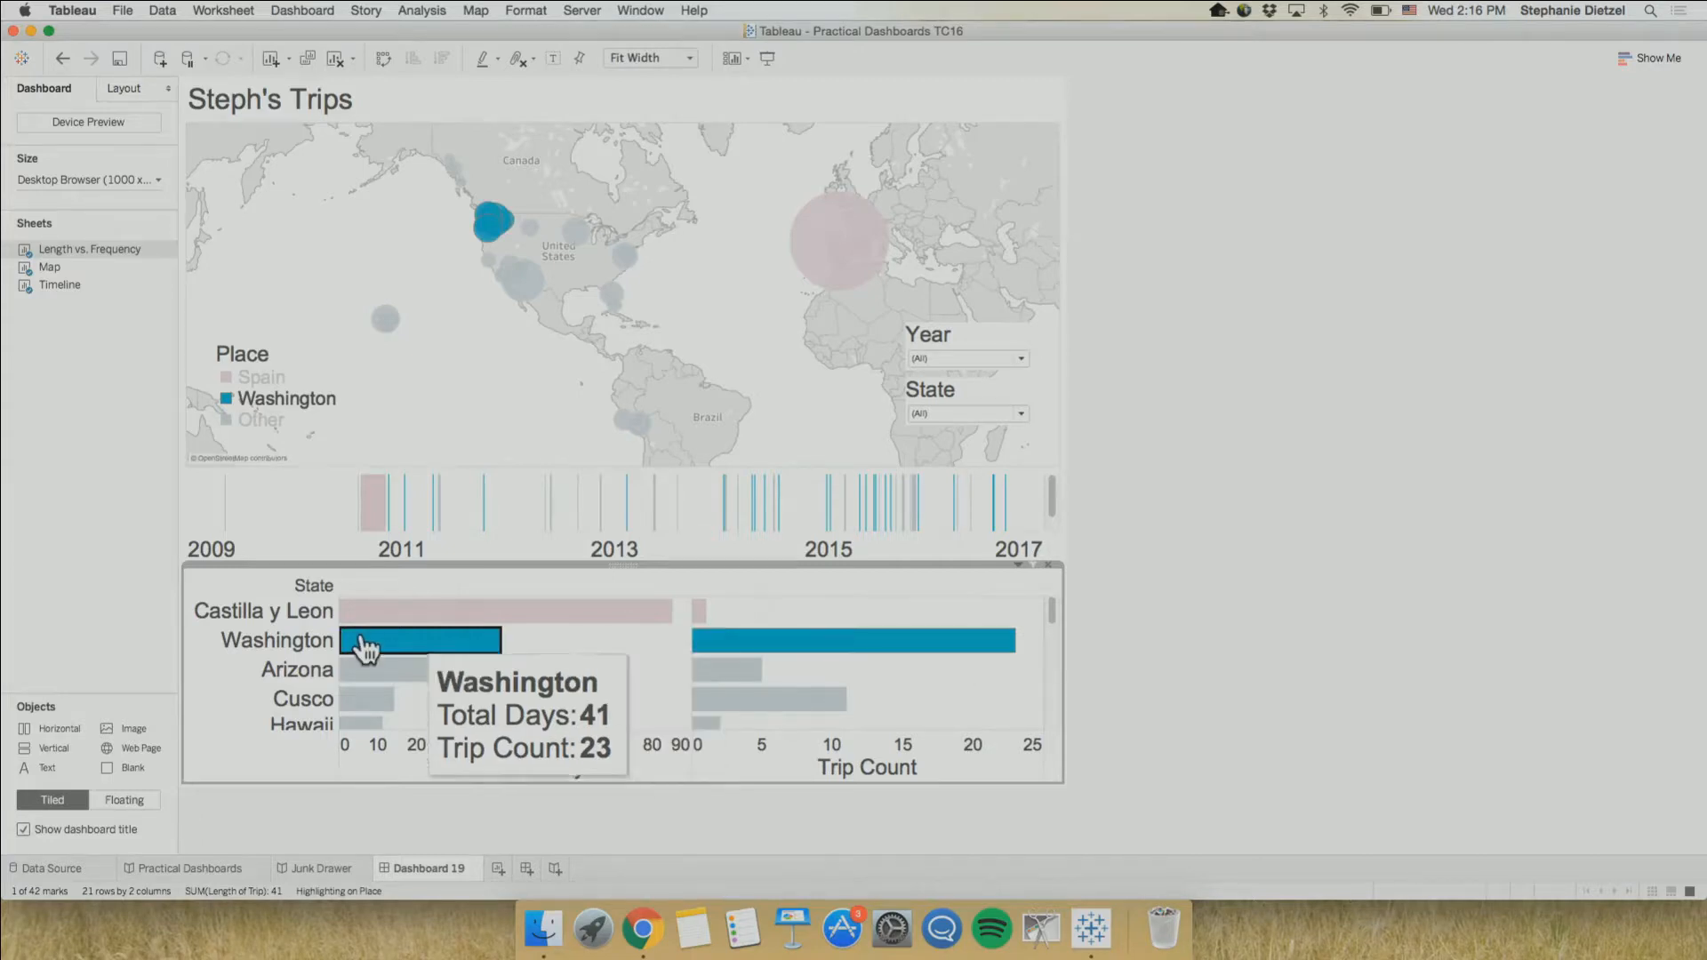
mouse_move(415, 648)
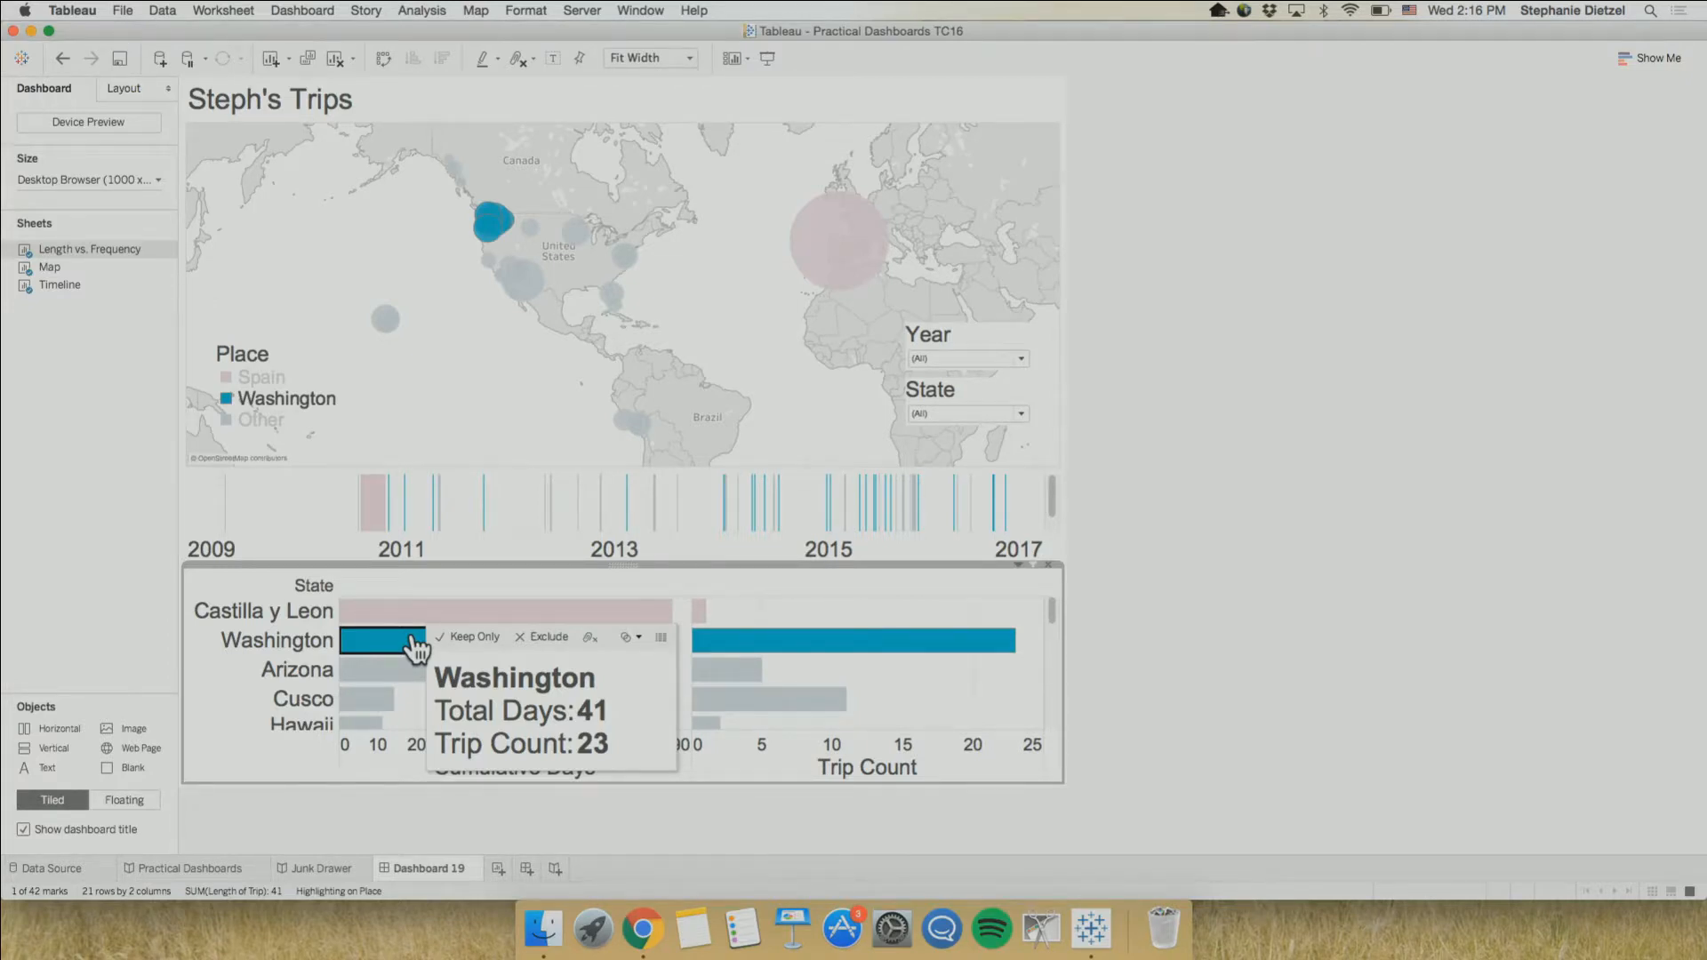
click(373, 672)
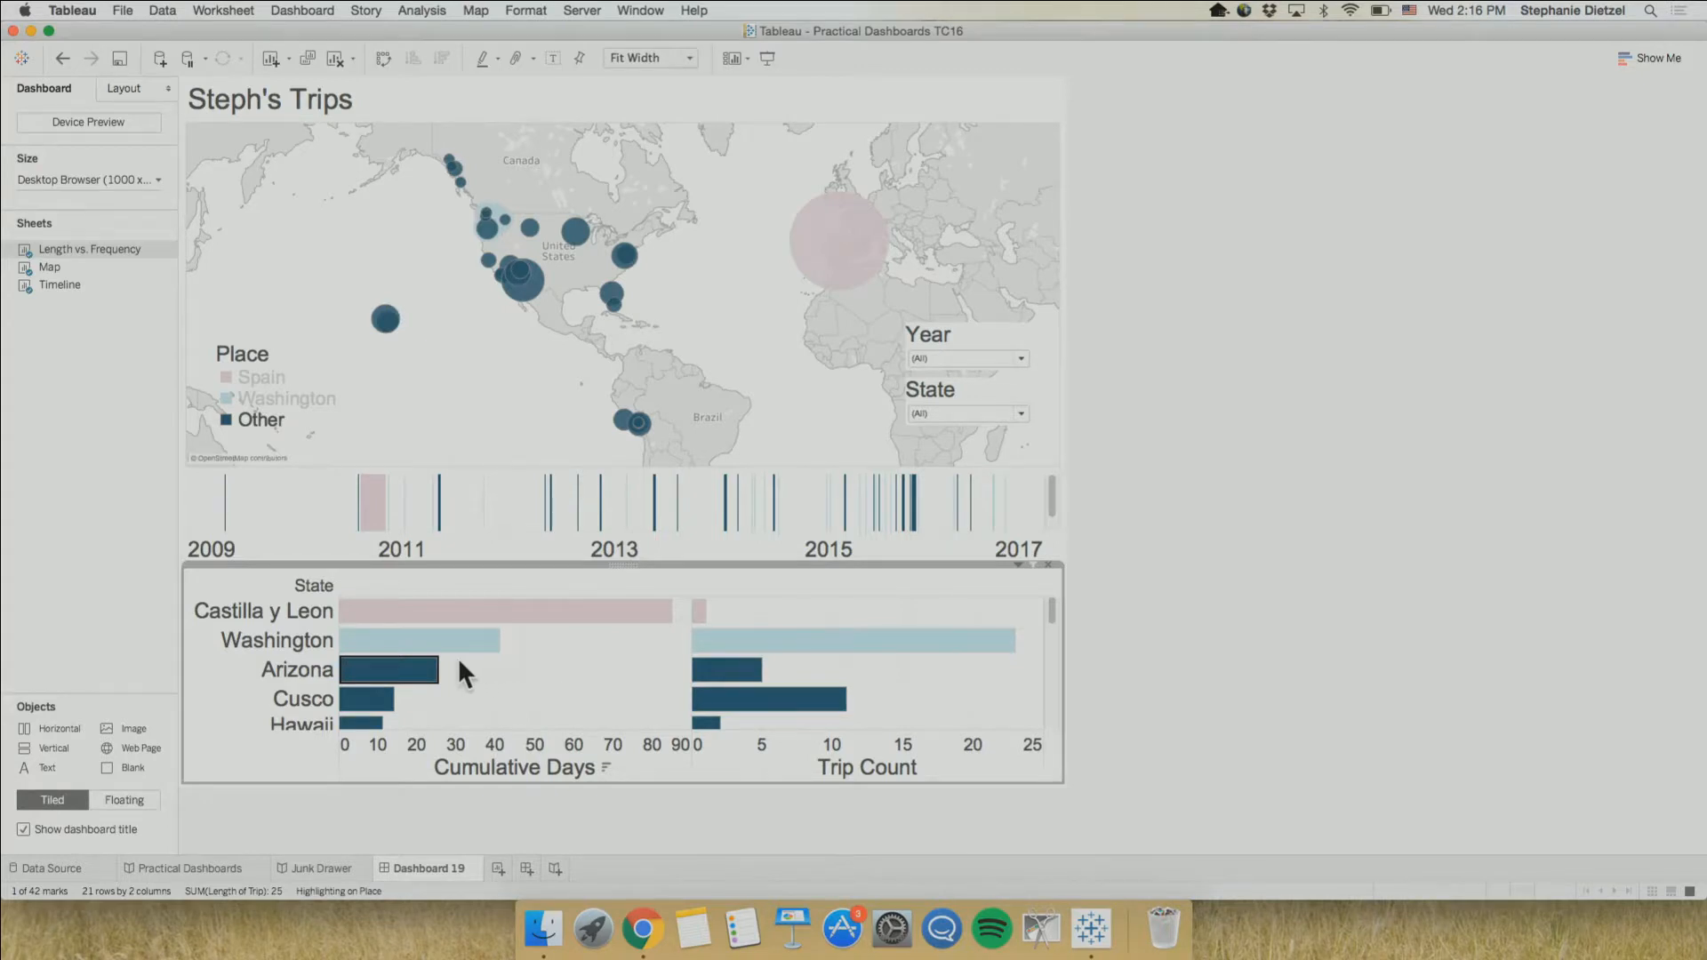
click(526, 678)
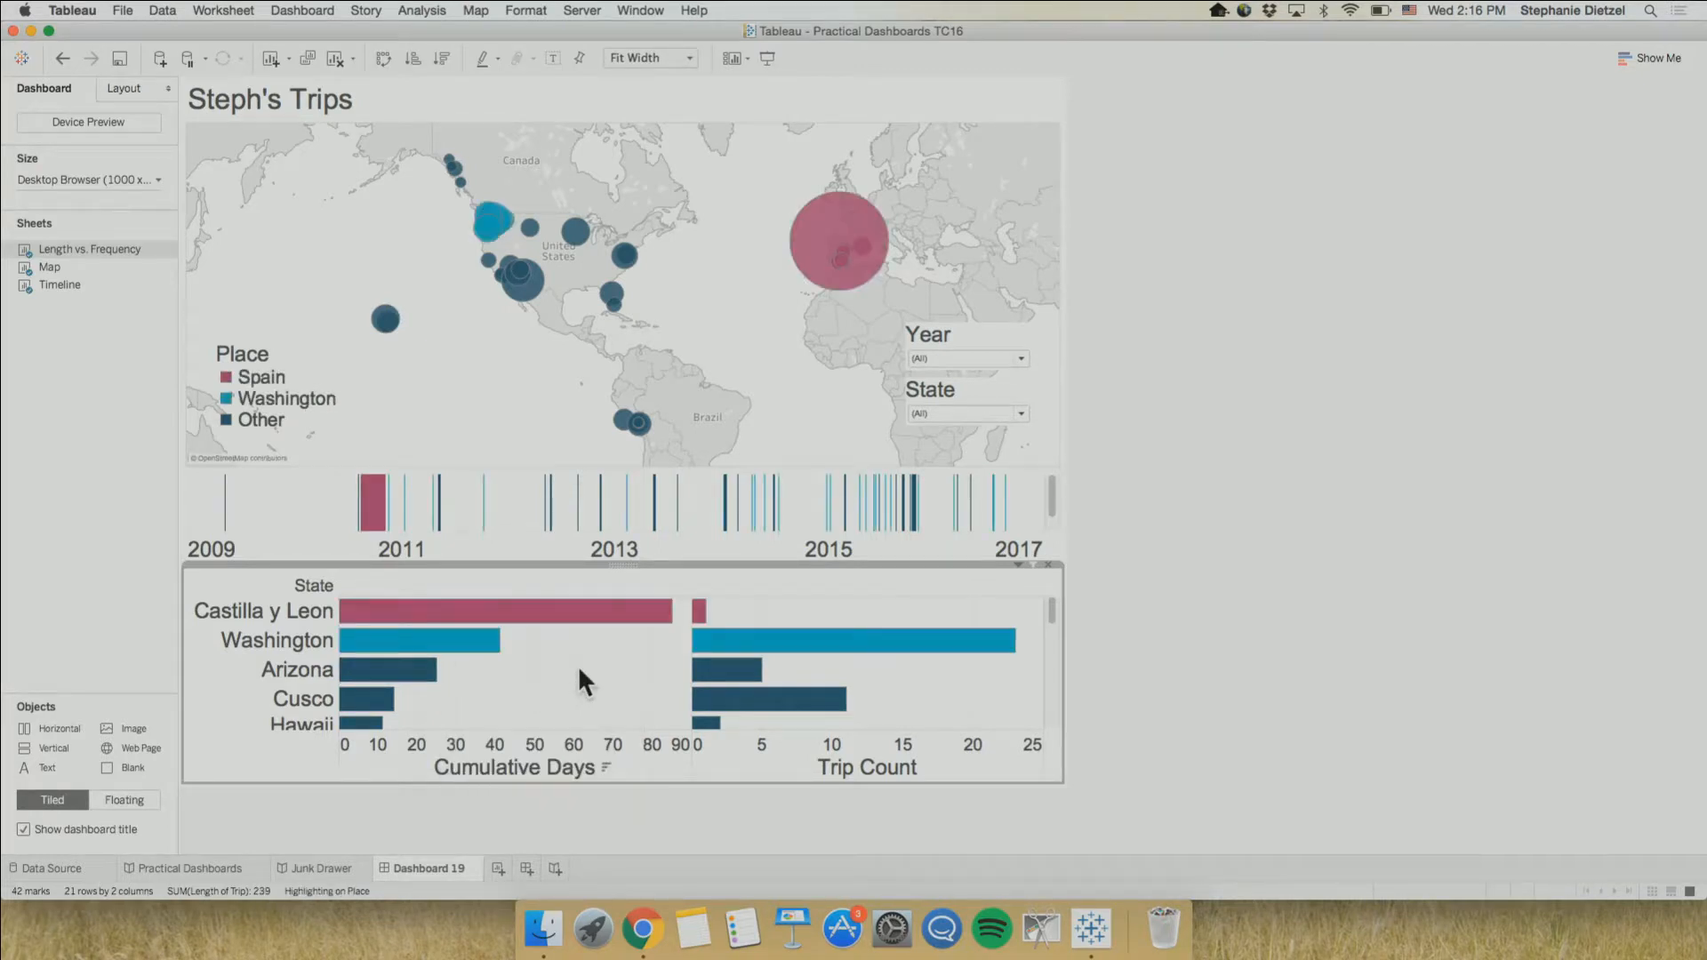
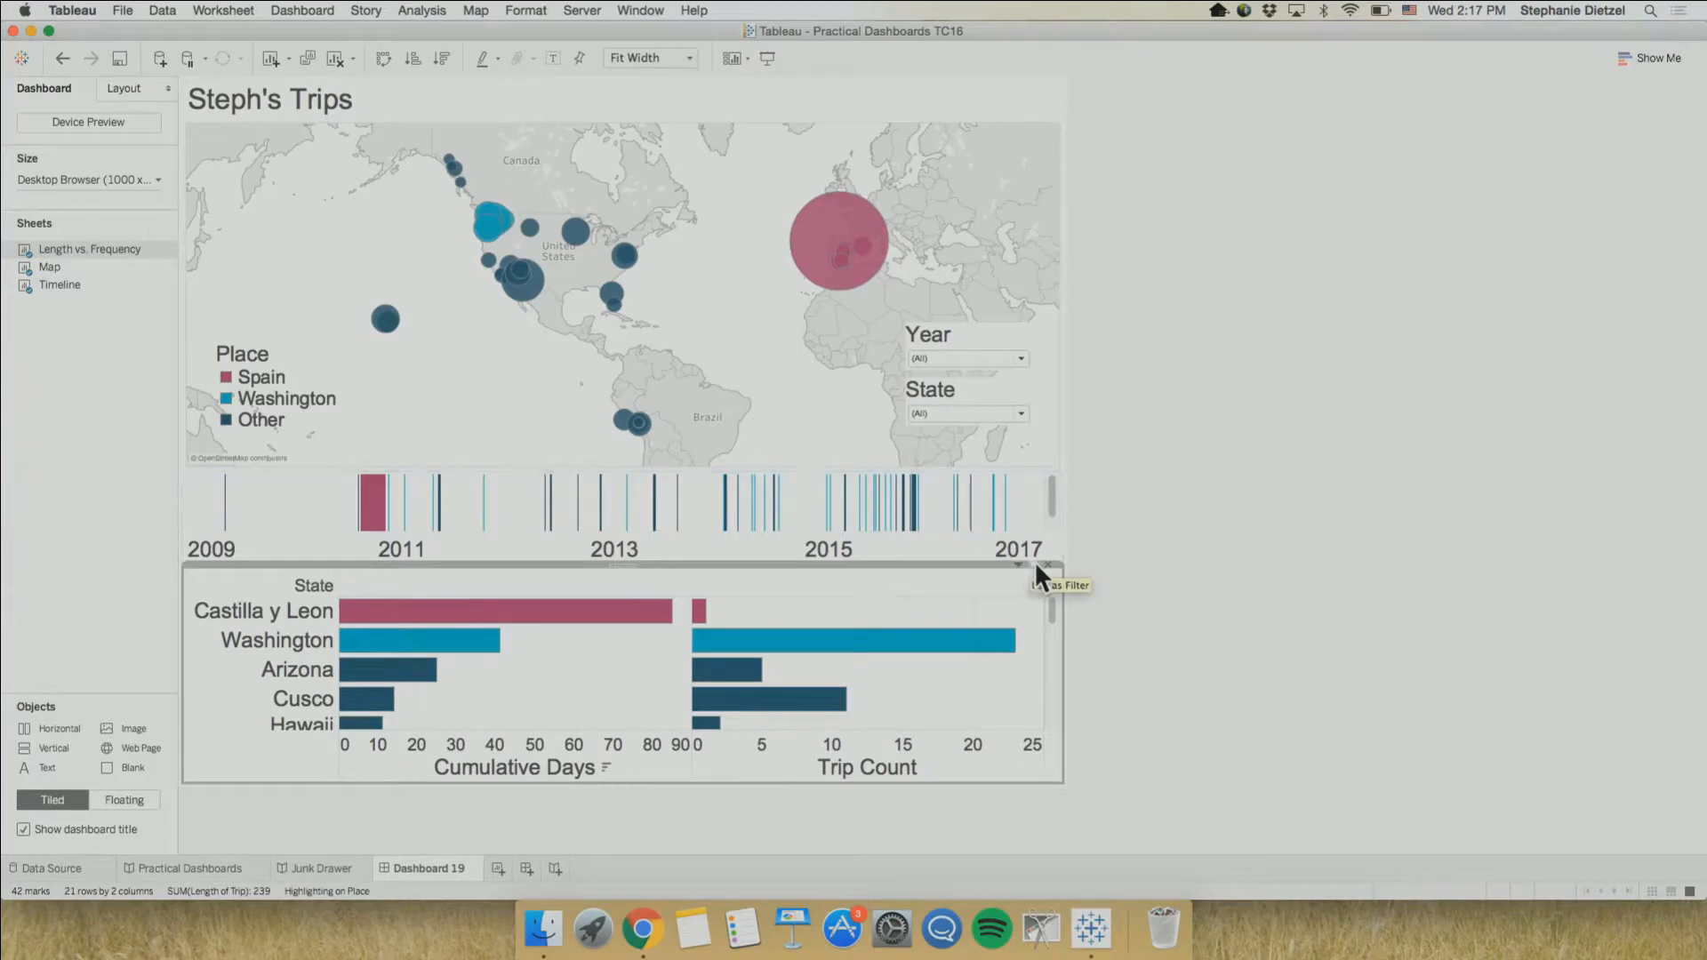
Use the bar chart as a filter, filter the dashboard by its Washington, Arizona and Hawaii bars cumulatively, and clear the selection
mouse_move(870, 646)
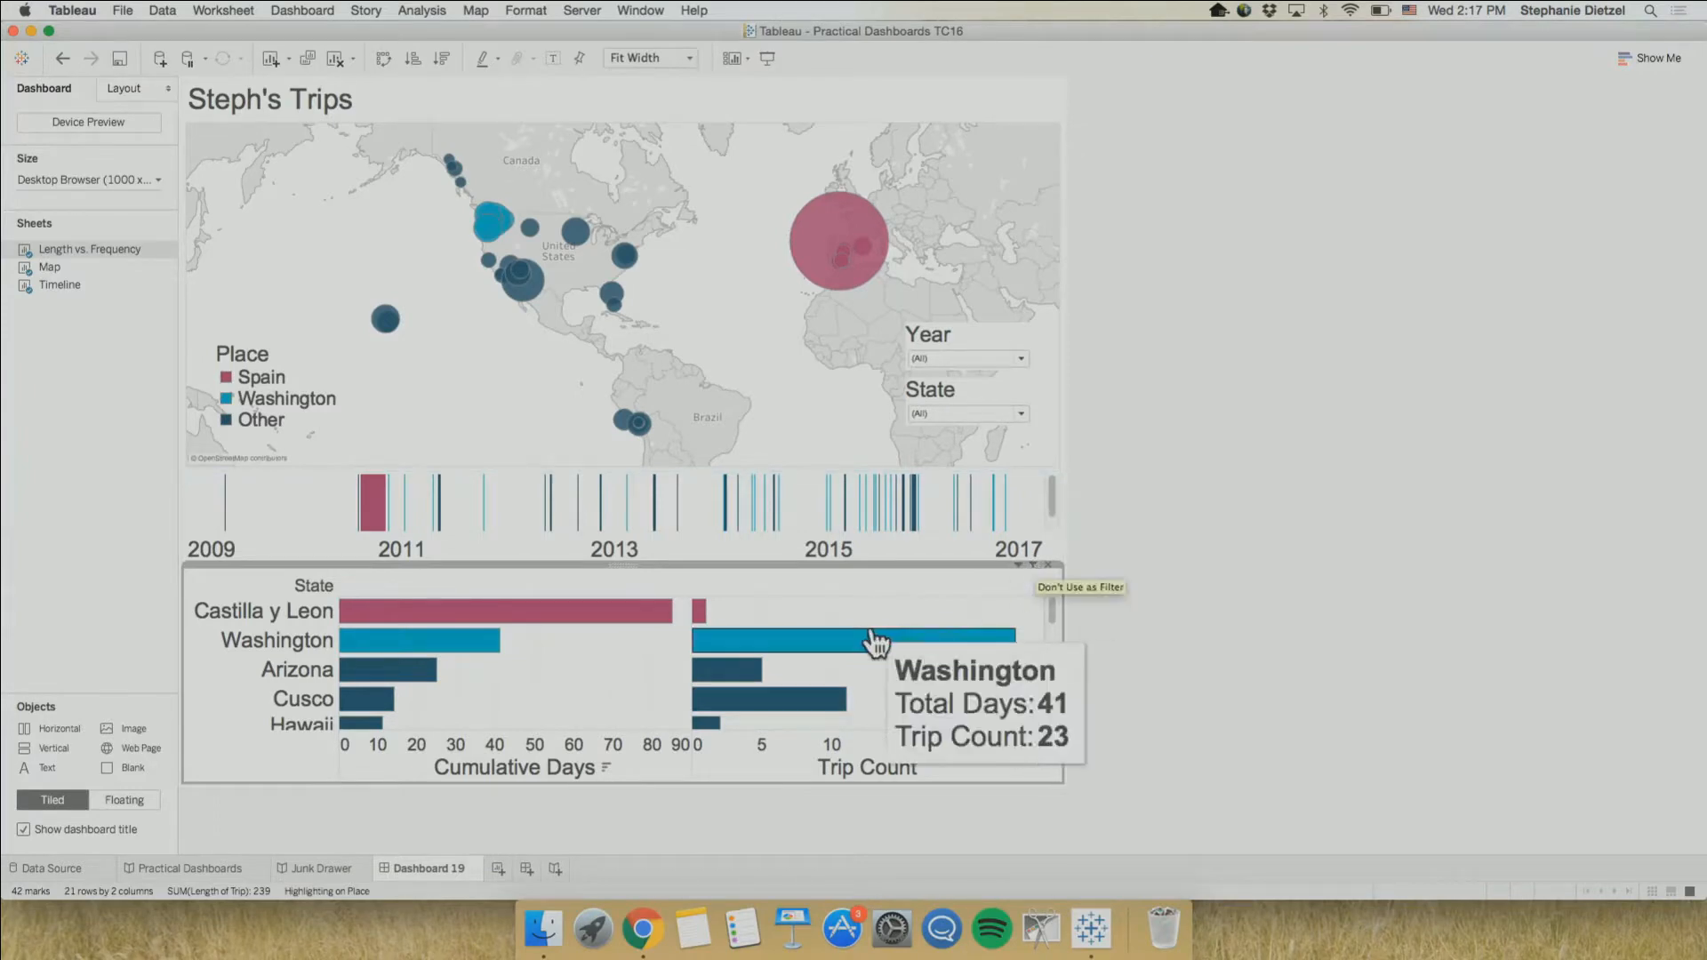
click(464, 643)
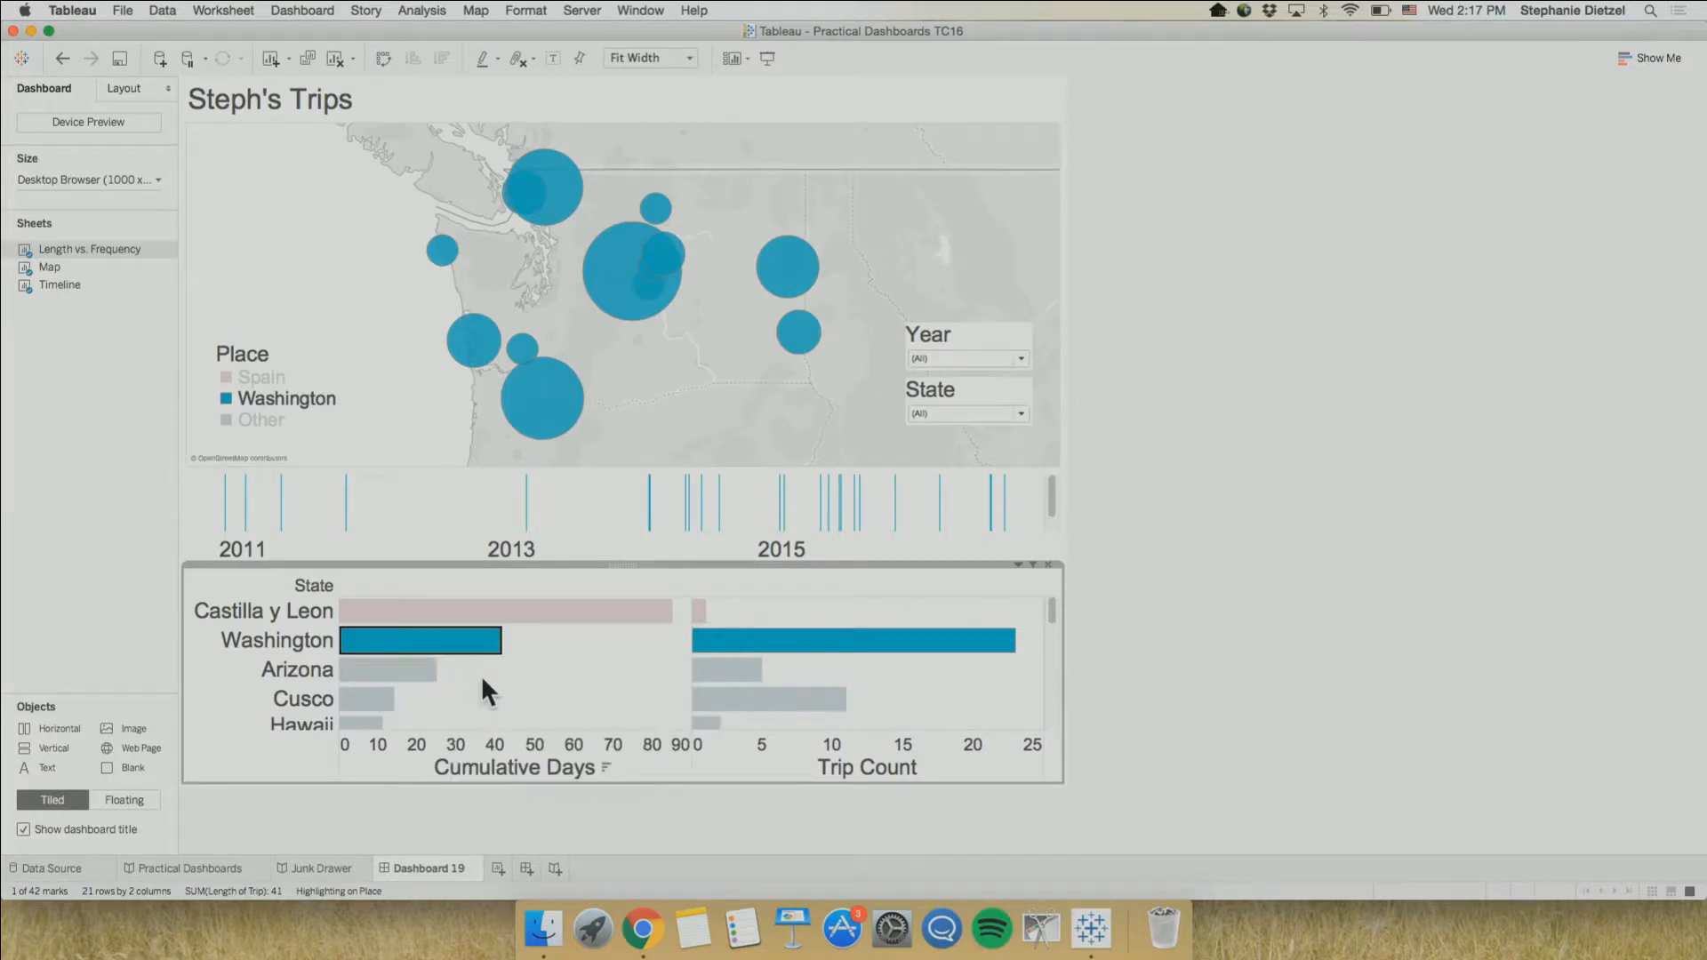
super+click(419, 688)
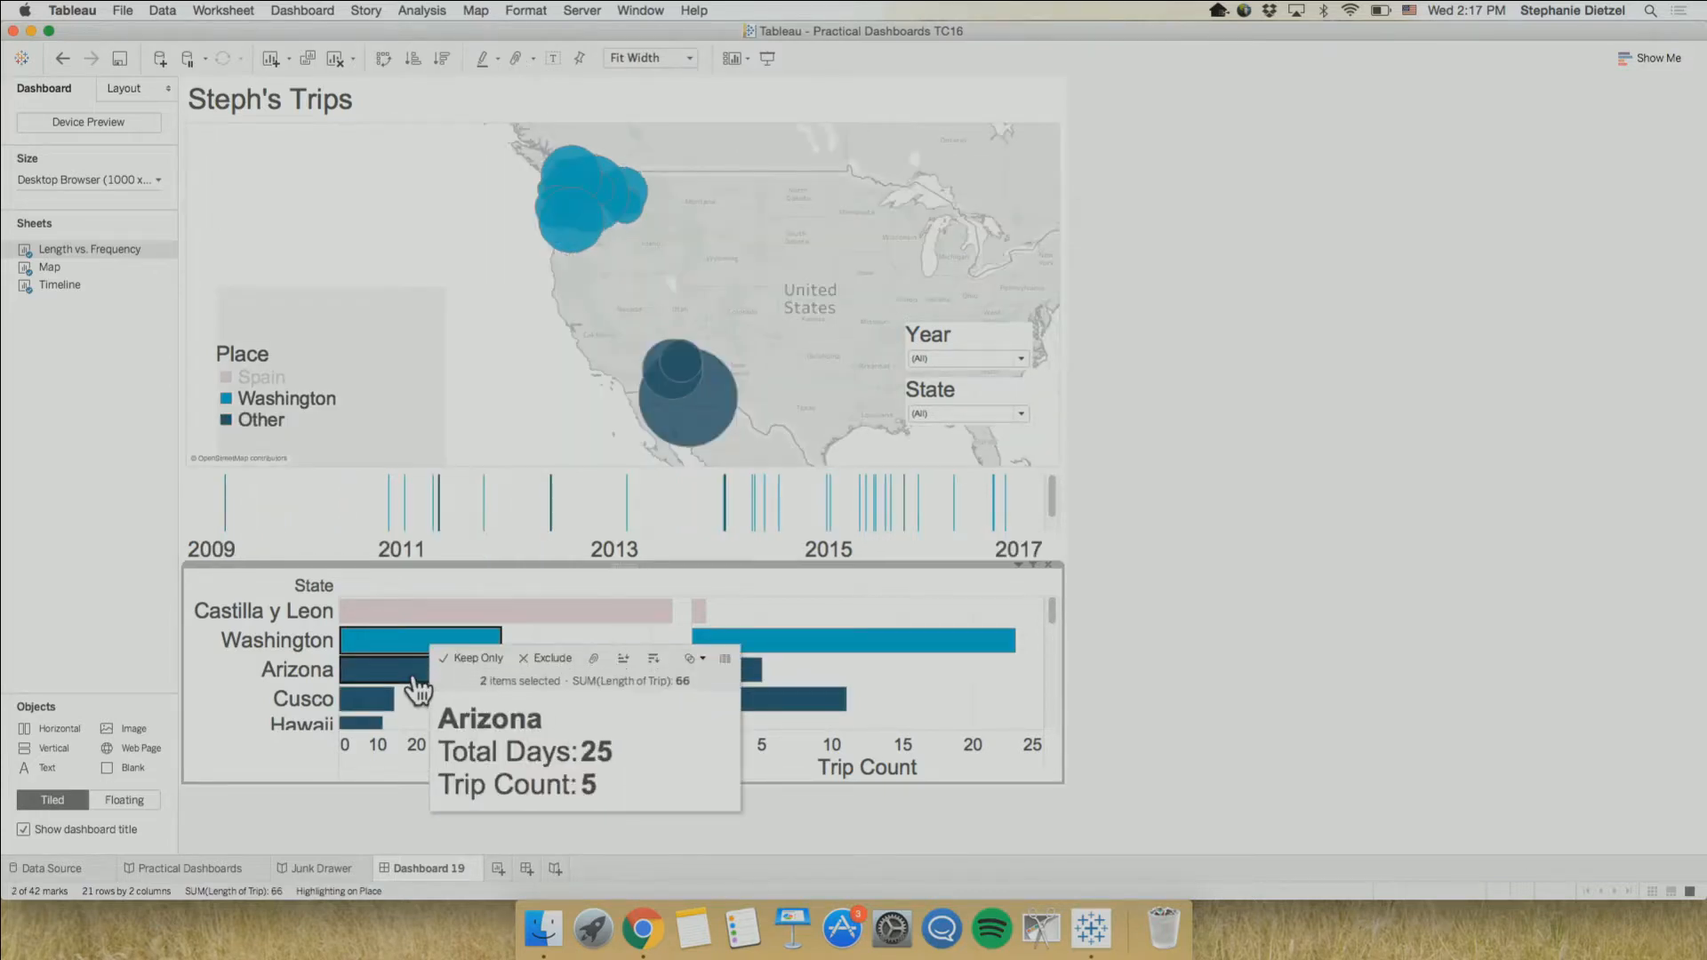
super+click(368, 727)
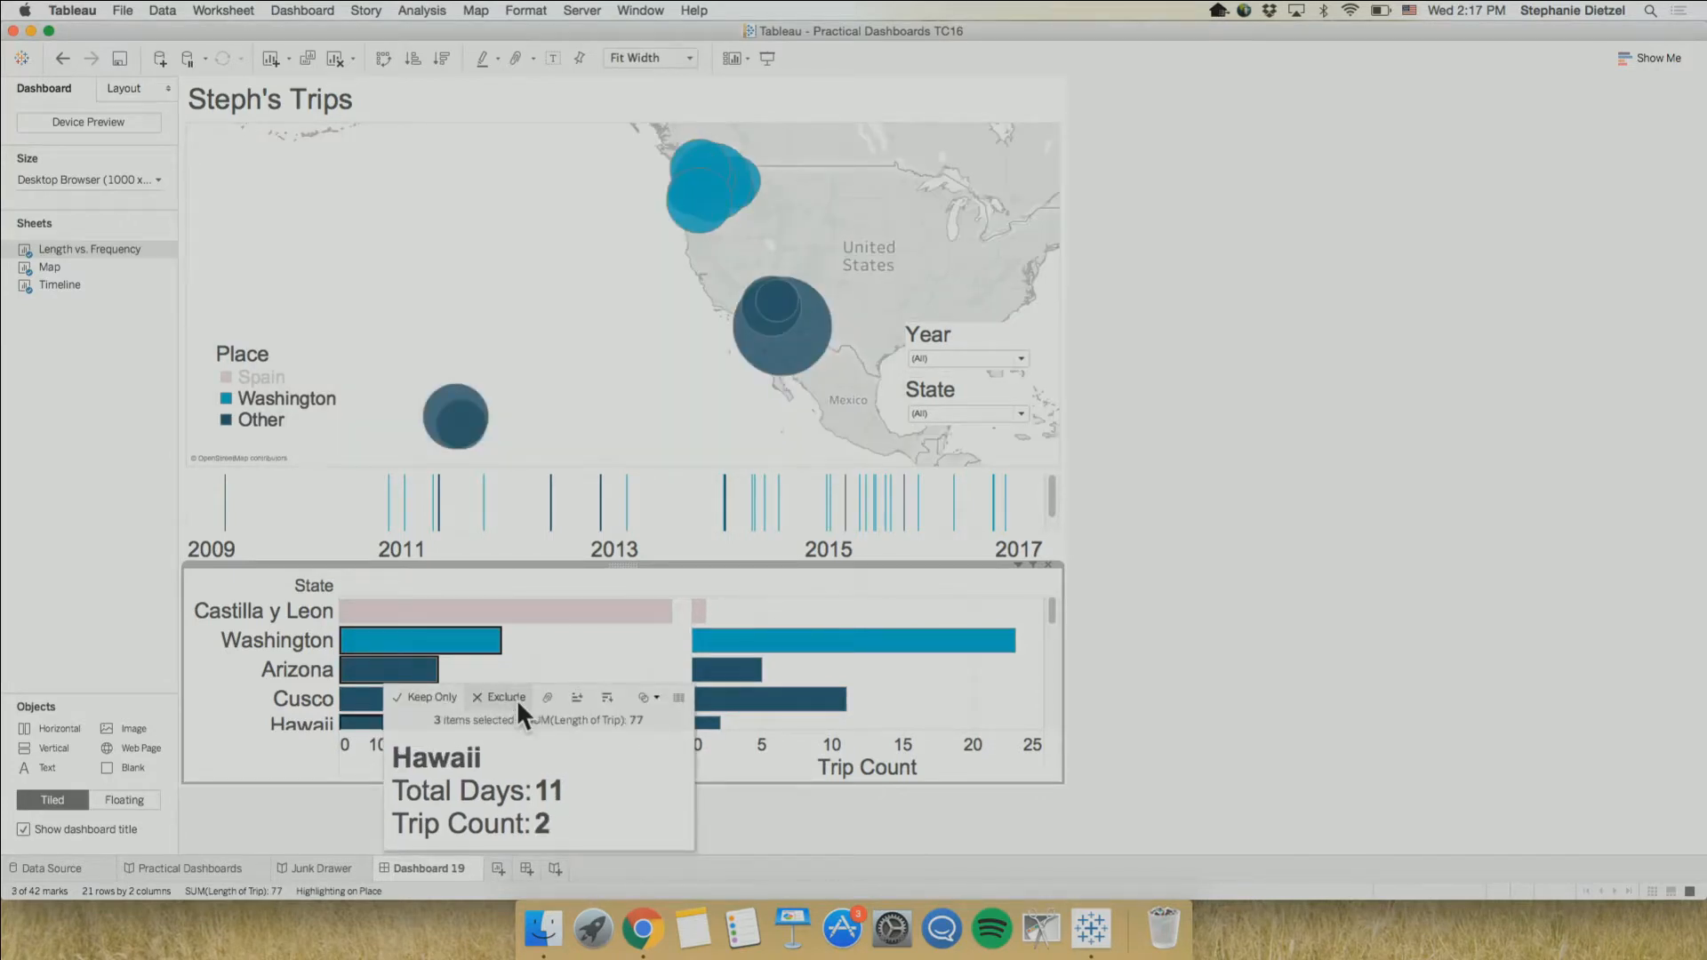
click(589, 654)
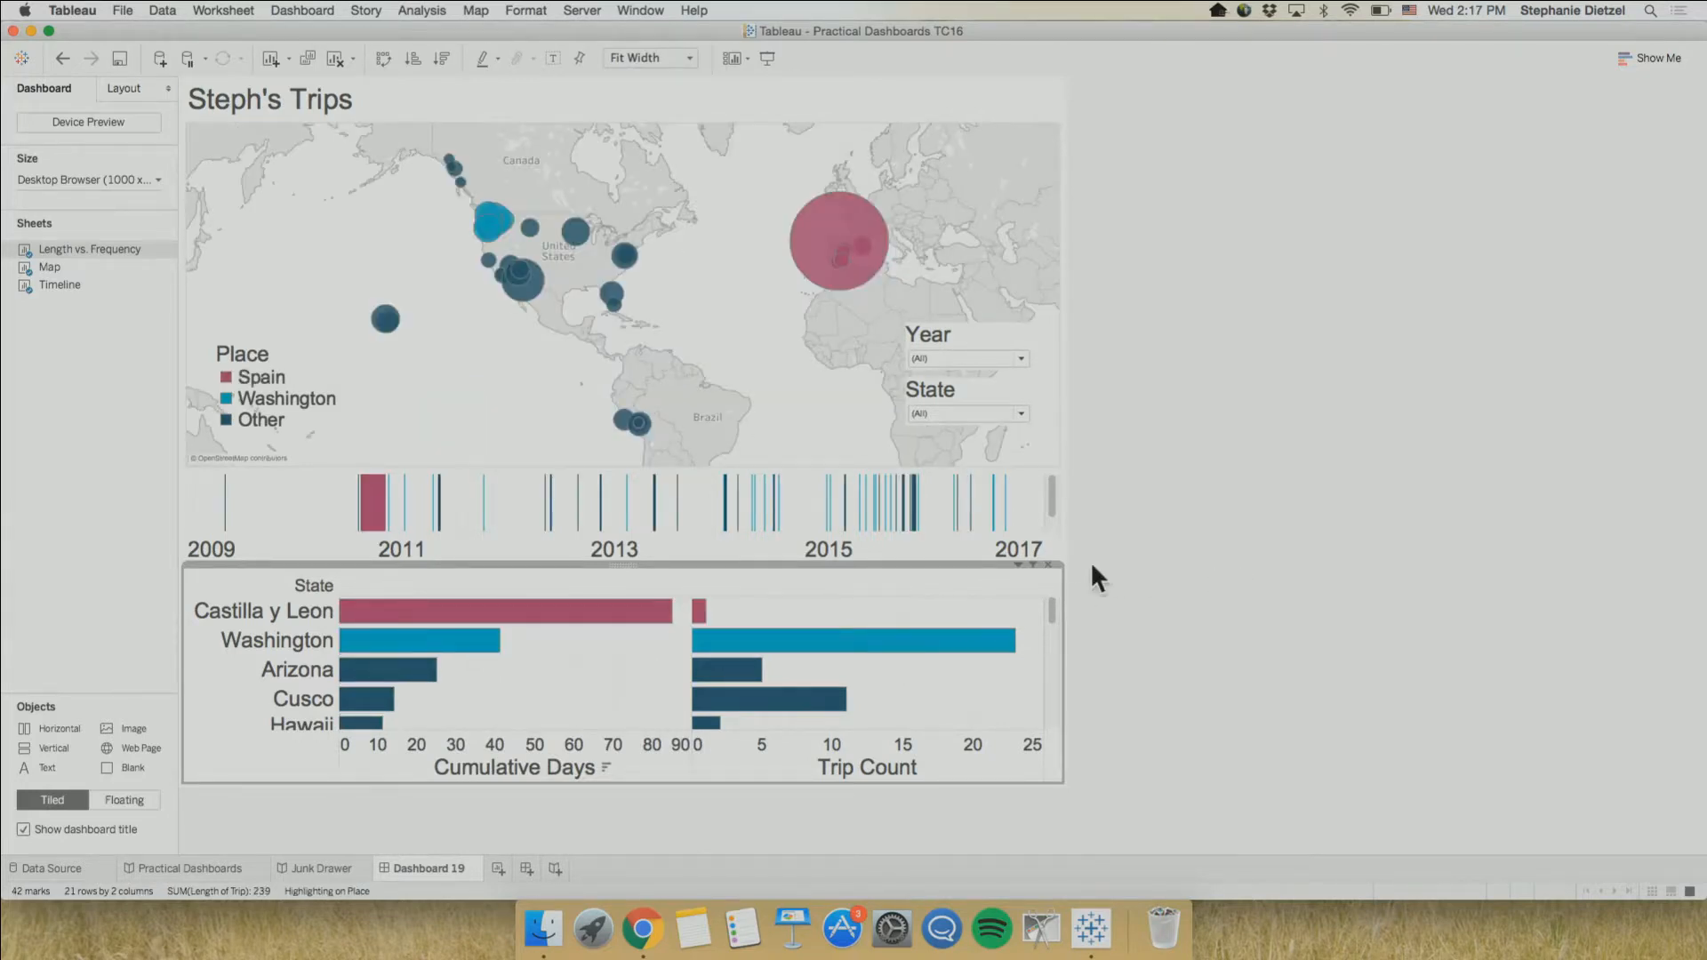
Check the bar chart's Use as Filter option, and highlight Washington from the Place legend before clearing it
click(1019, 565)
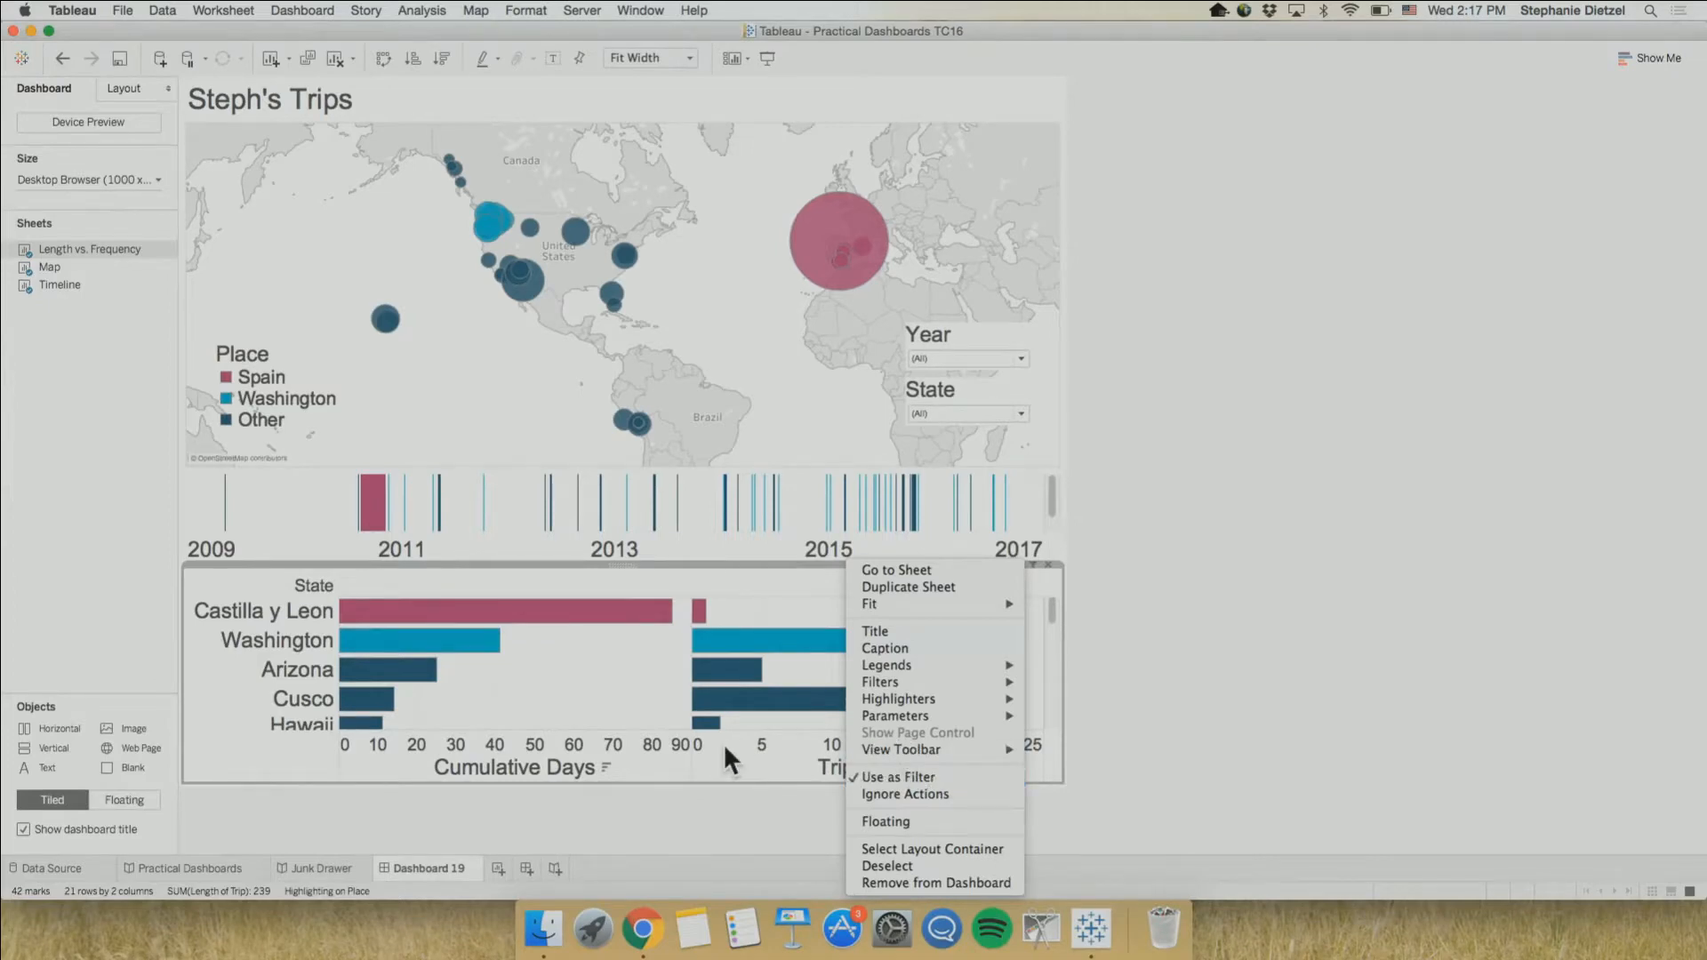
click(613, 699)
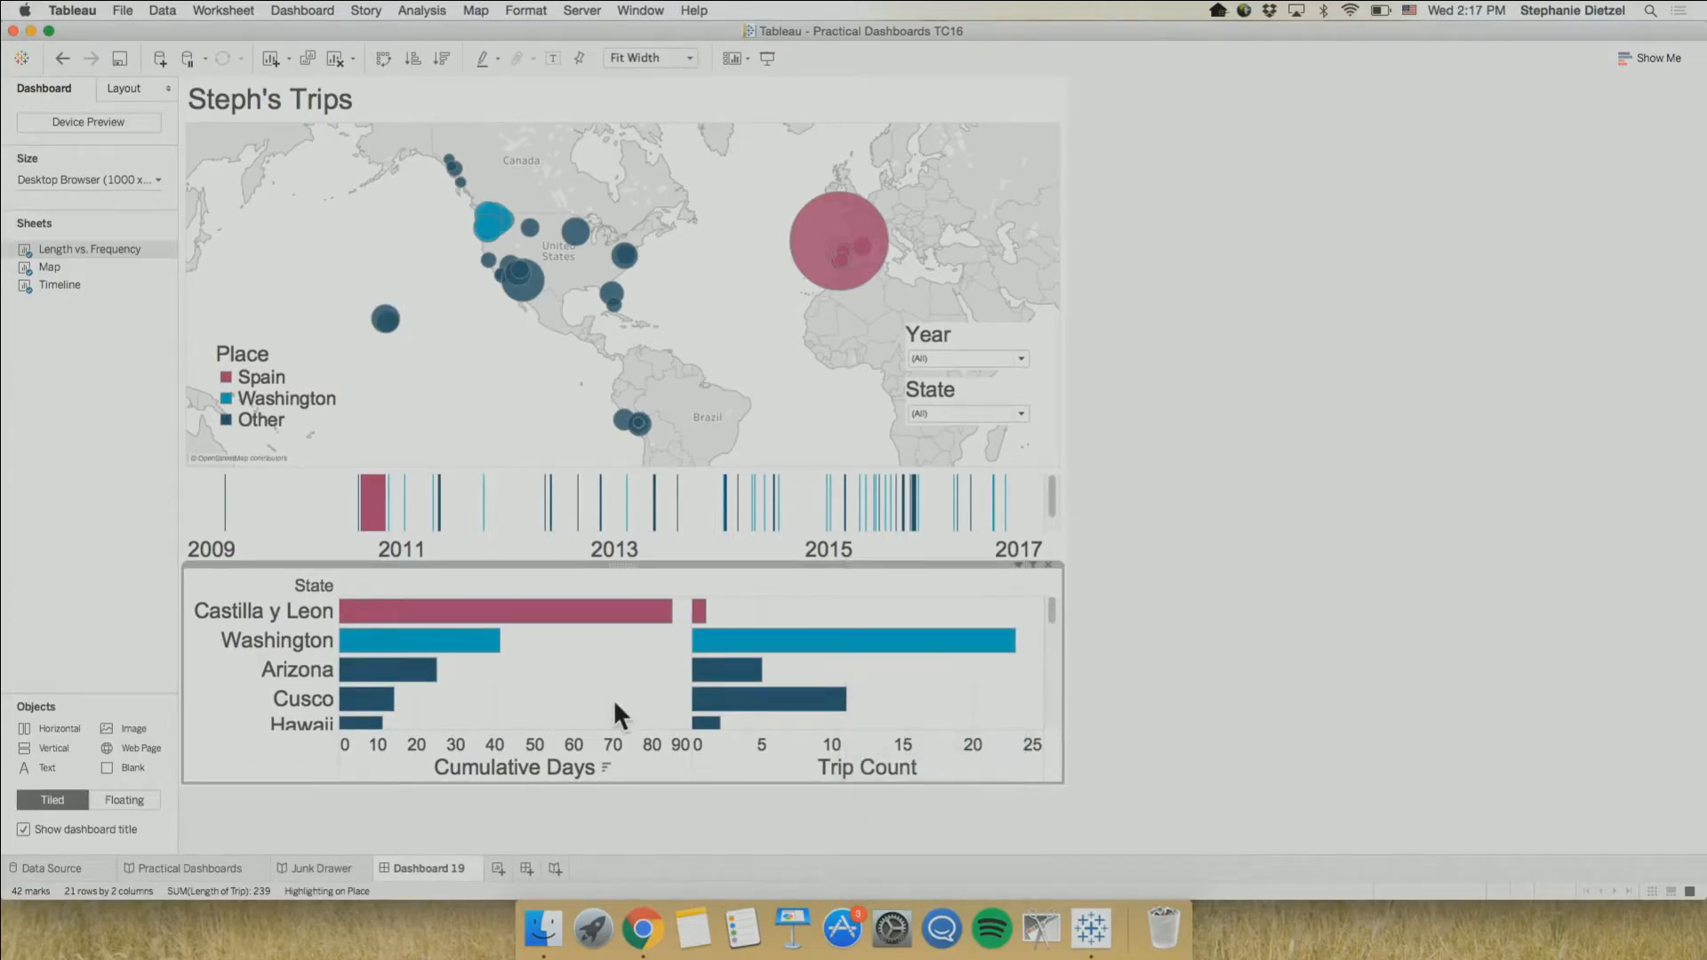
click(311, 398)
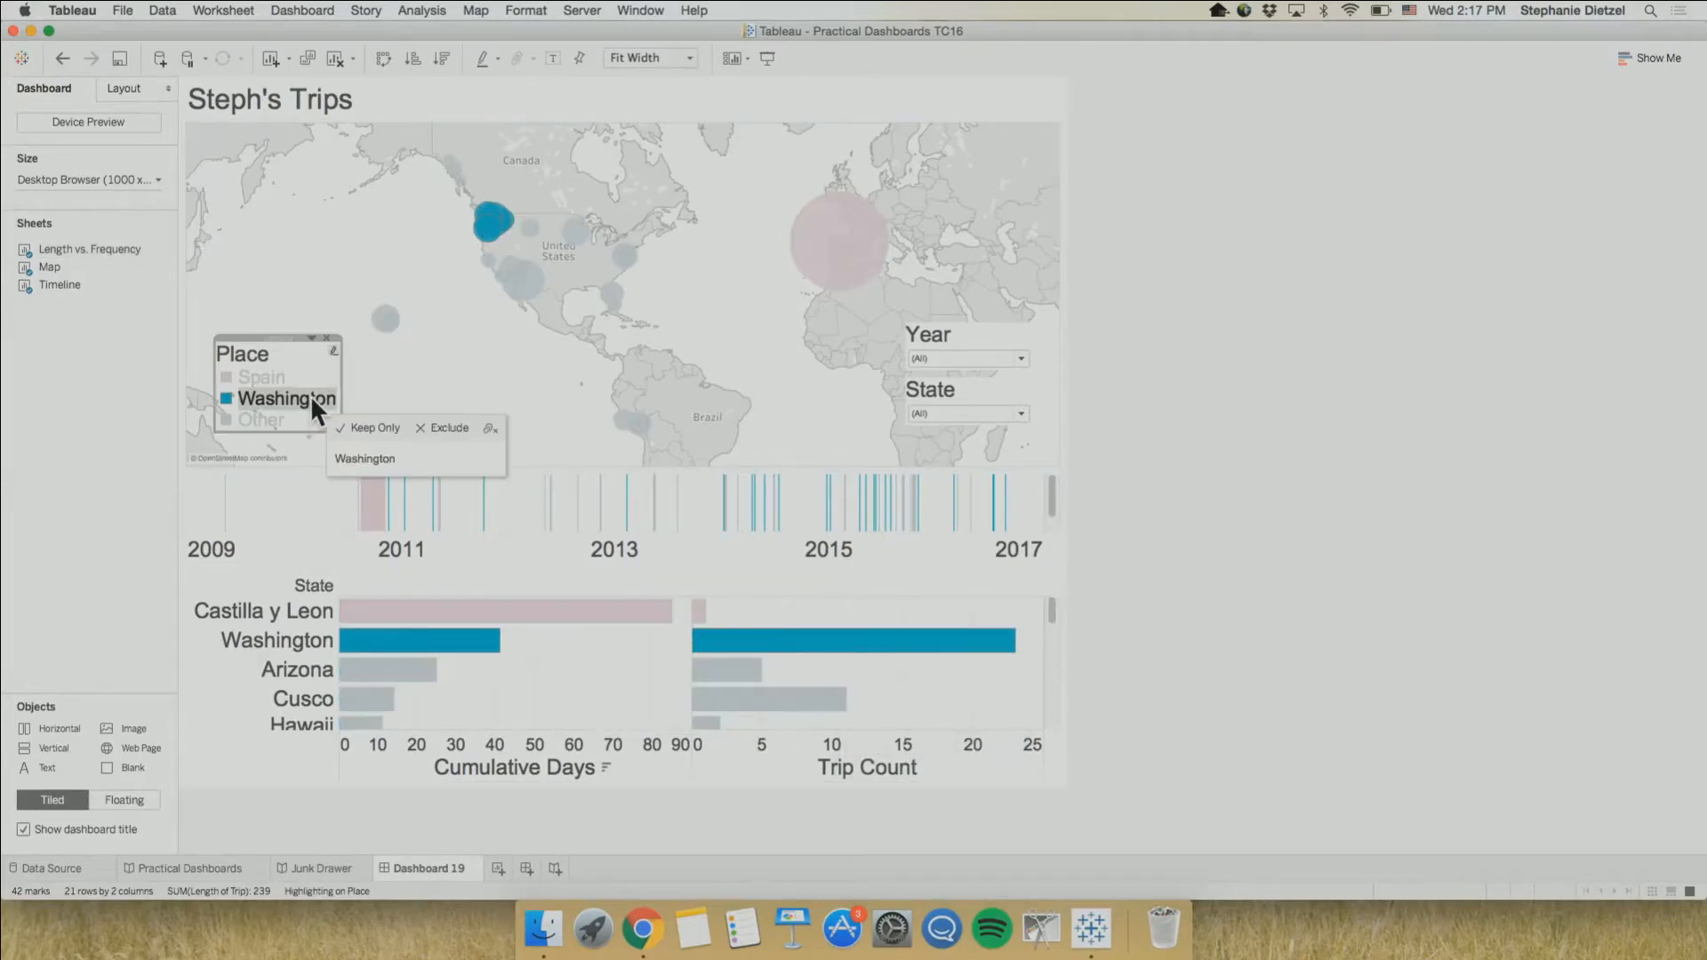
click(311, 397)
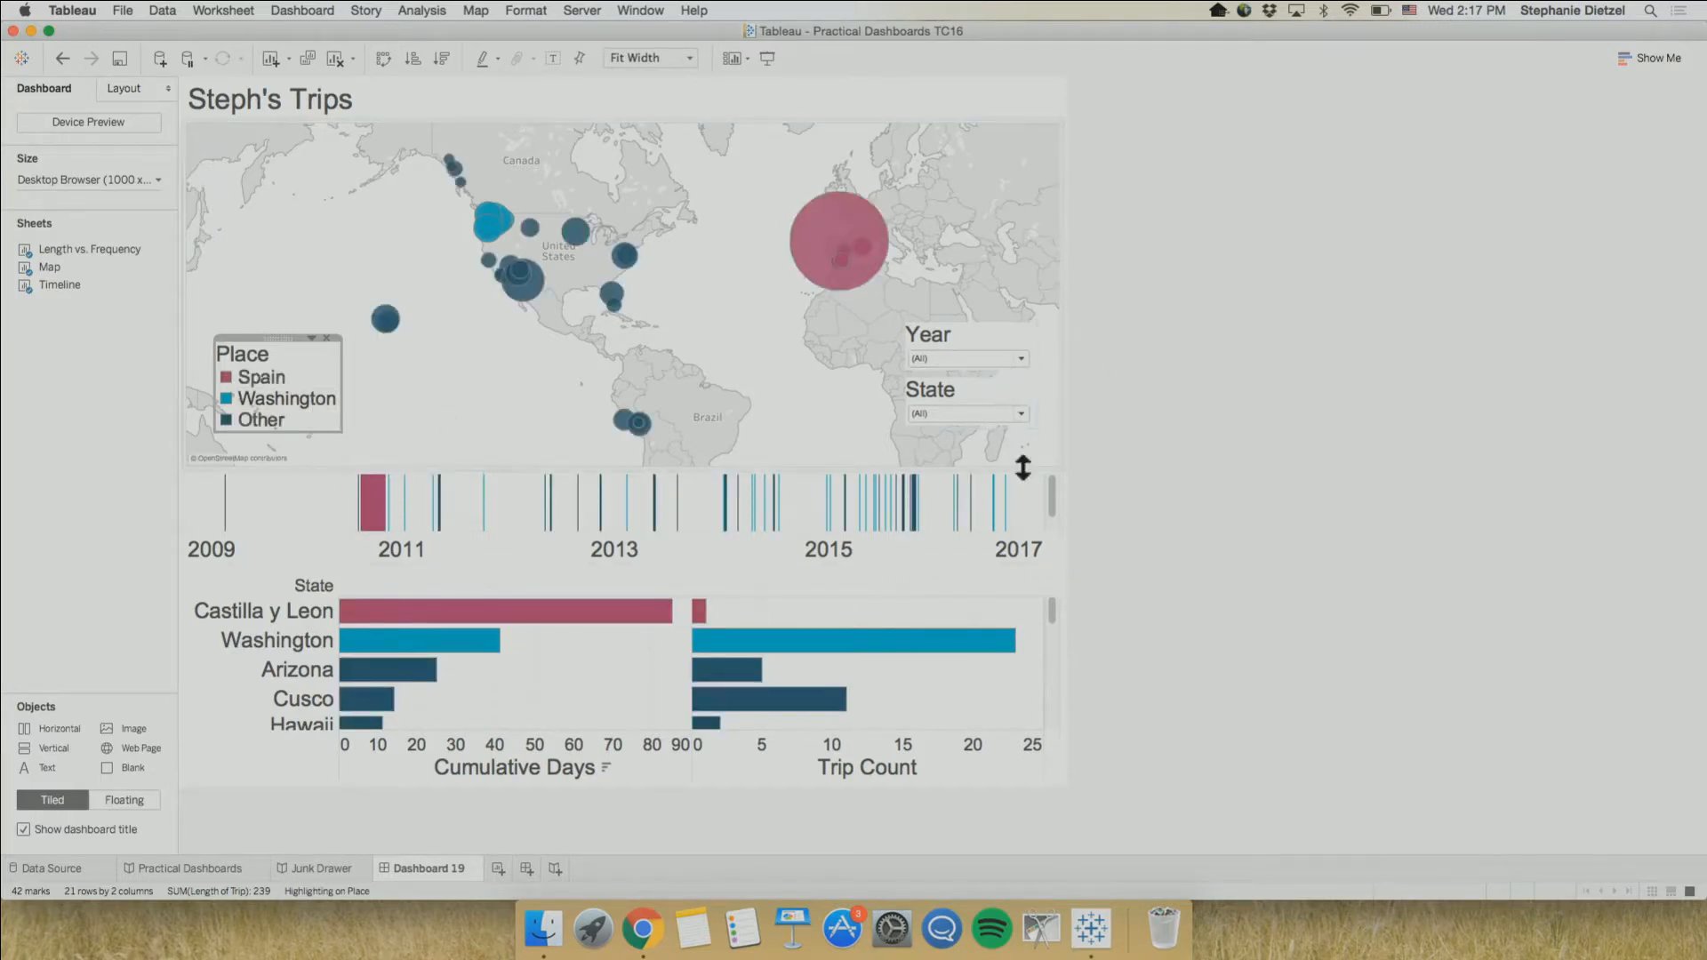
Test filtering the dashboard from the Castilla y Leon and Arizona Cumulative Days bars, clearing the selection each time
click(473, 627)
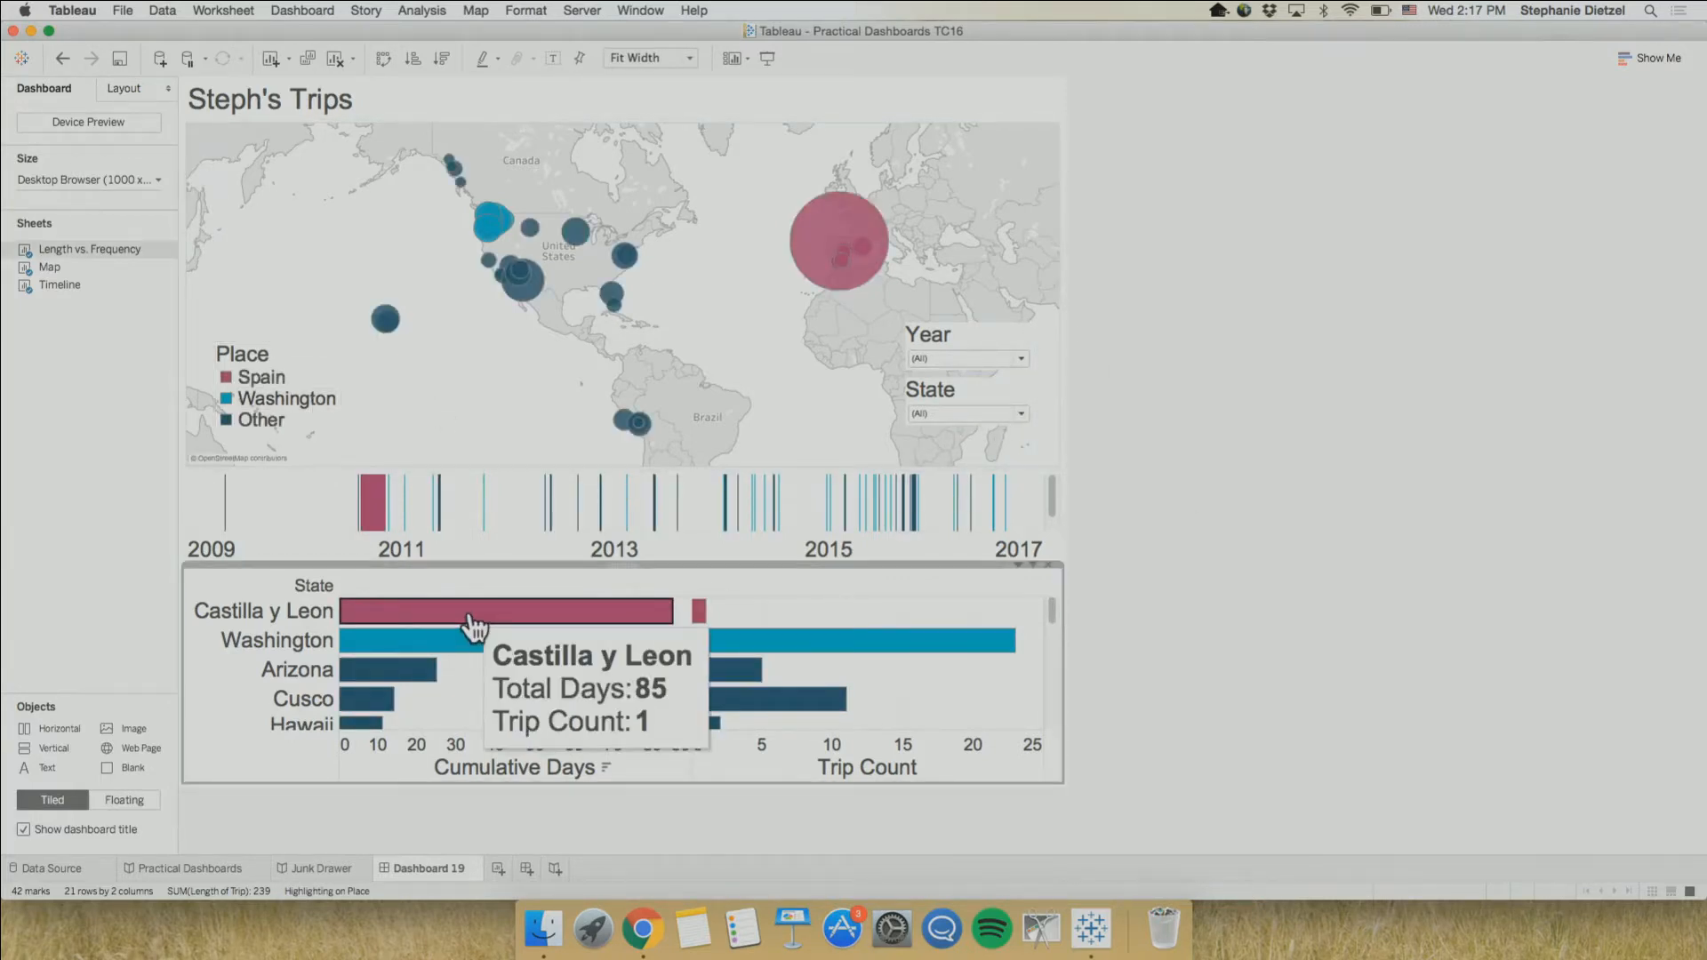
click(474, 627)
click(469, 629)
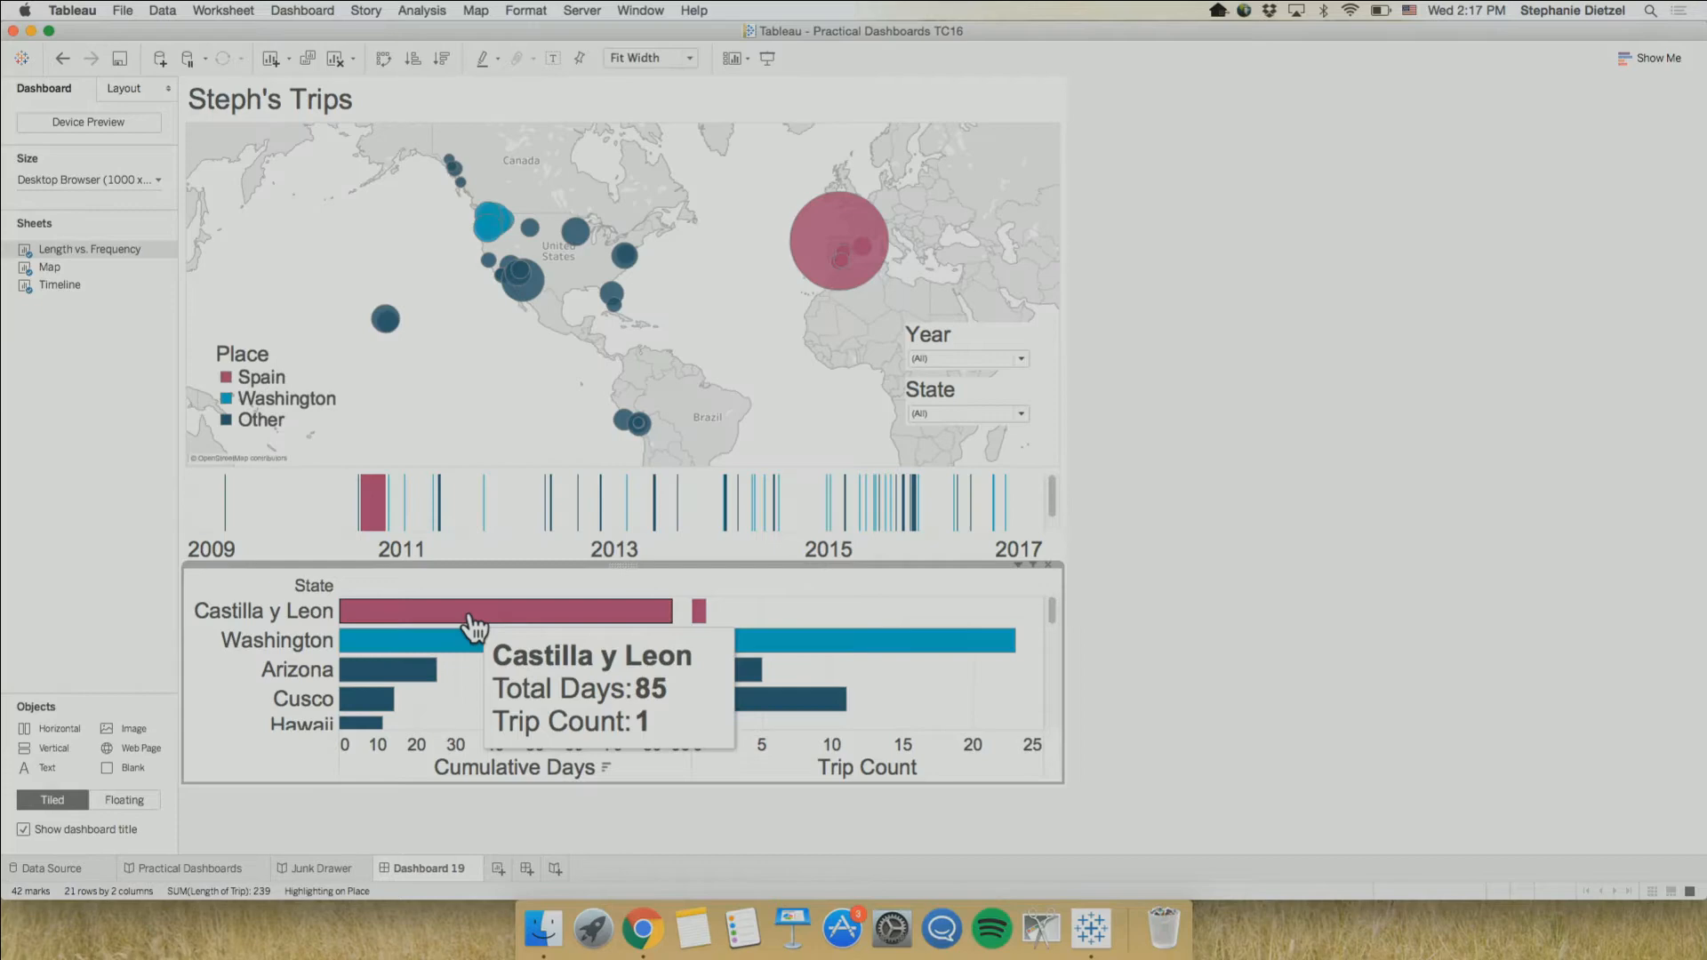
click(418, 685)
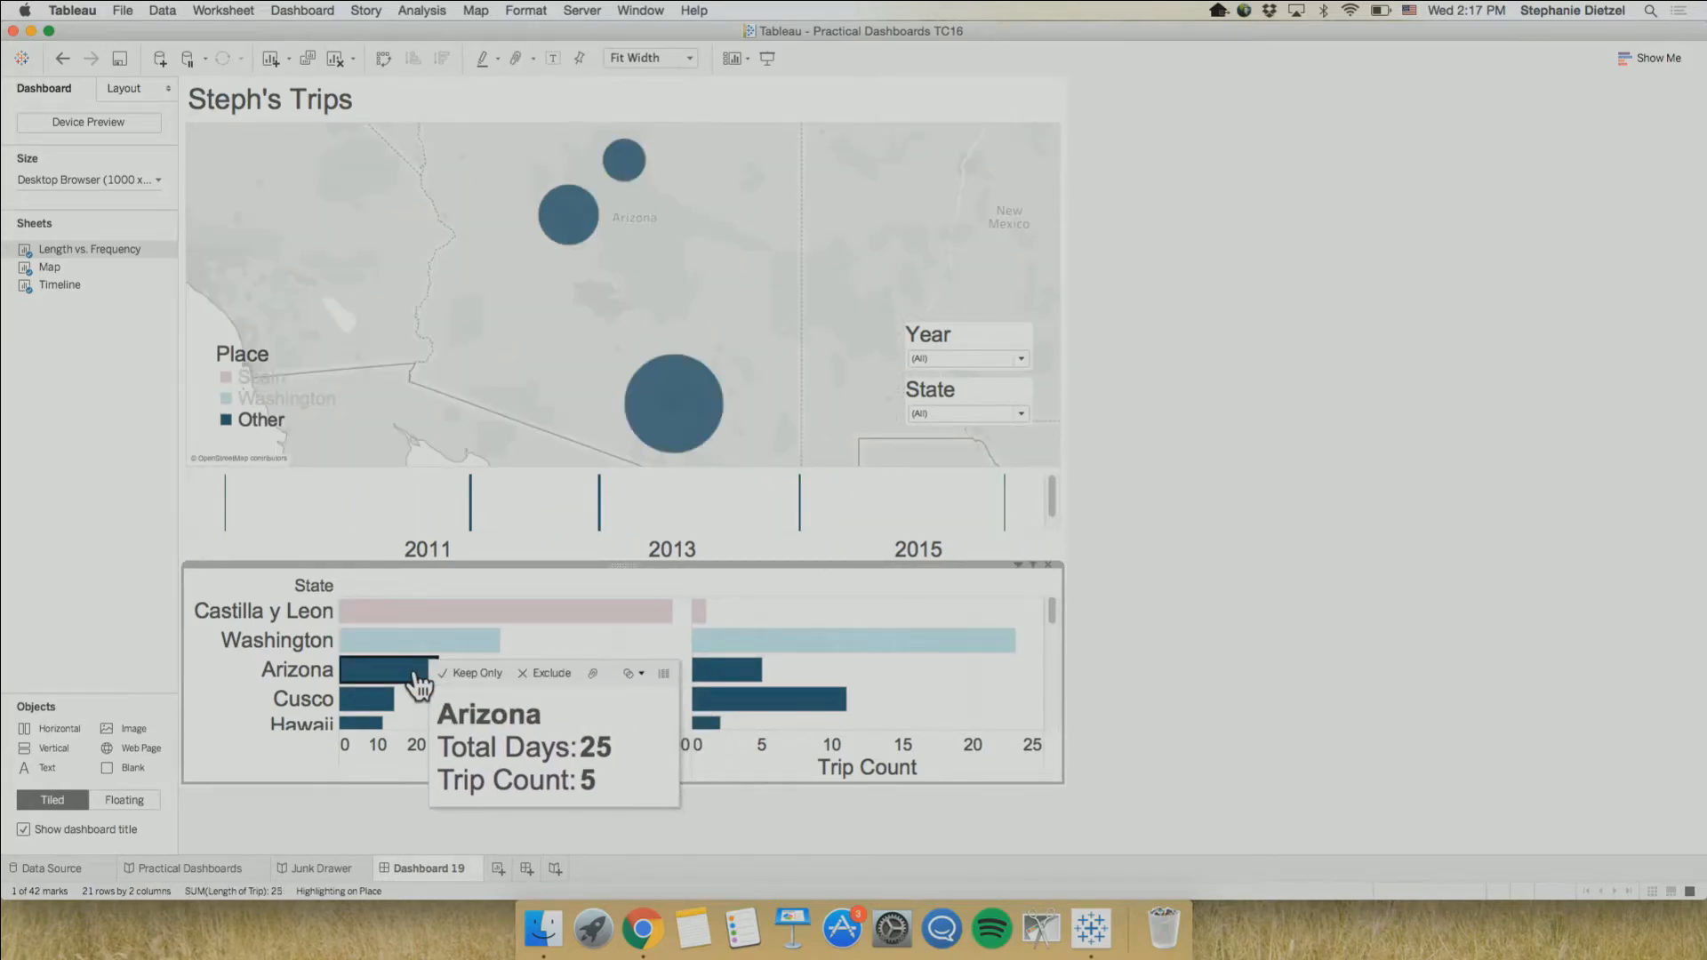
click(418, 686)
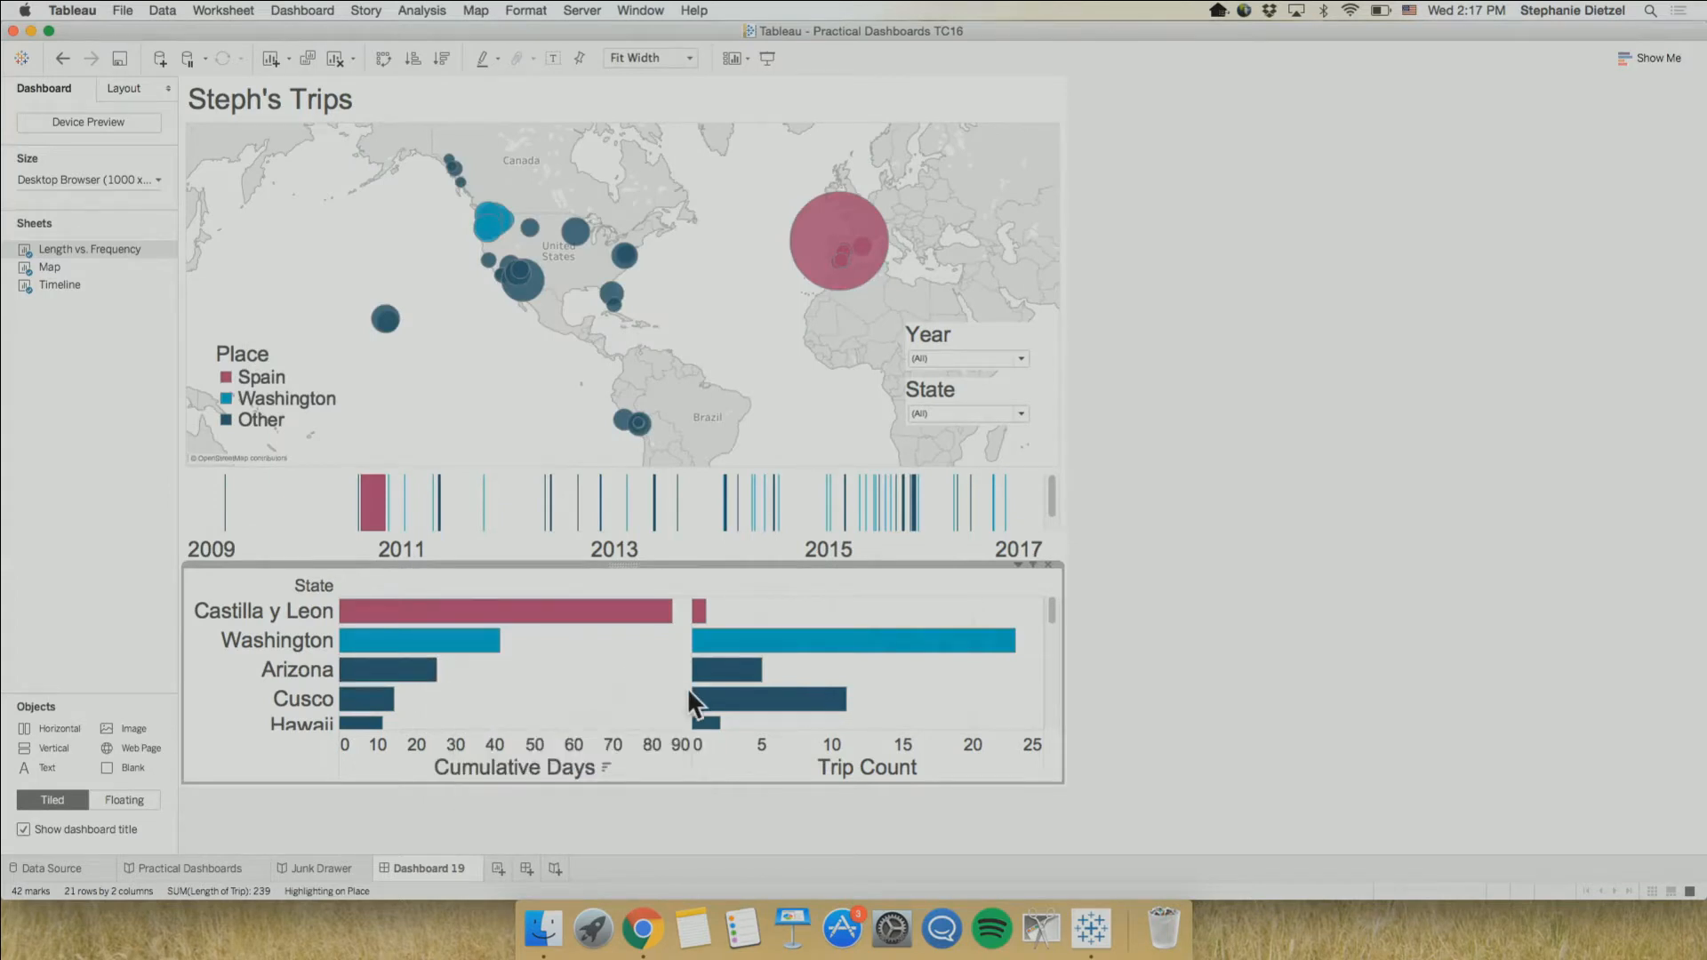
Duplicate the Dashboard 19 sheet
double_click(457, 864)
click(436, 868)
mouse_move(445, 867)
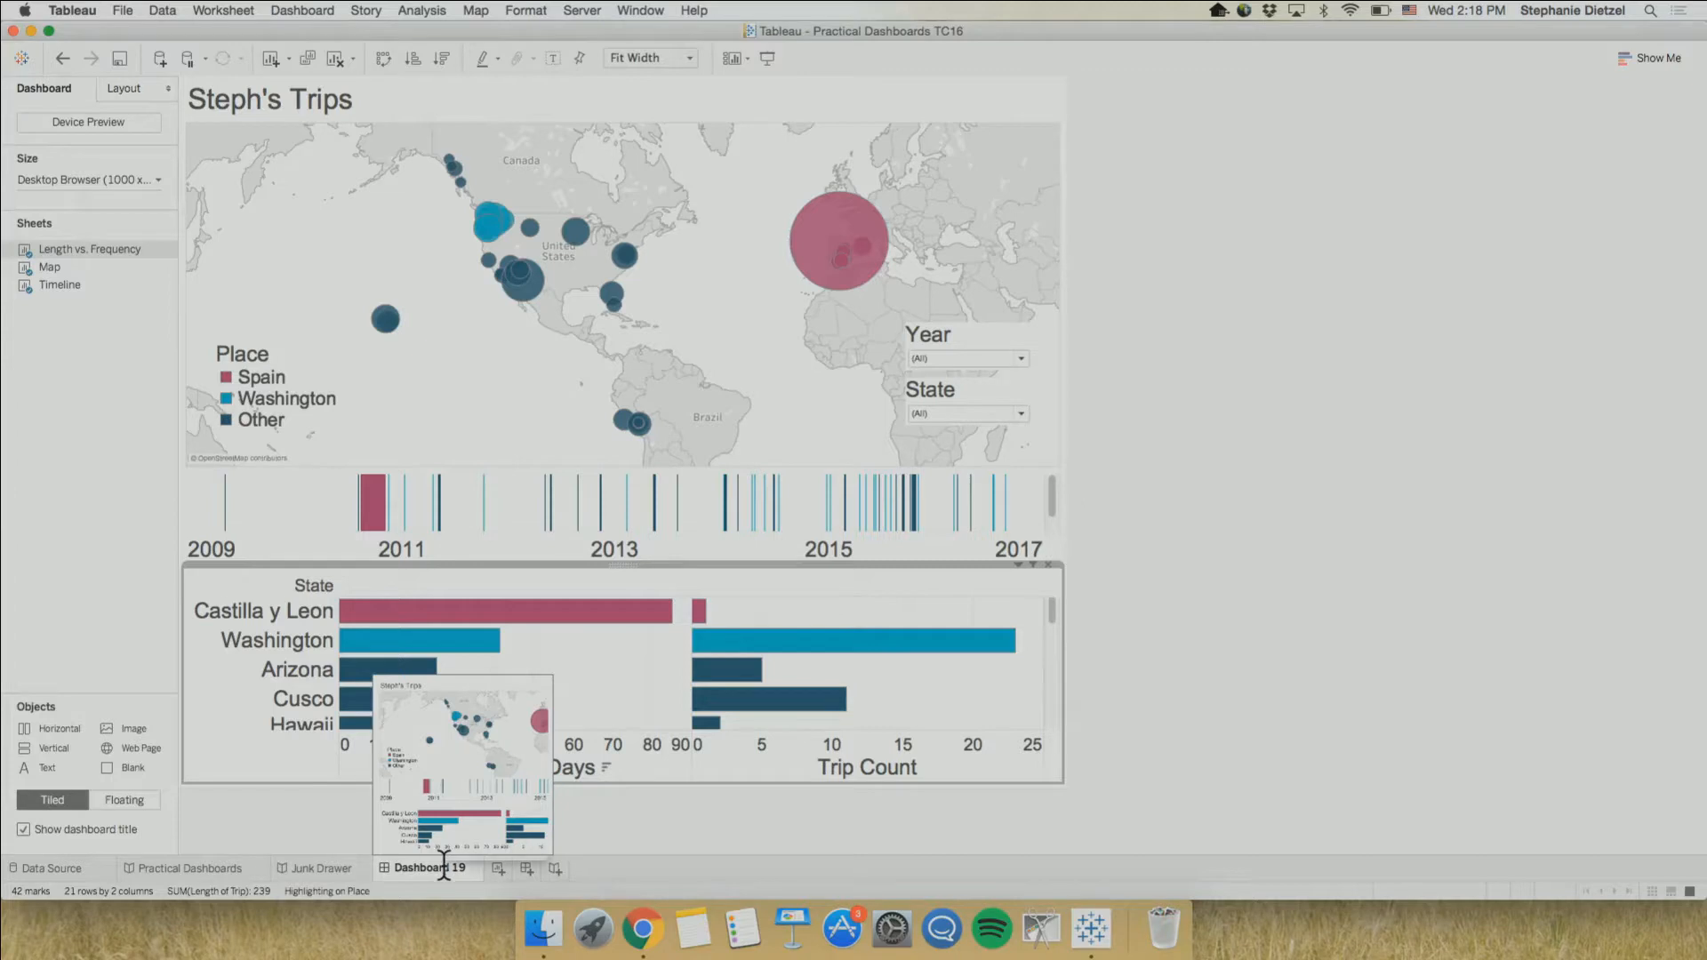
right_click(445, 861)
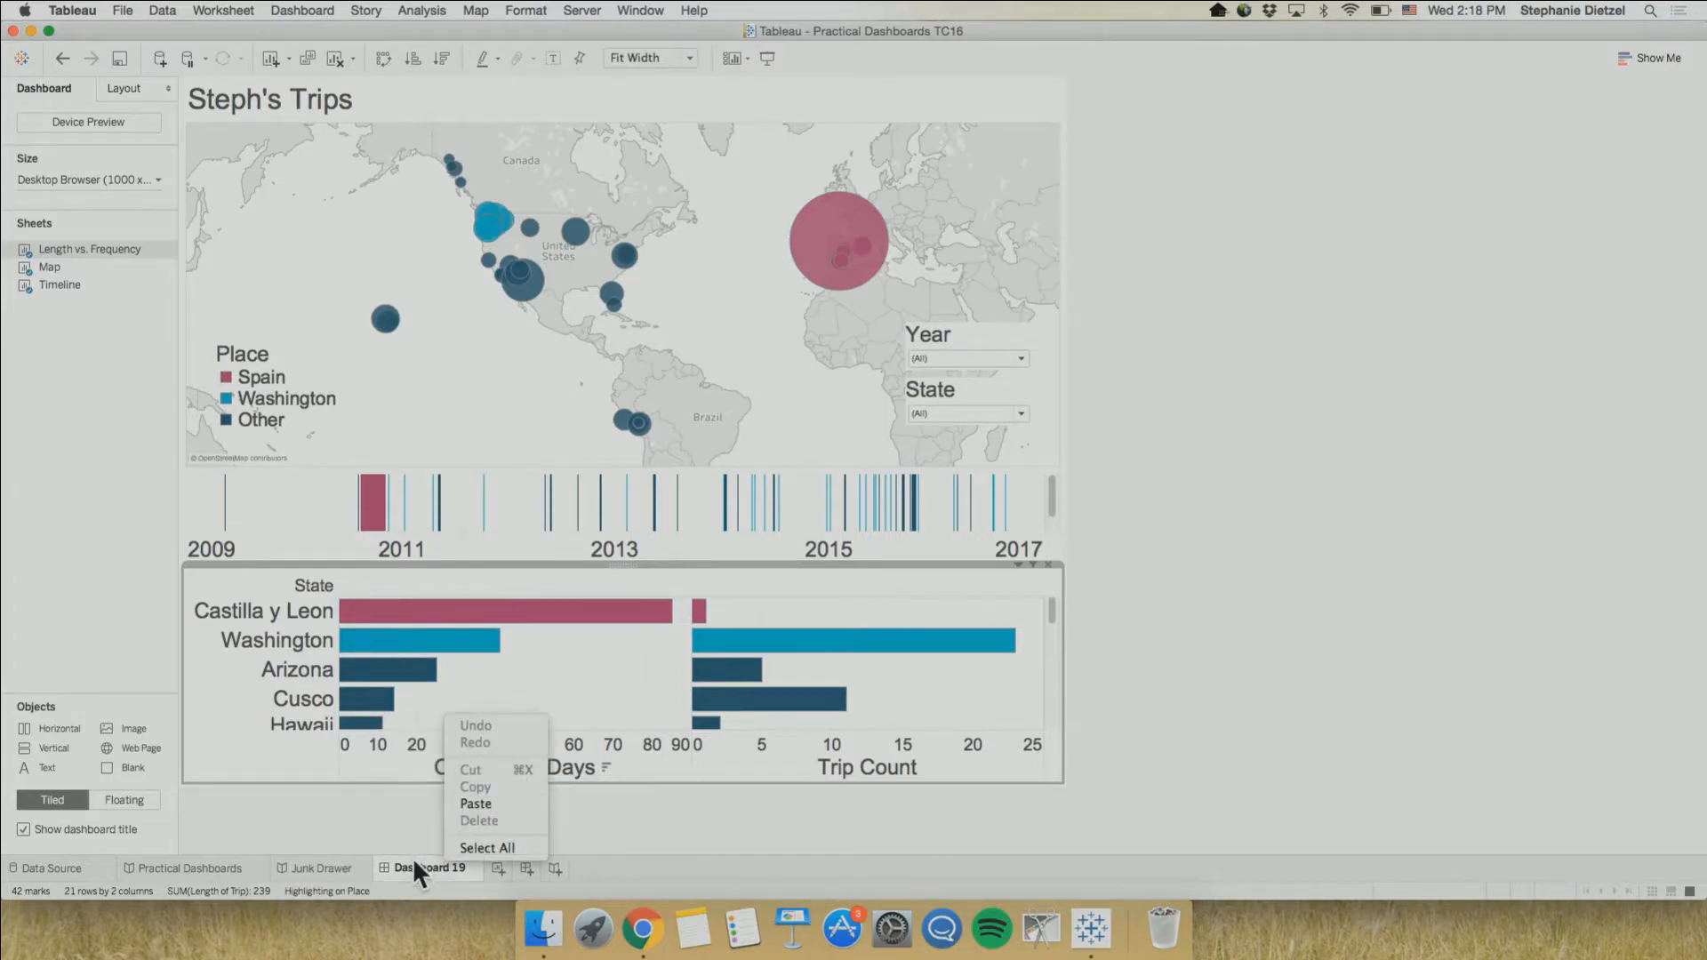
click(413, 857)
right_click(409, 862)
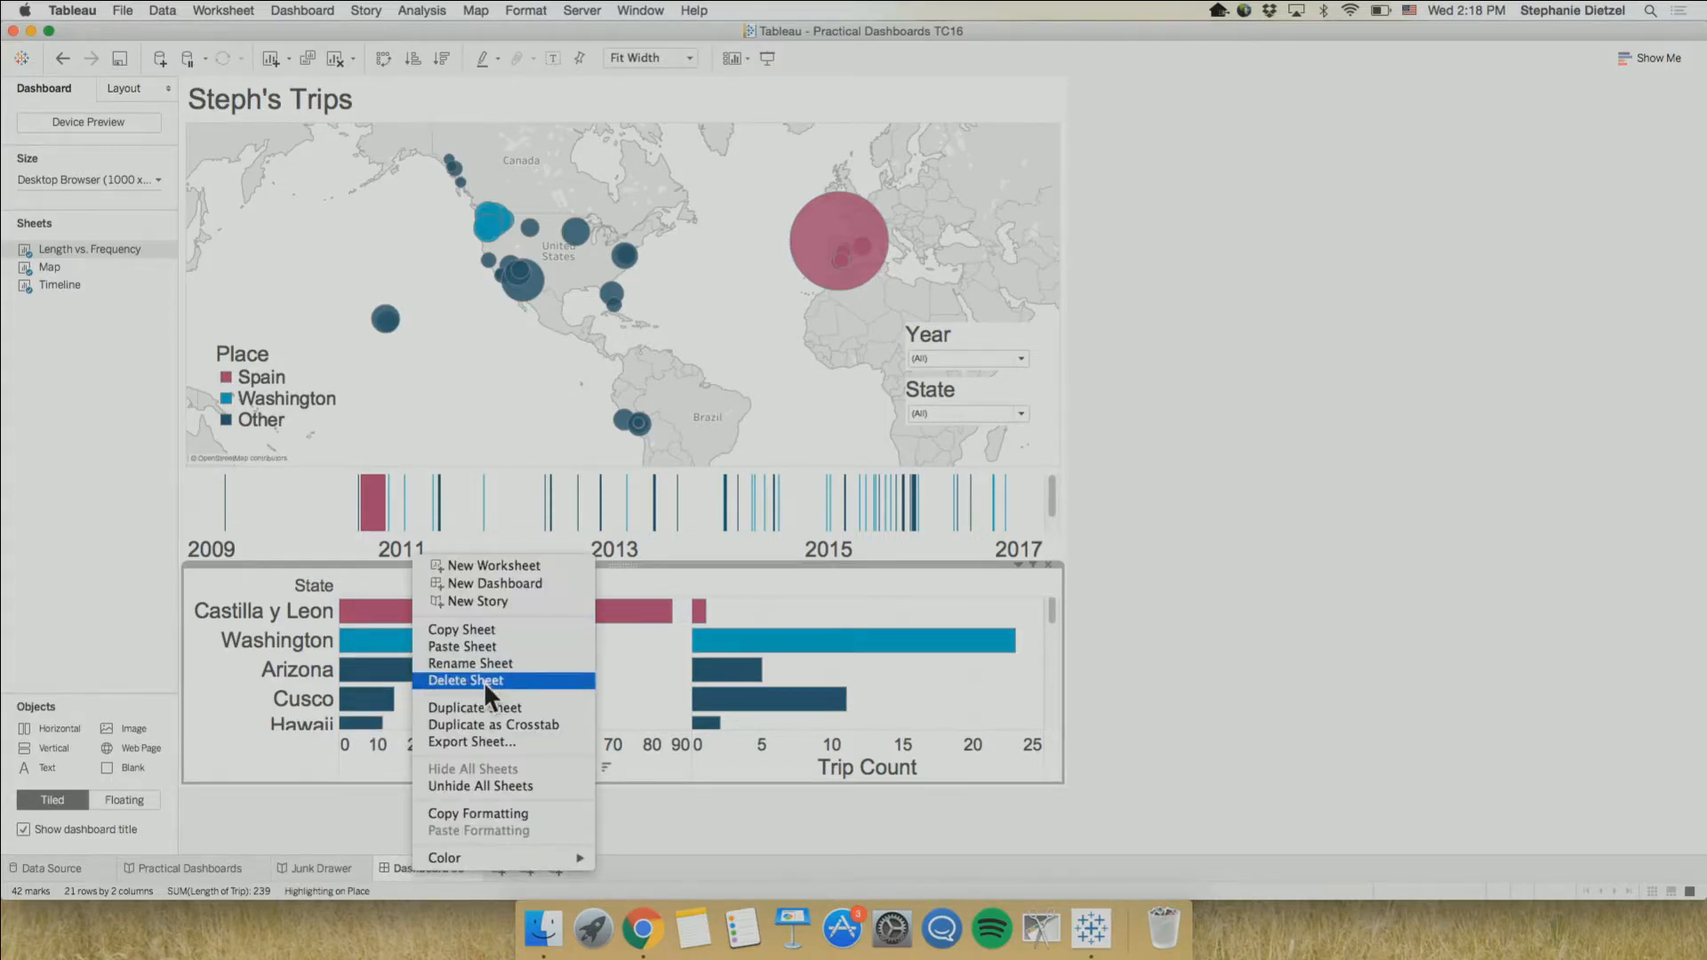
click(475, 703)
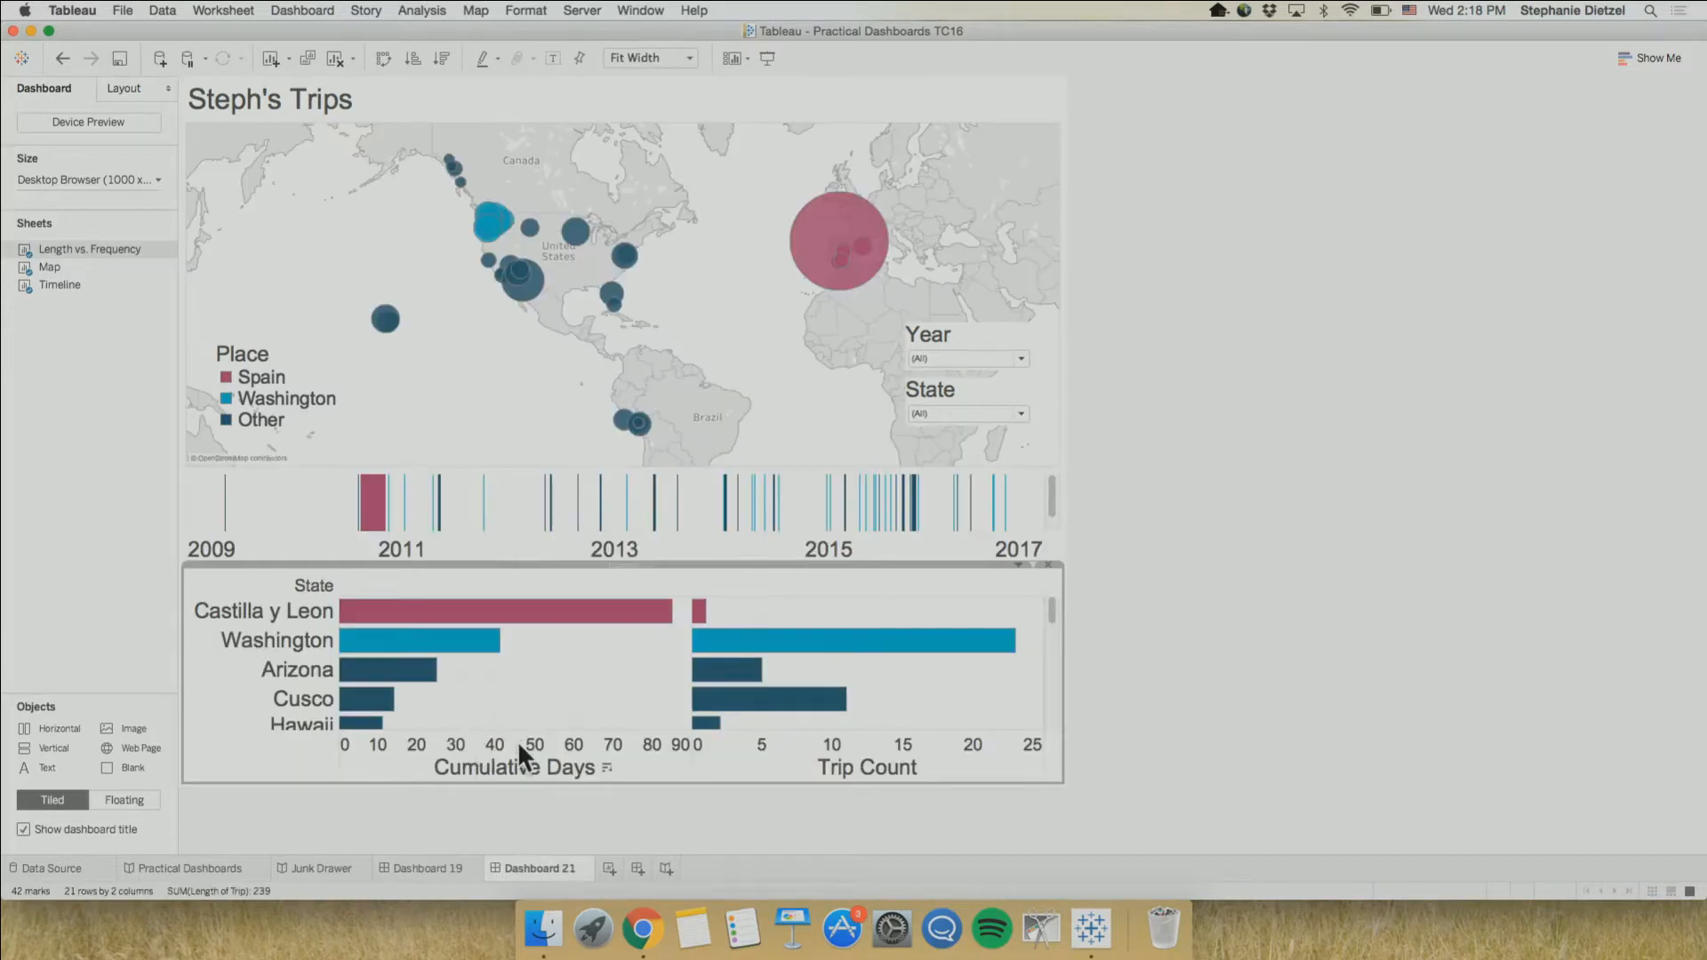
Rename Dashboard 19 to "Viz as Filter"
click(416, 866)
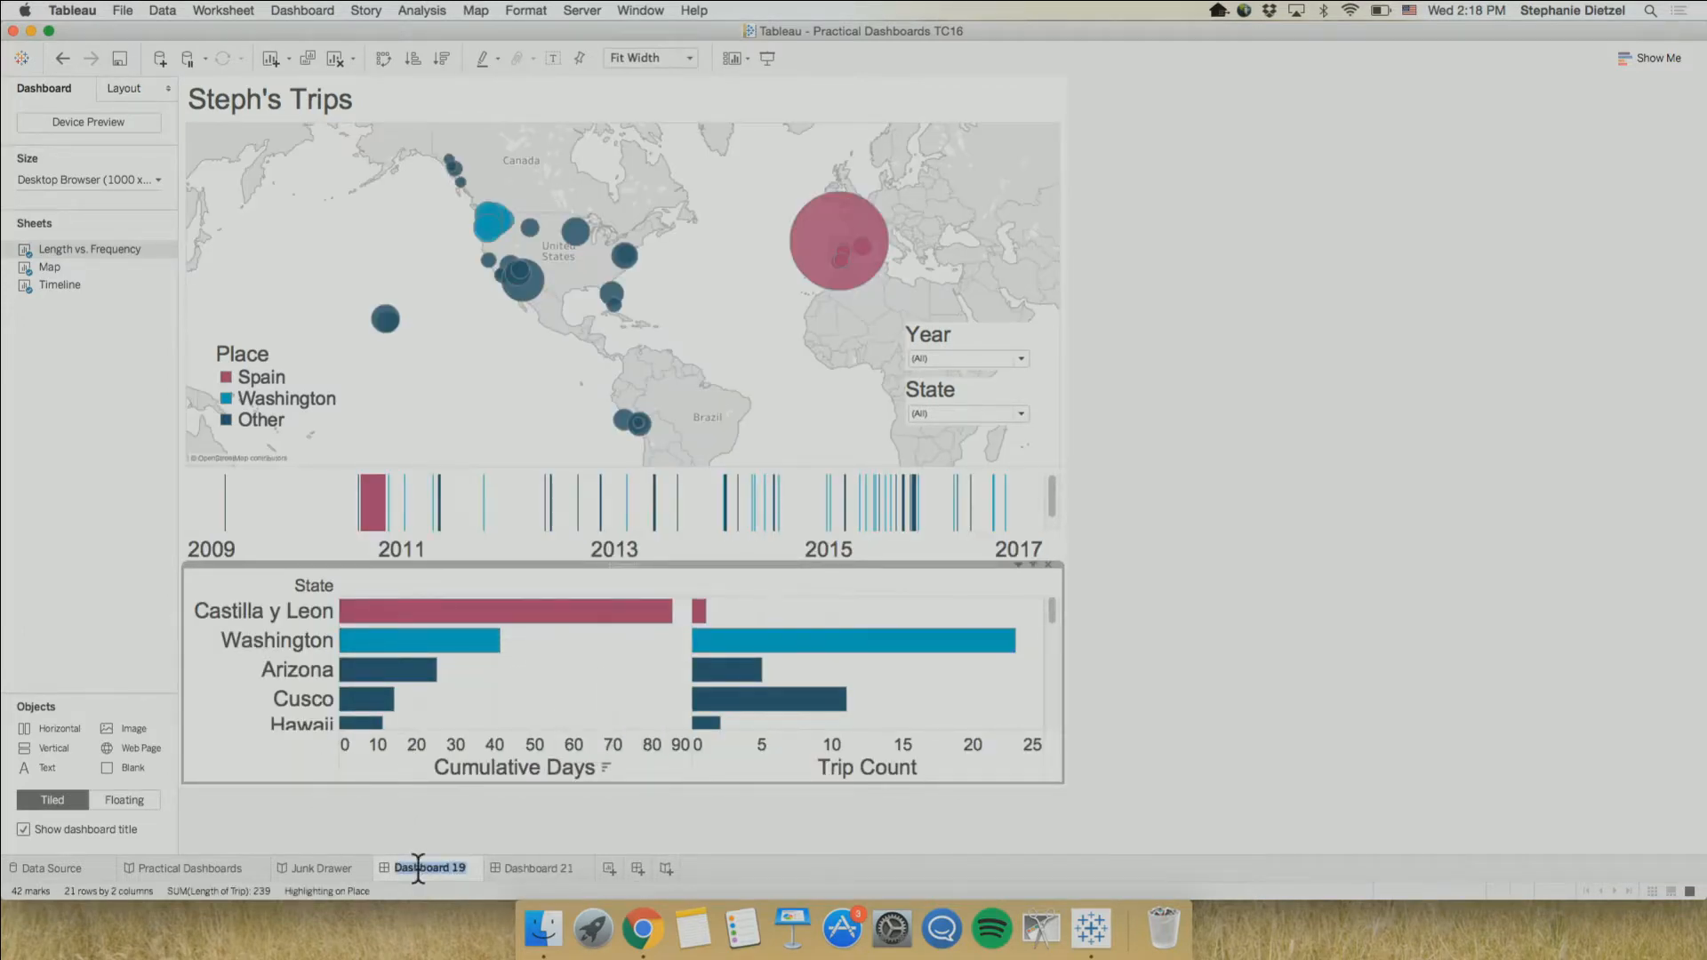
text(Viz as Filter)
click(547, 656)
Test the Washington Cumulative Days bar on Viz as Filter and on Dashboard 21, clearing the selection on each
click(427, 642)
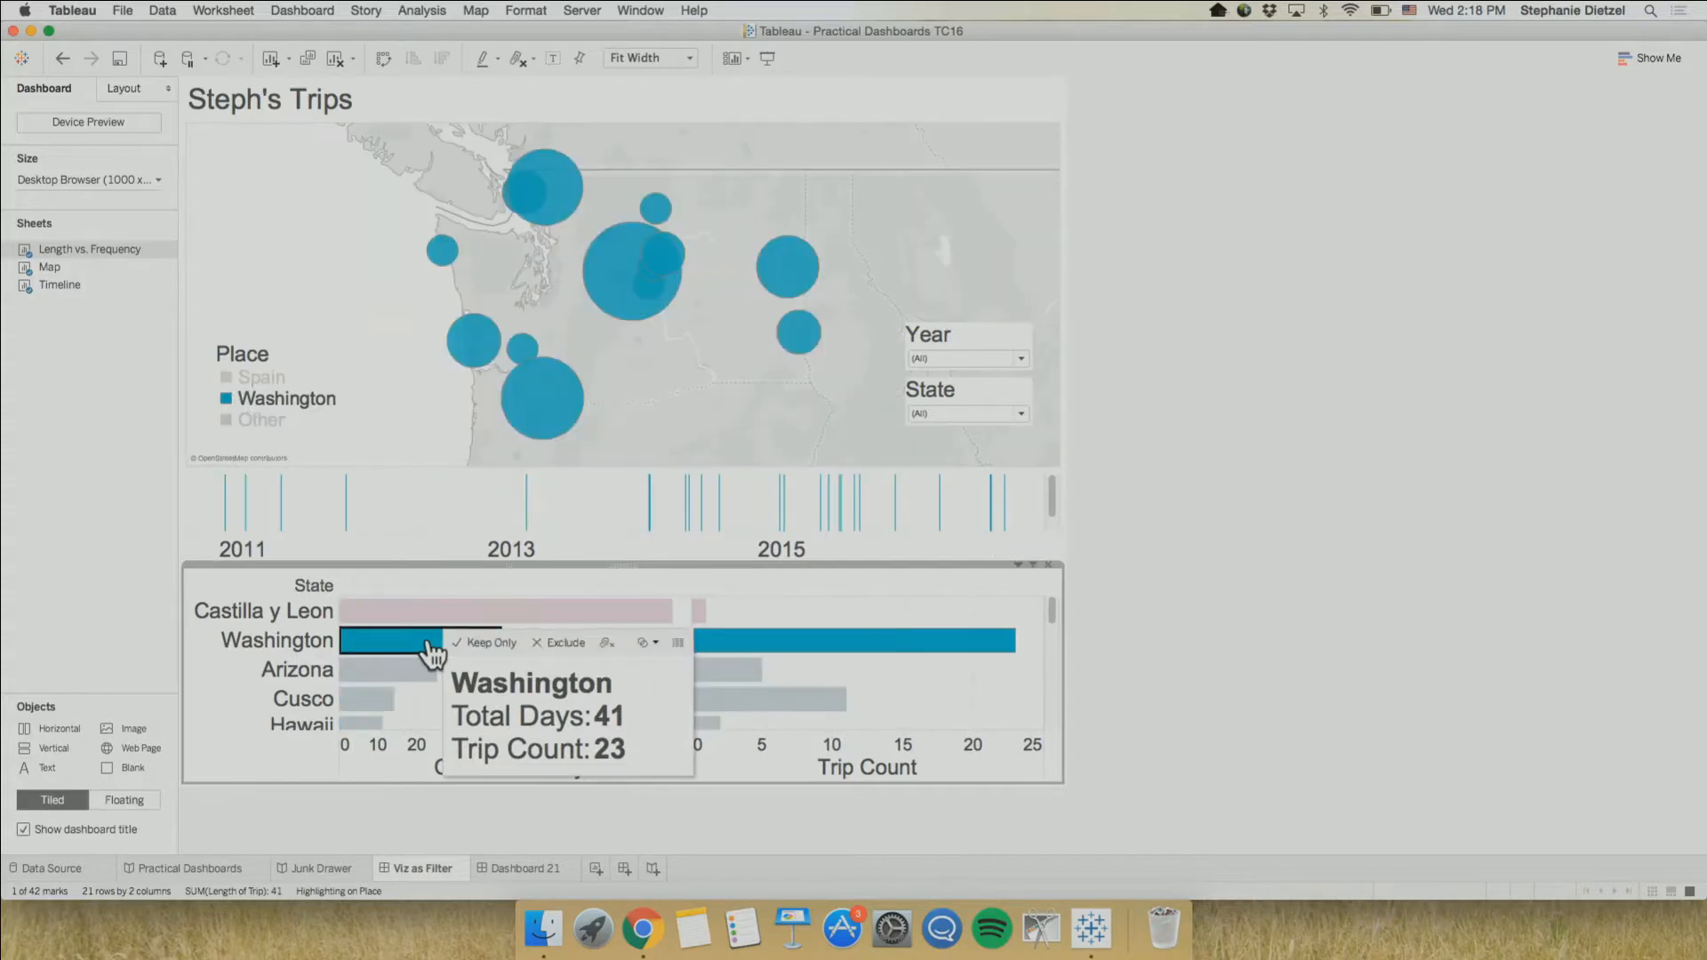
click(427, 642)
click(539, 869)
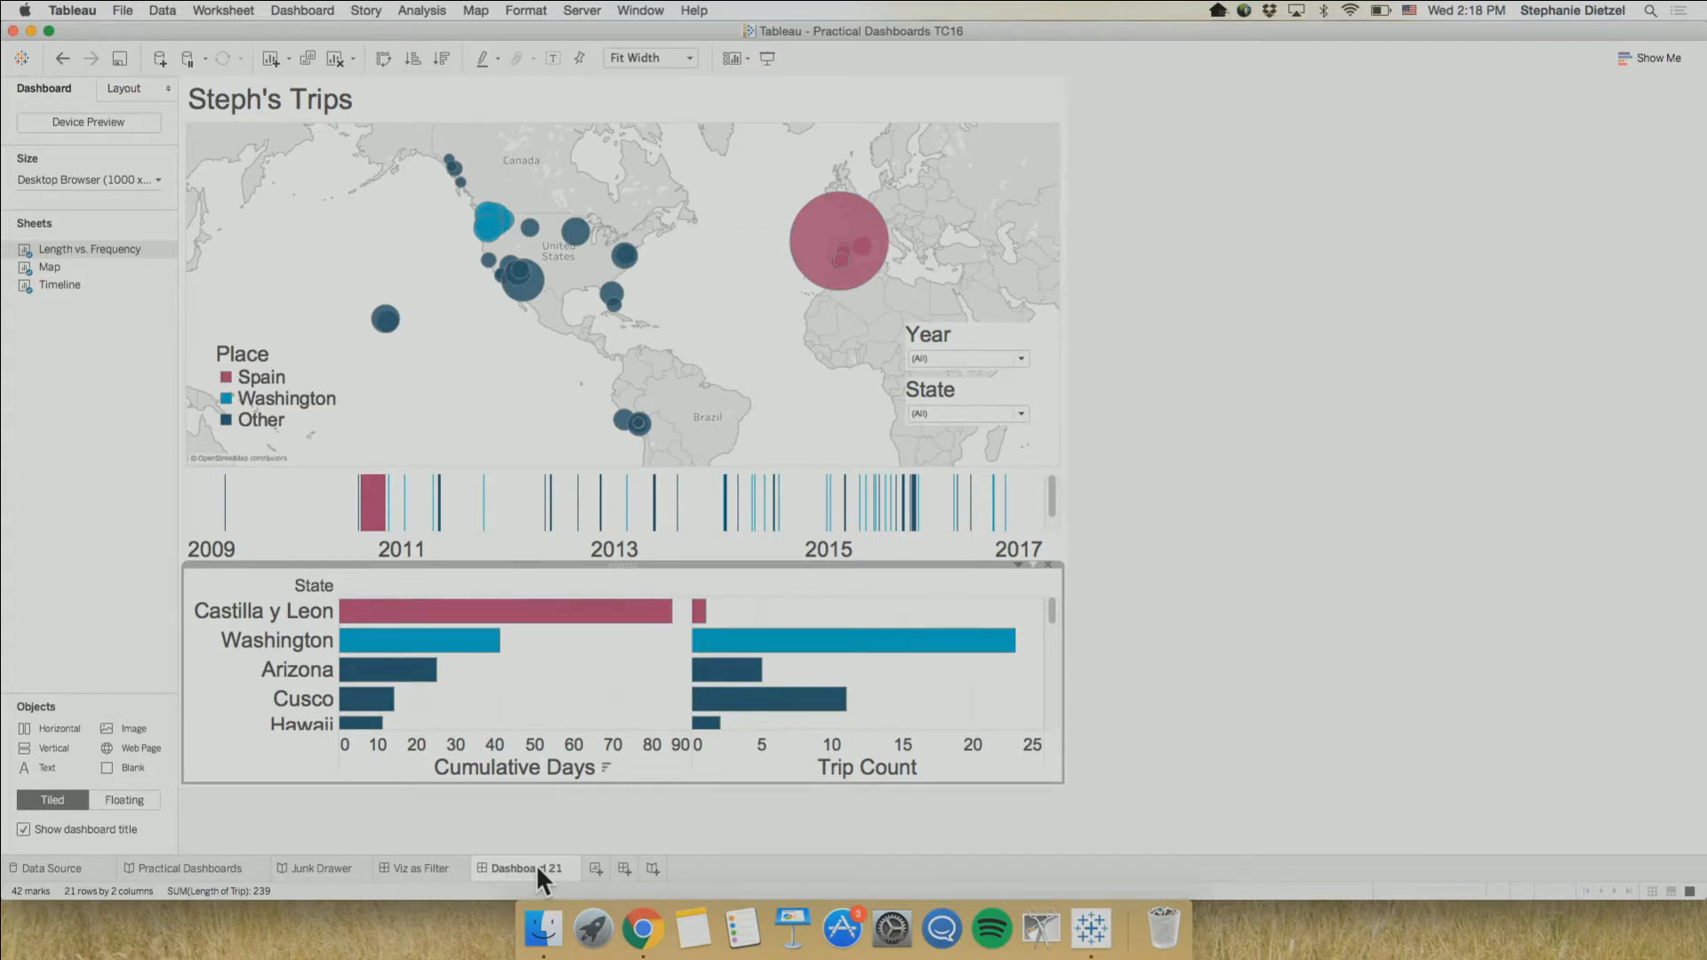
click(427, 642)
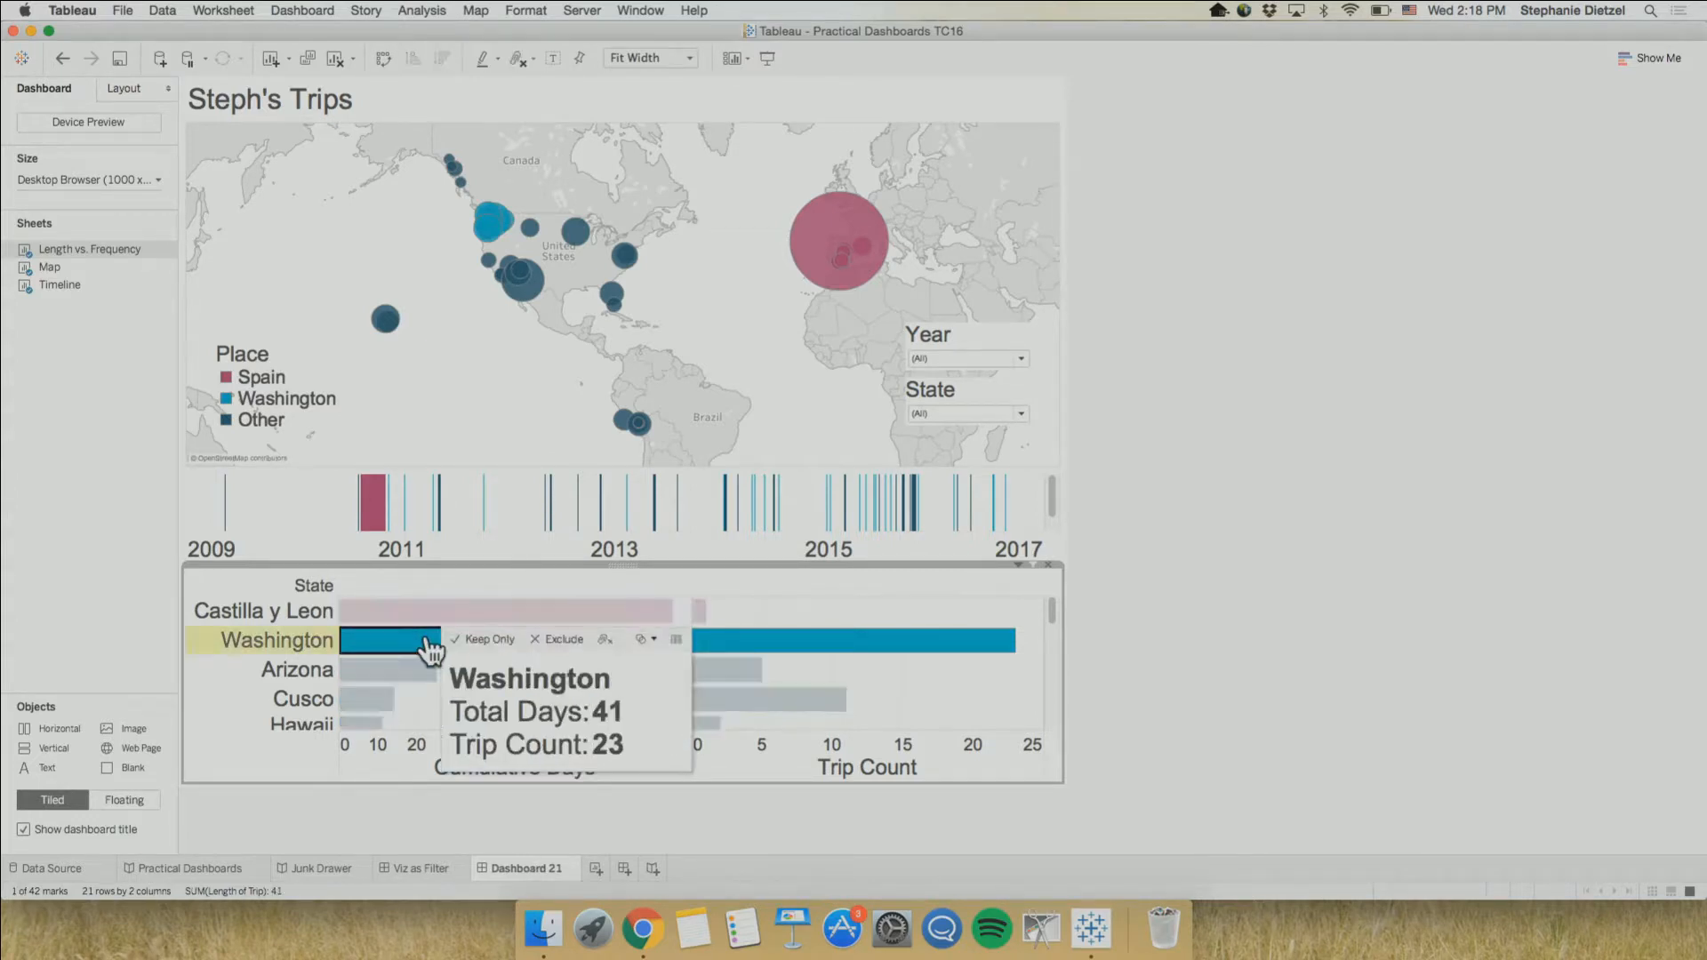
click(427, 643)
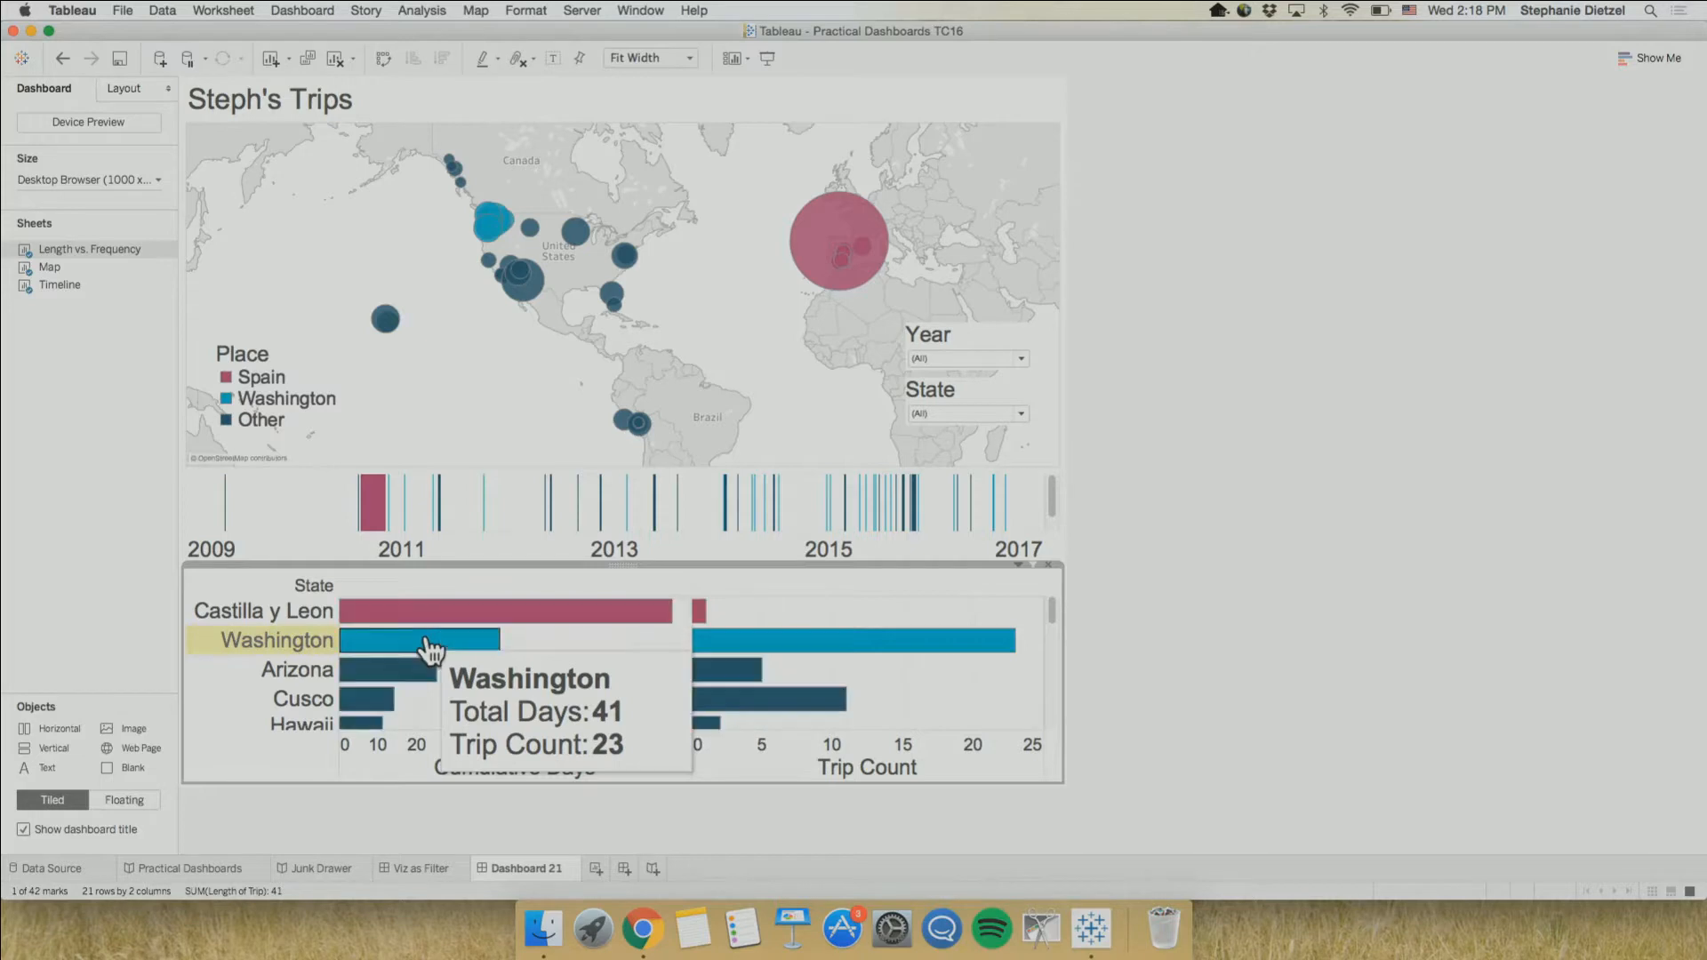
Turn on highlighting for Dashboard 21's Place legend, highlight Spain and Washington in turn, and clear the highlight
click(244, 376)
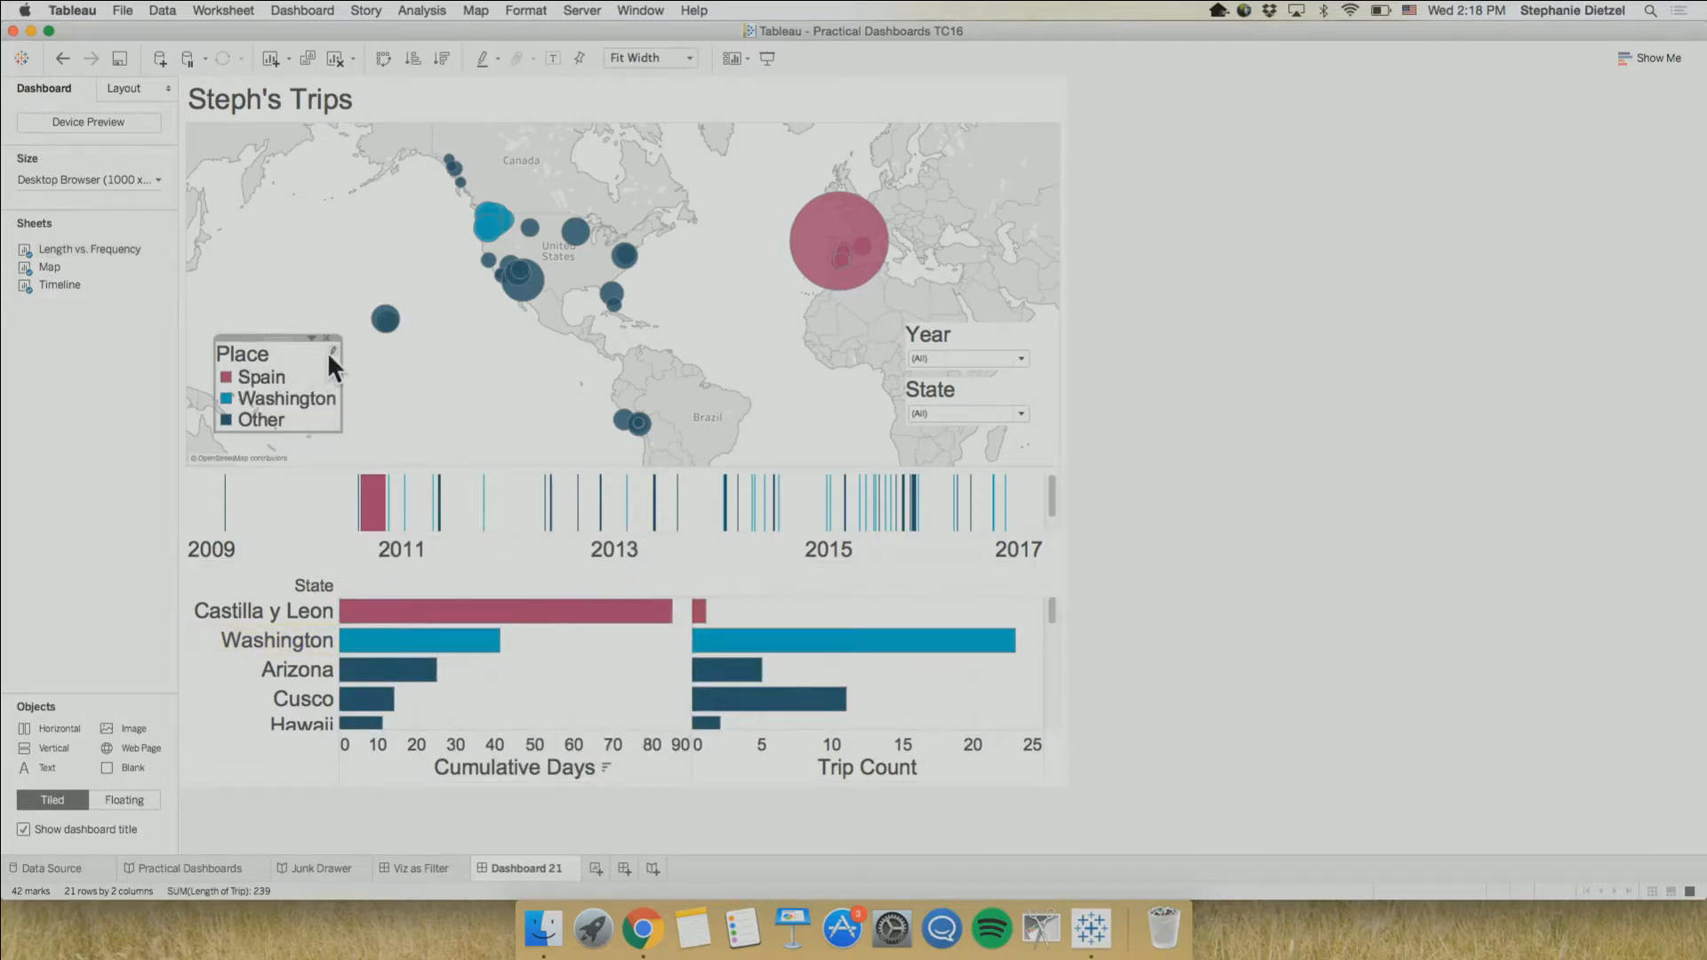
click(260, 381)
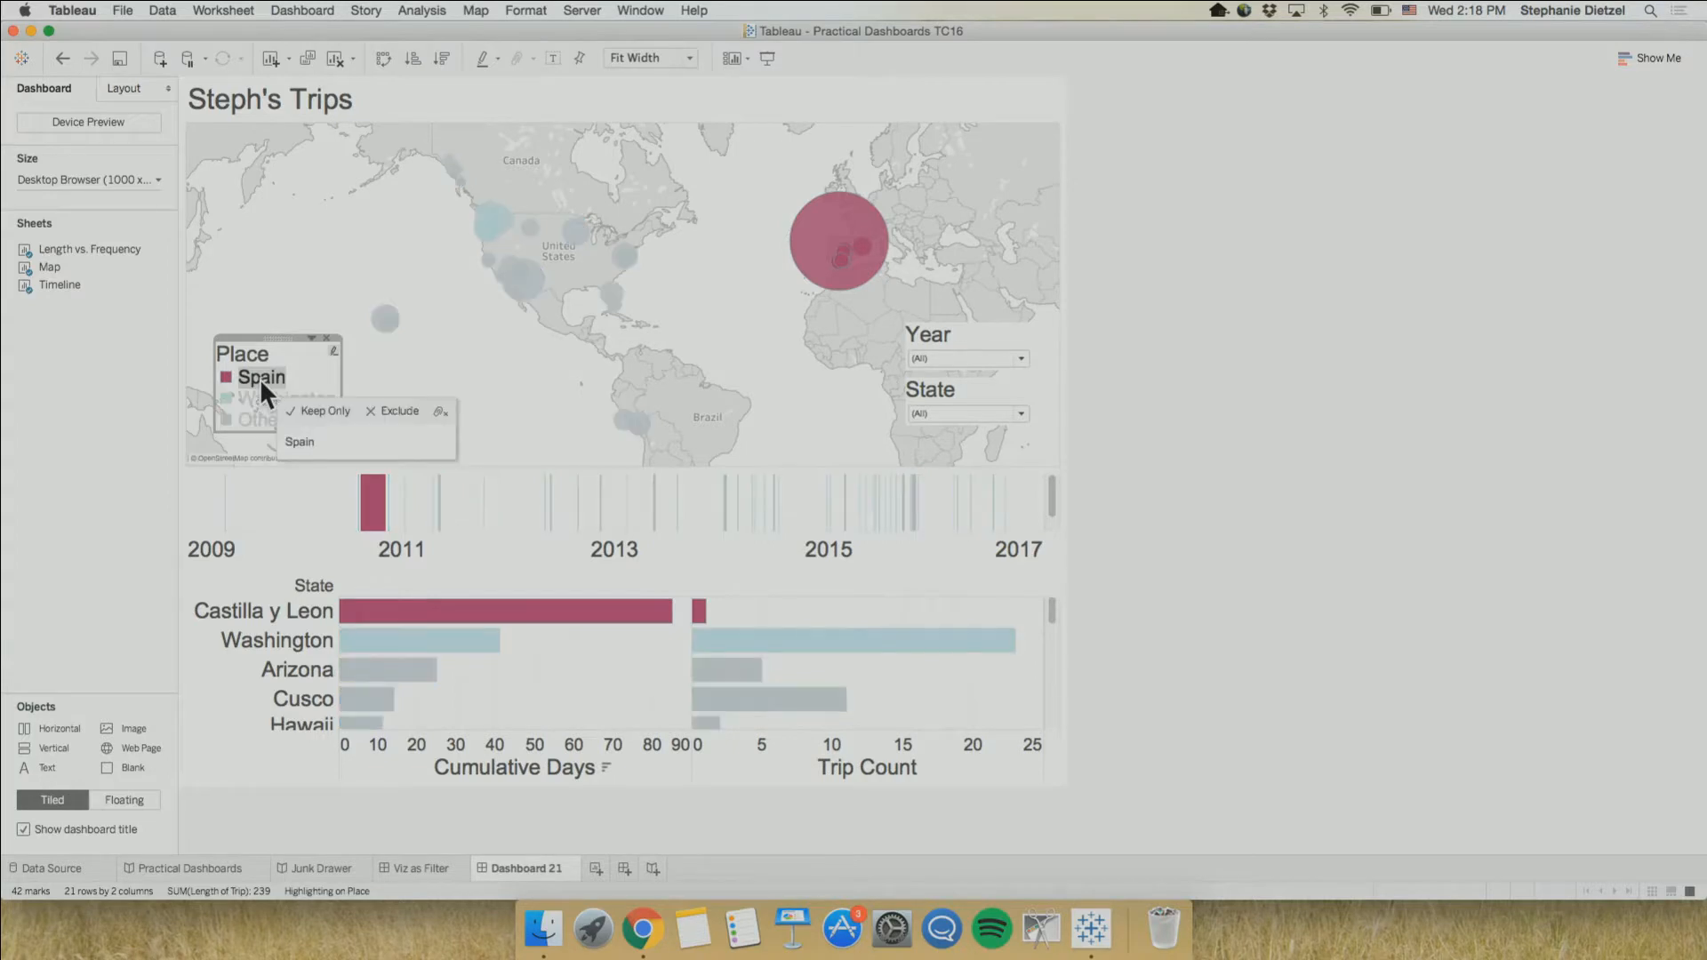
click(259, 377)
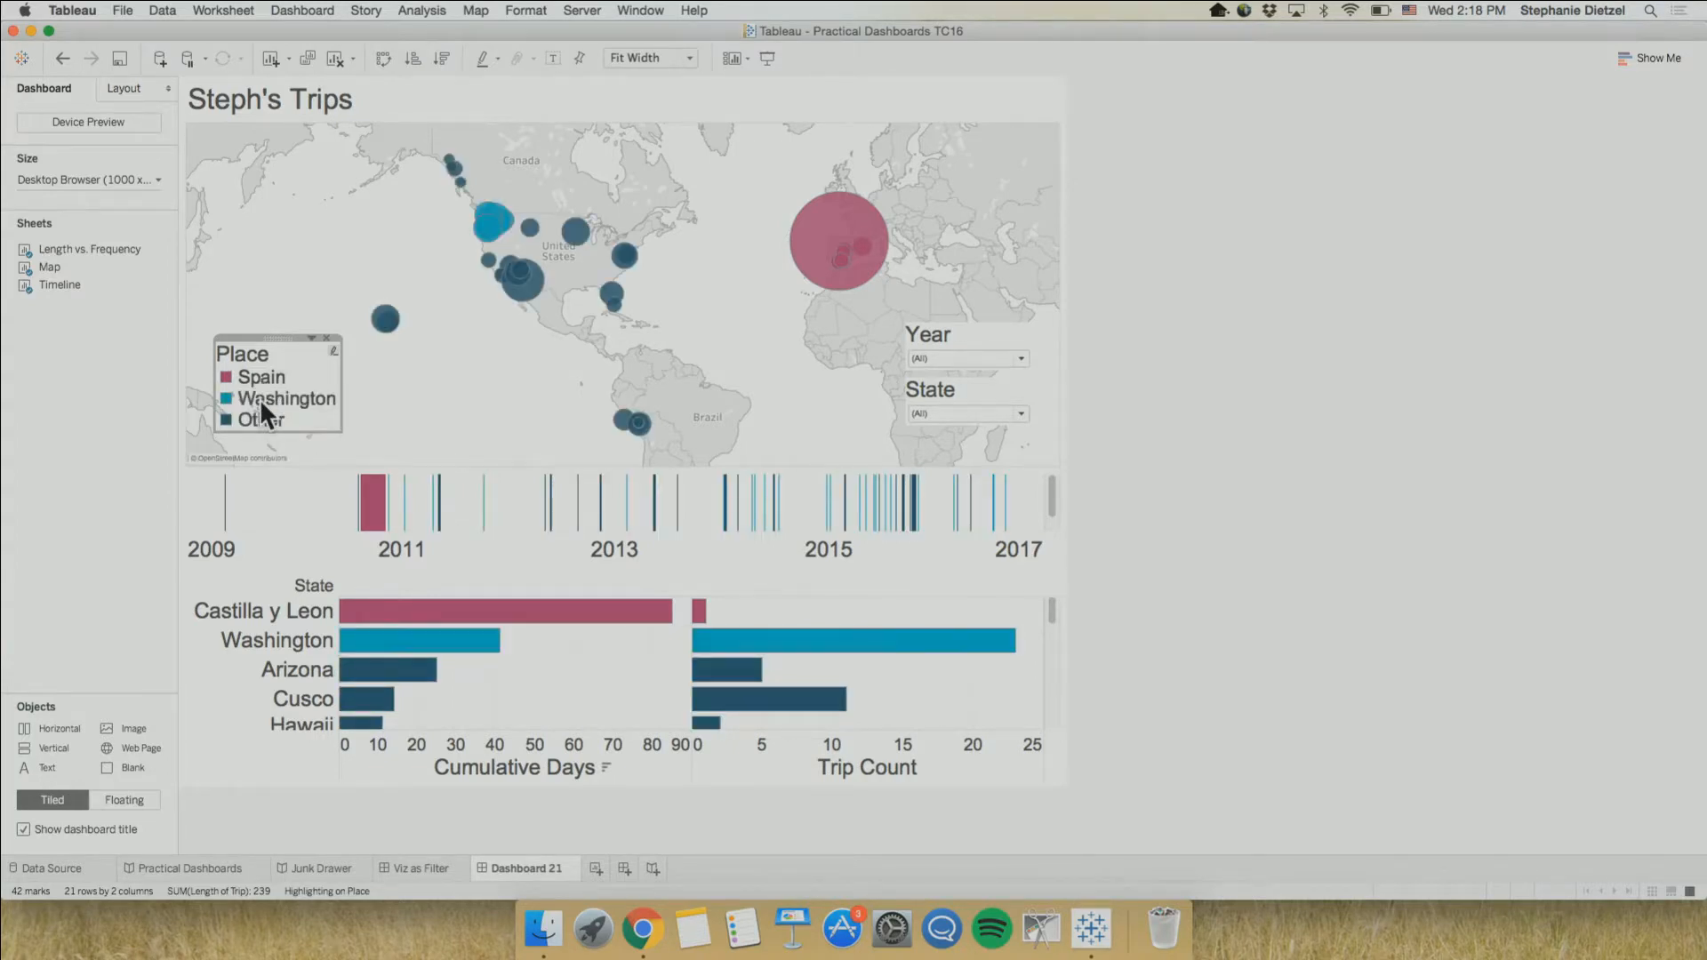
click(260, 399)
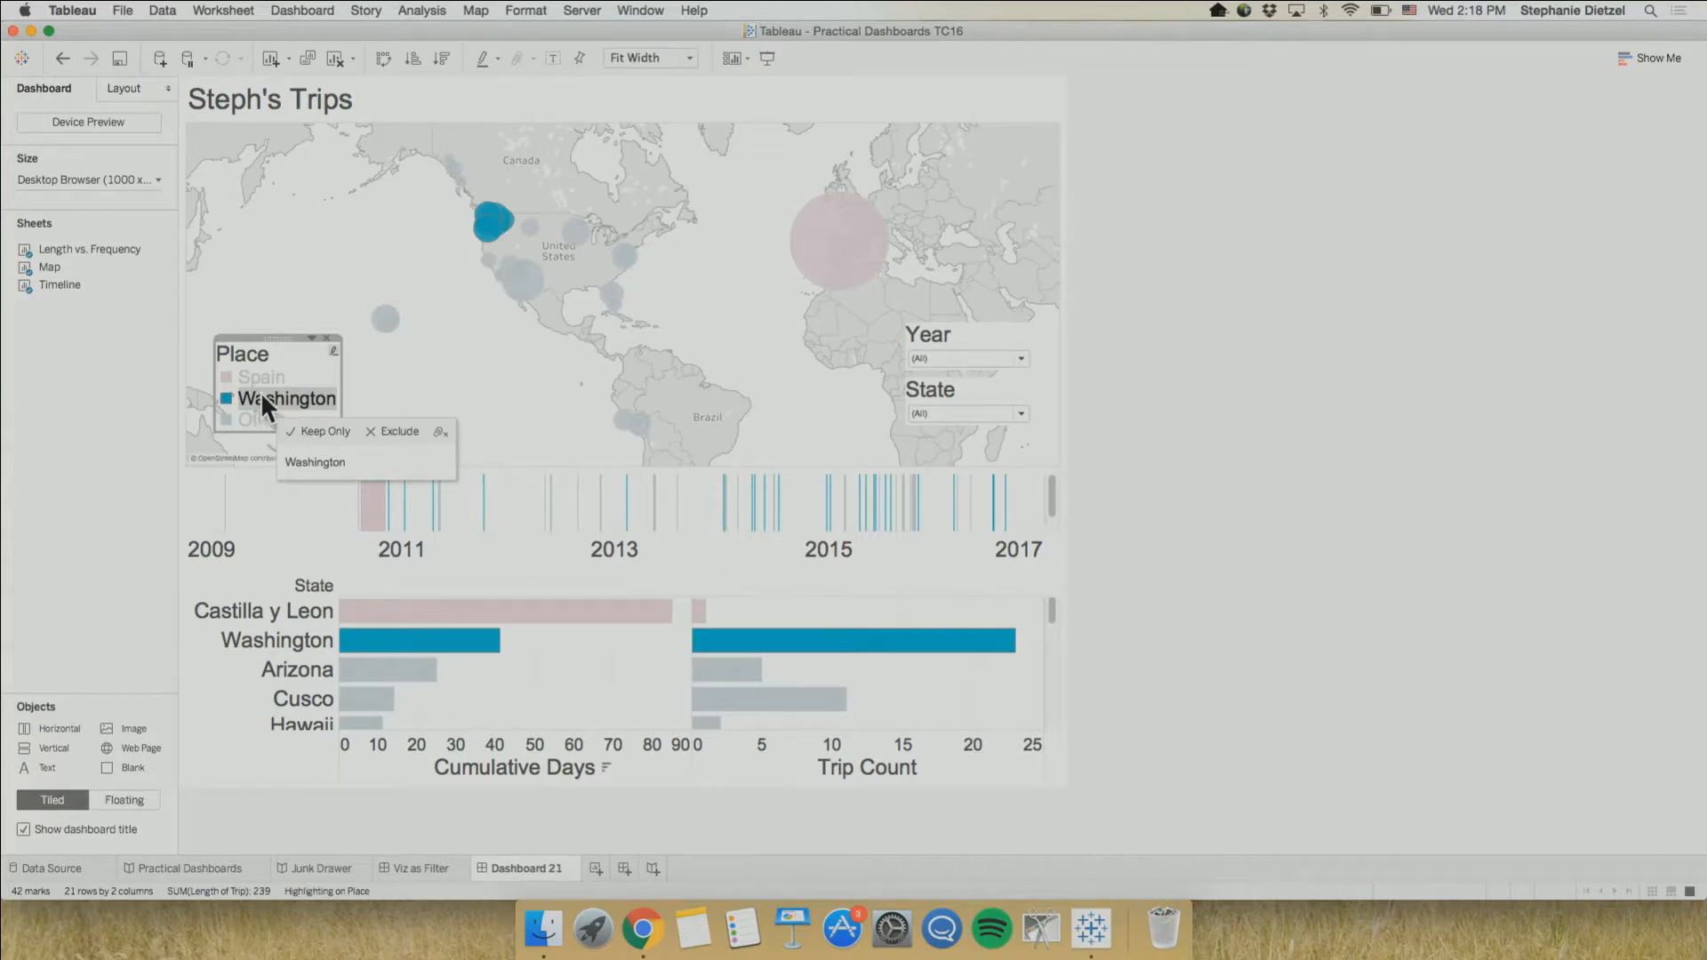
click(267, 369)
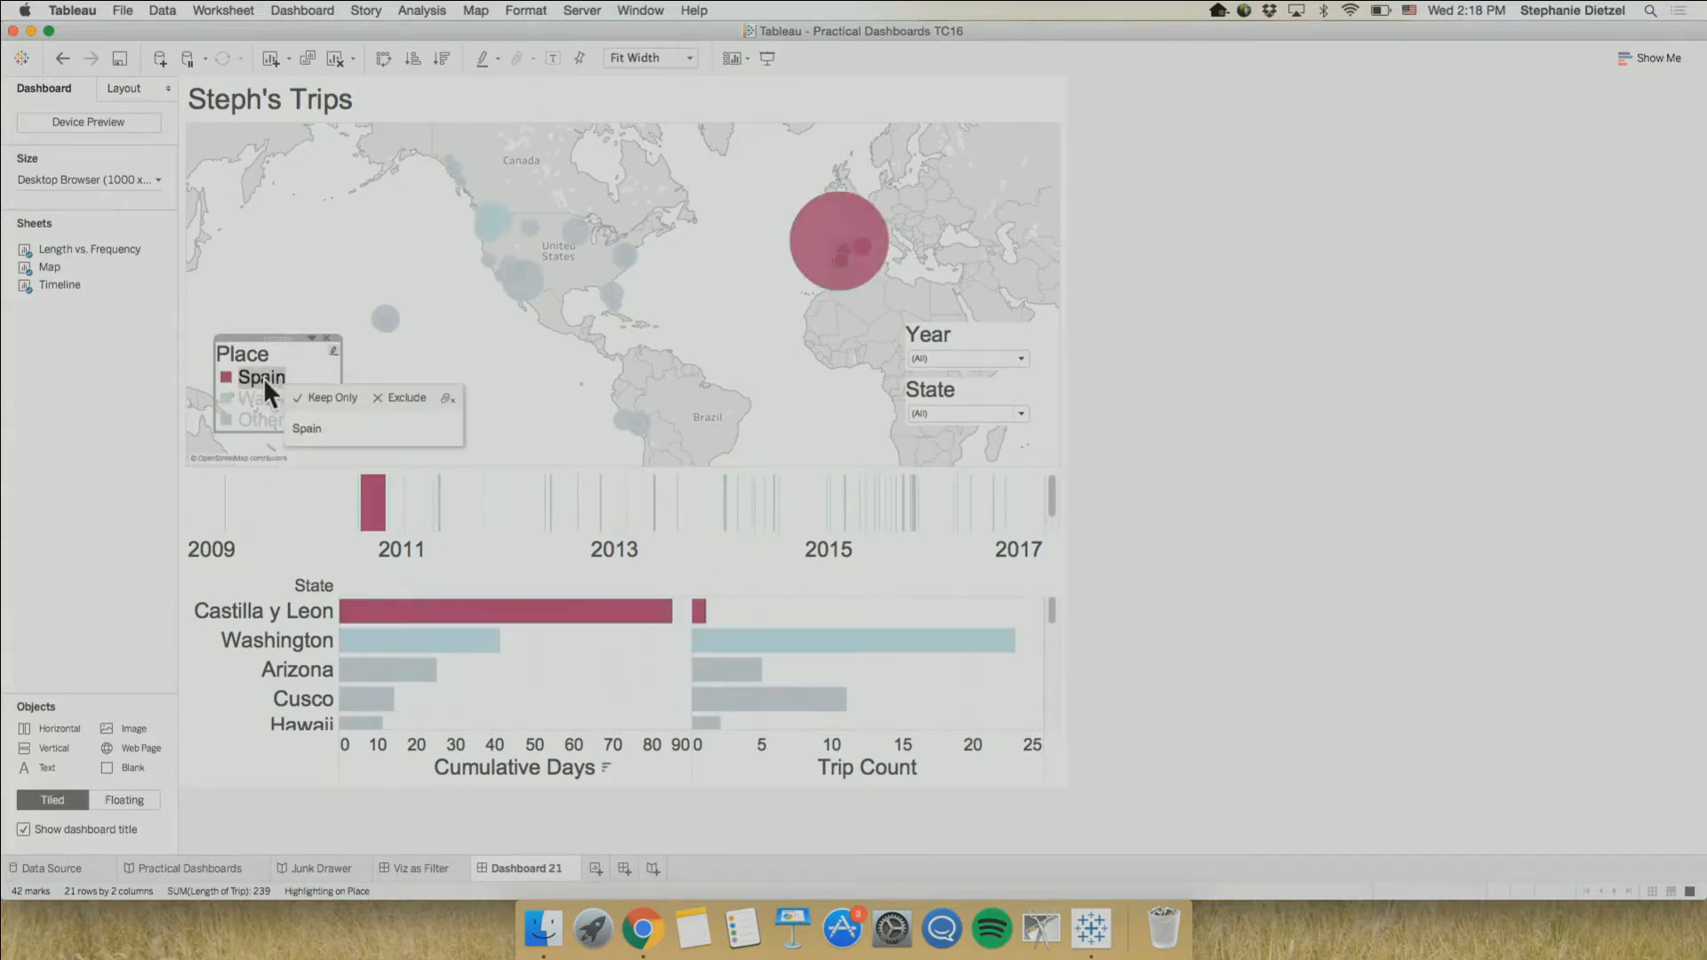
click(263, 372)
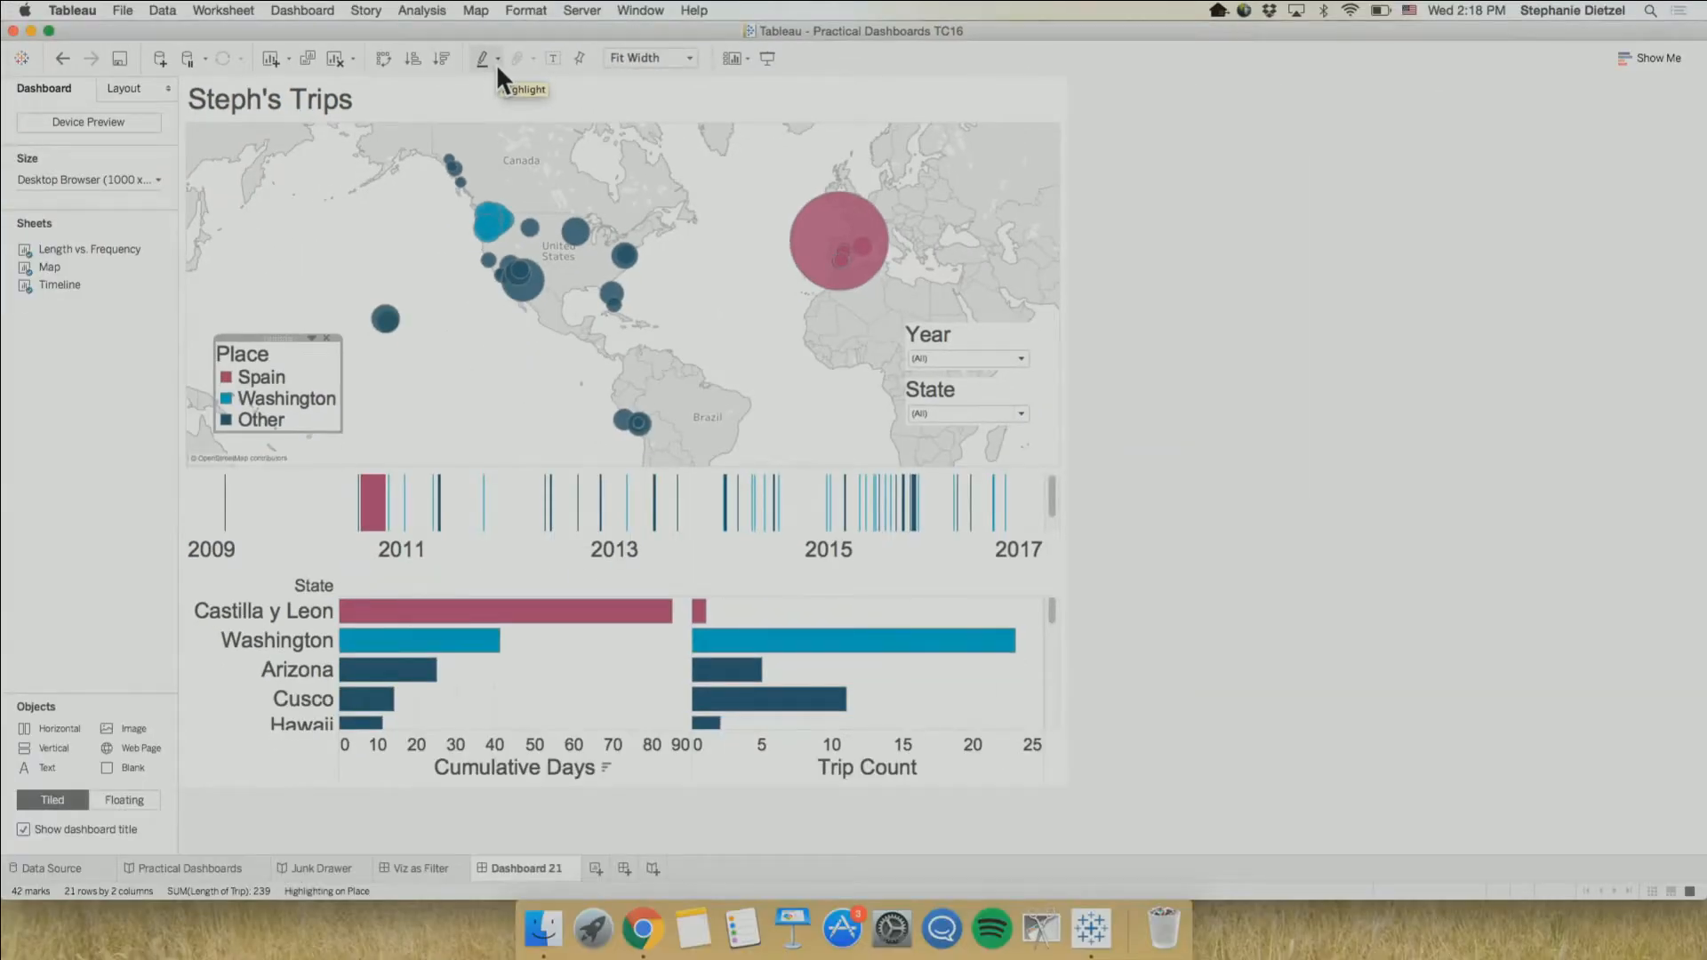
Add State to the highlighting fields, and test it from the Washington, Arizona and Hawaii Cumulative Days bars, ending with nothing selected
click(497, 50)
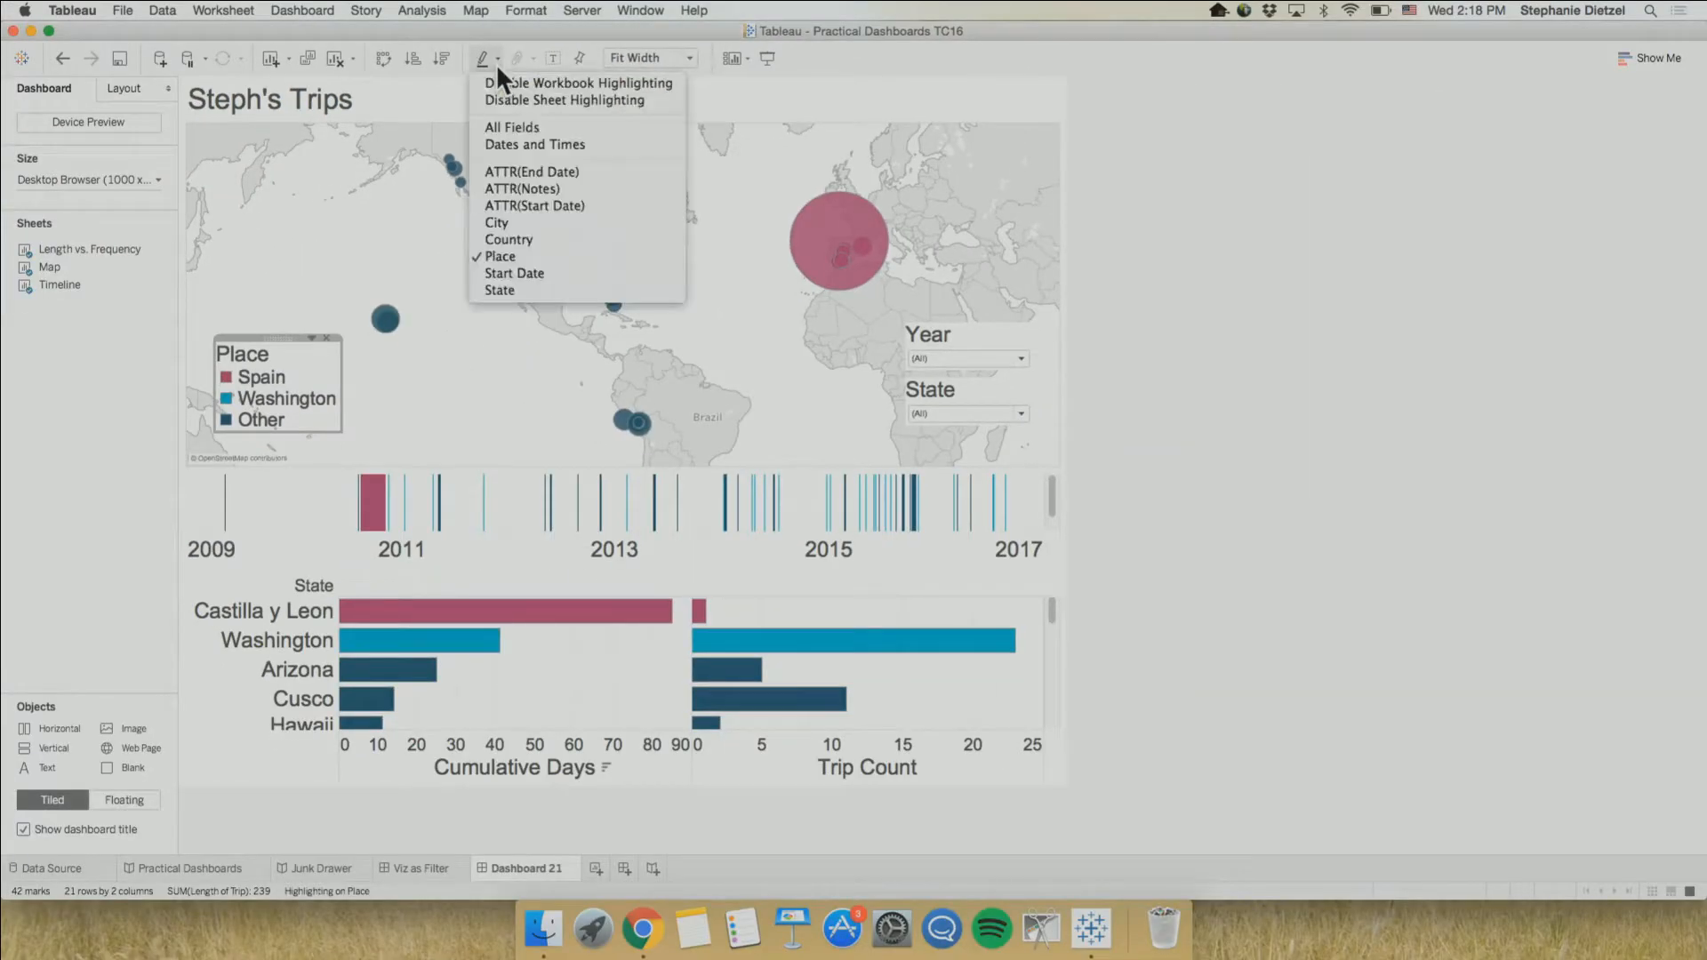
click(610, 290)
mouse_move(467, 655)
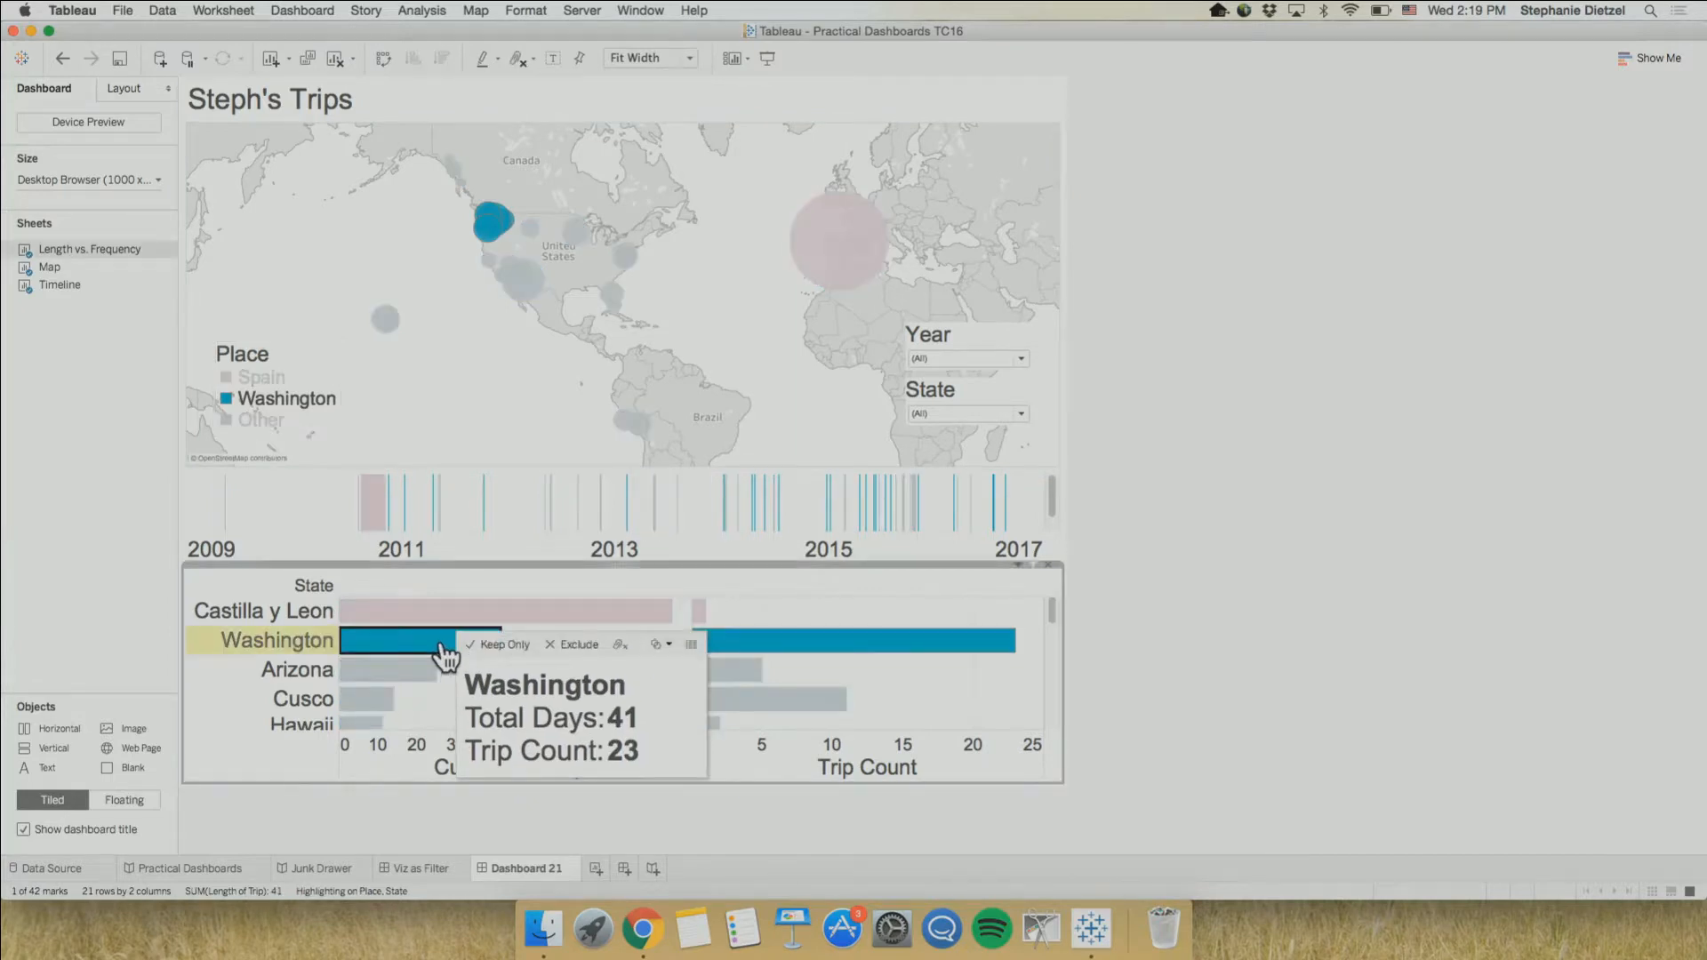
click(402, 676)
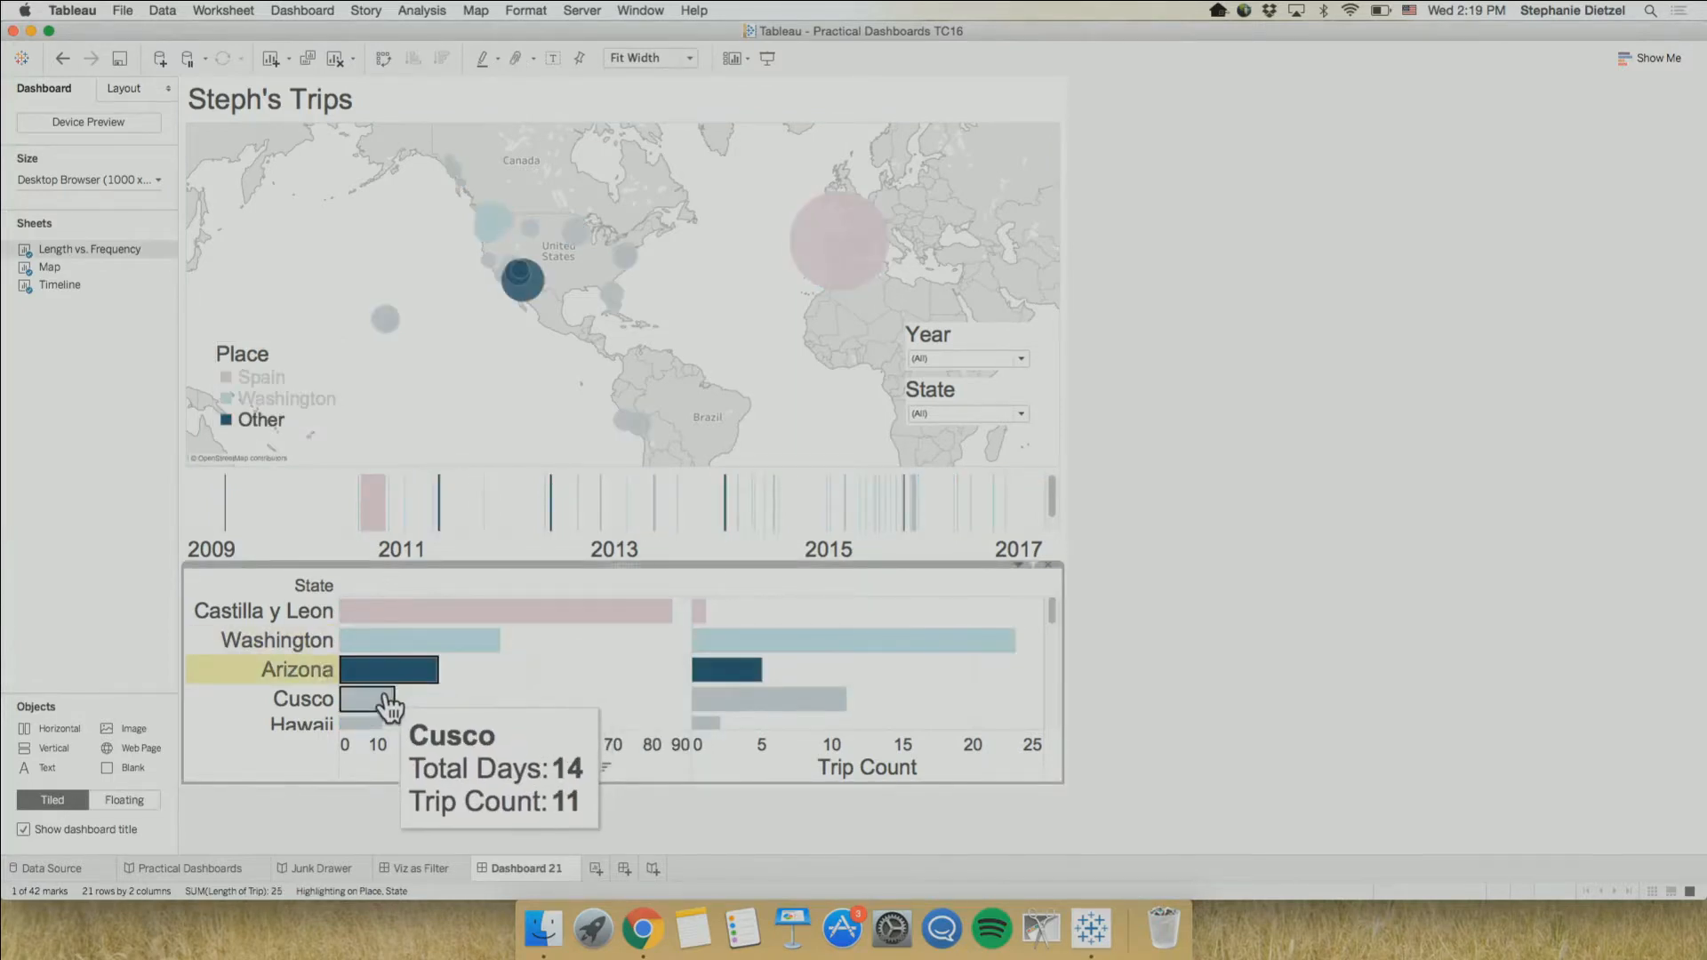
click(375, 725)
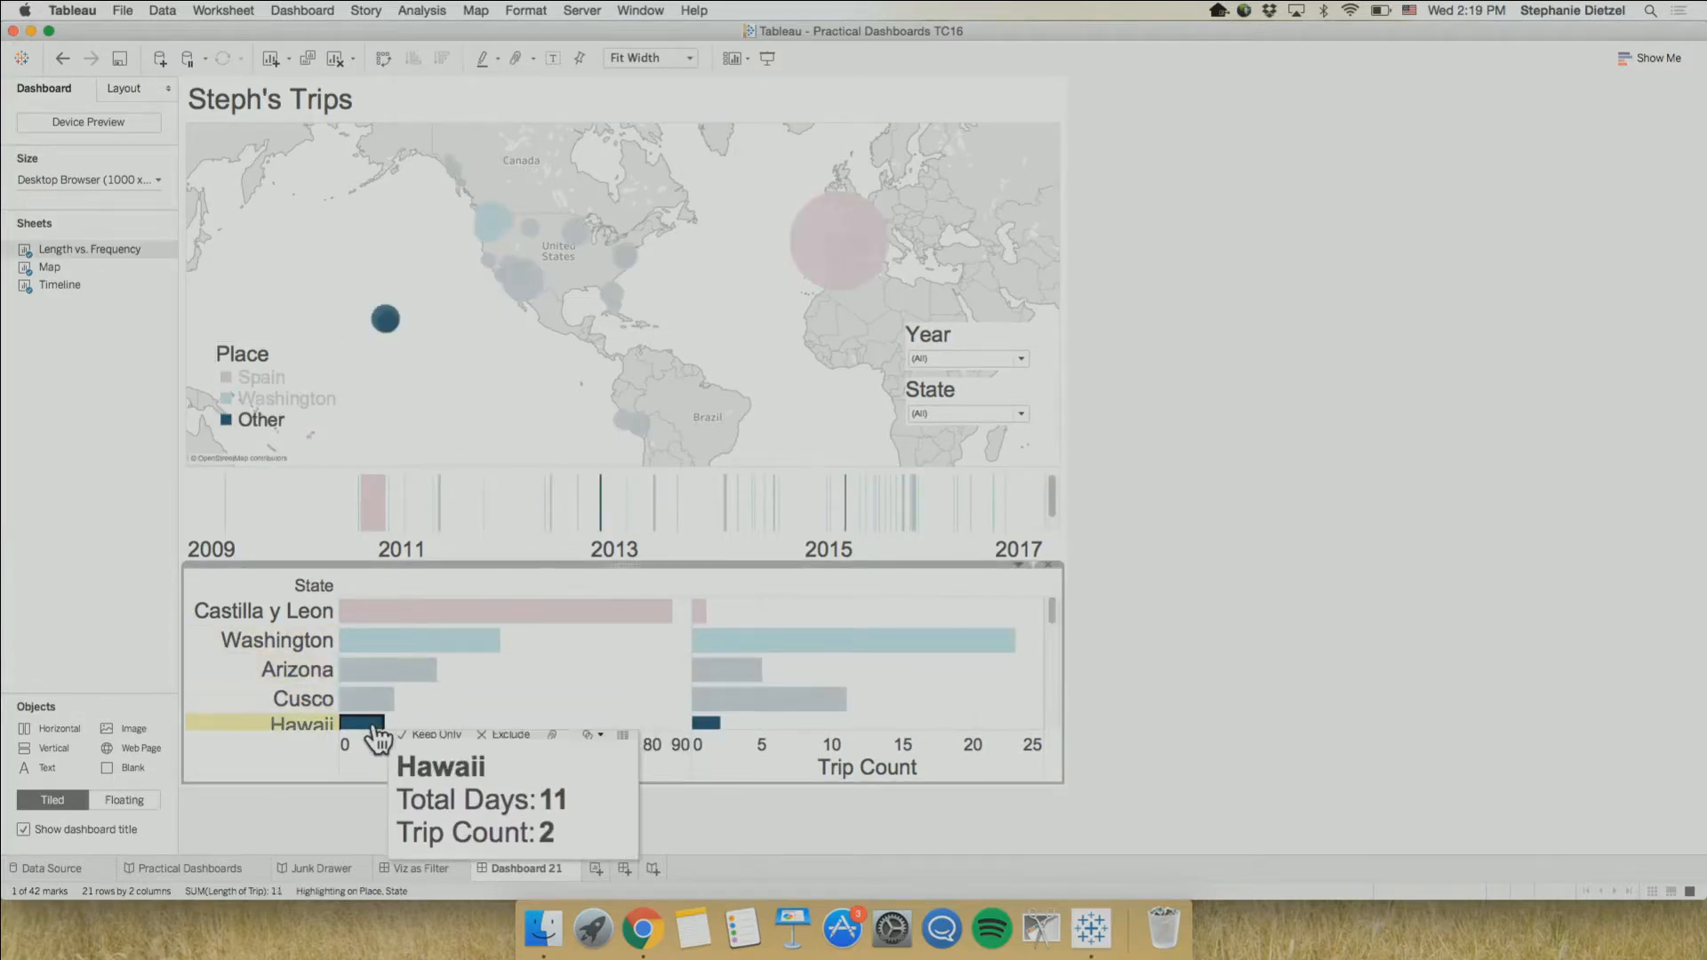
click(399, 678)
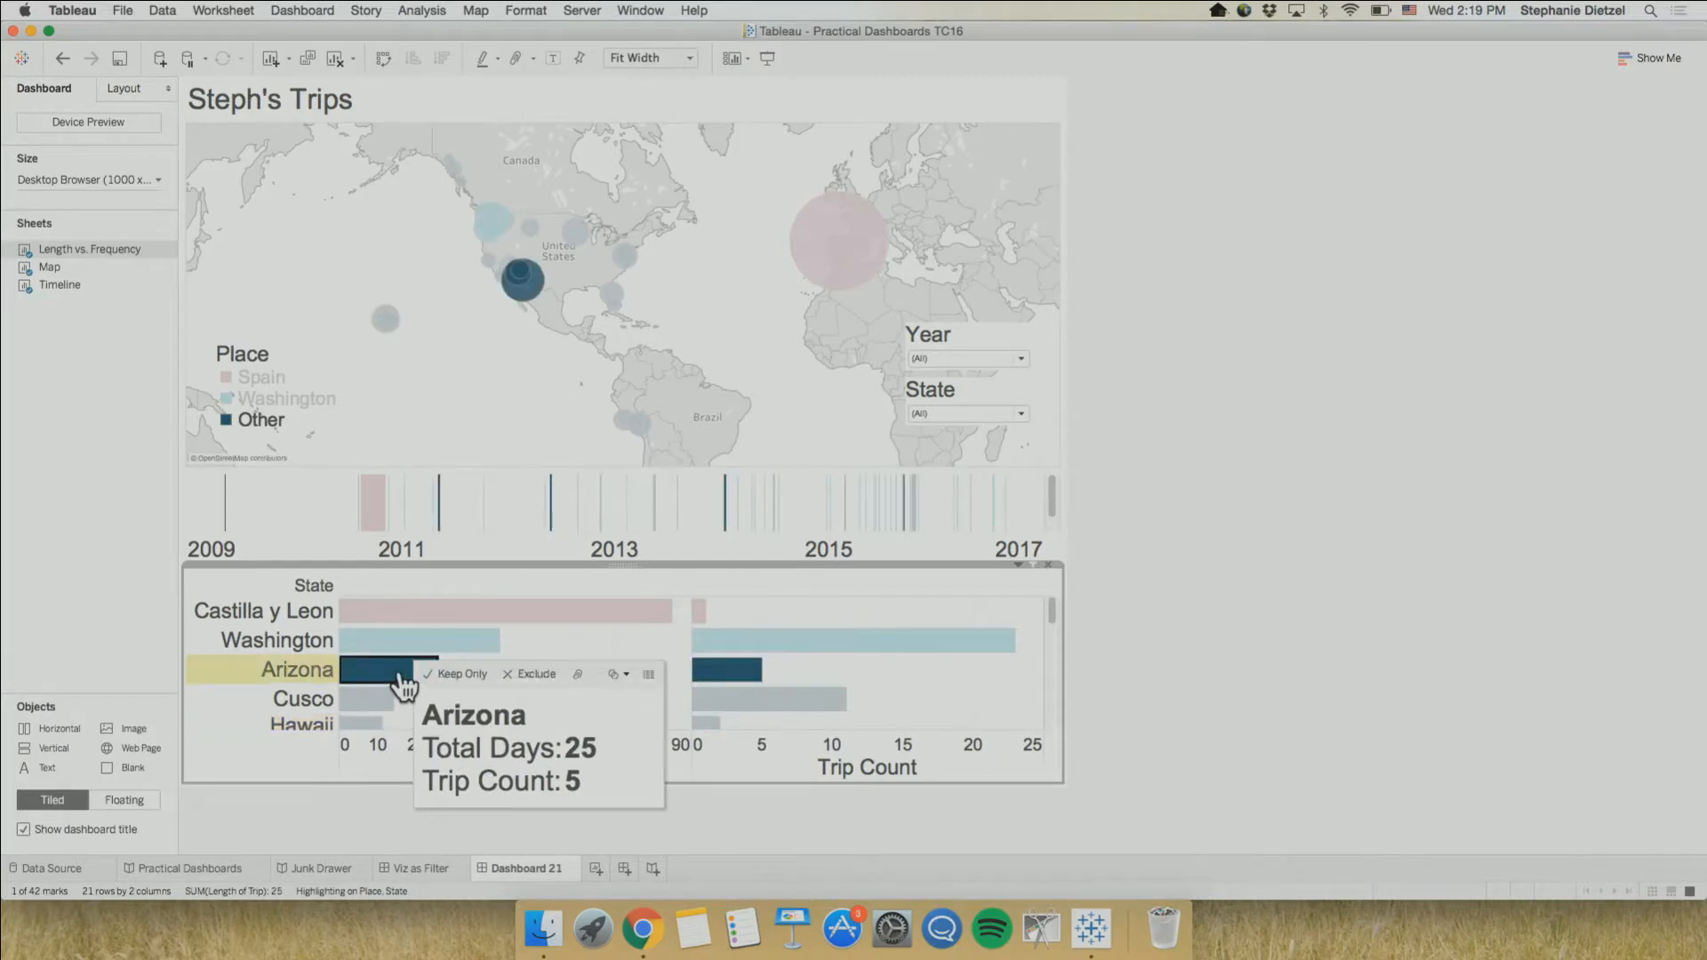
super+click(453, 640)
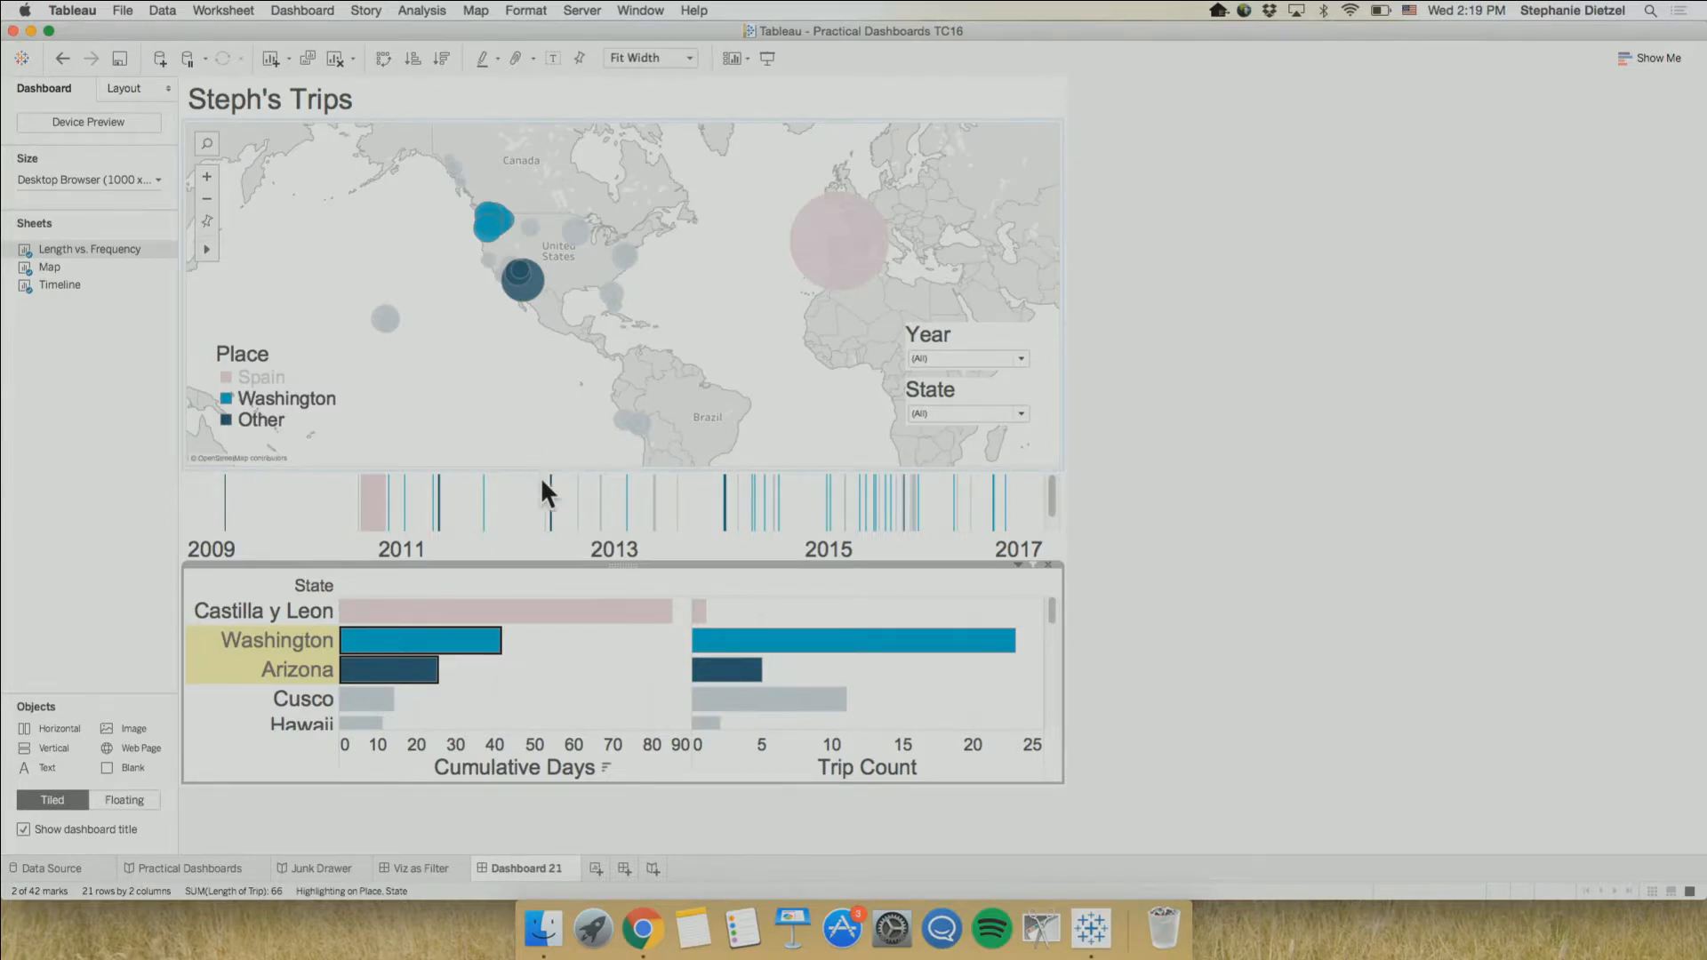
click(516, 707)
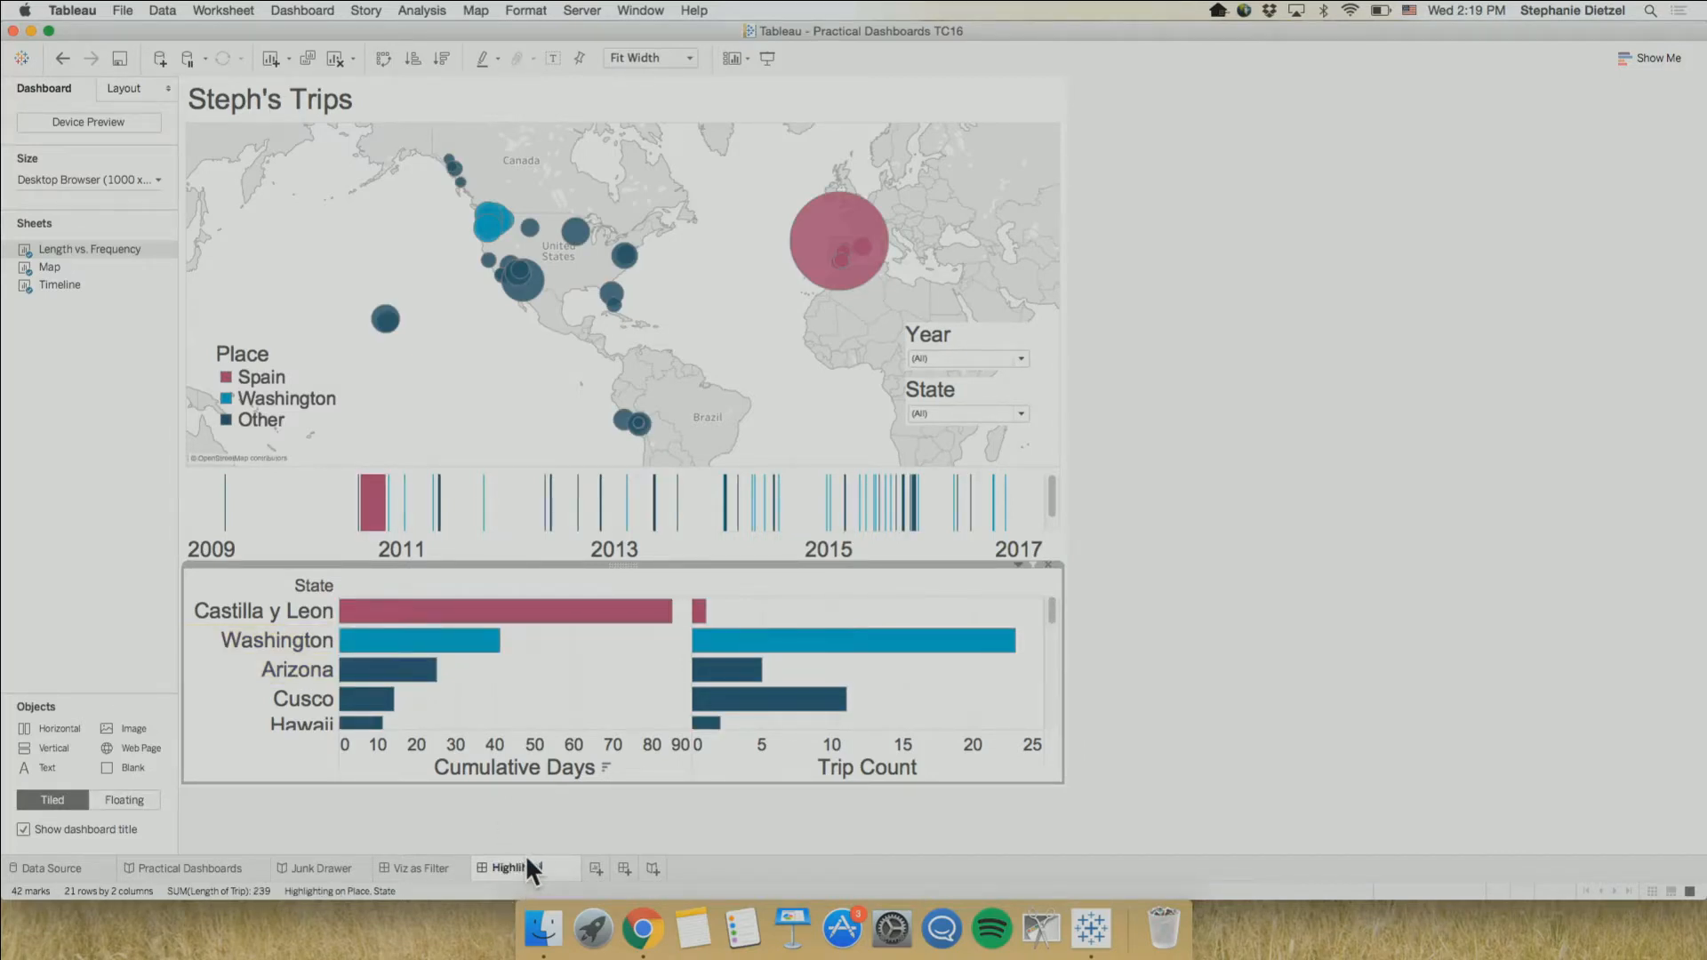
Finish renaming Dashboard 21, leaving its name as "Highlihgtigldjl"
text(ield)
click(605, 816)
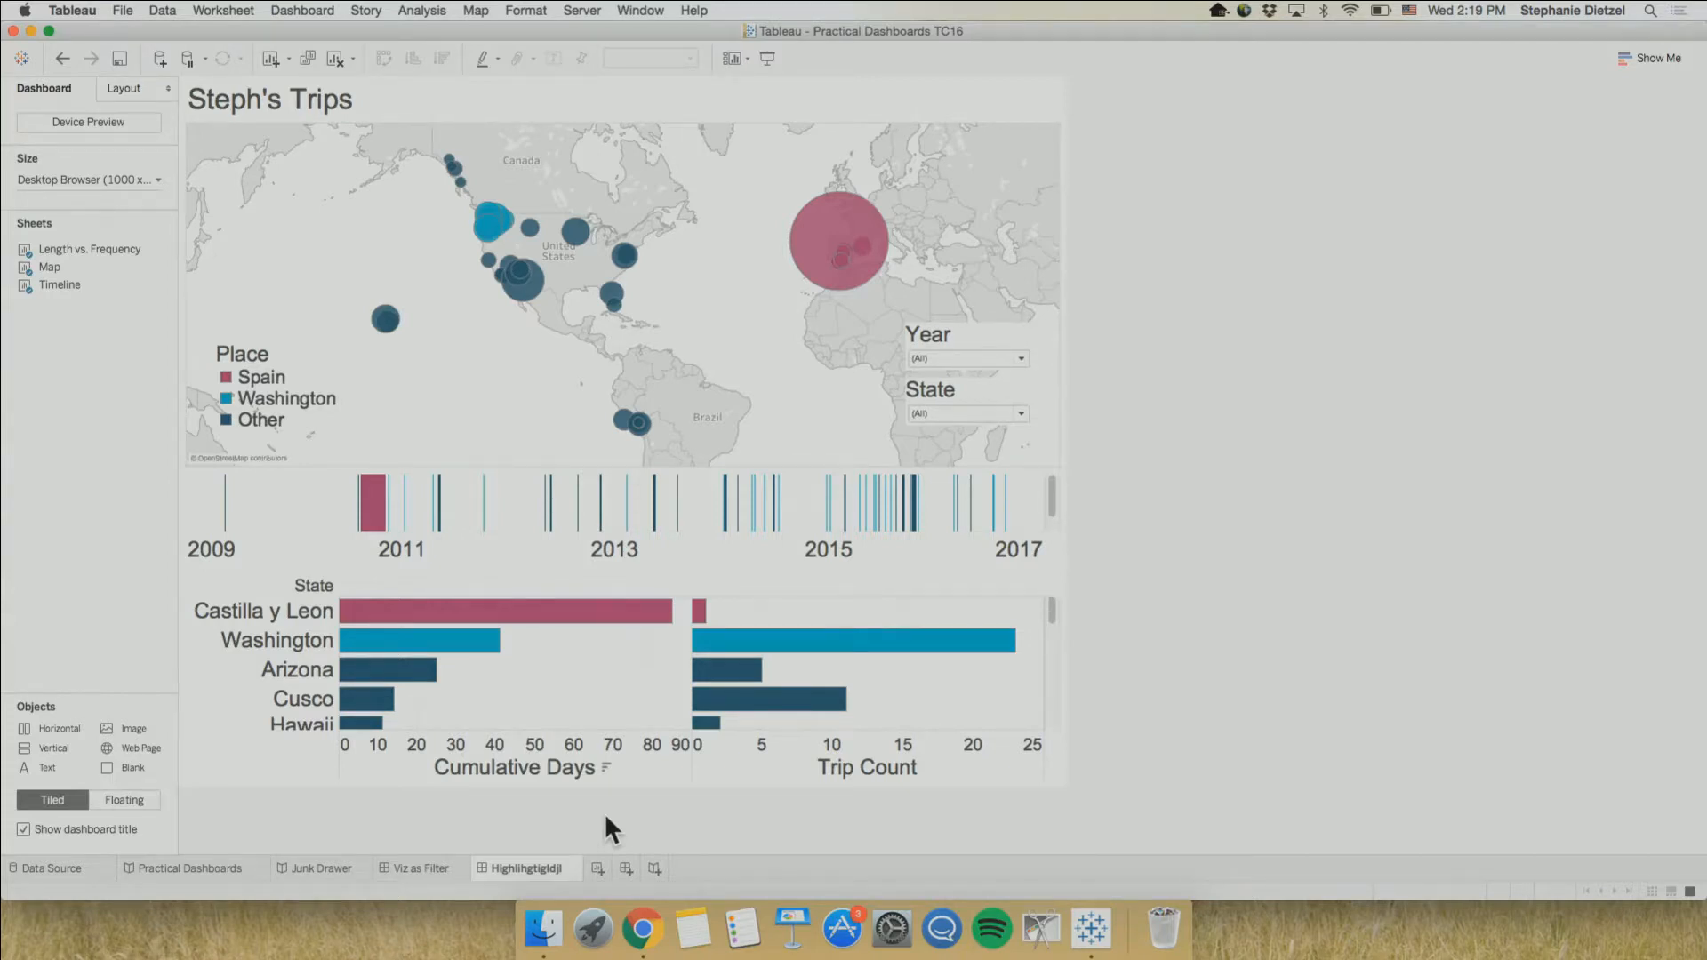
Test the Washington Cumulative Days bar as a filter on the Viz as Filter dashboard, and clear the selection
click(429, 863)
click(442, 642)
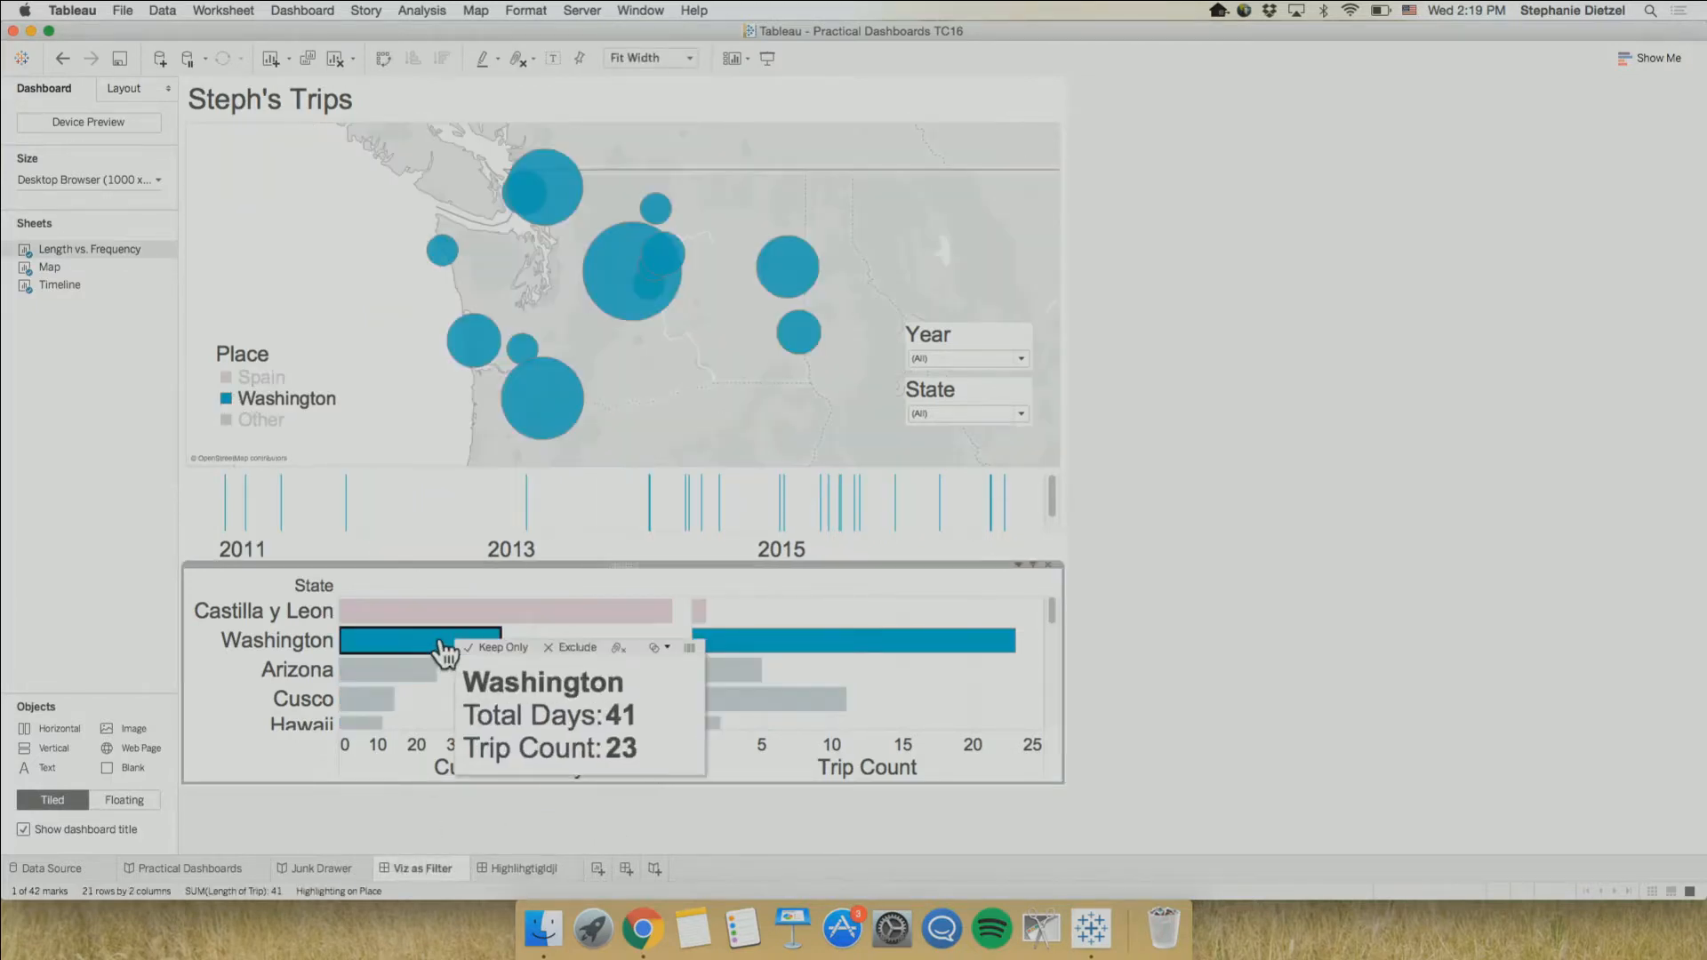
click(442, 642)
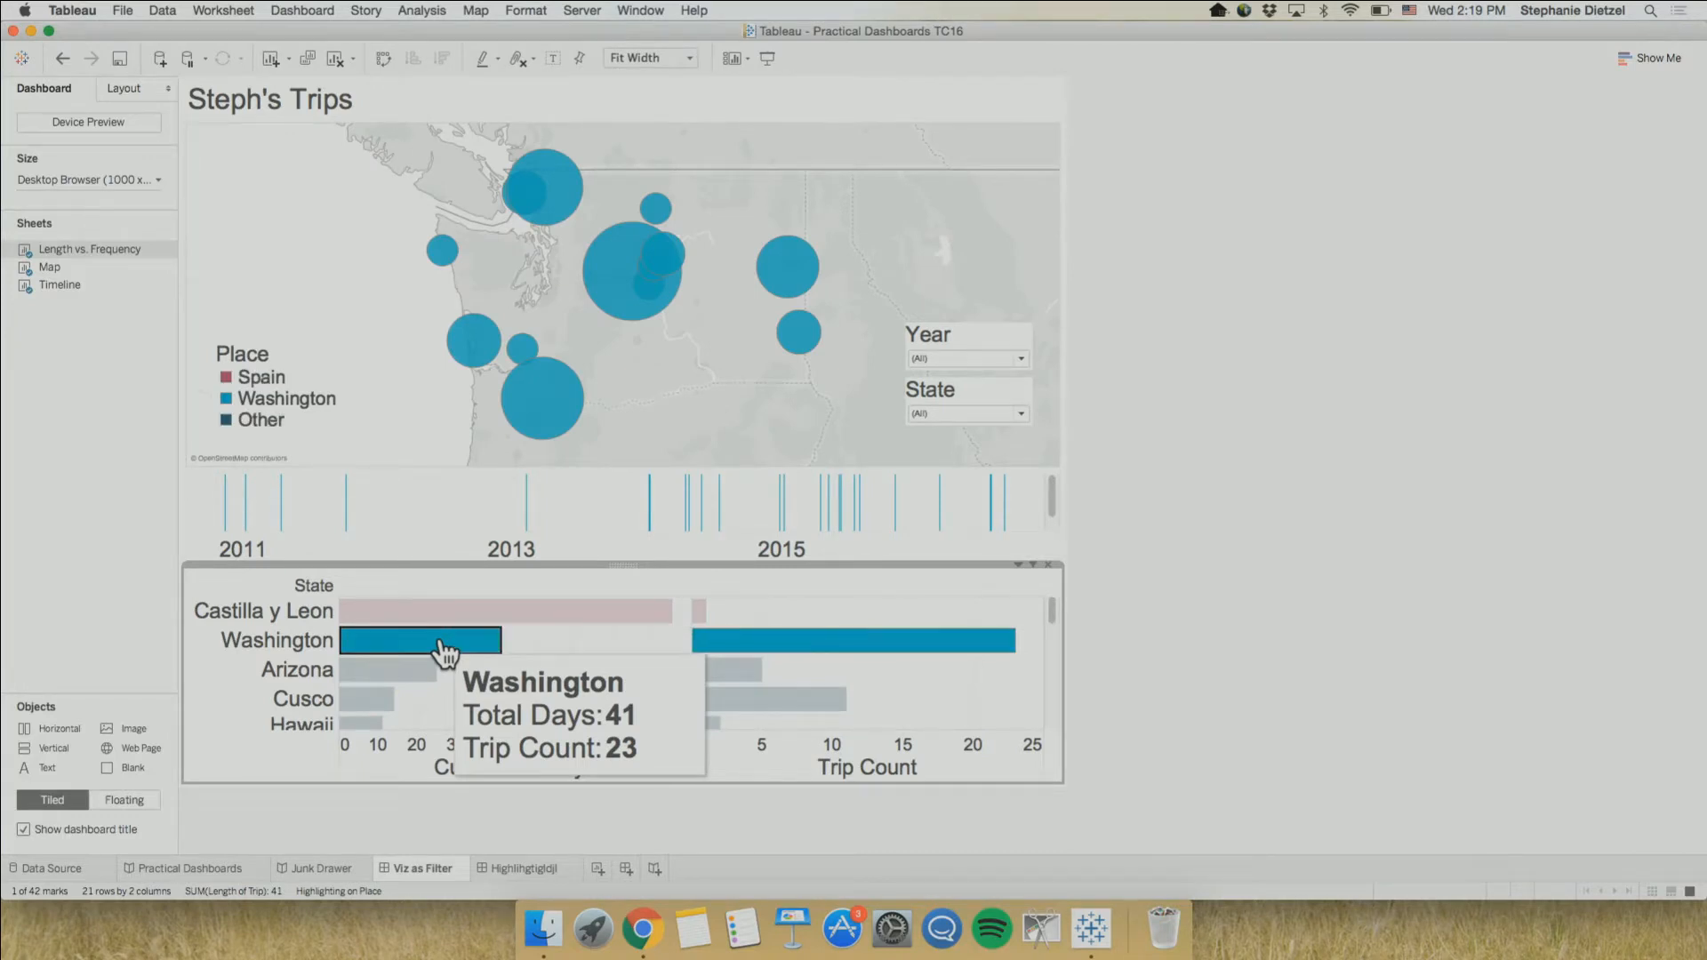
On the highlighting dashboard, highlight Washington from its Cumulative Days bar and Leon from its timeline mark, ending with nothing selected
click(521, 871)
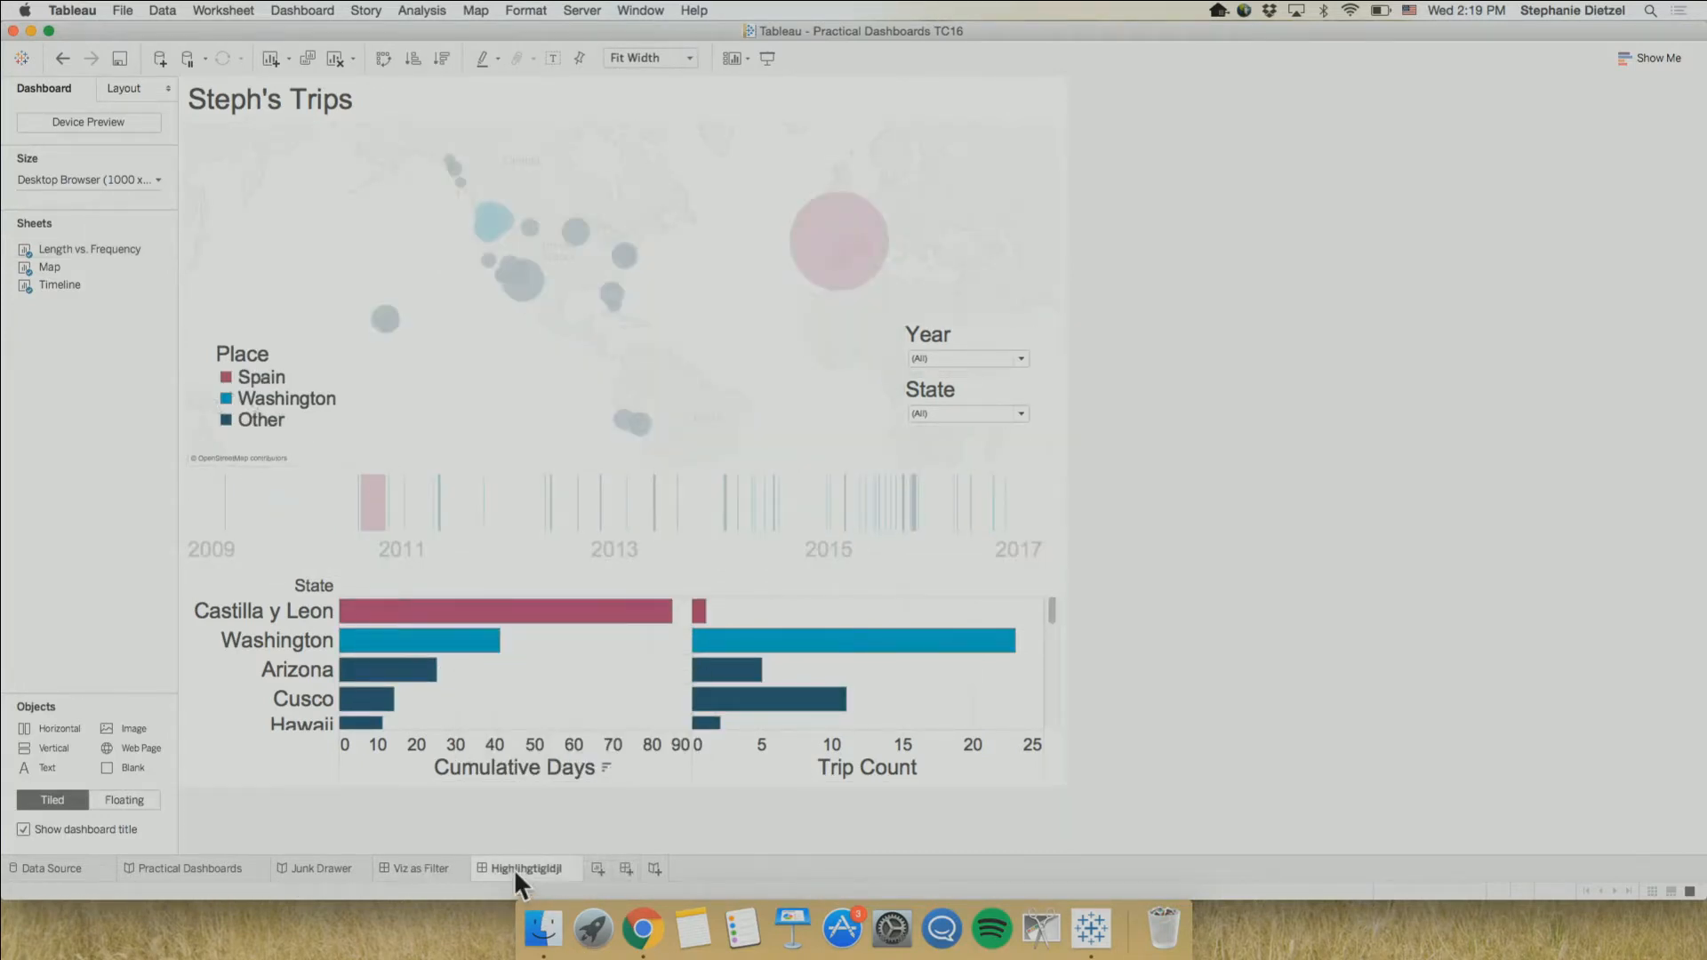
click(430, 648)
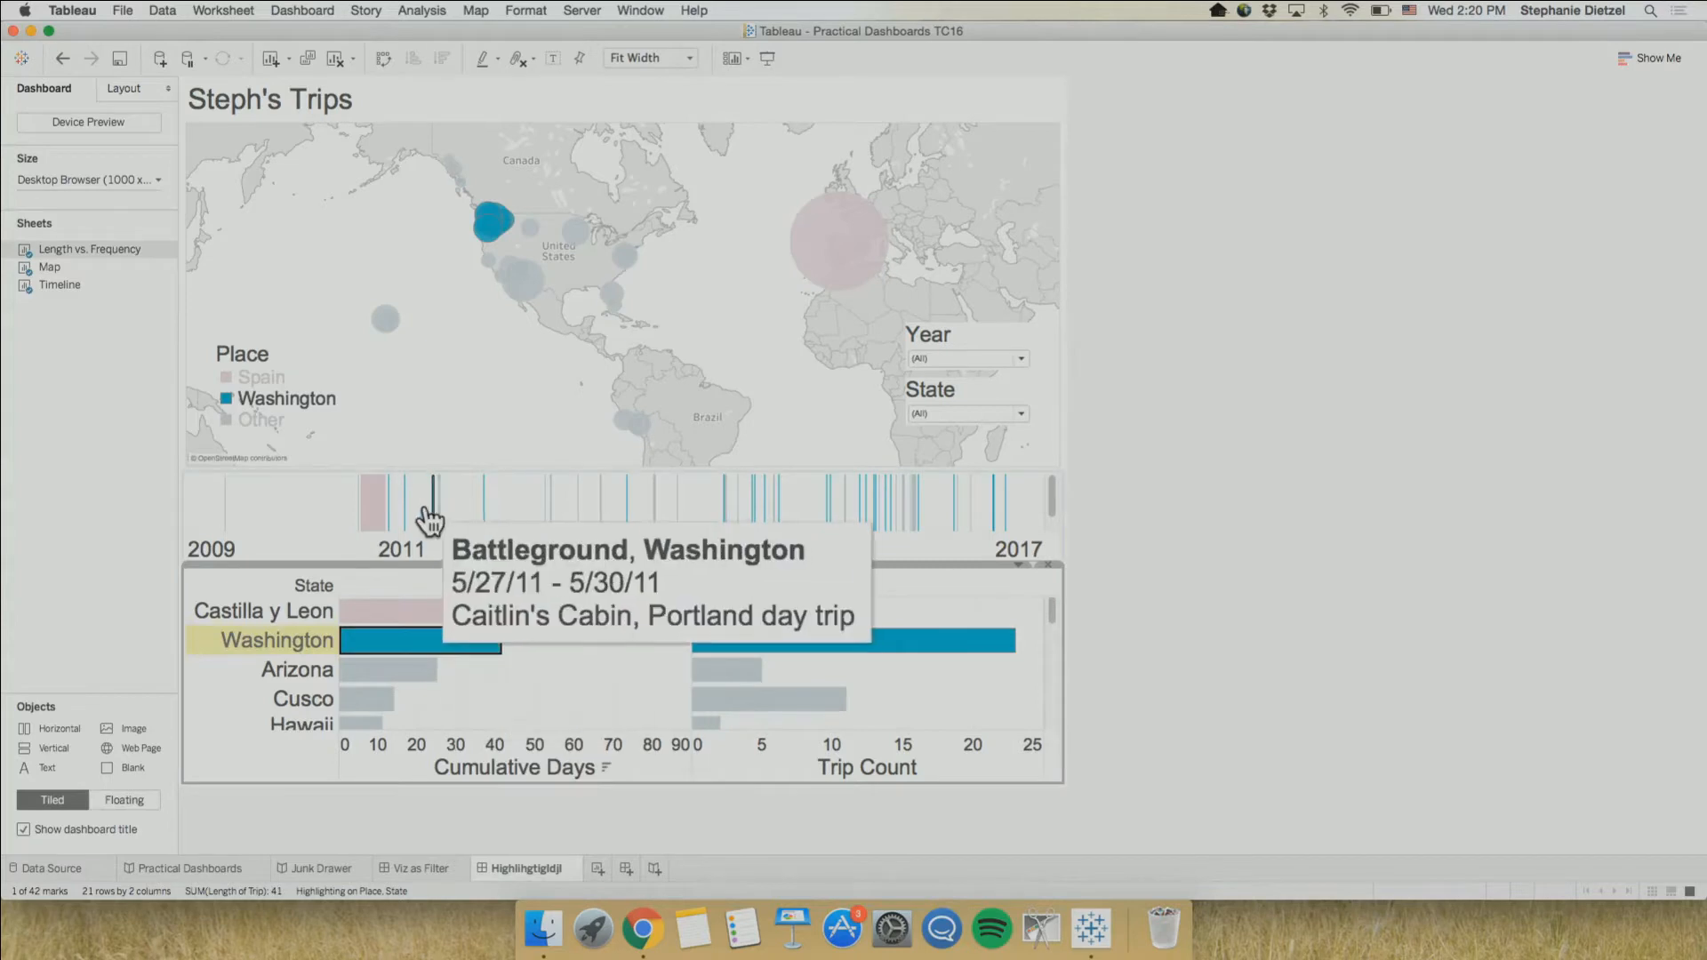
click(374, 526)
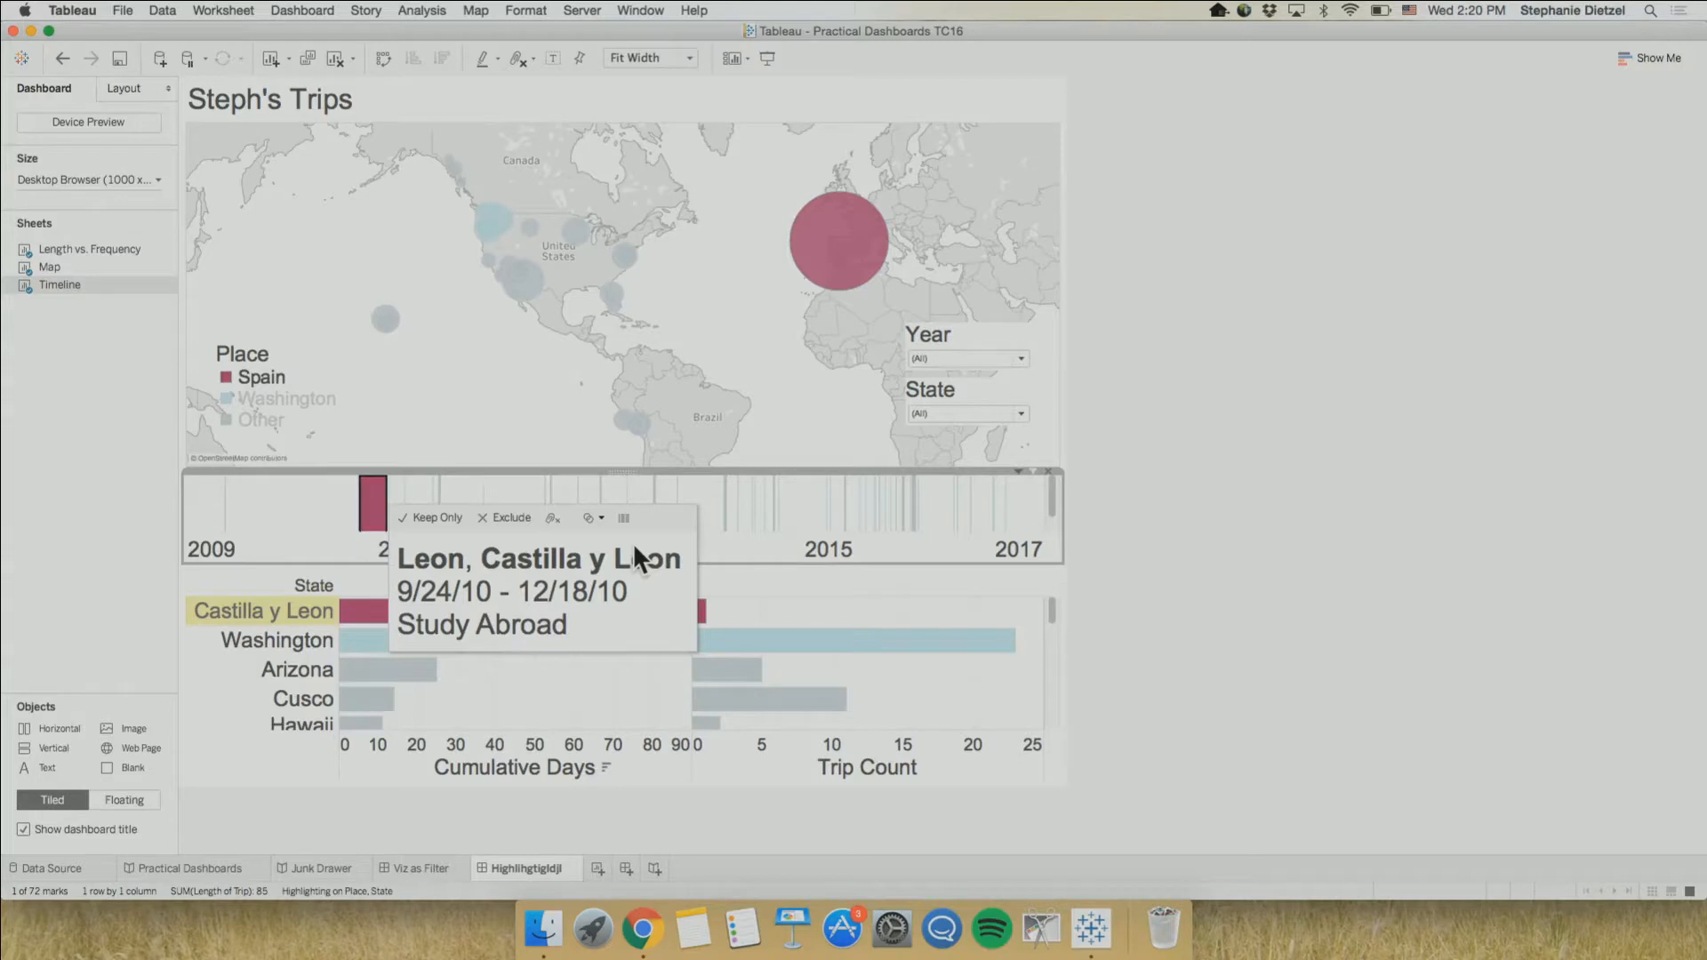
click(385, 514)
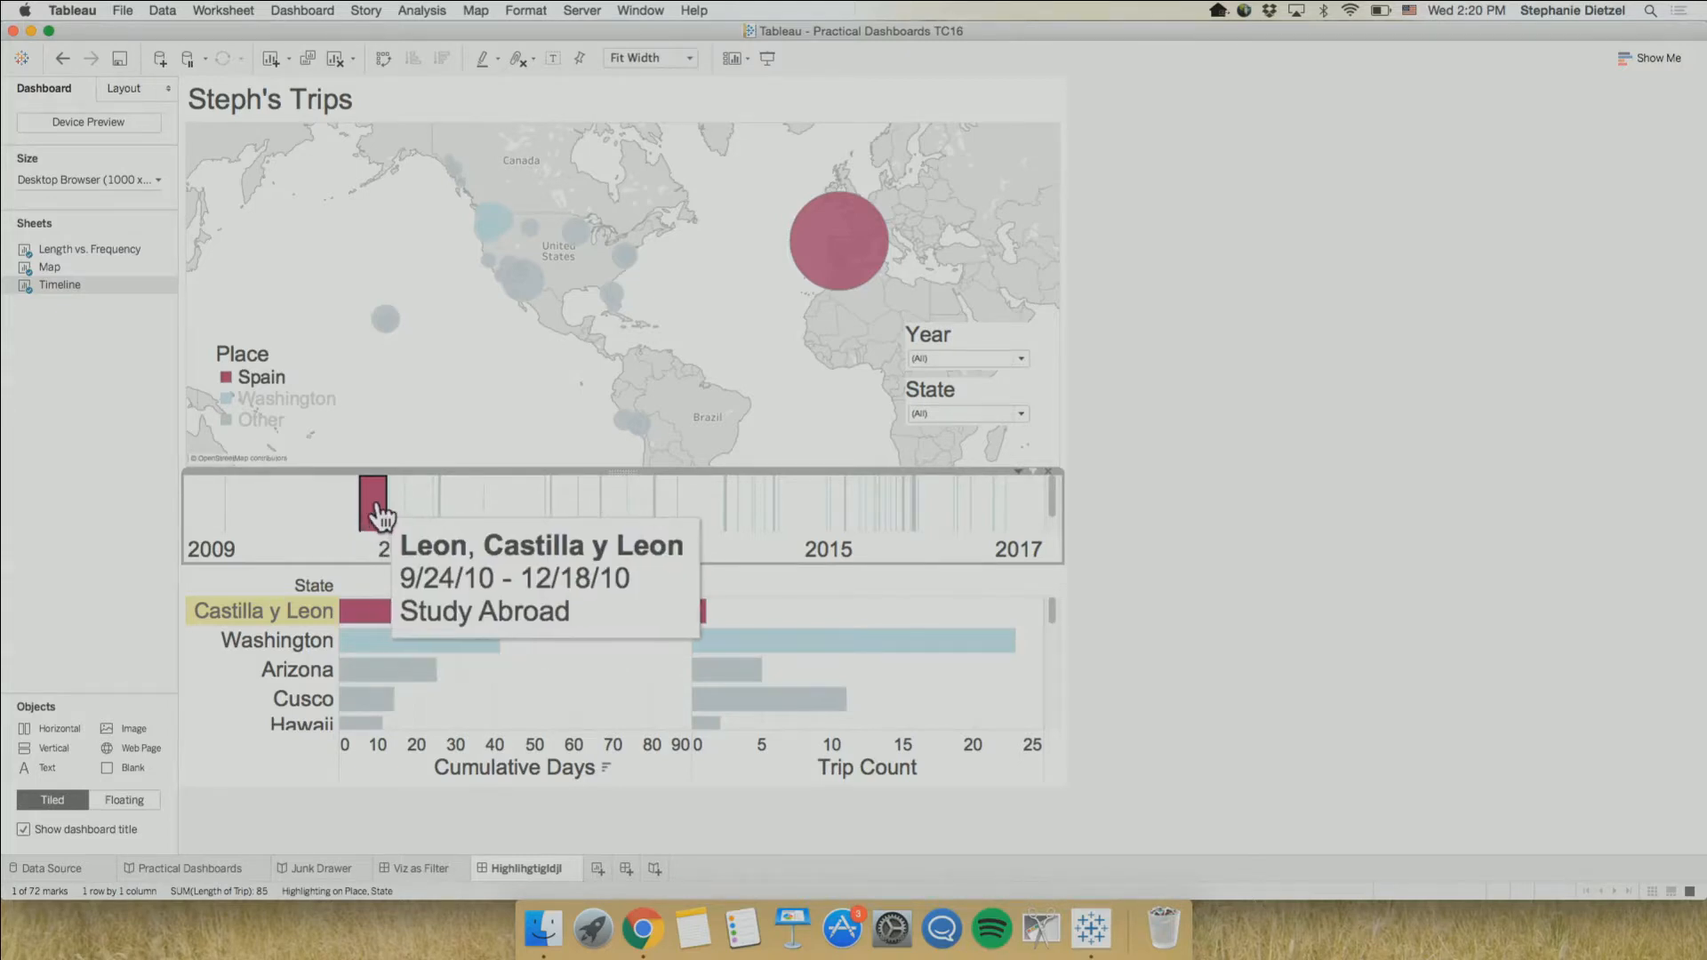
Reorder the sheets so that the Viz as Filter dashboard comes after the highlighting dashboard
click(420, 866)
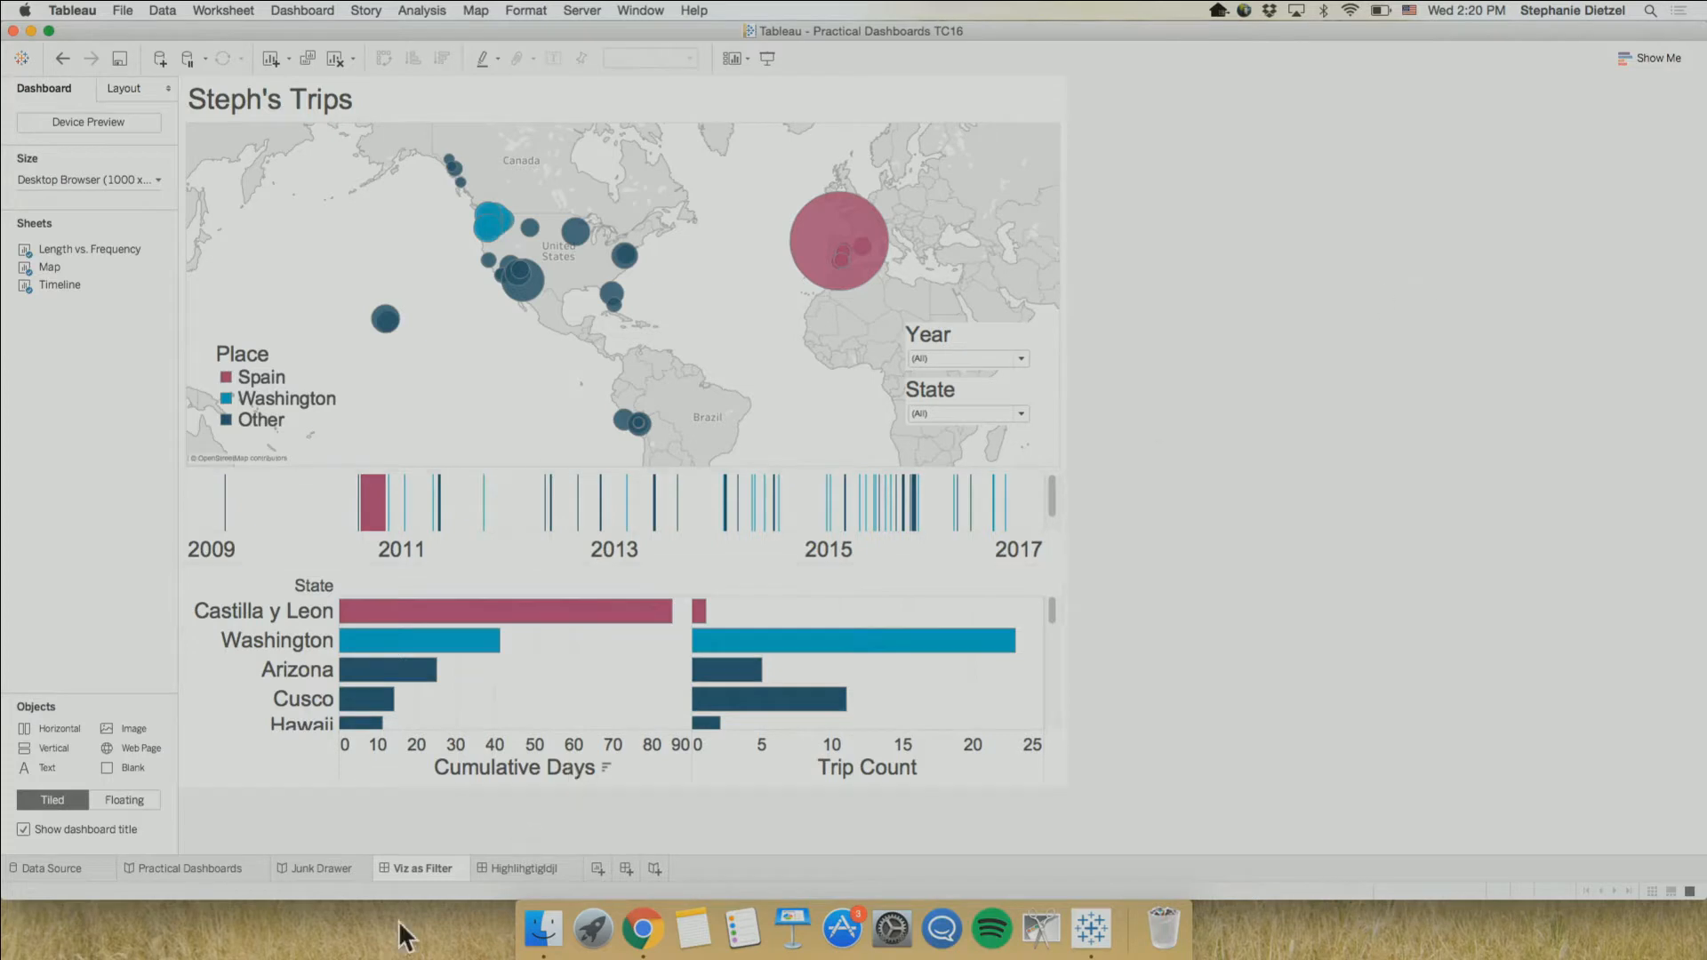
drag(423, 860, 562, 862)
Review the Interact and Agenda points of the Practical Dashboards story, with a brief look at Viz as Filter
click(155, 861)
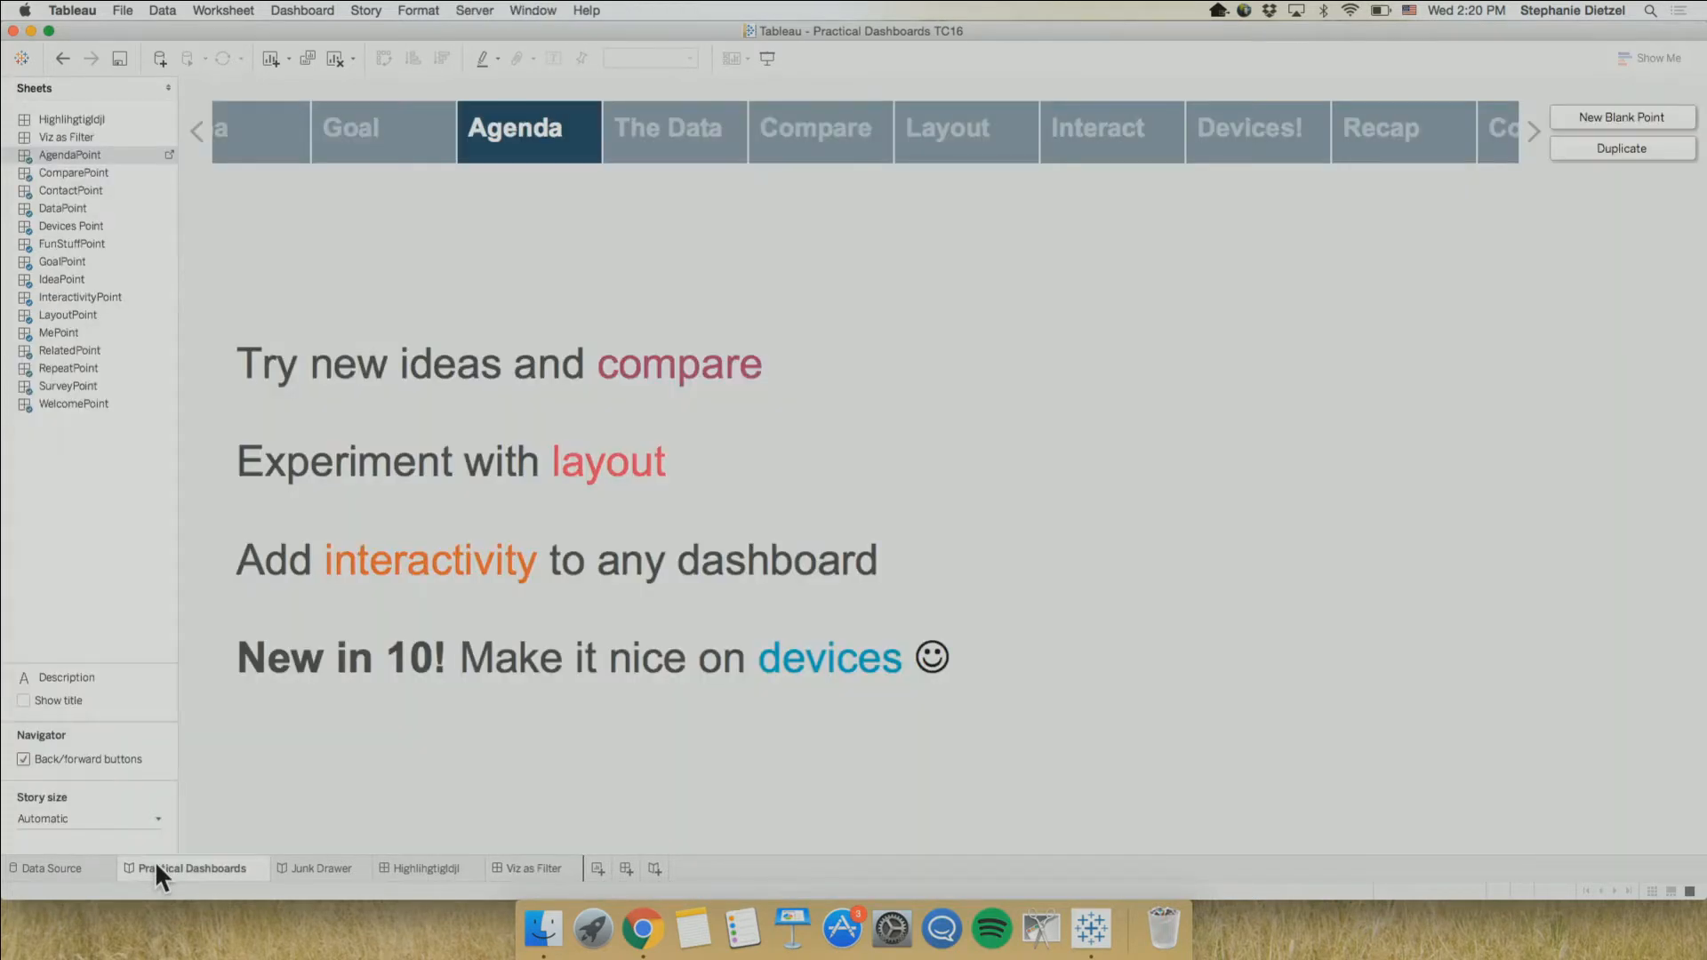
click(1137, 142)
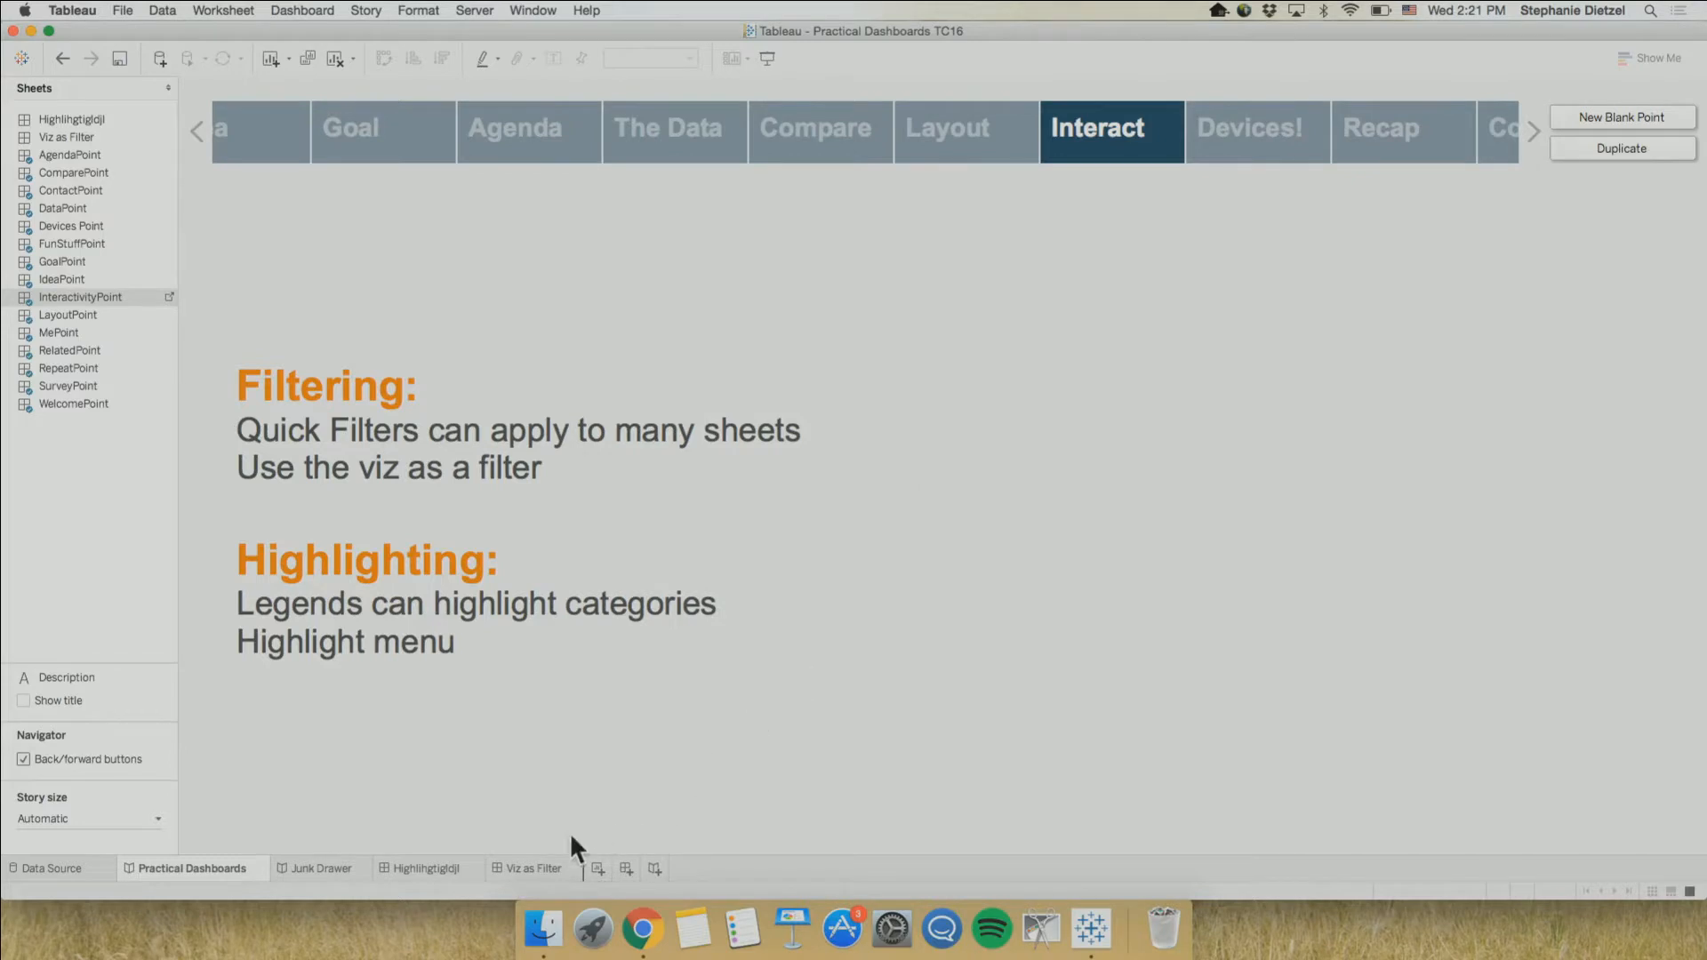
click(536, 868)
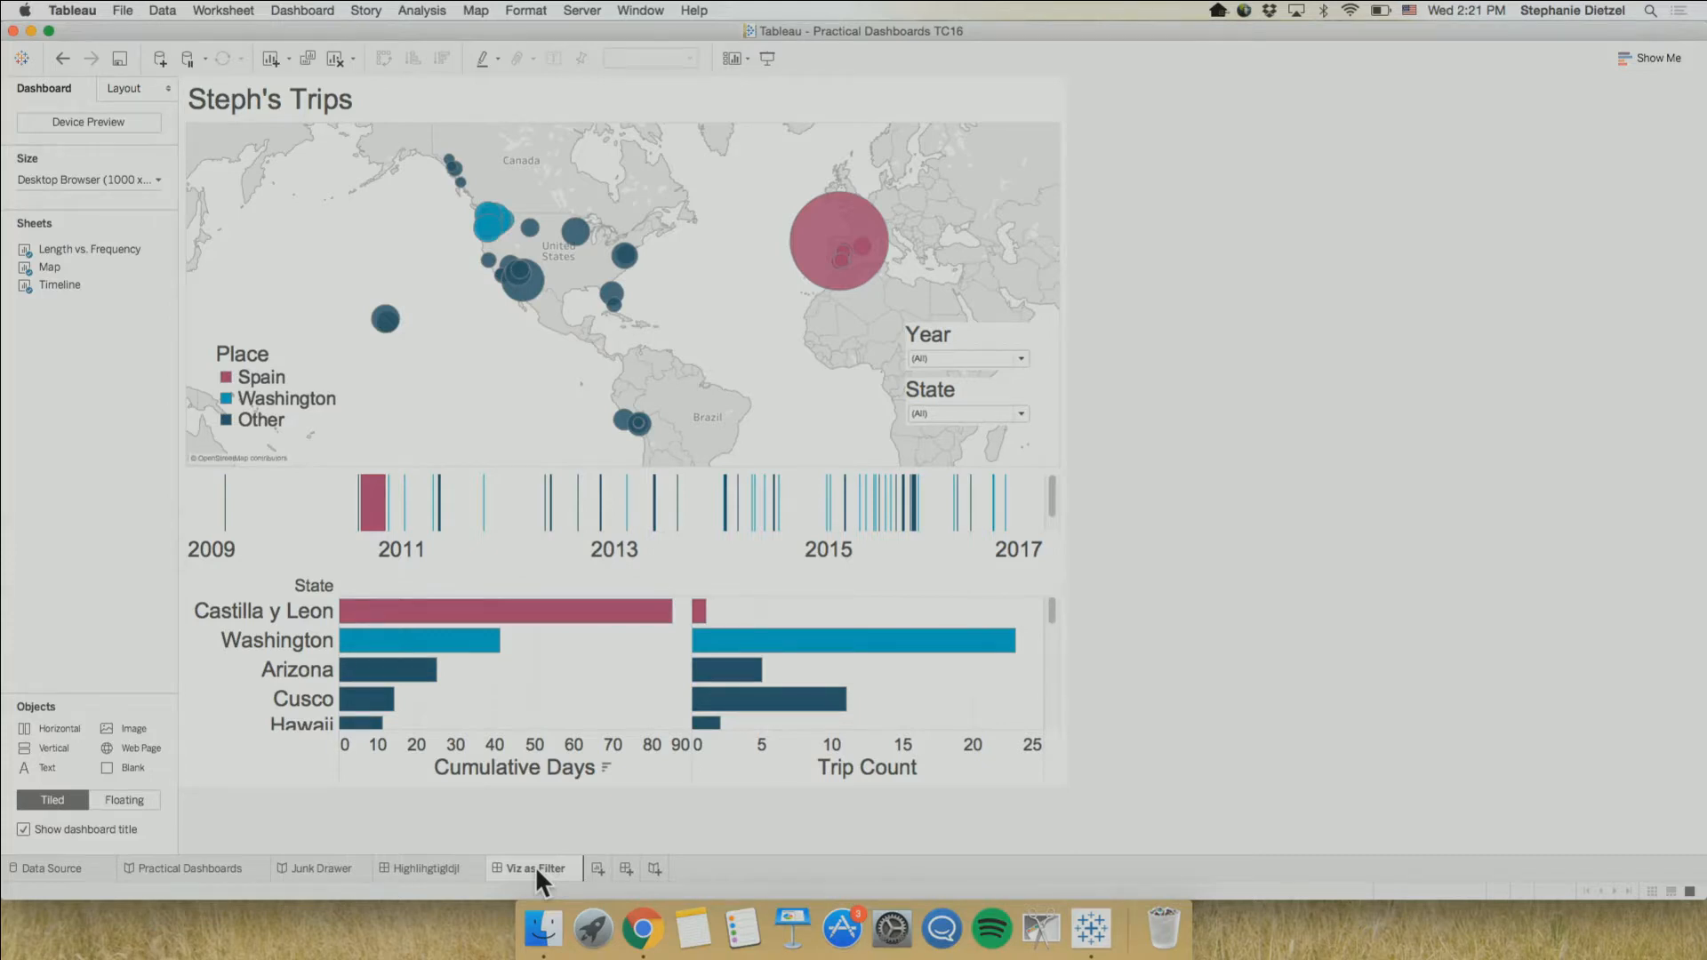
click(212, 861)
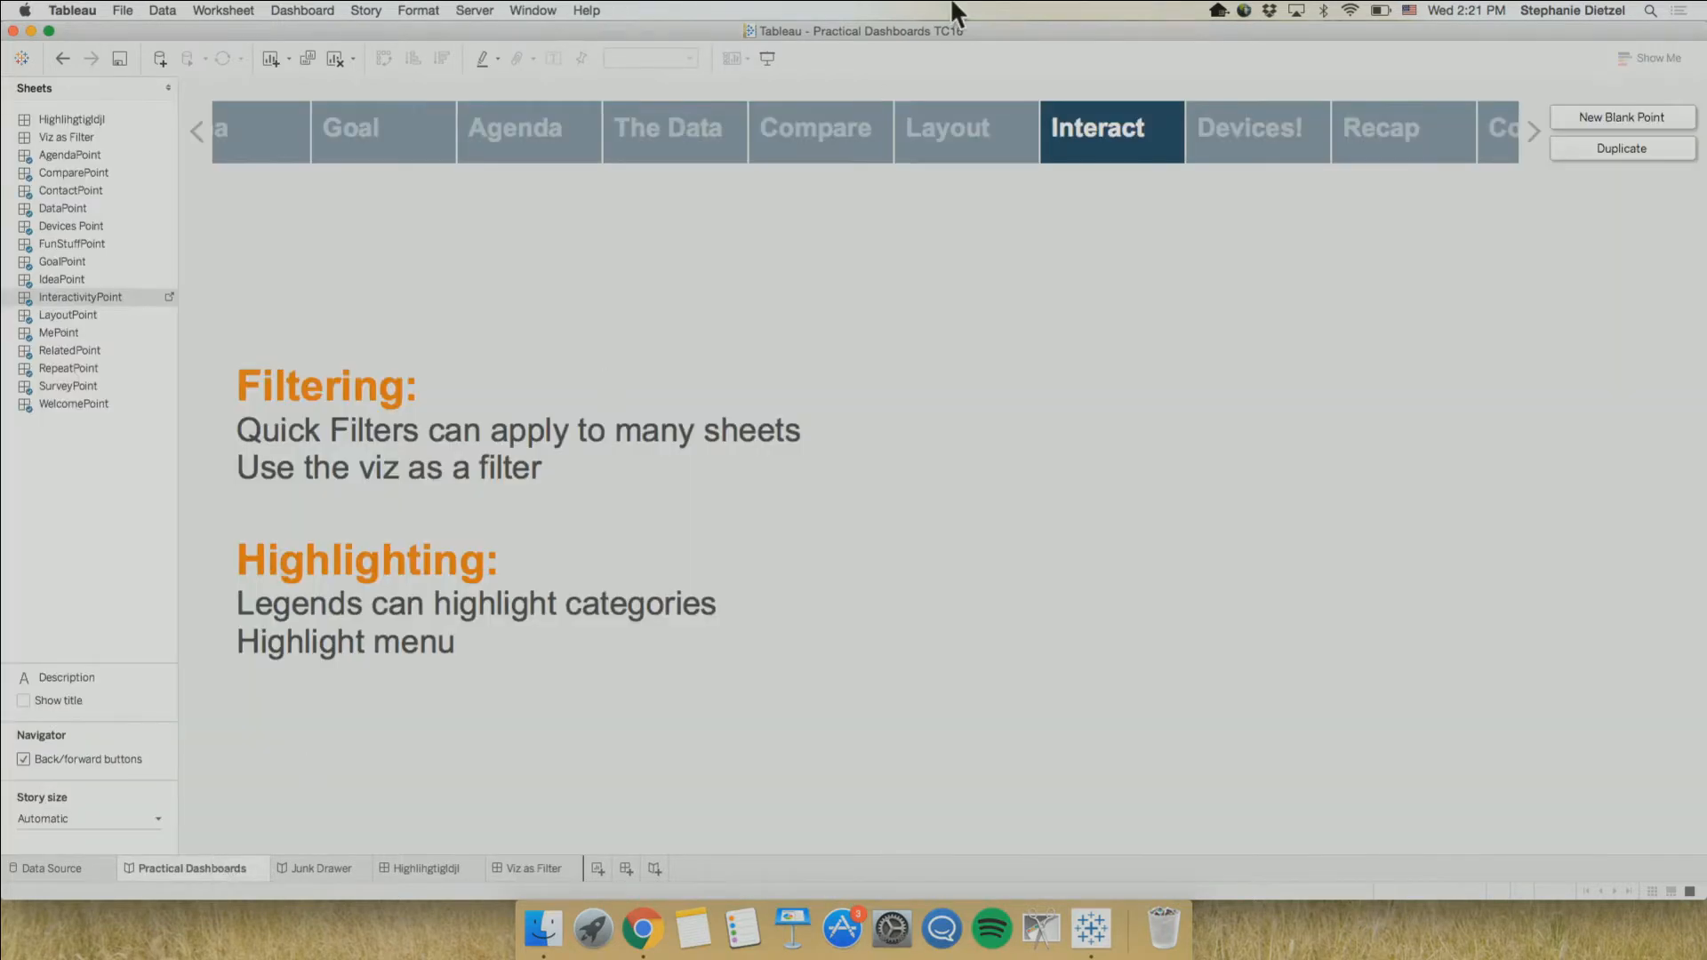
click(543, 133)
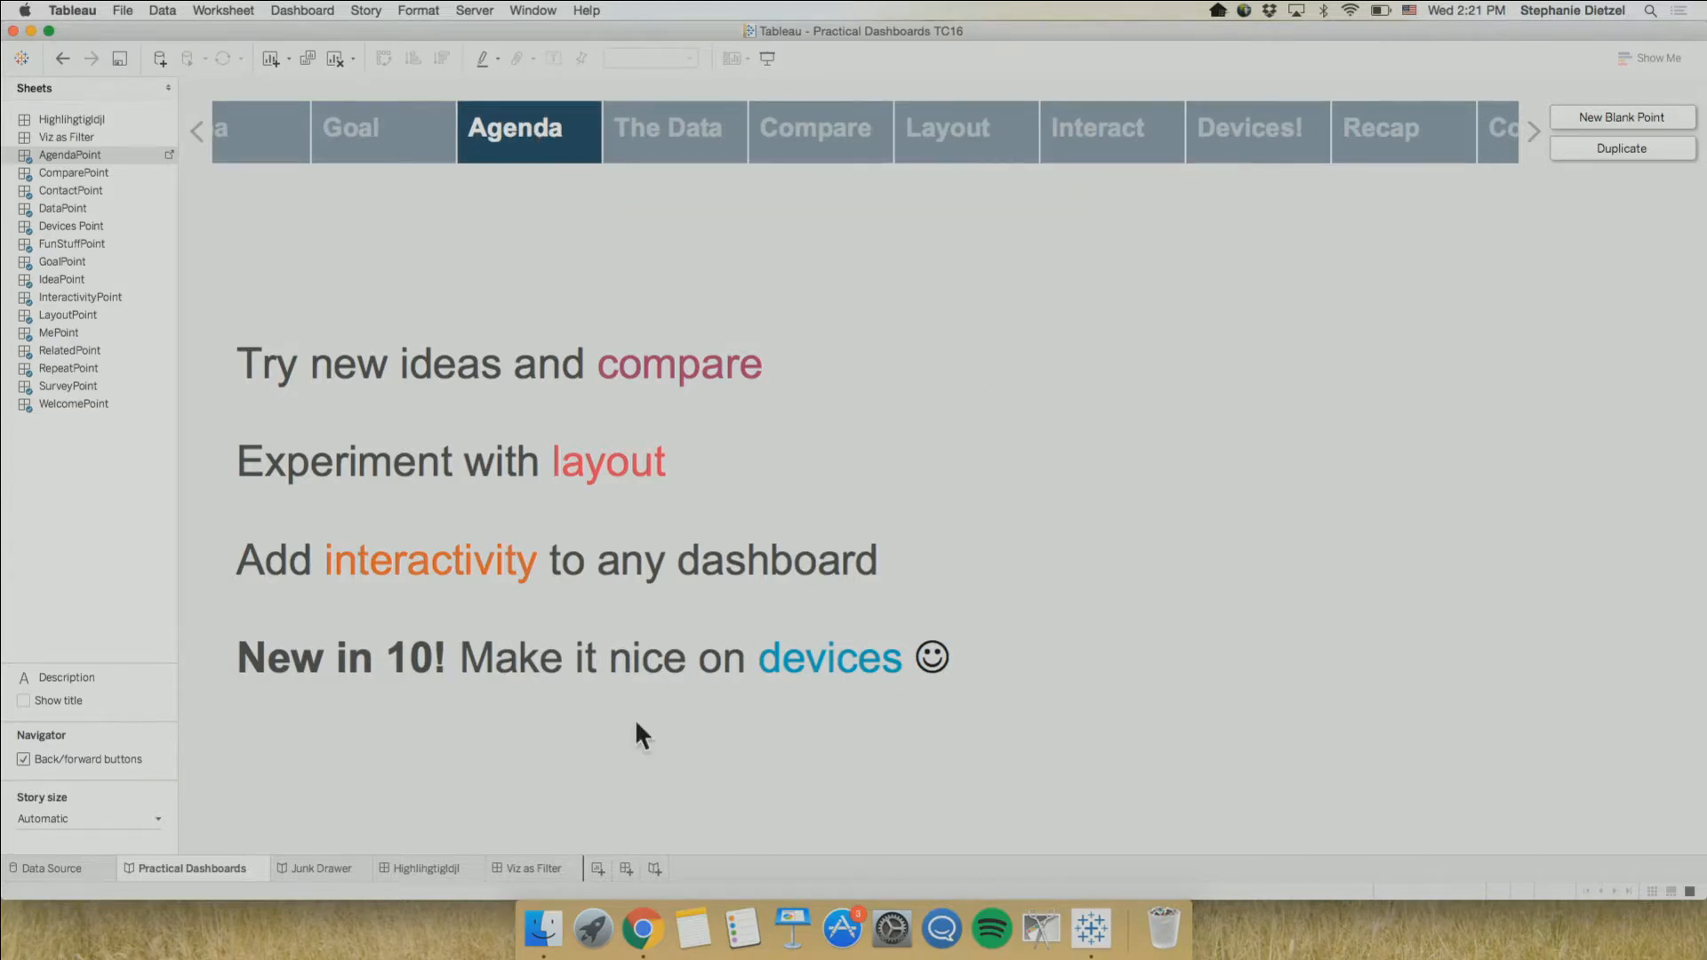
Open Viz as Filter in Device Preview and add a tablet layout for the Generic Tablet (1024 x 768)
click(545, 872)
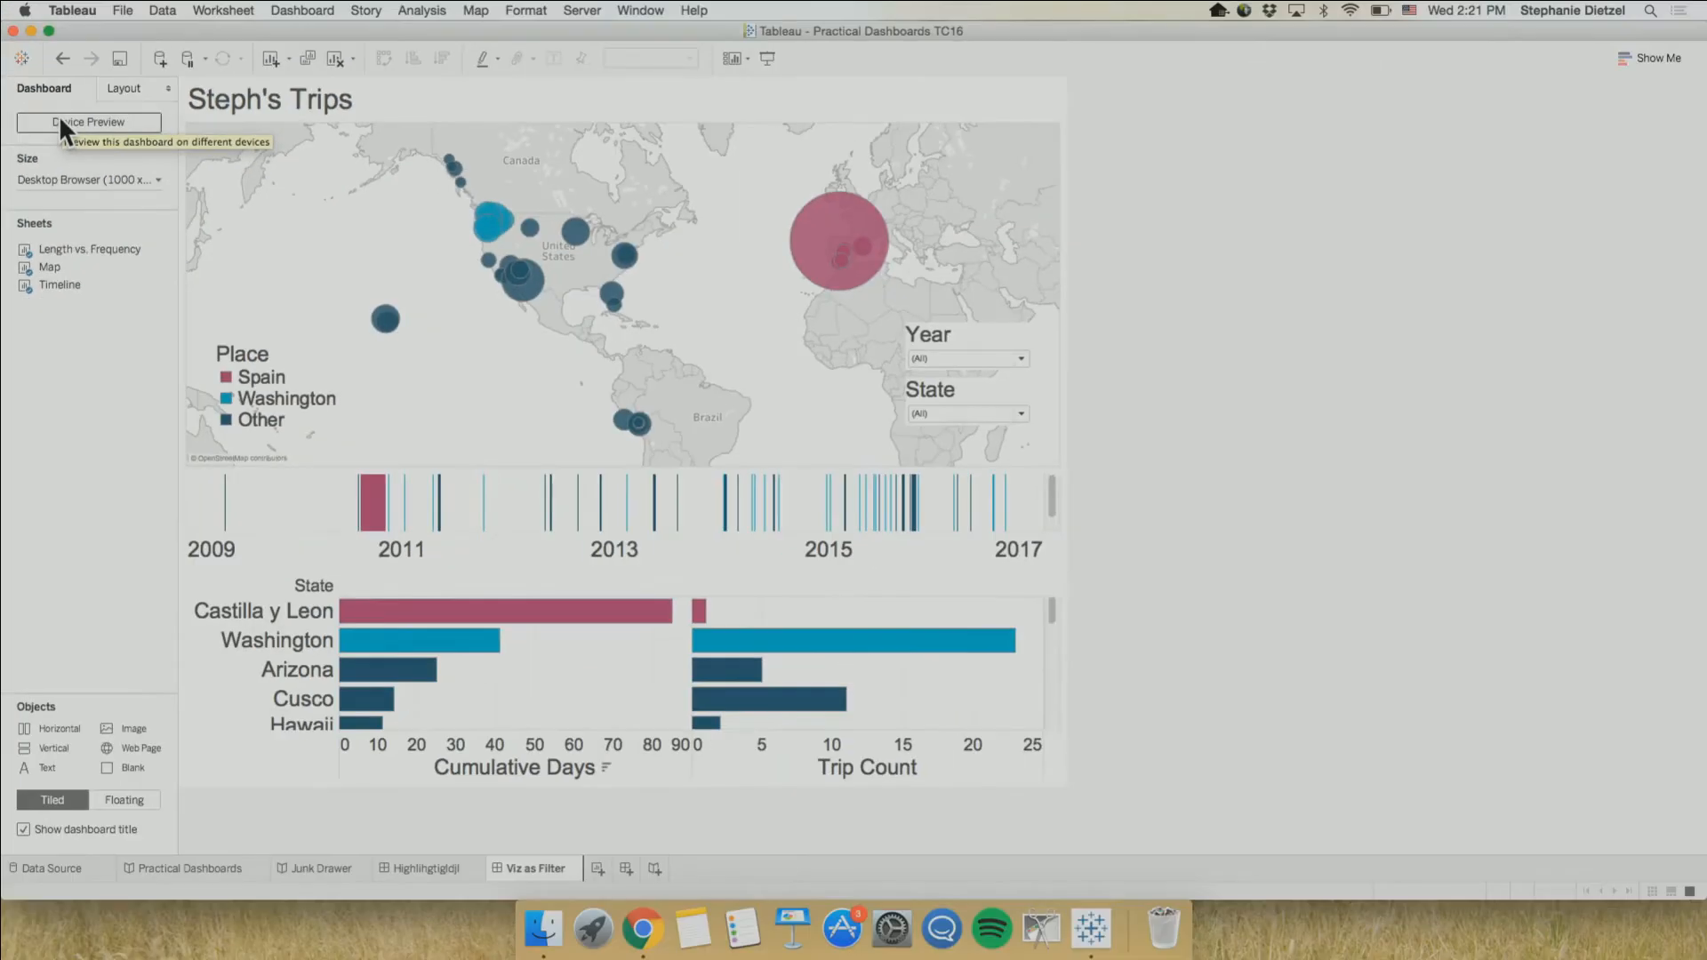
click(64, 122)
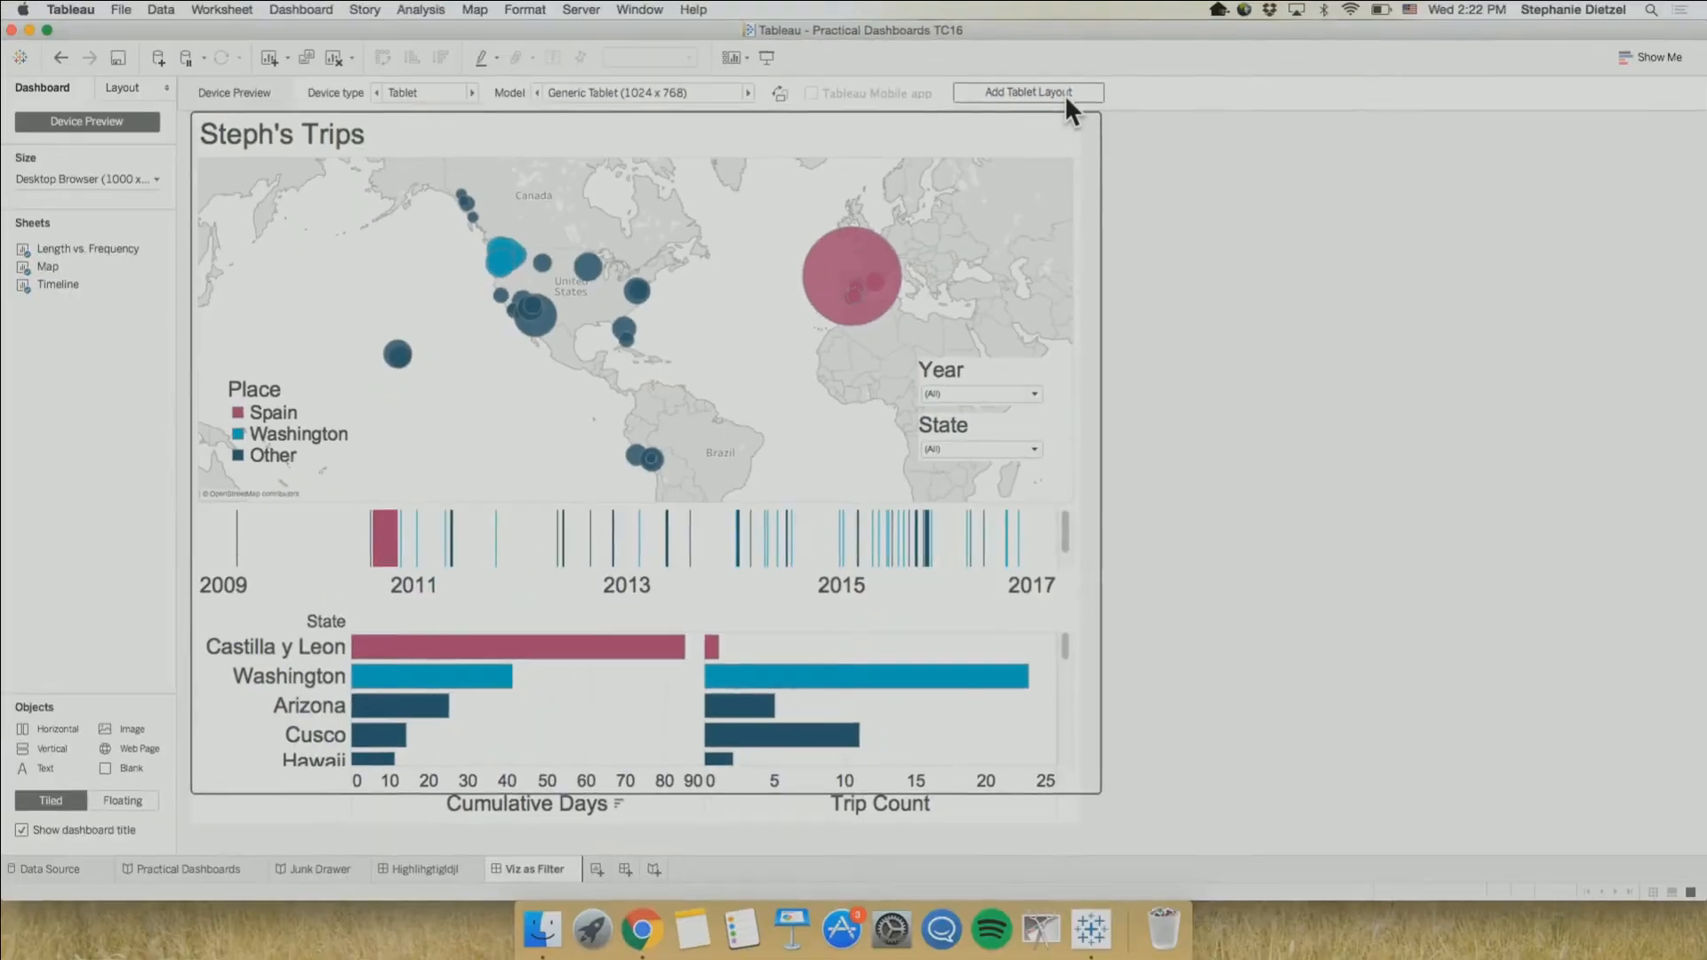
click(1067, 100)
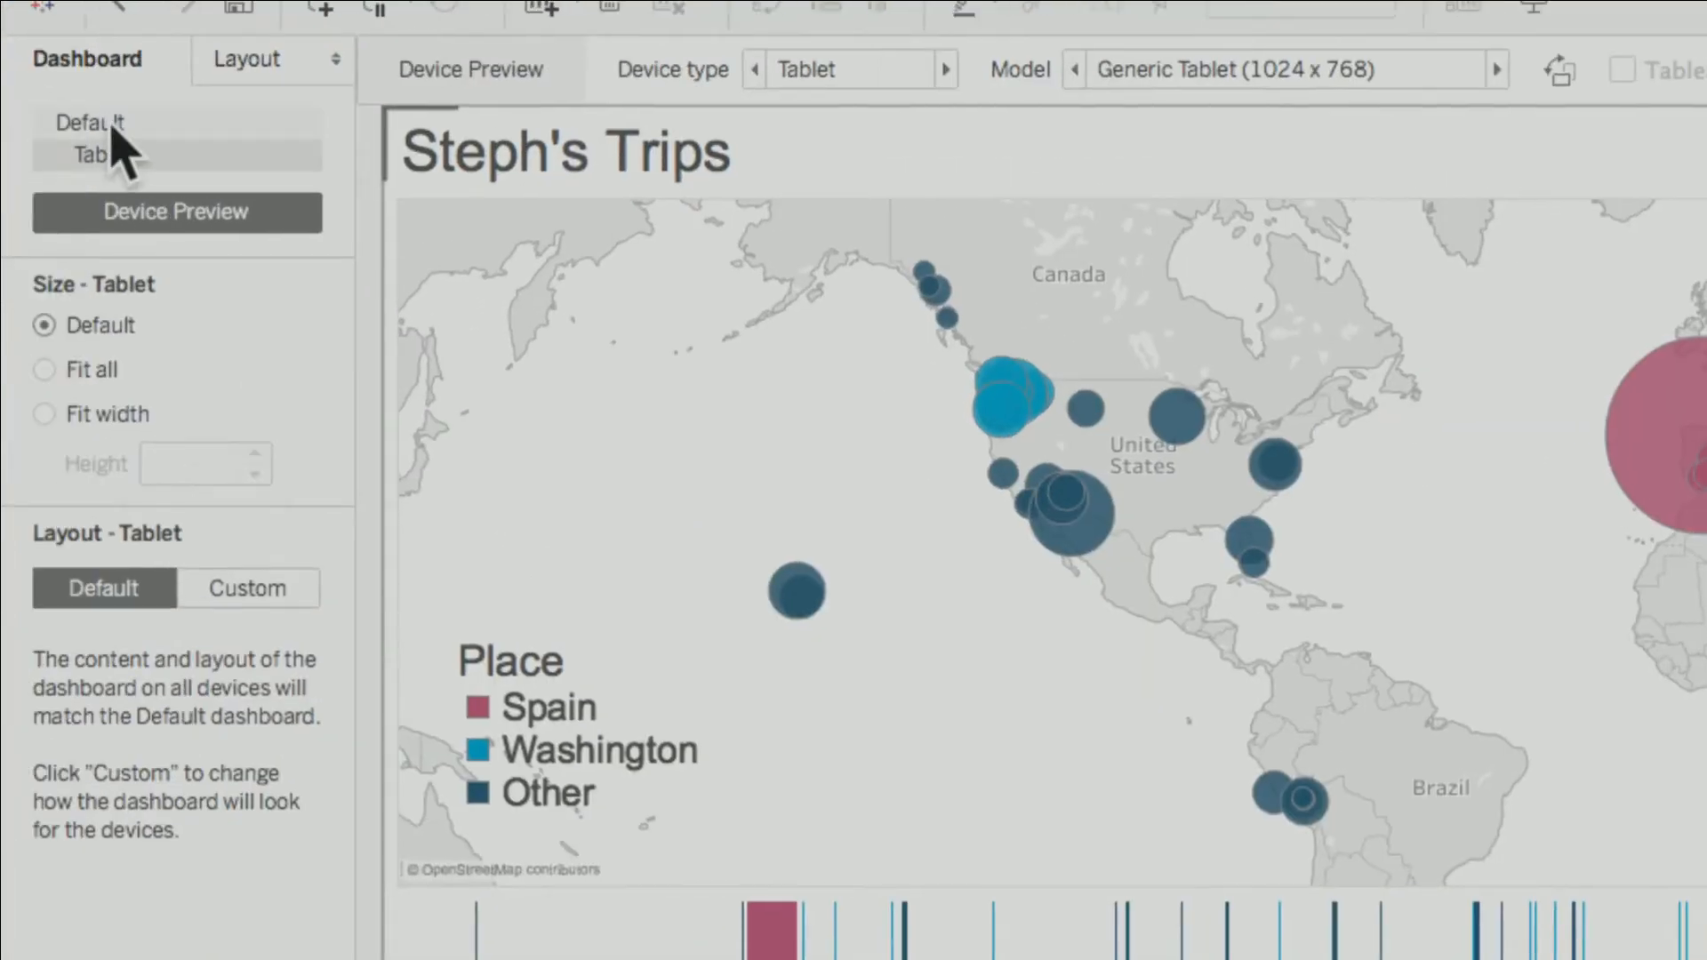
Compare the dashboard's Default layout with its Tablet layout, ending on the Tablet layout
click(112, 125)
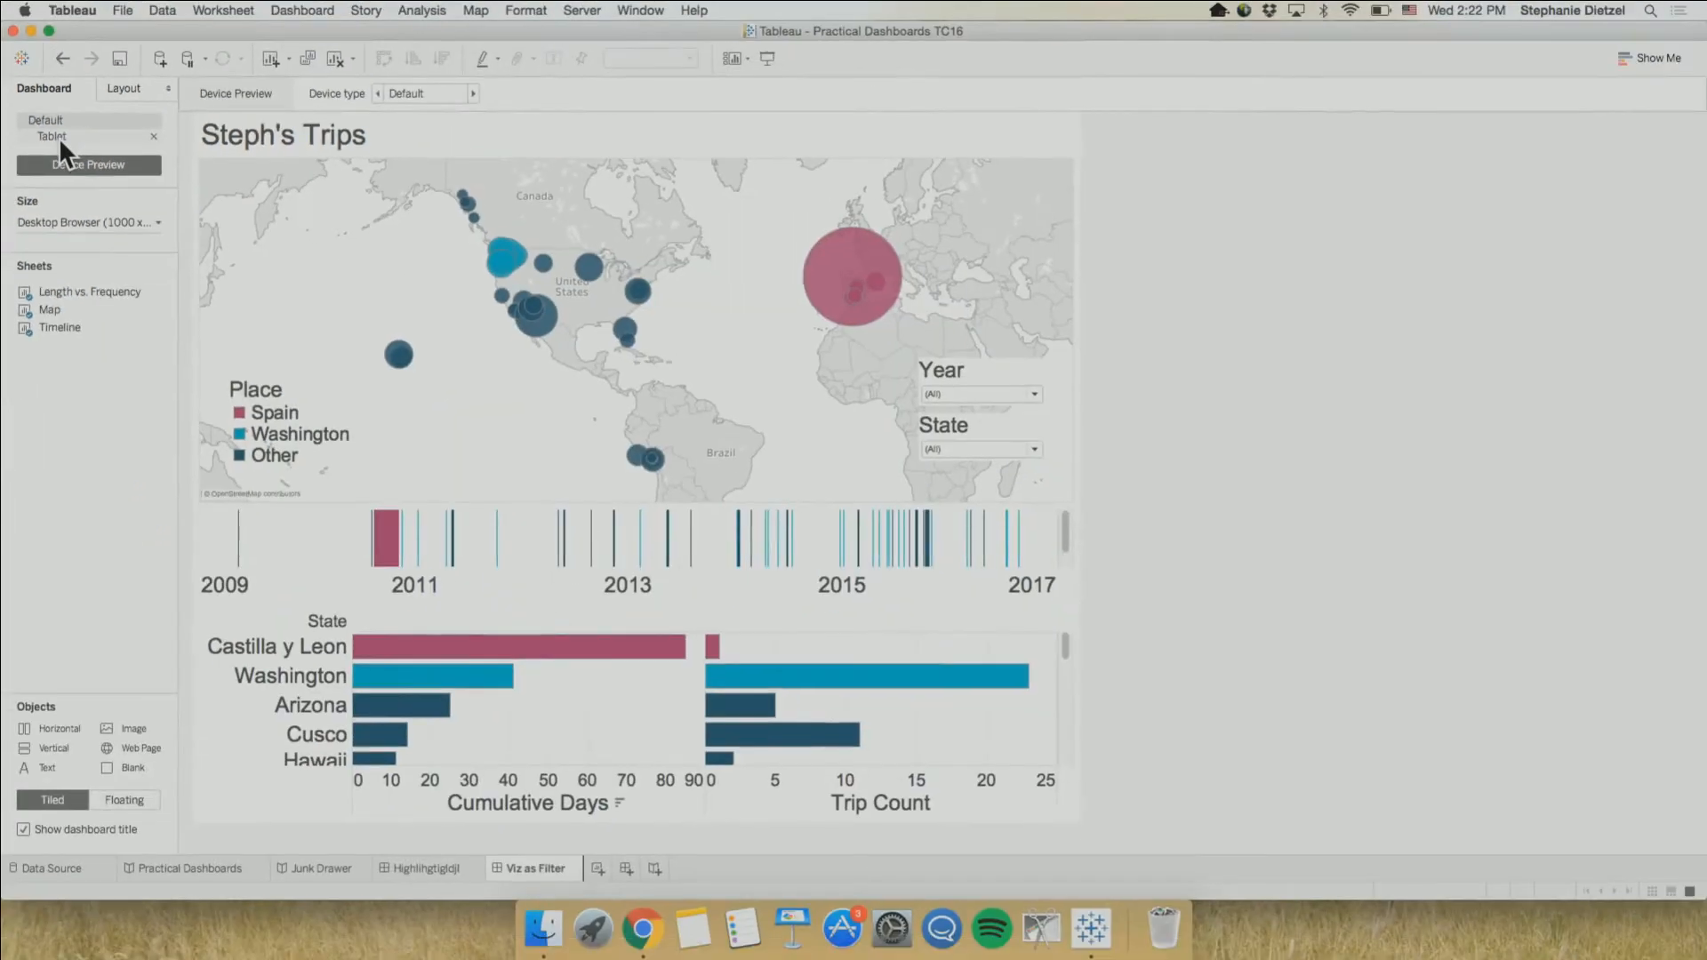
click(119, 159)
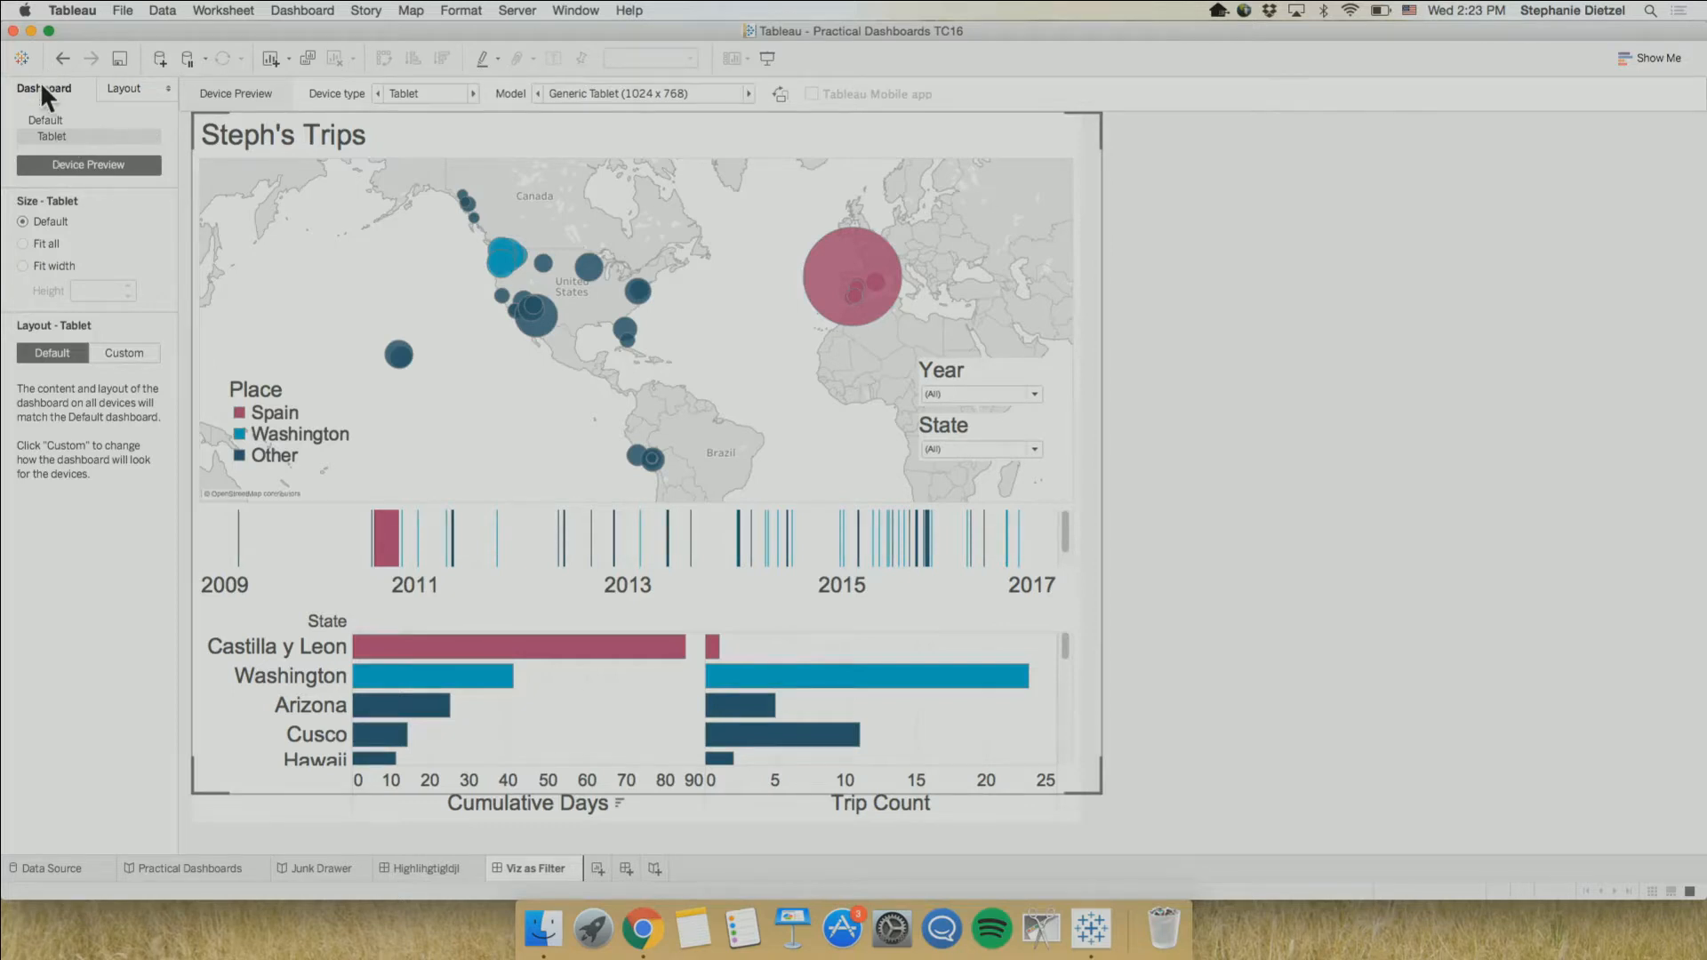
click(36, 117)
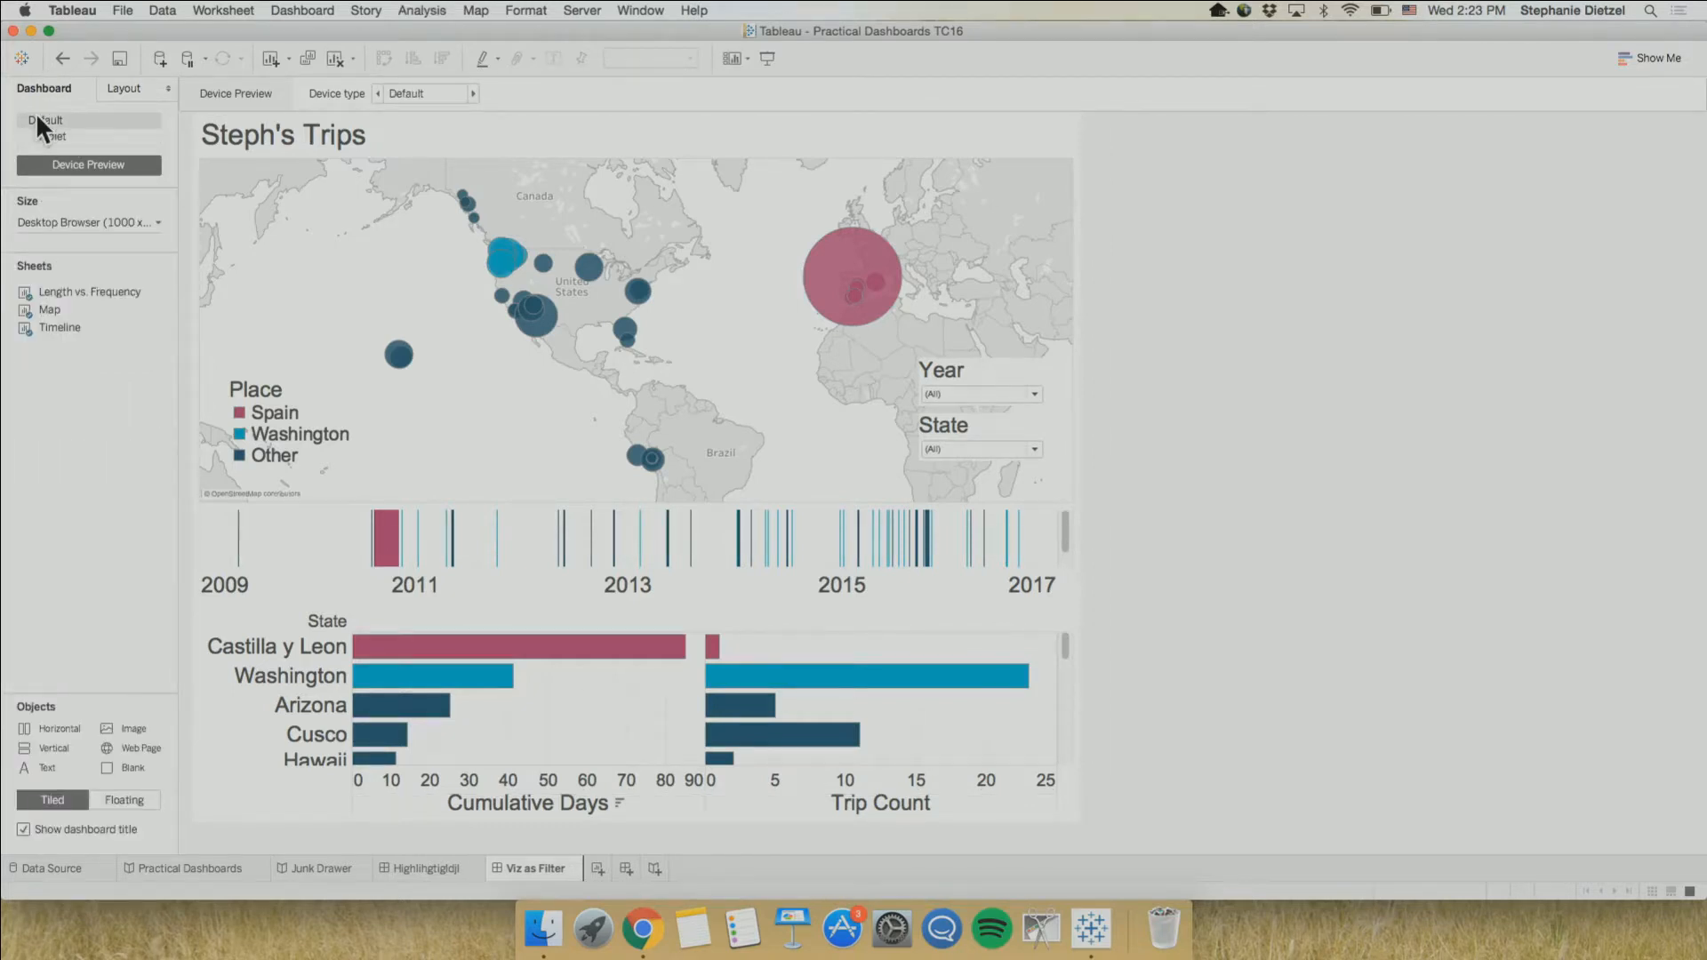
click(59, 131)
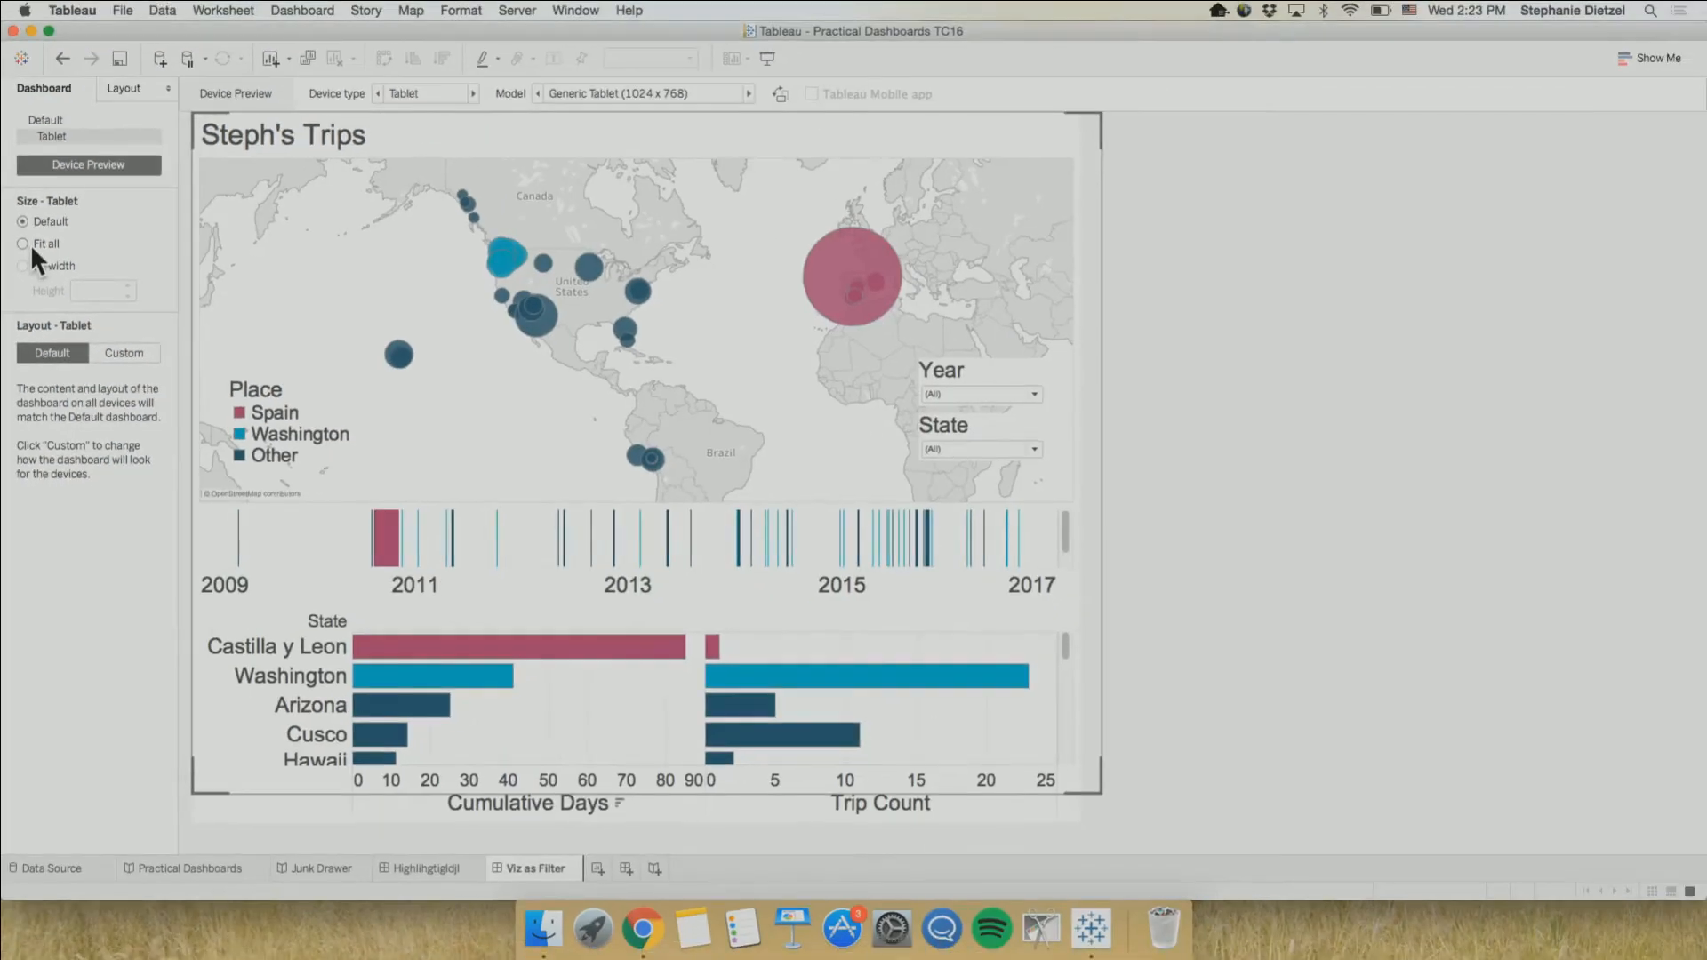
Set the tablet layout's size to Fit all and preview it on the iPad (1024 x 768) in portrait mode
click(30, 244)
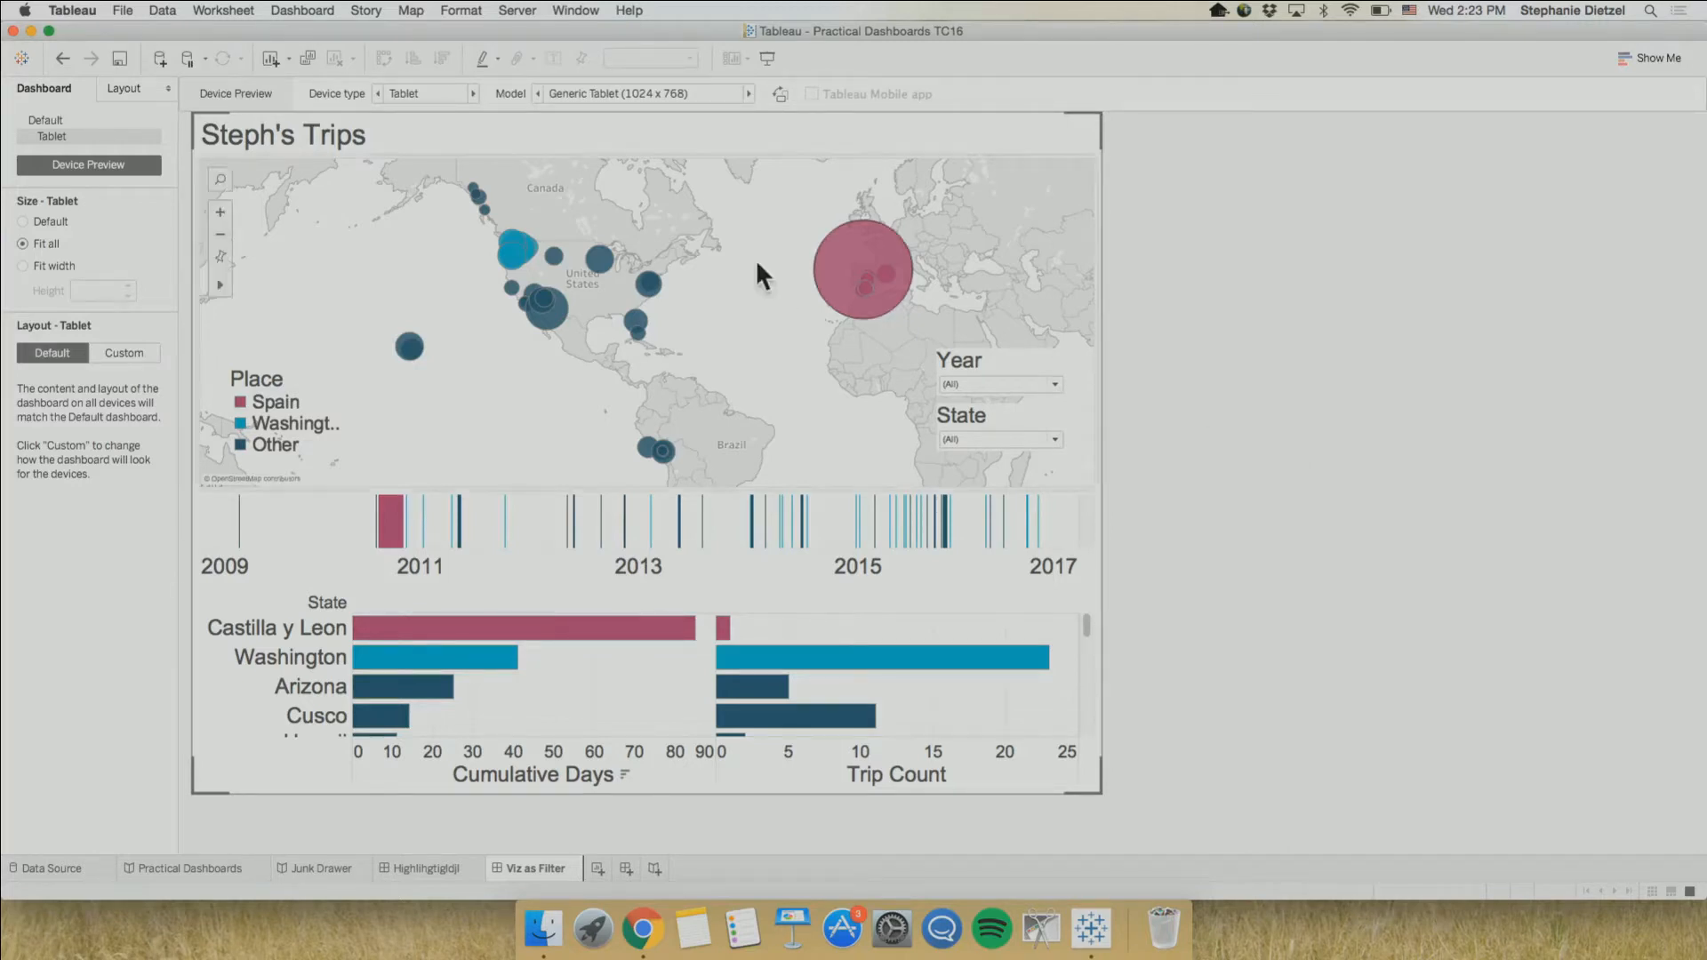
click(749, 93)
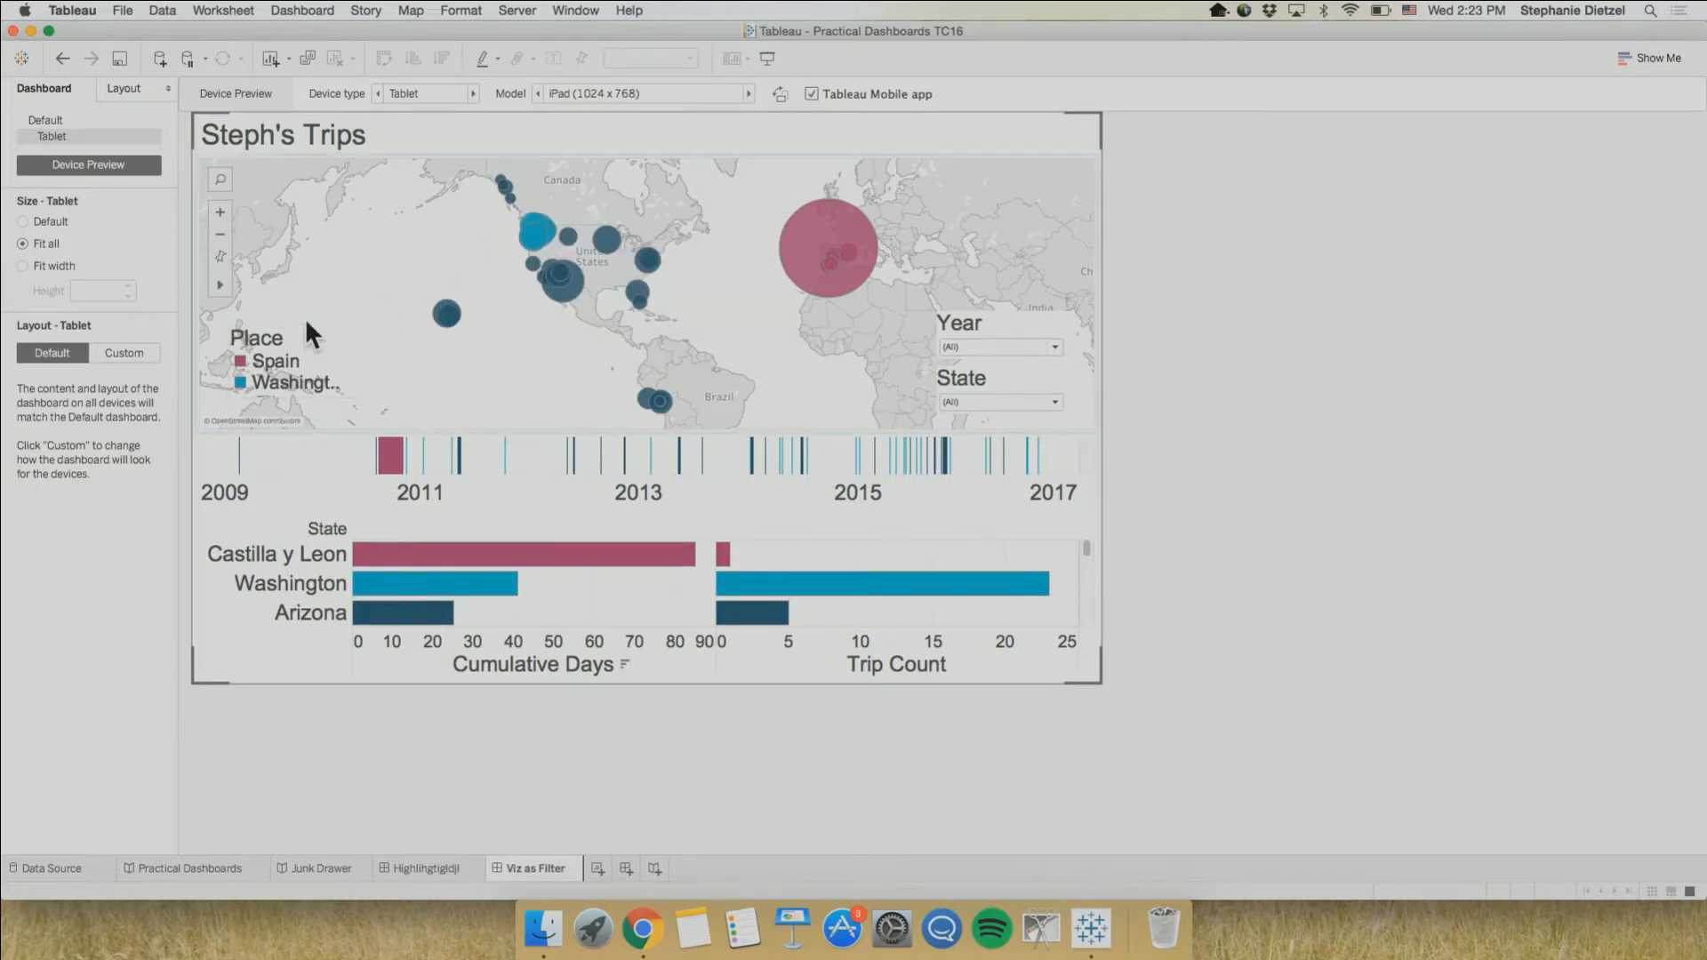
click(295, 344)
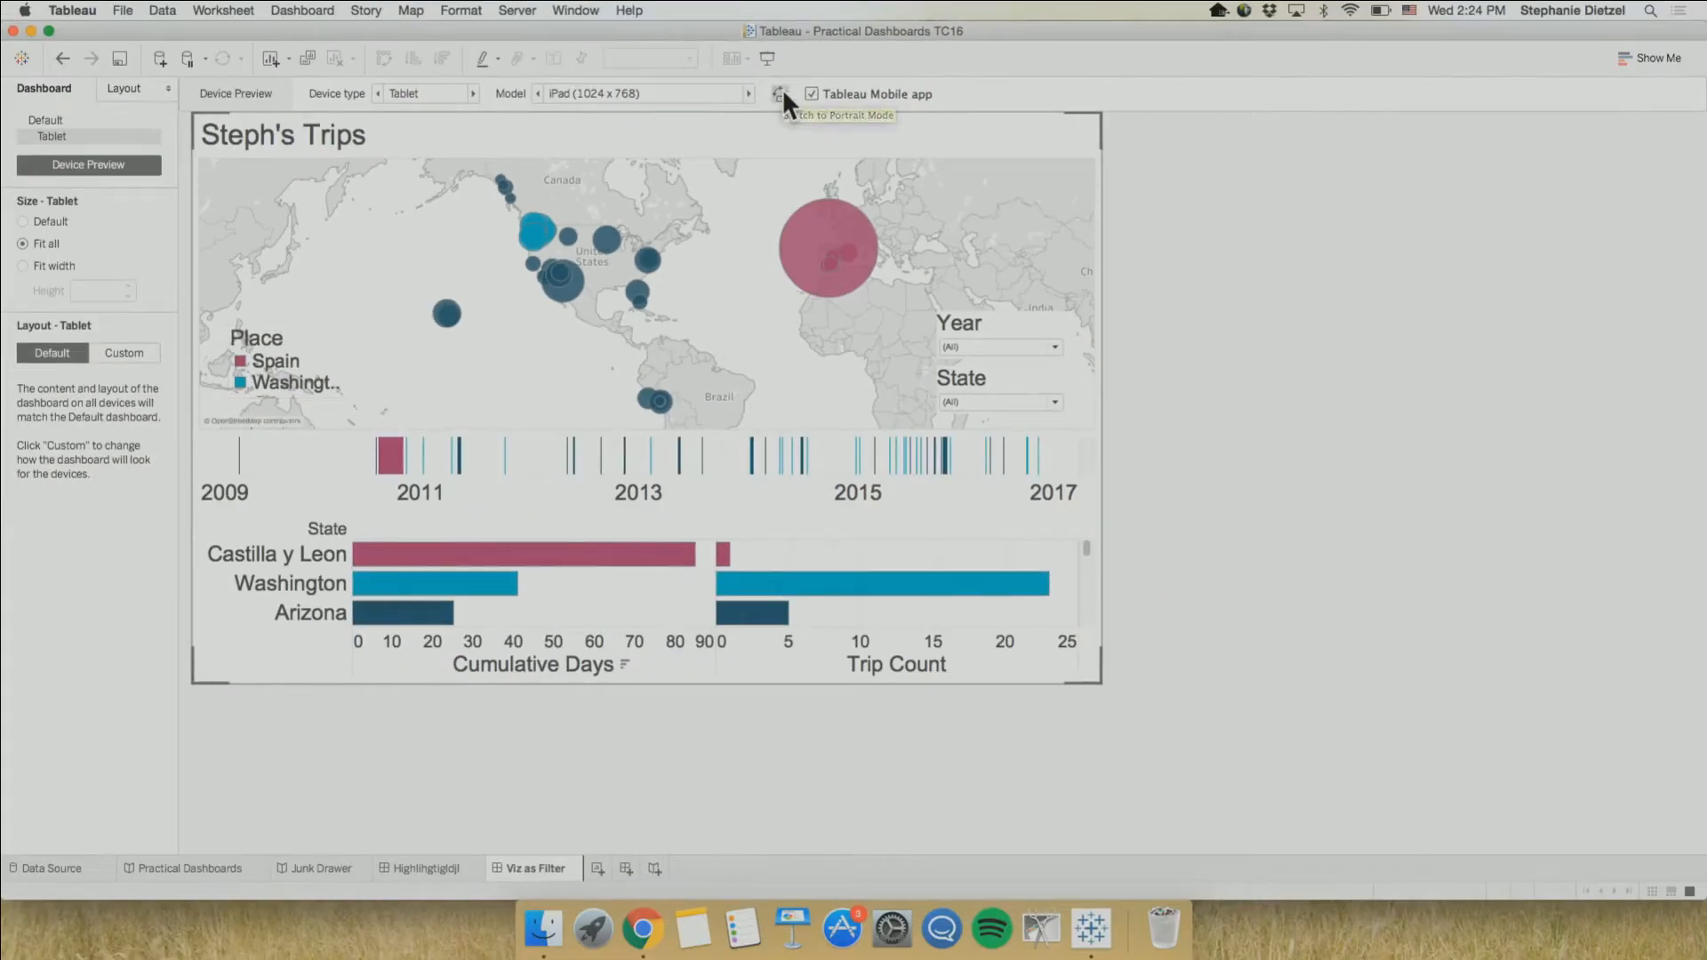
click(781, 92)
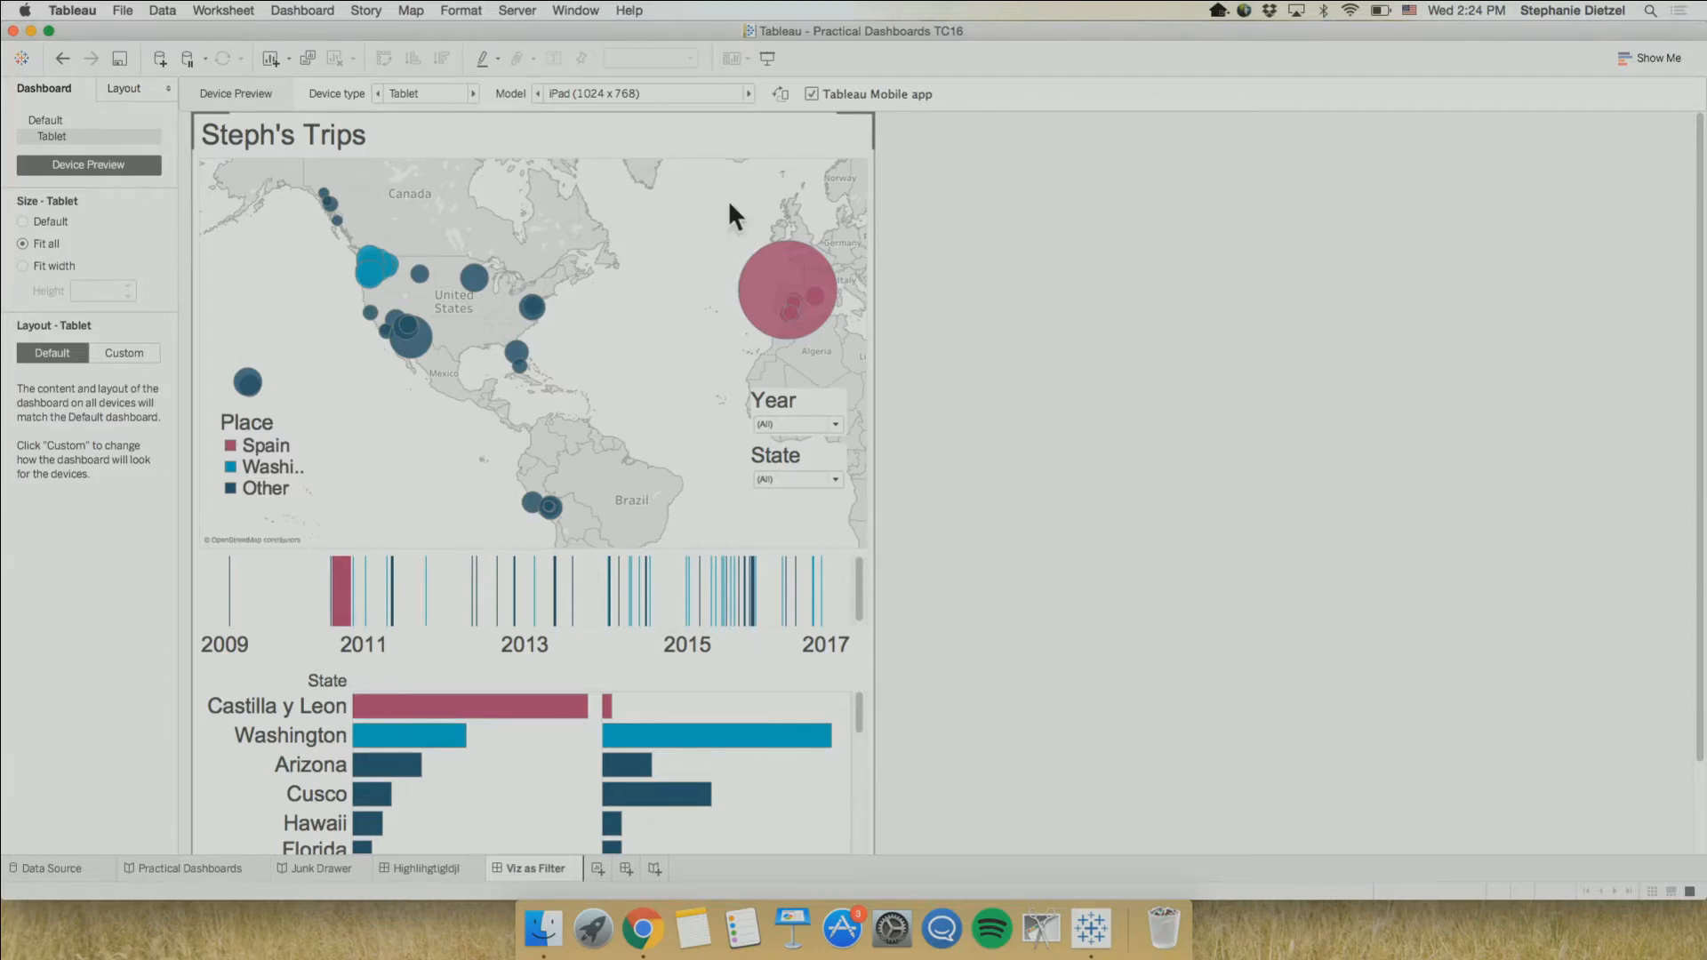
Compare the portrait preview on the Generic Tablet and iPad, and set the model to iPad Mini (1024 x 768)
click(538, 94)
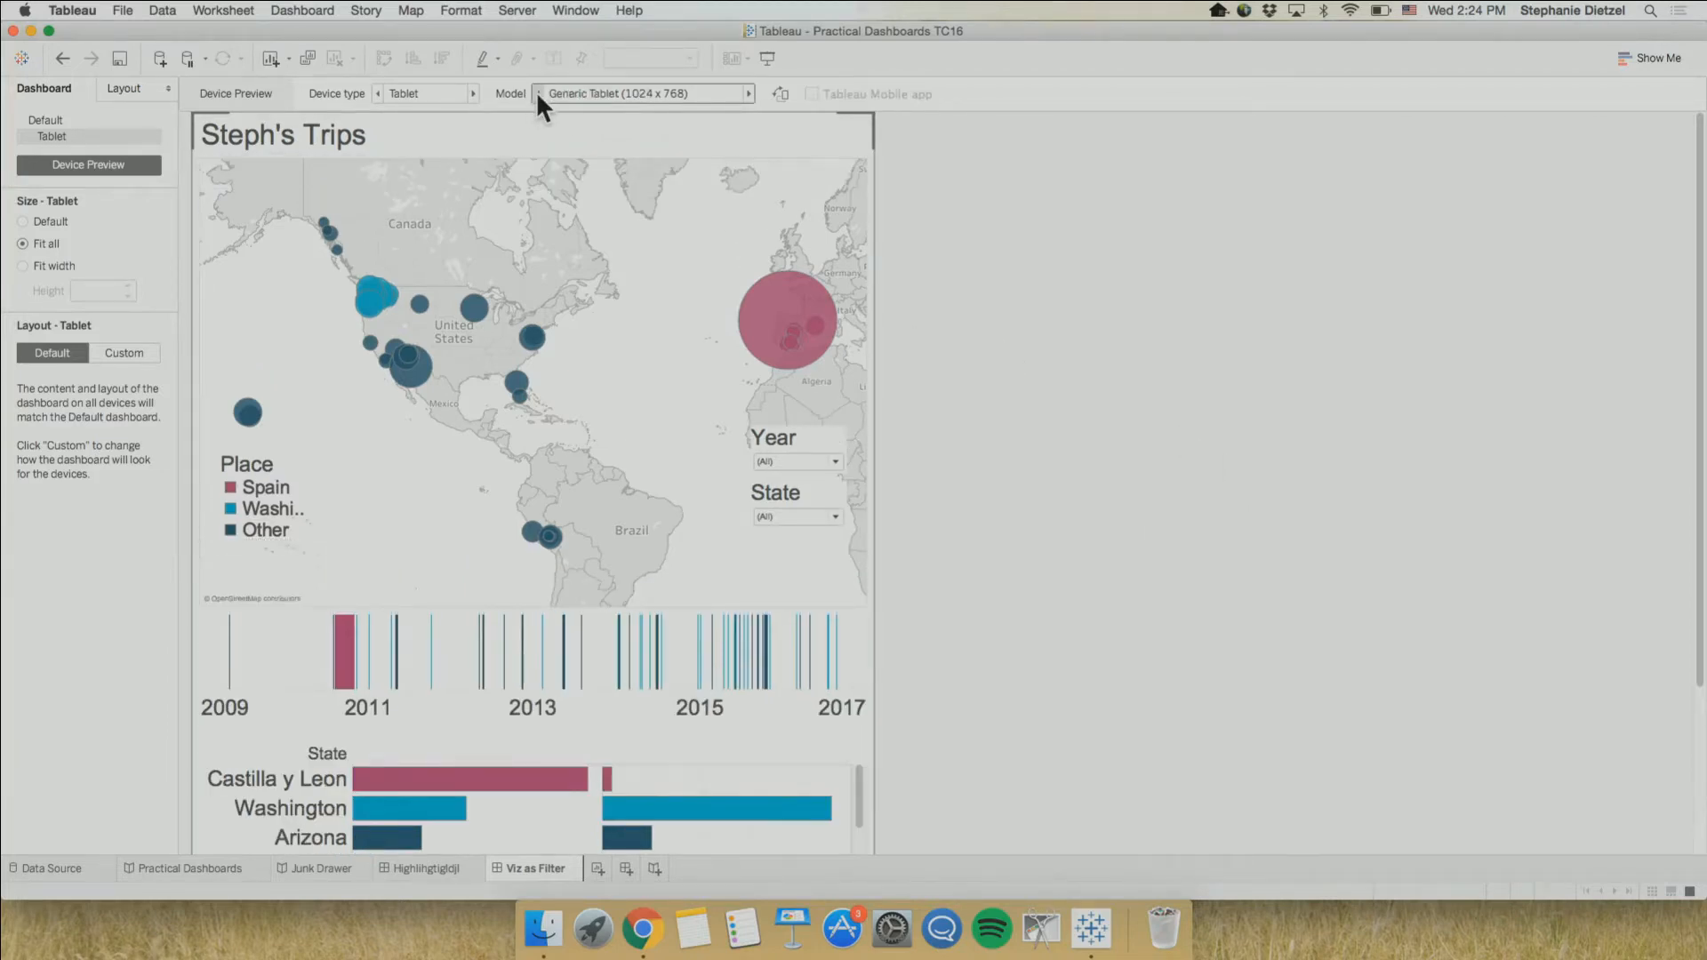
click(750, 94)
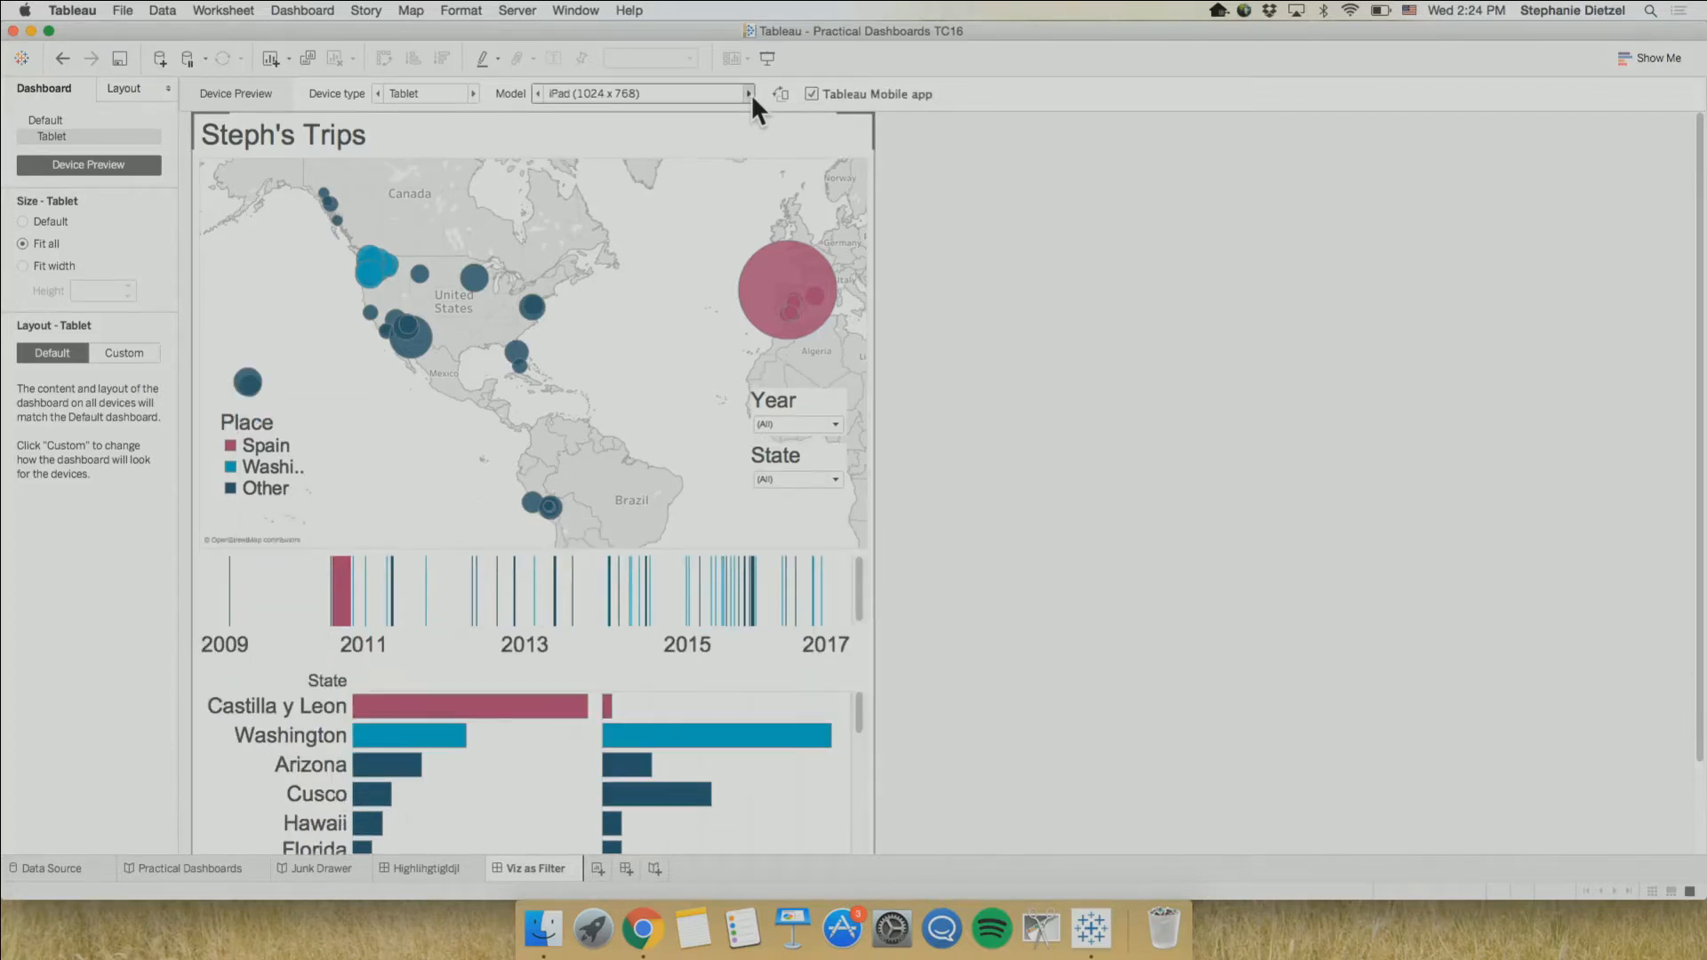
click(751, 93)
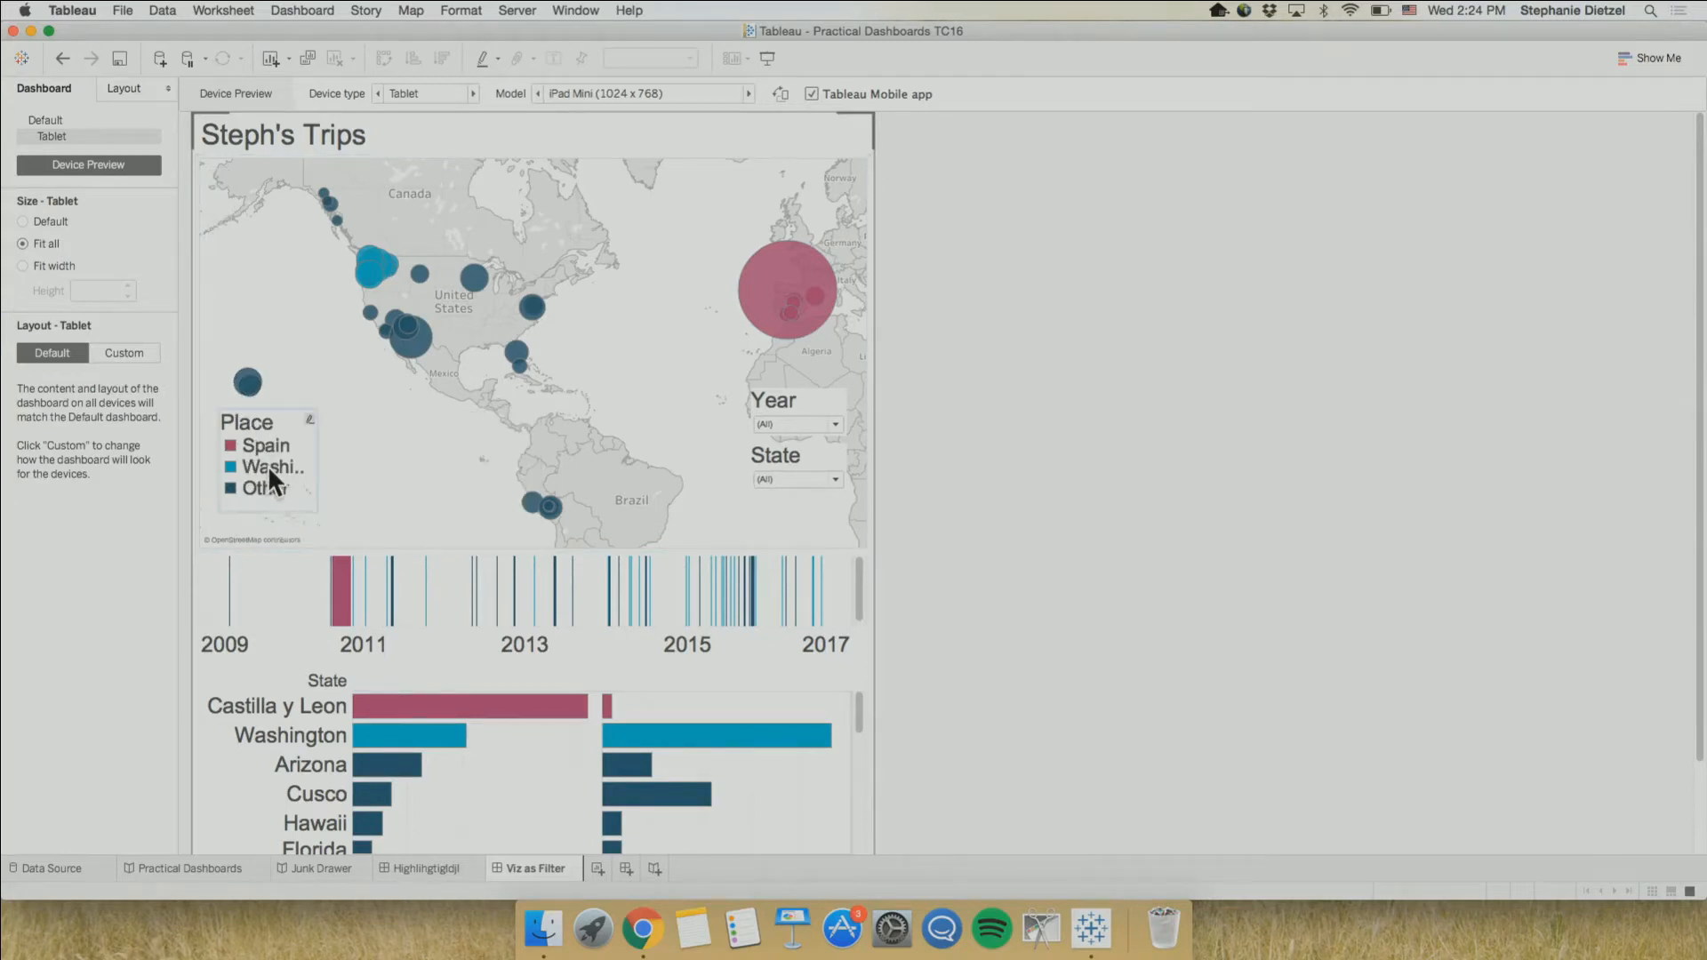
Widen the Place legend on the tablet layout so that the full Washington label fits
click(289, 468)
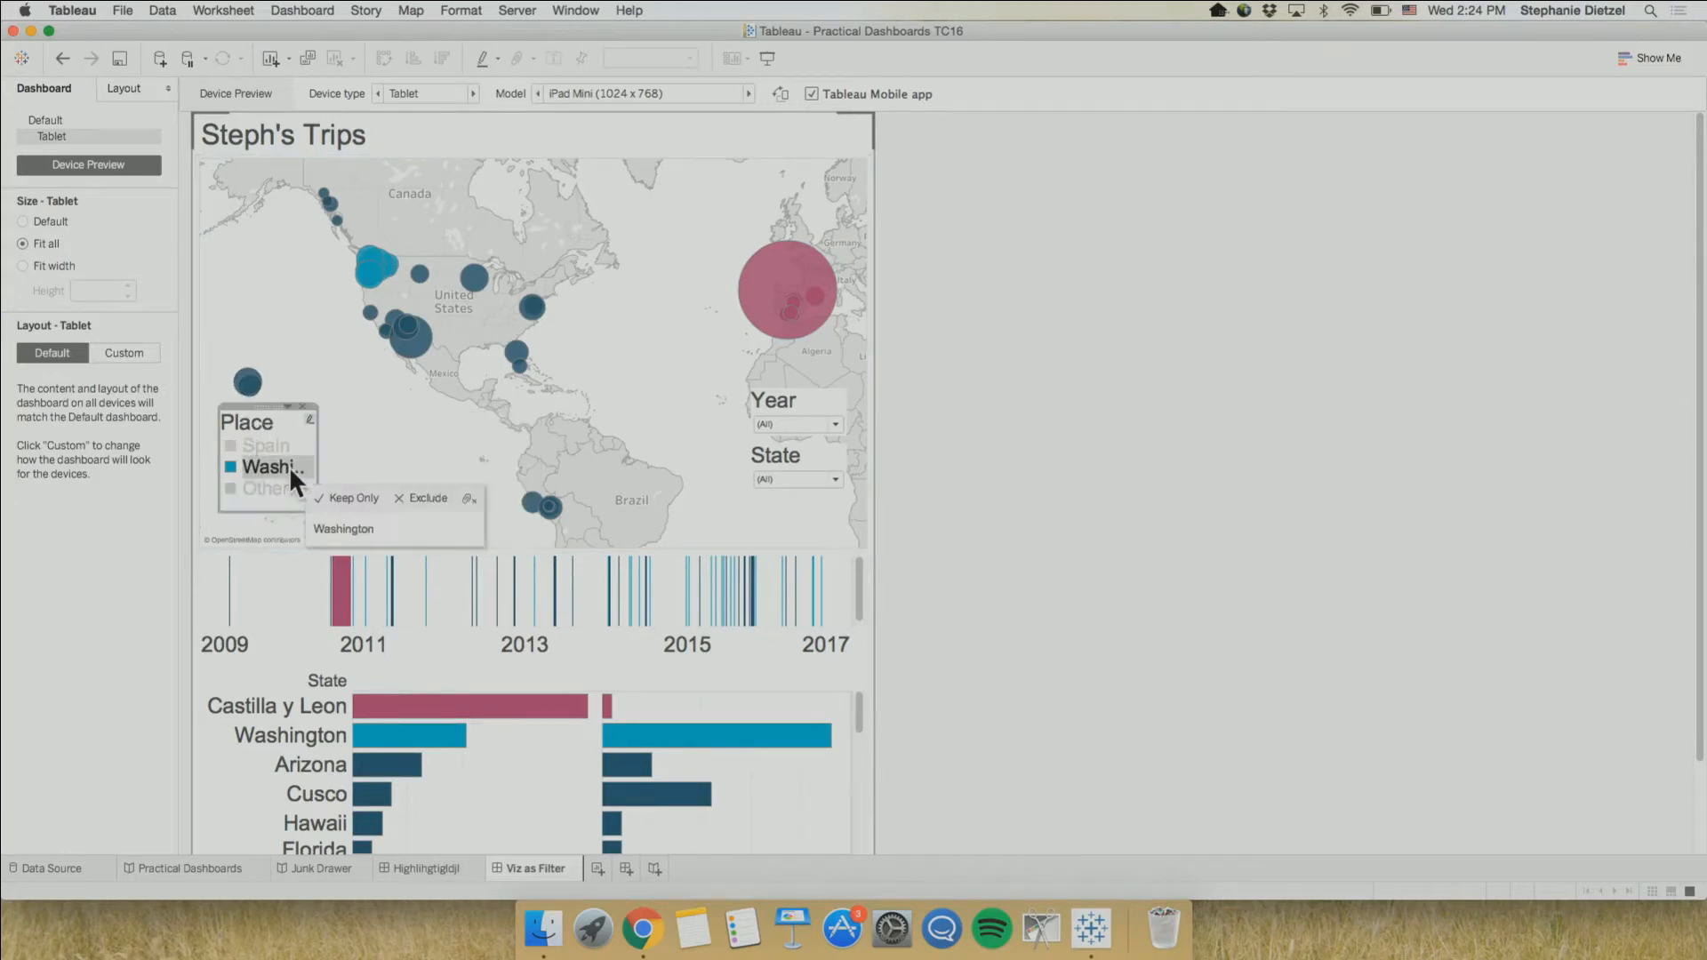
click(295, 462)
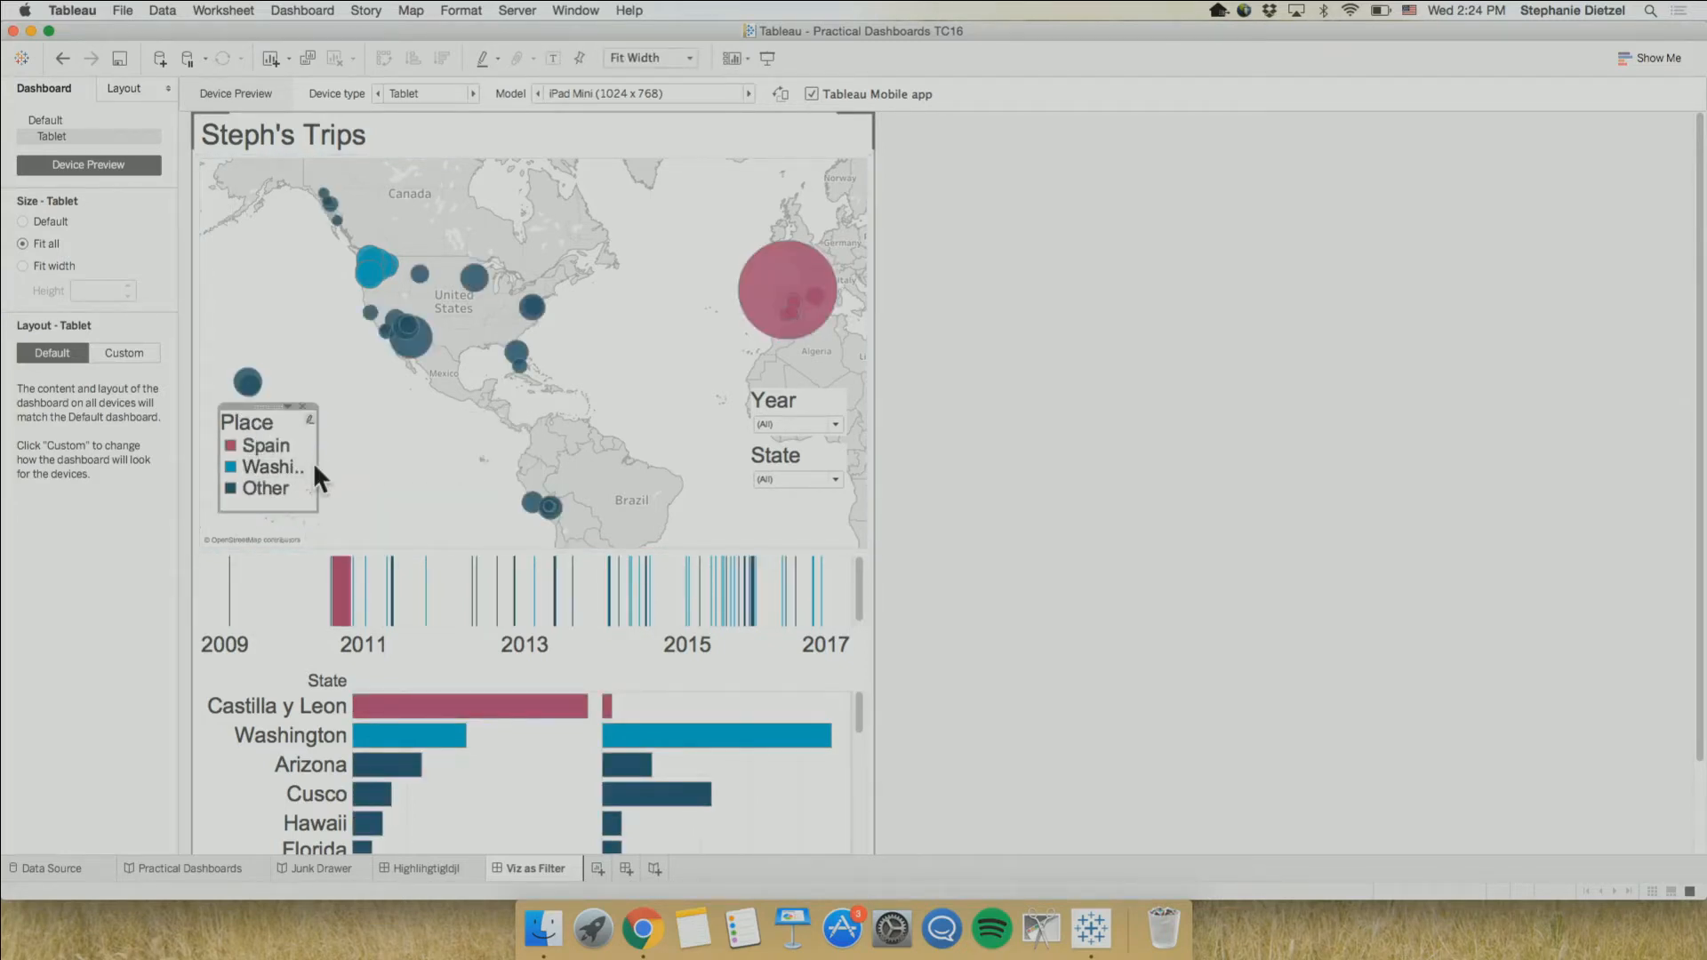
drag(314, 465, 366, 461)
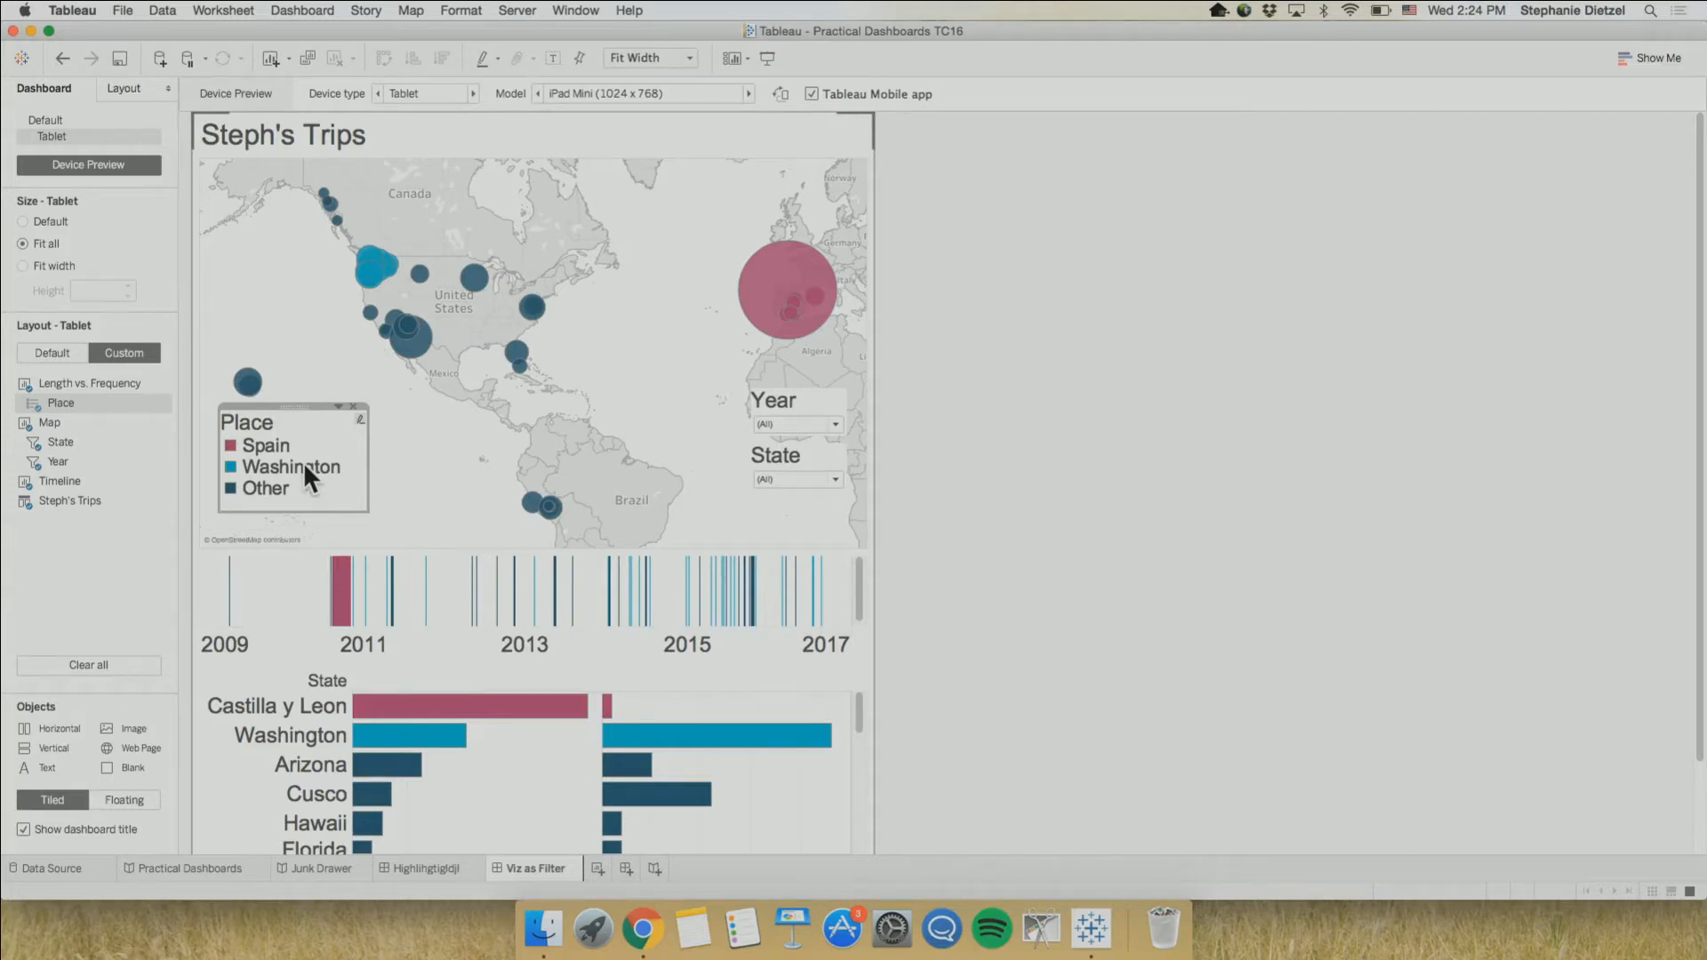
Move the container holding the Year and State filters off the map into its own tiled column beside it
click(800, 398)
double_click(793, 382)
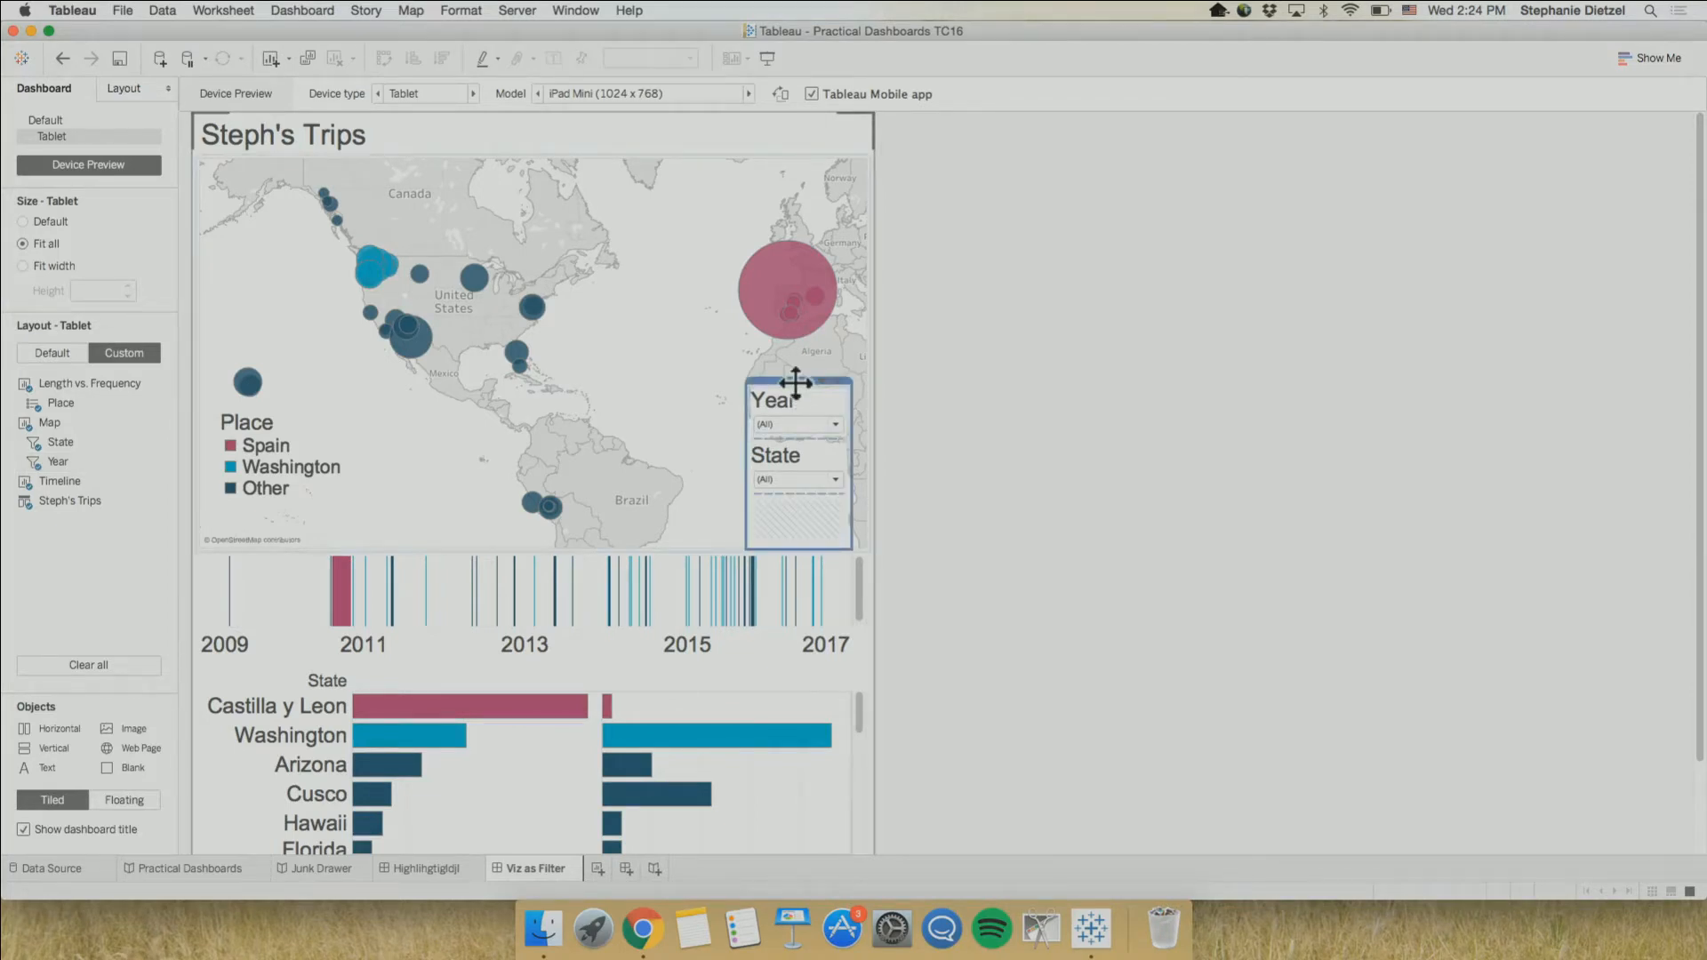
mouse_move(796, 383)
mouse_down()
mouse_move(696, 372)
mouse_move(718, 423)
mouse_move(619, 364)
mouse_move(629, 388)
mouse_move(692, 371)
mouse_up()
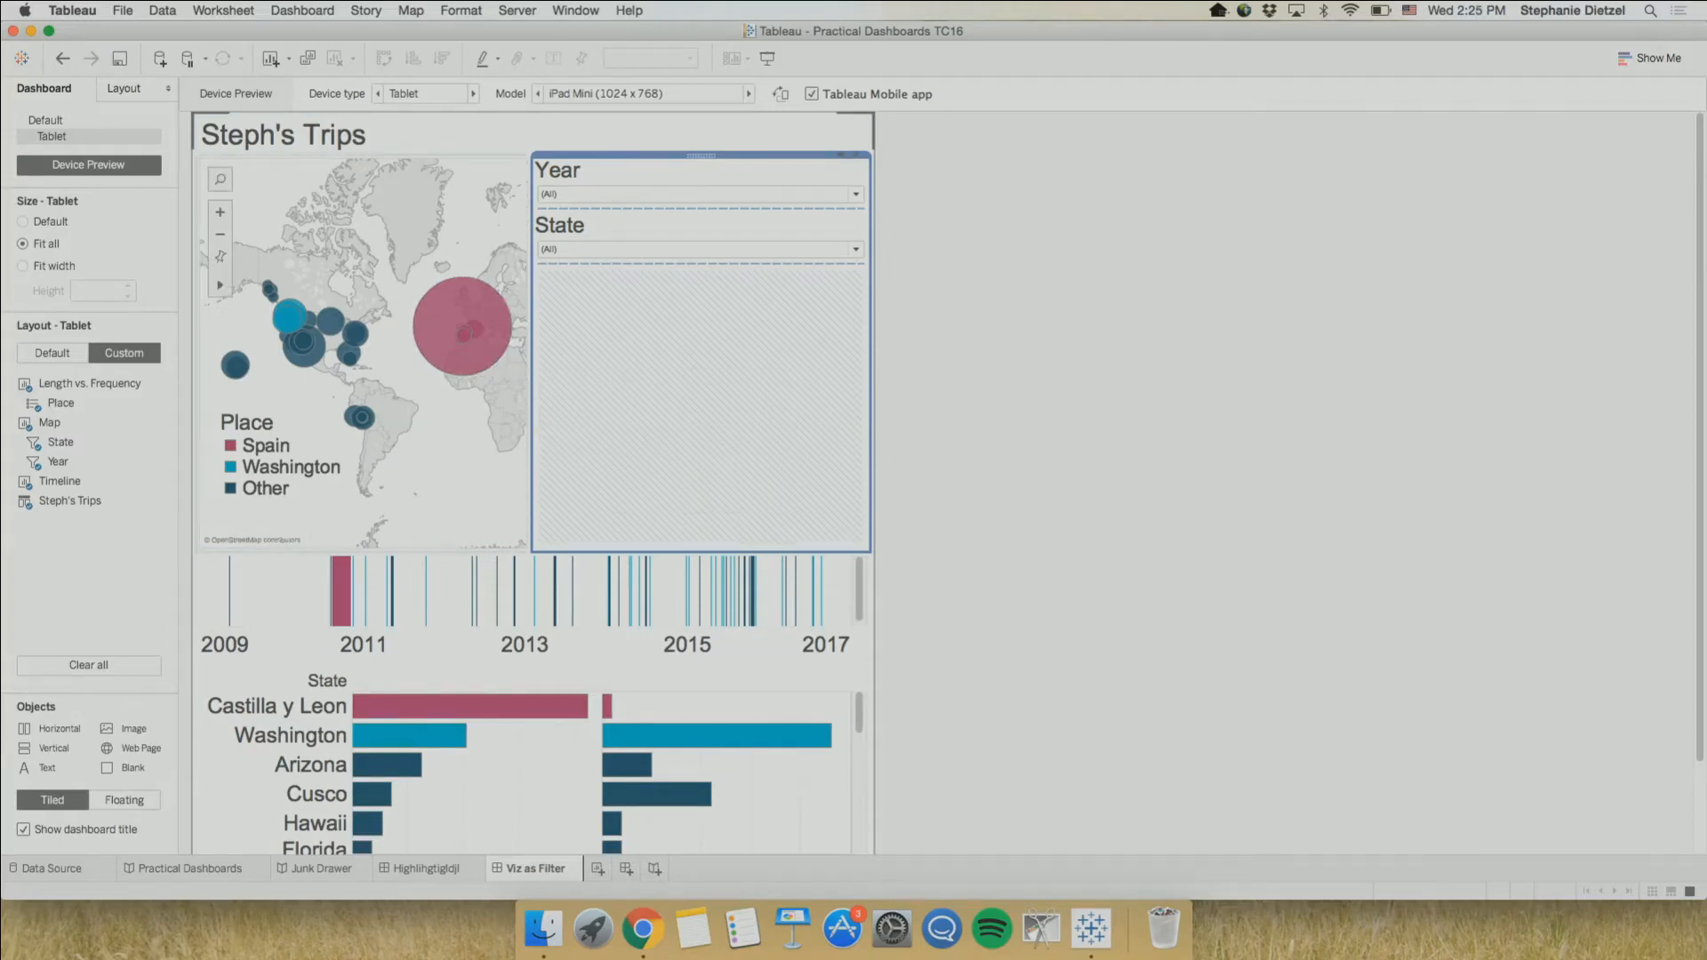
Move the Place legend off the map into the filter container, directly beneath the State filter
click(271, 464)
mouse_move(287, 407)
mouse_down()
mouse_move(381, 444)
mouse_move(562, 381)
mouse_up()
drag(634, 330, 634, 330)
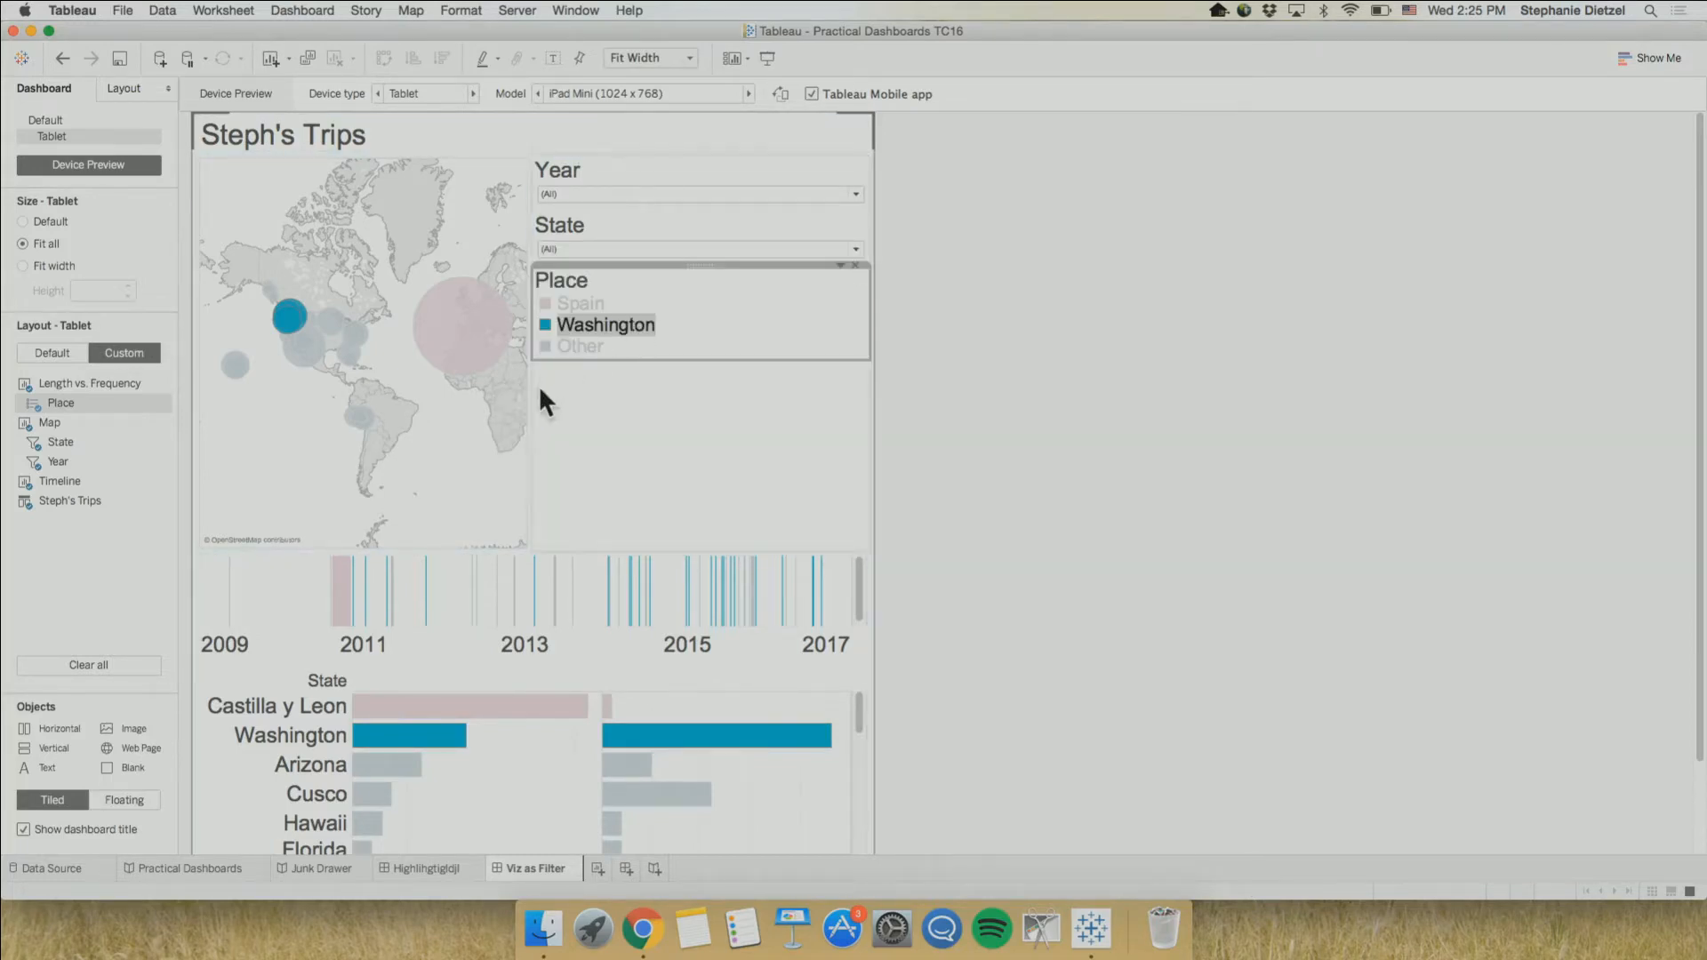
Narrow the column of filters and legend to give the map more width, and clear the Washington highlight
drag(532, 401, 673, 410)
click(727, 427)
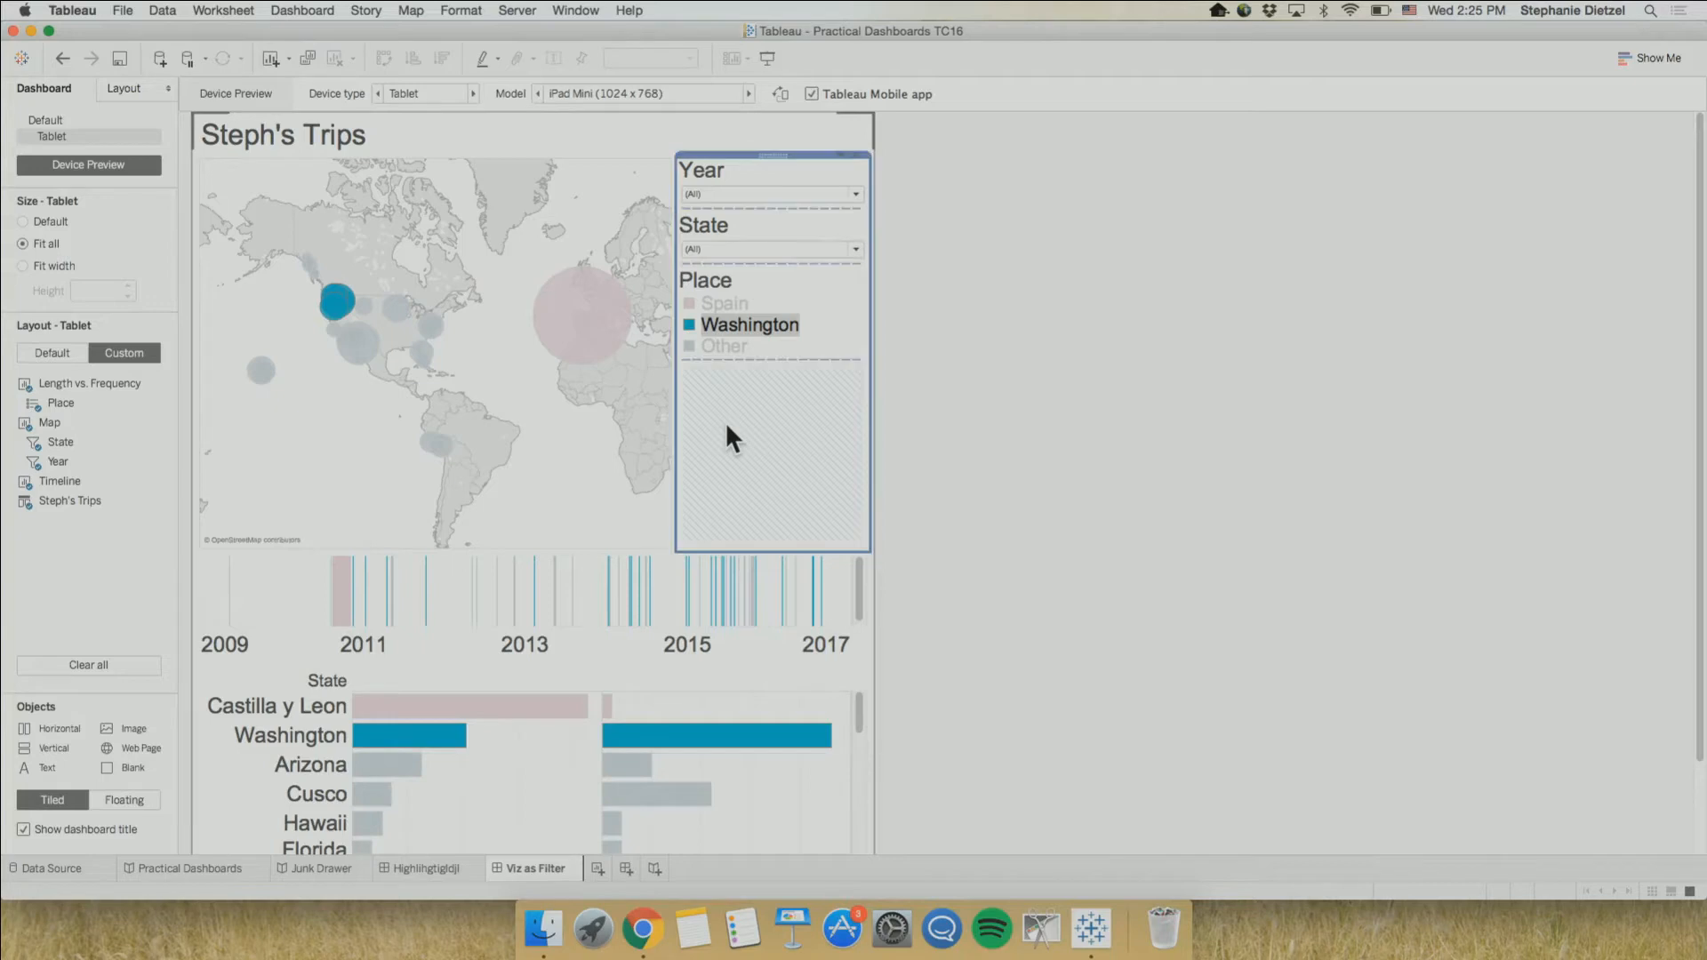
click(1024, 405)
click(525, 382)
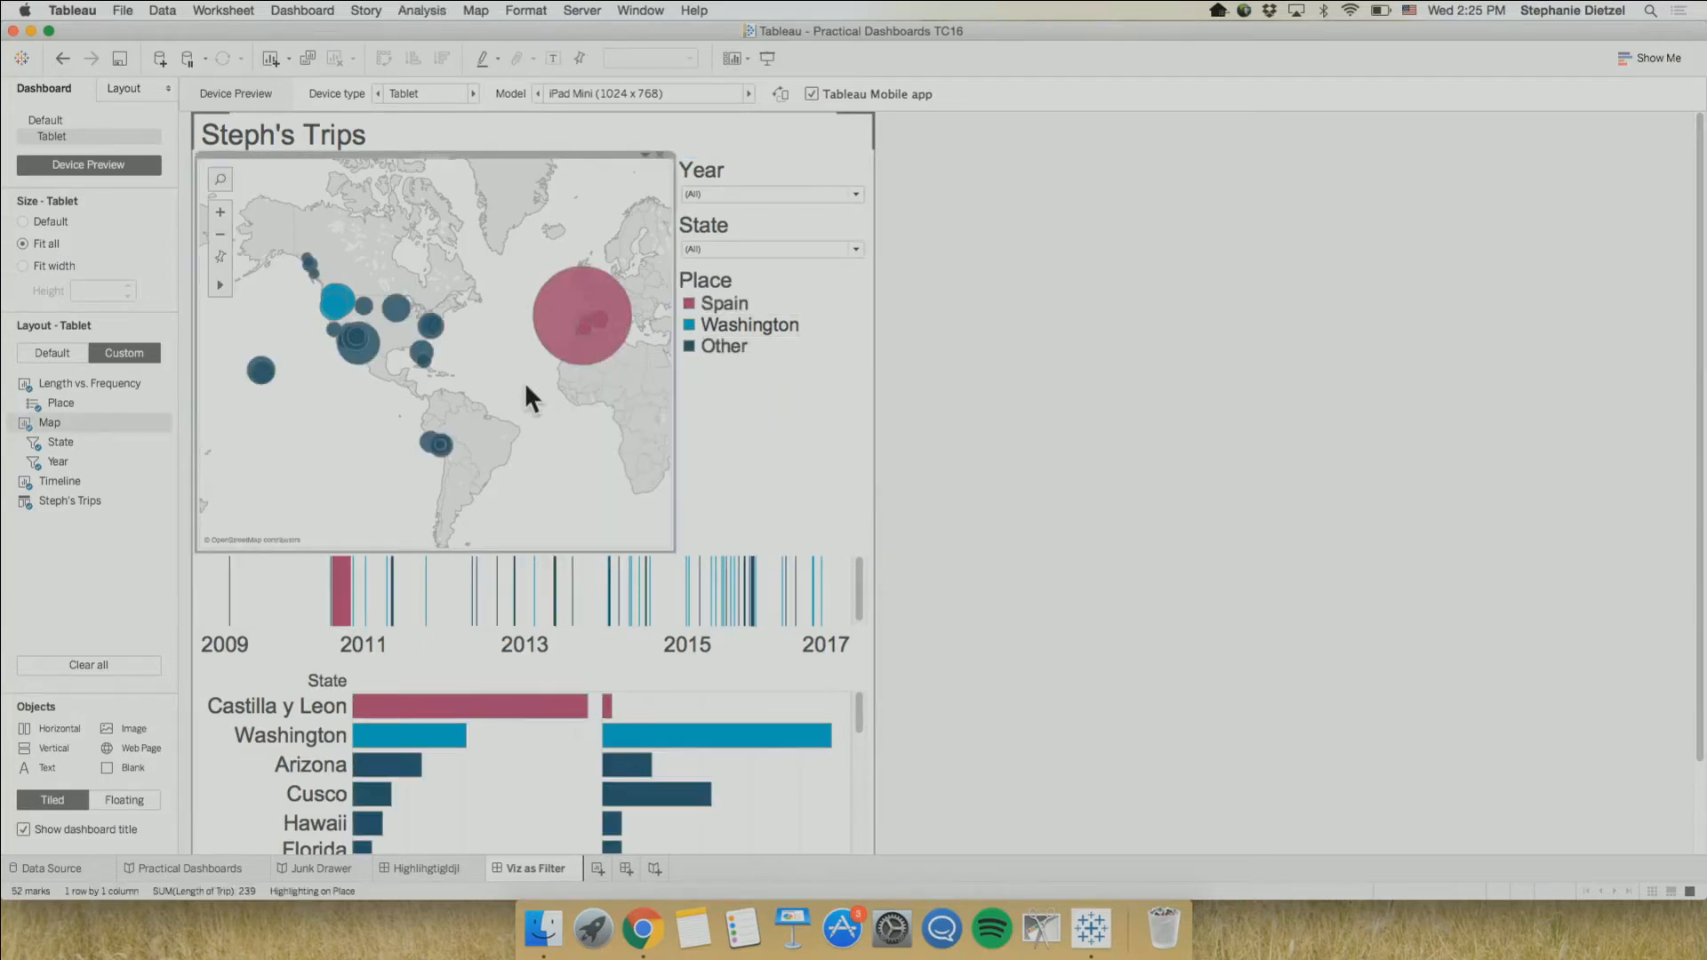
Rotate the tablet preview to landscape and set the preview model to Generic Tablet (1024 x 768)
click(783, 93)
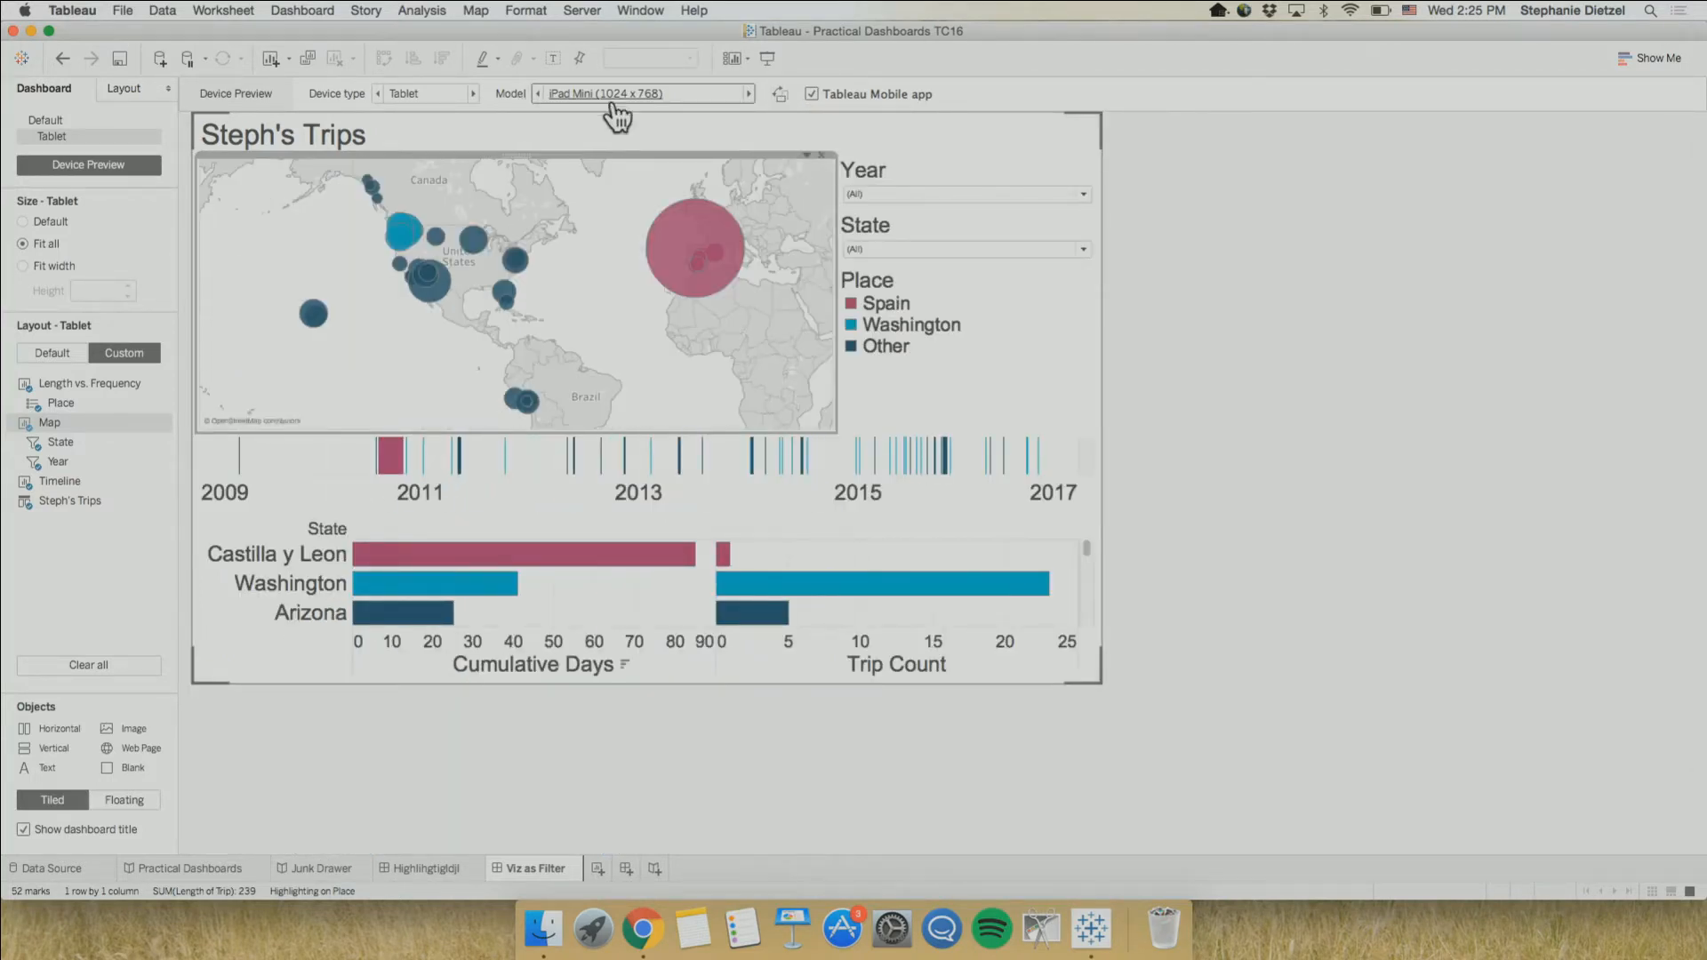
click(537, 94)
click(537, 93)
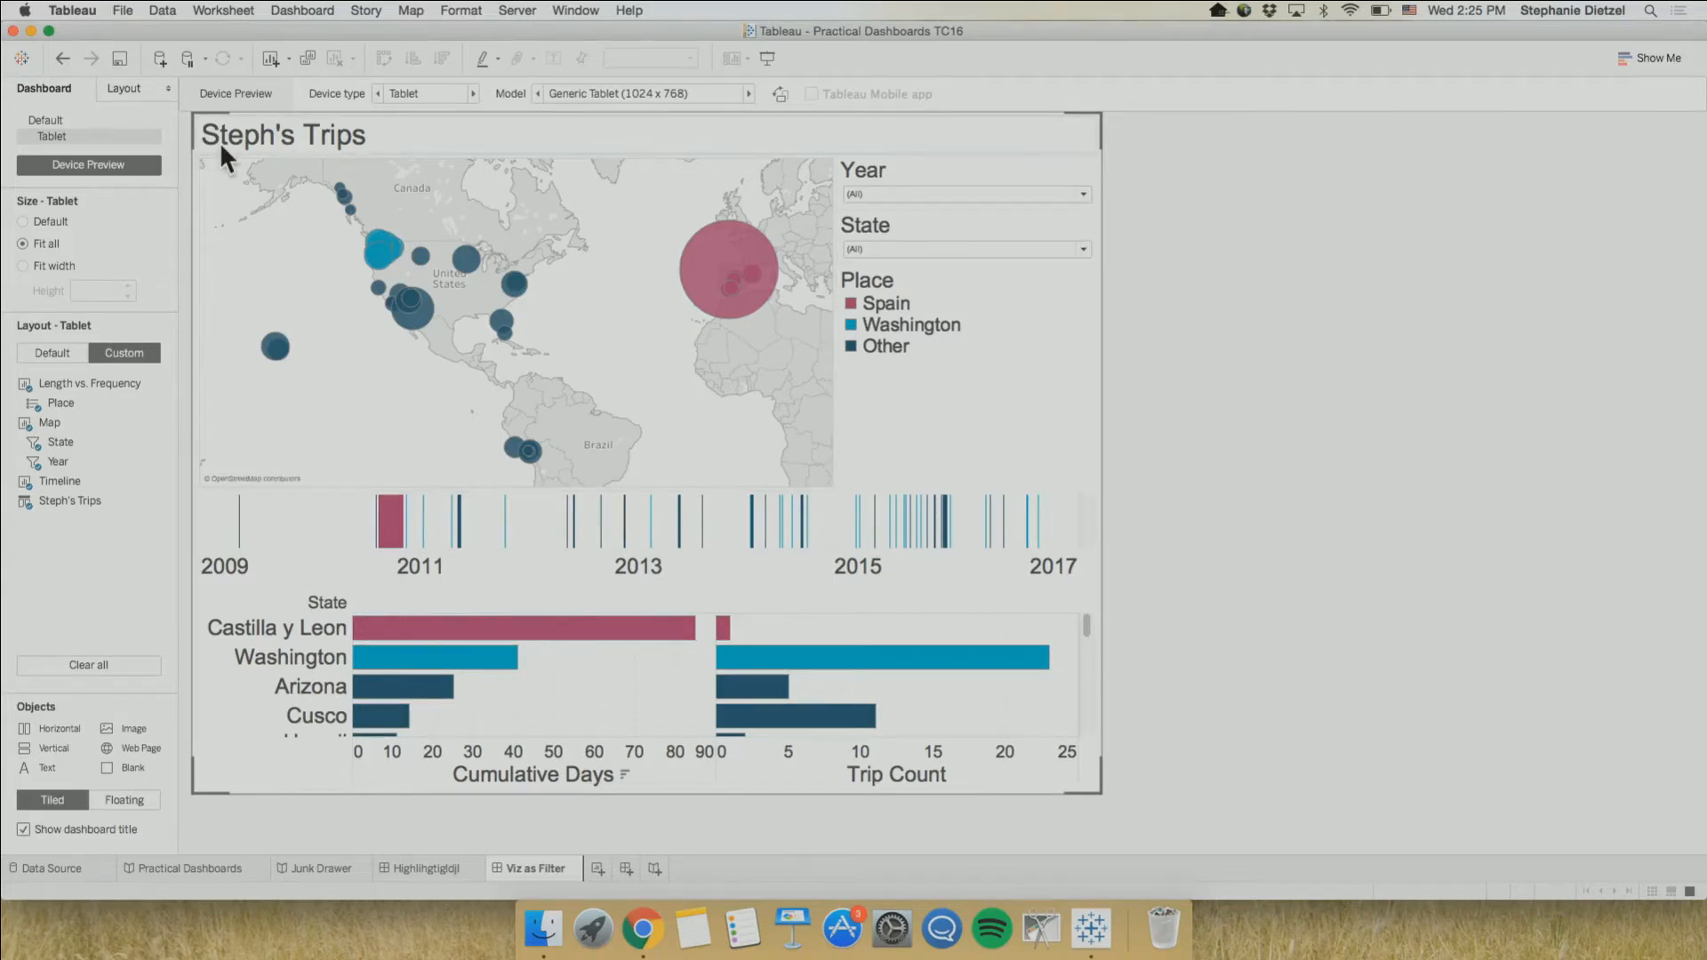
Select the large Spain mark on the Default map, check the highlighting on the Tablet layout, and clear the selection
click(71, 122)
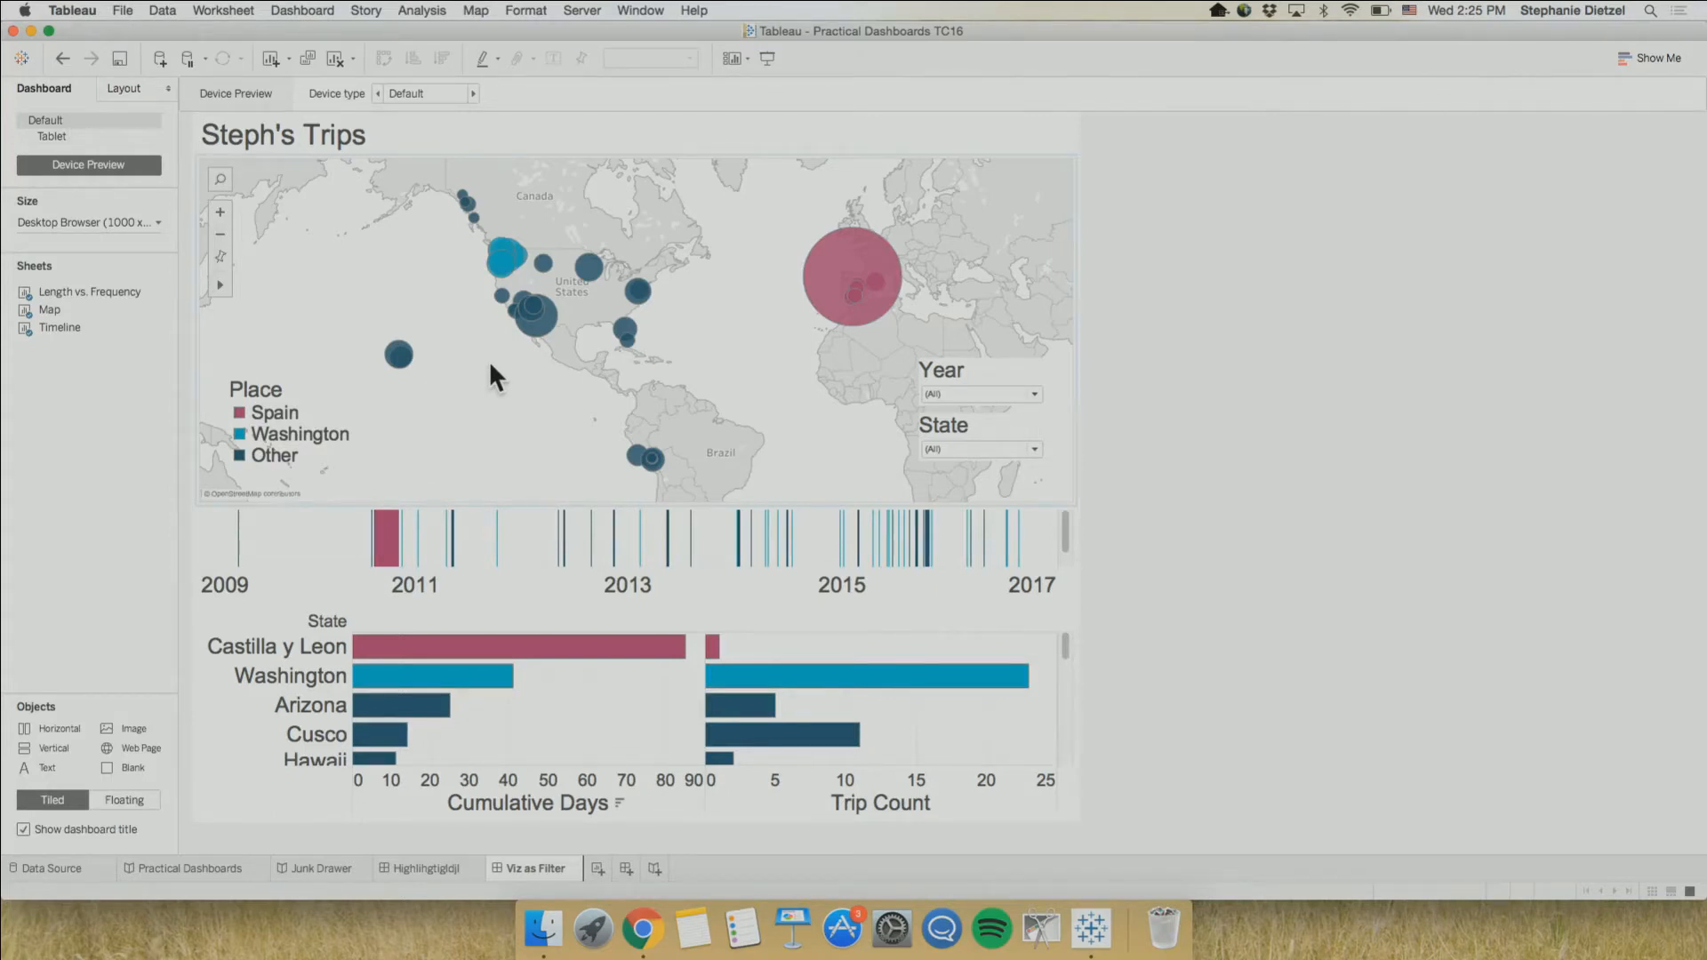
click(858, 276)
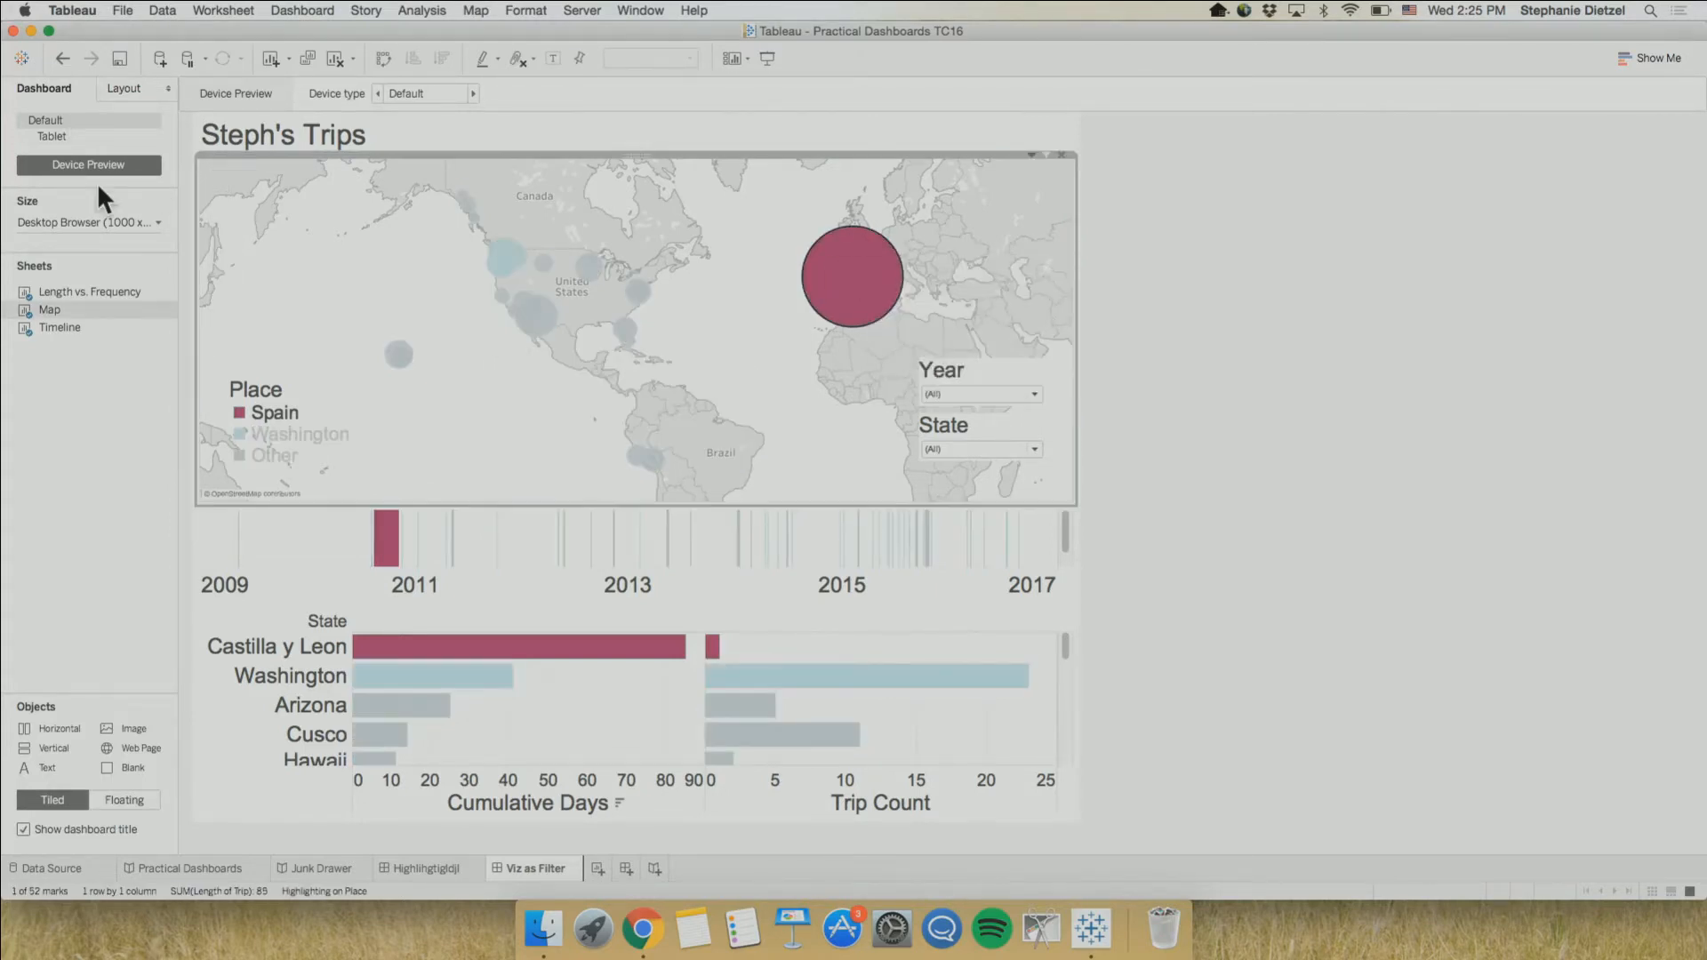
click(59, 132)
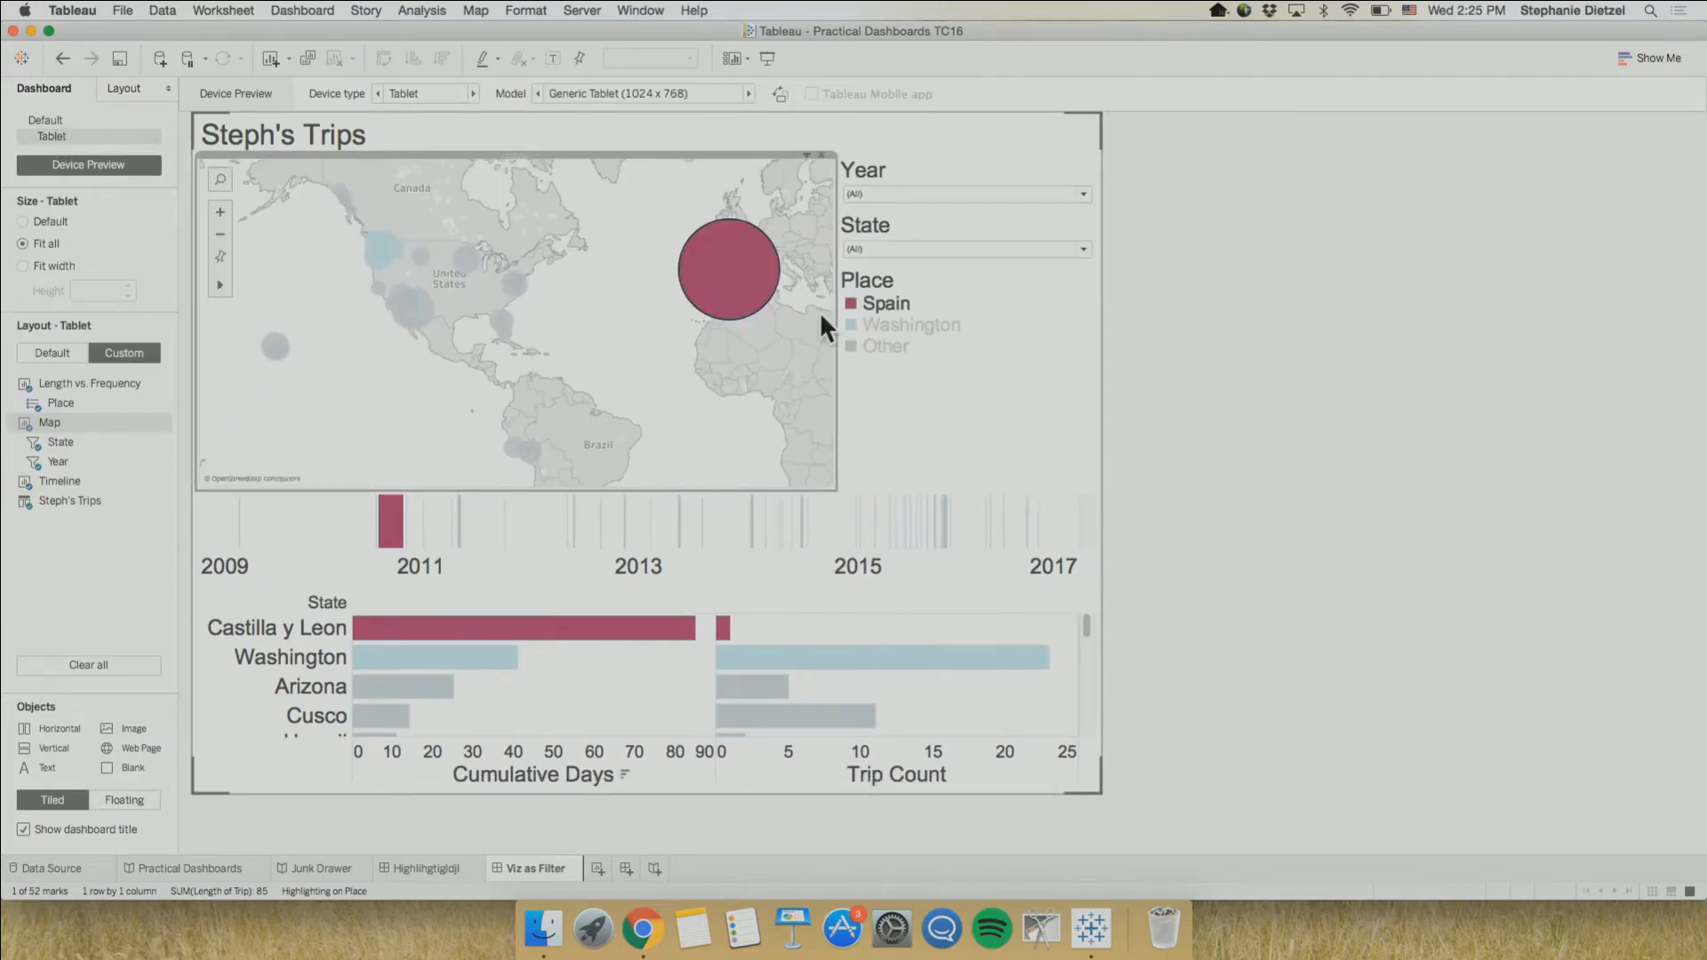
click(744, 287)
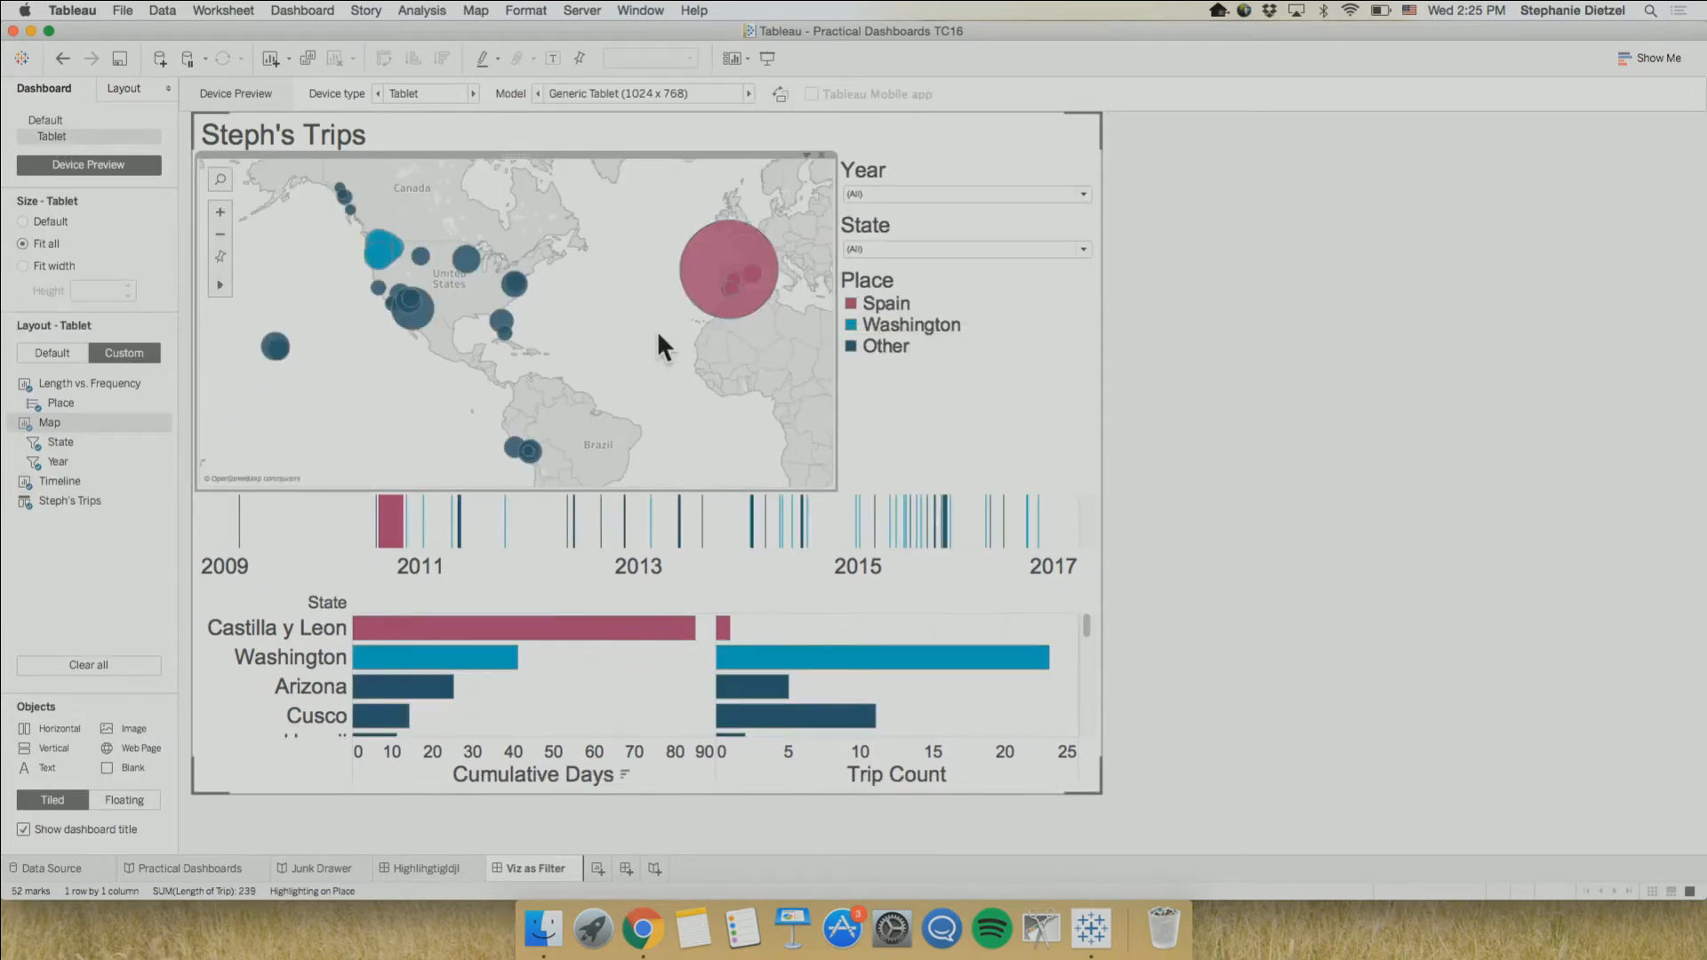
Add a Phone layout from the Default dashboard's phone preview and set its size to Fit all
click(105, 118)
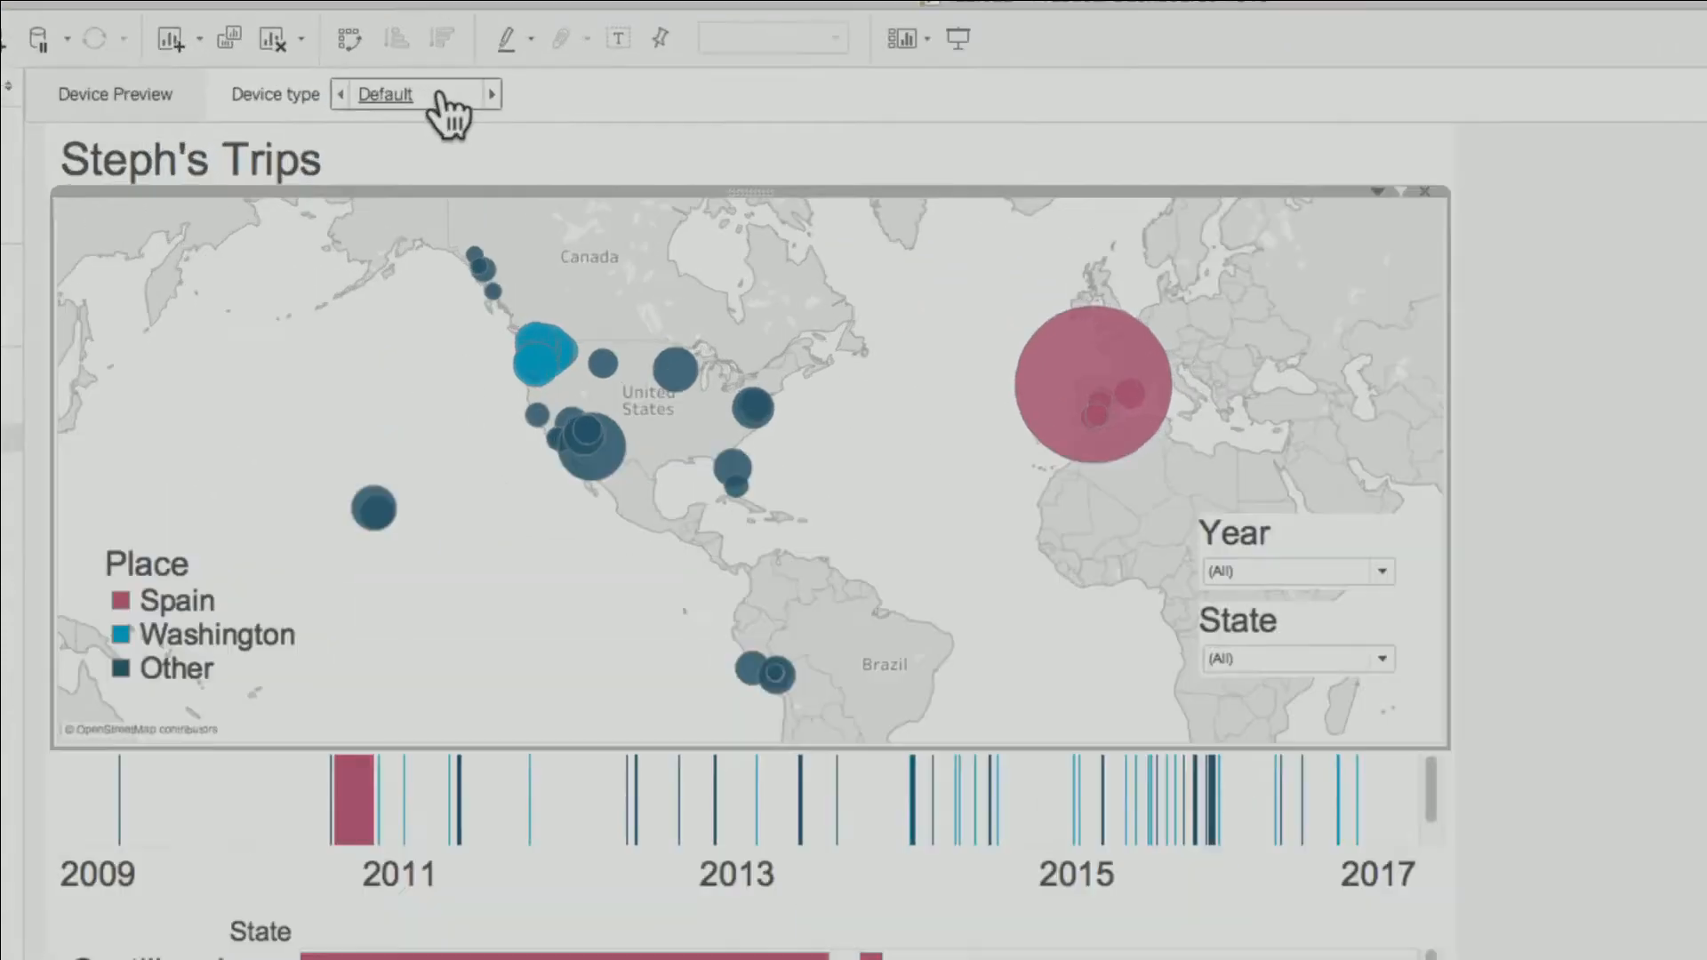
click(442, 100)
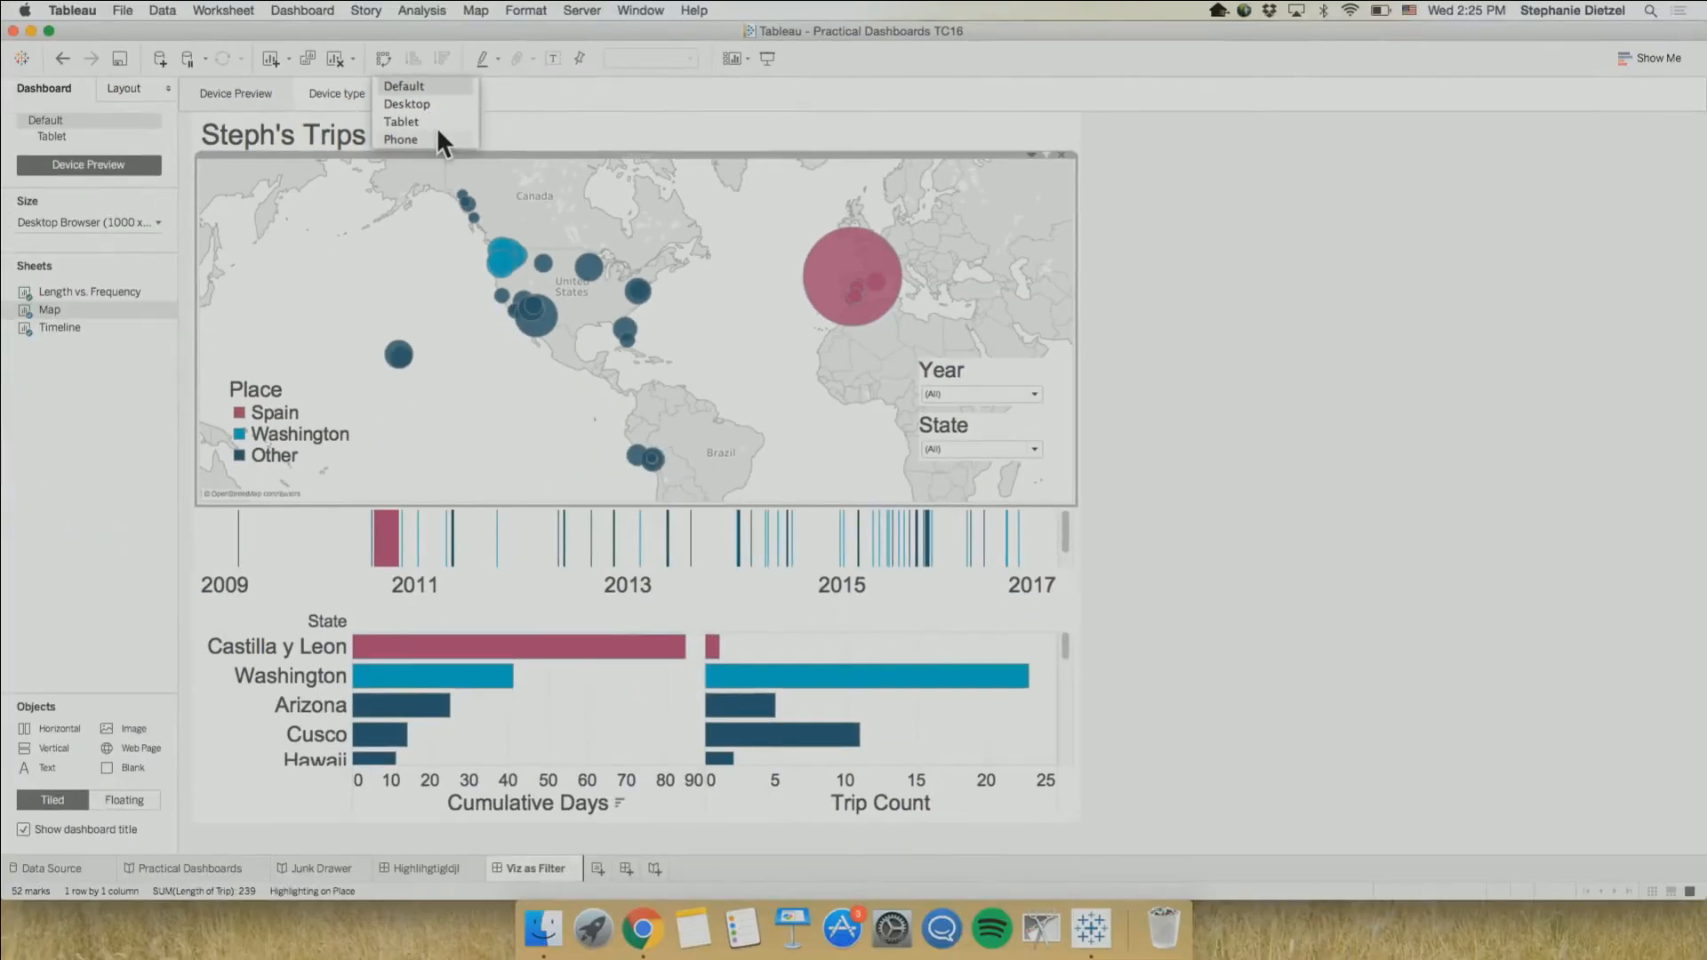
click(437, 184)
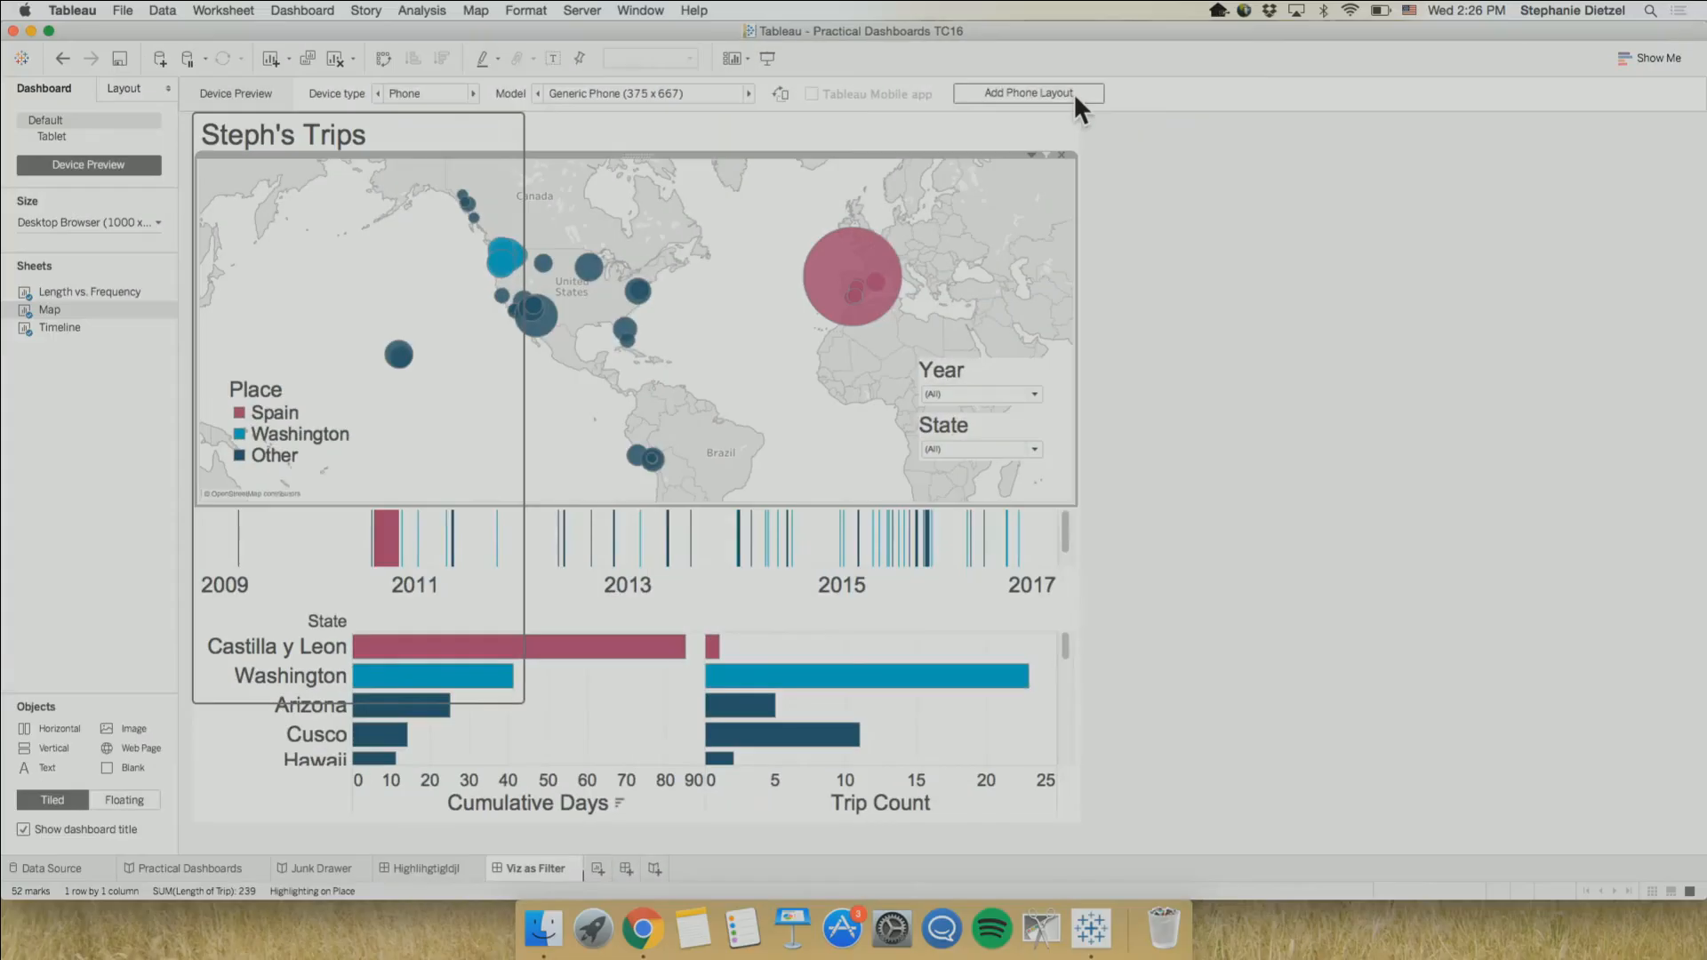
click(1075, 107)
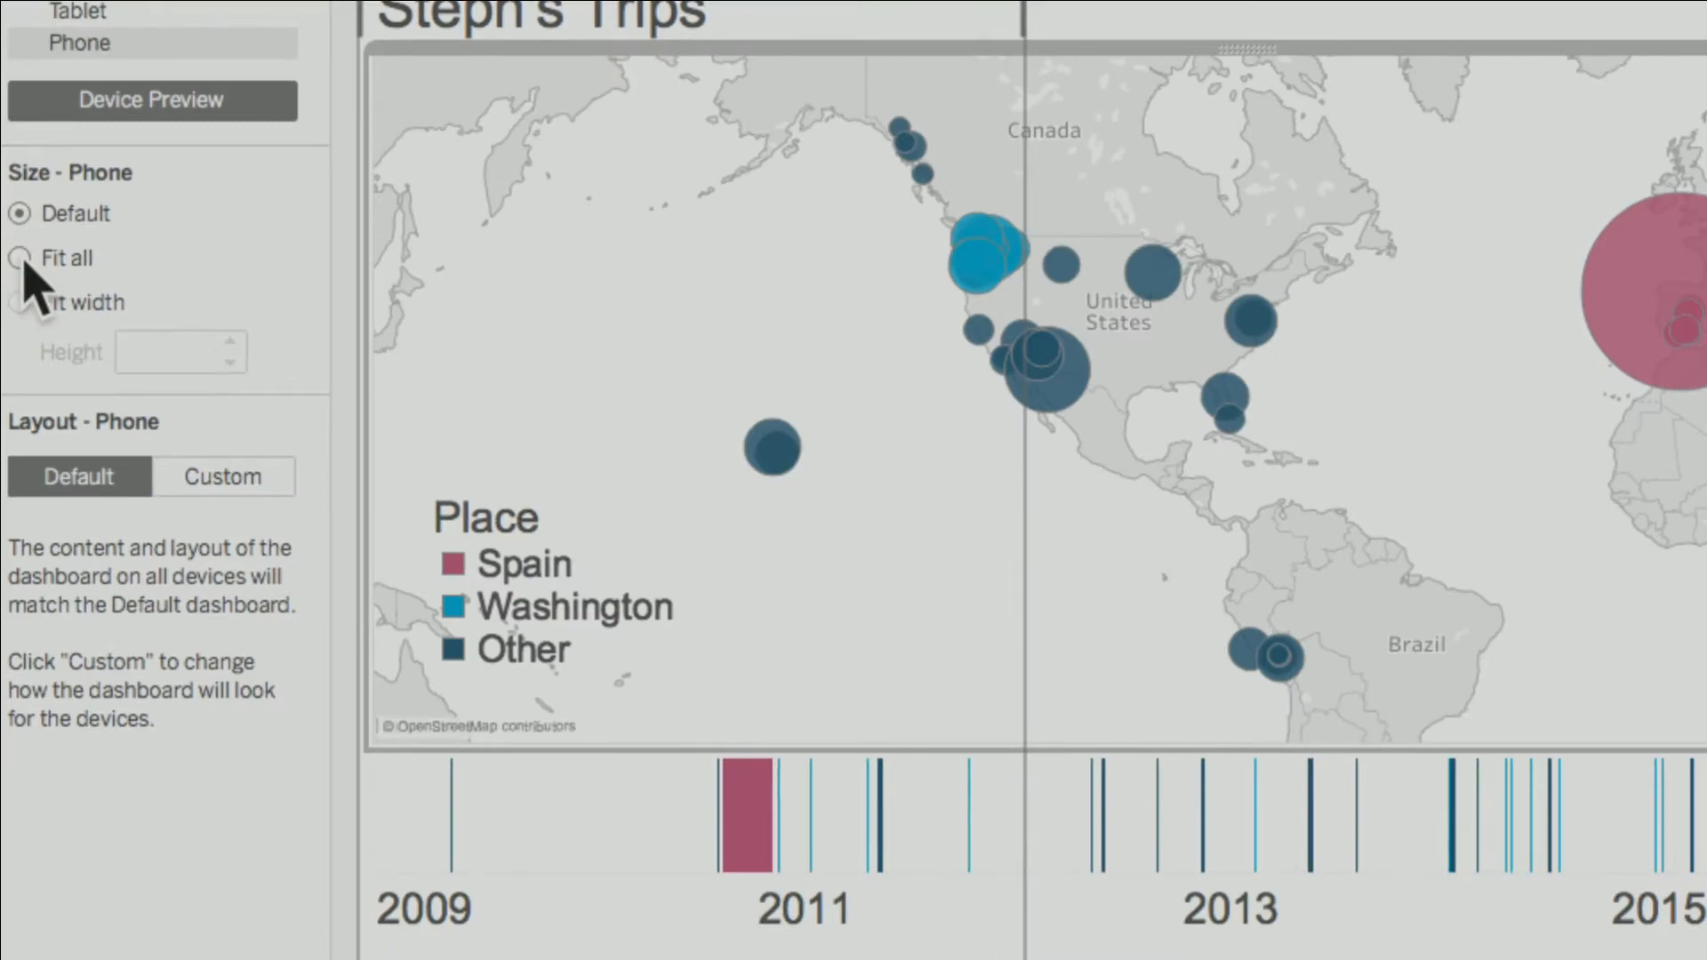
click(20, 258)
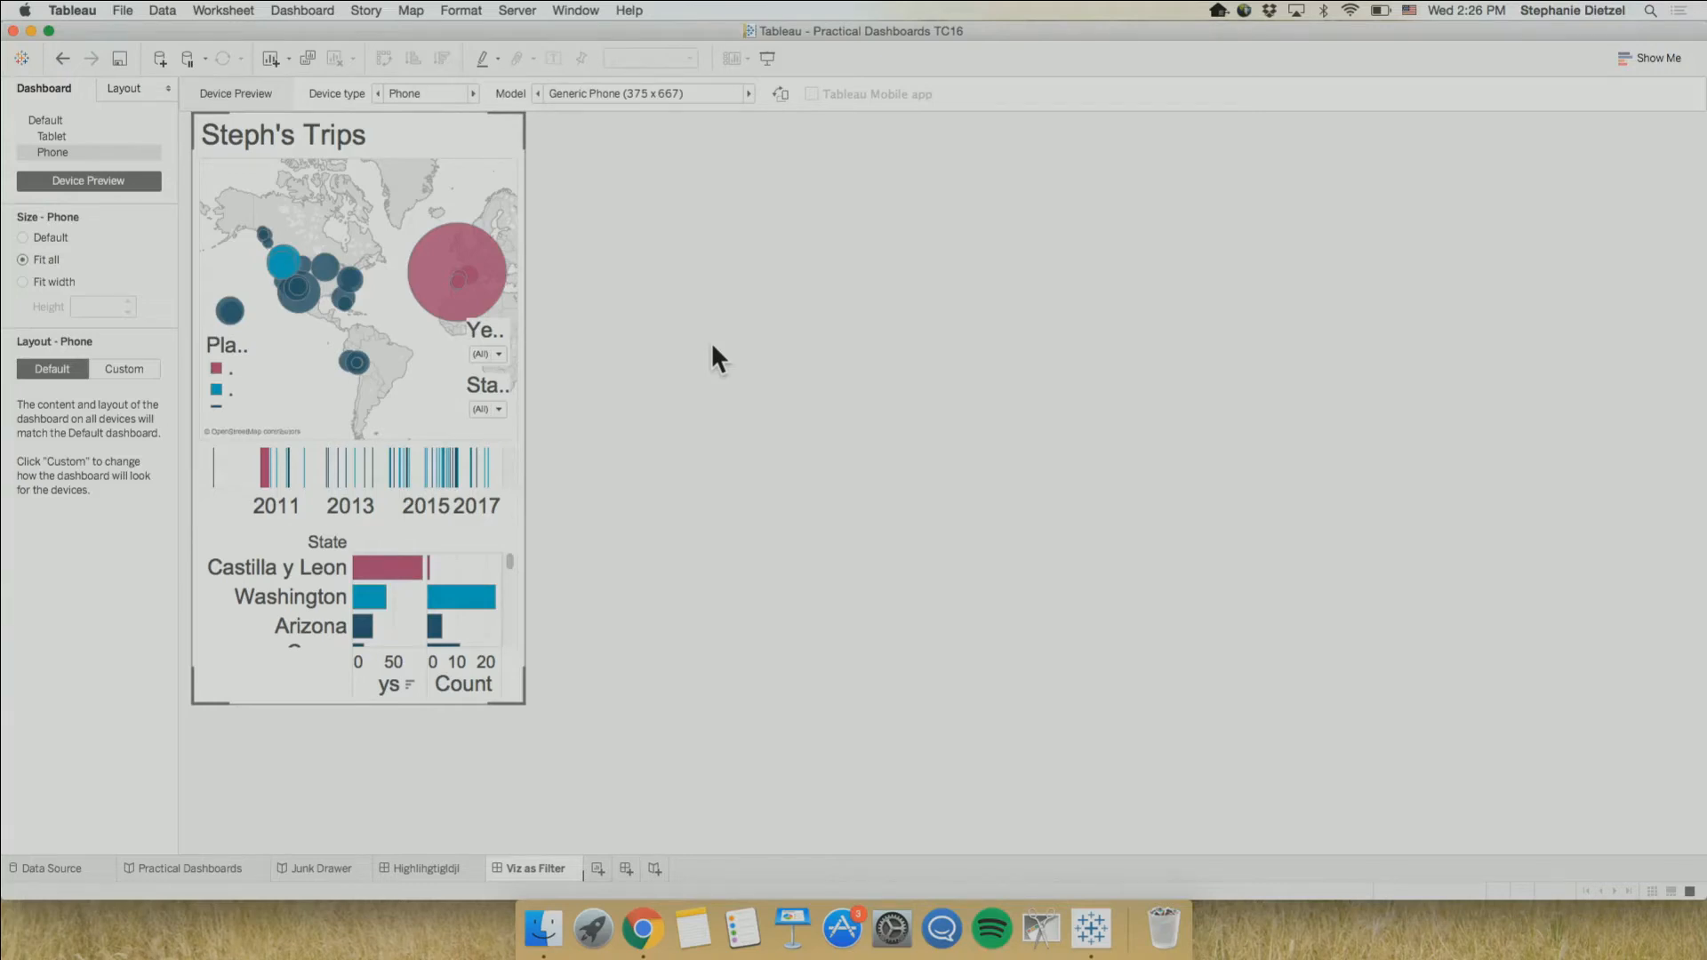
Remove the Place legend and the Length vs. Frequency chart from the phone layout
click(232, 370)
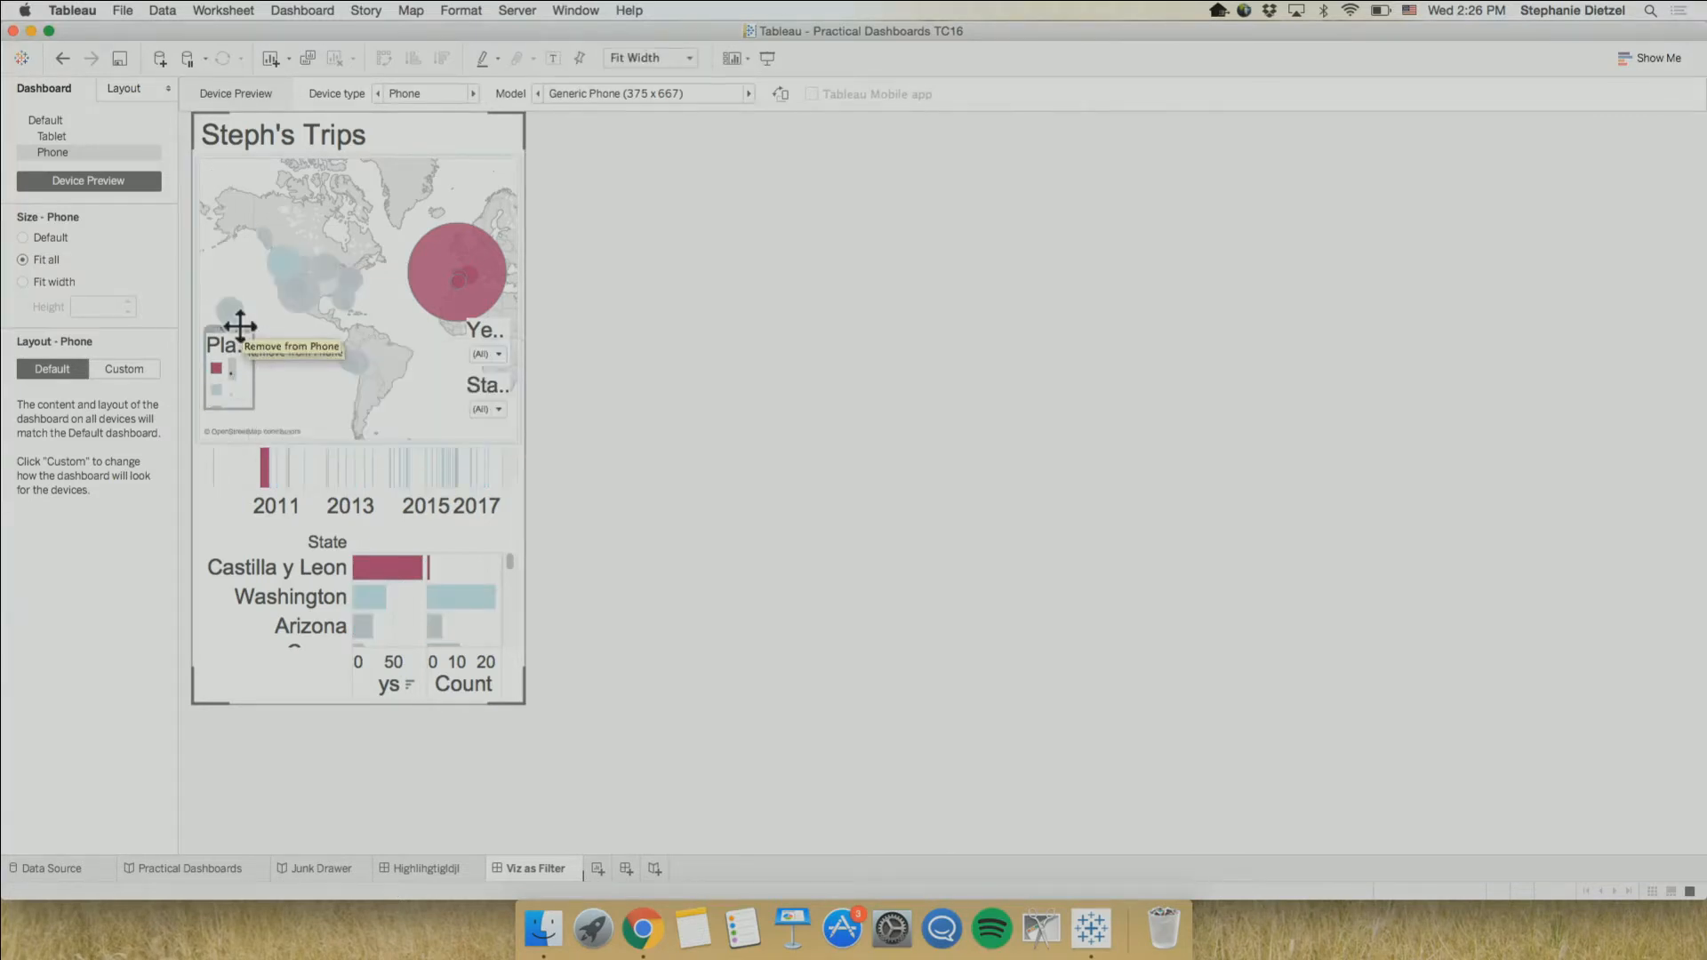
click(240, 328)
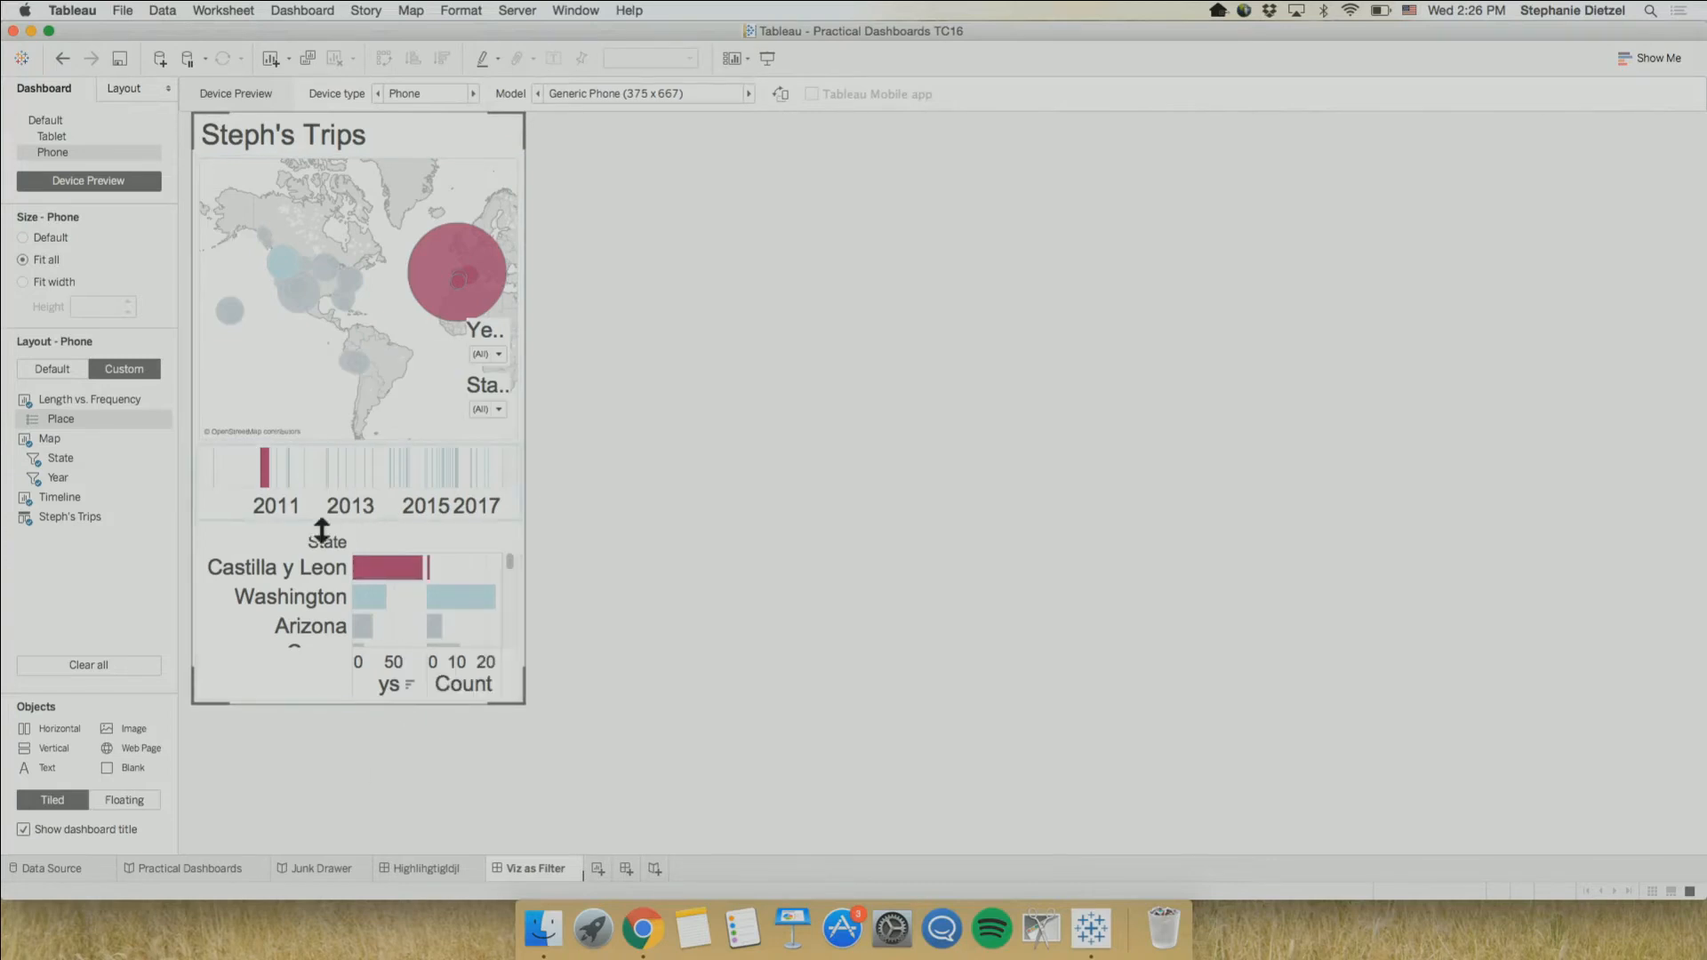
click(253, 669)
mouse_move(461, 603)
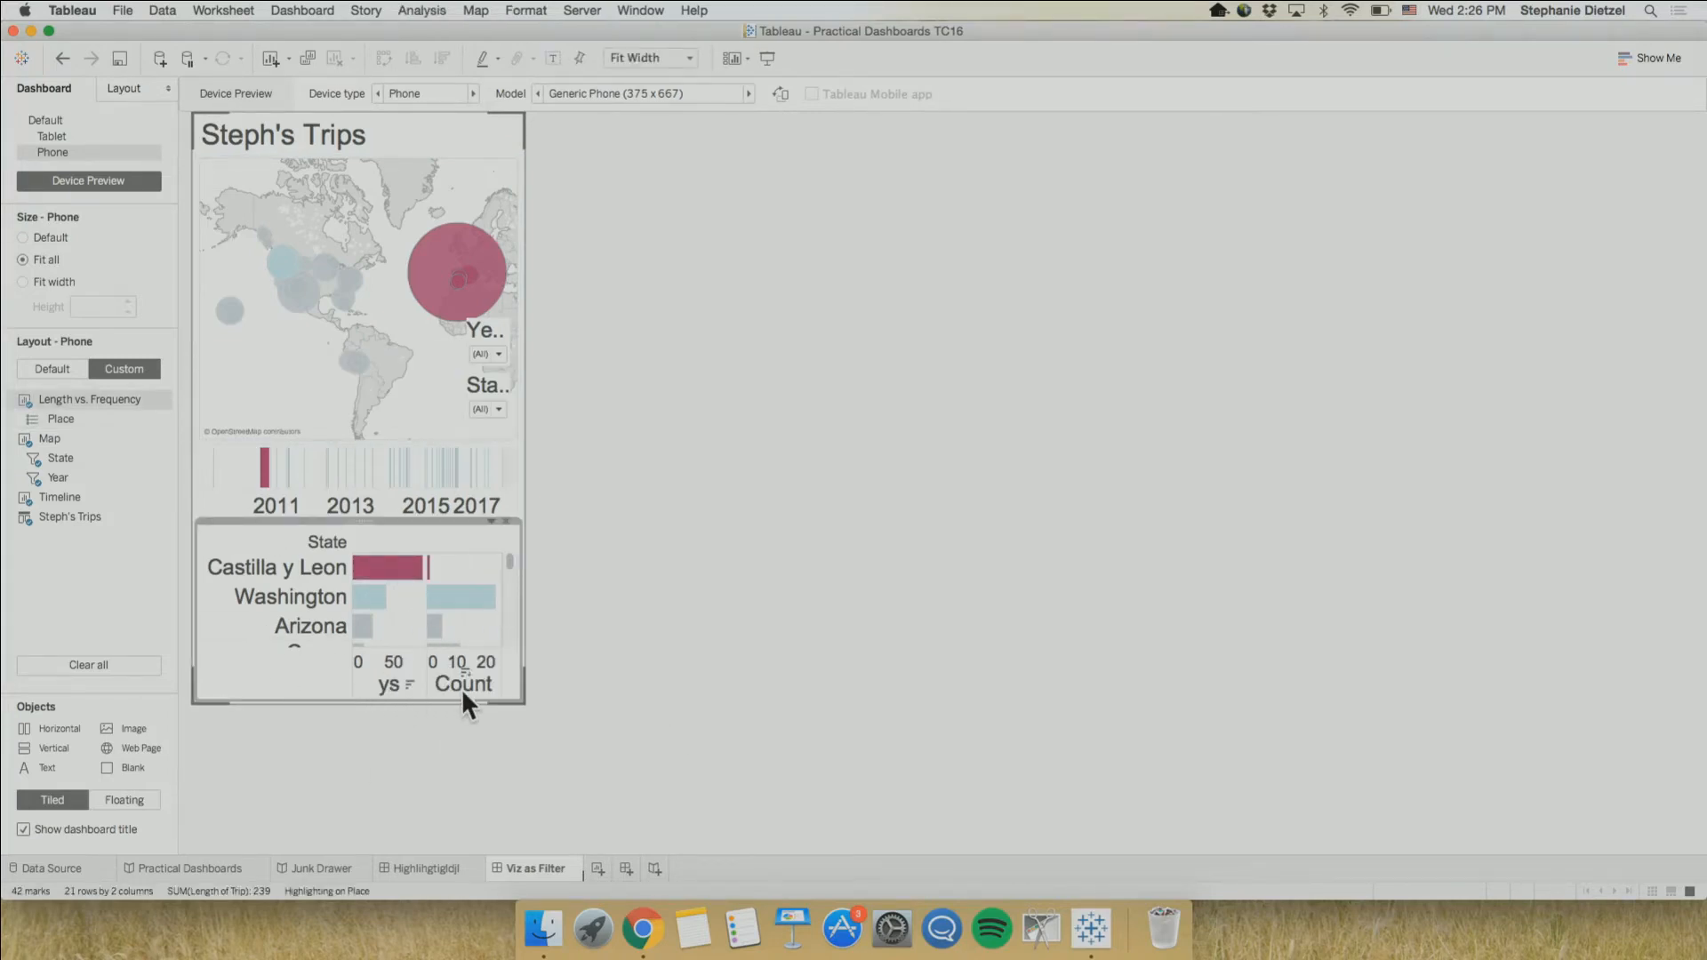
click(506, 522)
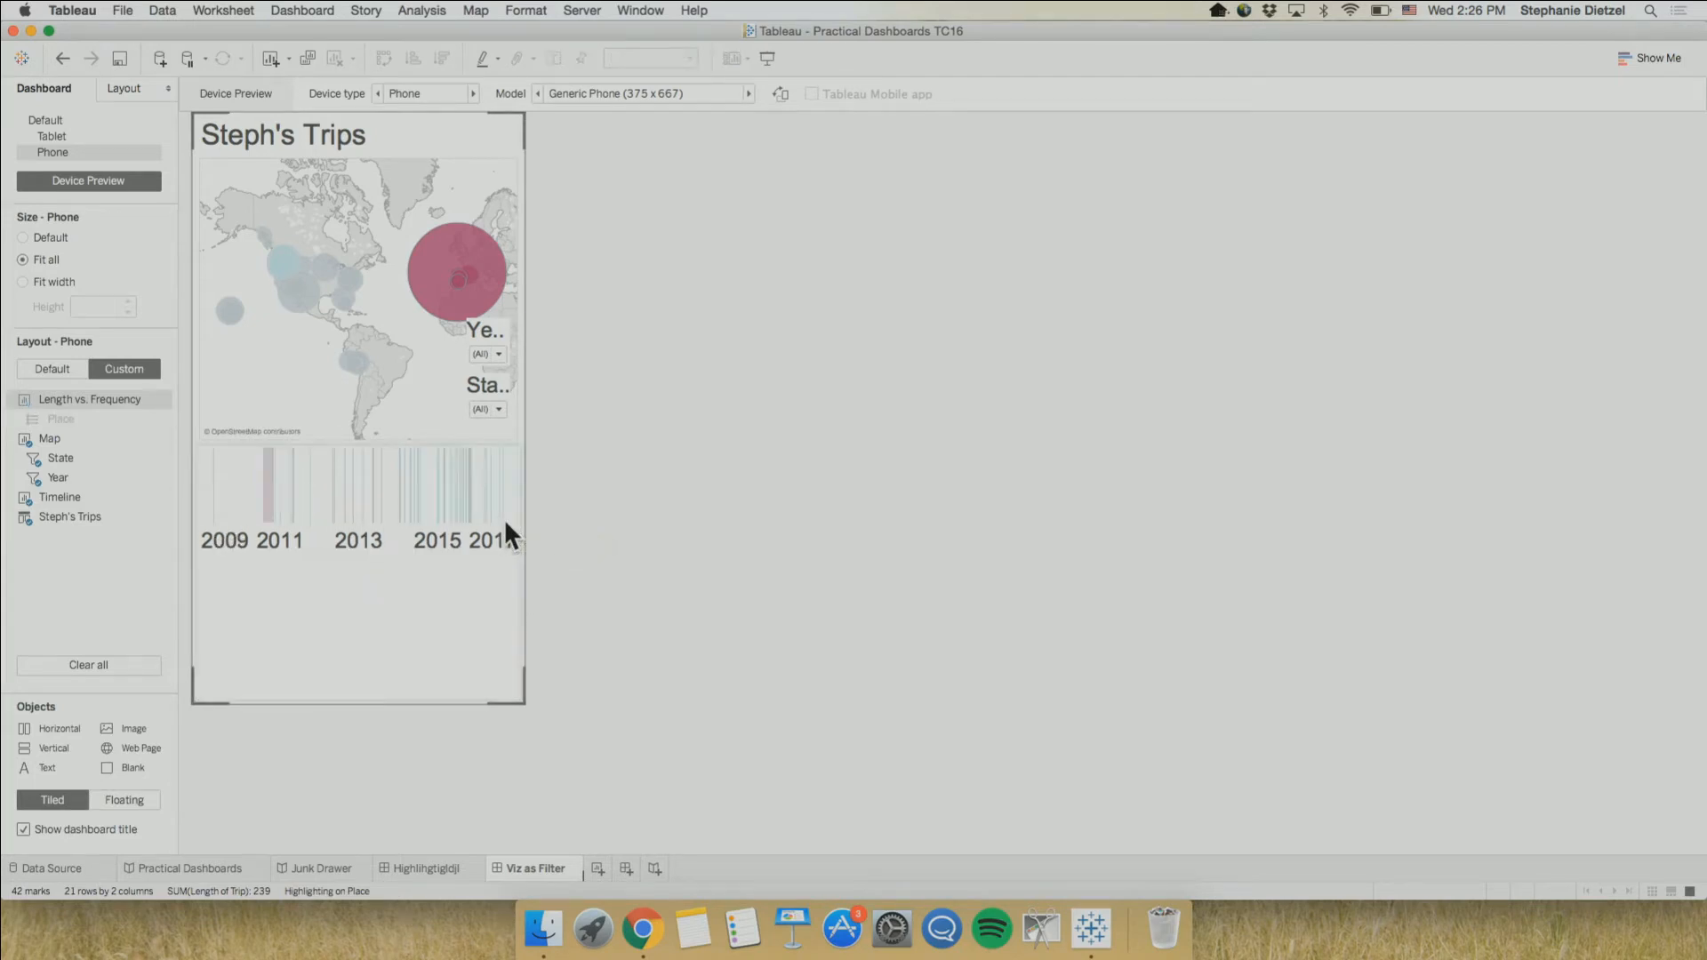
Move the Year and State filters off the map into a side-by-side row directly beneath the dashboard title
click(491, 345)
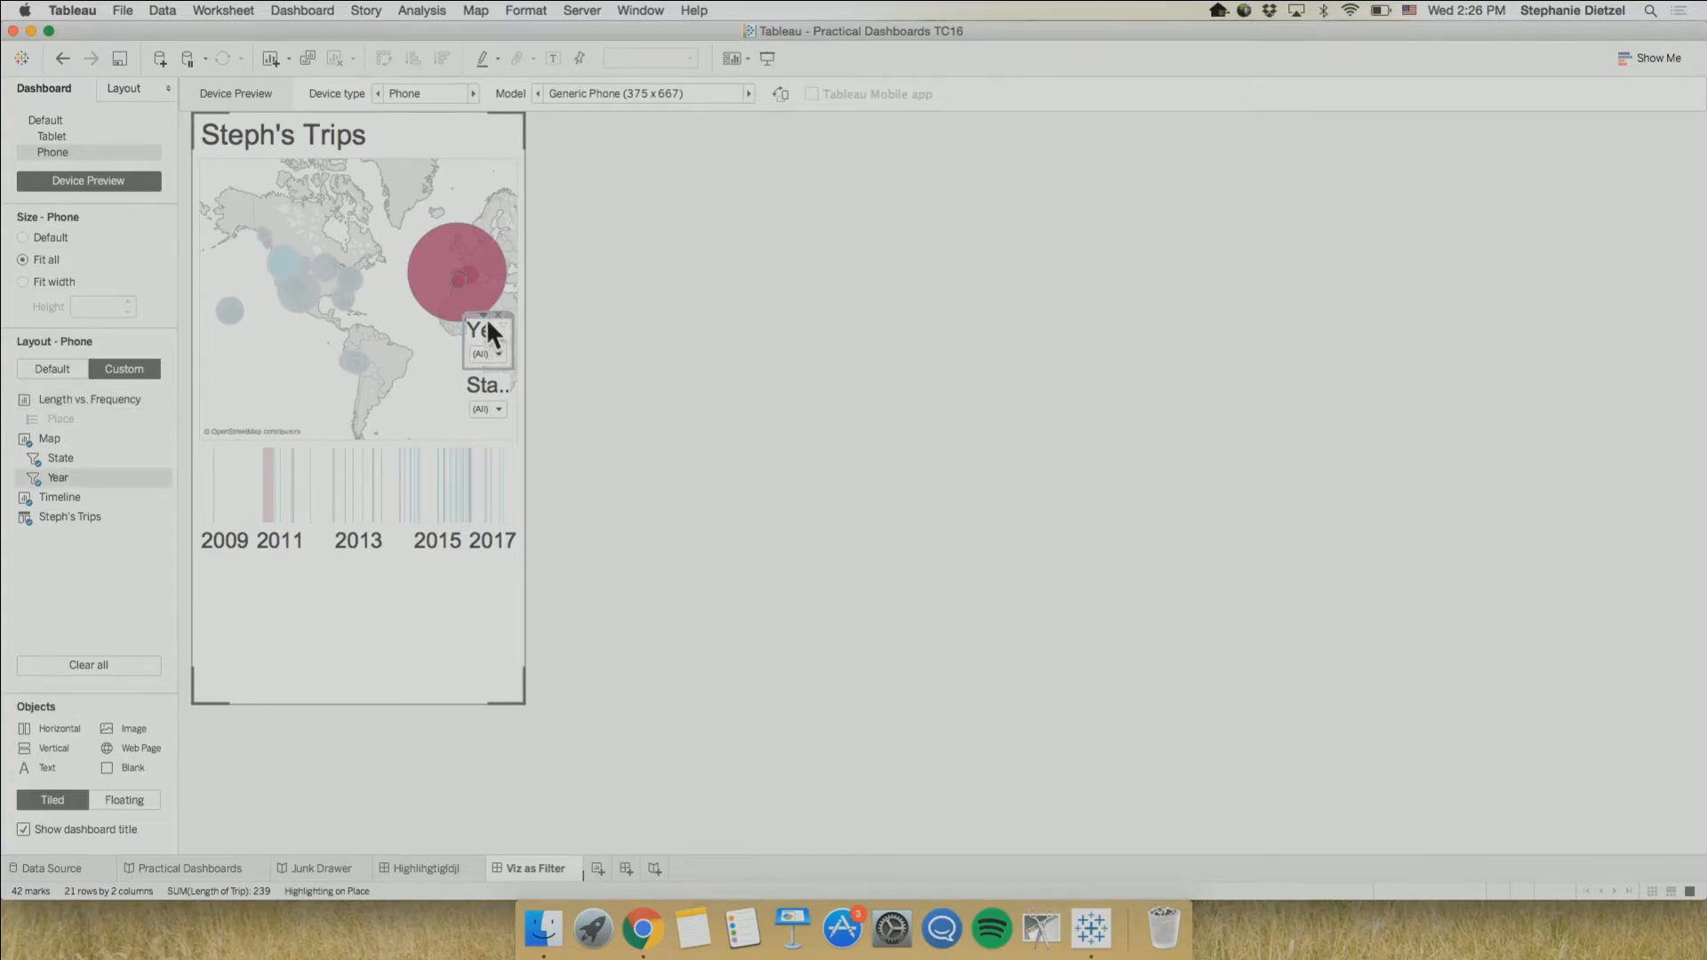
drag(491, 317, 376, 209)
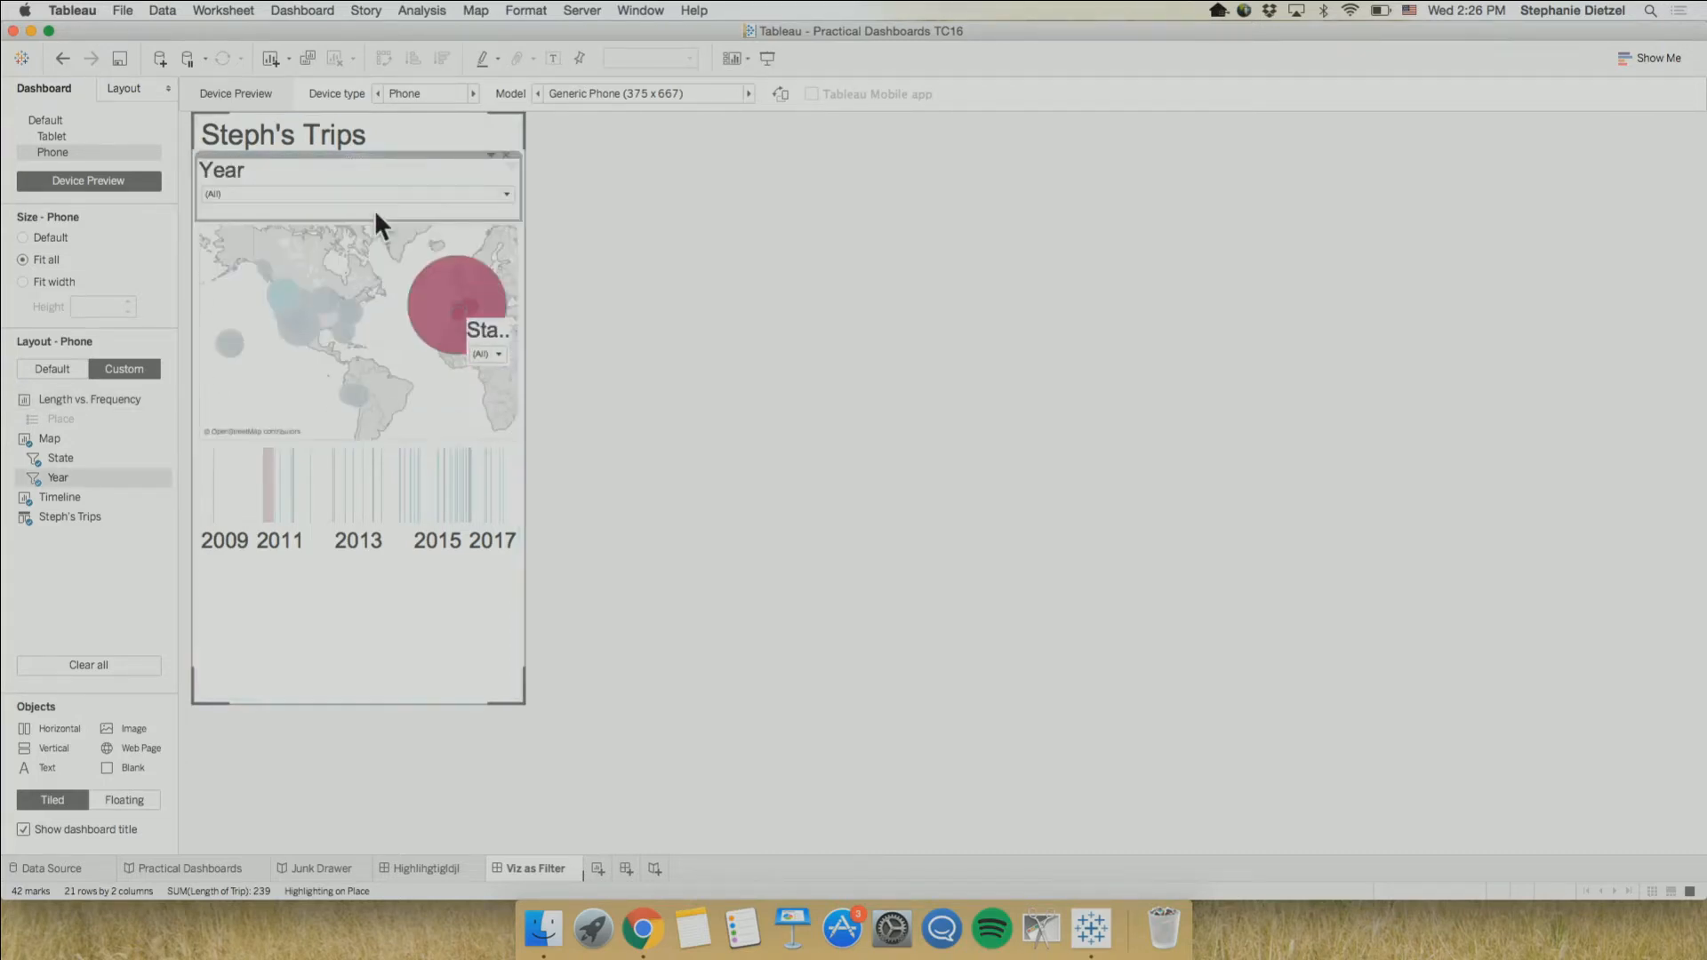
click(487, 338)
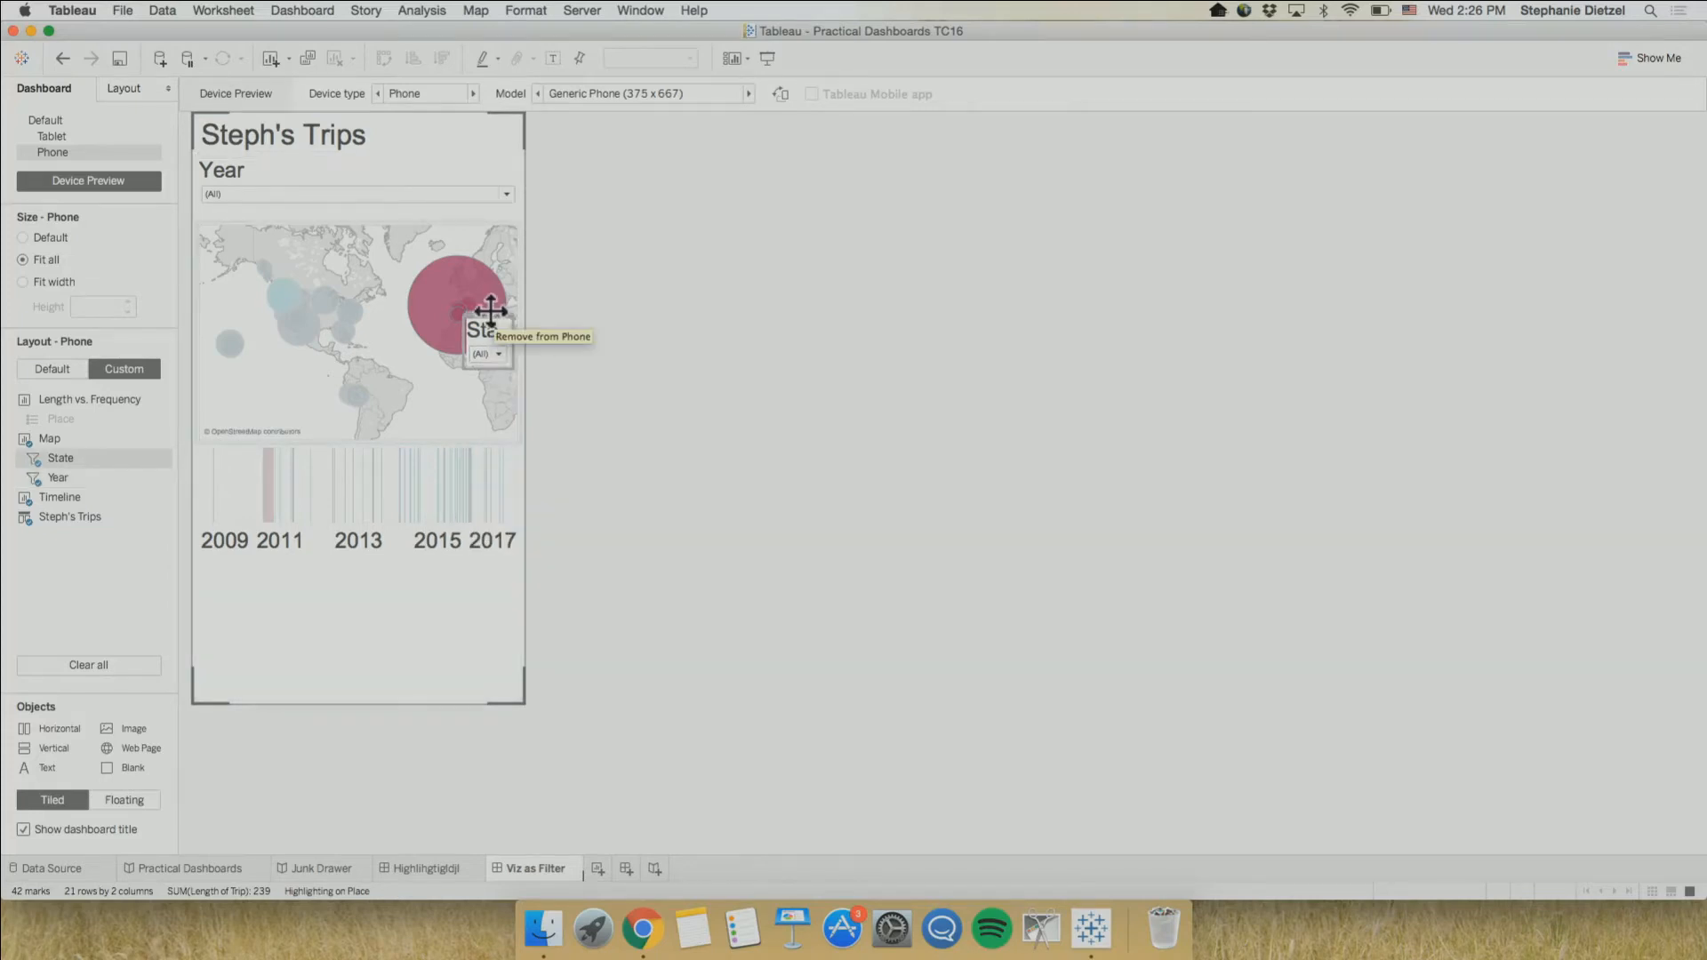
drag(491, 311, 360, 180)
Move the timeline above the map on the phone layout and shorten it so the map fills the remaining space
click(347, 581)
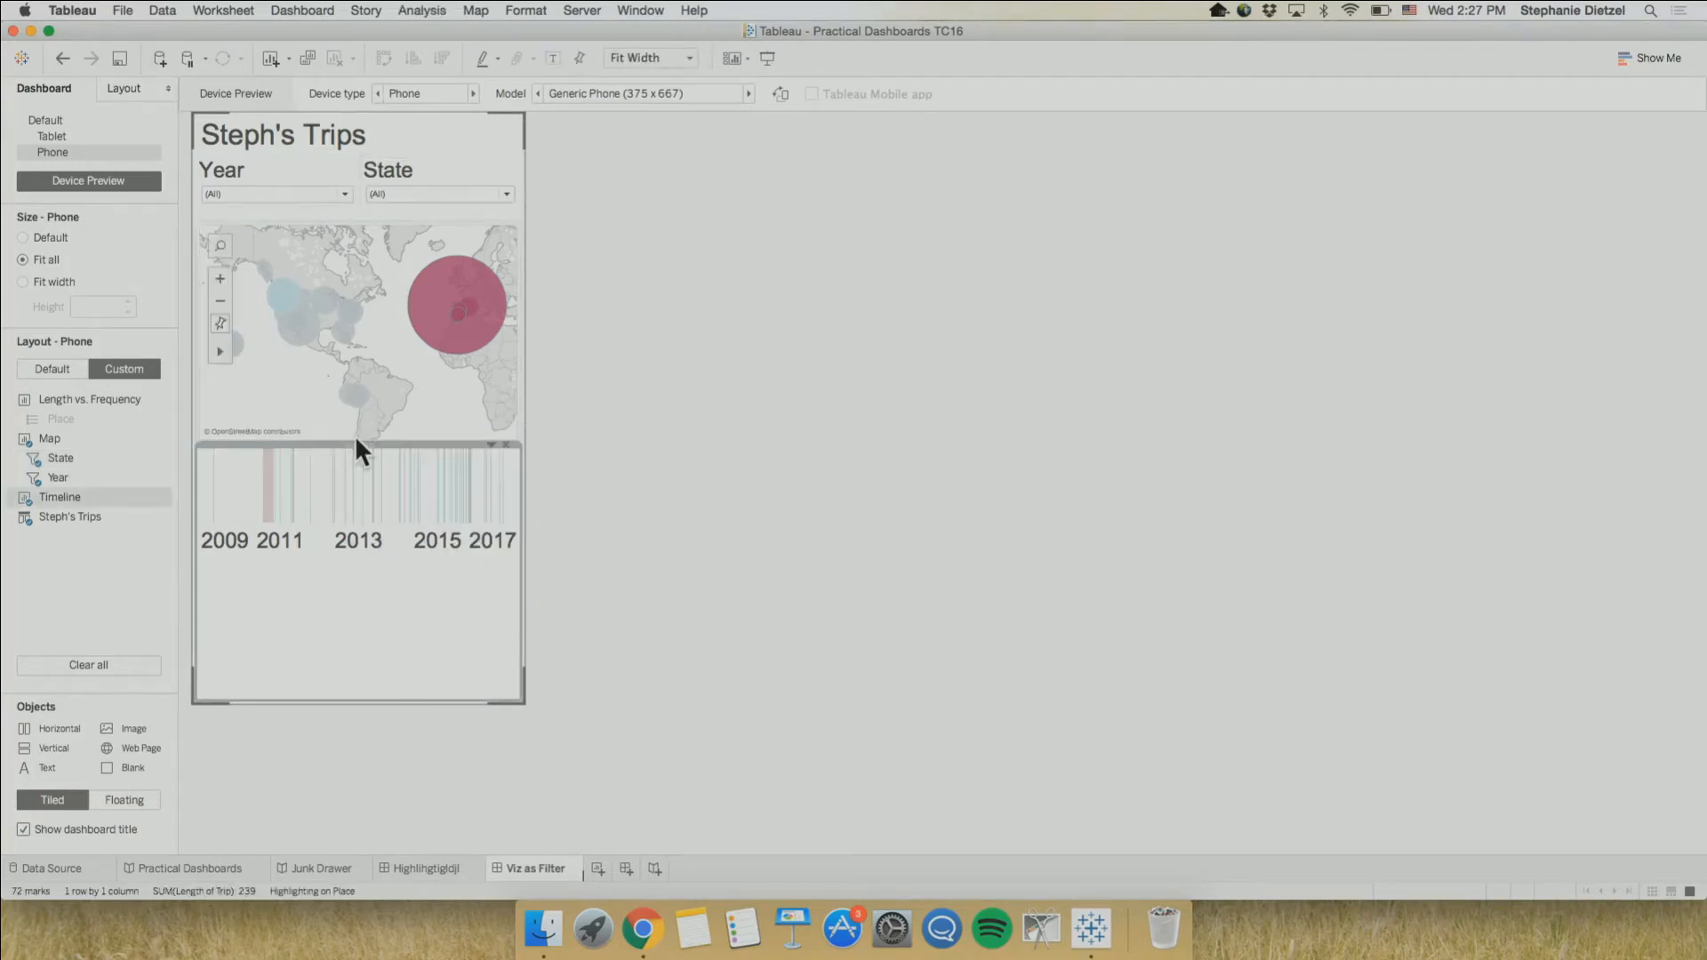
drag(355, 442, 348, 390)
drag(343, 292, 339, 295)
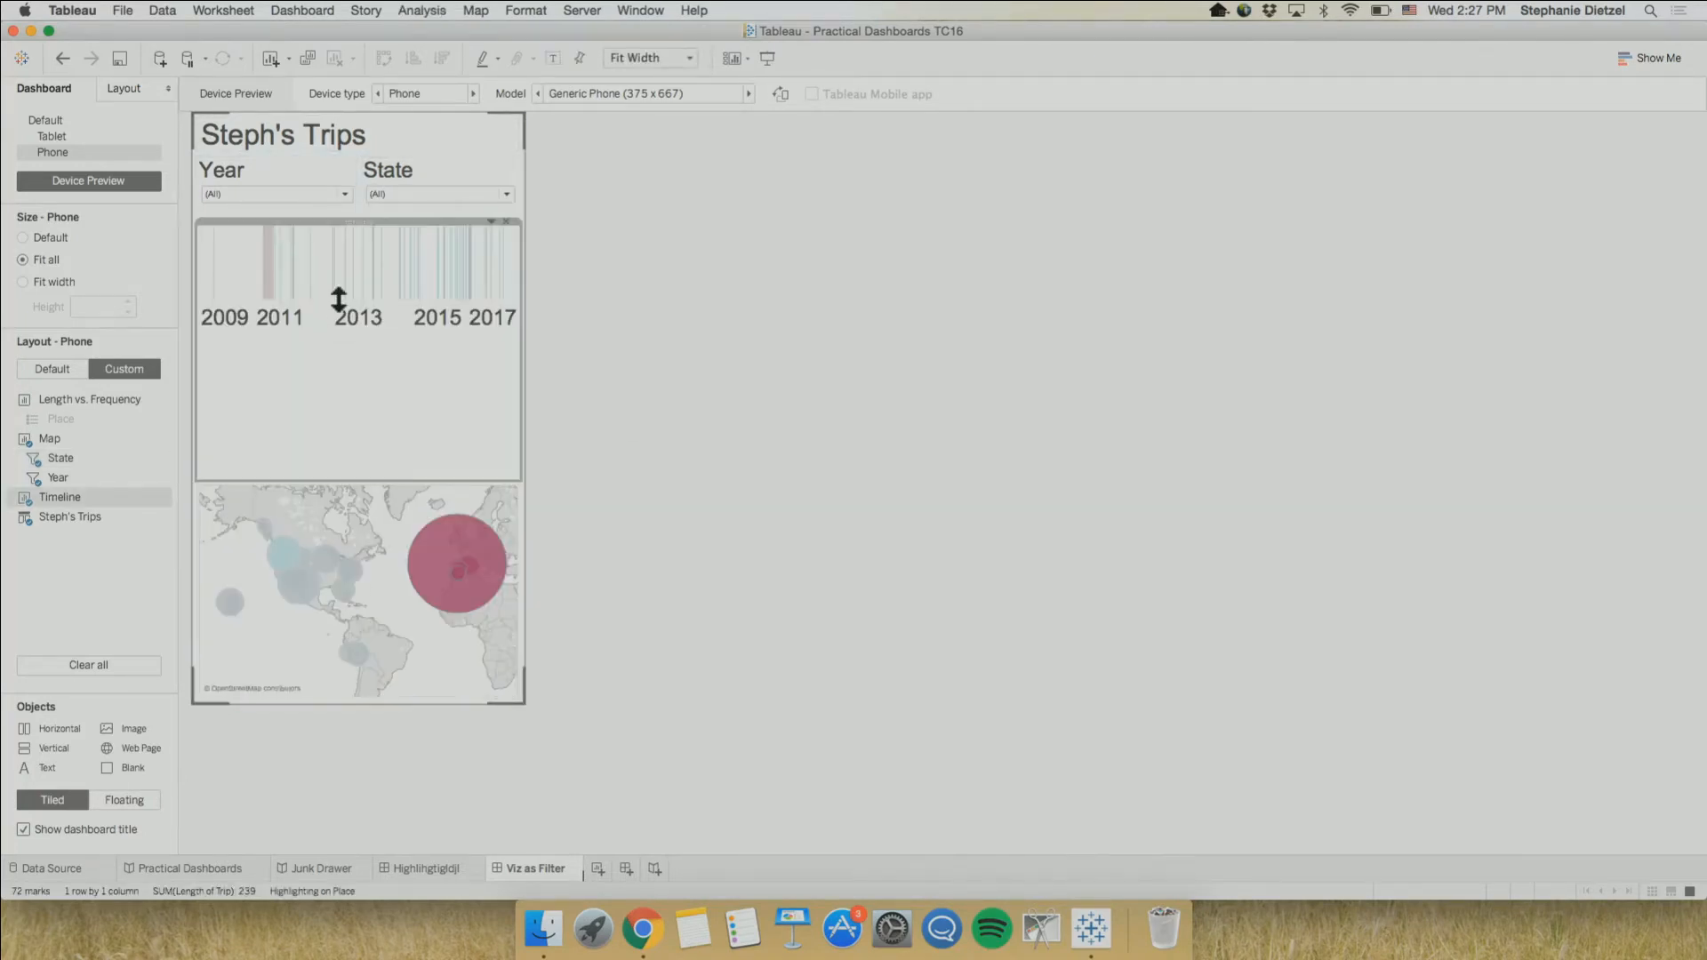
drag(339, 480, 343, 290)
click(384, 432)
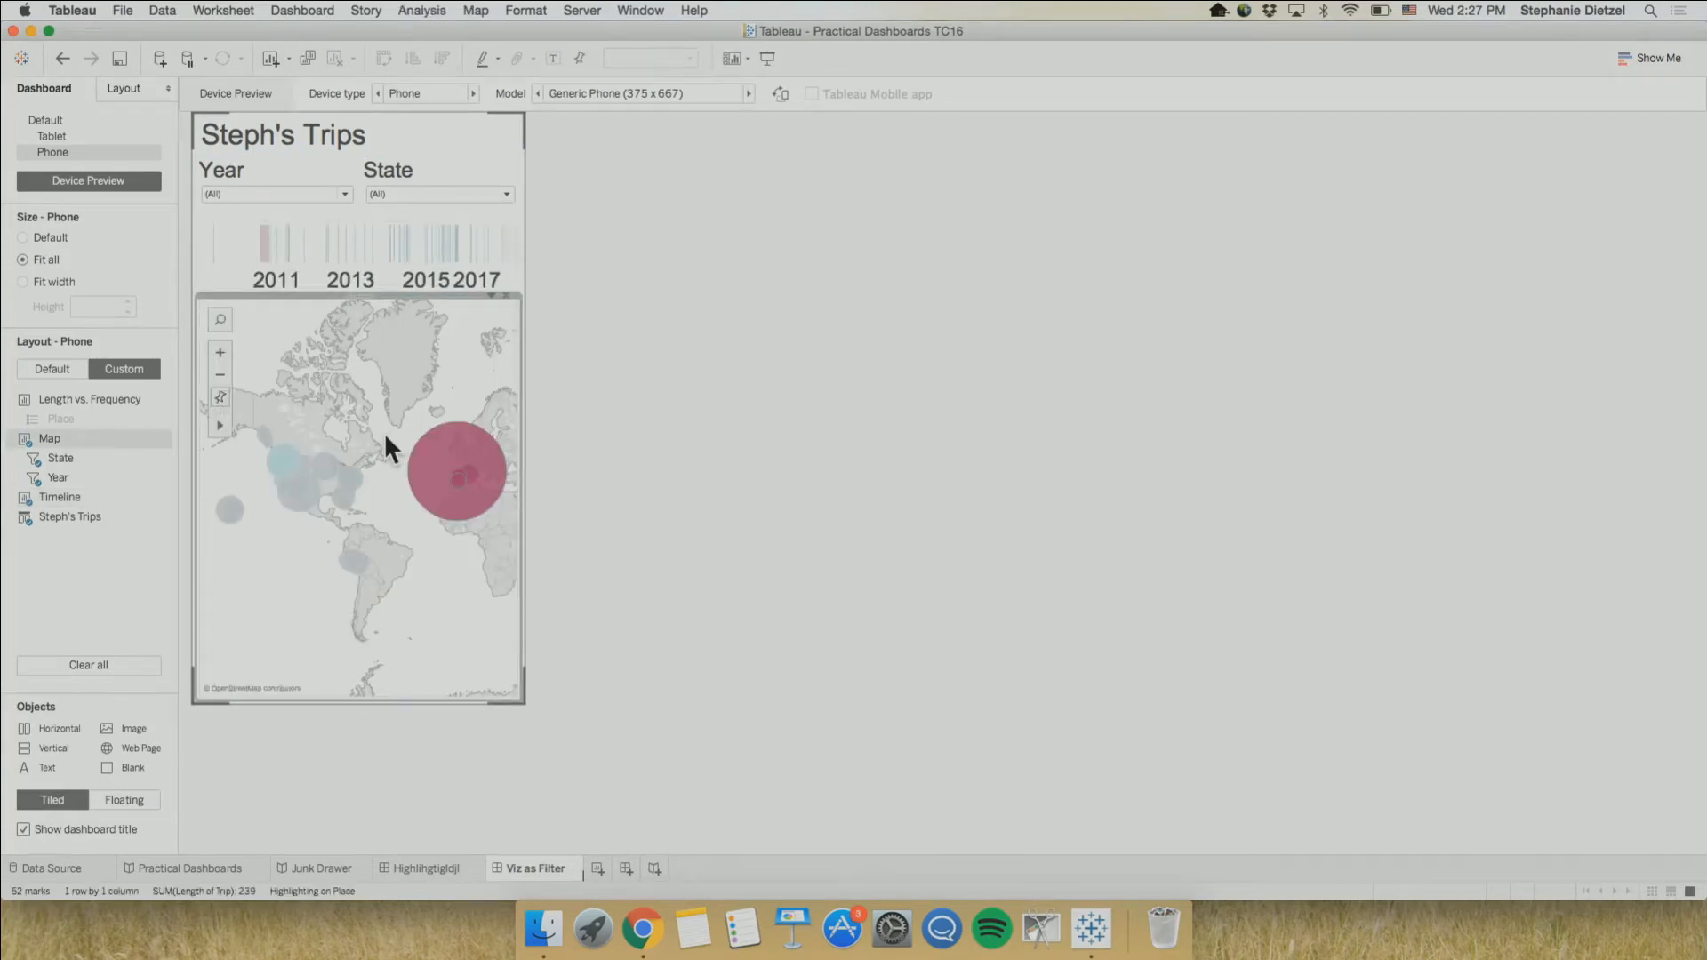
click(823, 474)
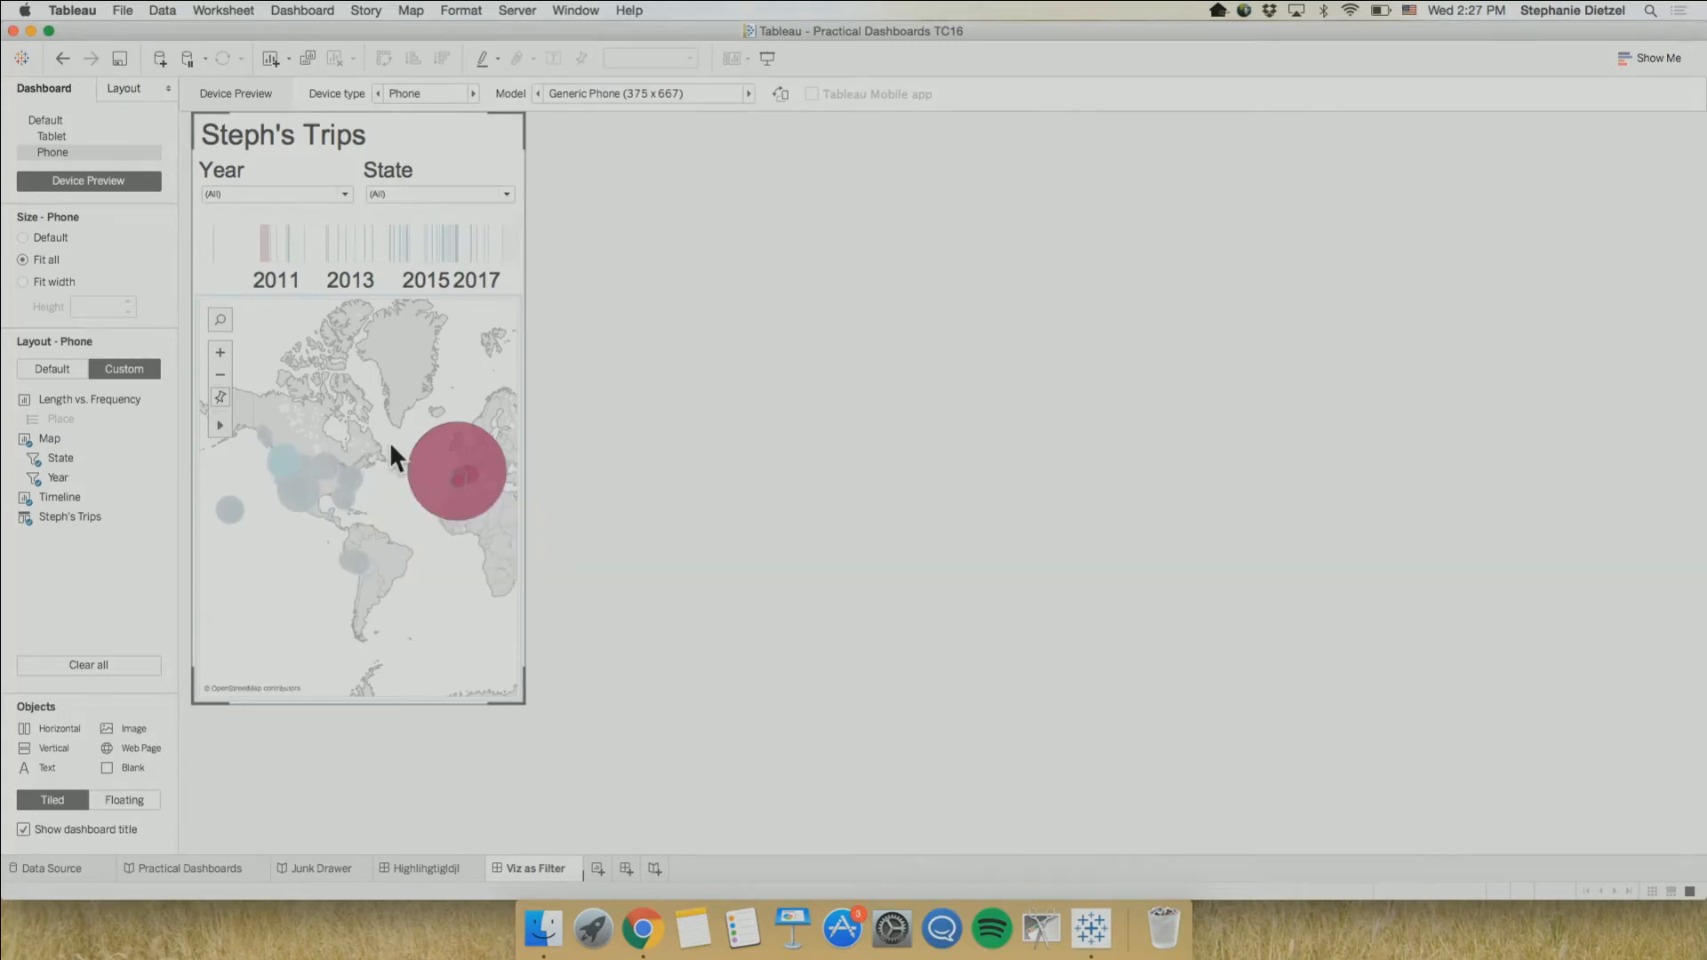
Review the Default, Tablet and Phone layouts of the dashboard in turn
click(50, 118)
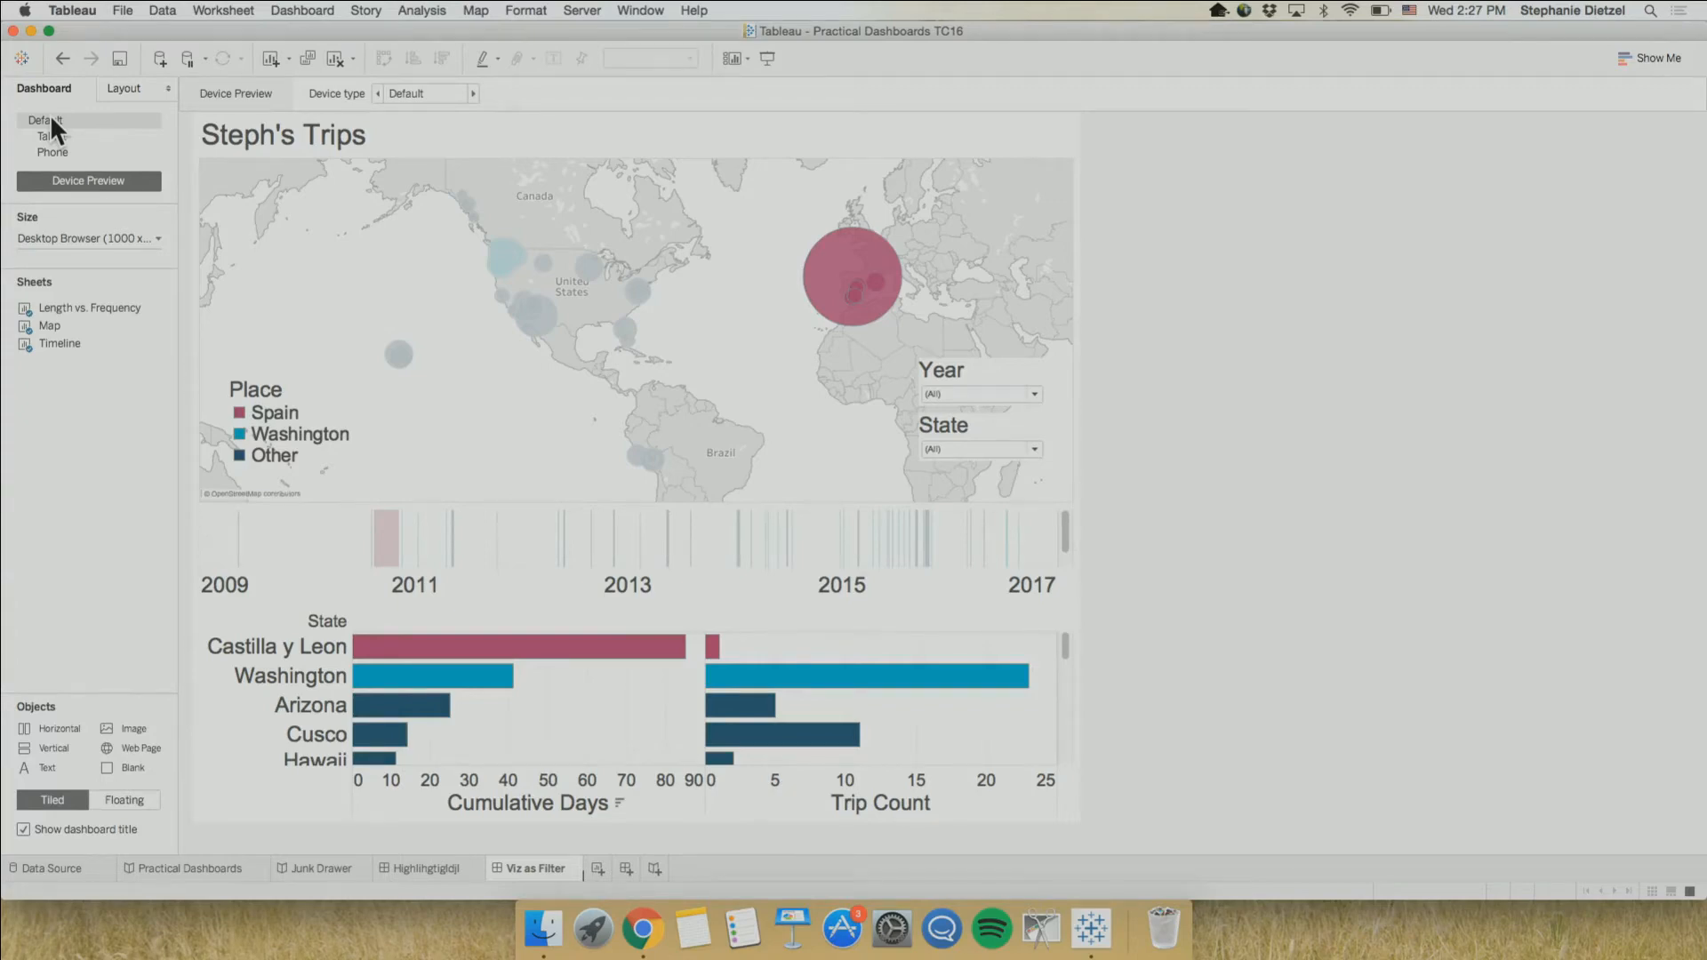
click(67, 128)
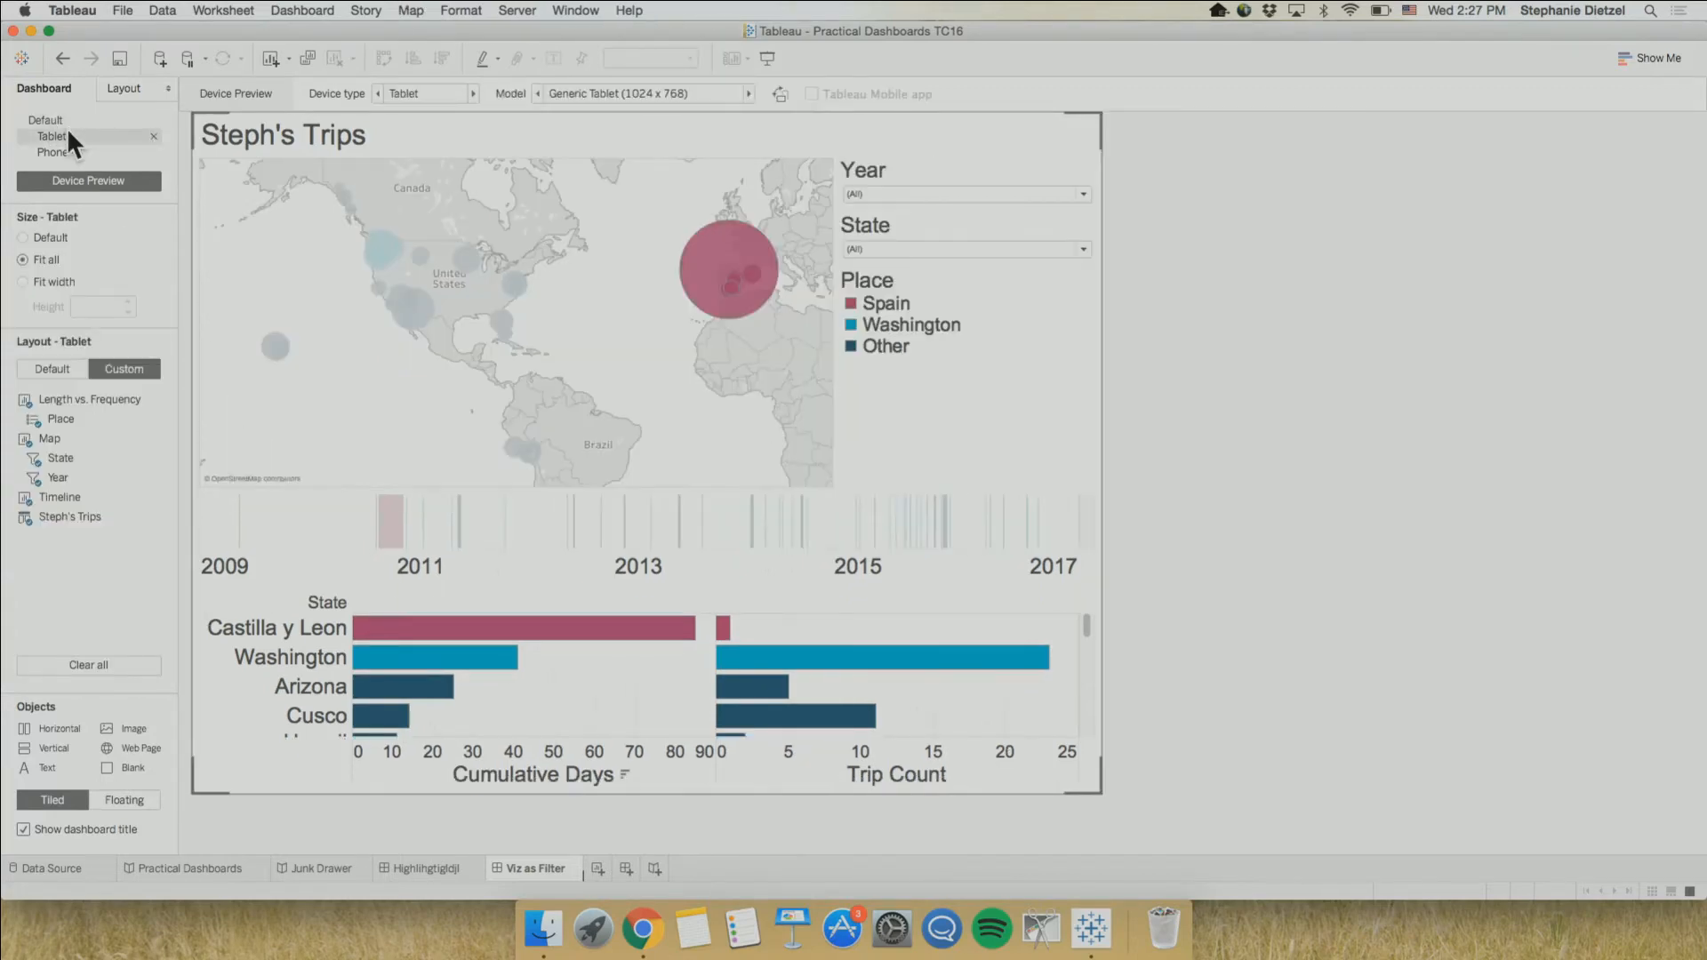
click(38, 152)
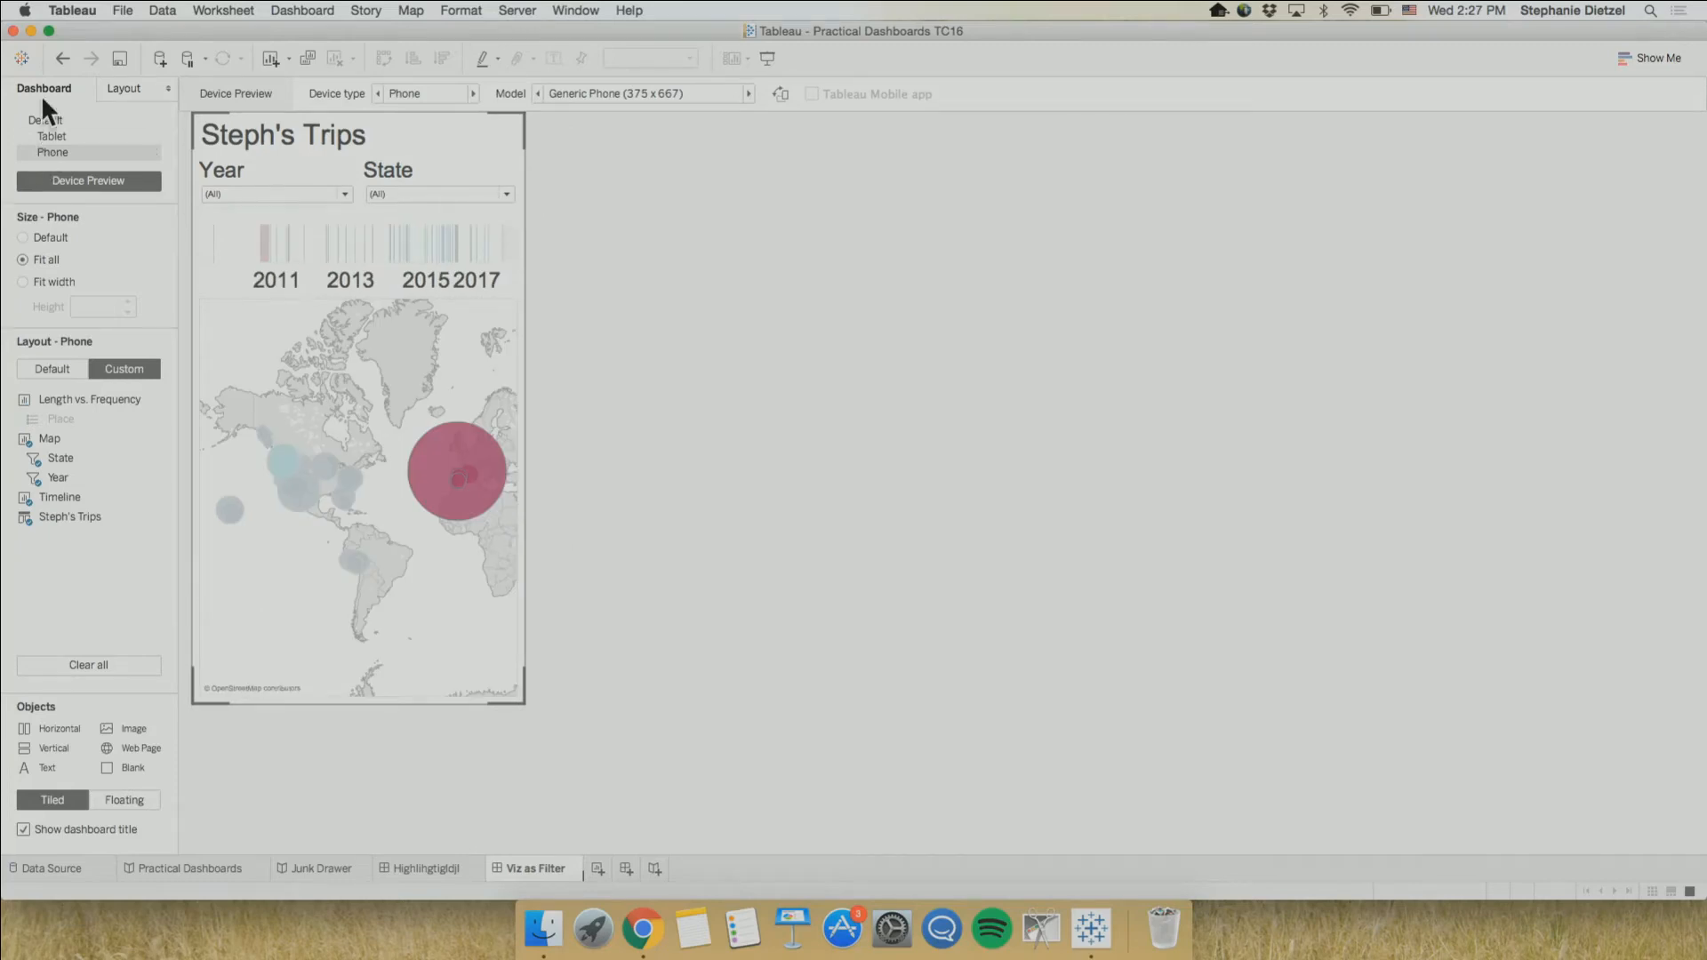
Clear the Spain highlighting on the Default layout by selecting and deselecting the large Spain mark on the map
click(39, 110)
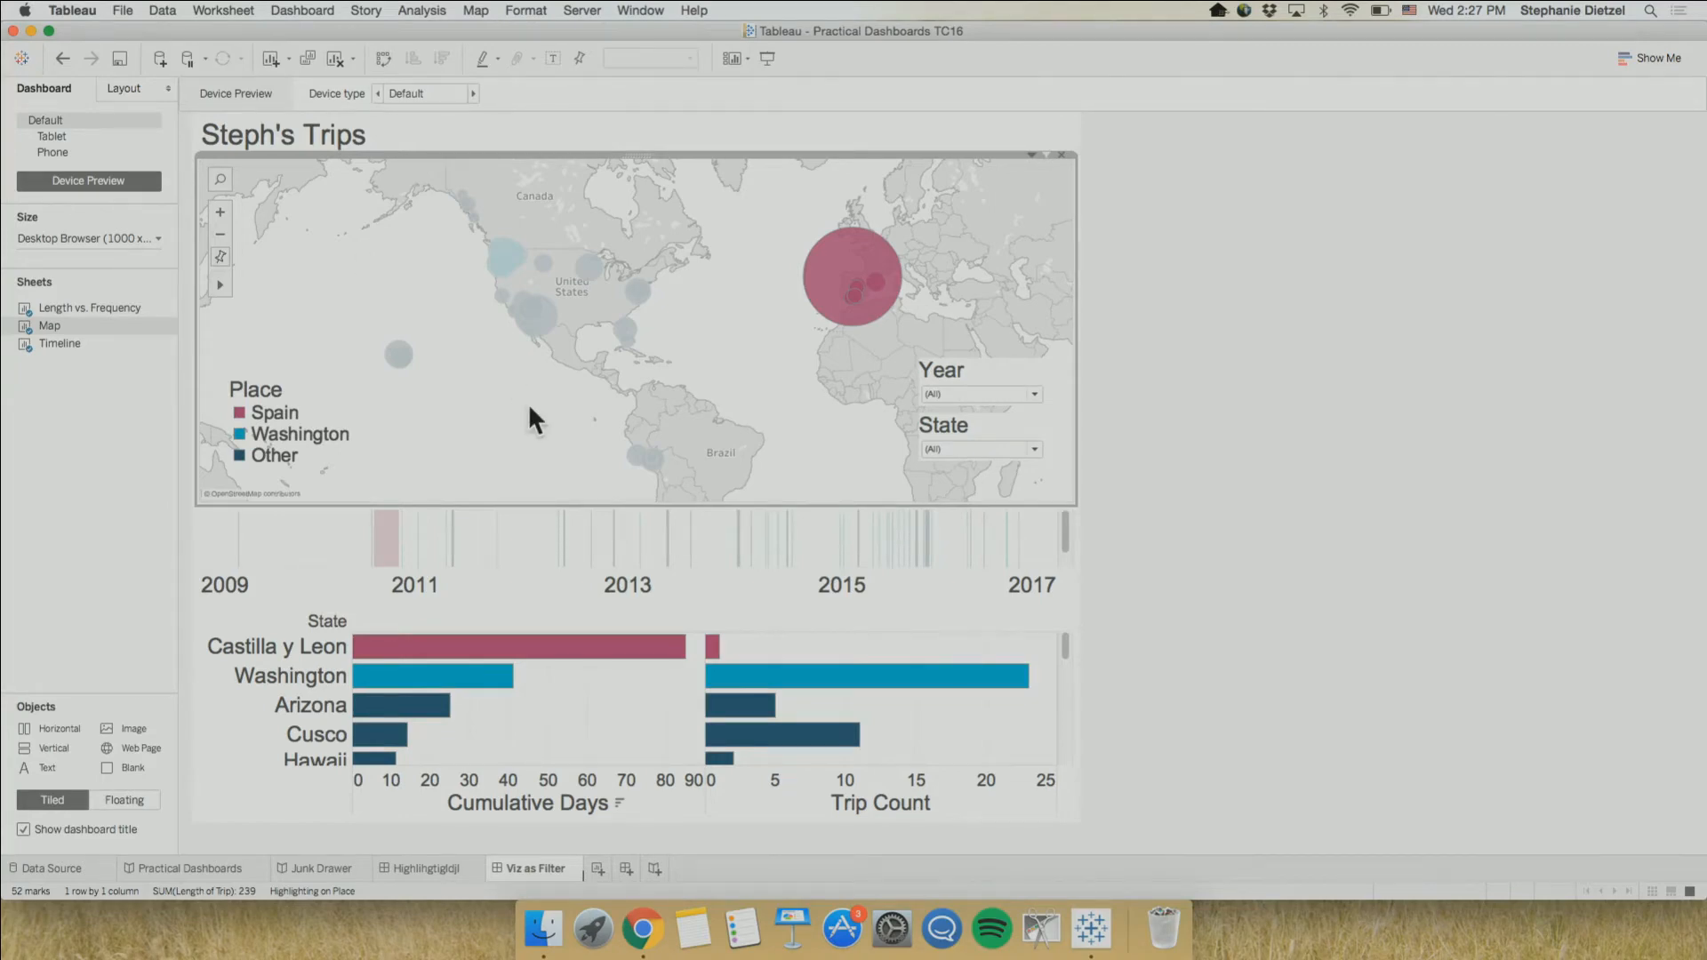
click(857, 289)
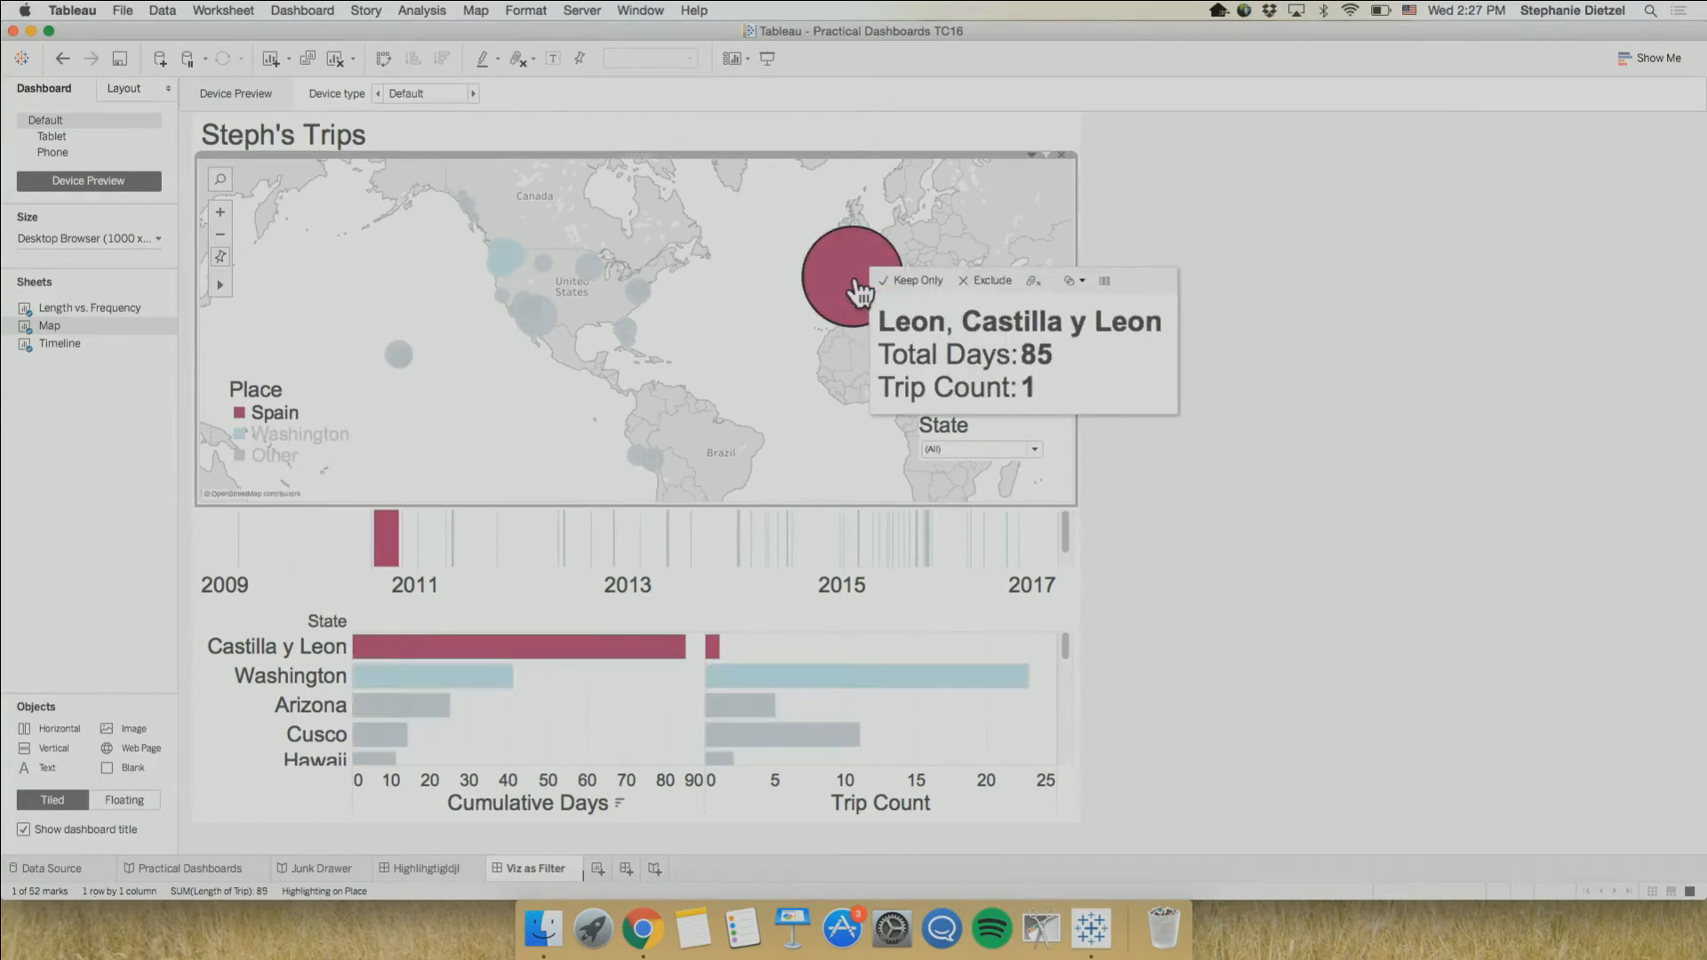
click(838, 275)
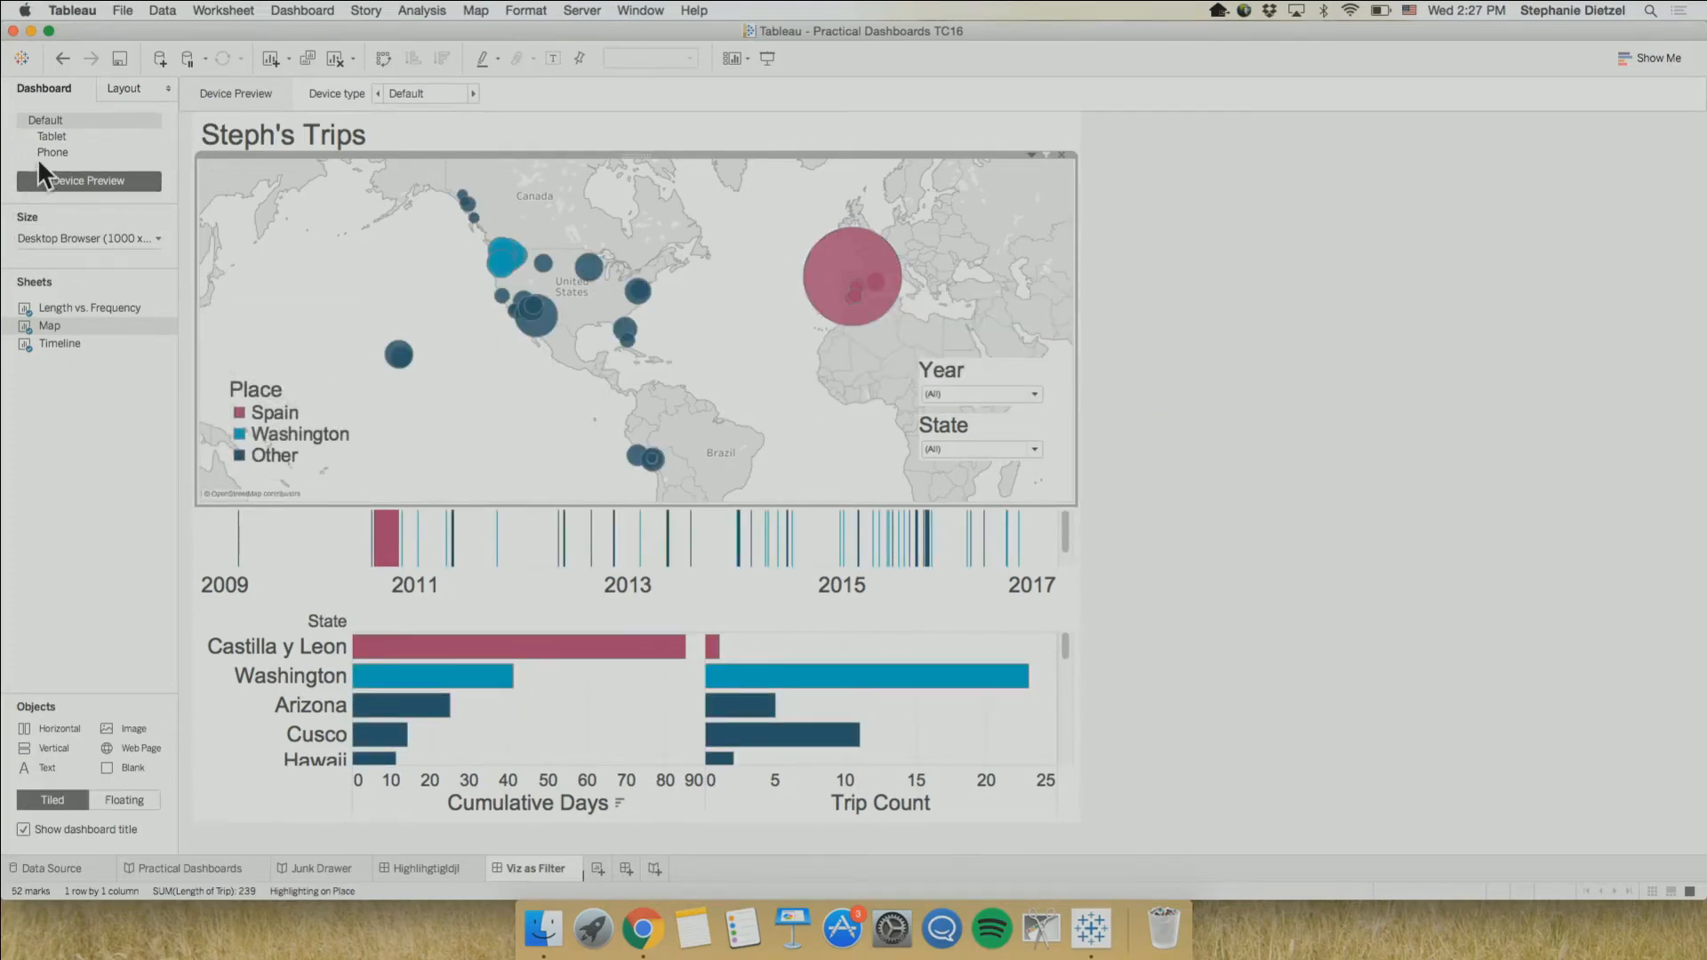
Return to the Phone layout and try to place the Length vs. Frequency chart back onto it
click(68, 148)
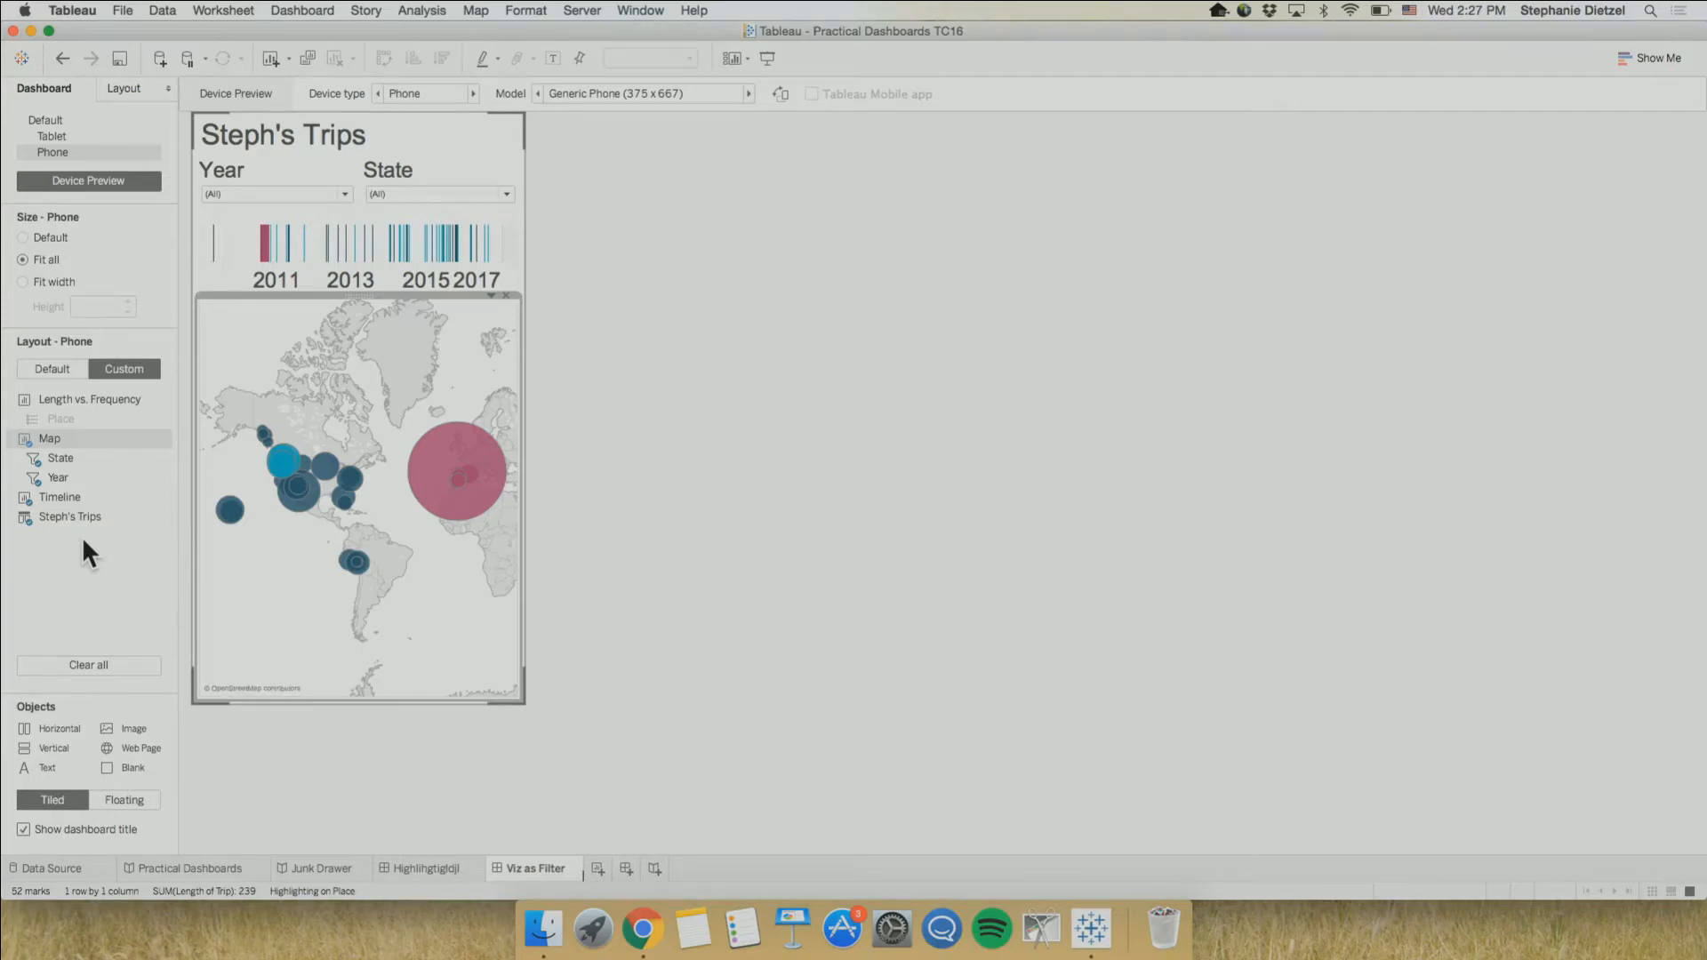
mouse_move(73, 392)
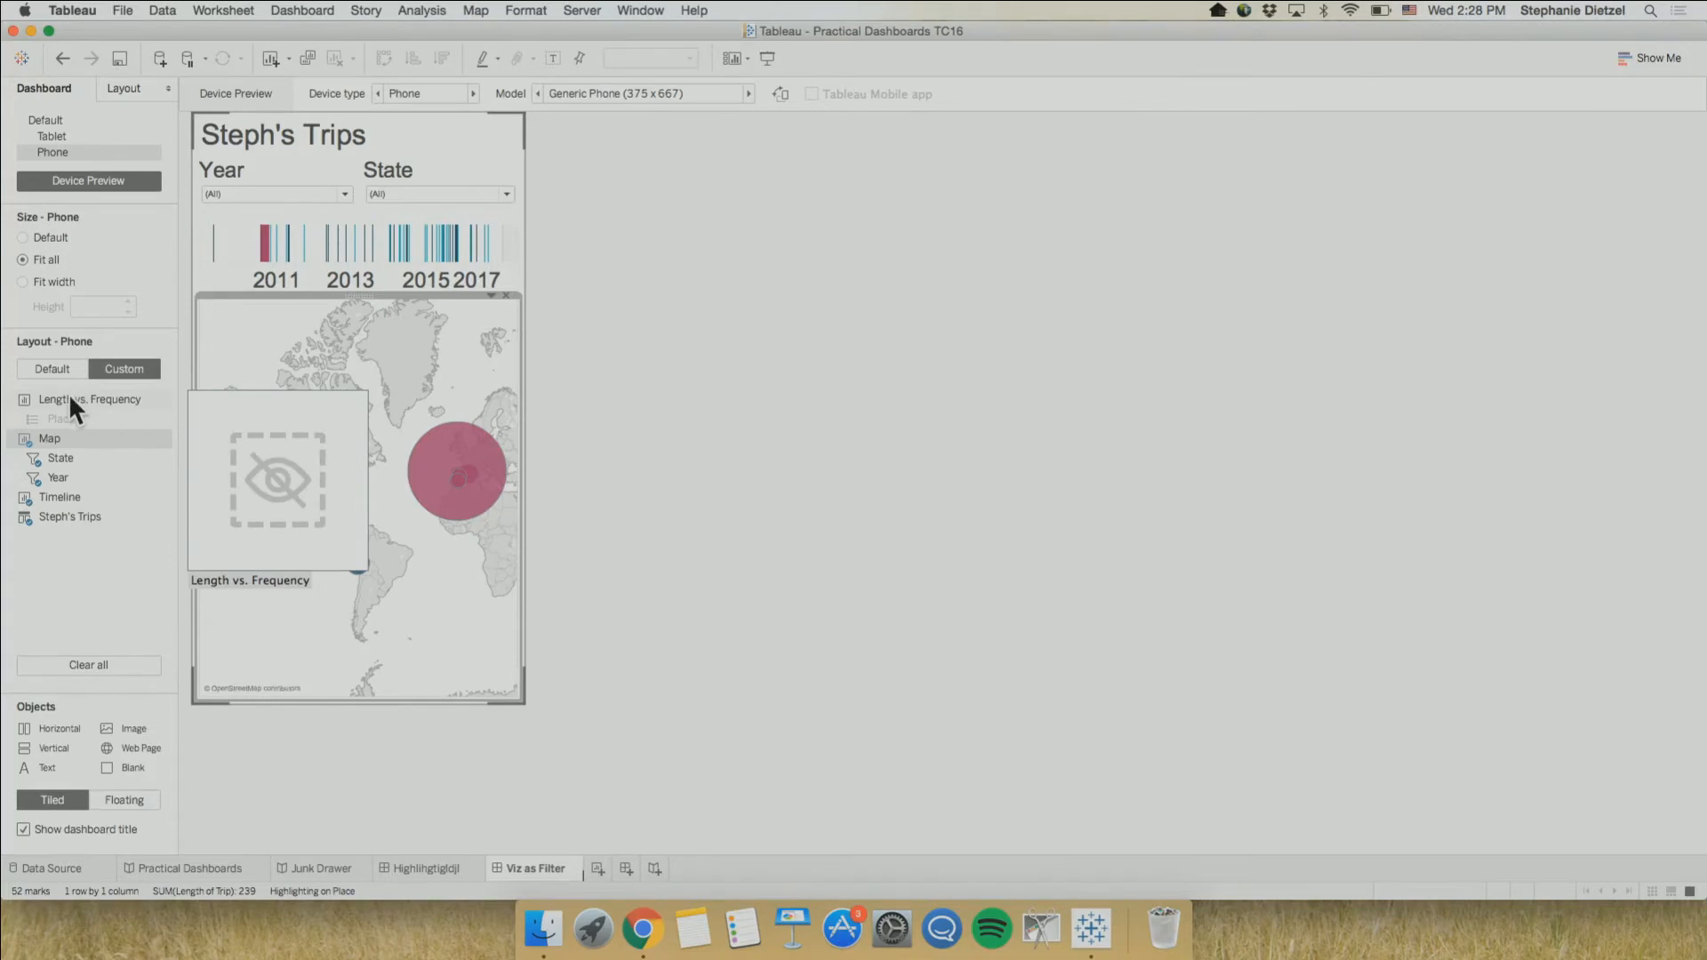
click(69, 401)
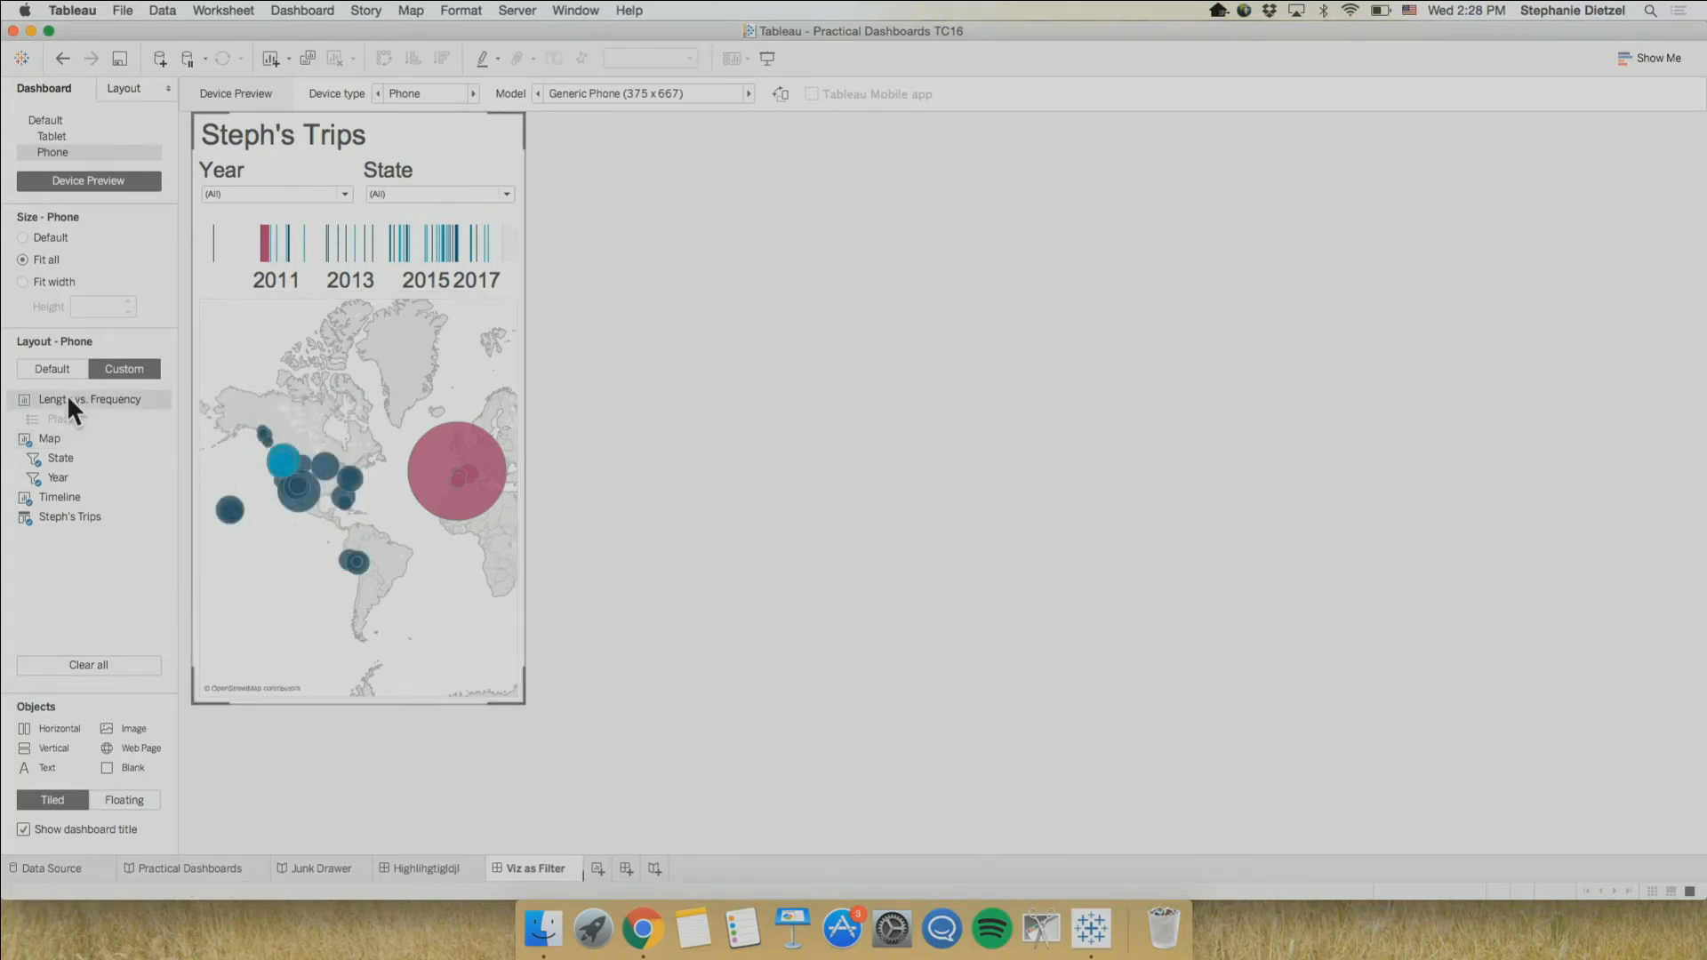
mouse_move(44, 392)
mouse_move(44, 393)
mouse_down()
mouse_move(230, 544)
mouse_move(426, 611)
mouse_move(418, 591)
mouse_up()
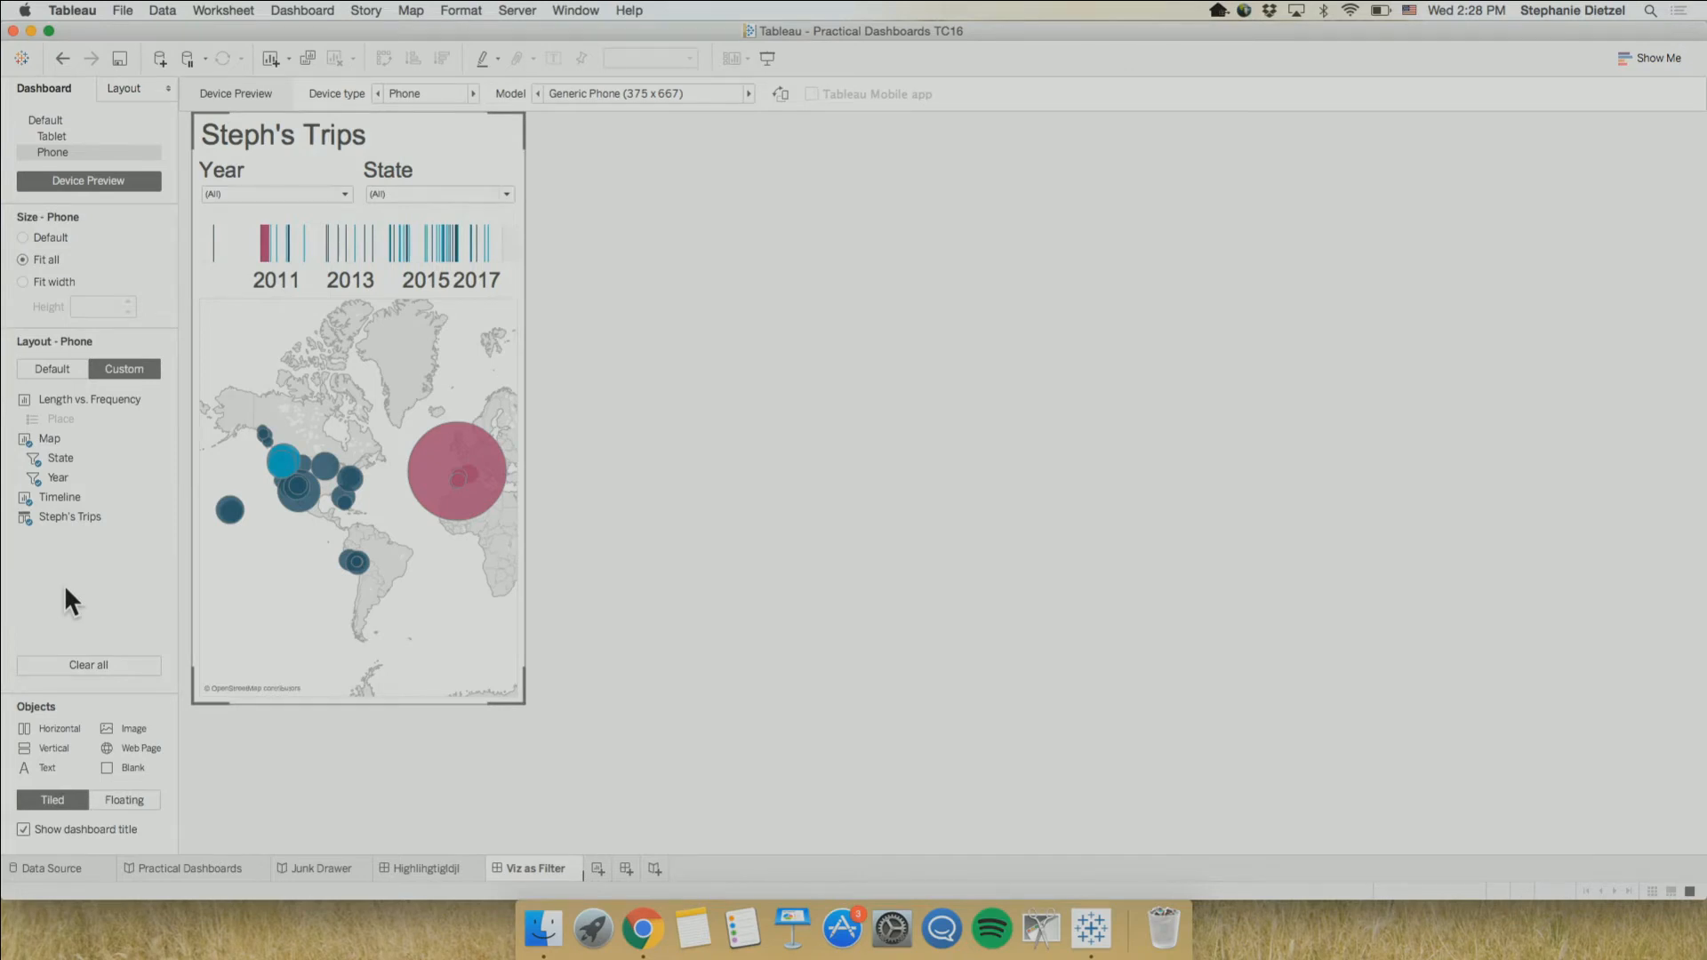
Read the Devices! point in the Practical Dashboards story, and return to the Viz as Filter dashboard
click(212, 869)
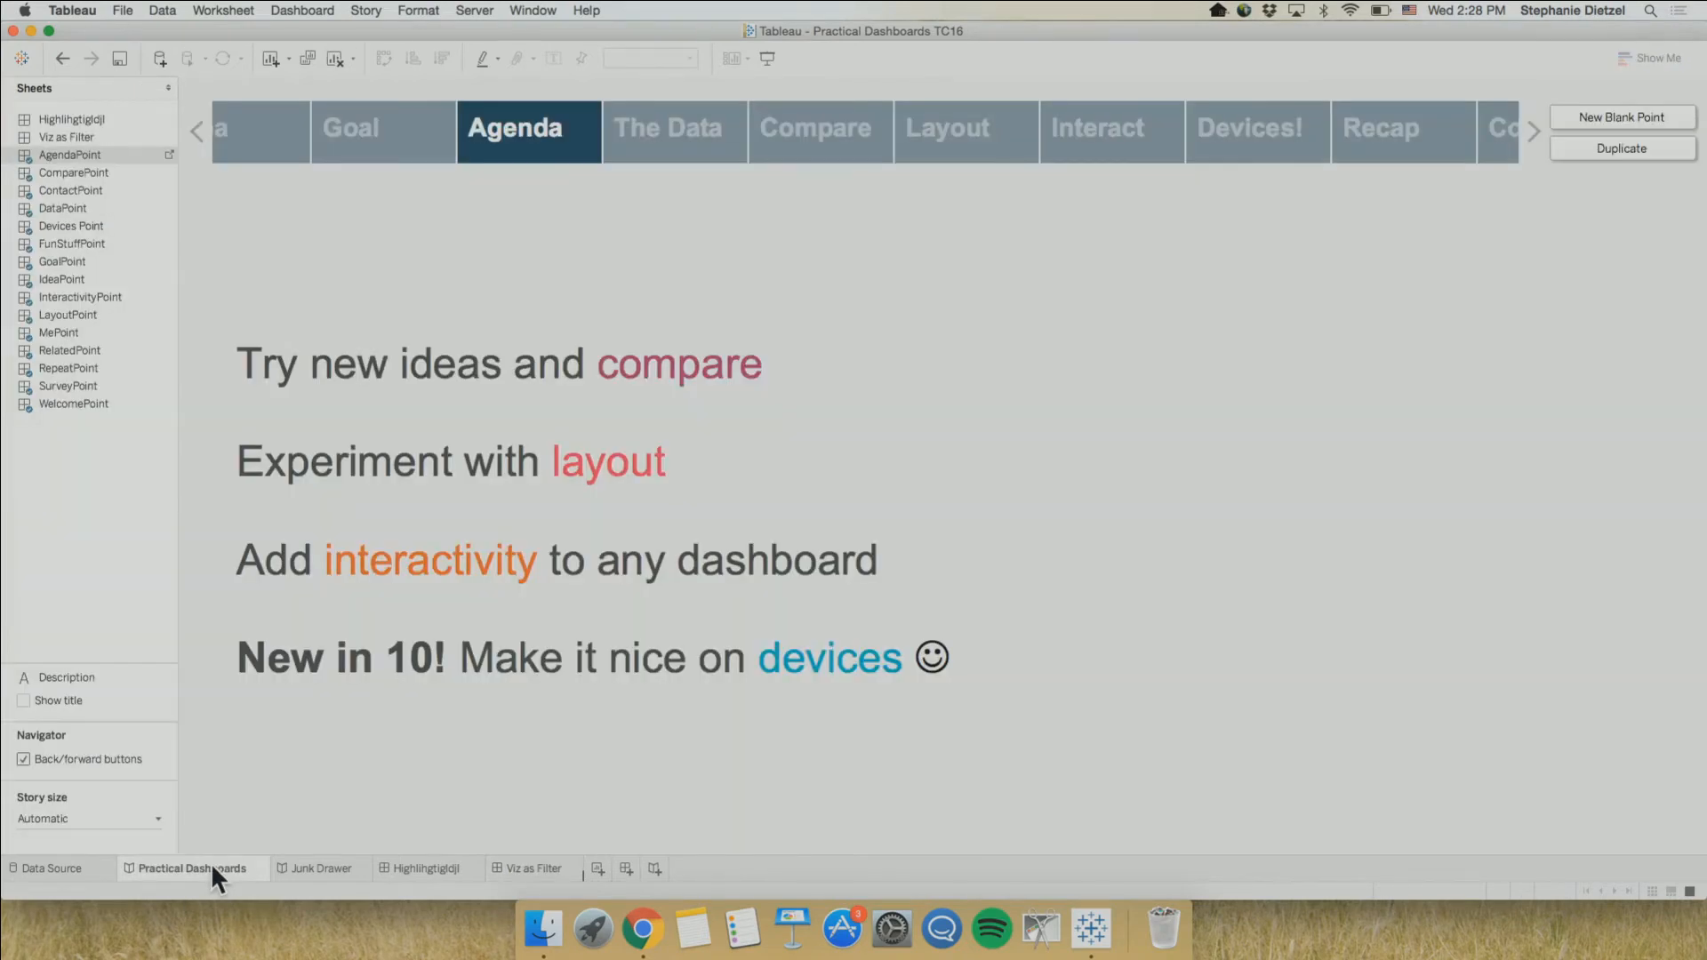
click(1266, 148)
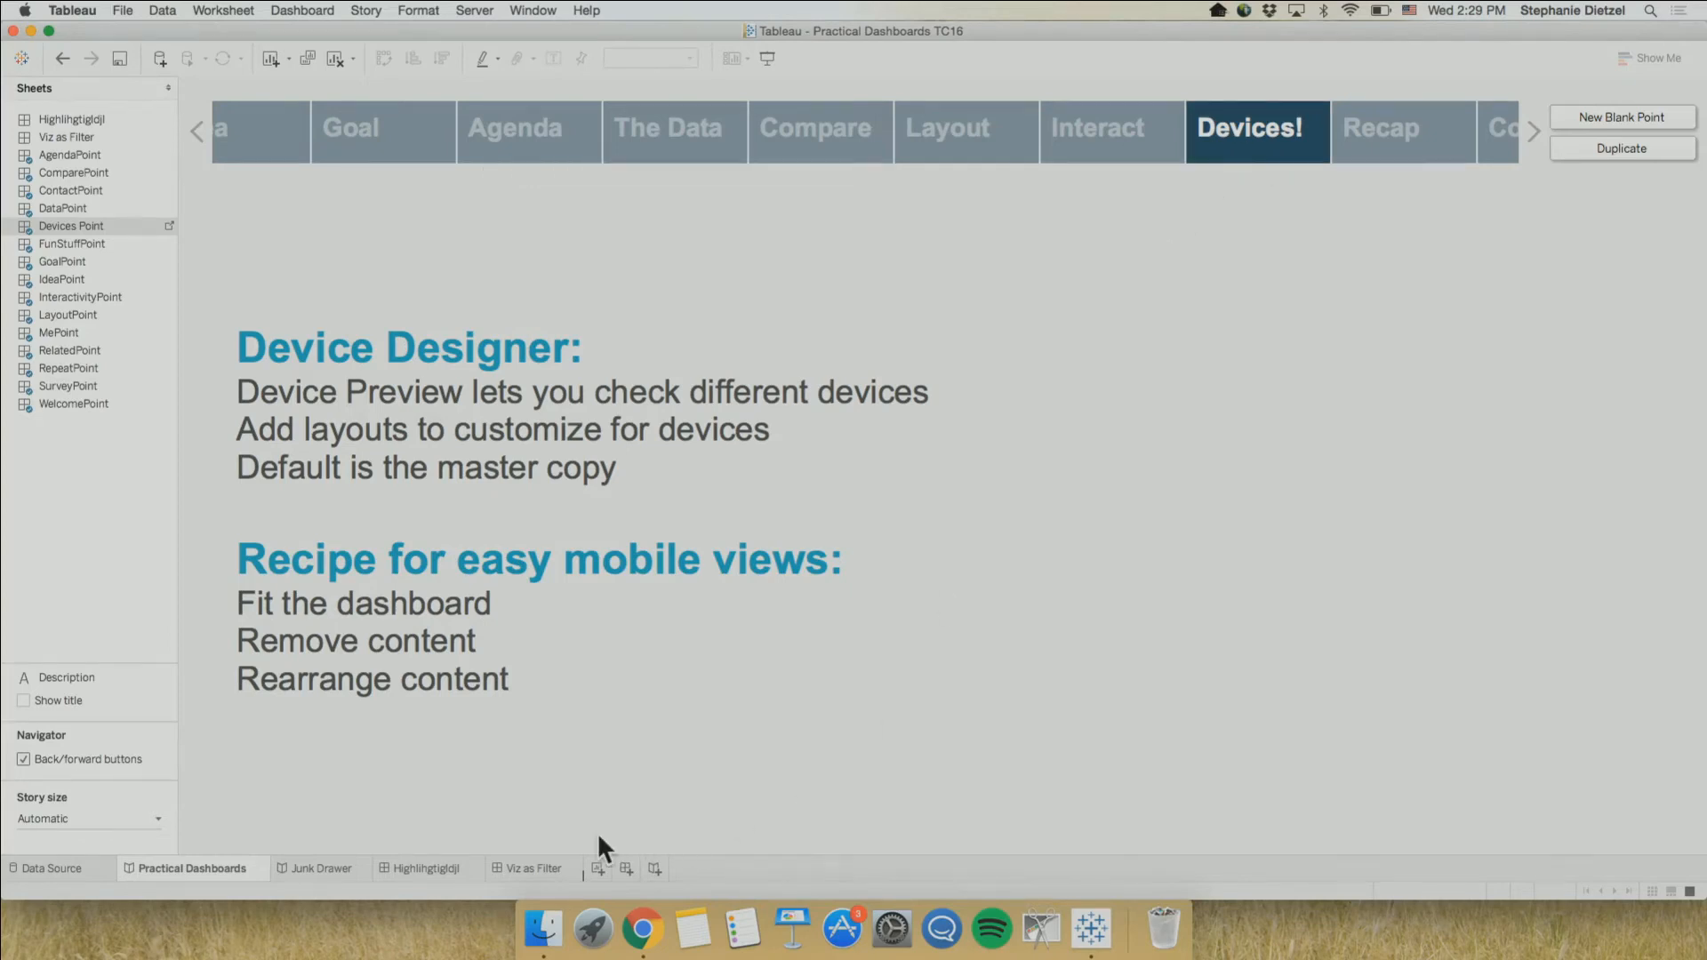
click(529, 868)
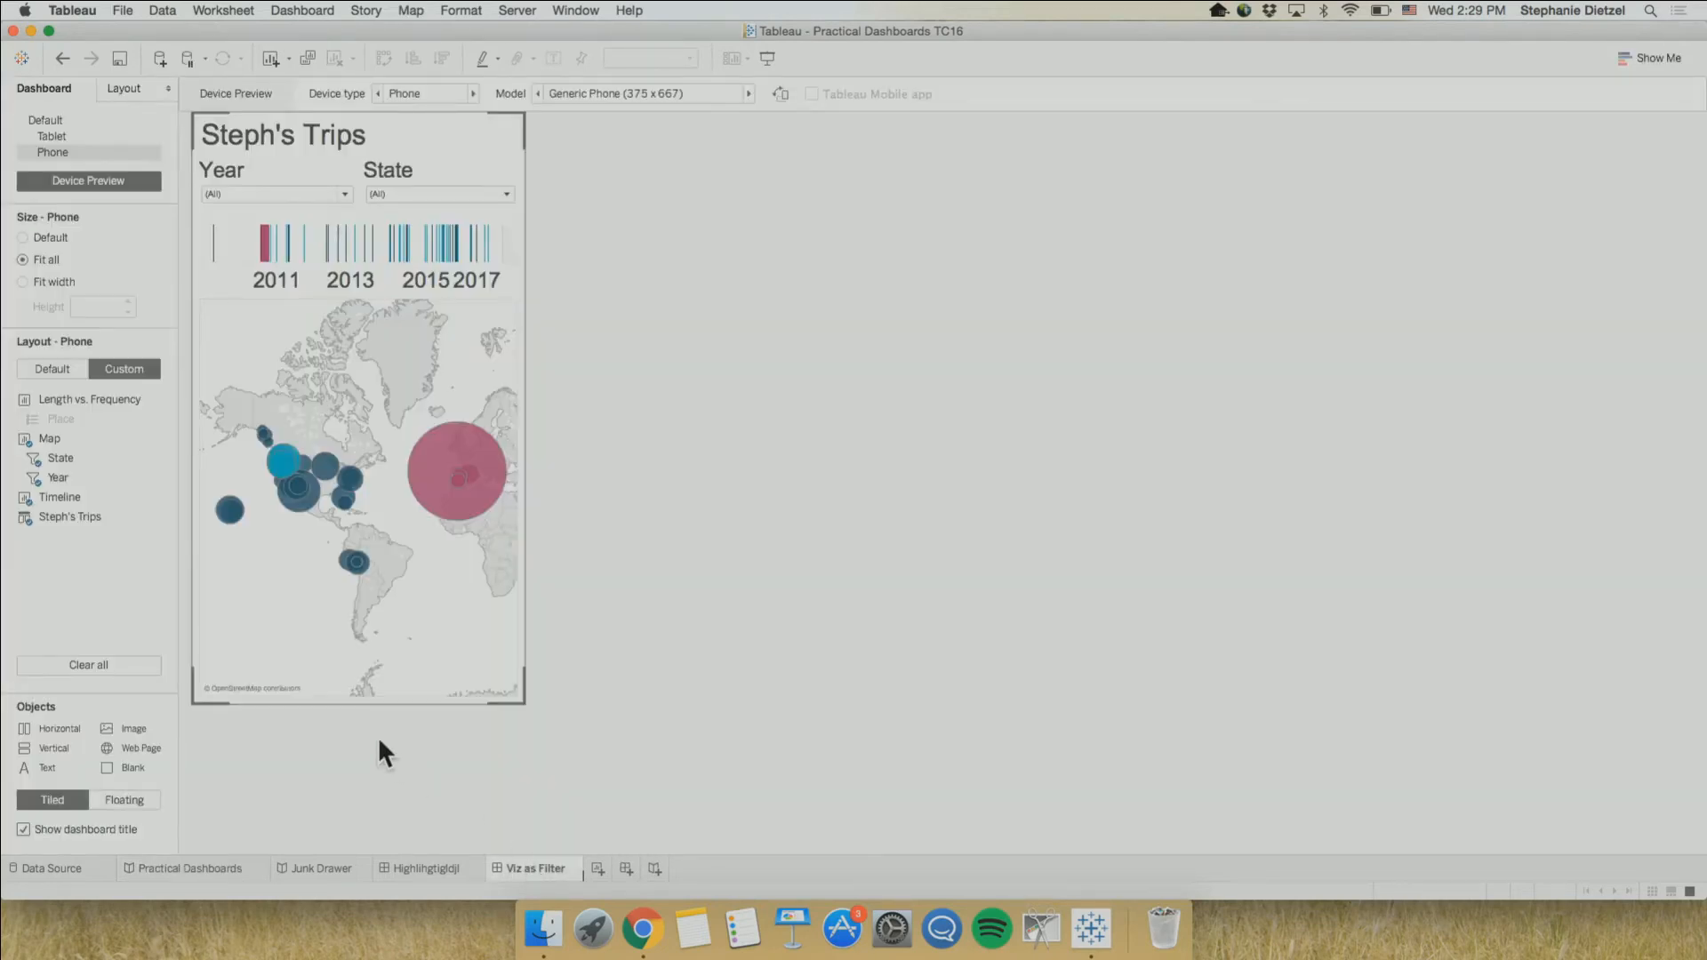
With the Default layout shown, start saving the workbook to Tableau Public under a new name and sign in with the account password
click(92, 133)
click(82, 119)
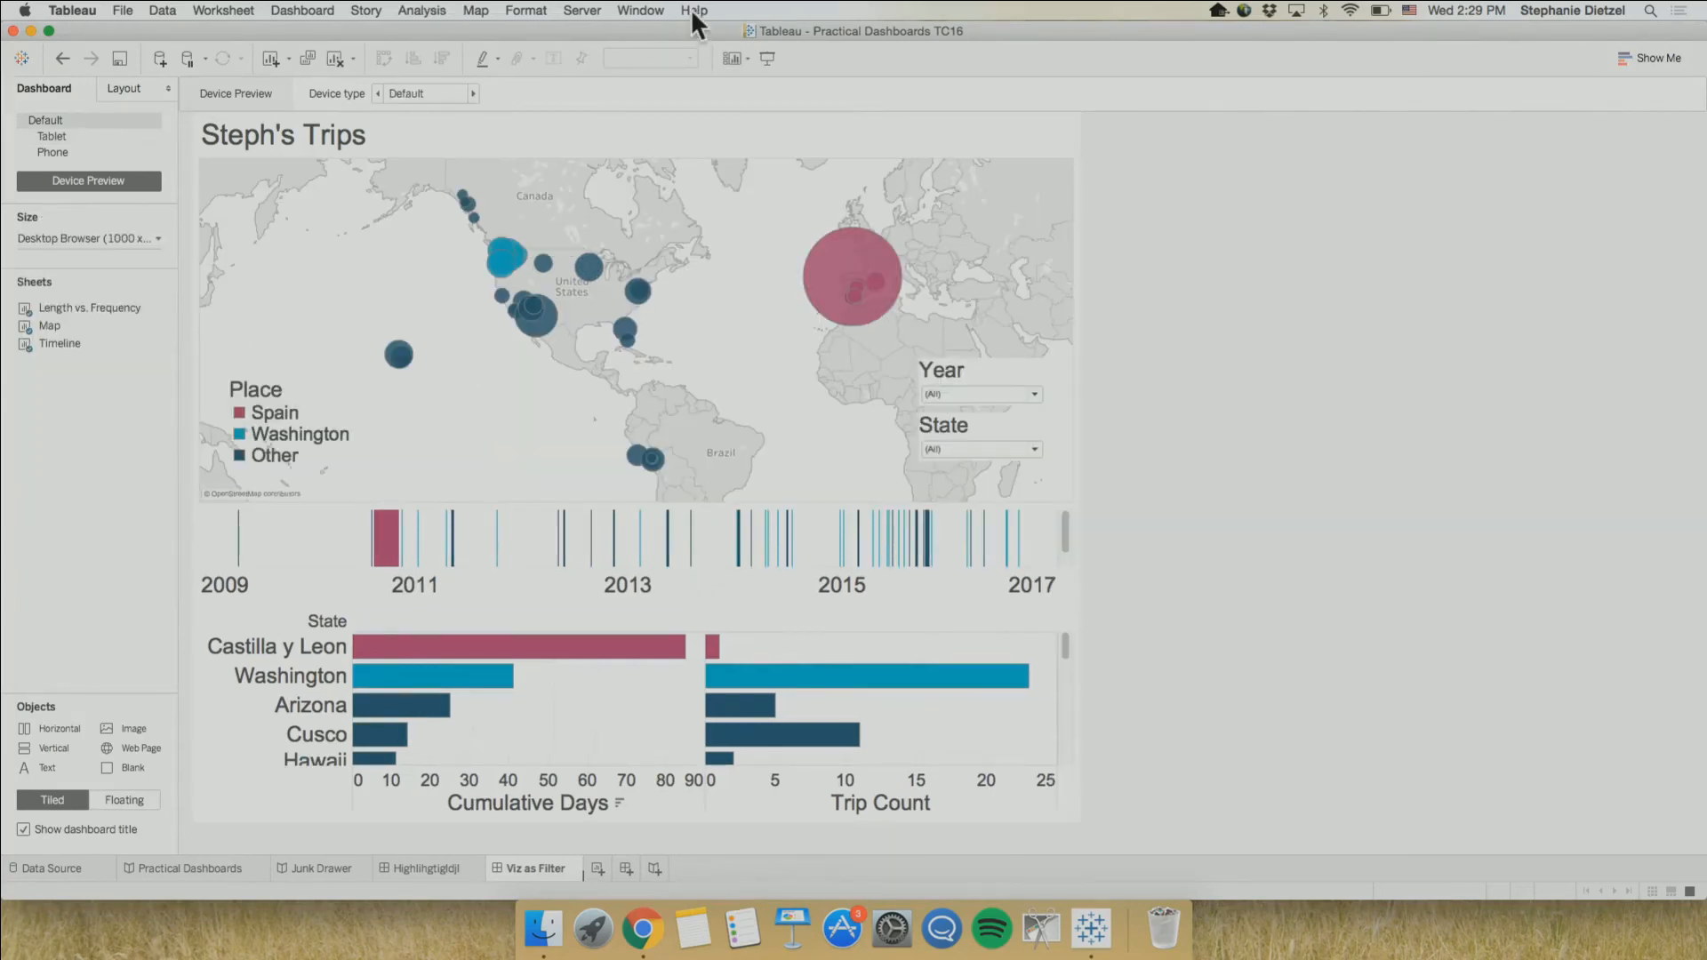
click(589, 10)
mouse_move(633, 153)
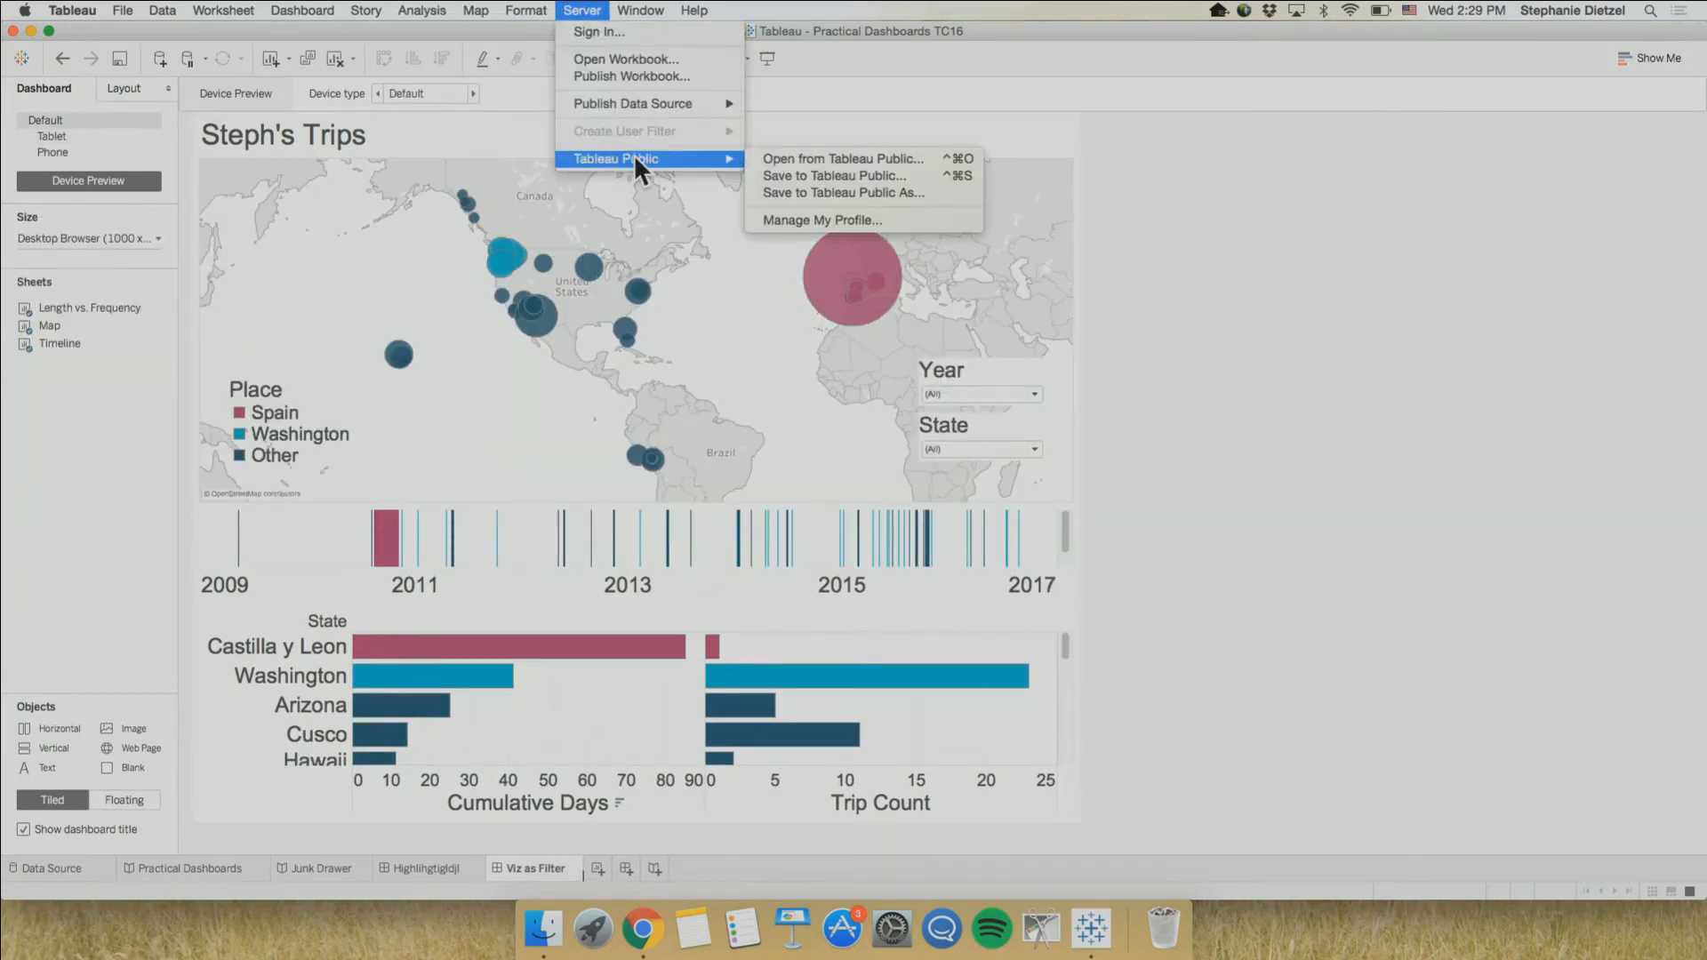
click(788, 192)
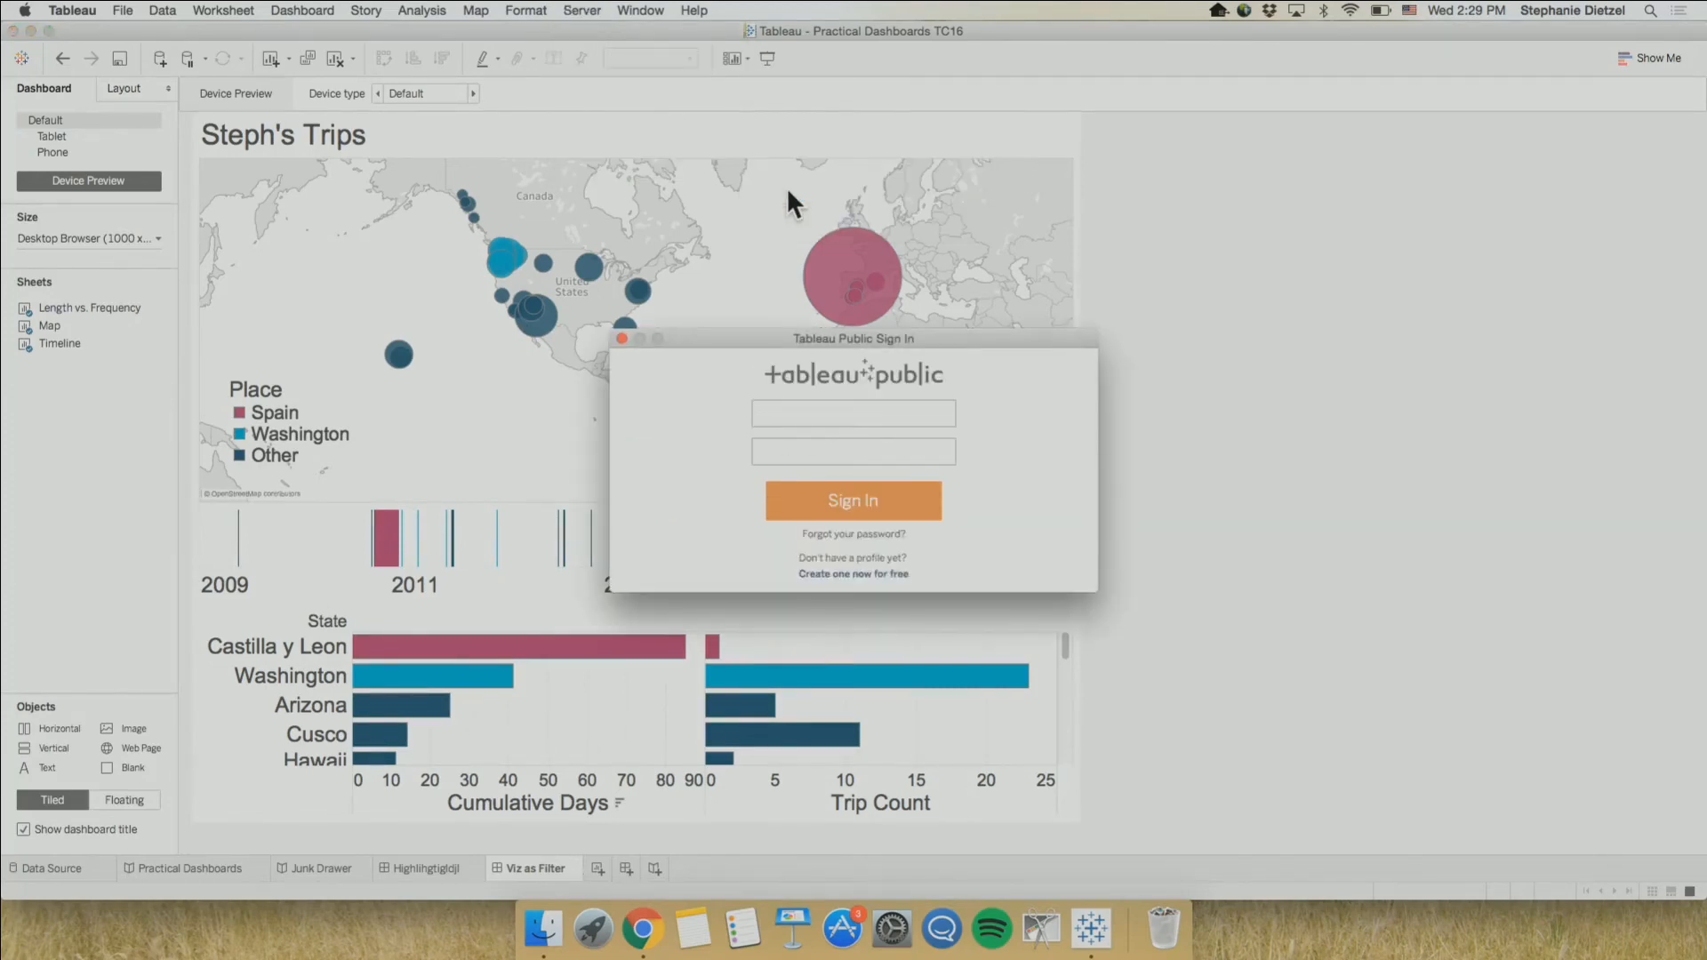
text(••••••••)
key(Return)
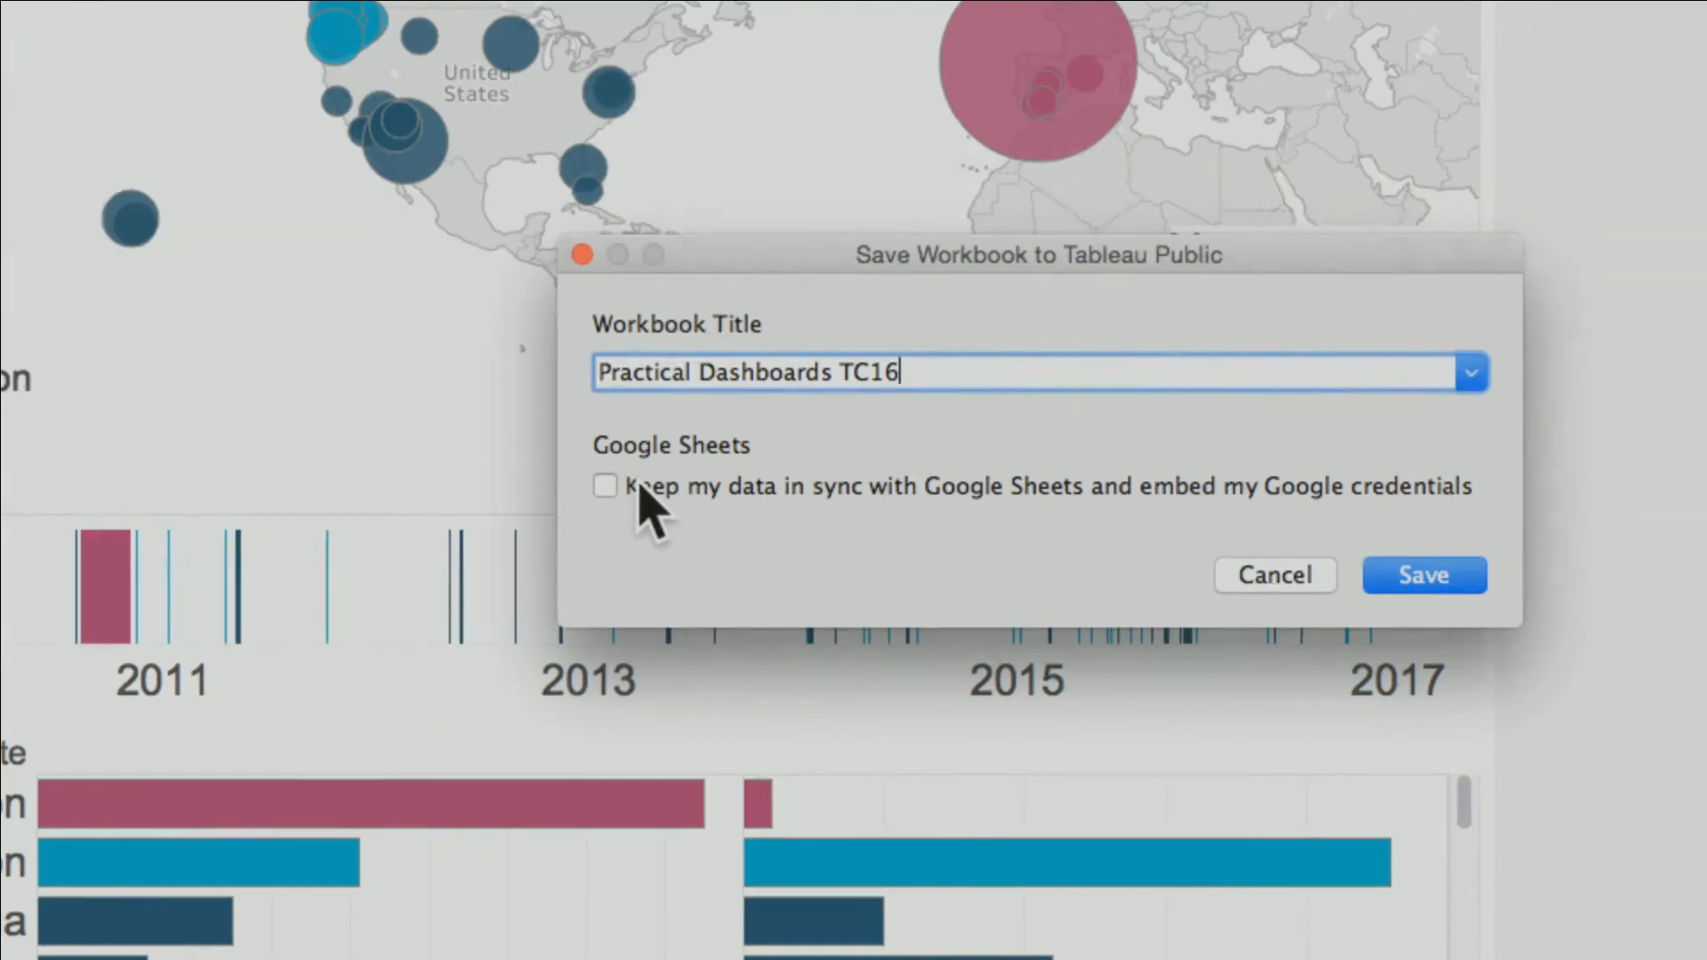
Title the workbook "Practical Dashboards TC16 Wednesday 2", keep its data in sync with Google Sheets with embedded credentials, and save
click(607, 487)
text(Wed)
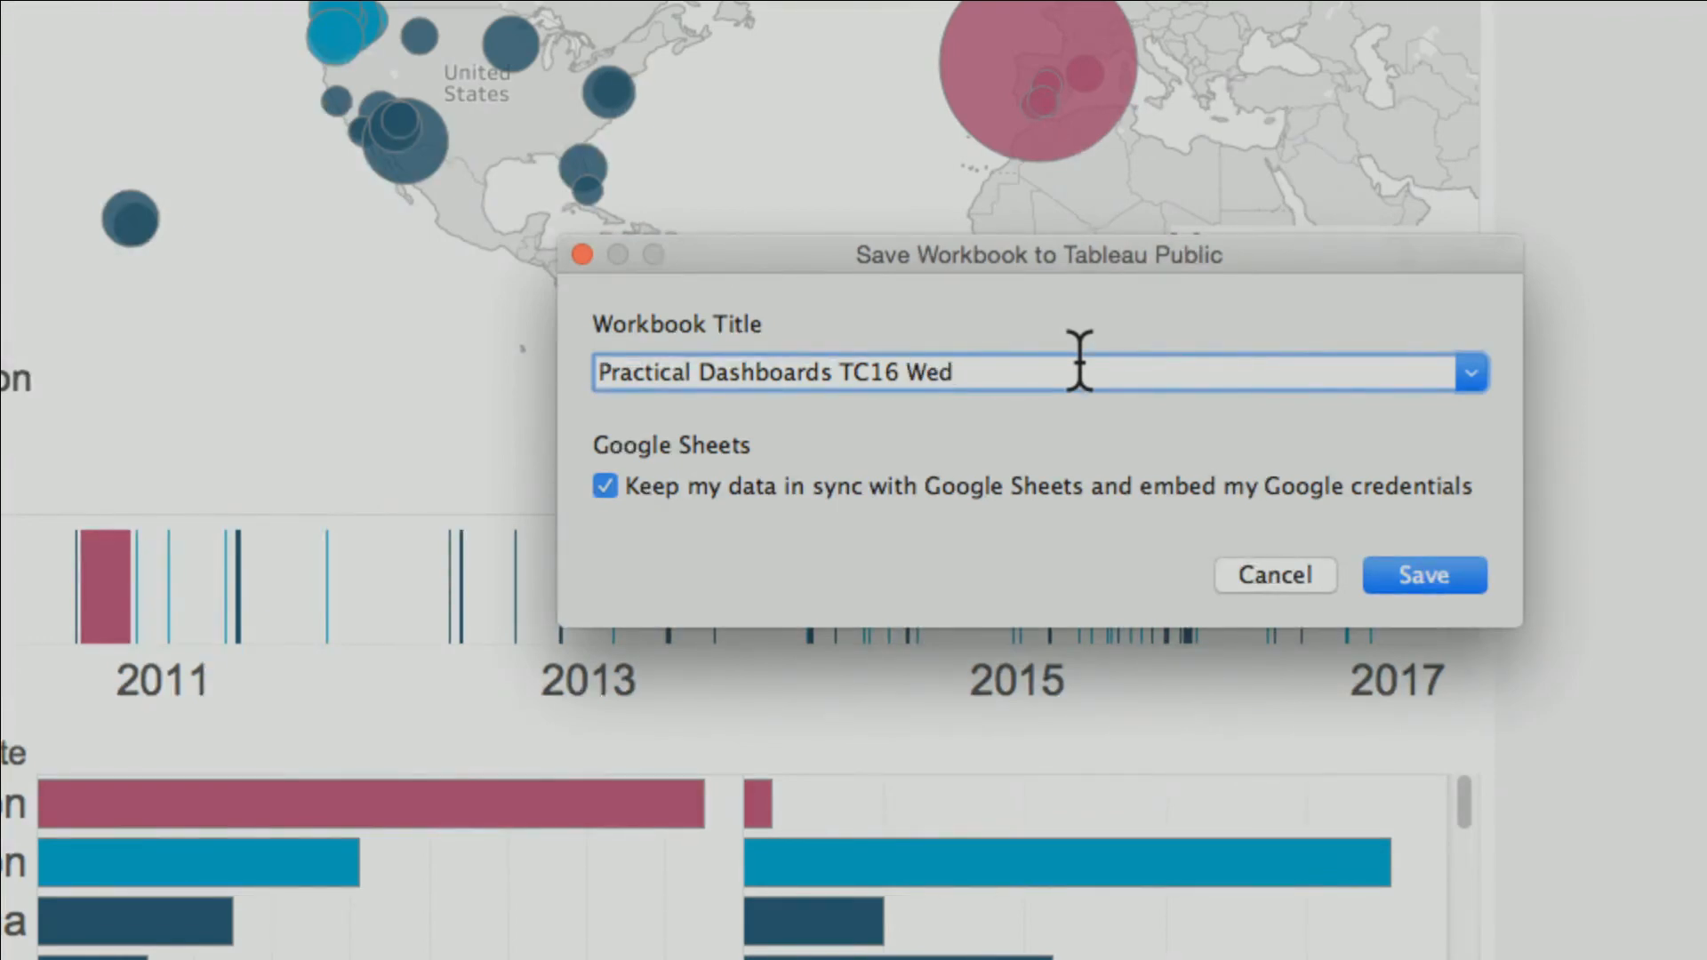
text(nesday 2)
click(1429, 562)
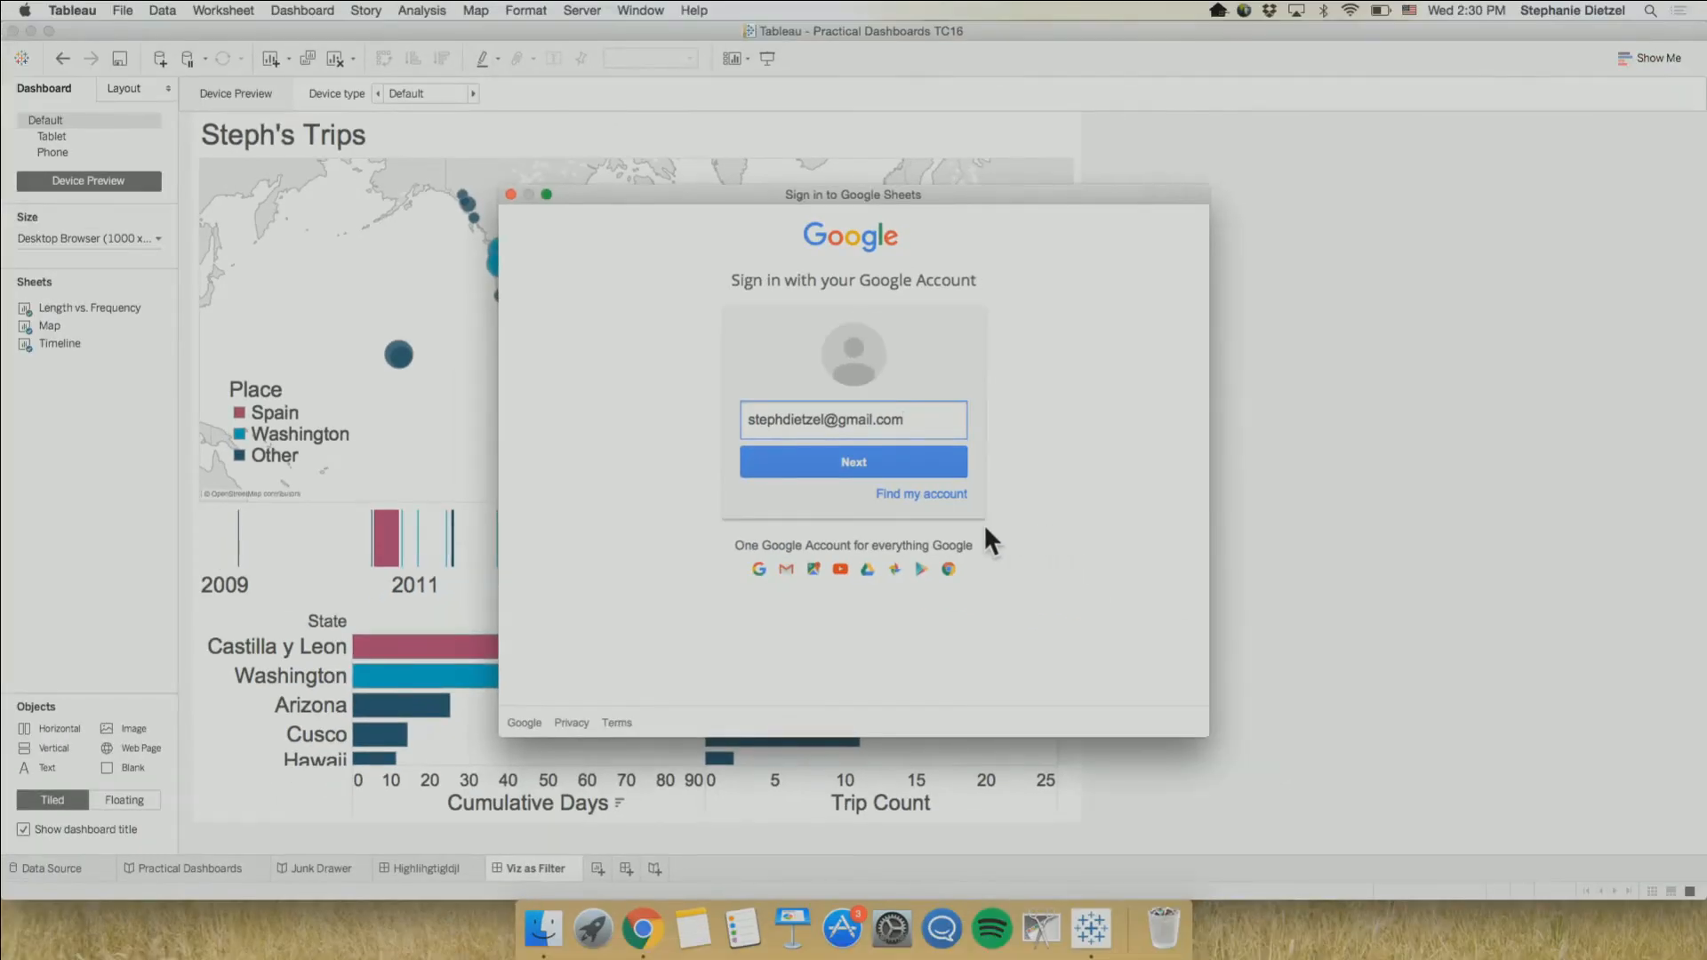
Sign in to Google Sheets with the account password and allow Tableau Desktop access to the Google Drive files and profile info
click(874, 458)
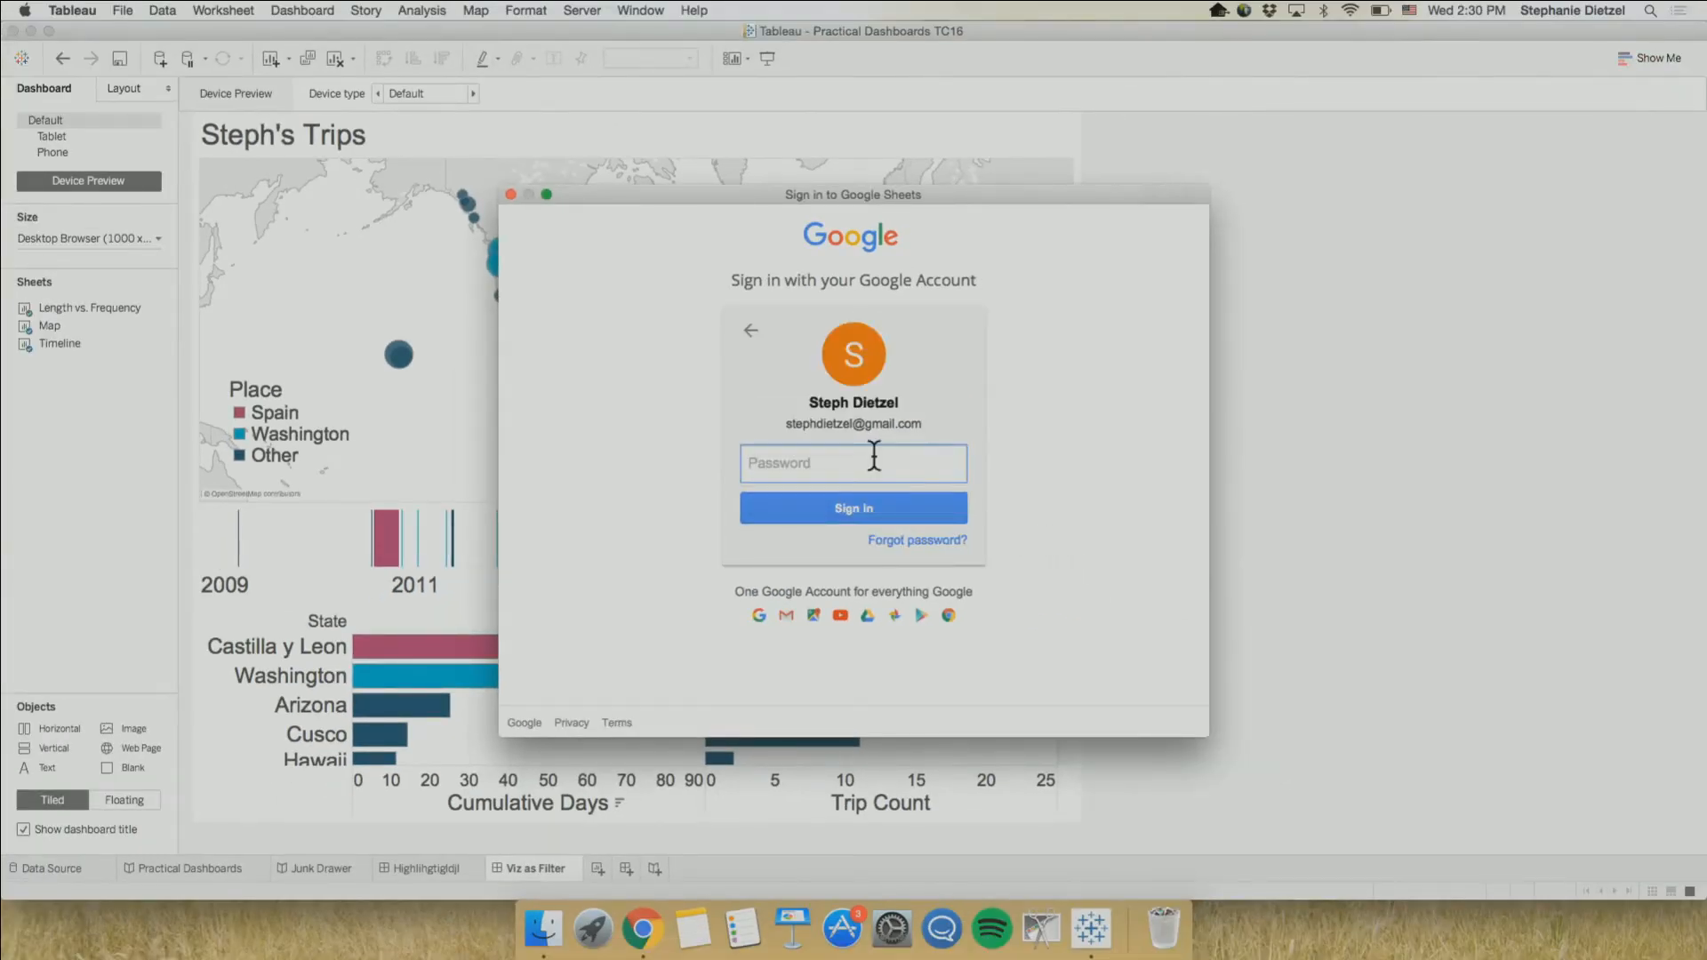
text(••••••••••)
key(Return)
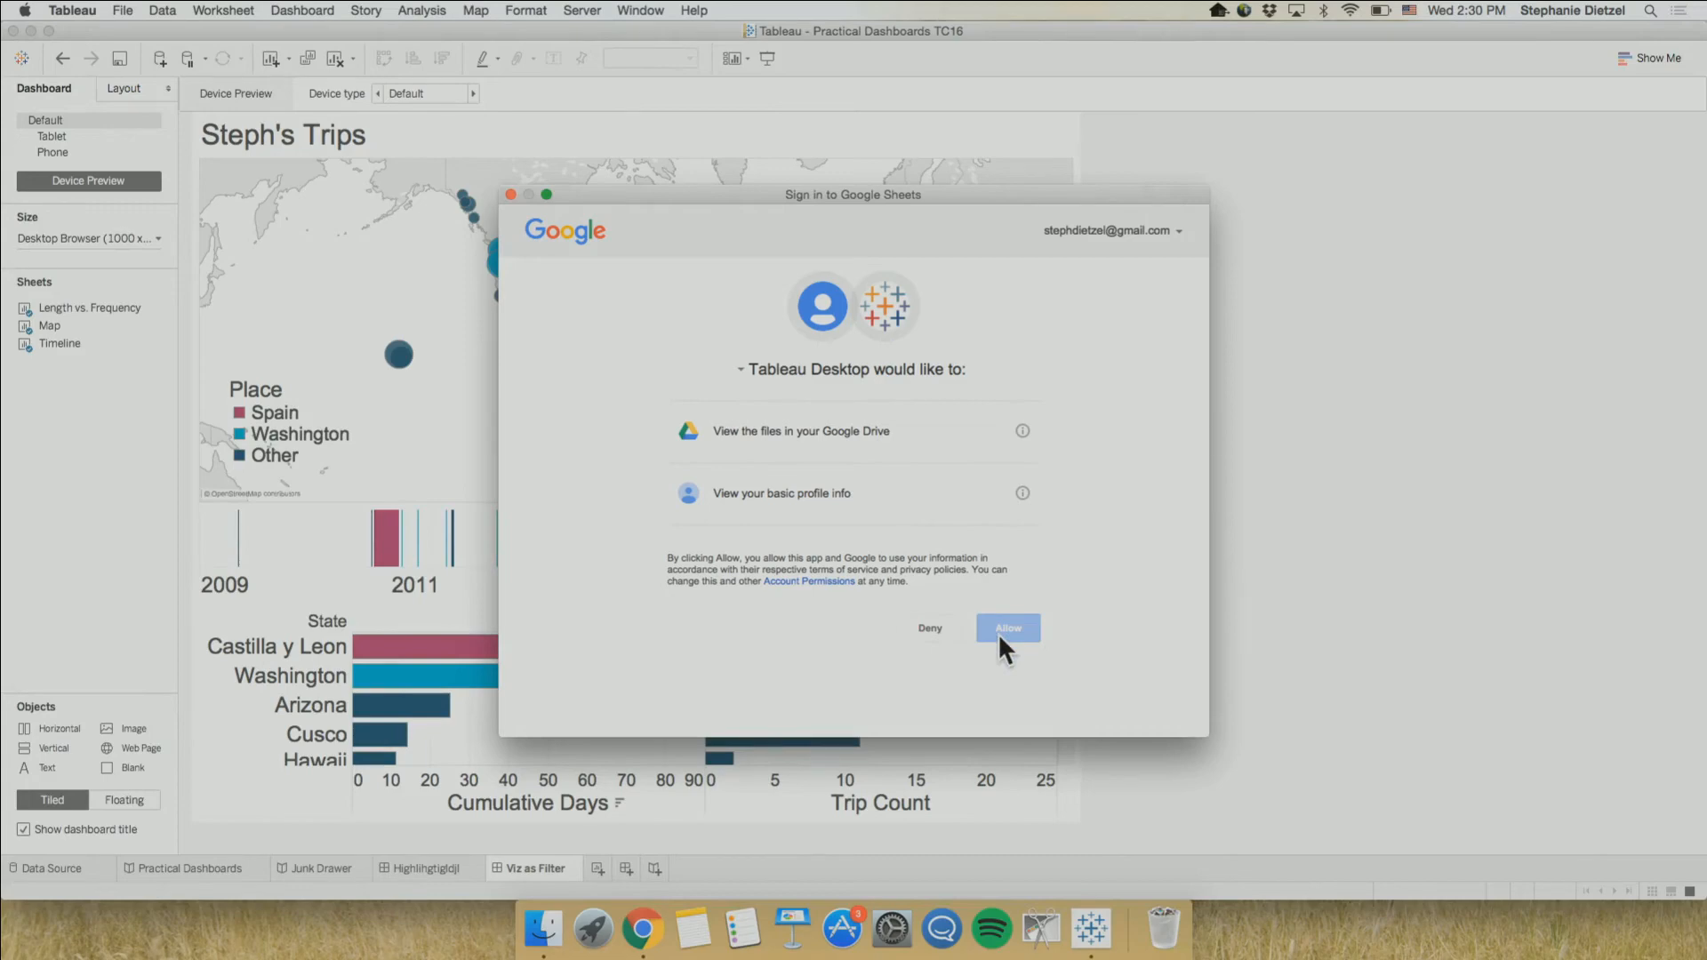
click(1007, 628)
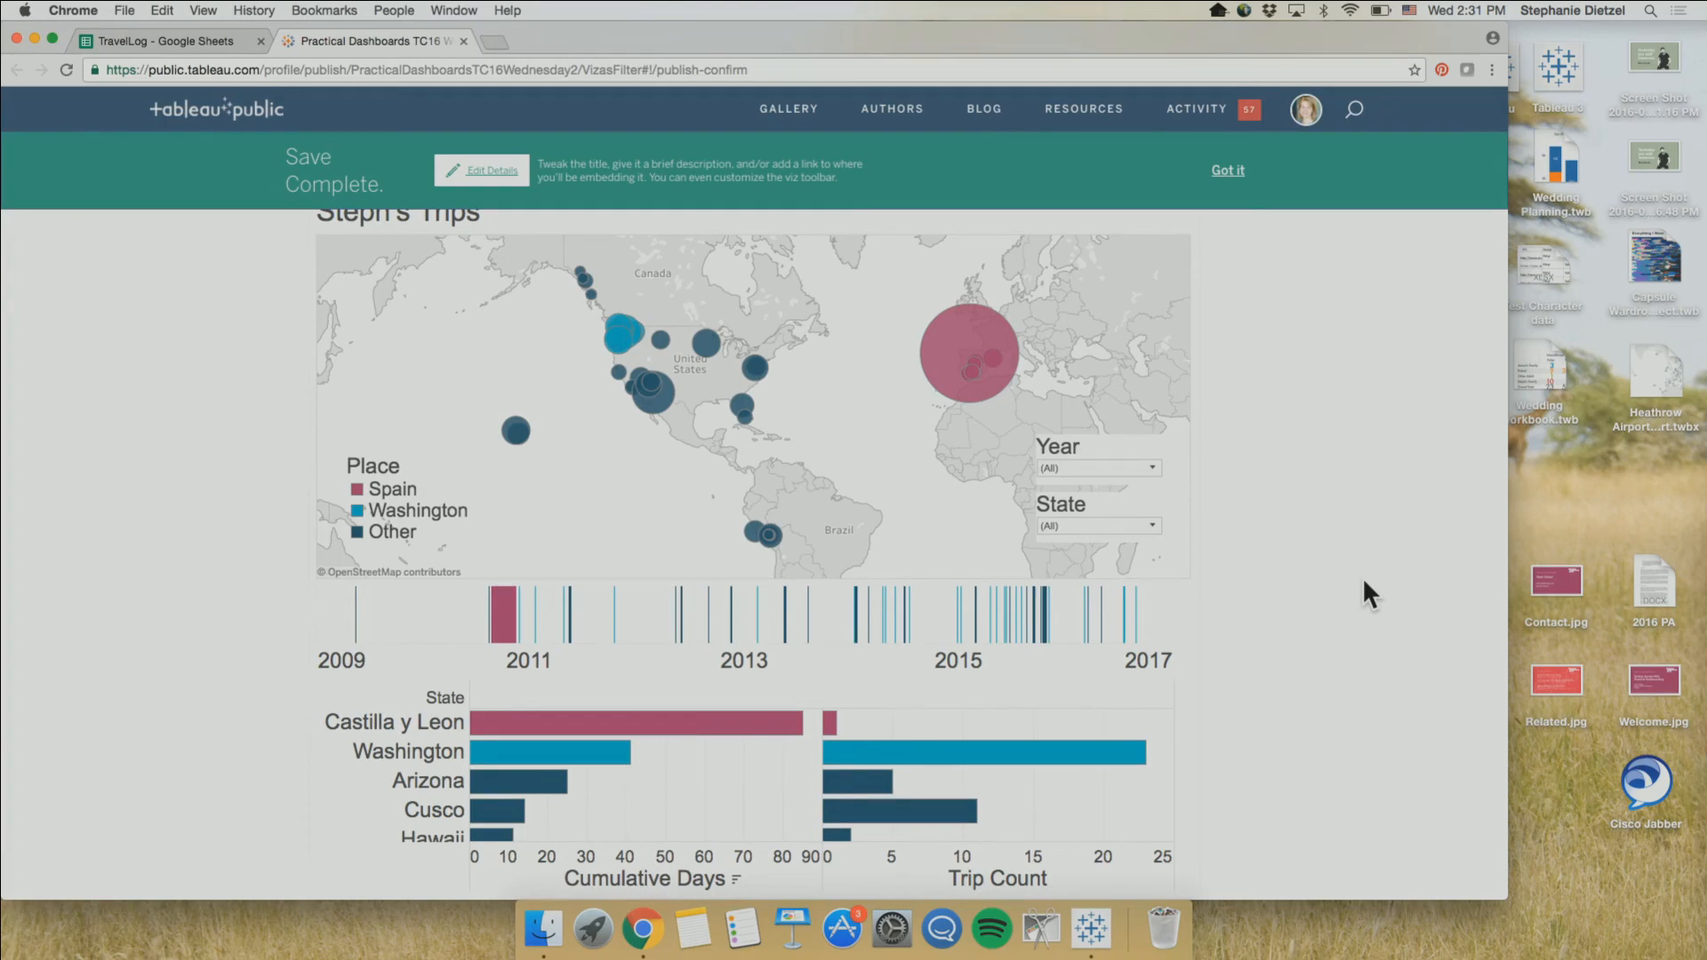
Dismiss the save notice and look over the published Steph's Trips dashboard on Tableau Public
click(1228, 171)
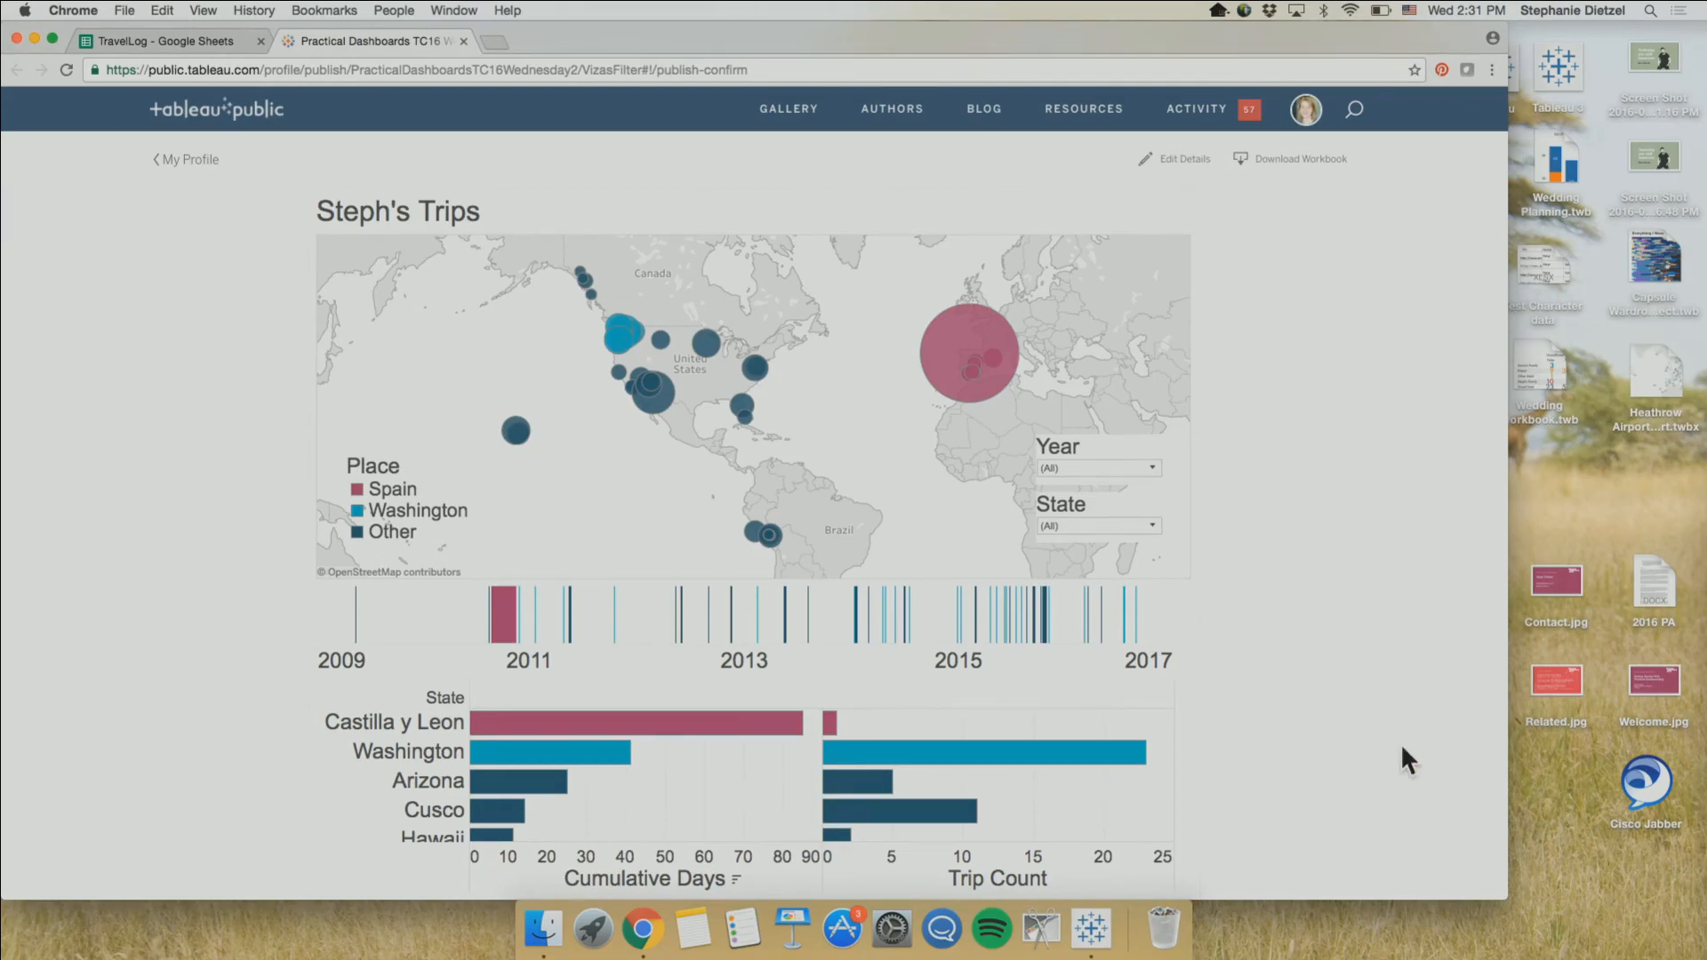
scroll(1389, 755, down, 3)
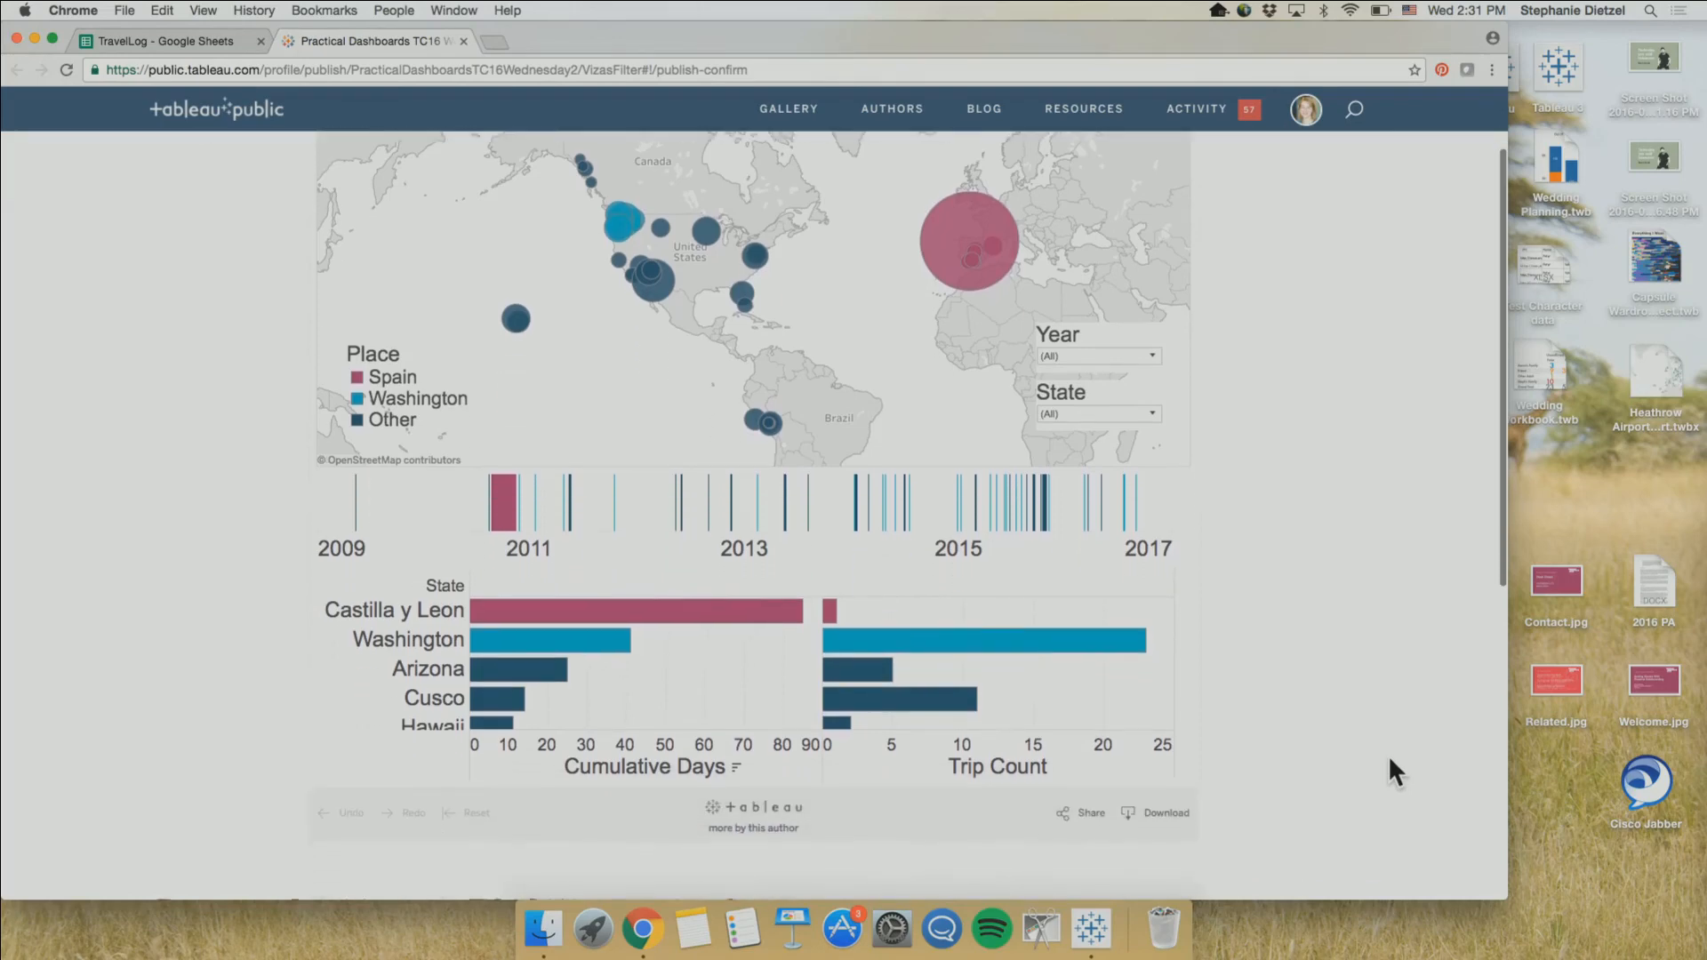
scroll(1389, 755, up, 1)
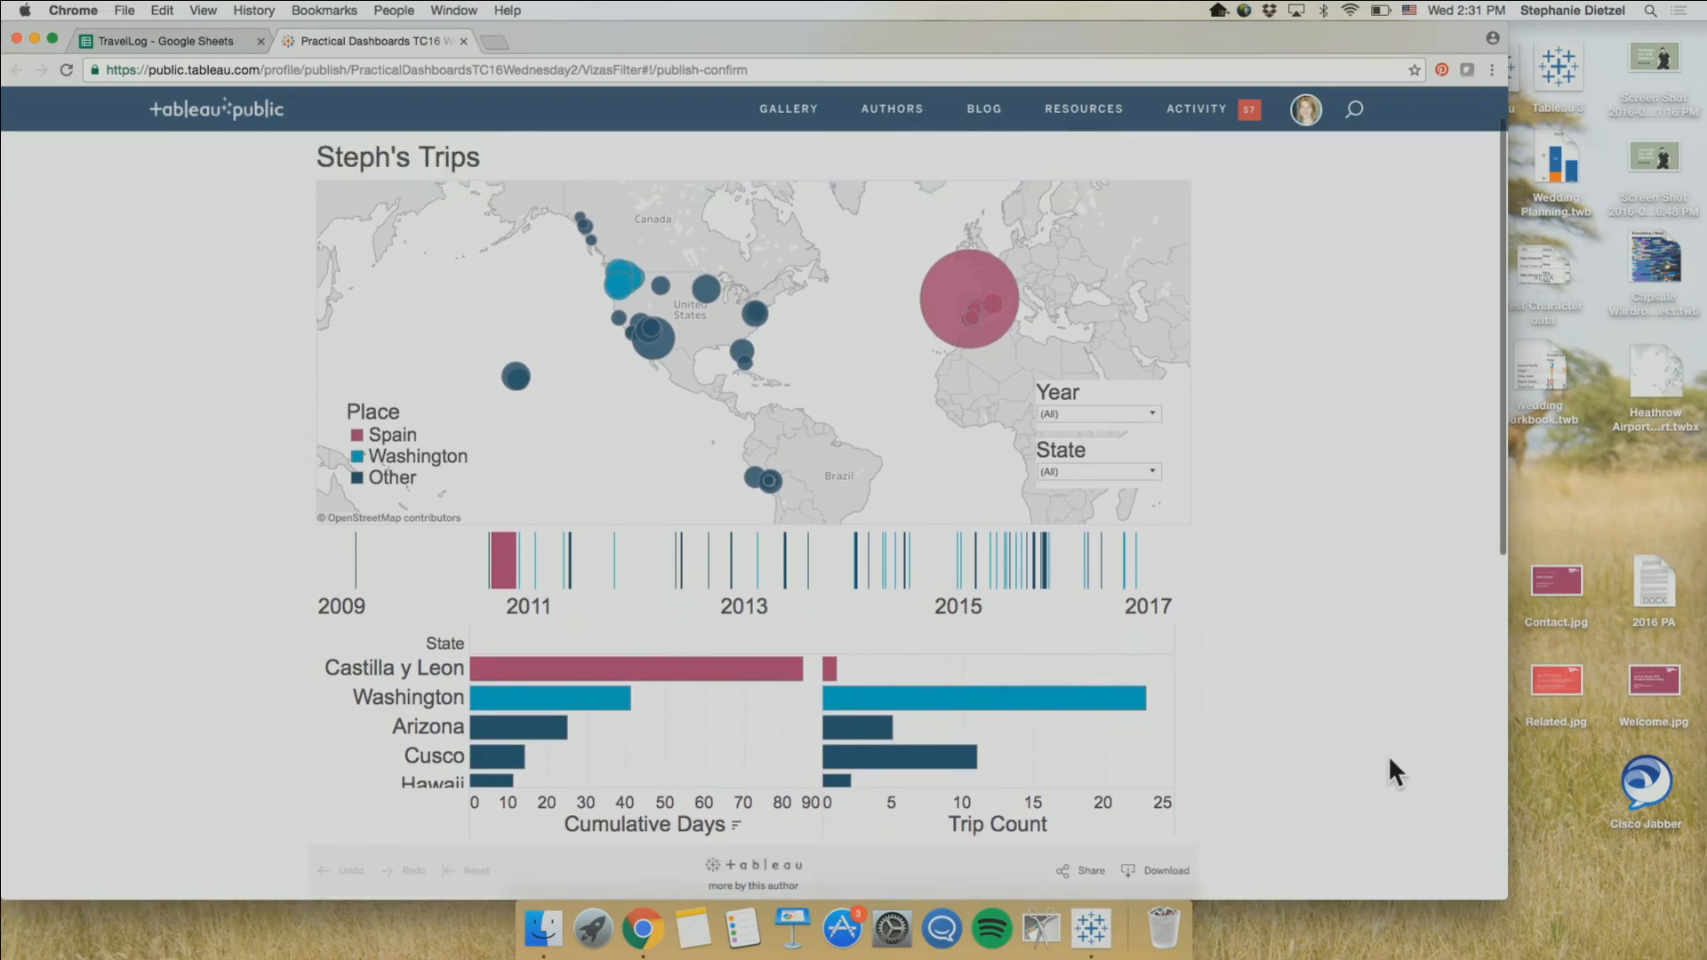
Check the Austin trip row in the TravelLog Google Sheet, and request a Google Sheets data update for the published workbook
click(179, 35)
scroll(399, 659, down, 20)
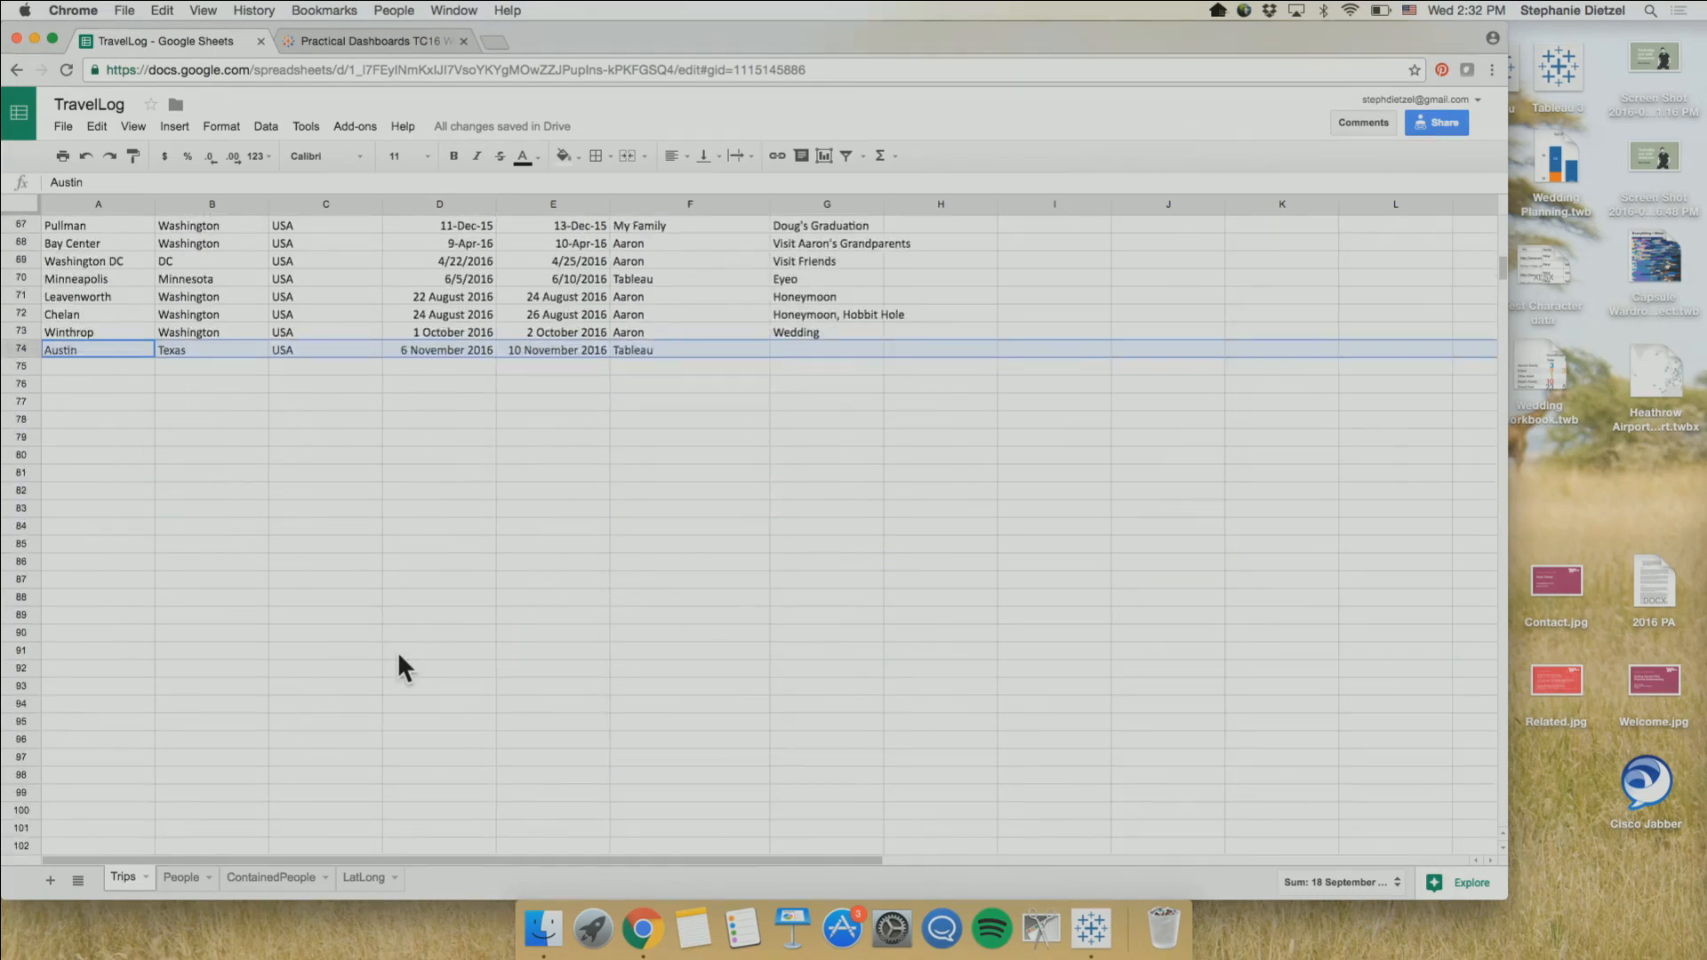
click(350, 43)
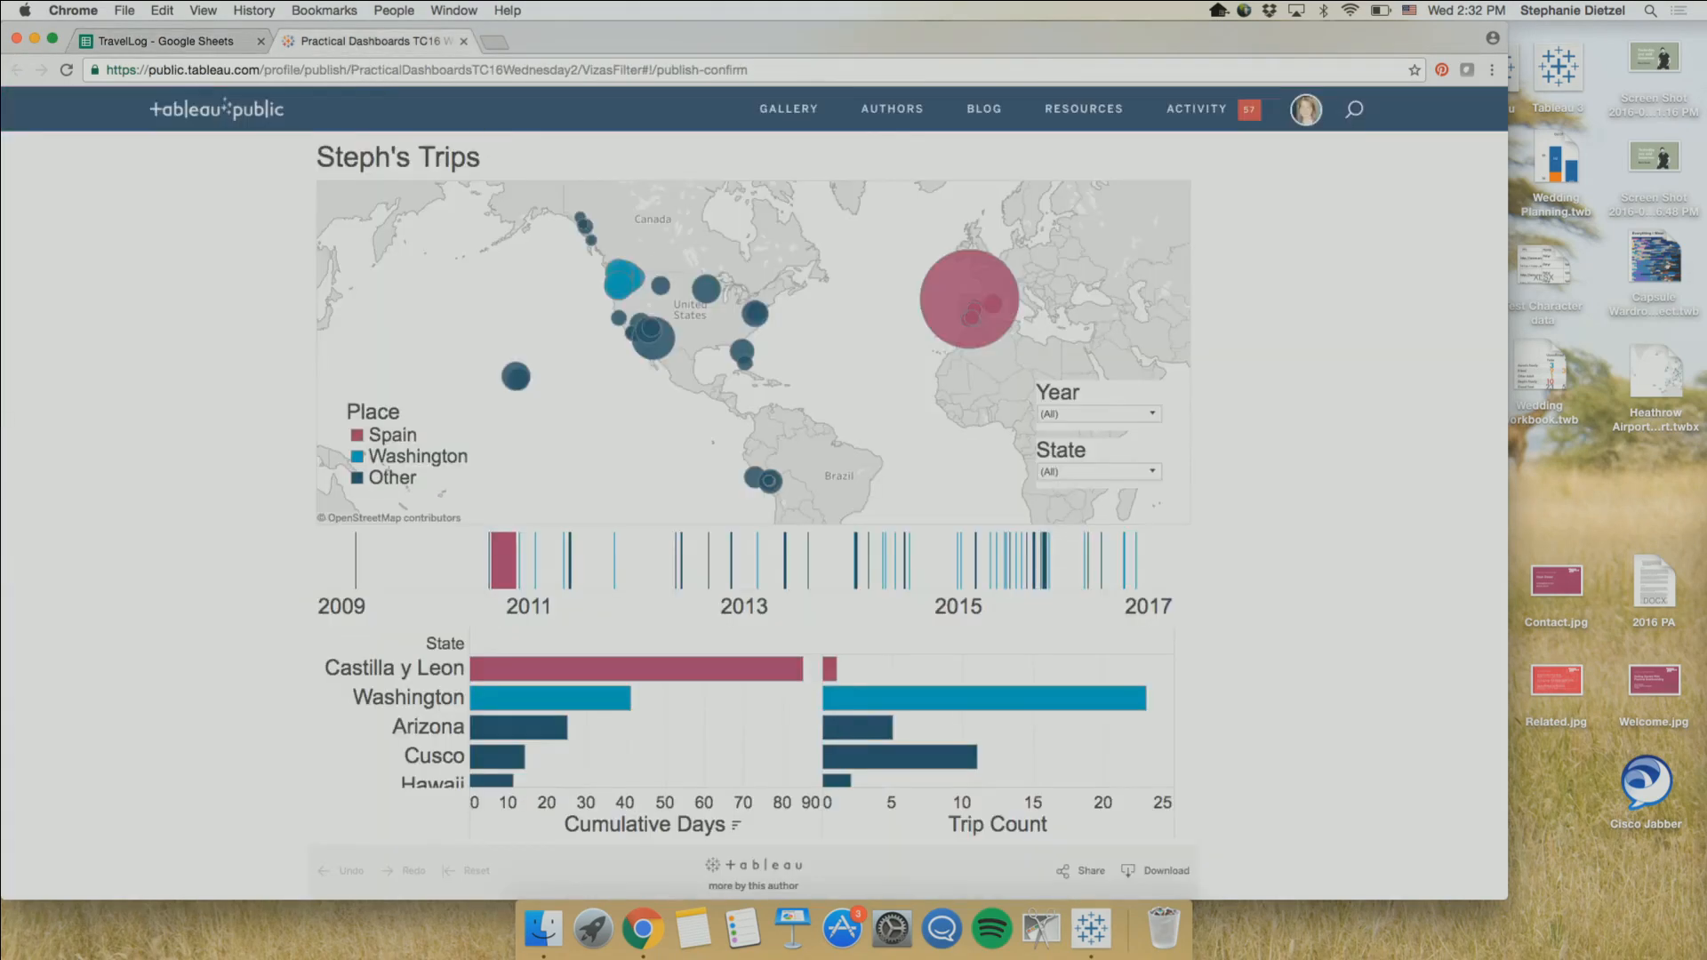
scroll(1223, 563, down, 4)
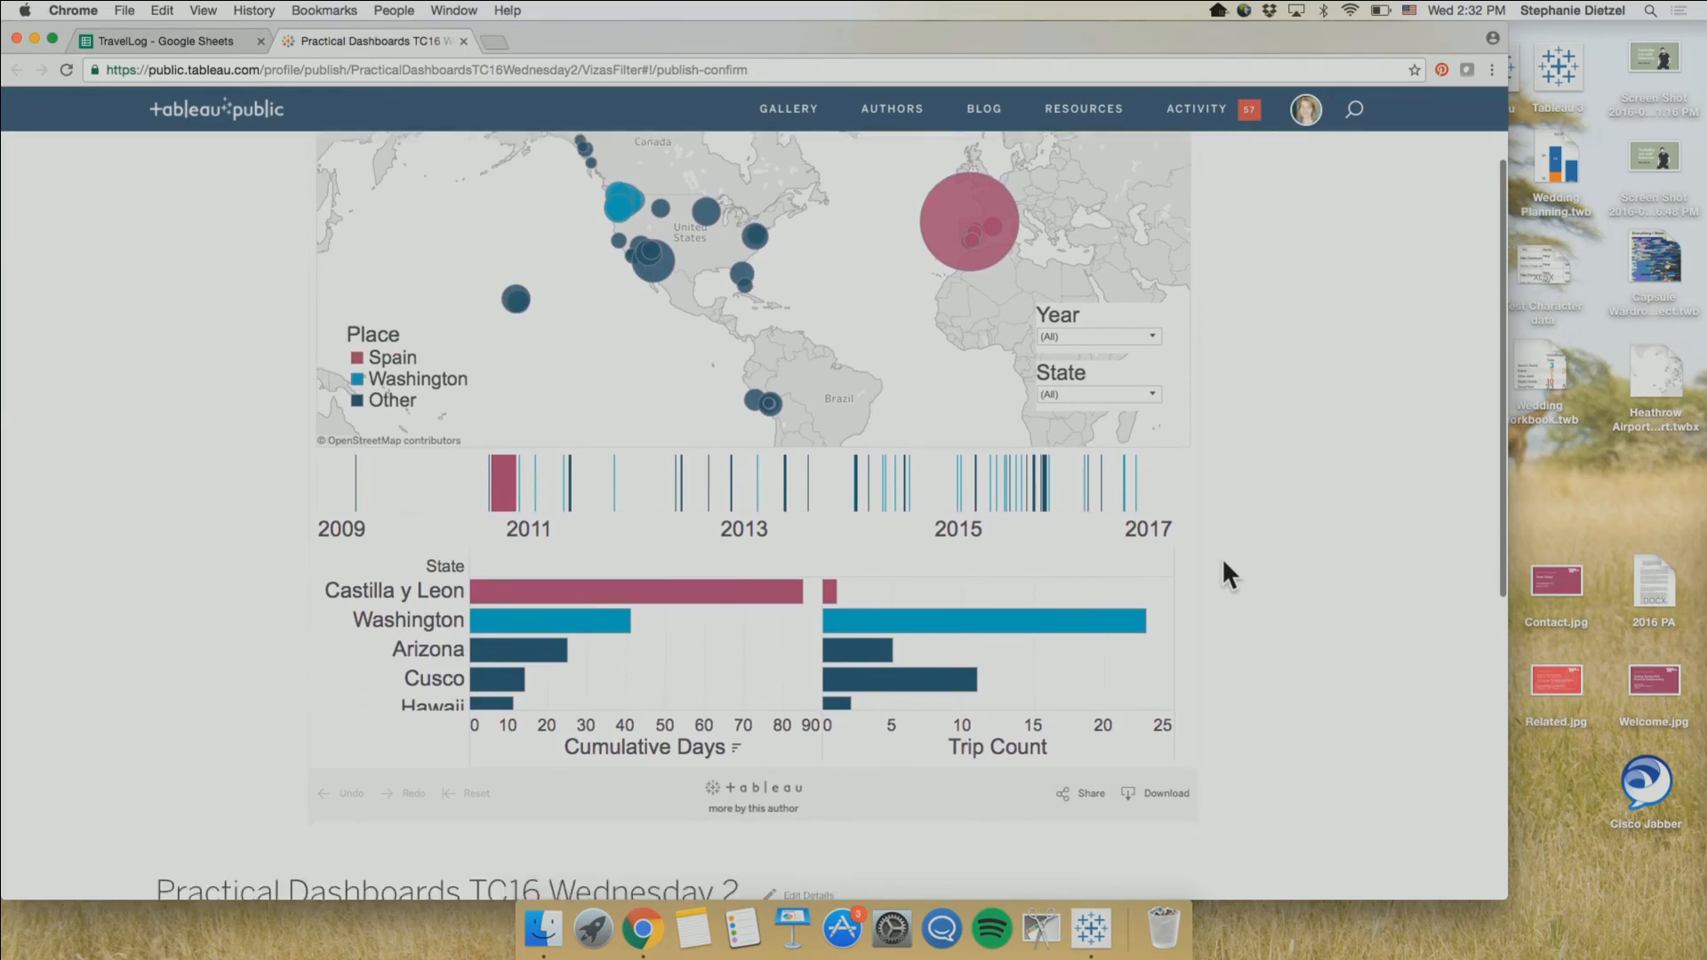
scroll(1222, 558, down, 8)
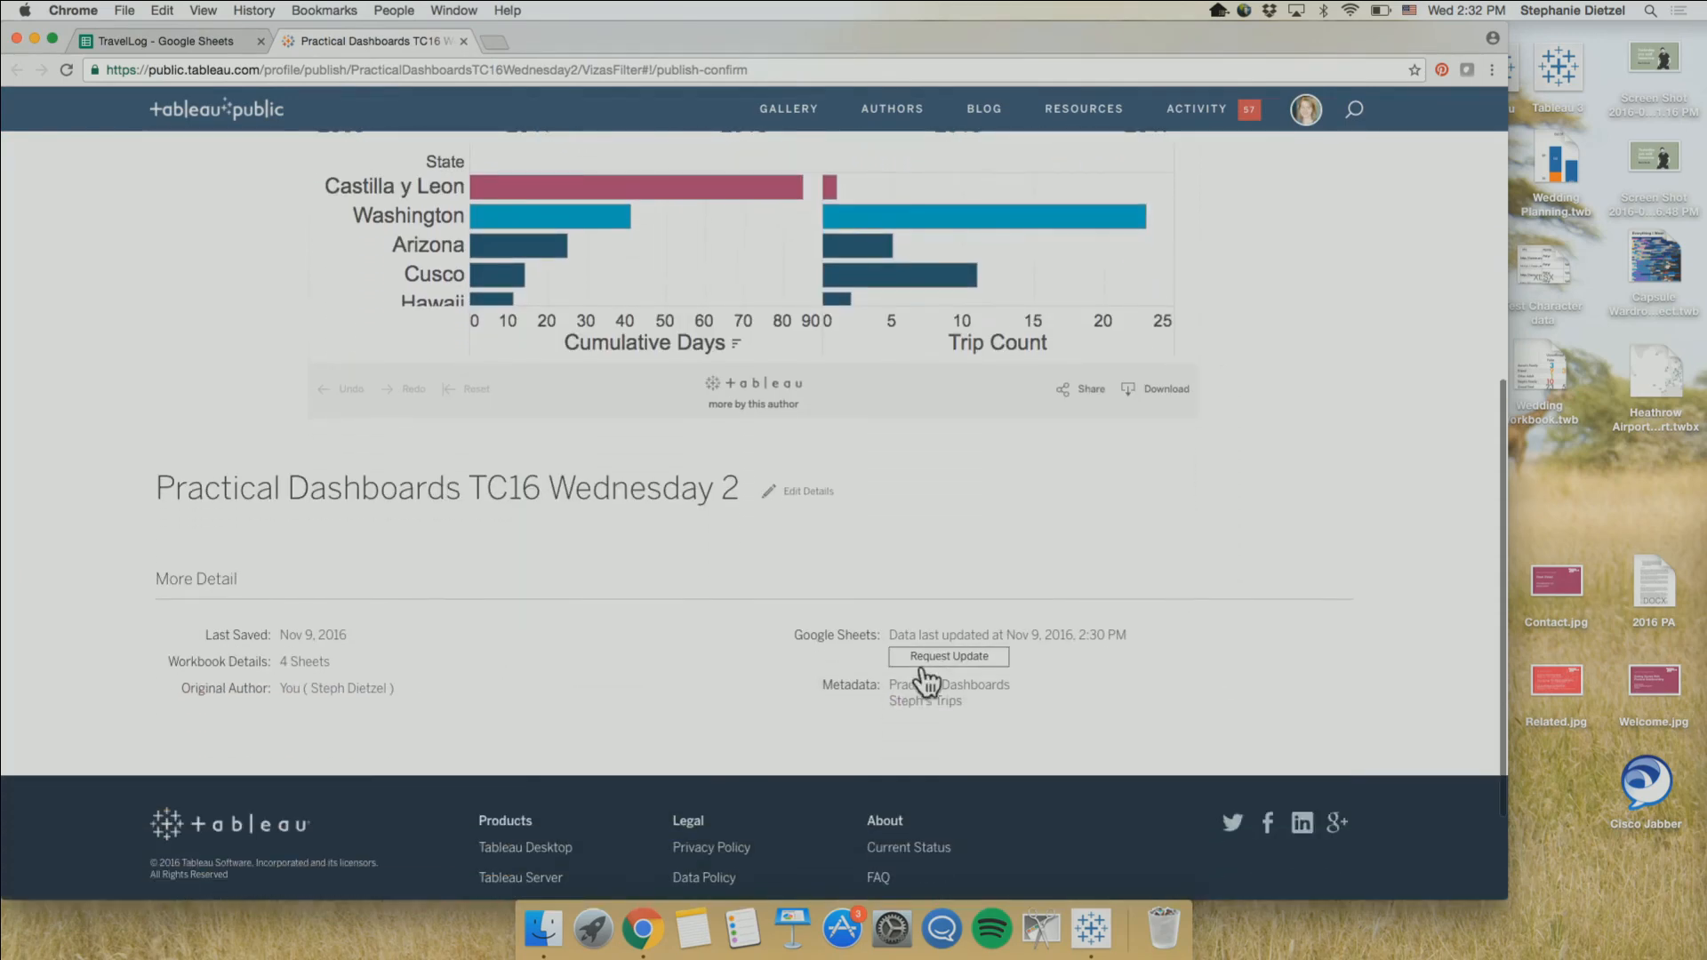
click(921, 663)
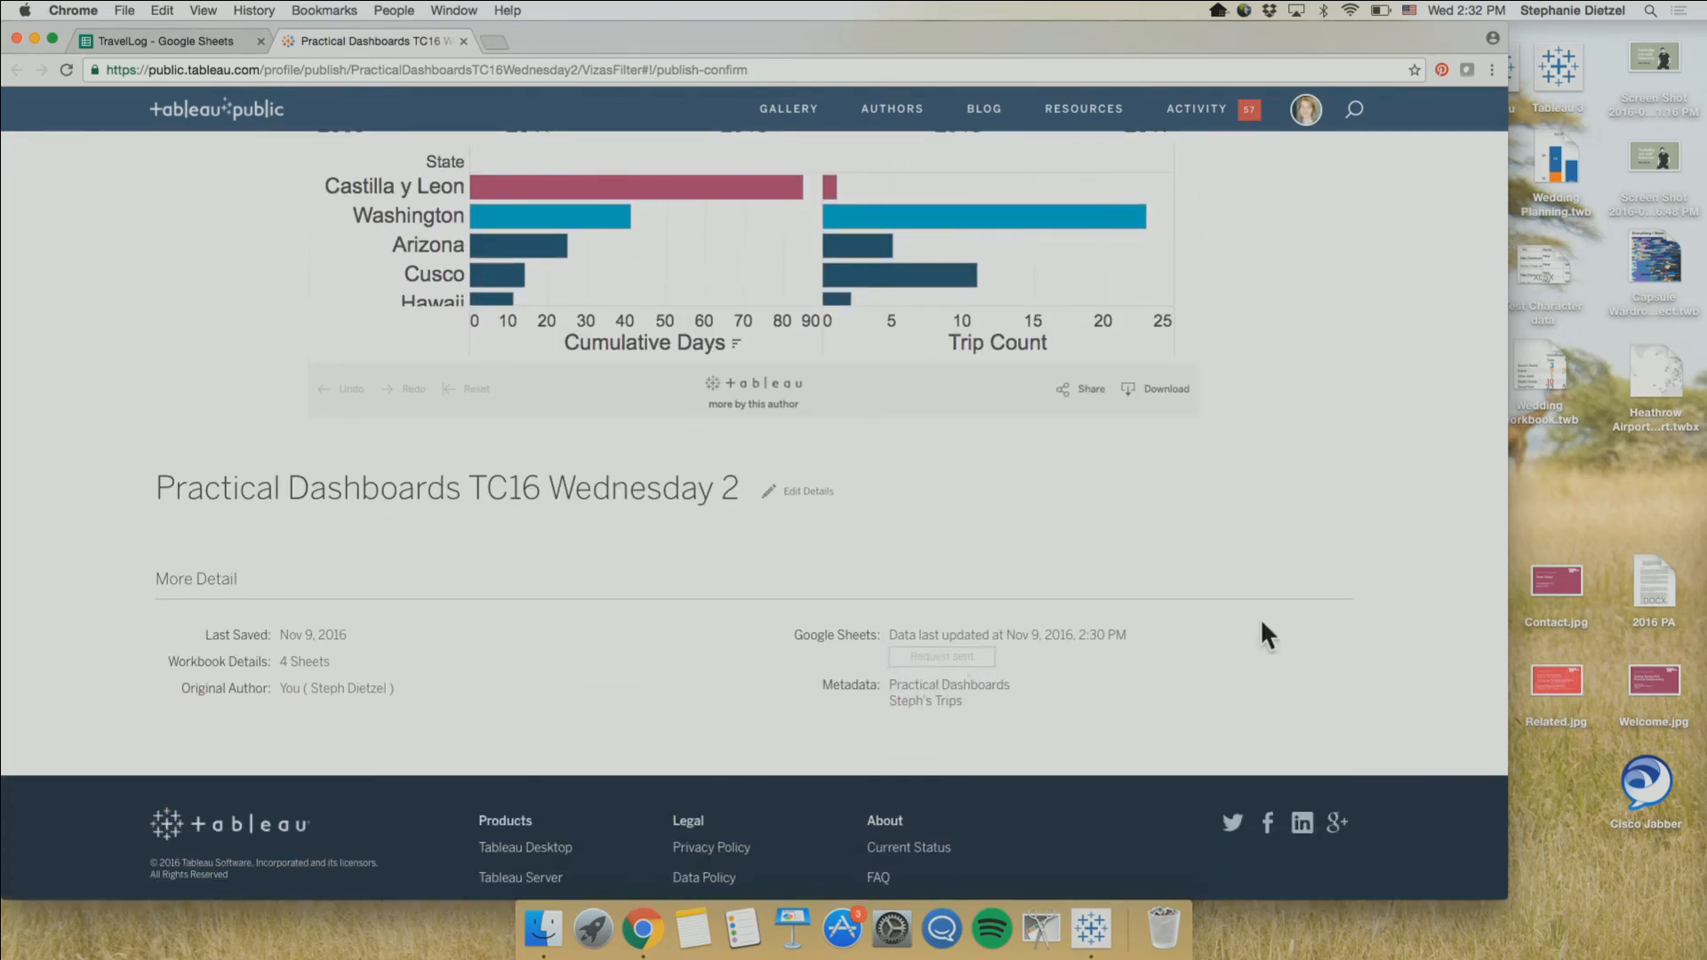
Shrink the browser window to about phone size and reload the published page to check its Phone layout
scroll(1305, 739, up, 1)
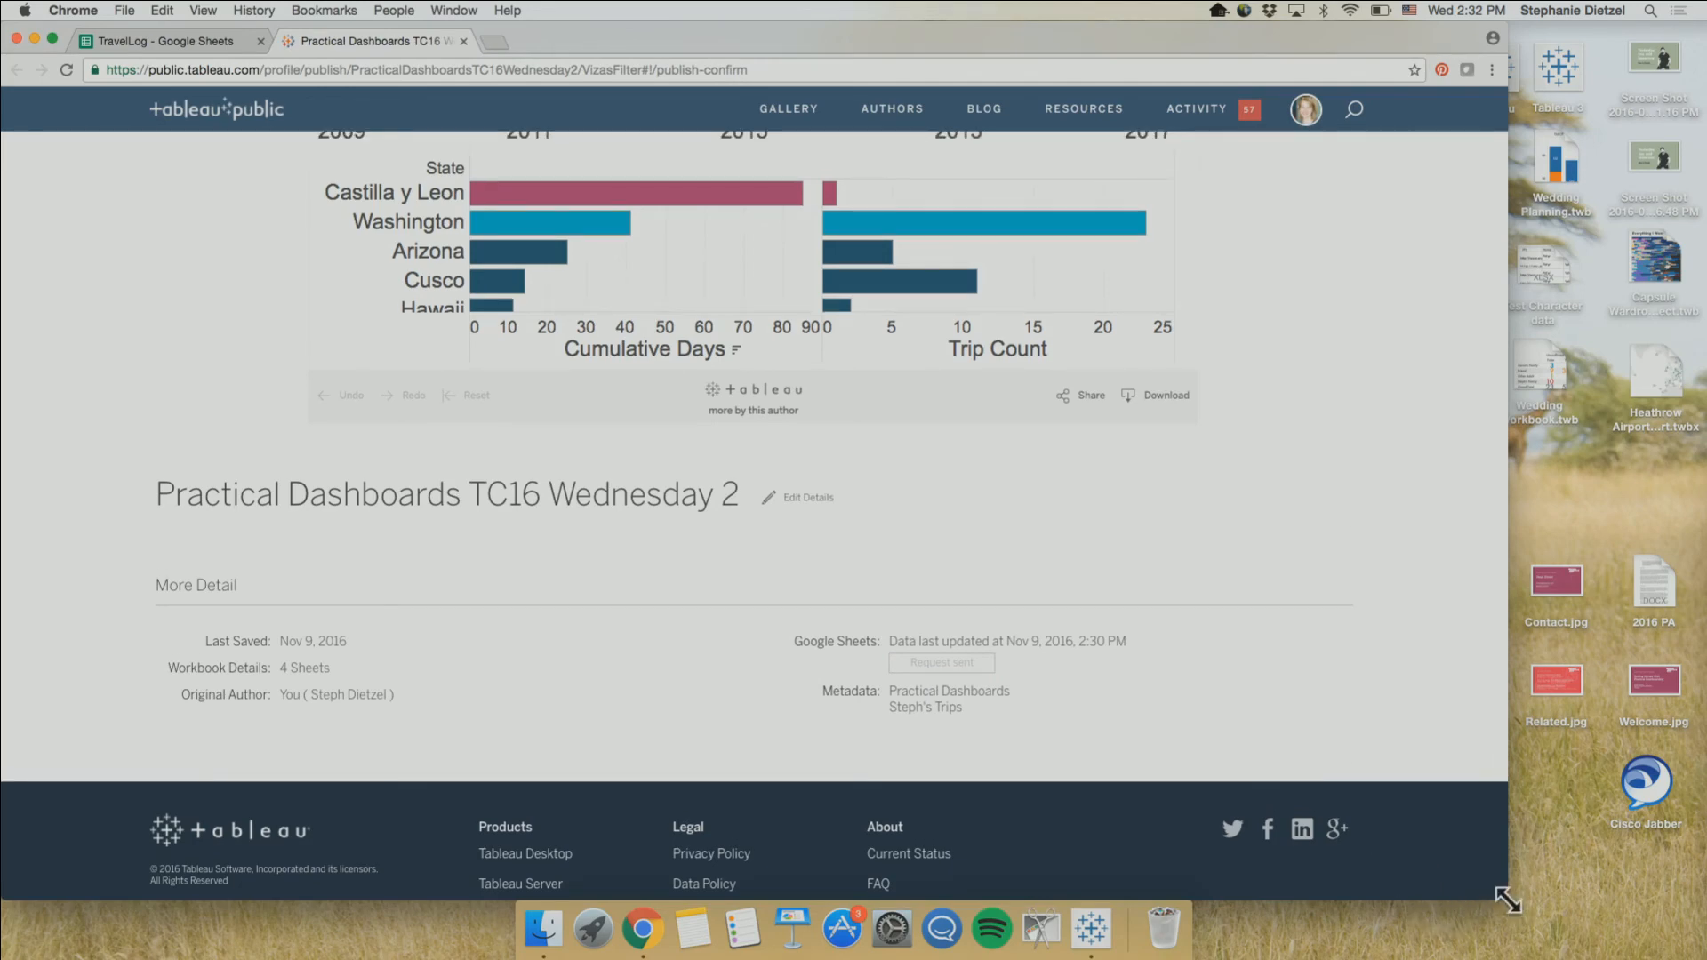
drag(1510, 899, 300, 599)
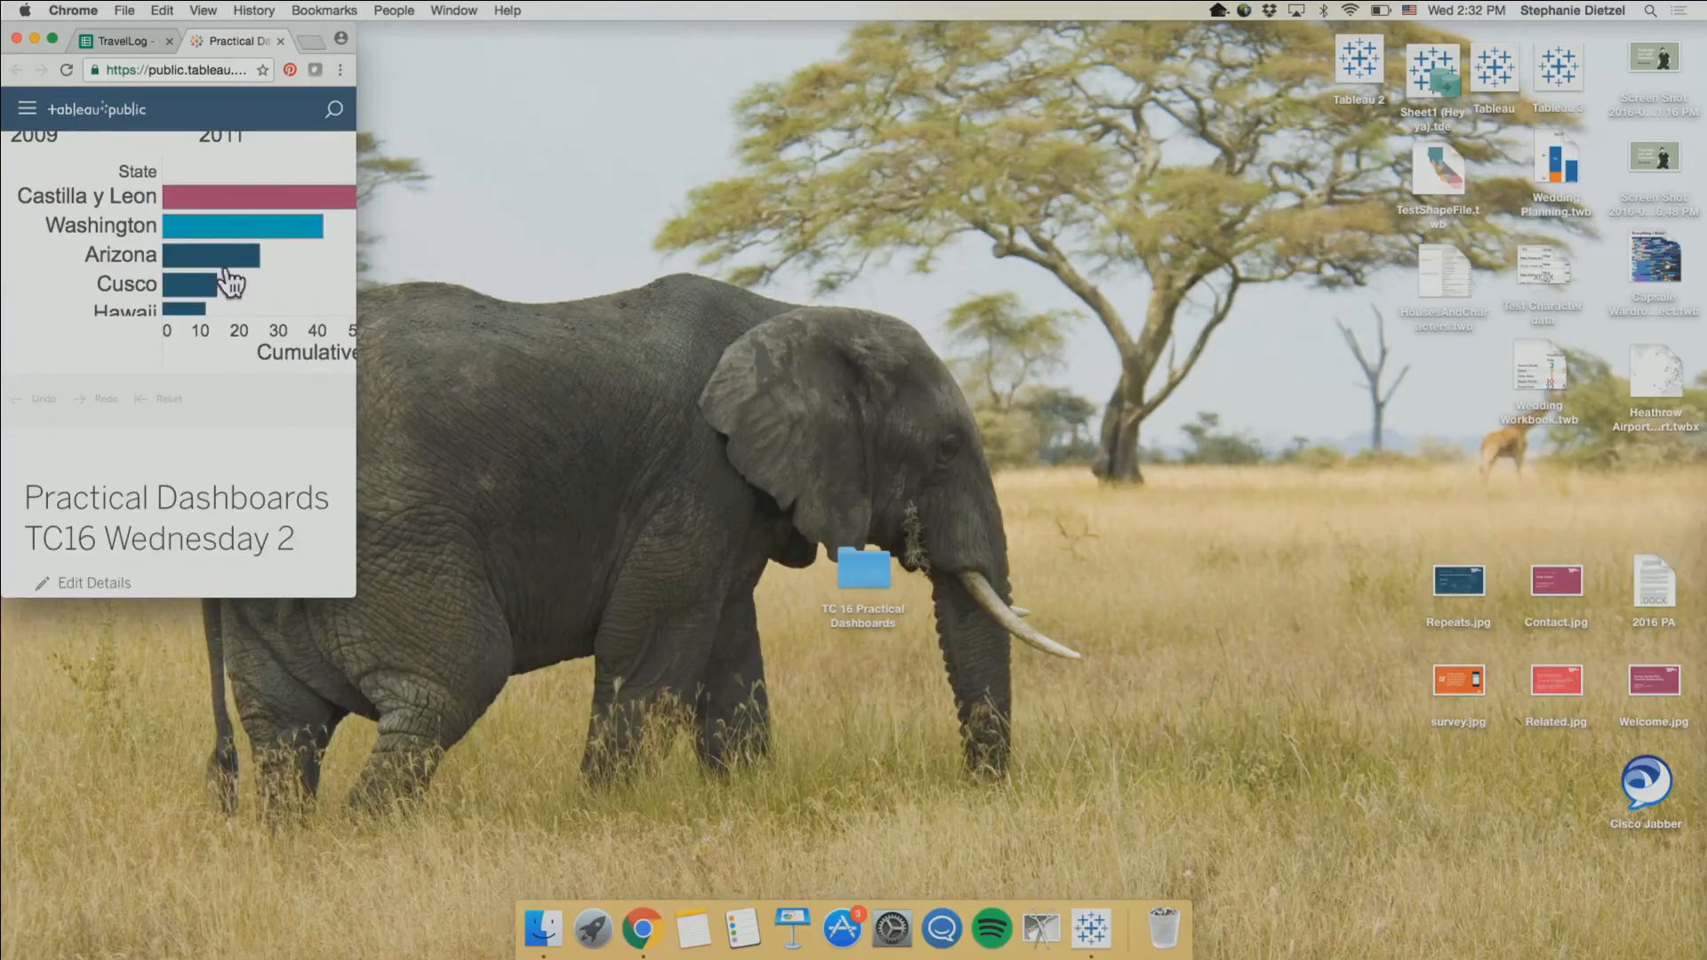
click(65, 68)
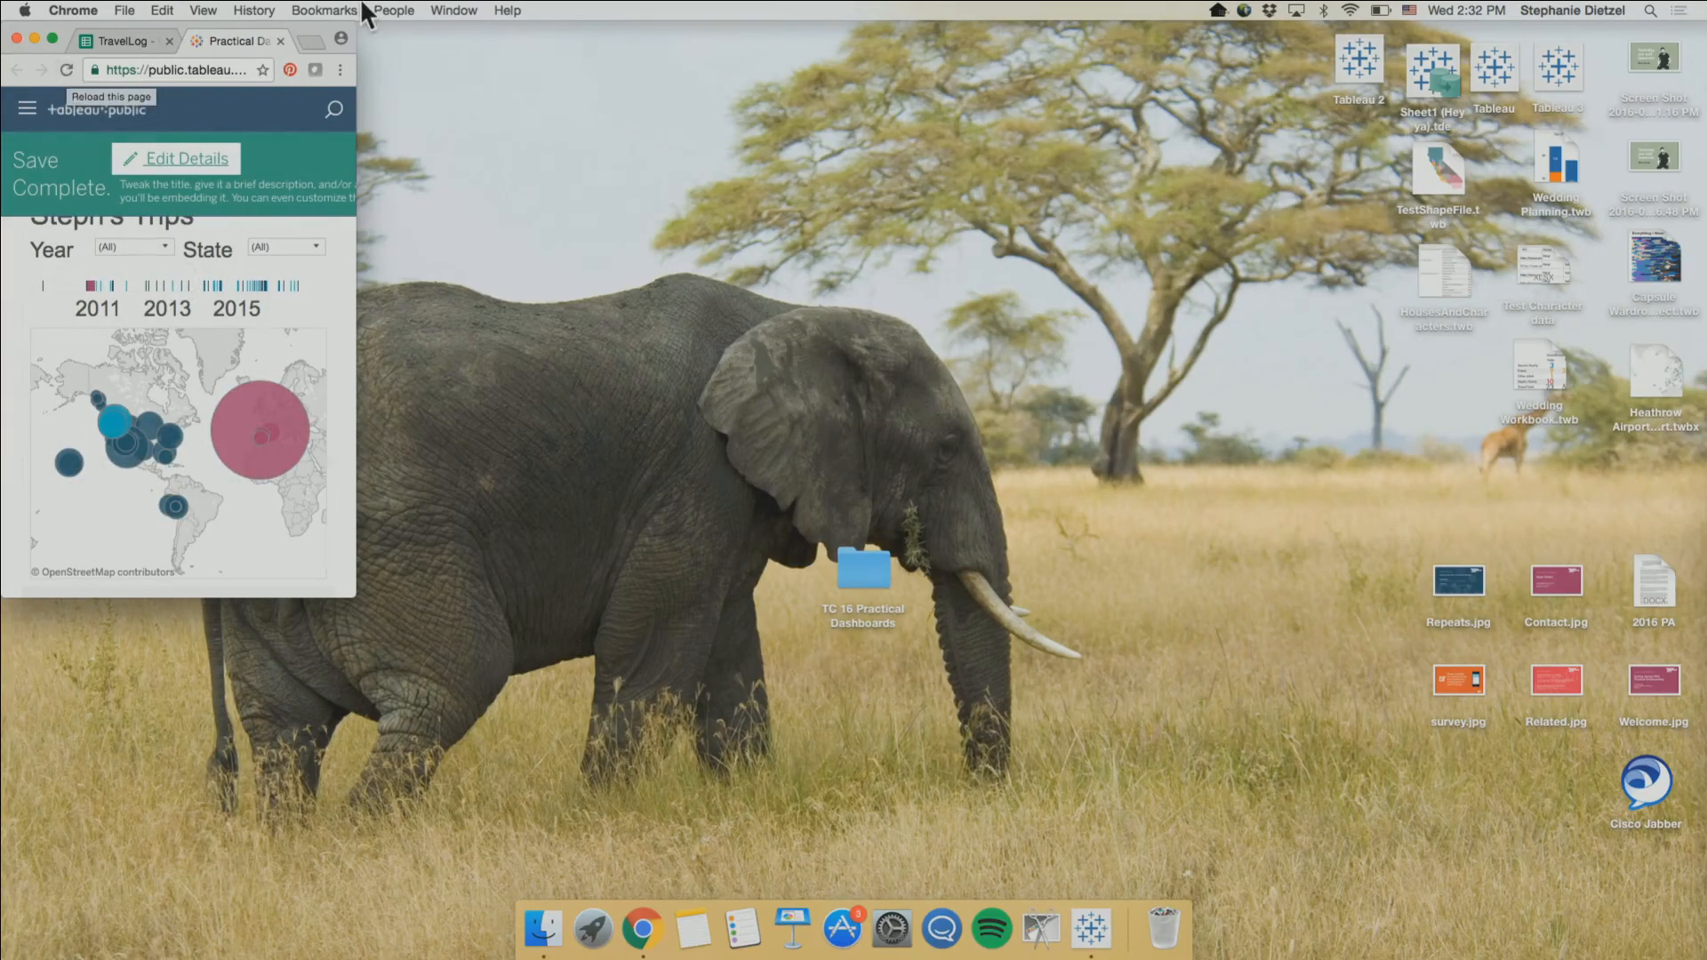
mouse_move(255, 378)
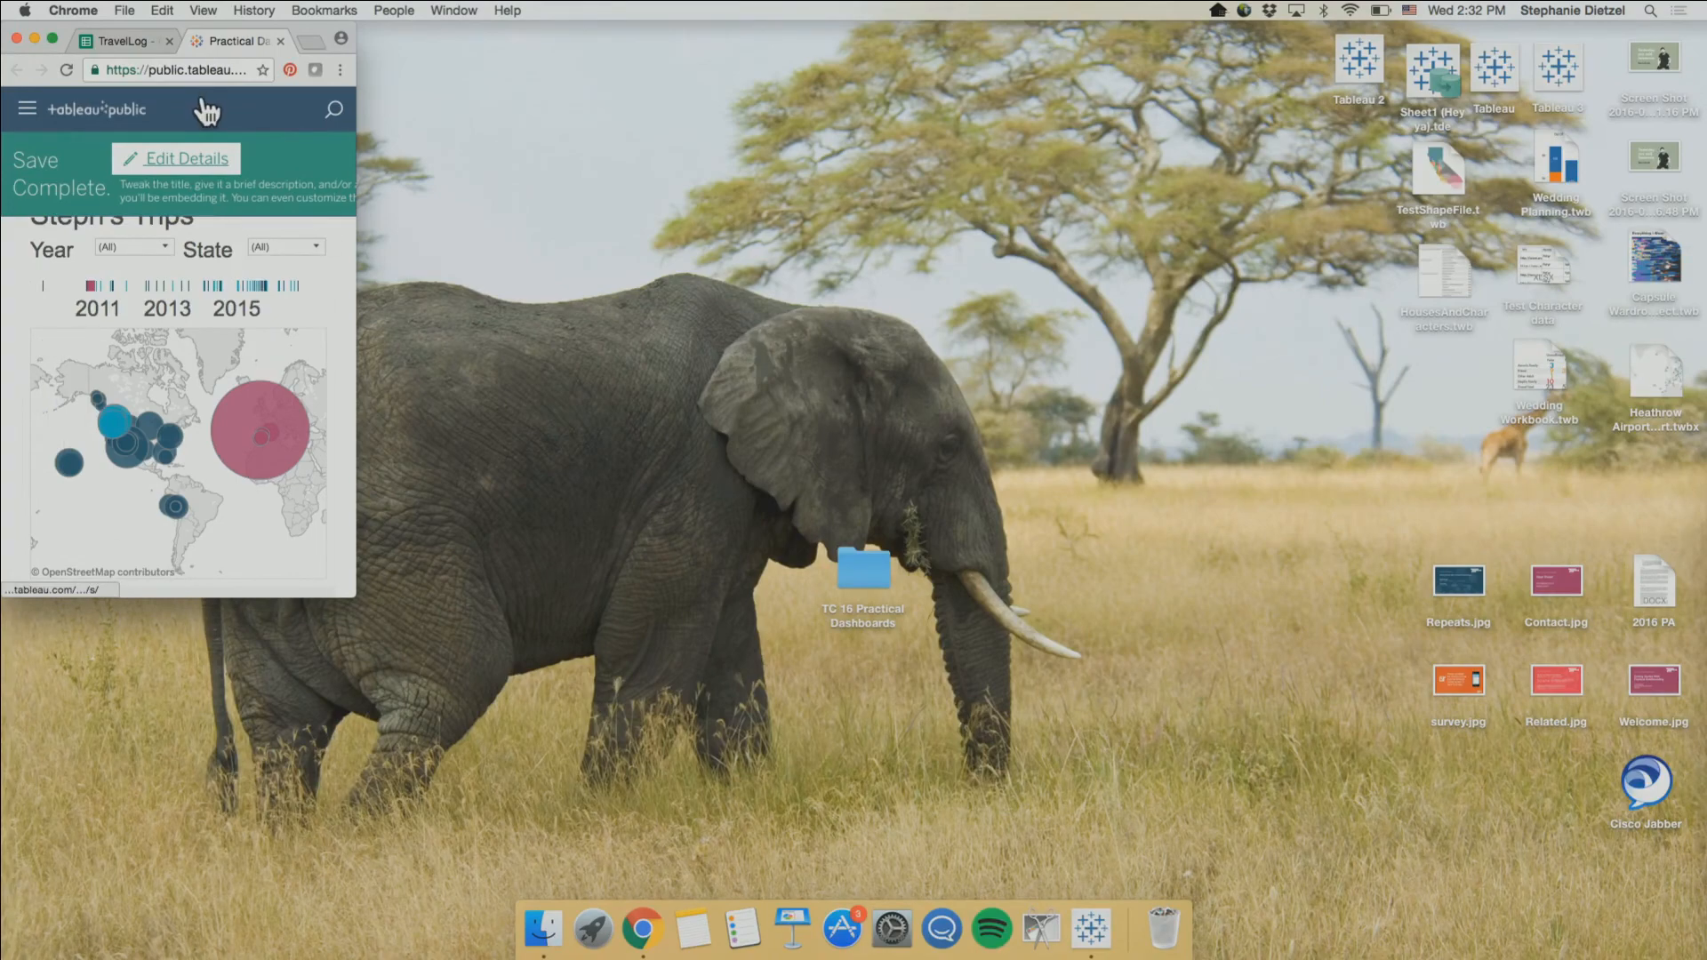
Enlarge the browser window to nearly full screen, reload the published dashboard, and inspect the Austin, Texas mark on the map
drag(354, 595, 1659, 913)
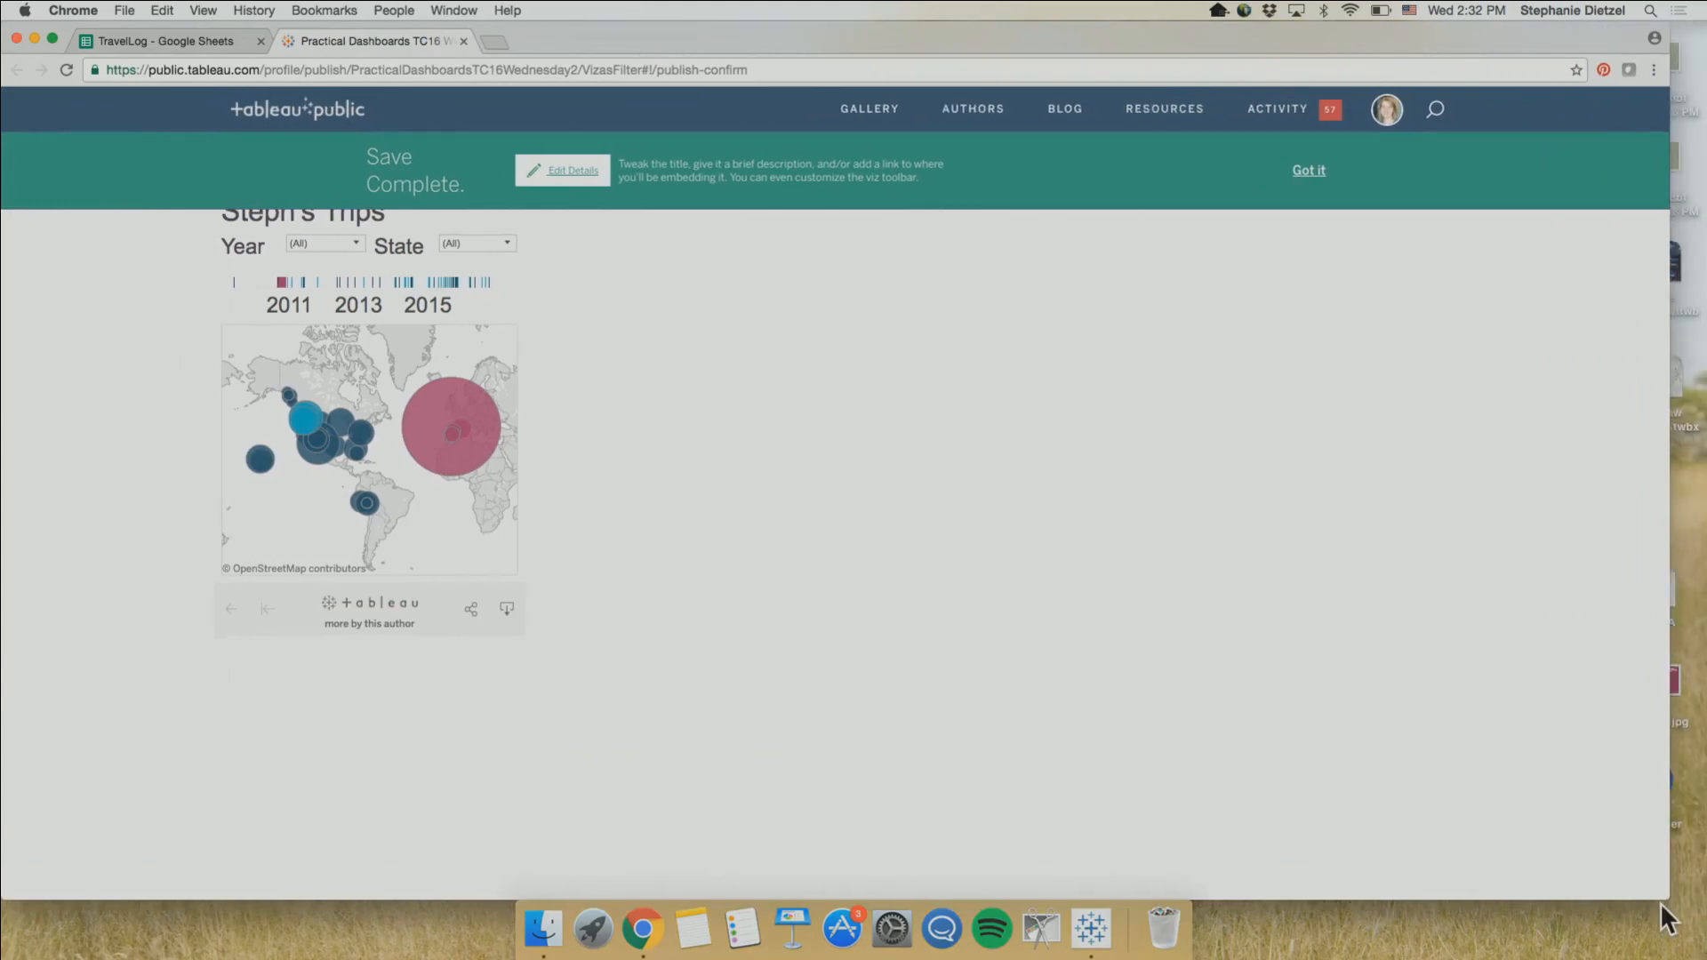
click(71, 76)
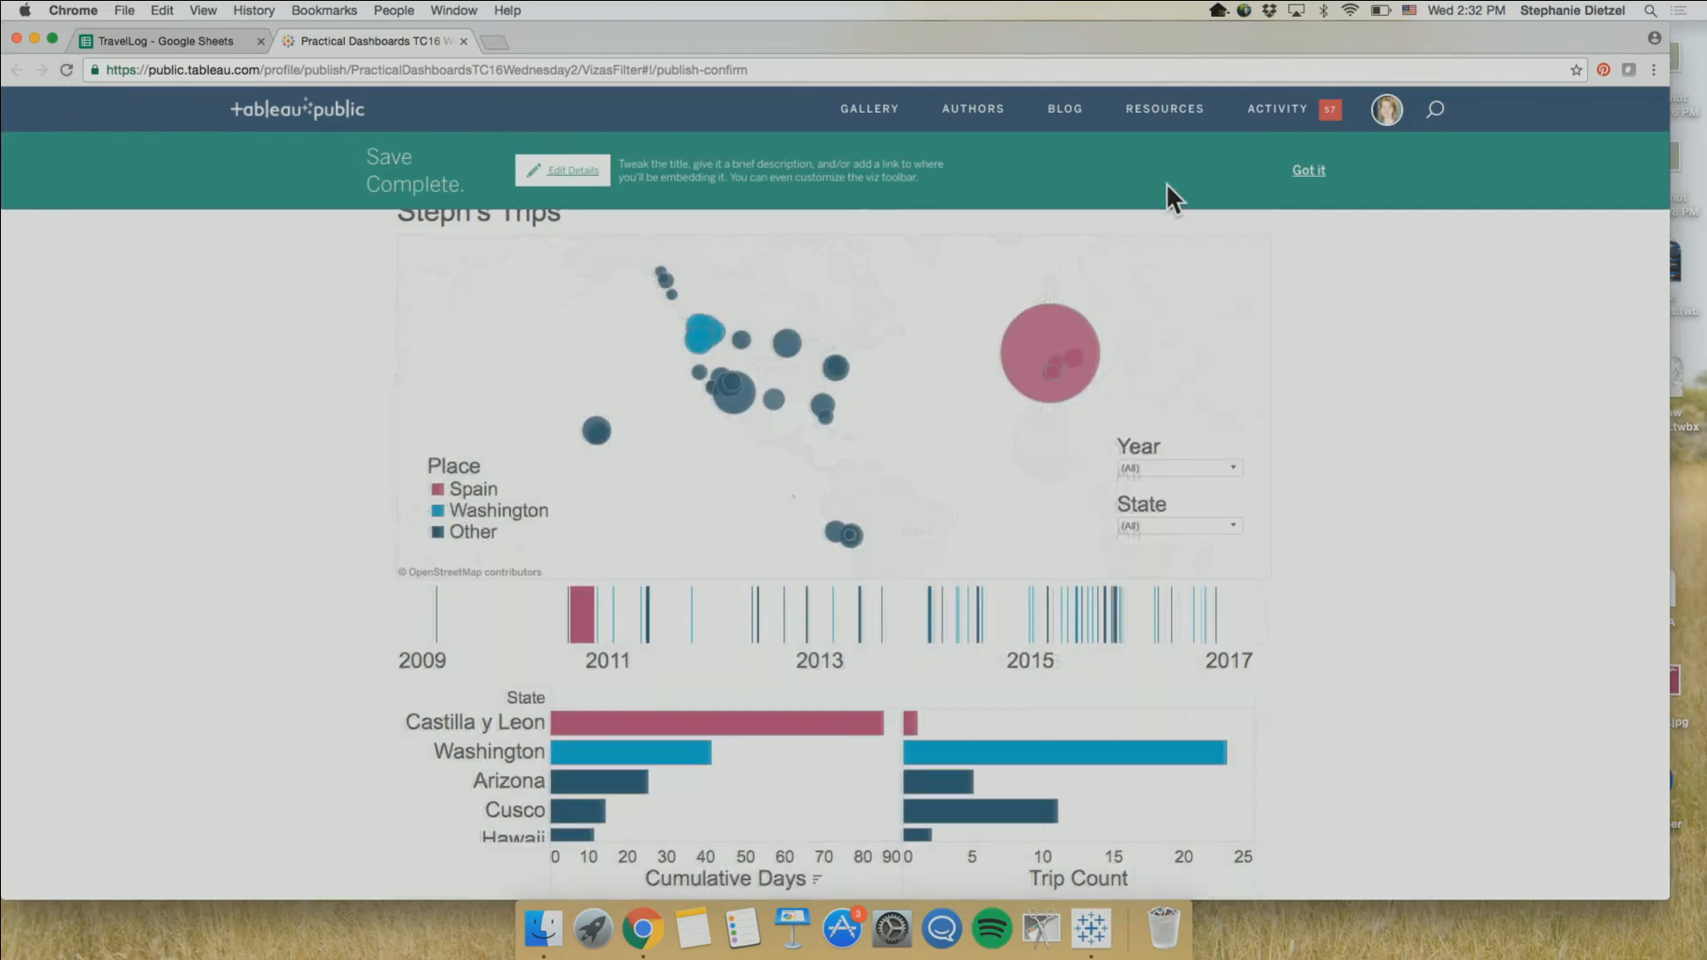
mouse_move(777, 418)
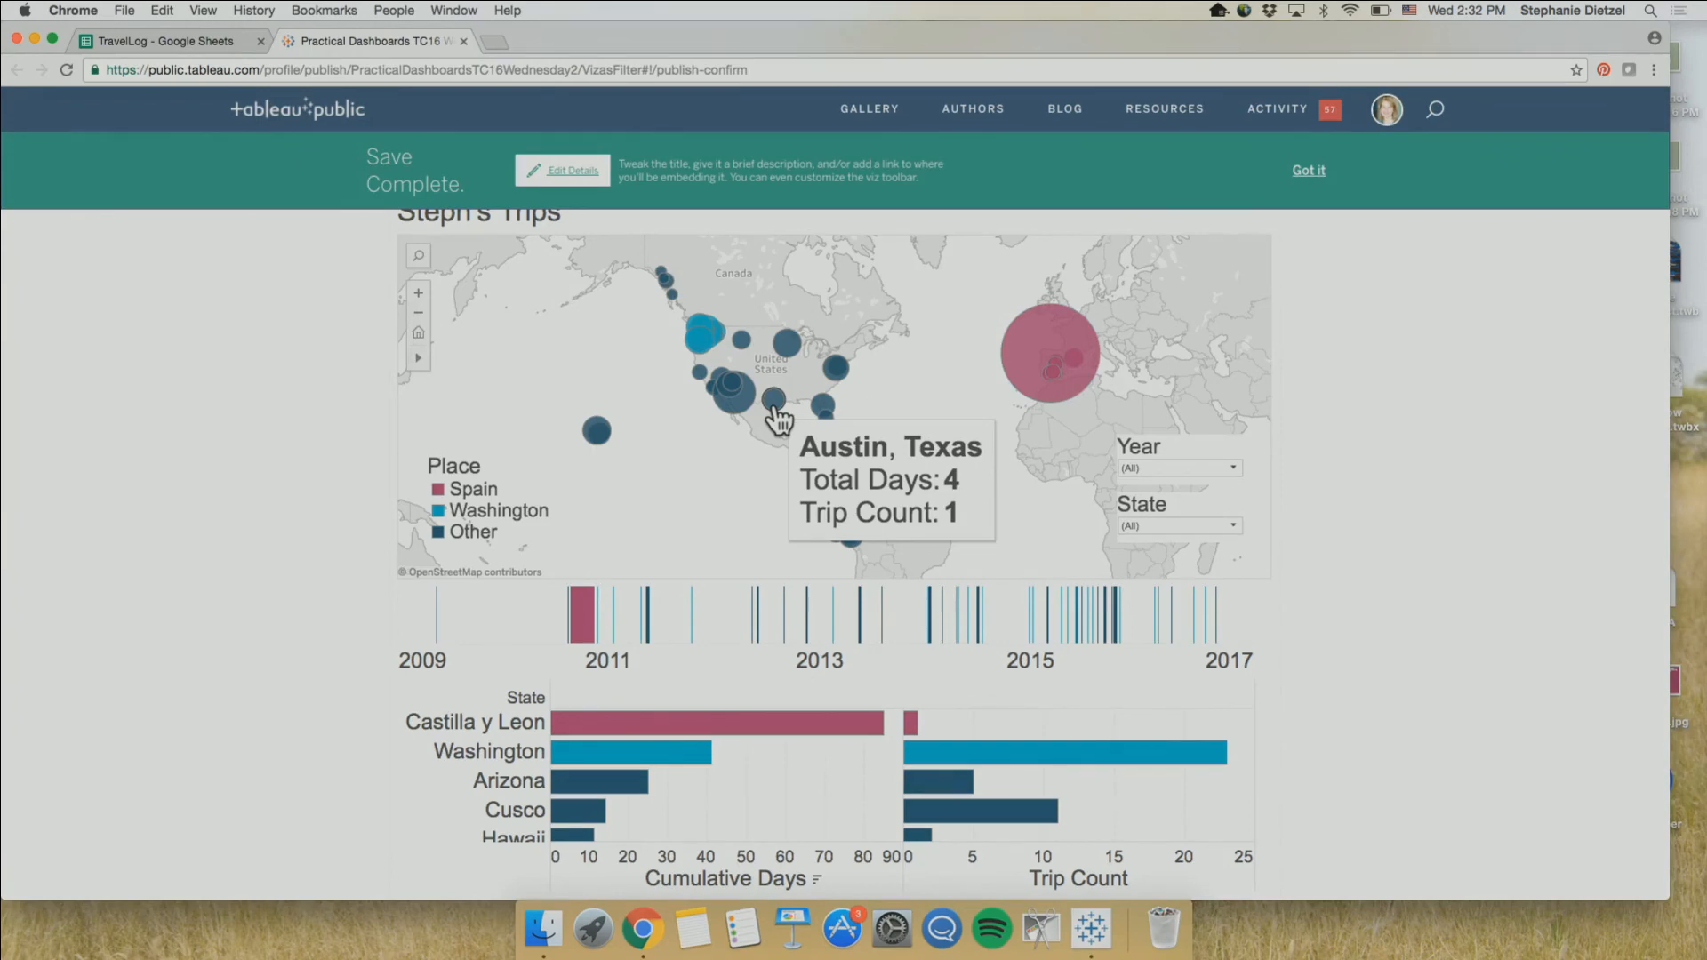
Switch back to Tableau Desktop and present the Recap, Contact, Repeats, Related and Survey points of the Practical Dashboards story
click(1103, 925)
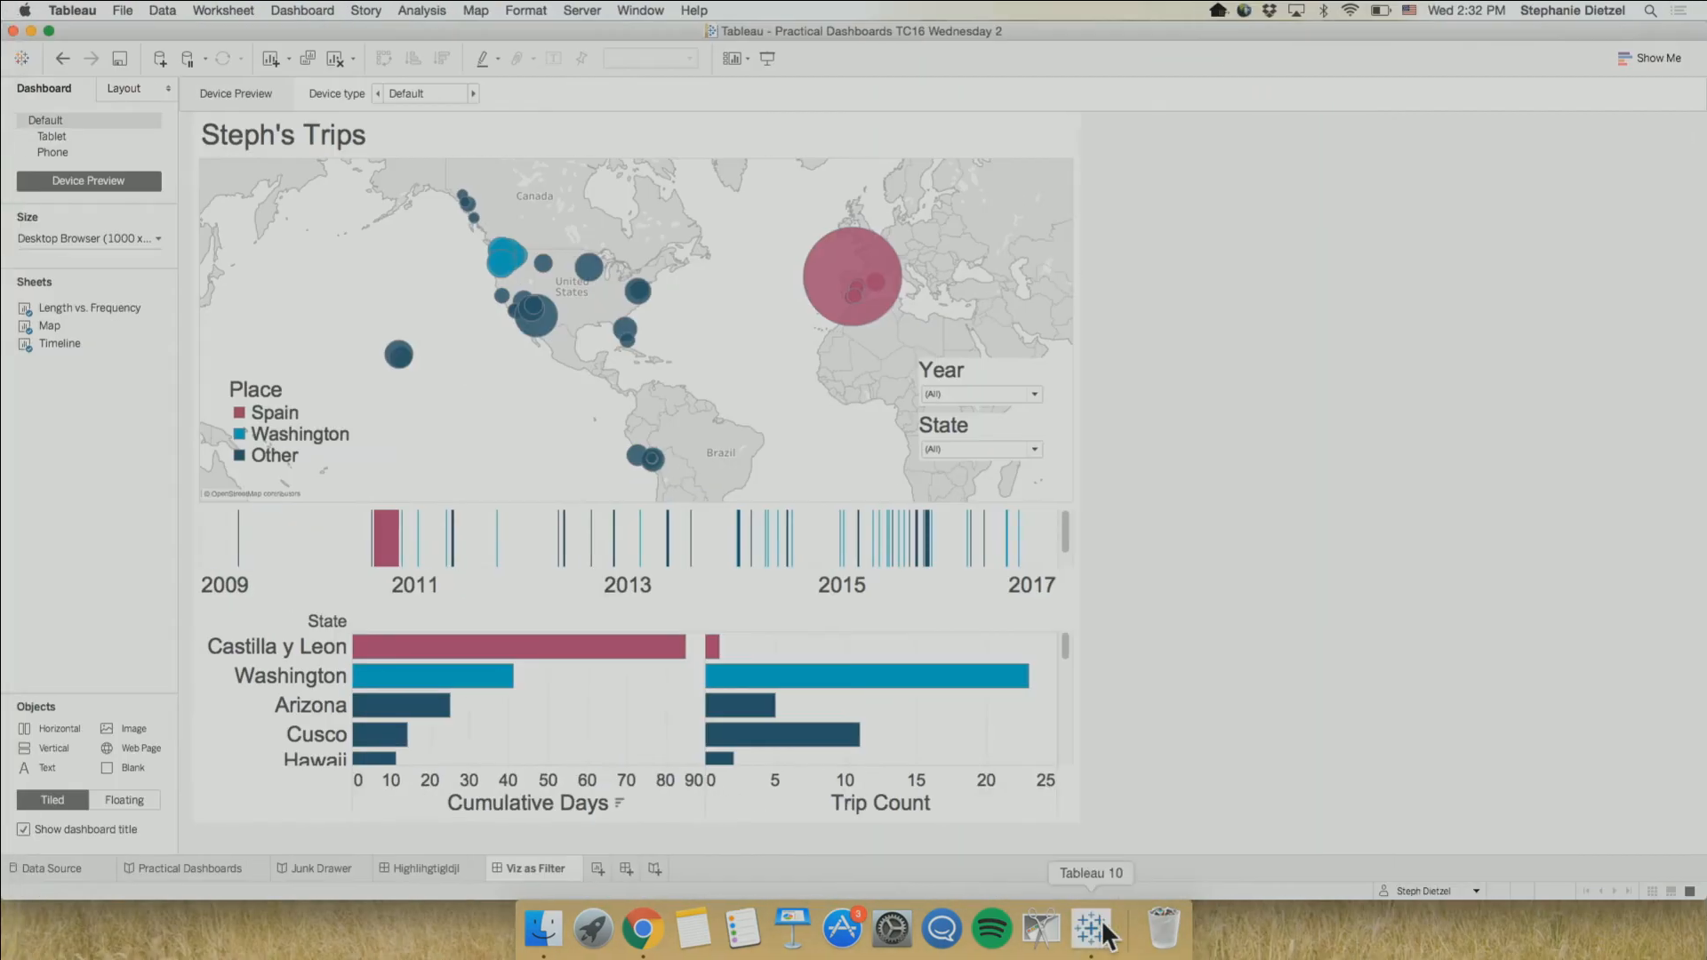
click(171, 865)
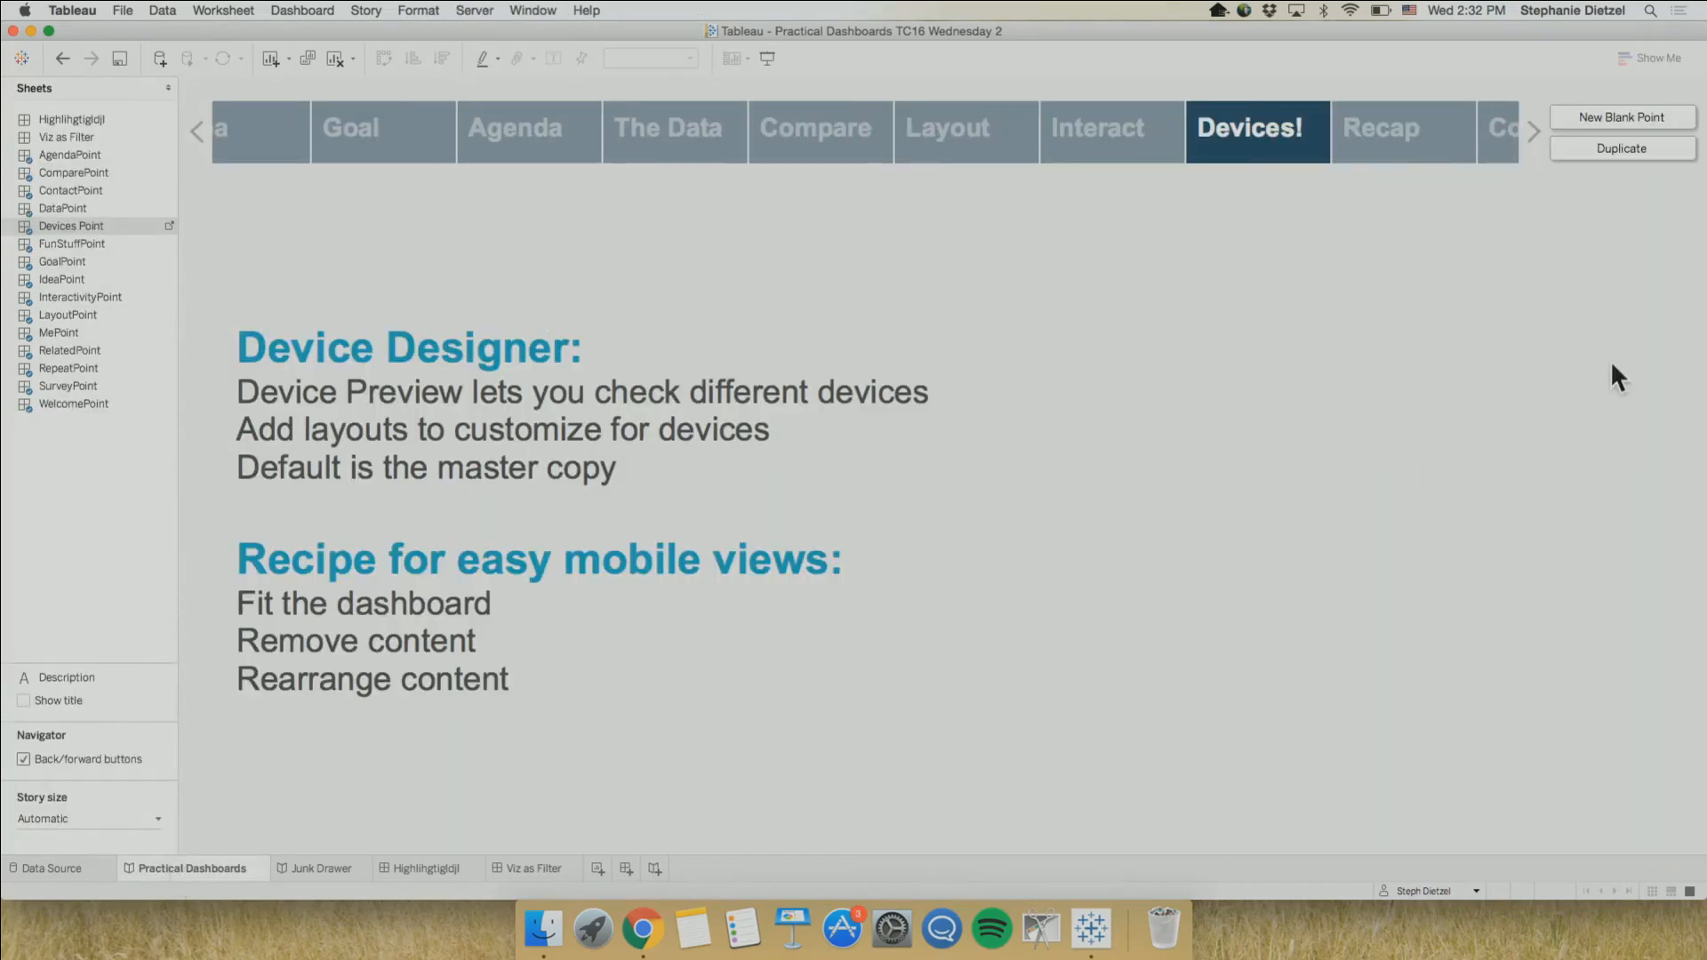
click(1370, 147)
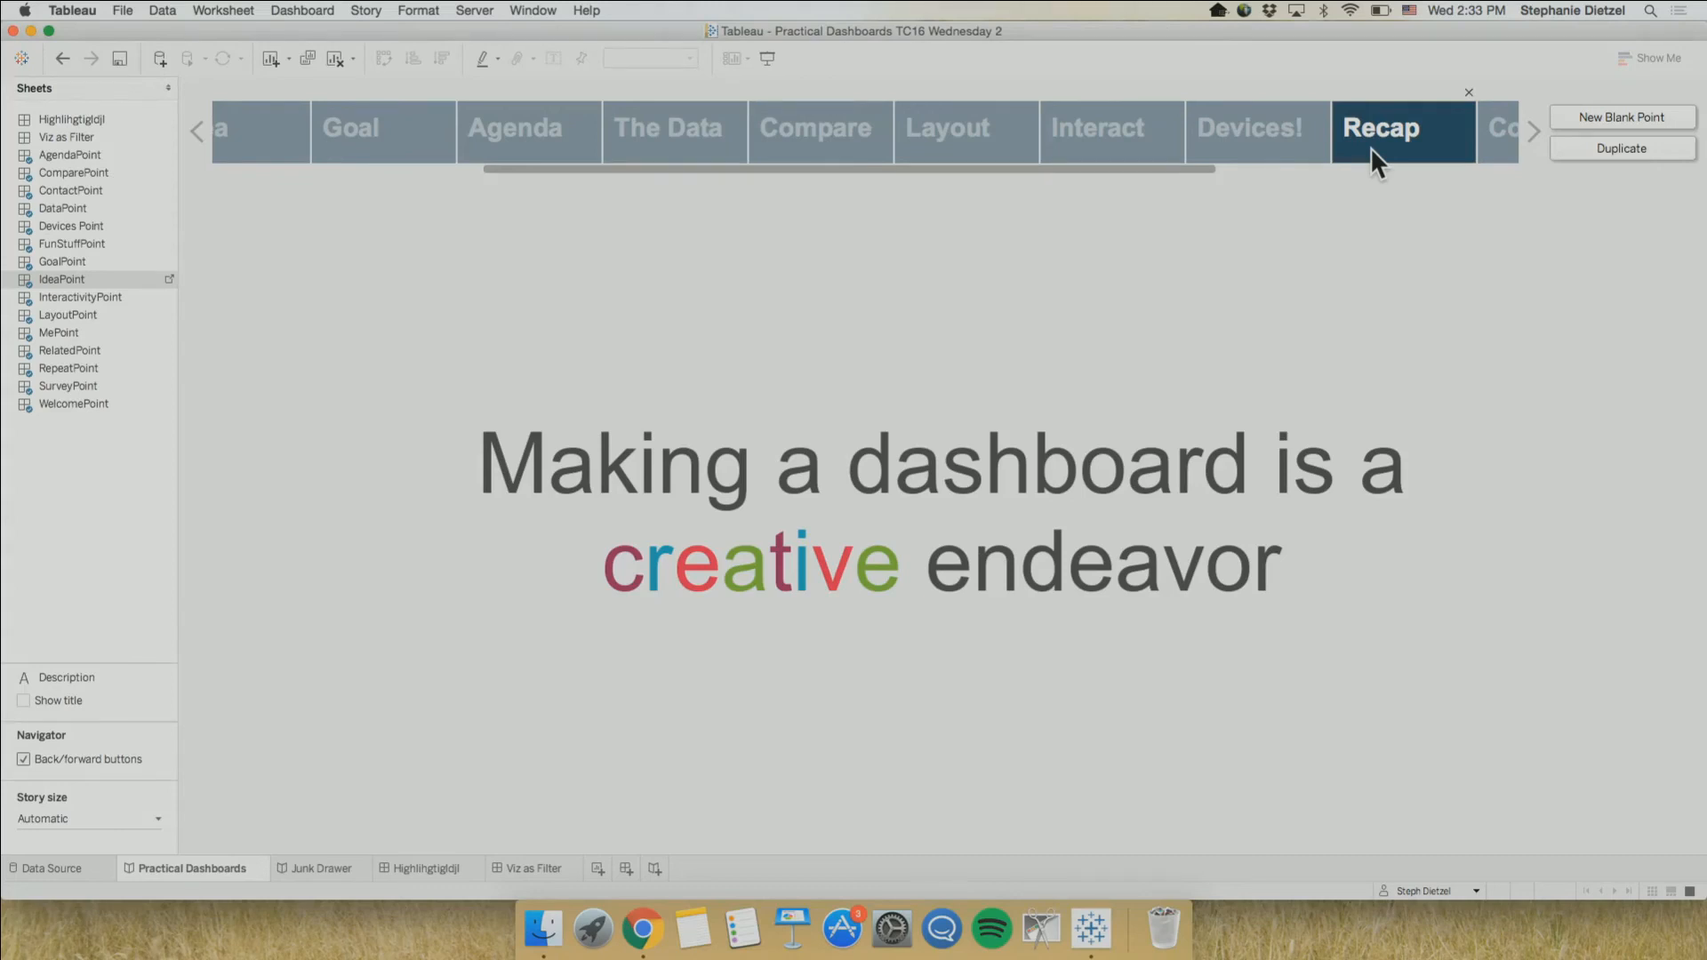
click(1501, 140)
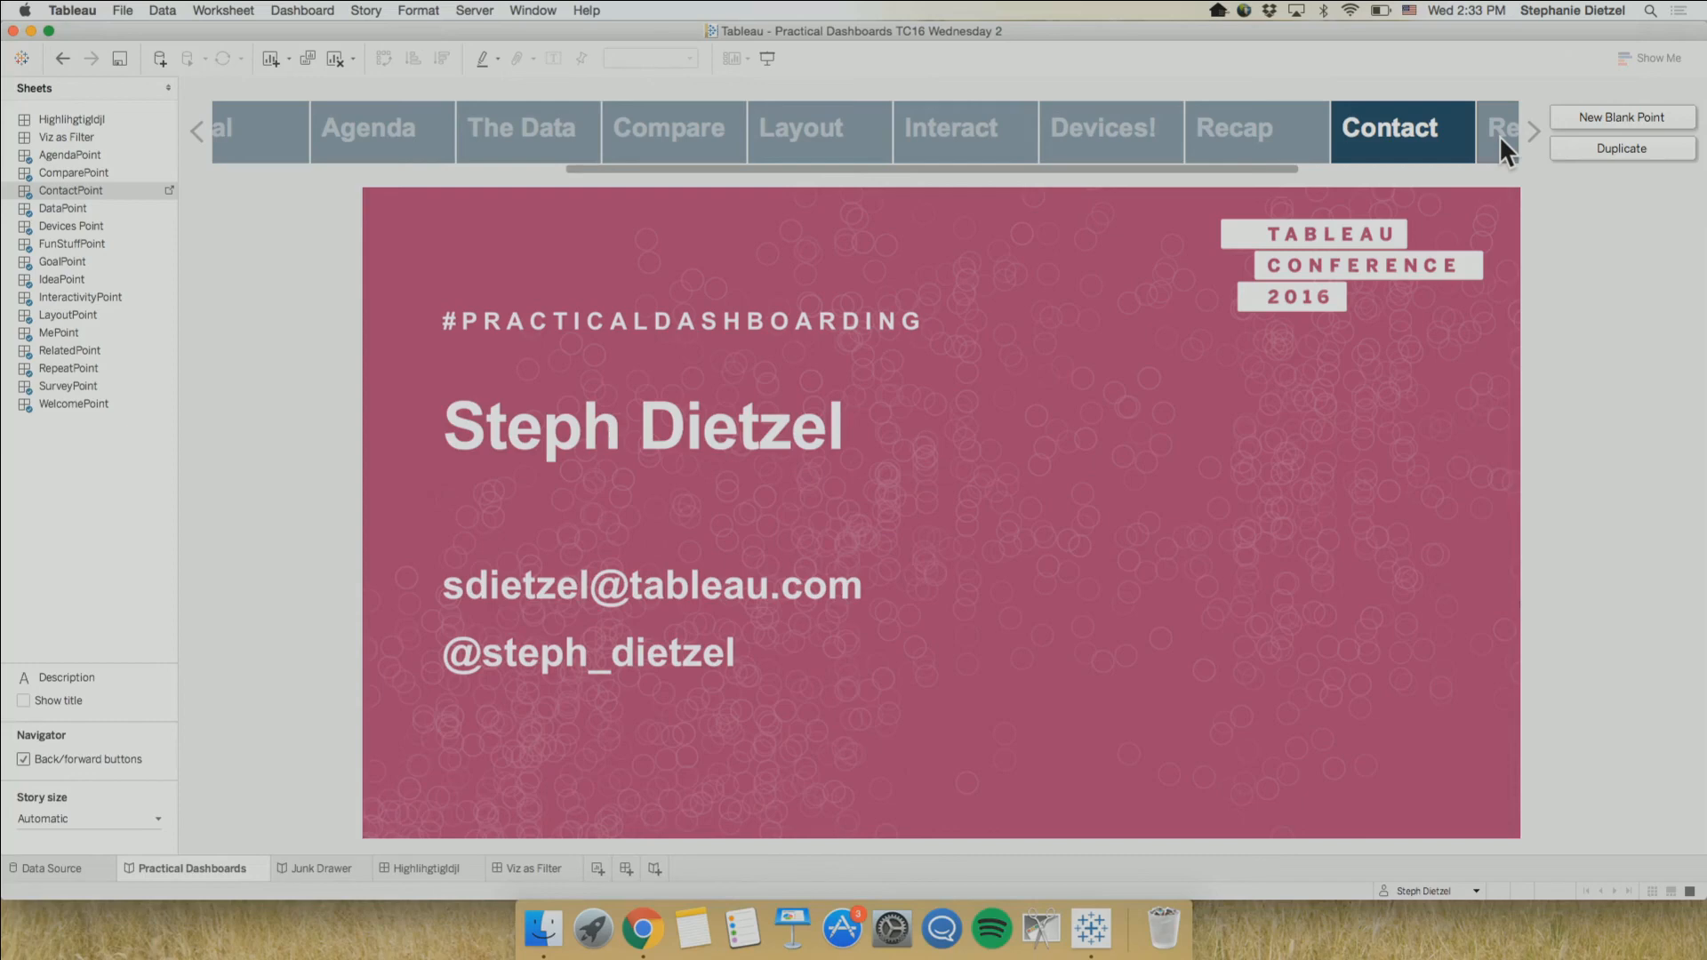
drag(1269, 167, 1460, 174)
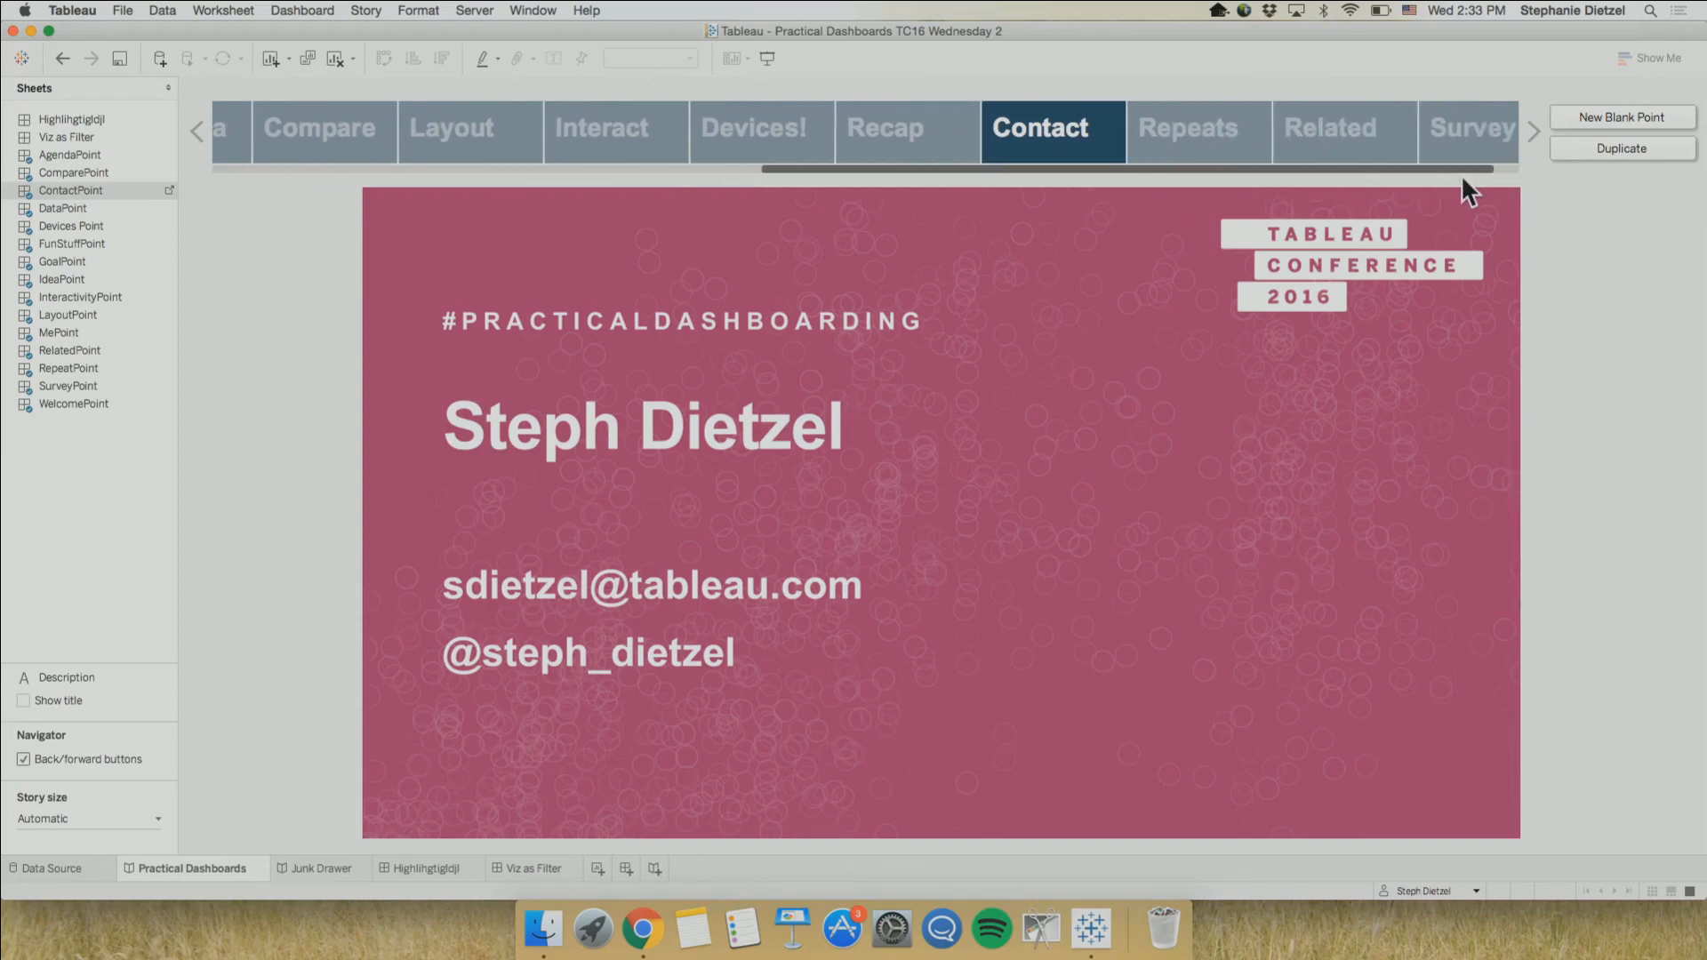
click(1199, 124)
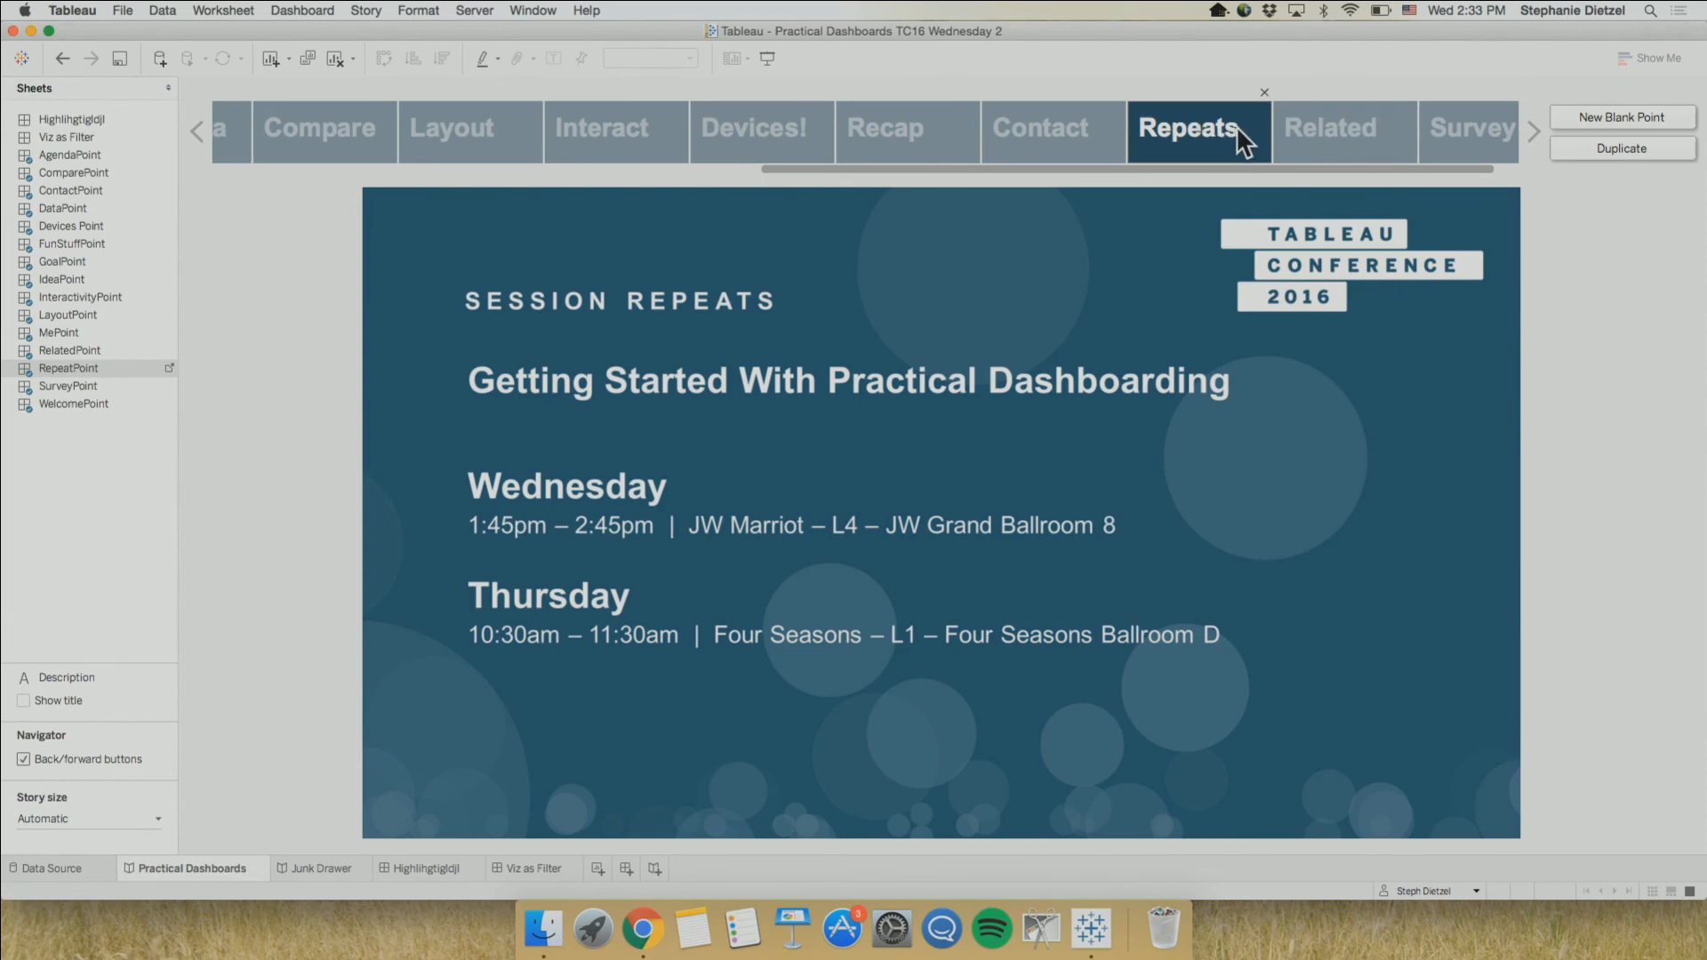
click(1300, 128)
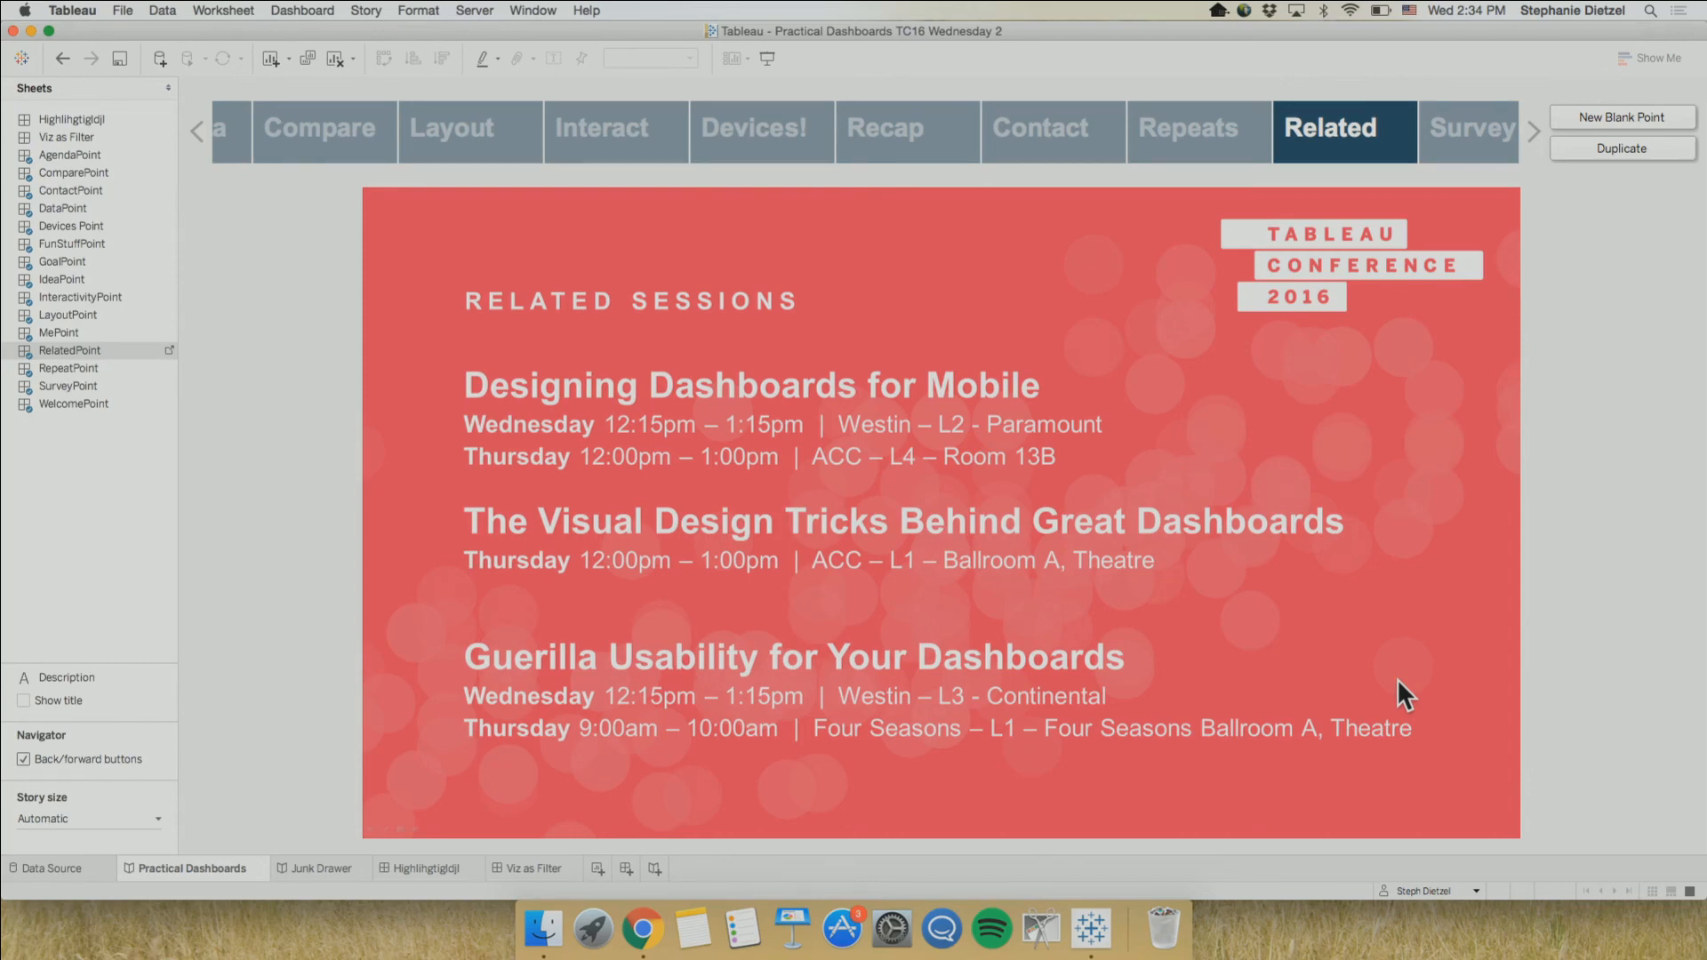
click(1480, 141)
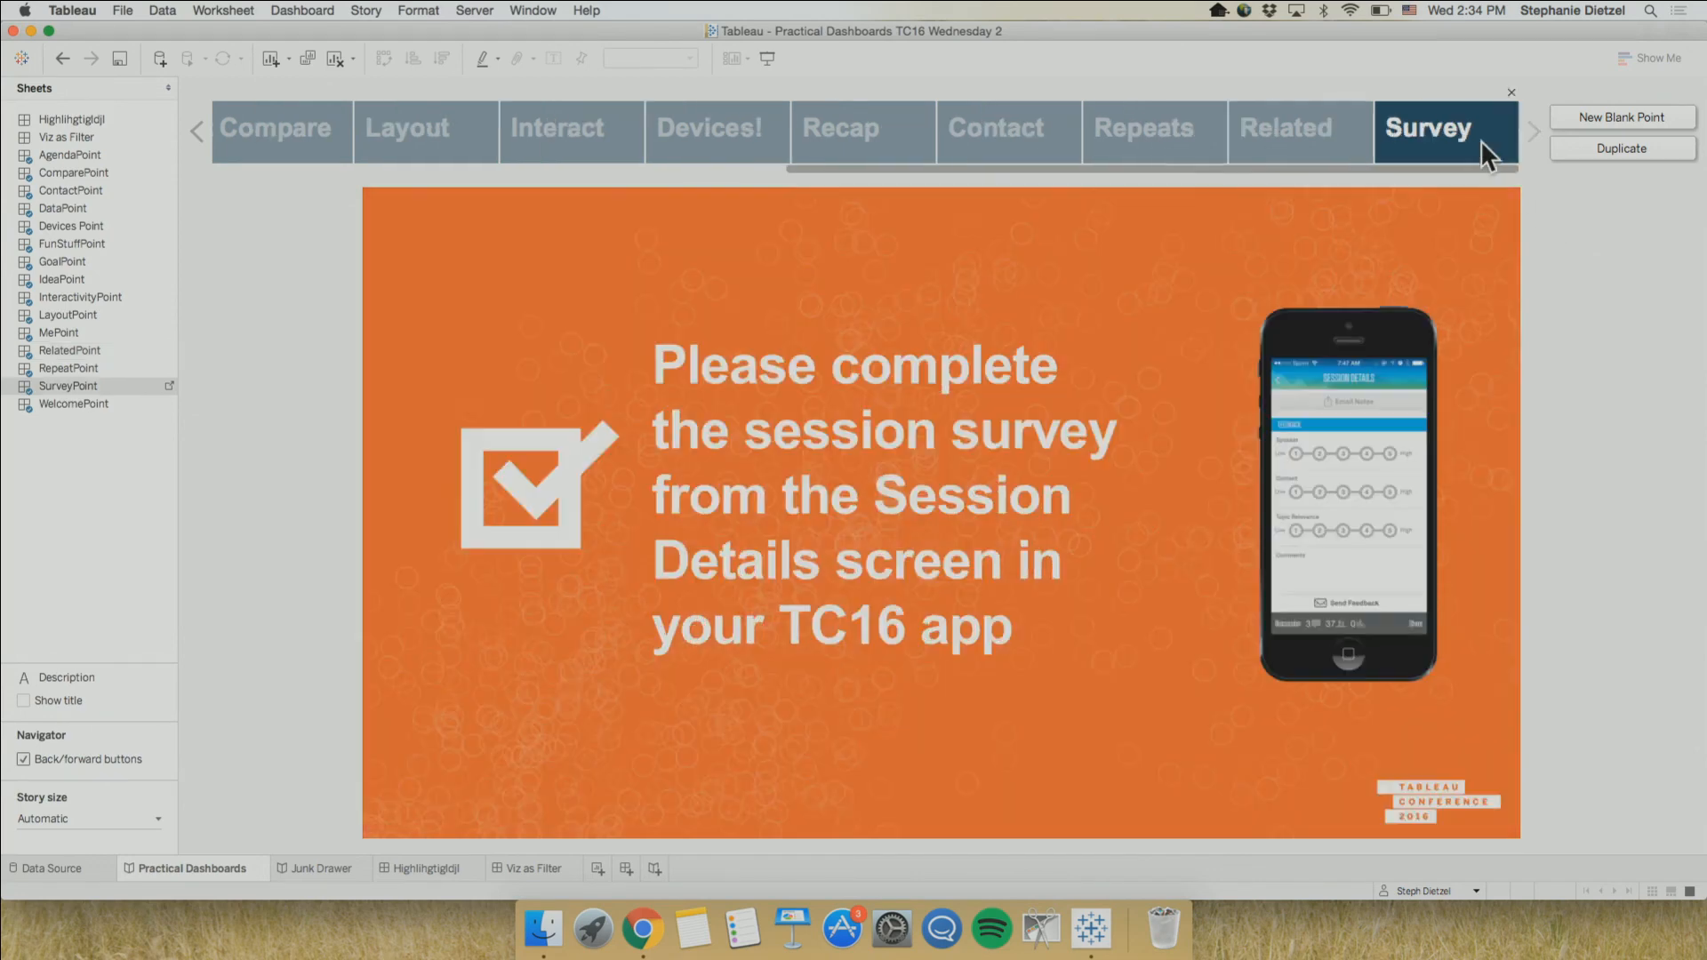